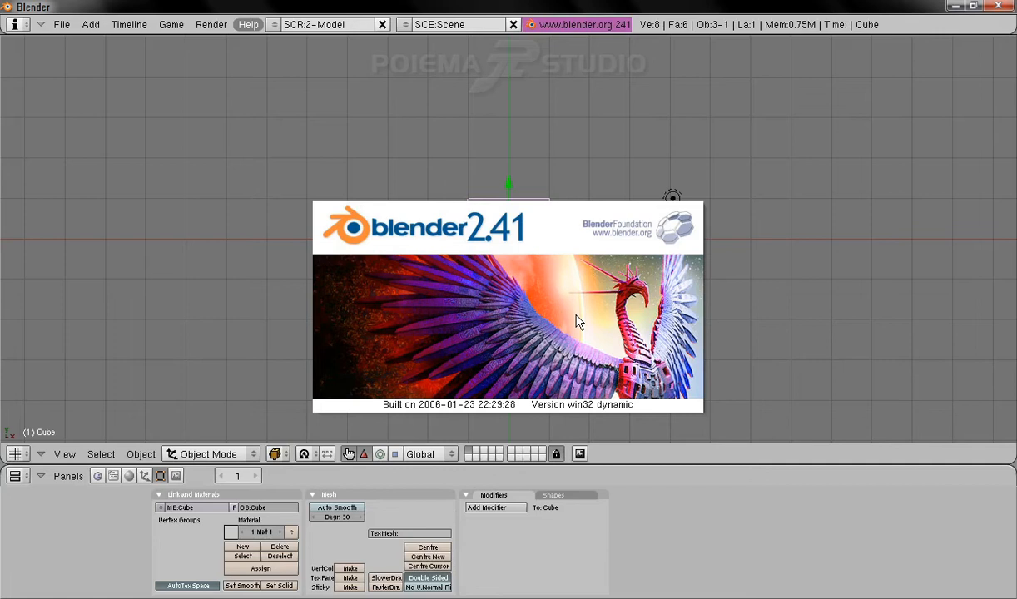
- Dismiss the splash screen and join the 3D view with the buttons area into a single 3D view
left_click(580, 324)
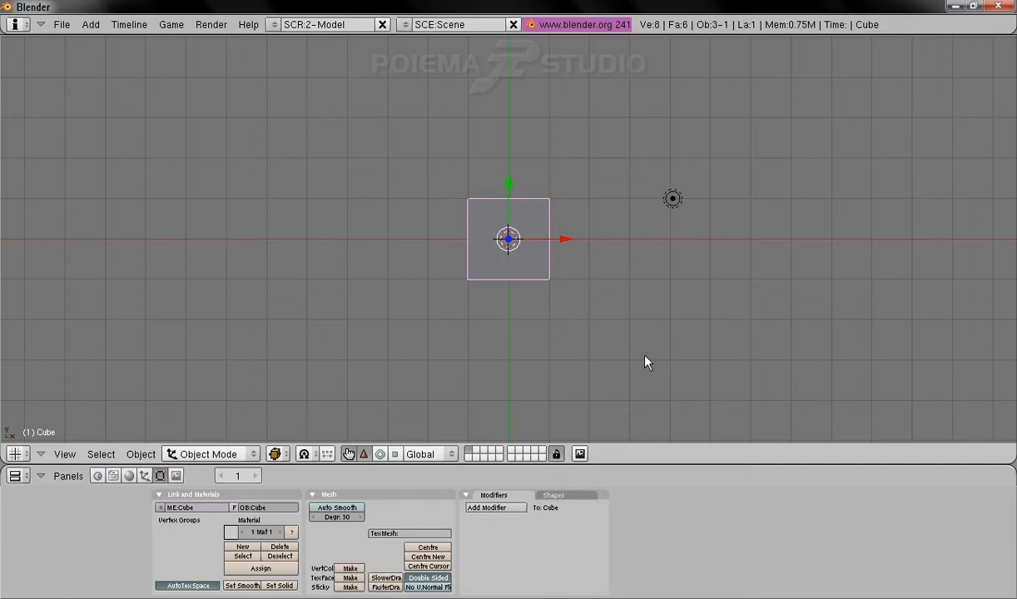
right_click(689, 463)
left_click(678, 481)
left_click(683, 494)
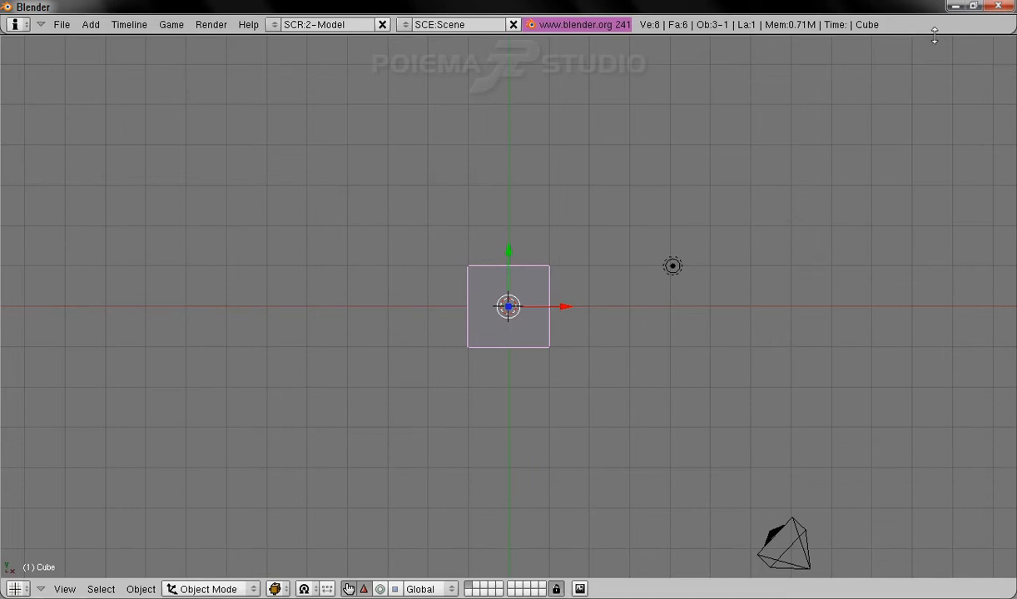
- Split the 3D view vertically into a wide area and a narrow side area about one fifth of the window's width
right_click(891, 35)
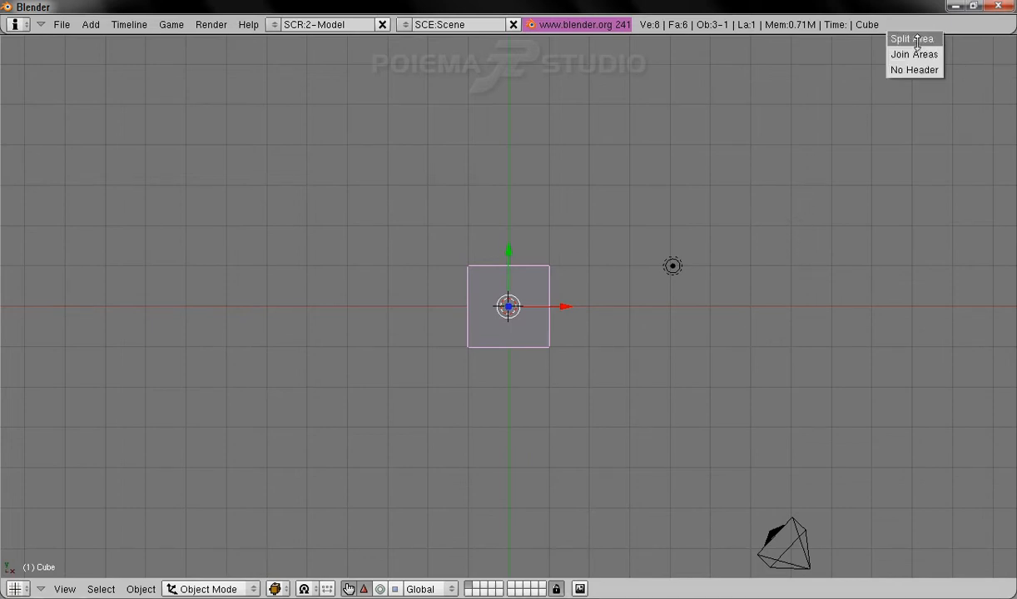
left_click(916, 40)
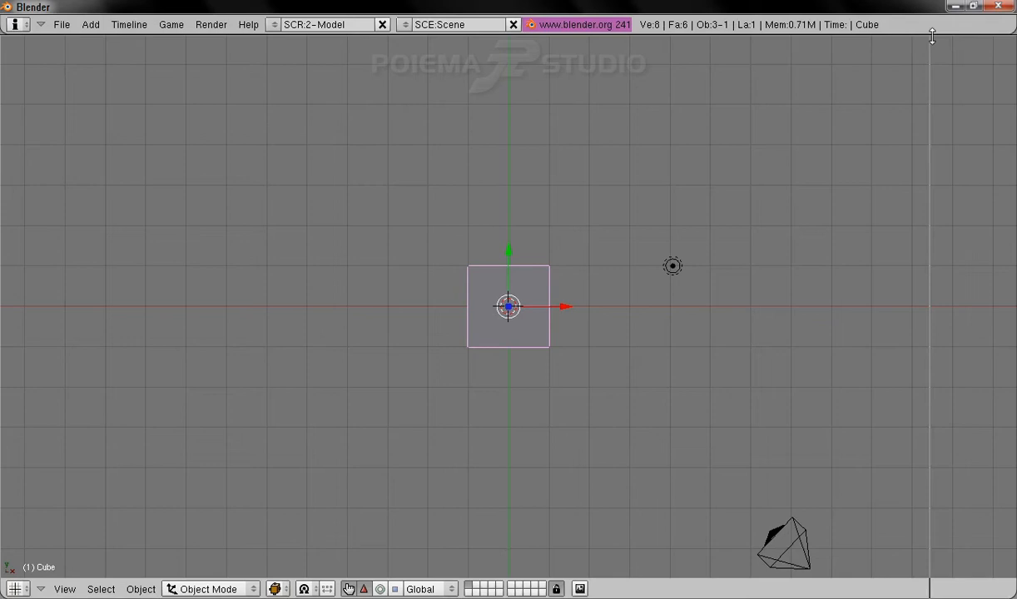
left_click(802, 51)
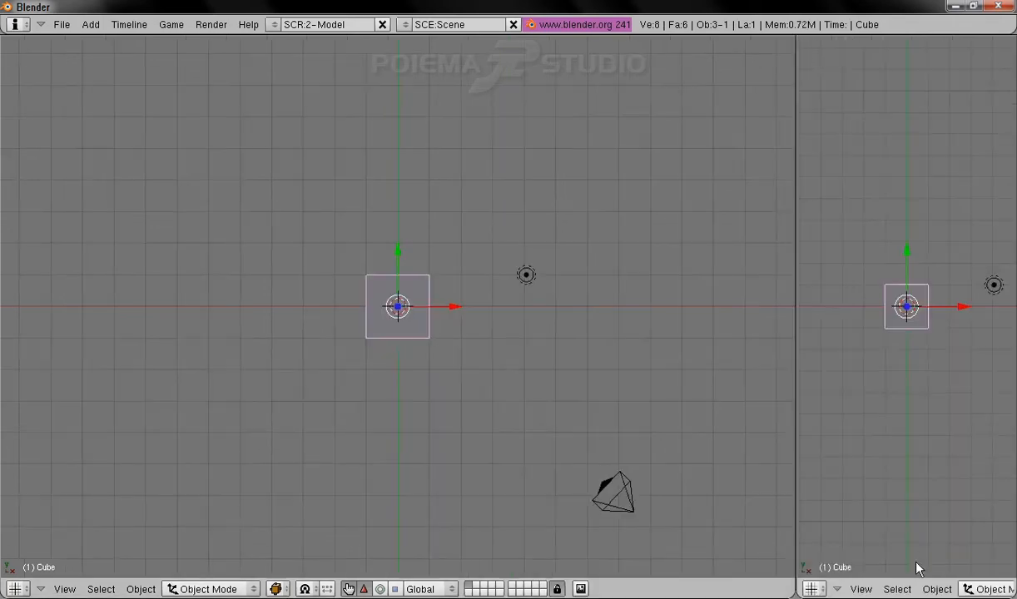
- Turn the narrow area into a Buttons Window with vertically aligned panels and show the cube's Editing panels
left_click(812, 589)
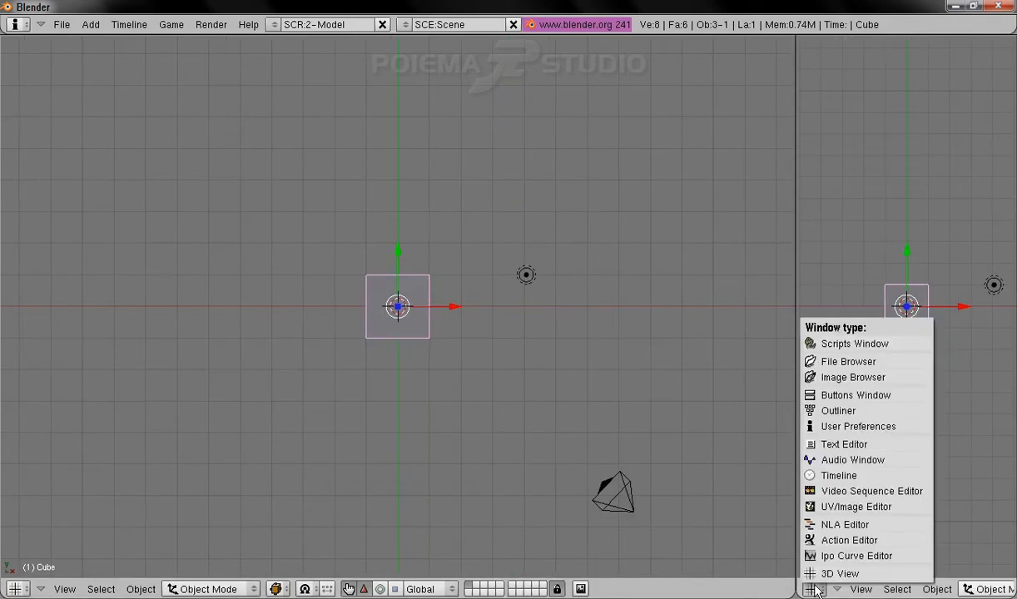
left_click(870, 397)
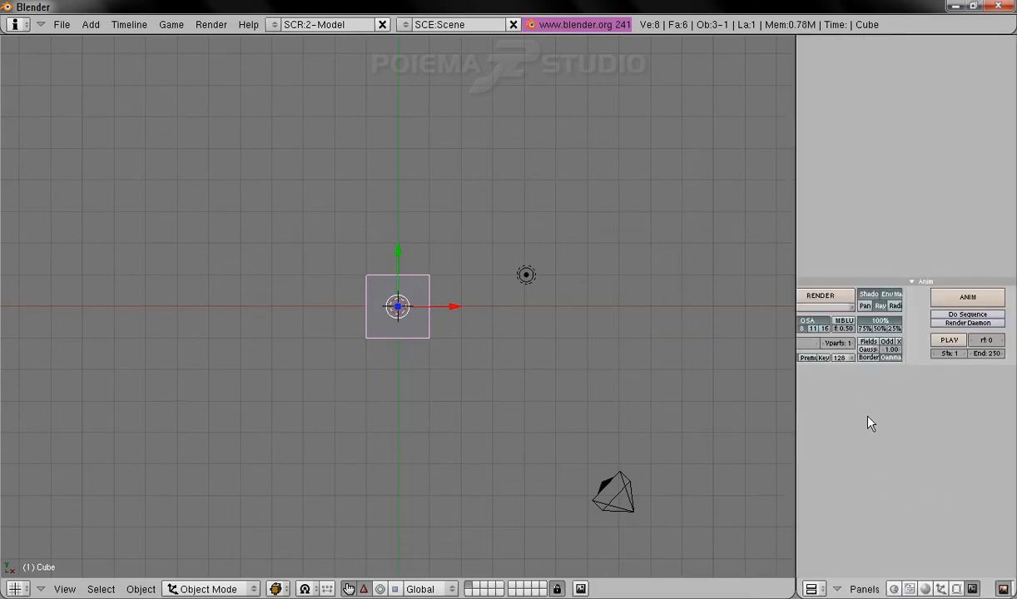
right_click(876, 440)
left_click(875, 440)
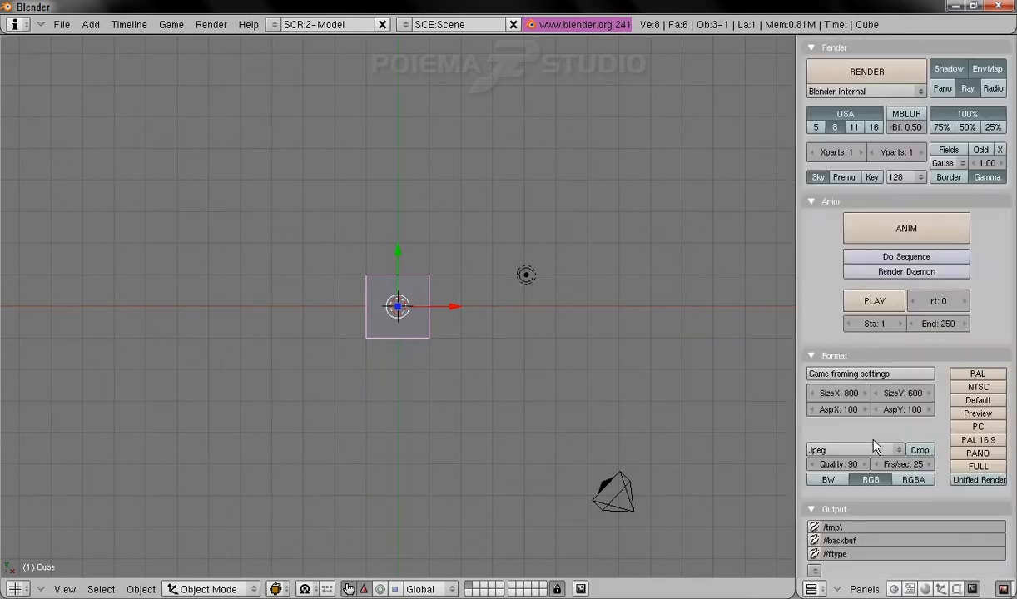
left_click(956, 588)
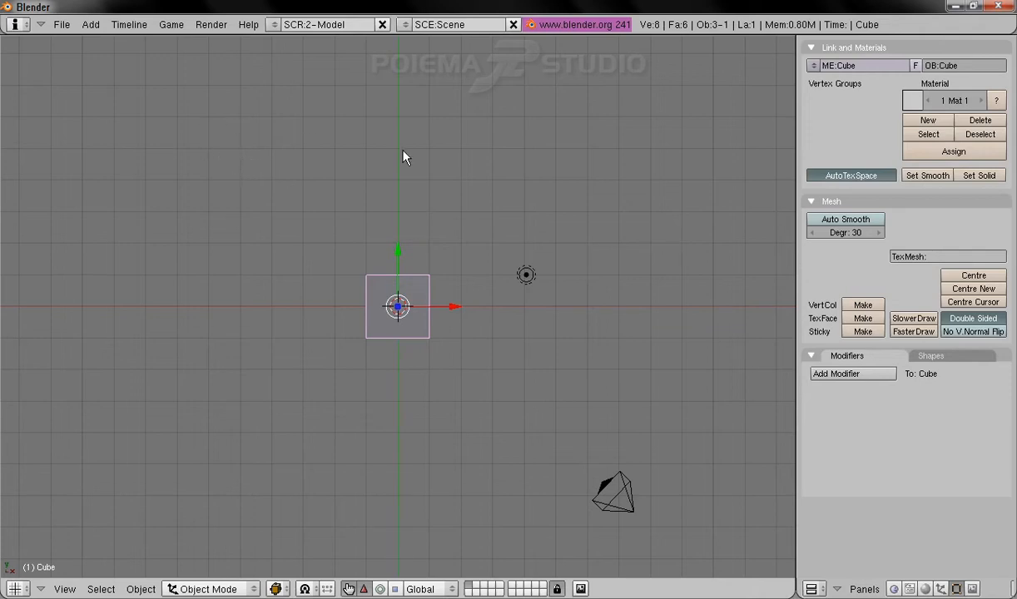
- Start a new file, erasing everything in the current one
left_click(55, 28)
left_click(57, 39)
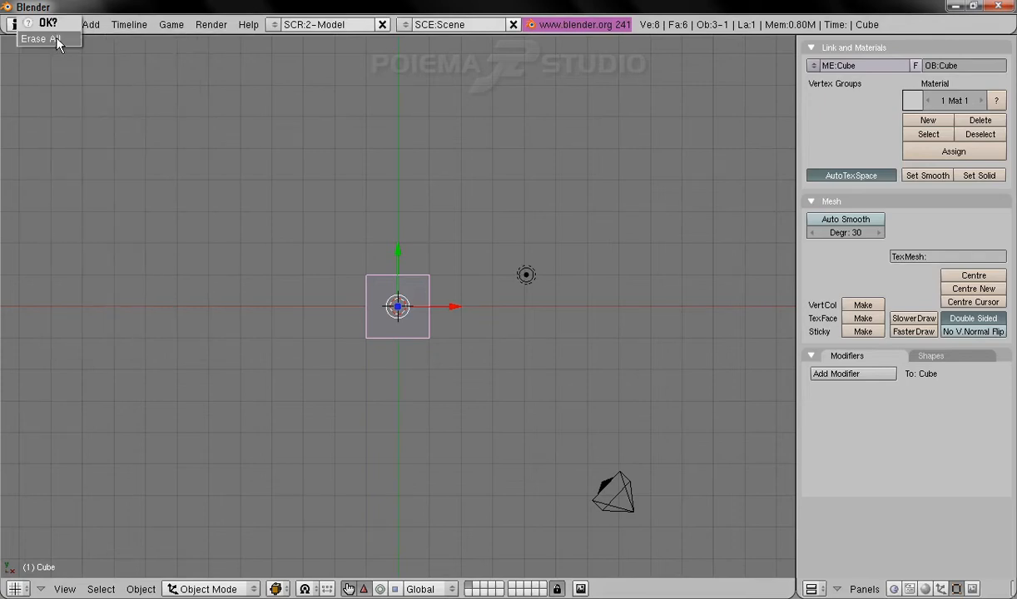
left_click(57, 39)
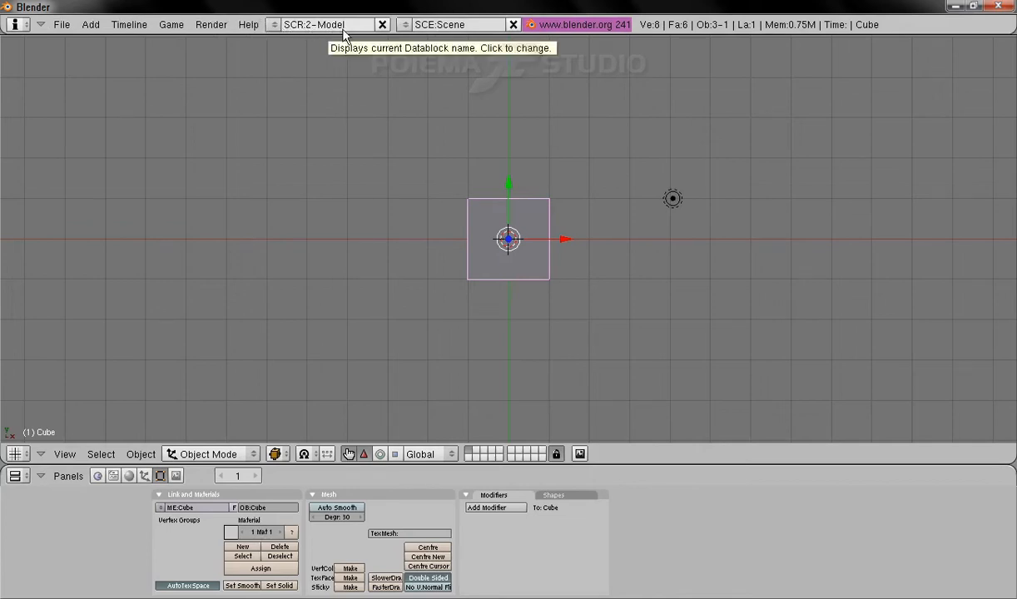
- View the preset screen layouts 1-Animation and 3-Material and return to 2-Model
left_click(273, 25)
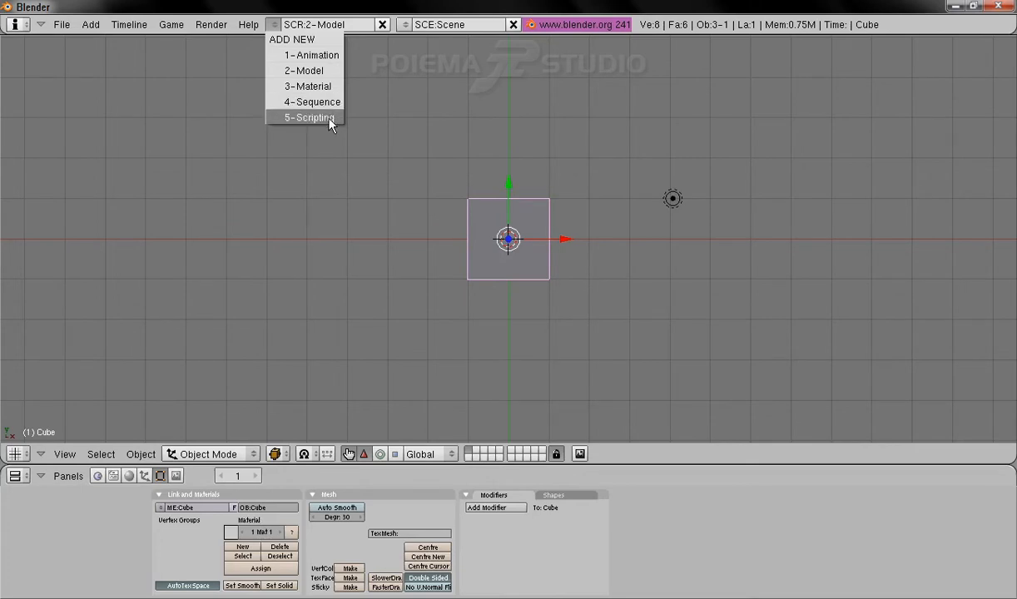
left_click(272, 26)
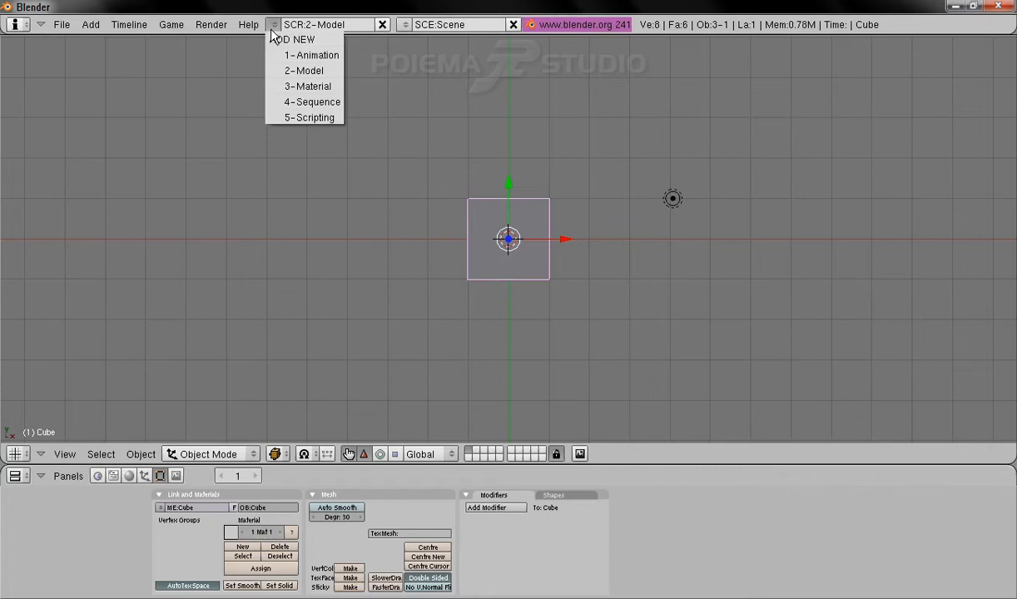
left_click(313, 56)
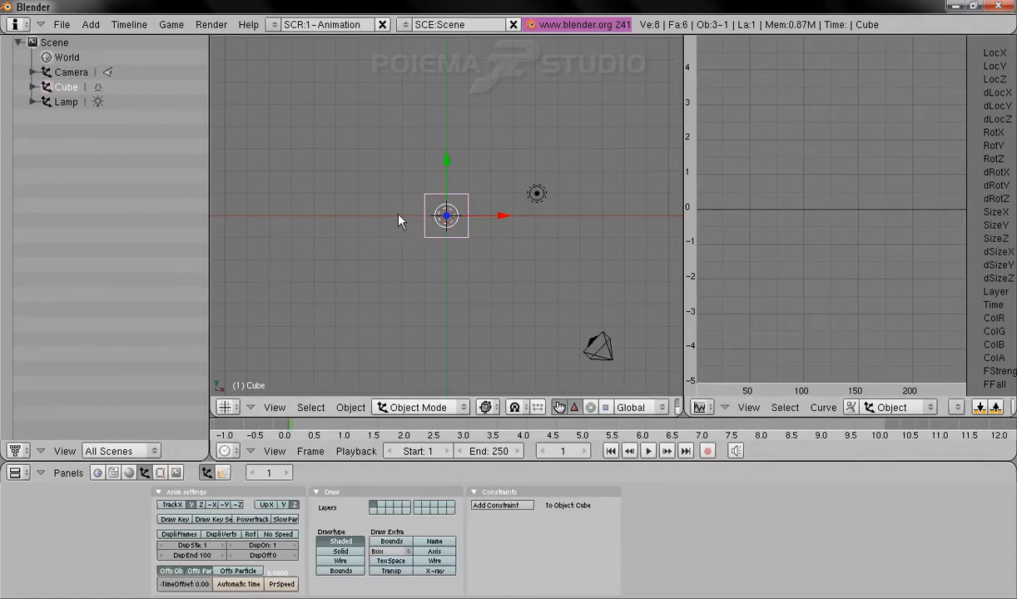
left_click(274, 24)
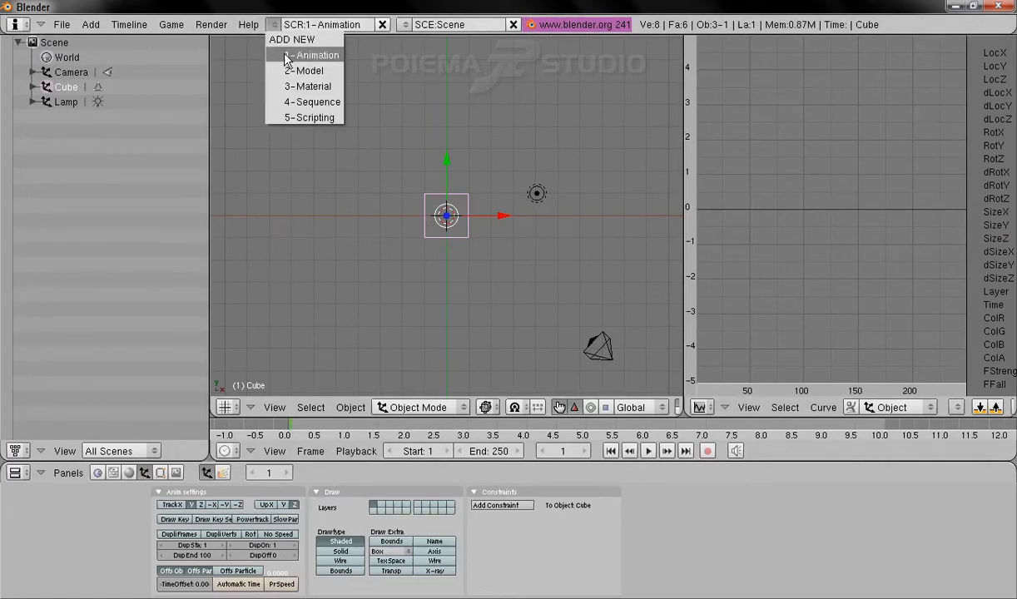
left_click(313, 87)
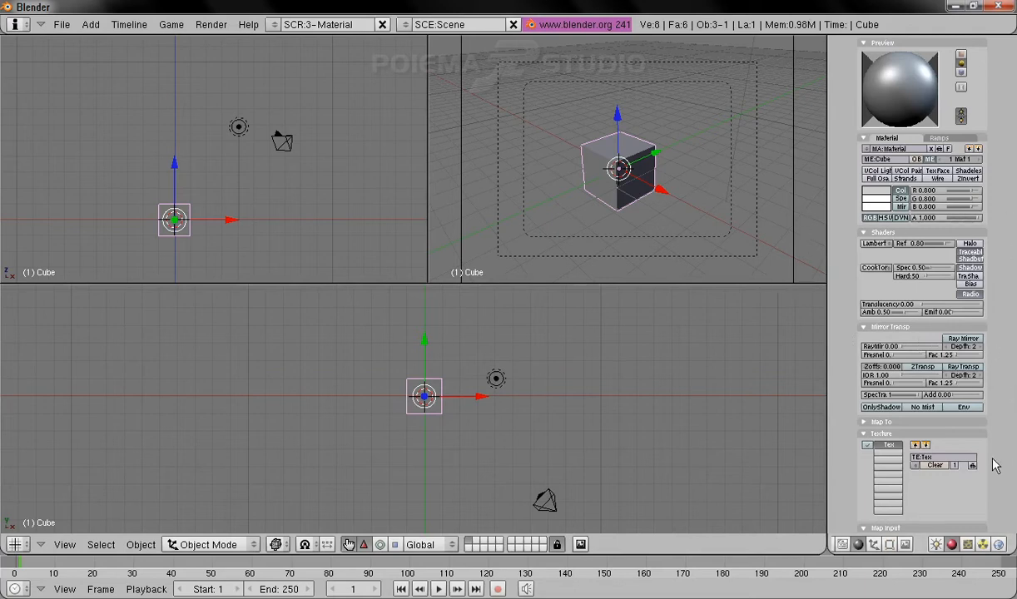
left_click(274, 25)
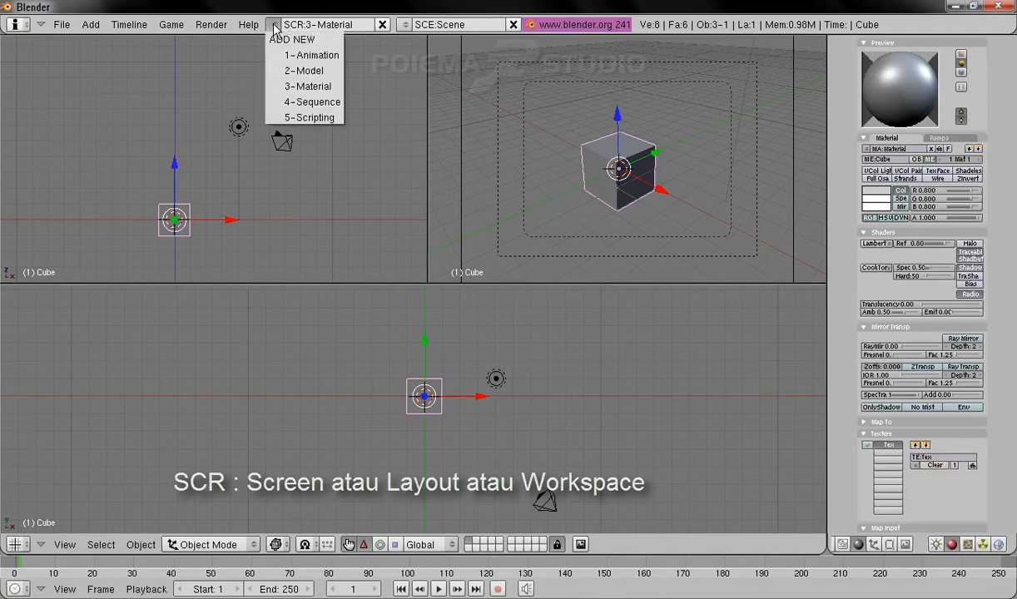
left_click(317, 72)
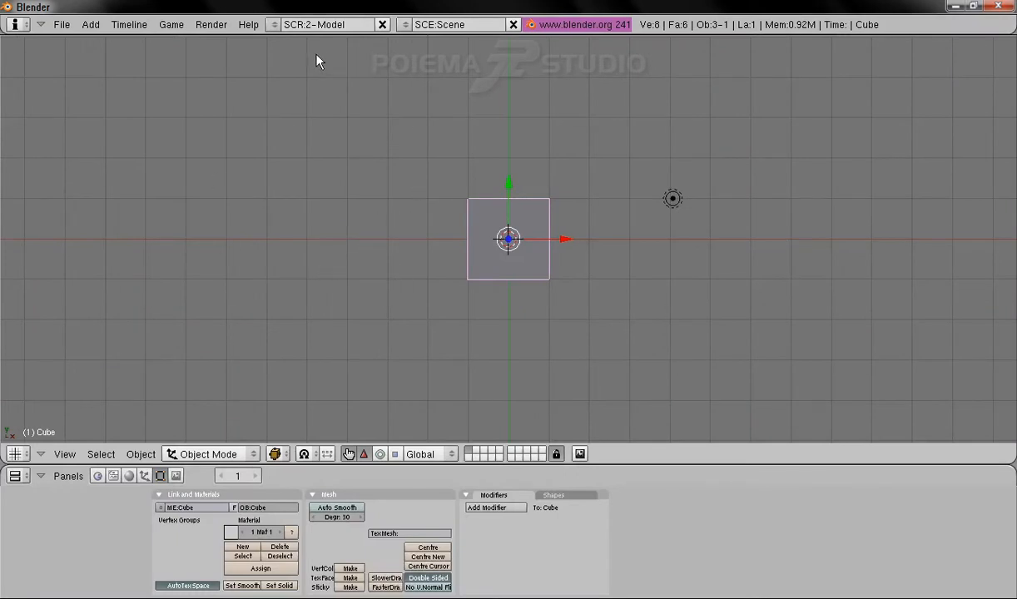
- Add a new screen layout based on 2-Model and check the list of layouts
left_click(275, 25)
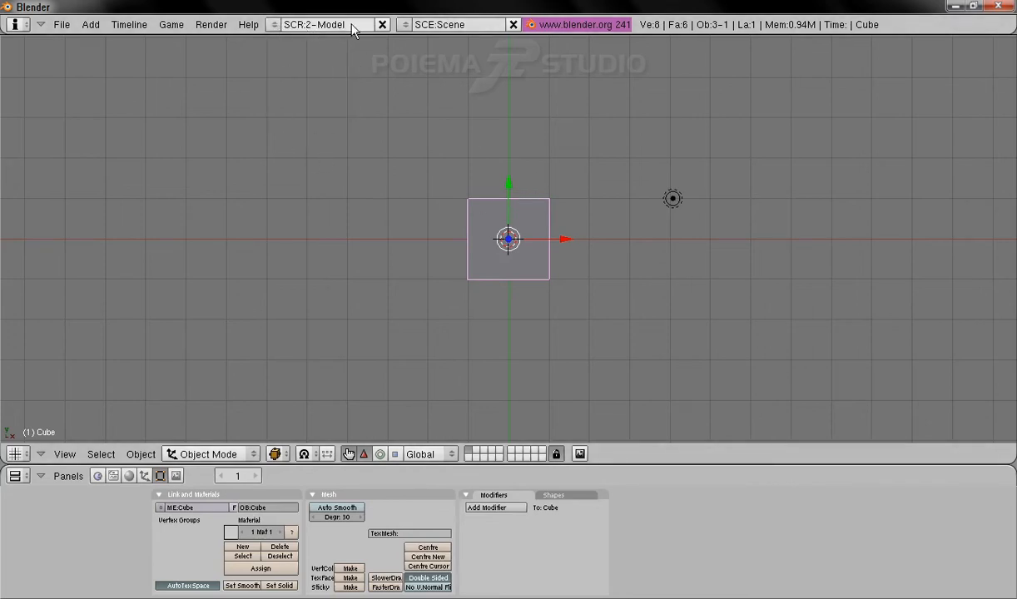
left_click(275, 25)
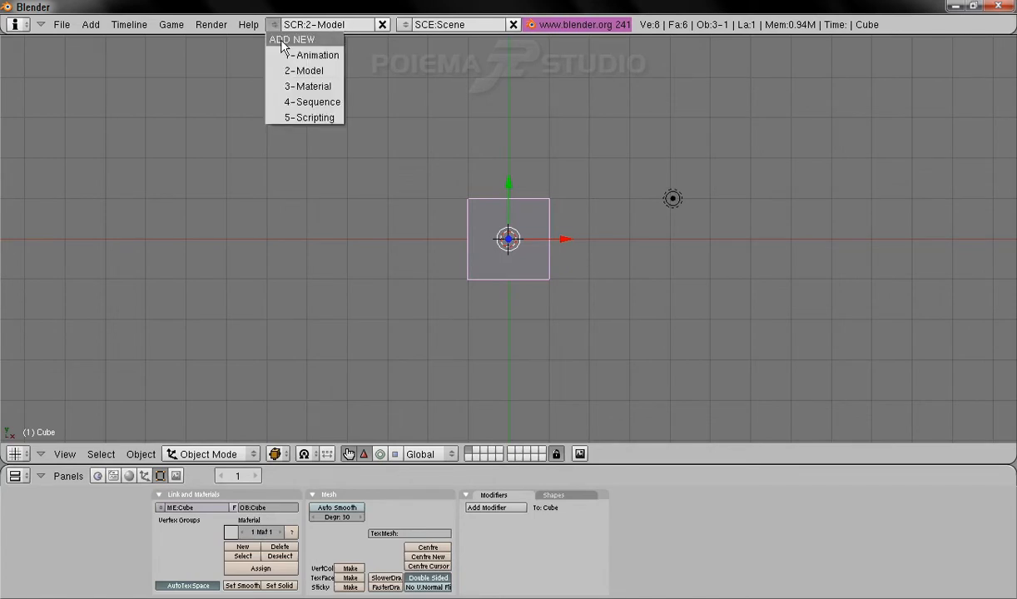
left_click(283, 40)
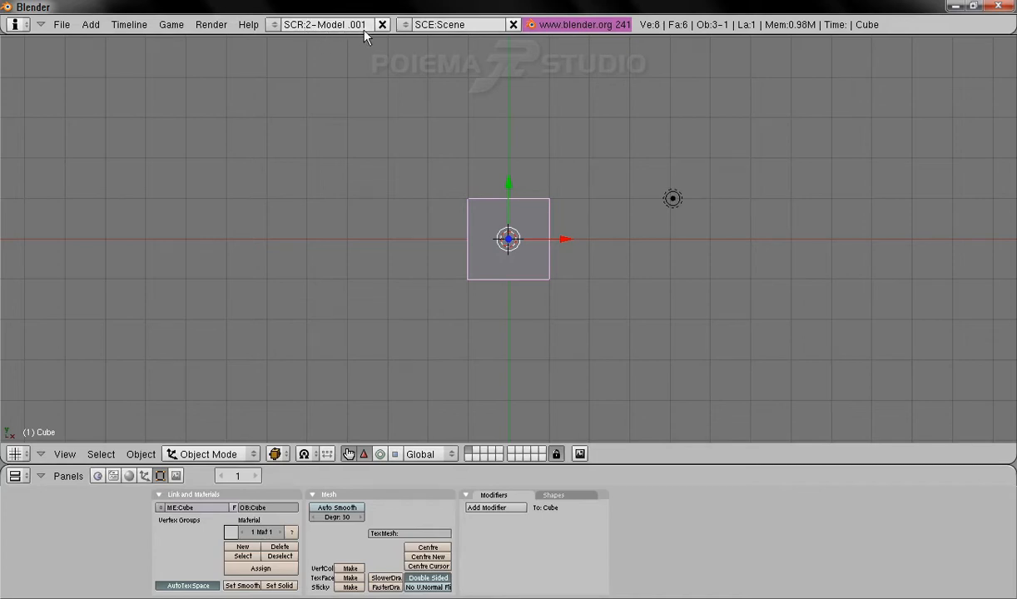
left_click(276, 25)
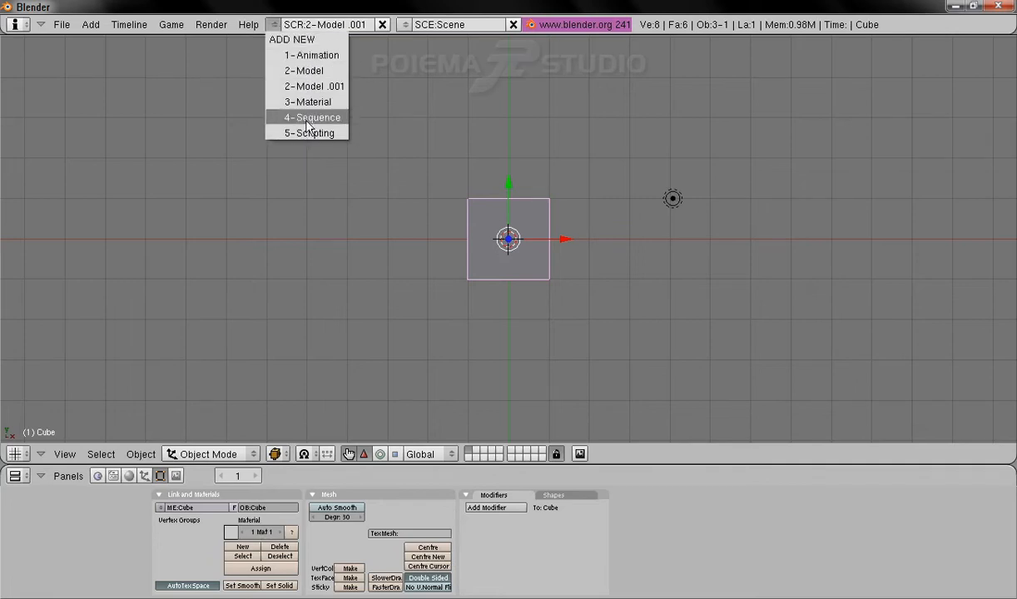
- Rename the new screen layout as 6-Latihan and select it from the list of layouts
left_click(308, 26)
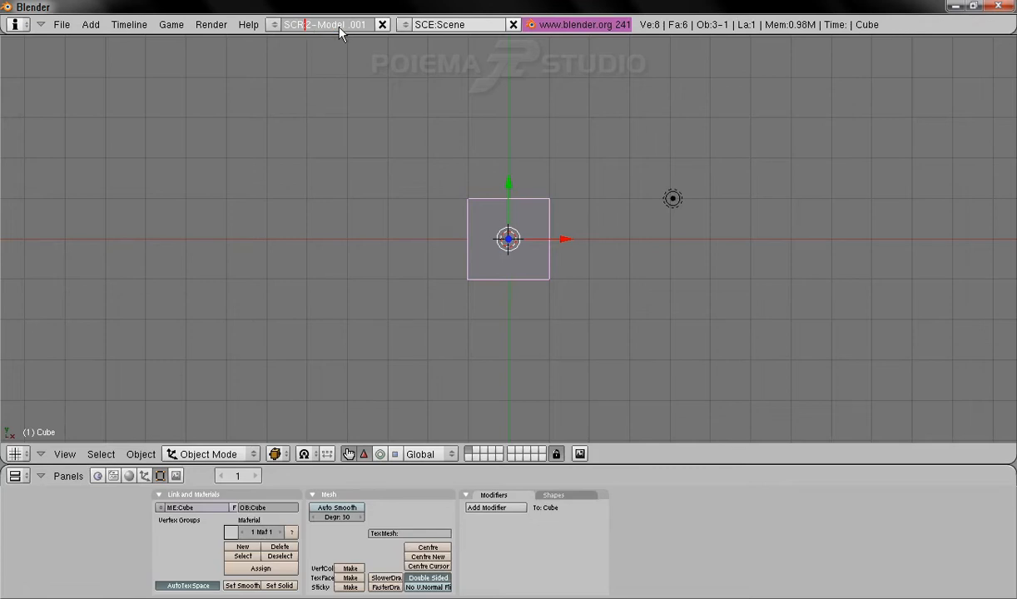
type("6-")
type("Latihan")
key("Return")
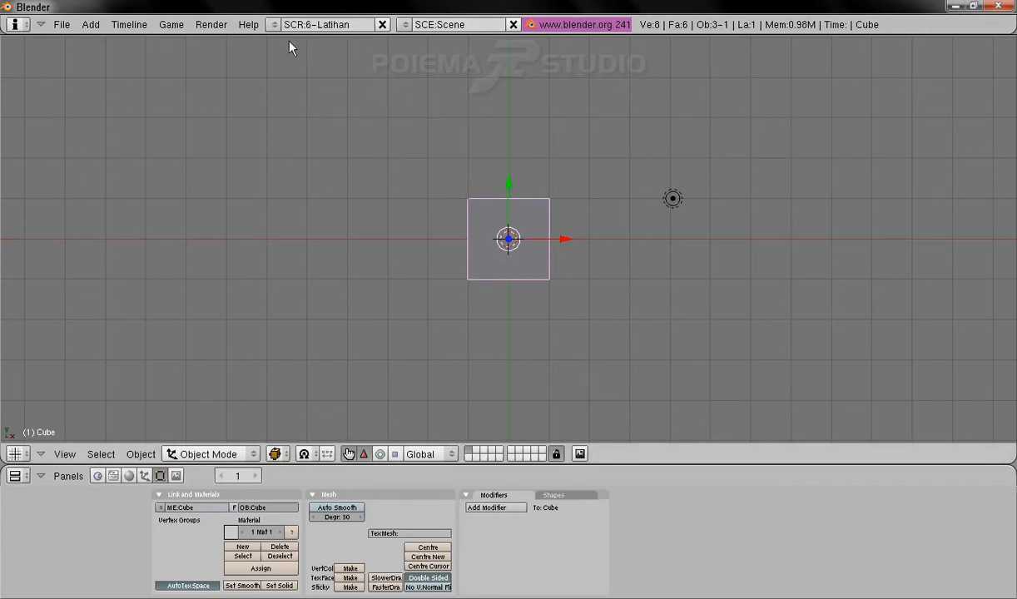
left_click(274, 24)
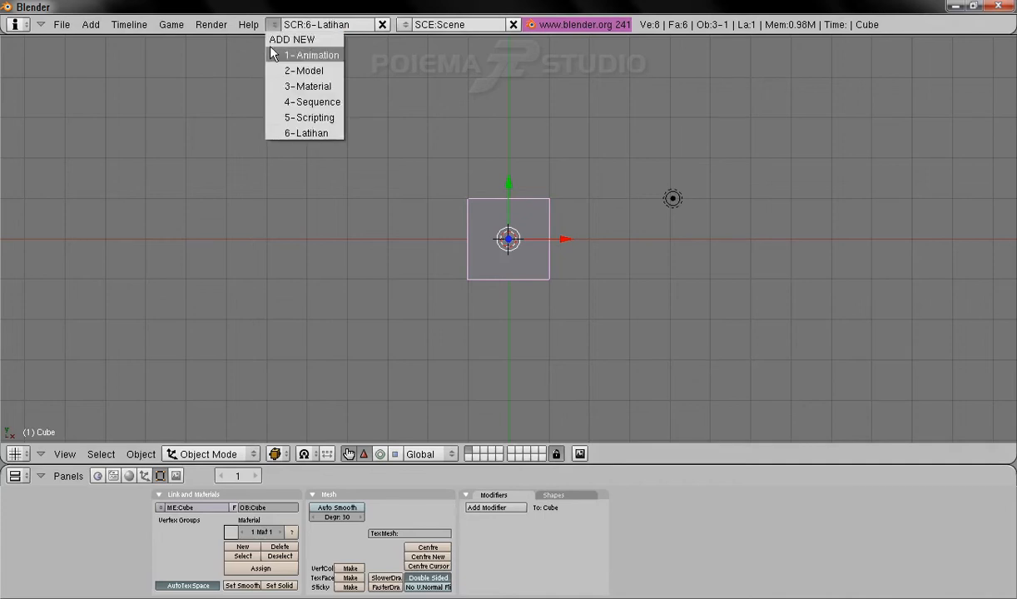
left_click(316, 135)
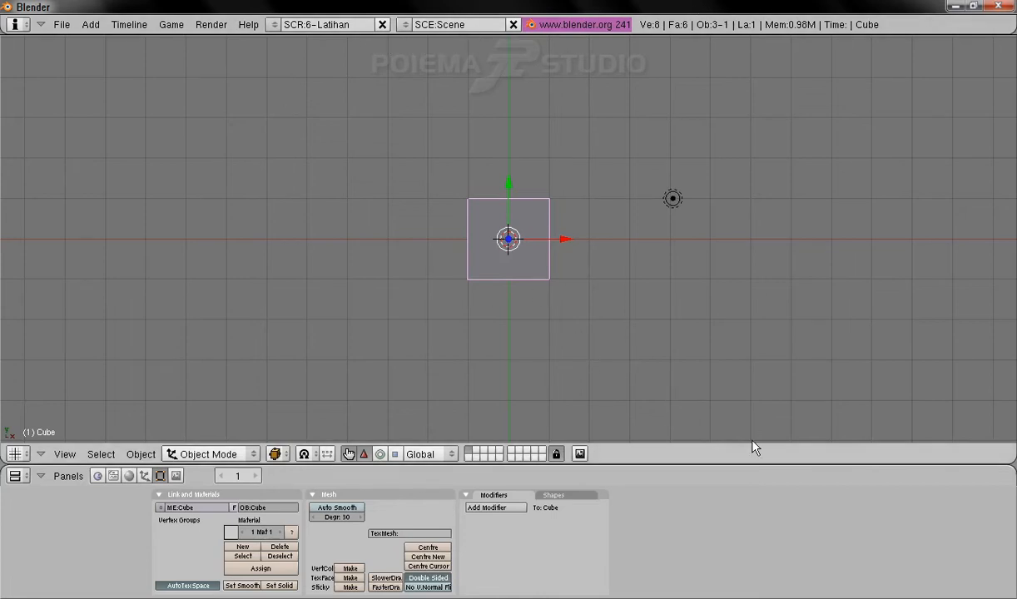
- Join the buttons area into the 3D view in the 6-Latihan layout
right_click(701, 463)
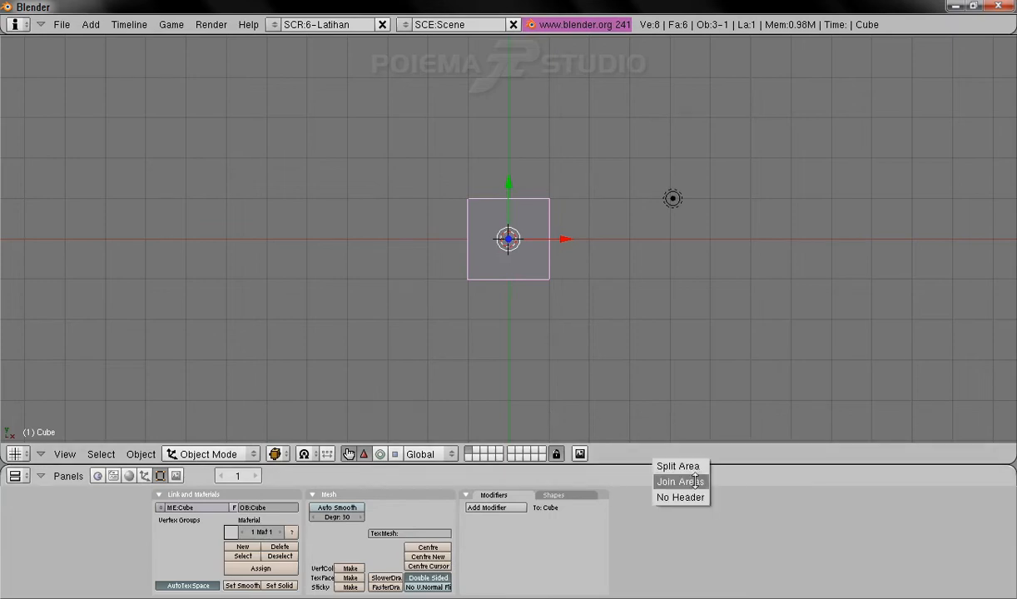
left_click(682, 480)
left_click(698, 512)
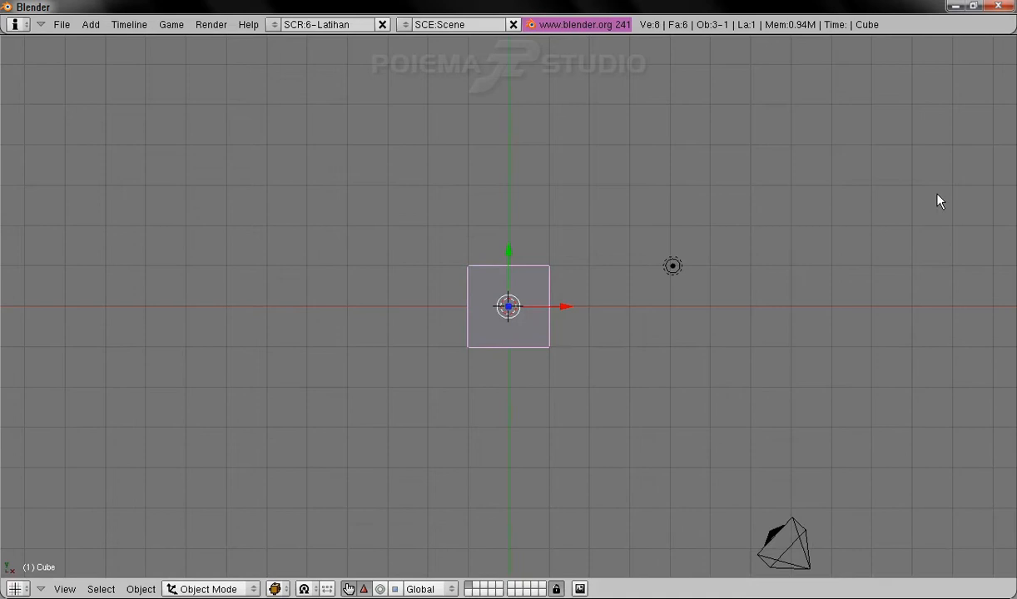
- Split the 6-Latihan layout's 3D view vertically, leaving a narrow side area a little over one fifth of the window's width
right_click(917, 33)
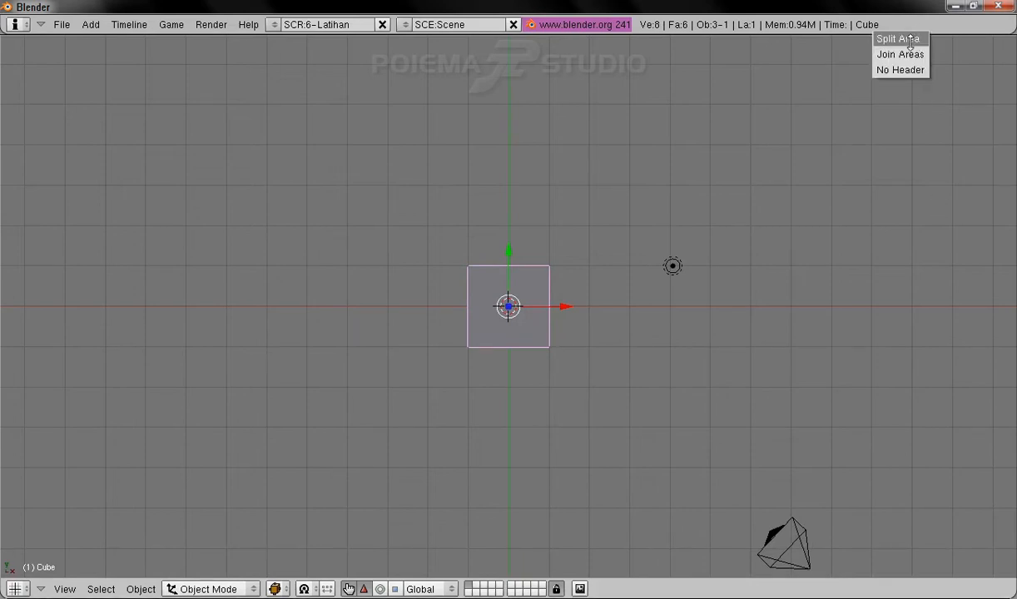
left_click(916, 38)
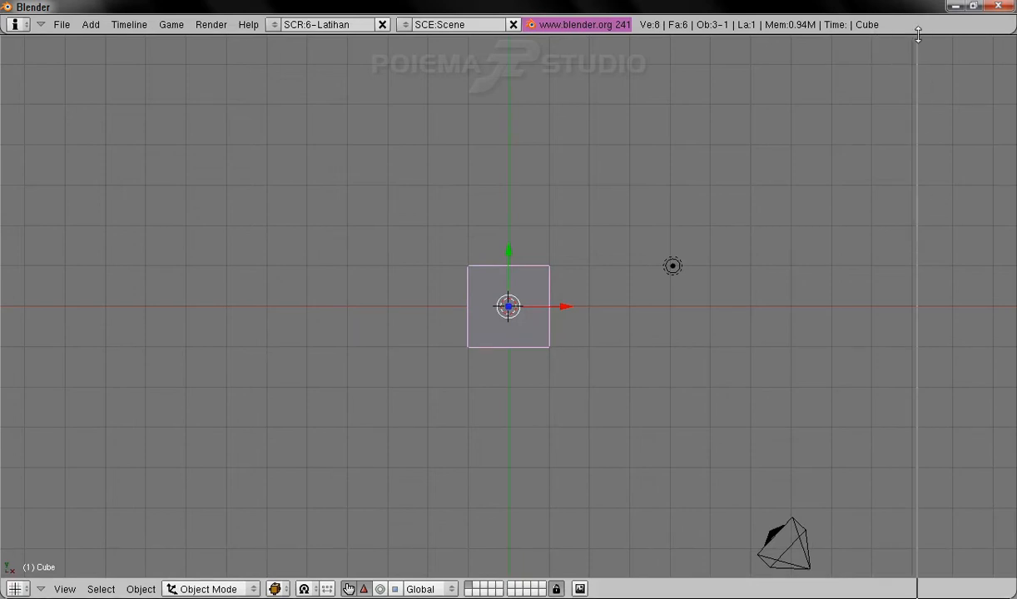
left_click(790, 60)
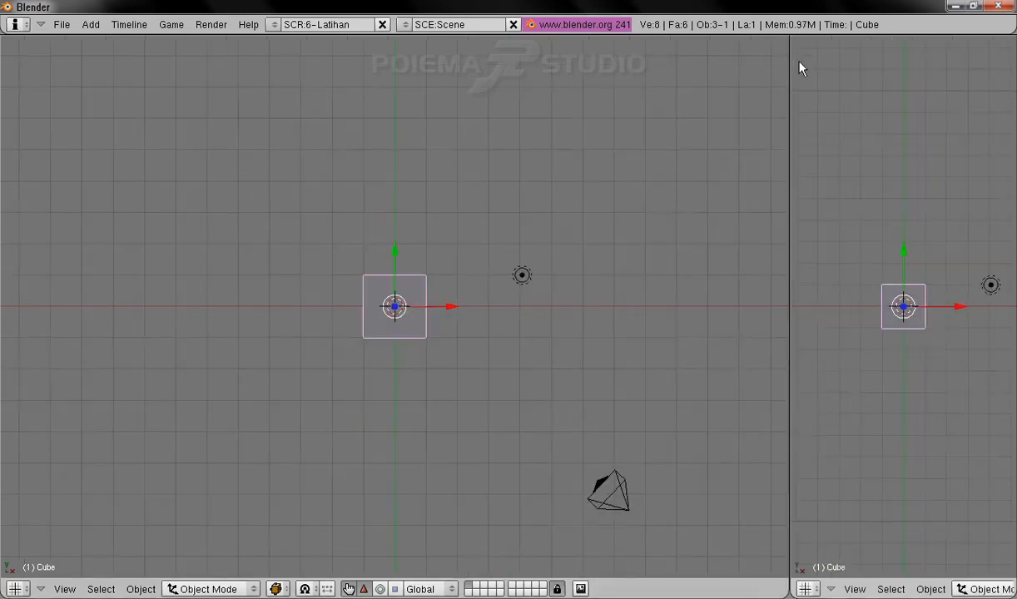
- Change the narrow area of 6-Latihan to a Buttons Window, align its panels vertically and show the Editing panels
left_click(805, 590)
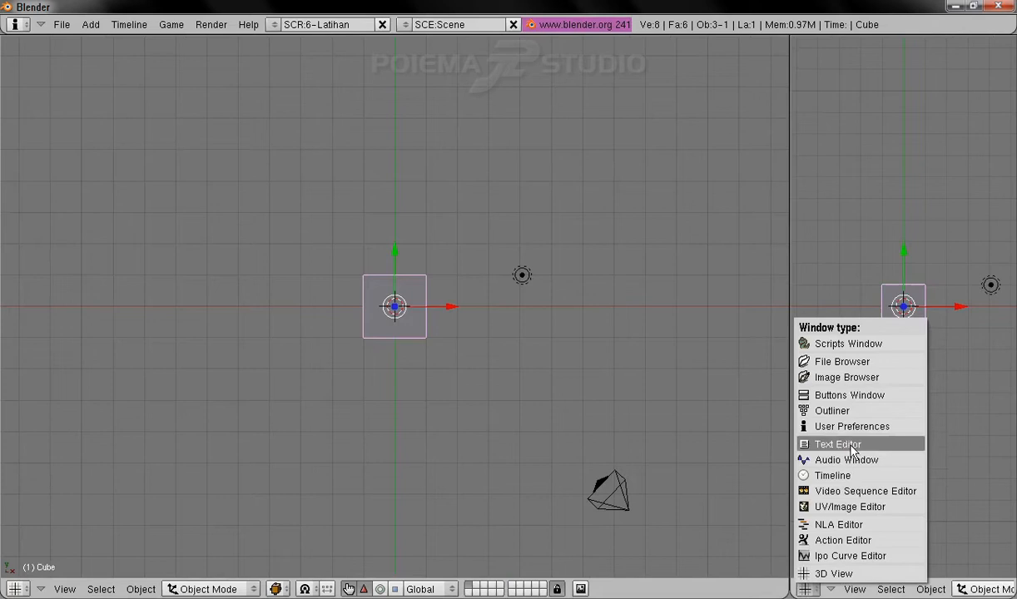
left_click(870, 398)
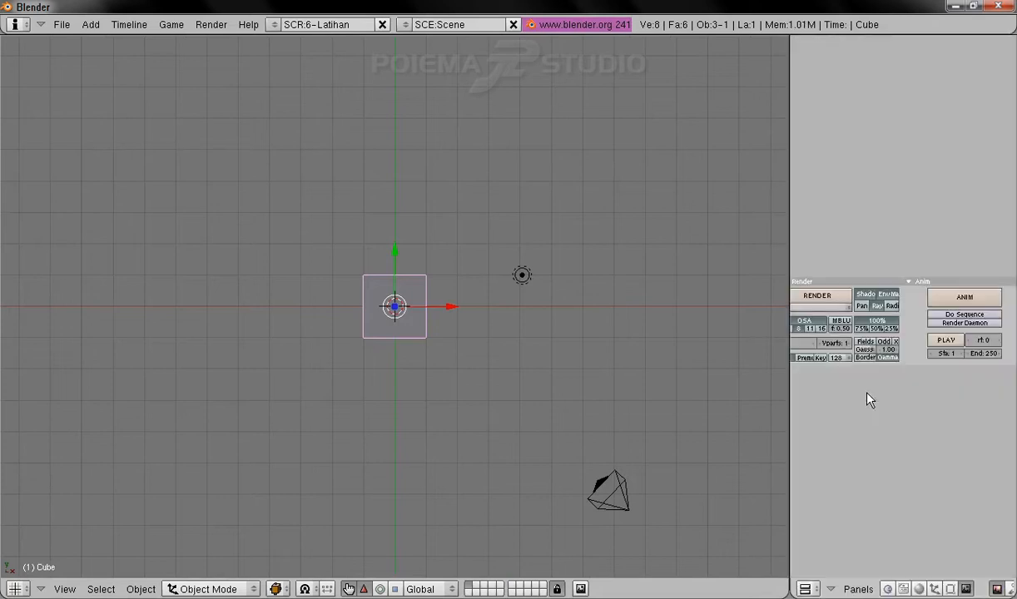
right_click(874, 446)
left_click(872, 439)
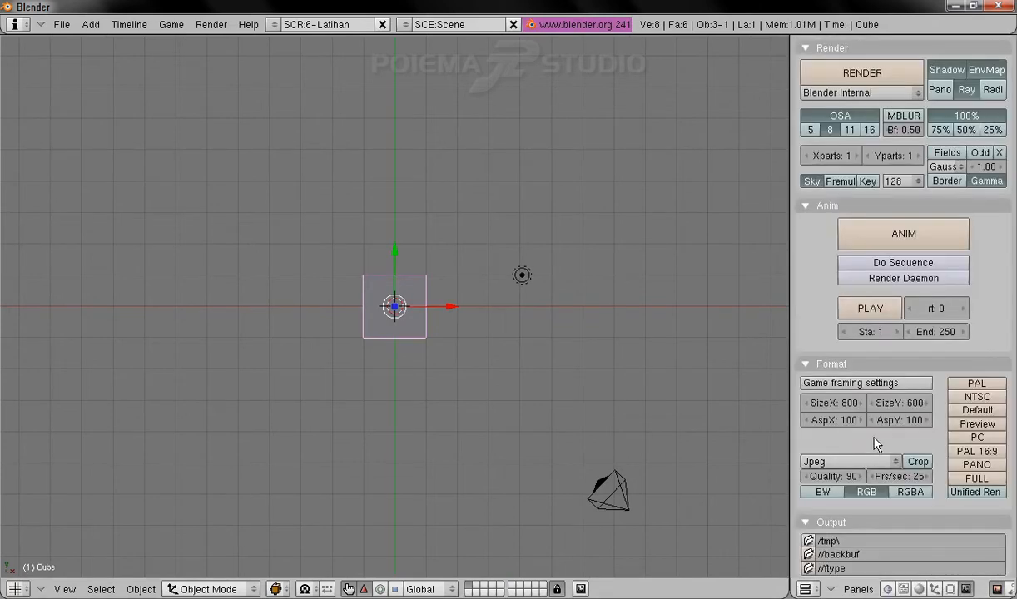
left_click(951, 589)
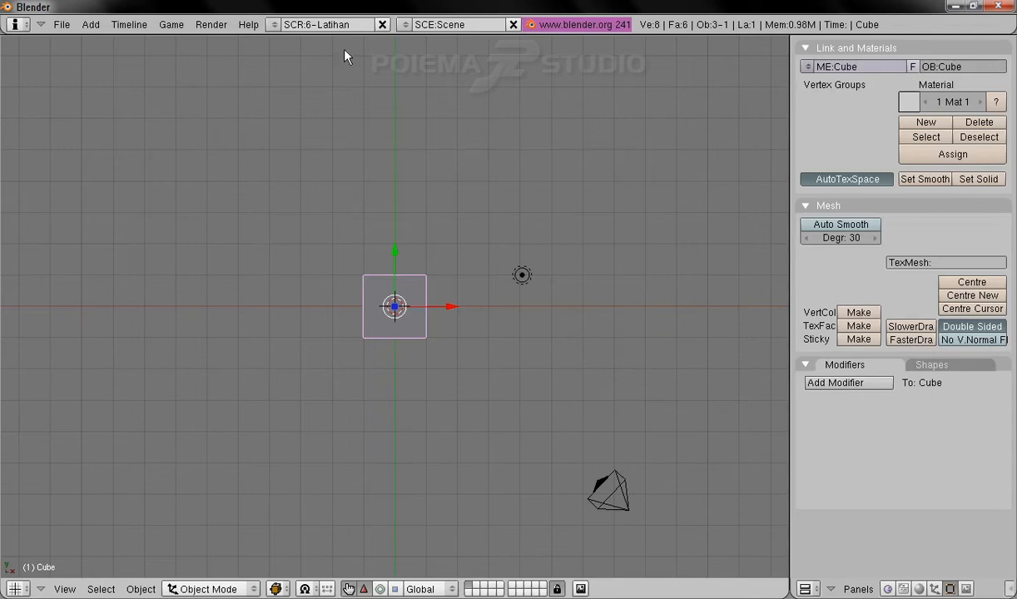
- Reselect the 6-Latihan layout from the list of screen layouts
left_click(273, 25)
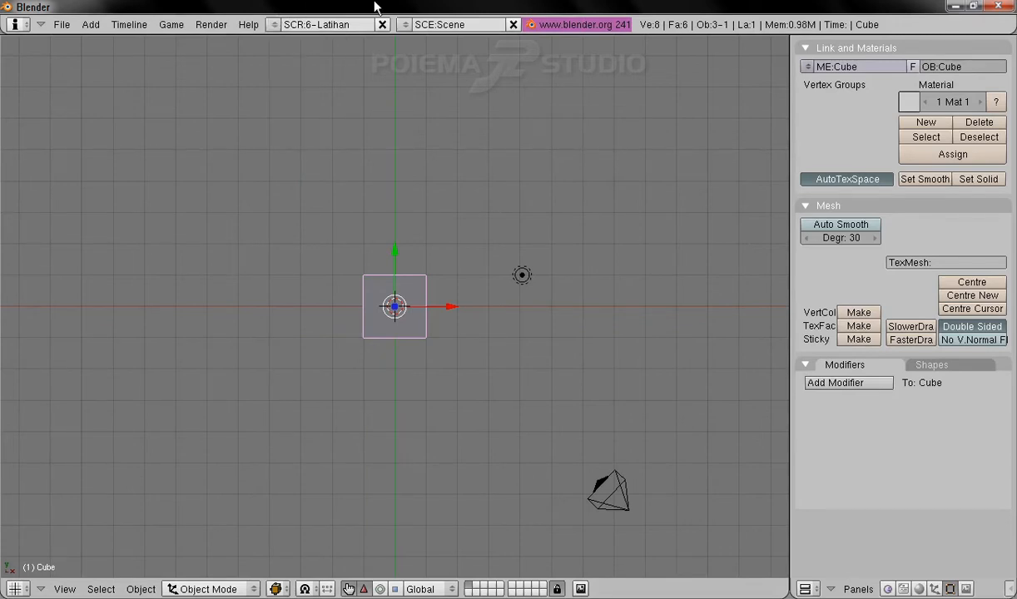
left_click(275, 26)
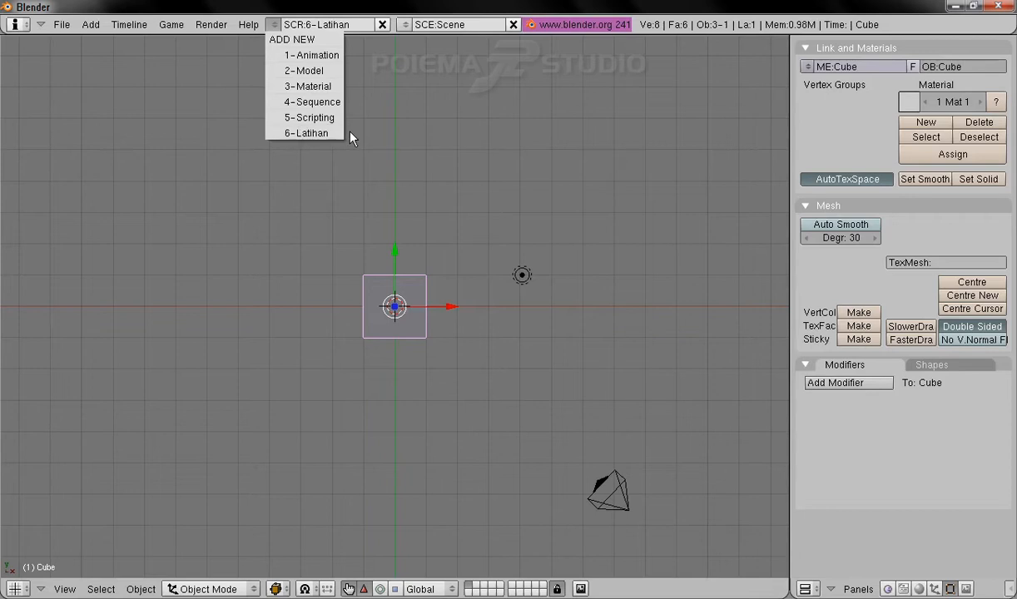
left_click(314, 133)
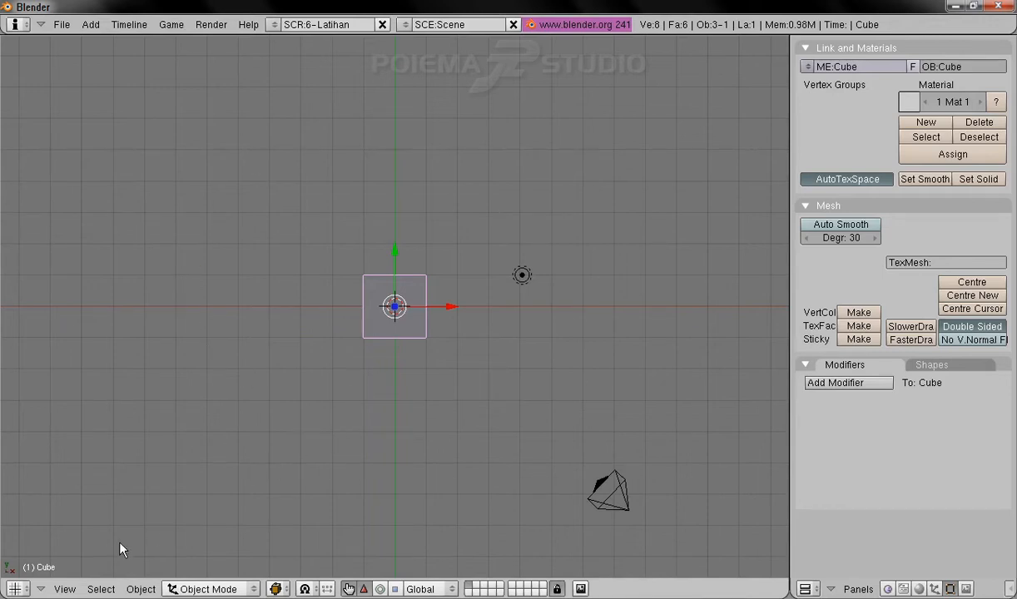
left_click(64, 590)
left_click(60, 24)
- Switch to the 2-Model screen layout and choose Save Default Settings
left_click(273, 25)
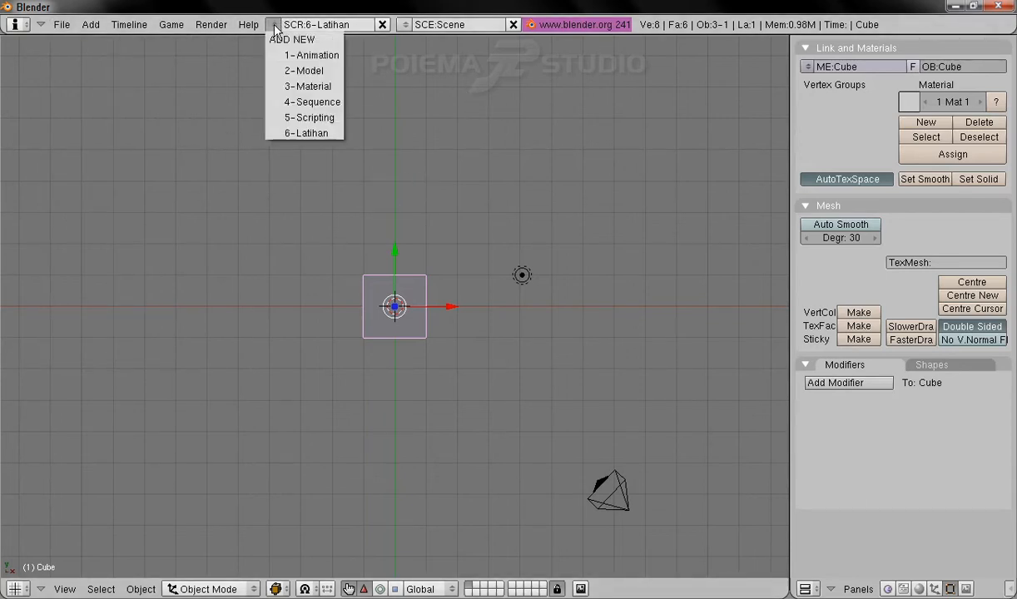
left_click(327, 75)
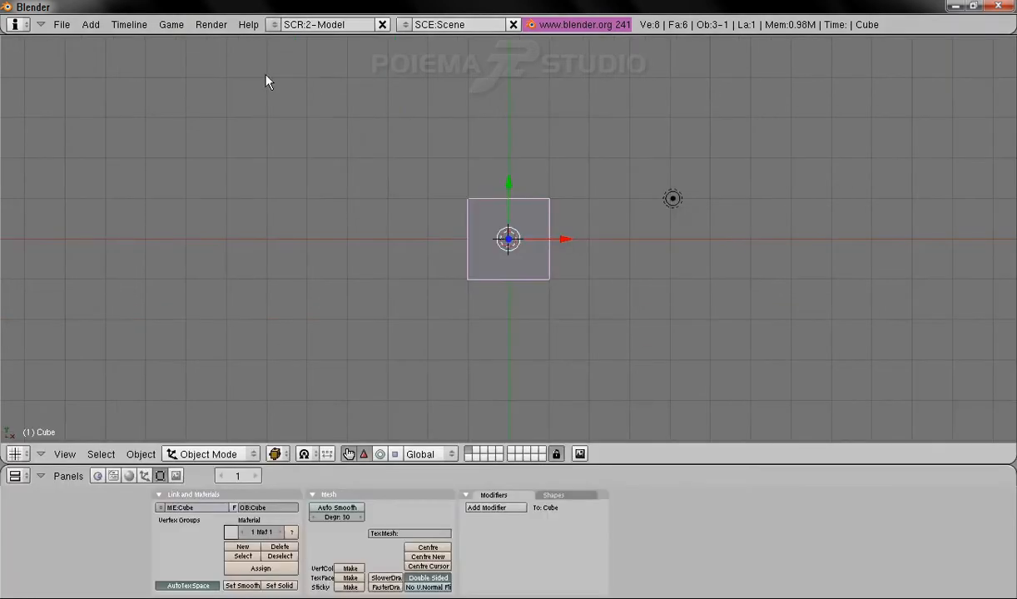
left_click(50, 25)
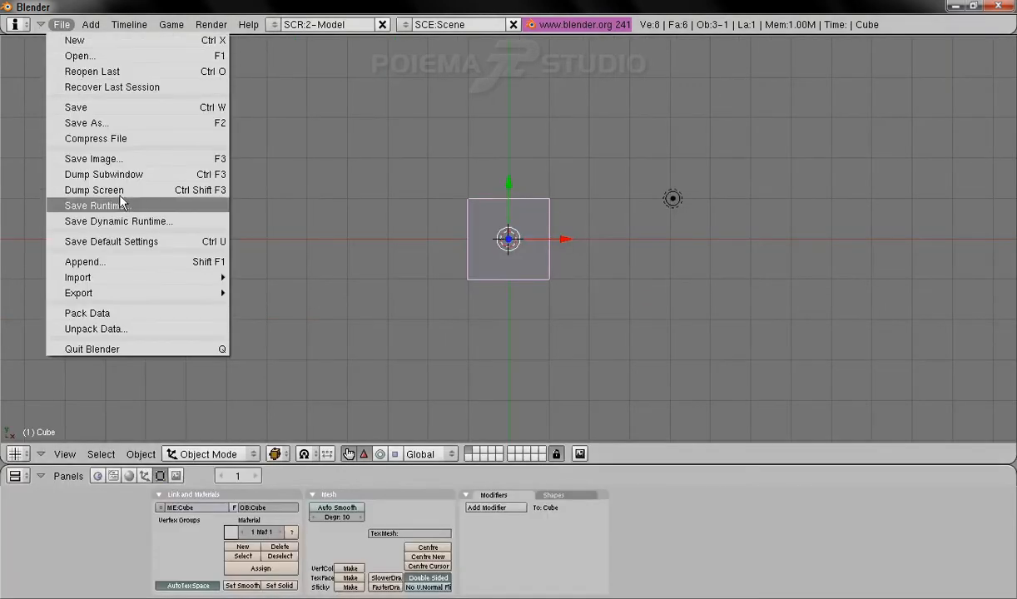
left_click(155, 250)
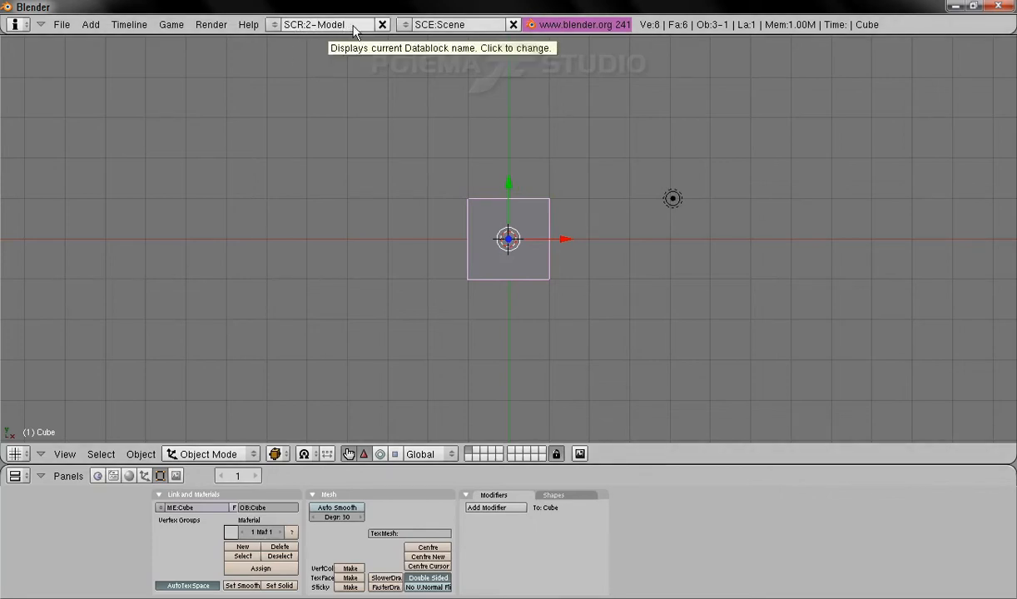
- Return to the 6-Latihan layout and select the lamp, the camera and the cube in turn
left_click(274, 24)
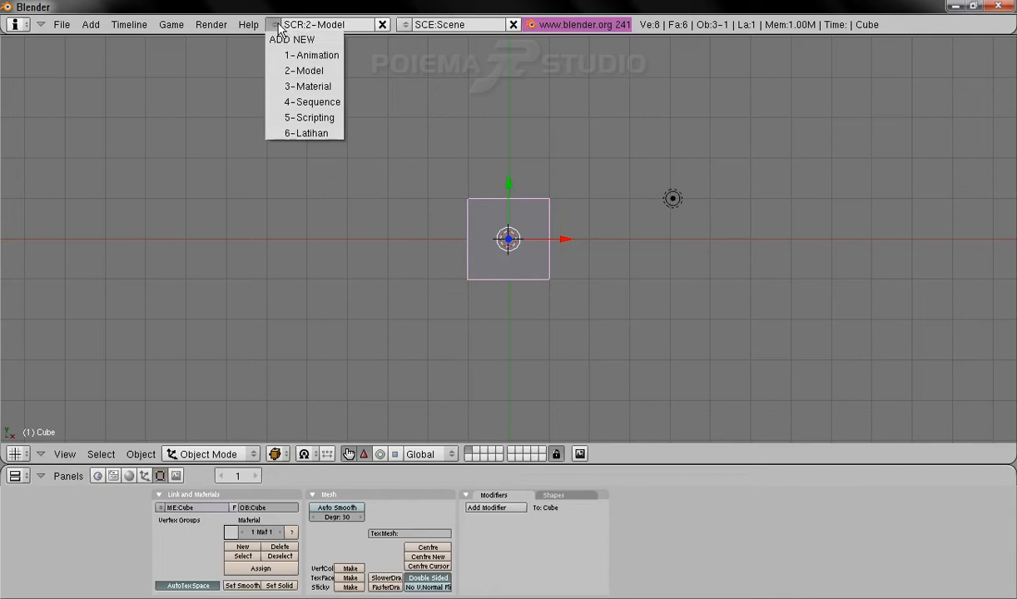
left_click(321, 135)
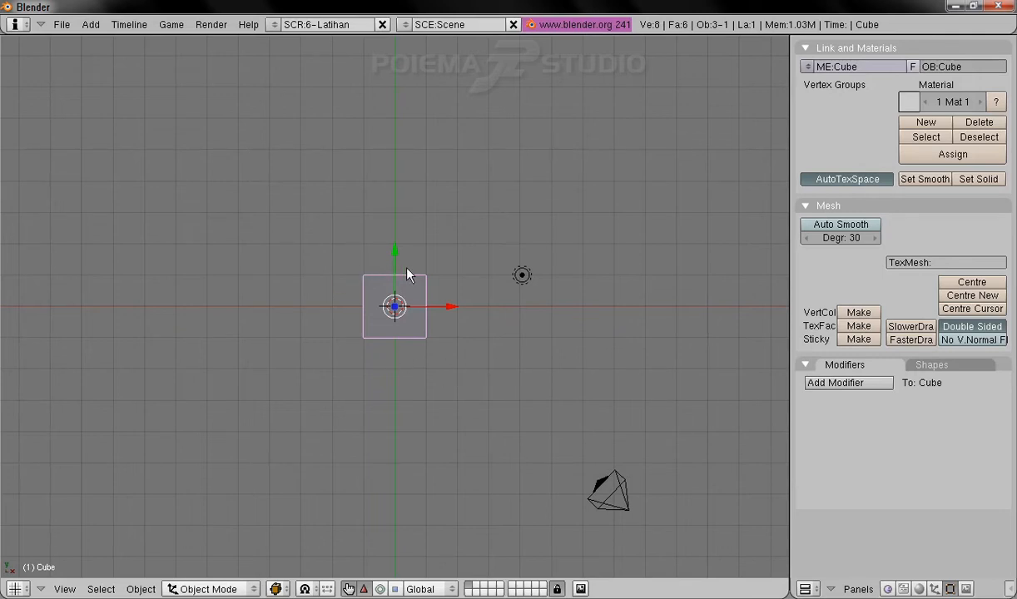
right_click(522, 276)
right_click(612, 481)
right_click(389, 321)
- Hide the 3D transform manipulator and select the lamp, the camera and the lamp again
left_click(347, 588)
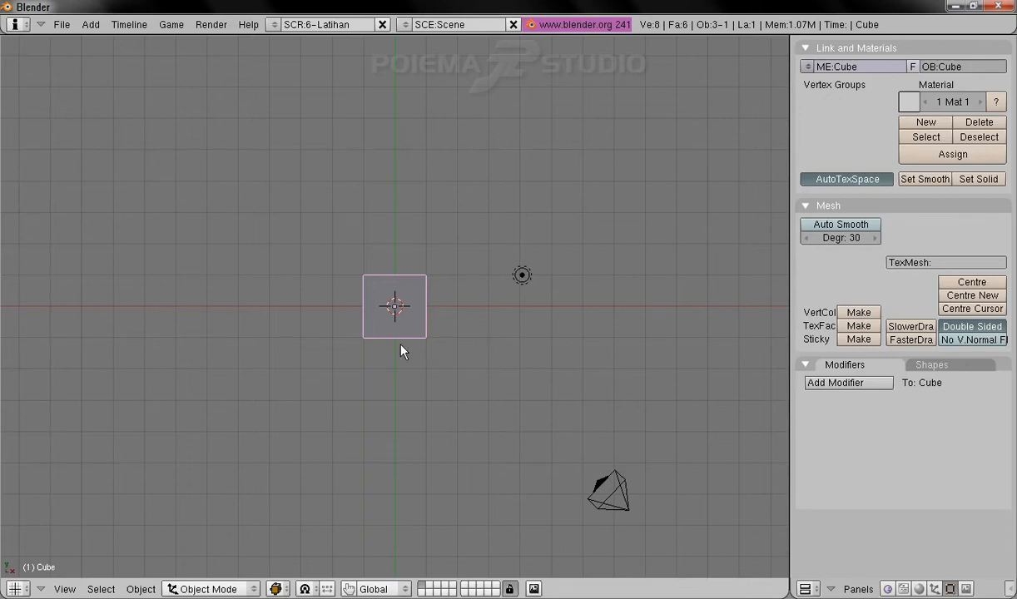
middle_click_drag(447, 311, 434, 258, "ctrl")
right_click(476, 158)
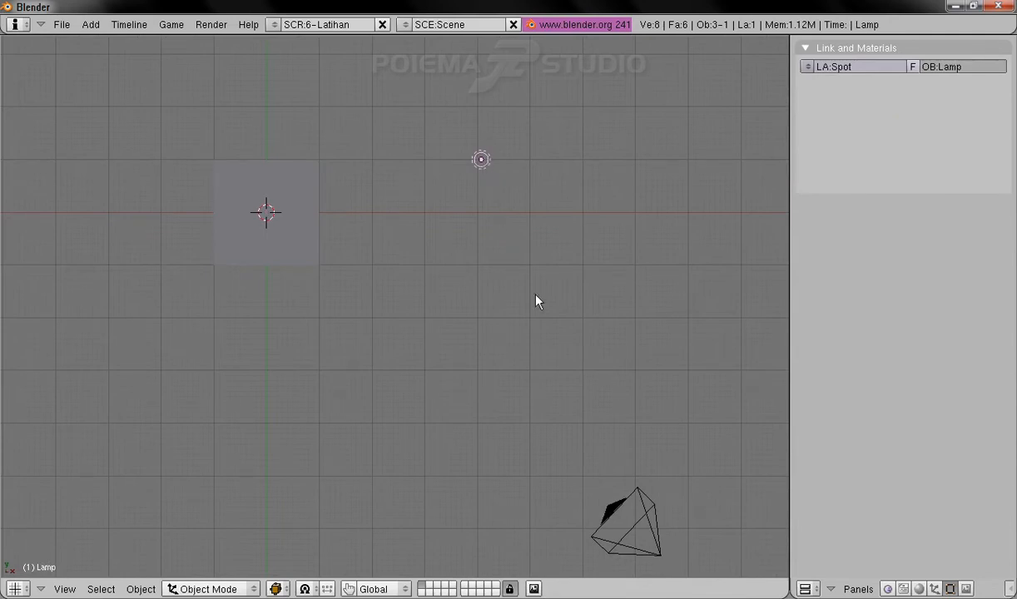
right_click(635, 505)
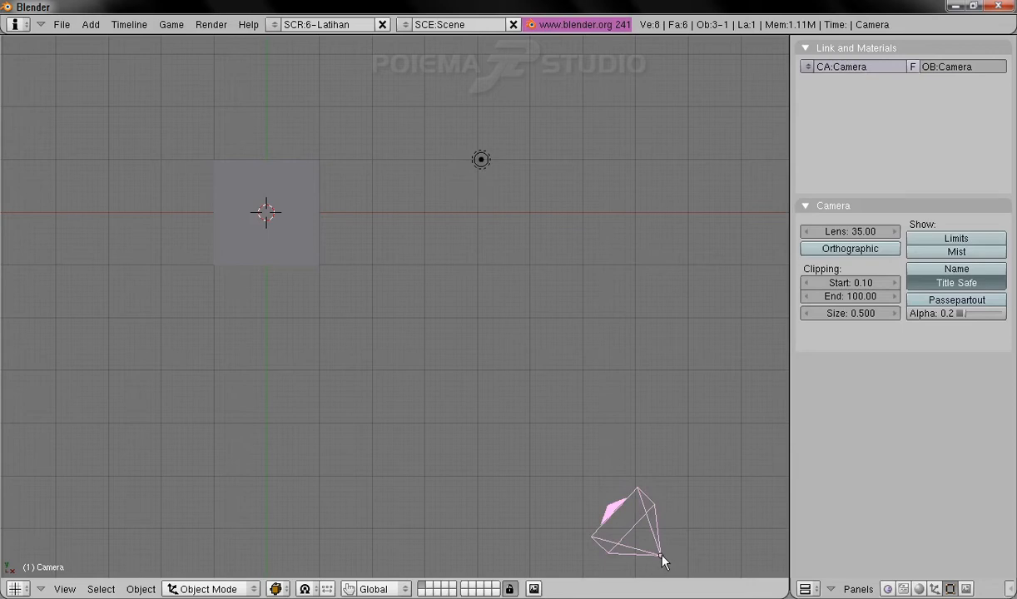
right_click(484, 167)
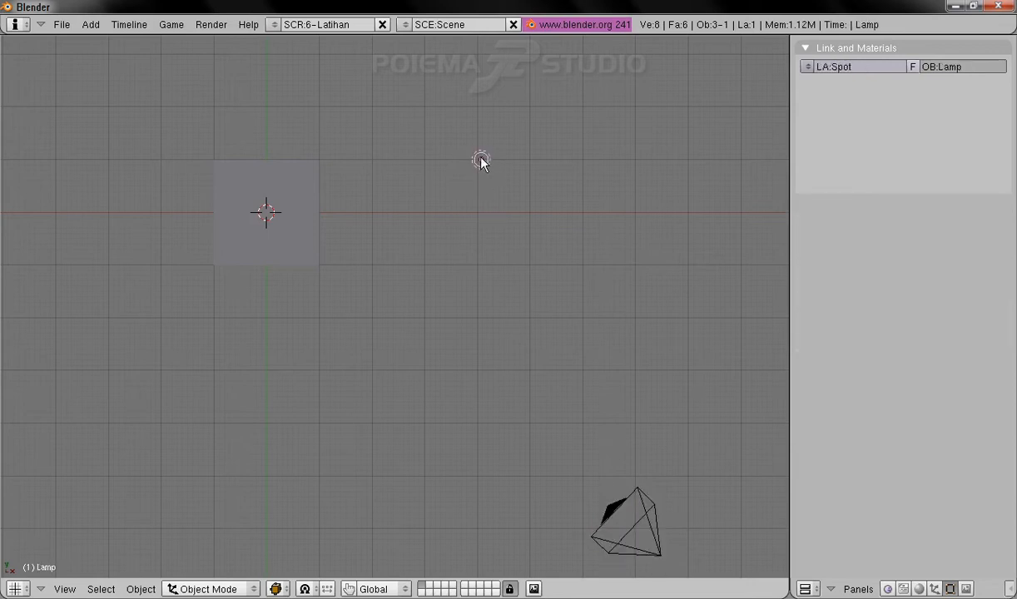
- Select the cube and place the 3D cursor well outside it, beyond its lower-left corner
right_click(256, 204)
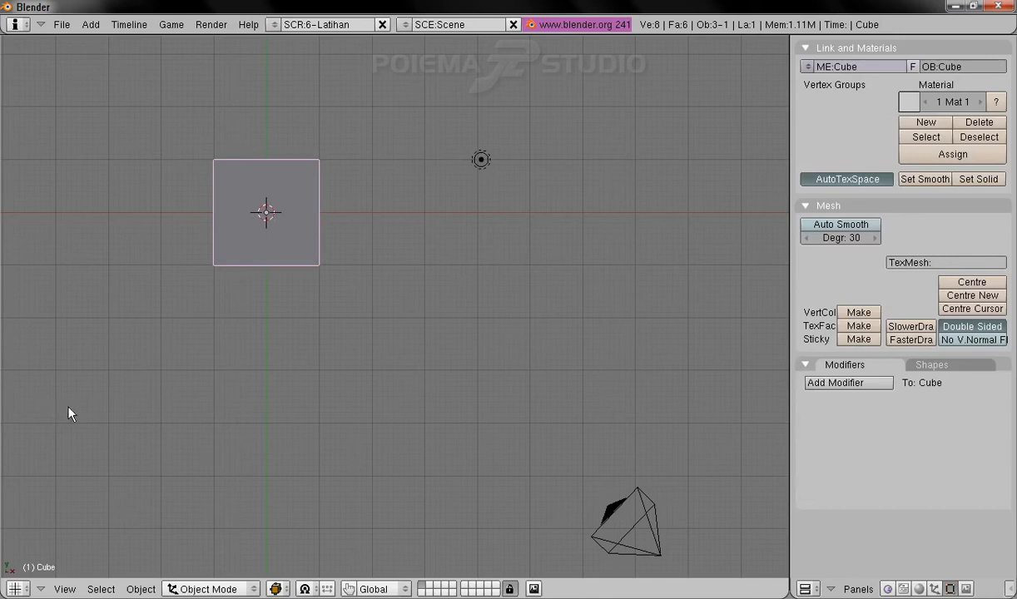
left_click(79, 424)
middle_click_drag(310, 255, 404, 290, "shift")
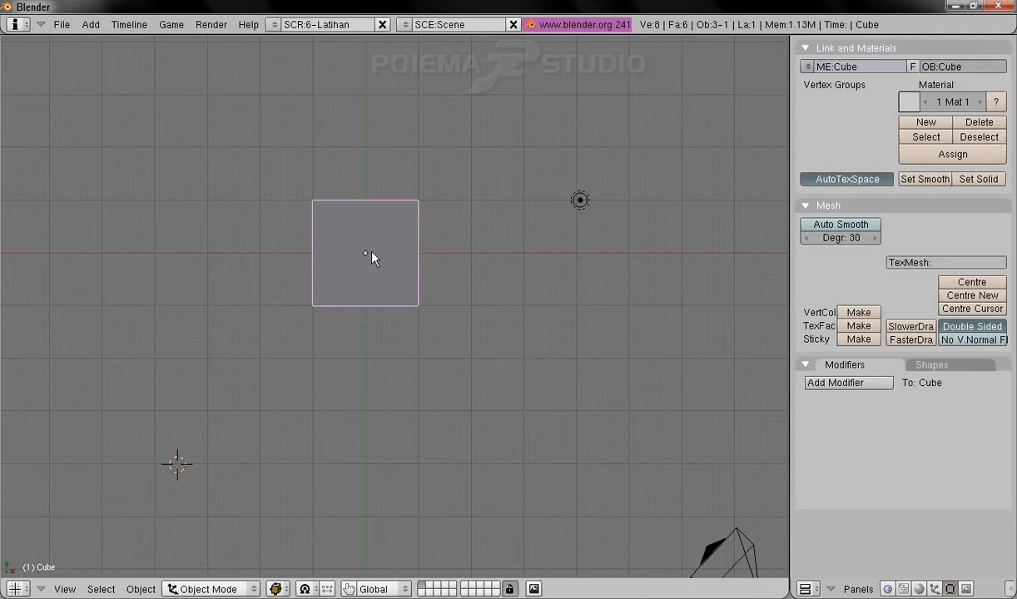
- Examine the cube and its object origin from several angles
middle_click_drag(397, 347, 472, 269)
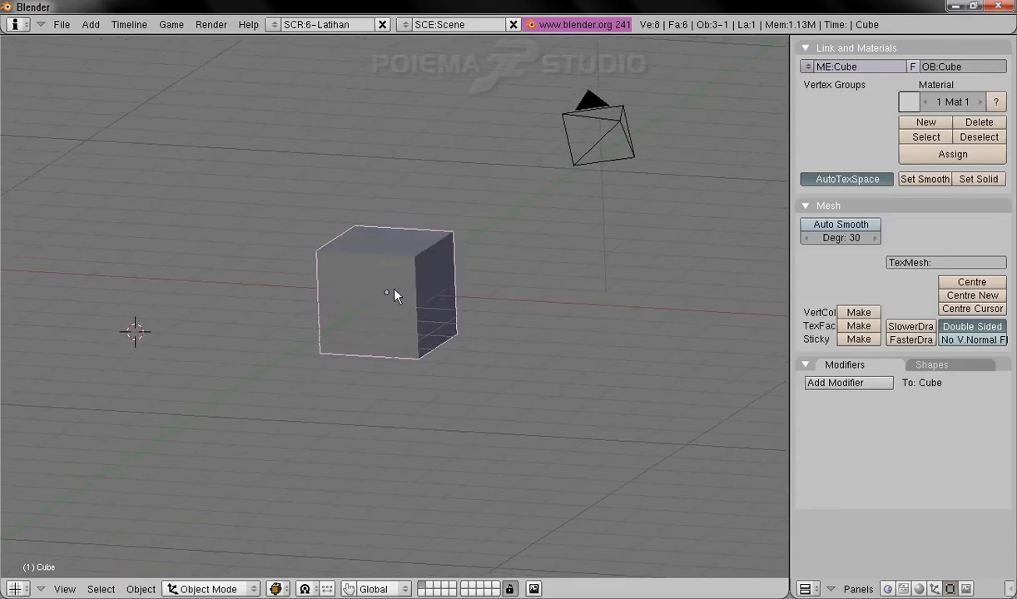
middle_click_drag(324, 279, 400, 331)
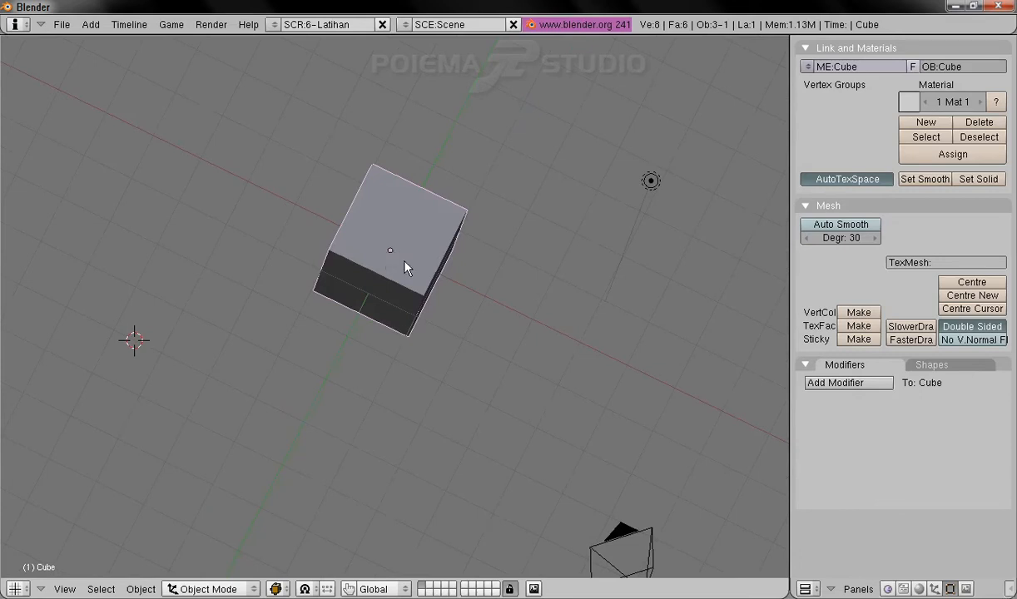
right_click(376, 262)
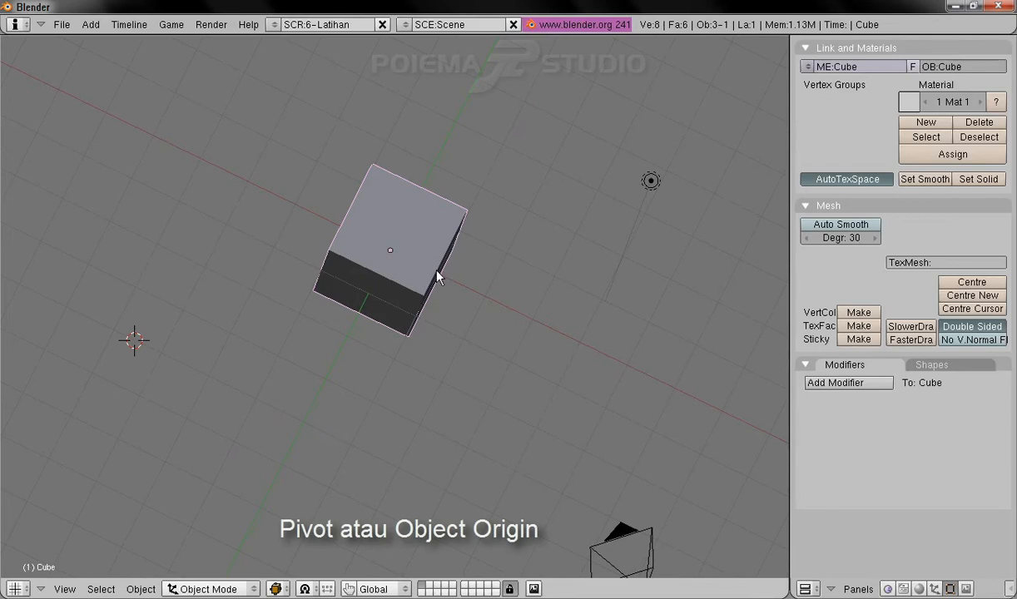
middle_click_drag(439, 277, 393, 286)
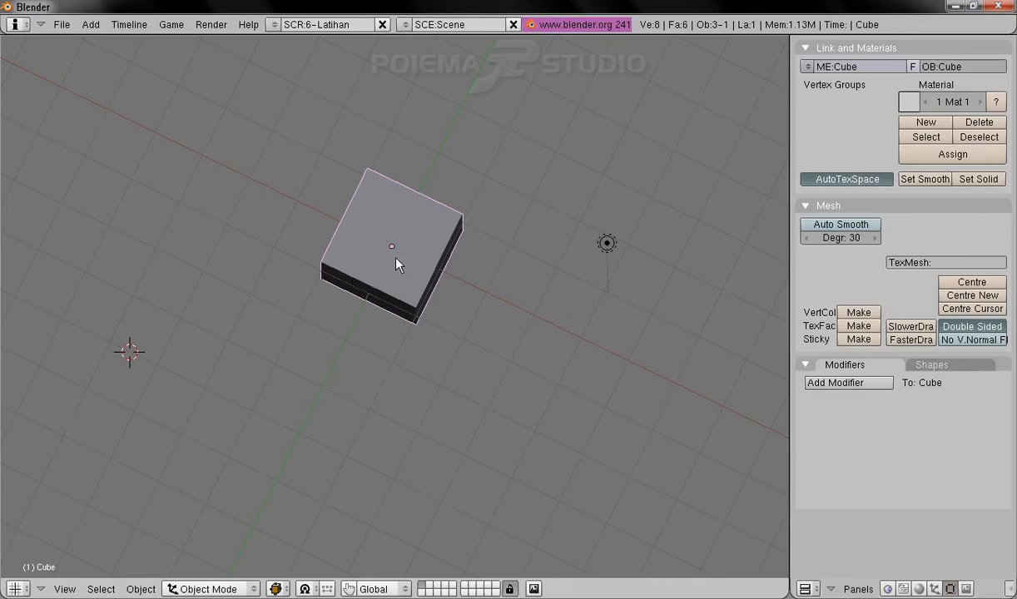
middle_click_drag(359, 304, 195, 189)
middle_click_drag(371, 220, 367, 278)
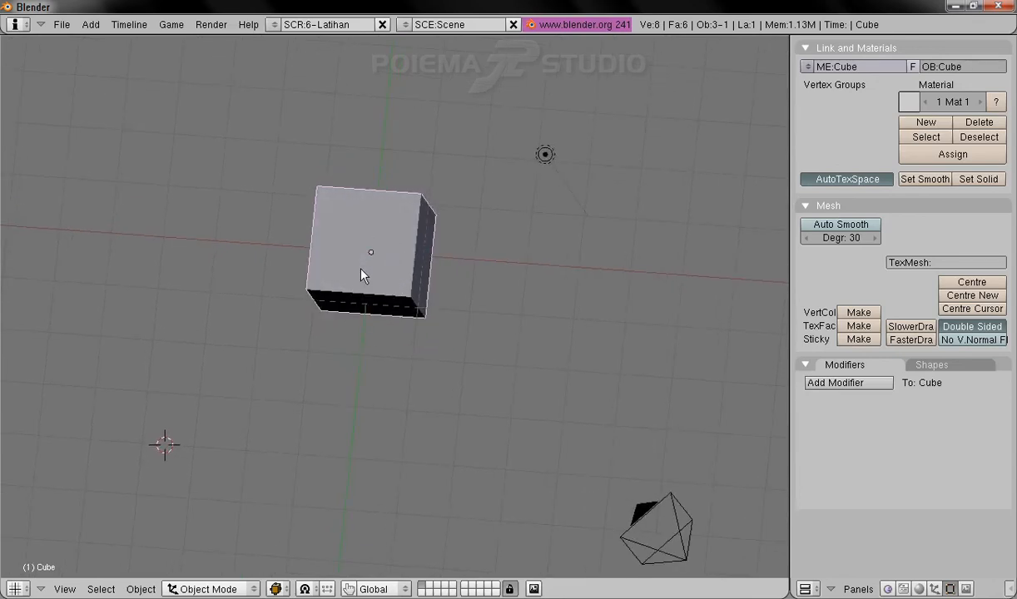
middle_click_drag(394, 269, 277, 279)
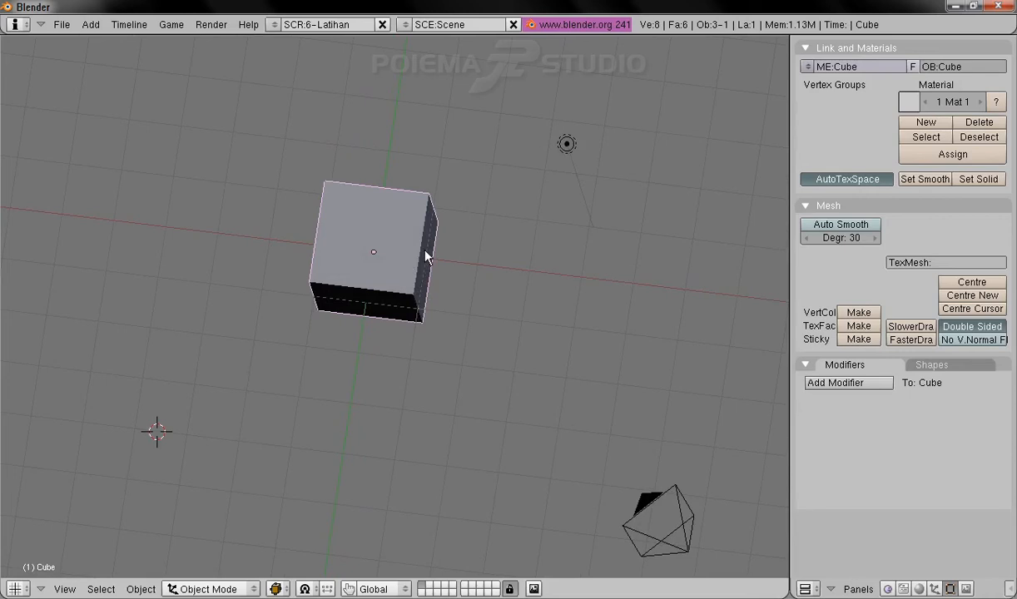
middle_click_drag(540, 288, 404, 276)
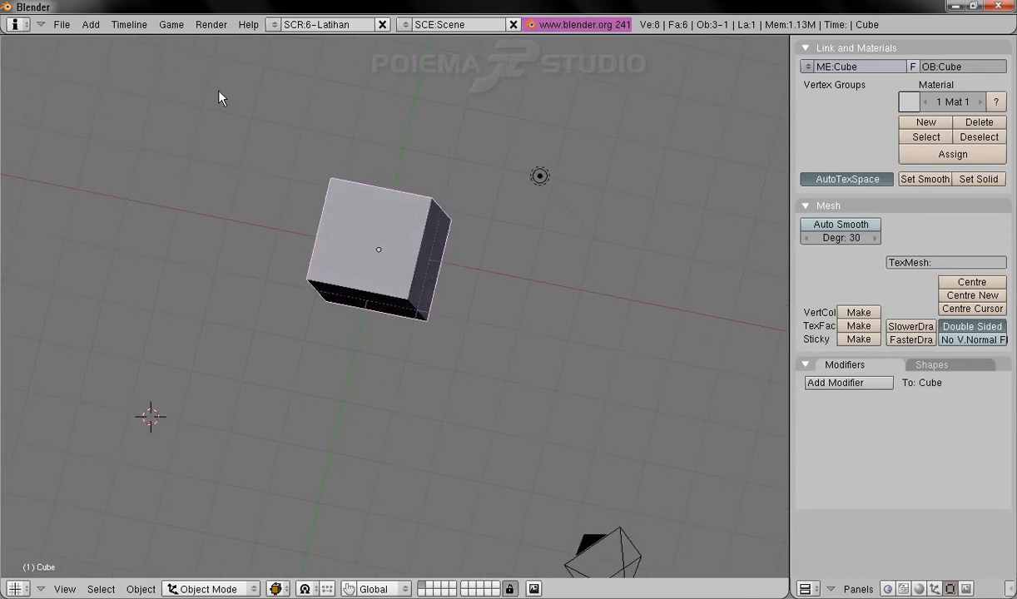
- Set the 3D view to the Top view and bring the cube nearer the middle
left_click(65, 589)
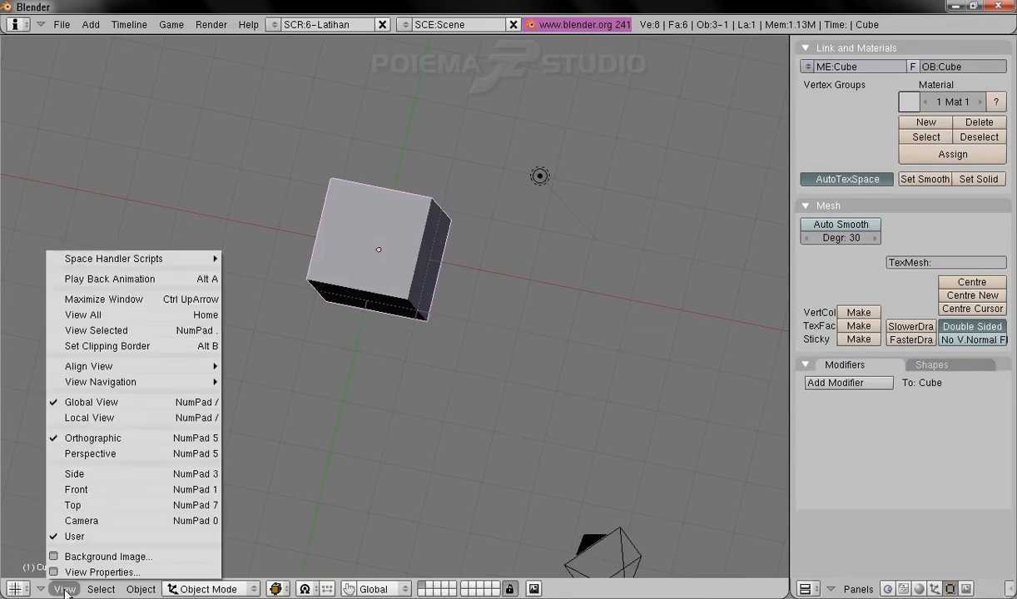
left_click(115, 506)
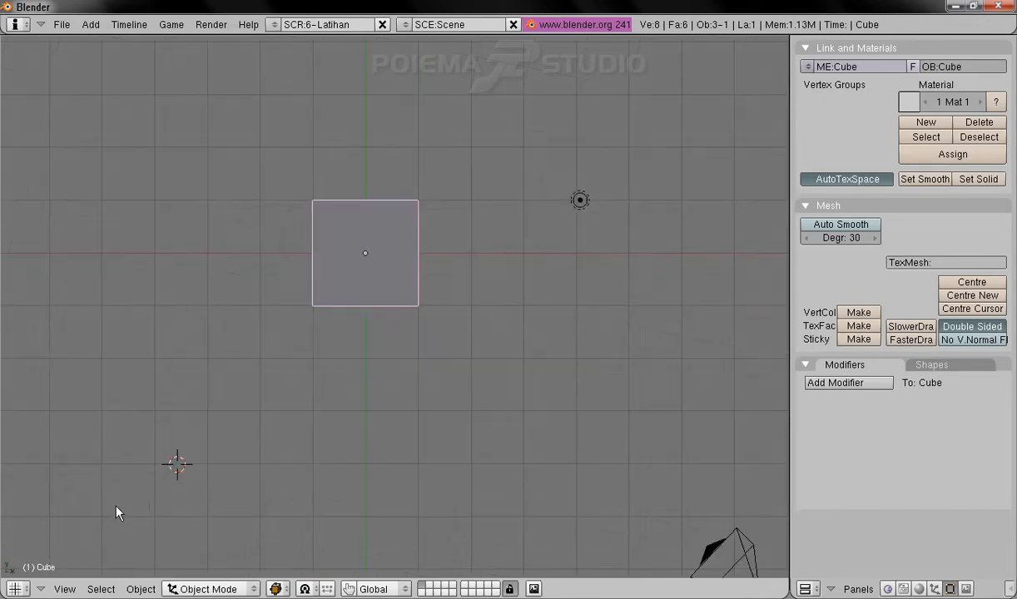
middle_click_drag(418, 364, 391, 382, "shift")
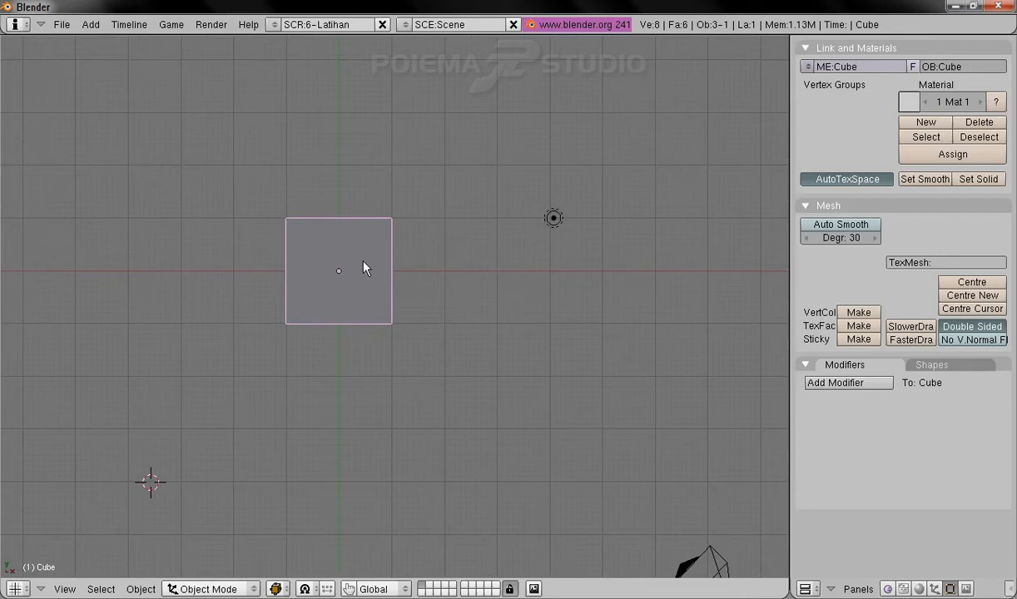
middle_click_drag(378, 263, 376, 270, "shift")
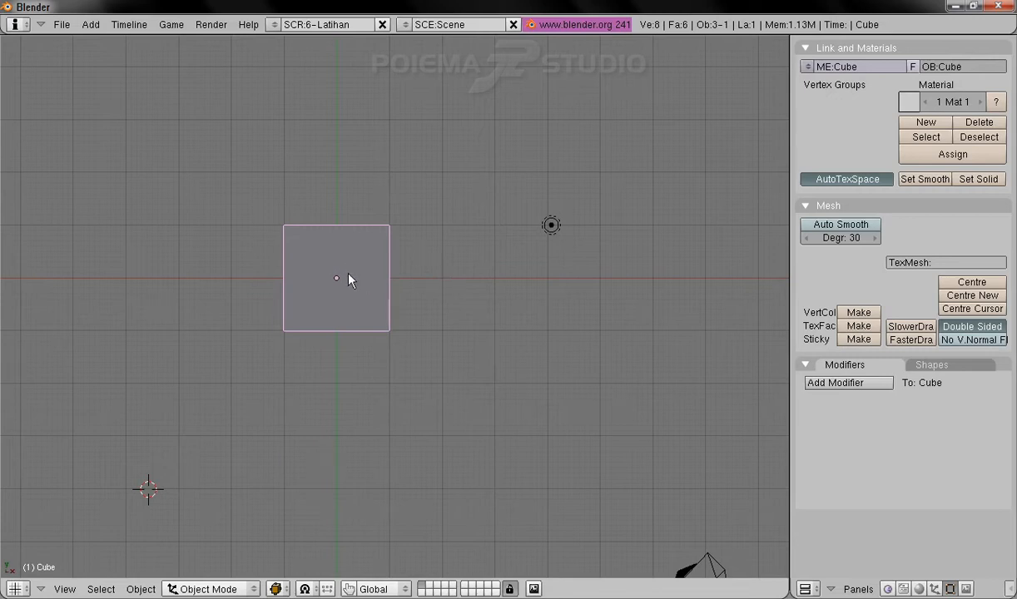
- Show the scale manipulator and stretch the cube along the X axis to about three times its size
middle_click_drag(372, 407, 356, 349)
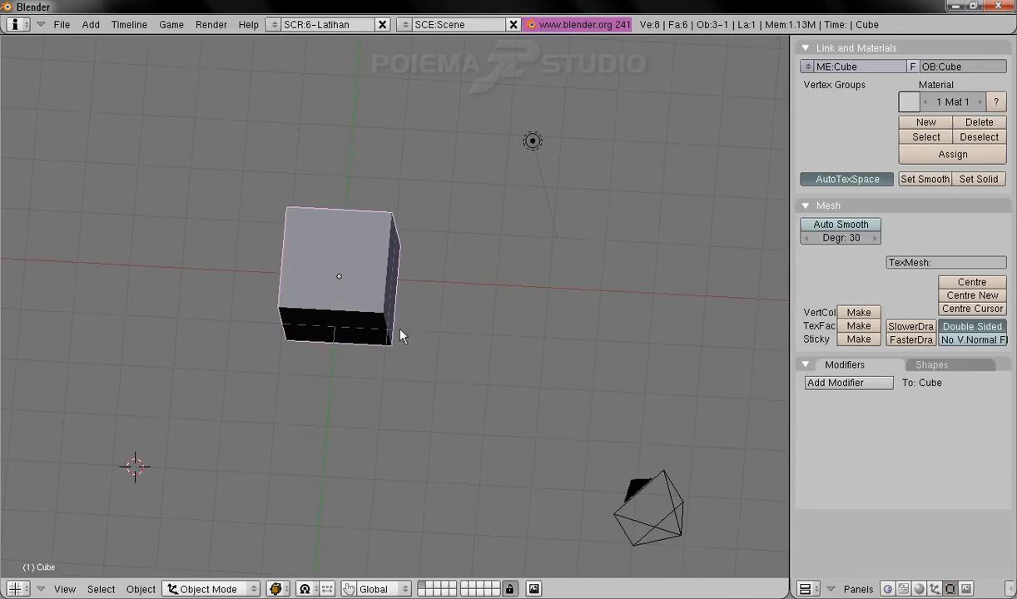
left_click(349, 589)
left_click(395, 589)
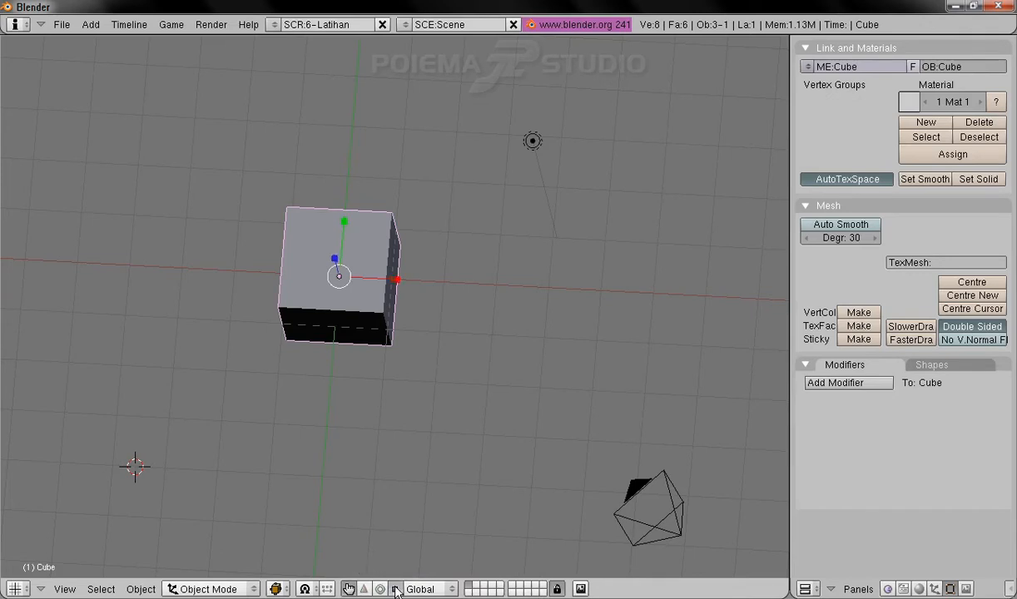
middle_click_drag(425, 339, 401, 288)
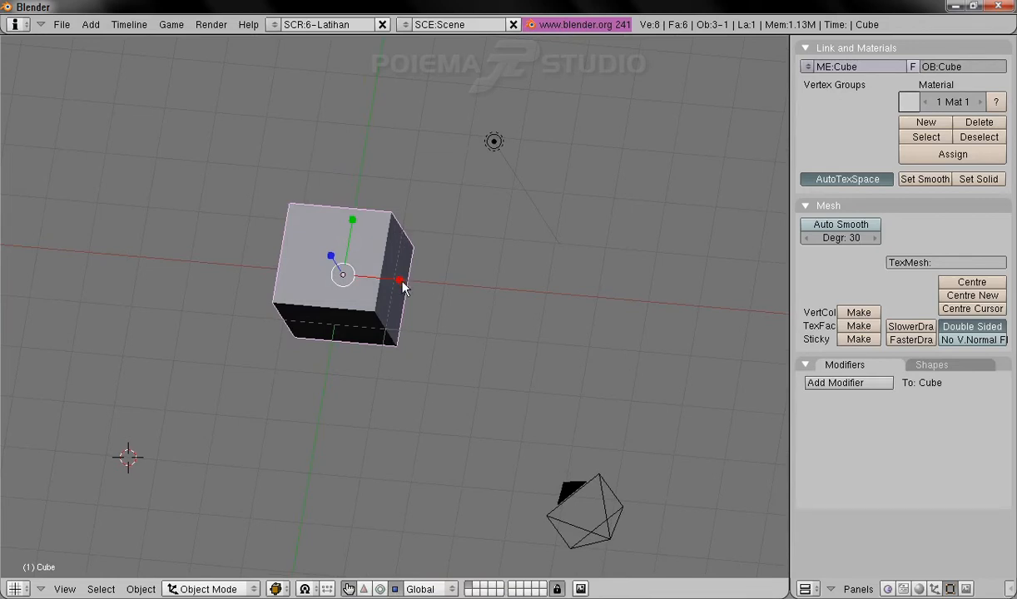
left_click_drag(399, 284, 514, 300)
- Inspect the stretched cube from an angle and return to the Top view
middle_click_drag(185, 286, 250, 325)
middle_click_drag(297, 261, 404, 378)
key("KP_1")
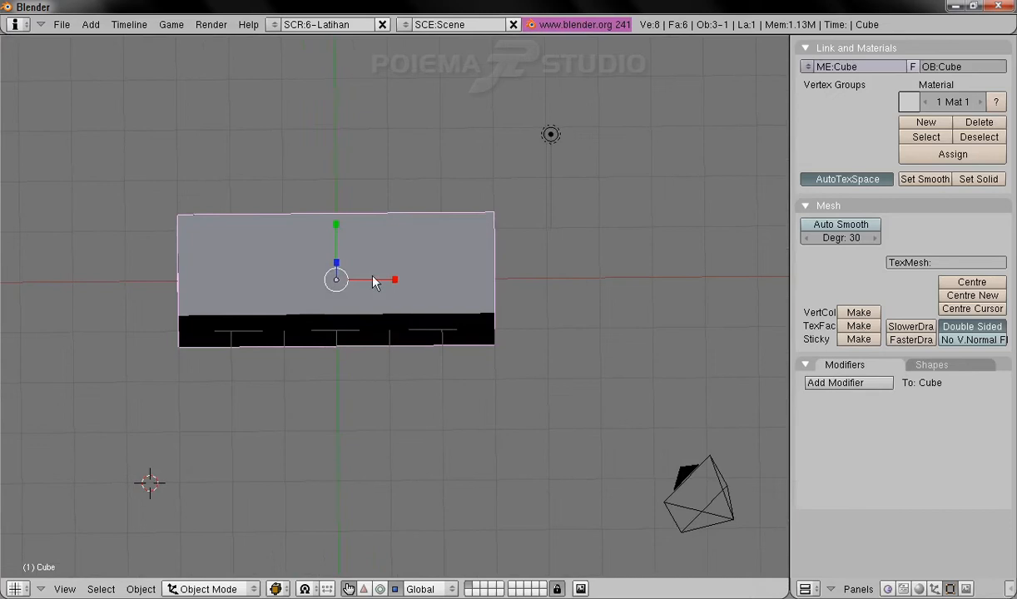
left_click(72, 589)
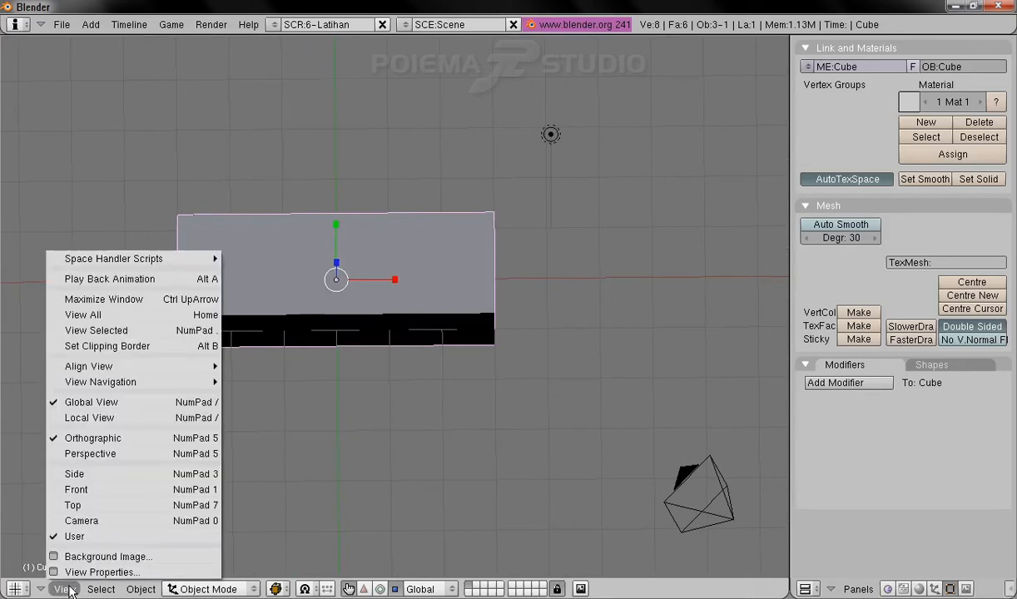
left_click(97, 505)
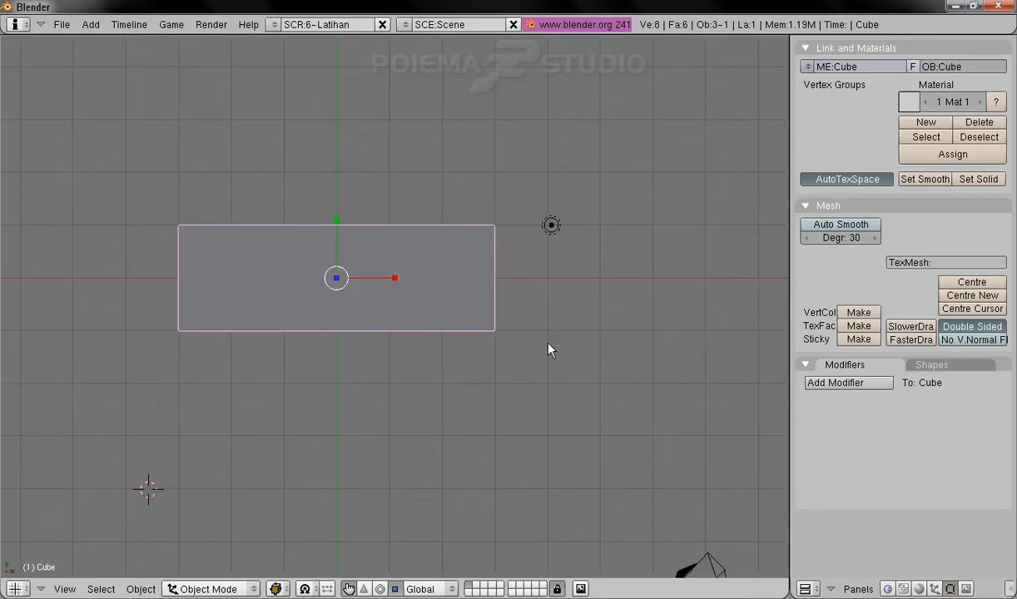
- Hide the transform manipulator and show the Transform Properties of the stretched cube
left_click(349, 589)
middle_click_drag(366, 392, 409, 431, "shift")
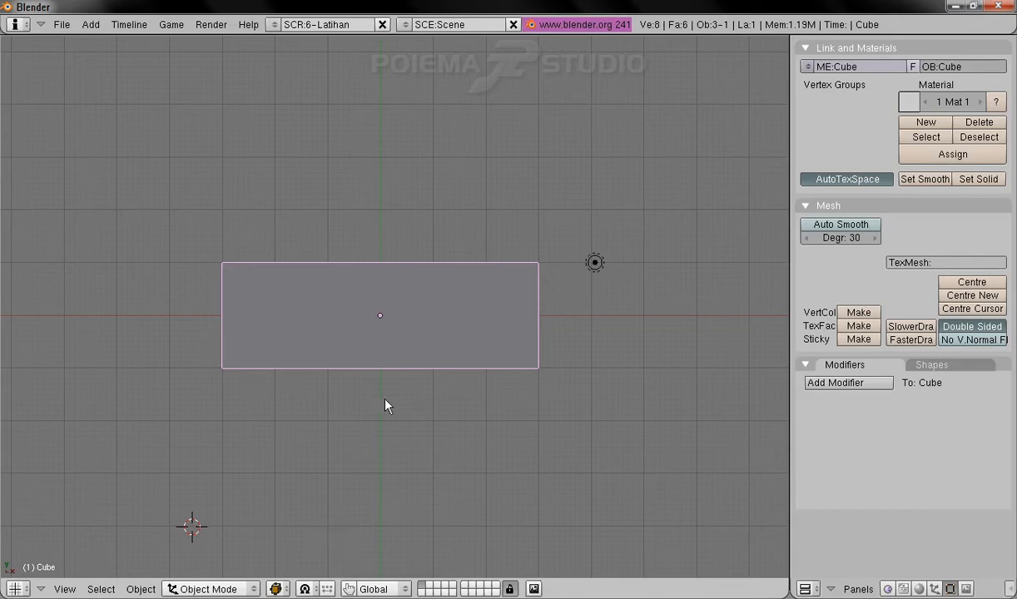
left_click(140, 589)
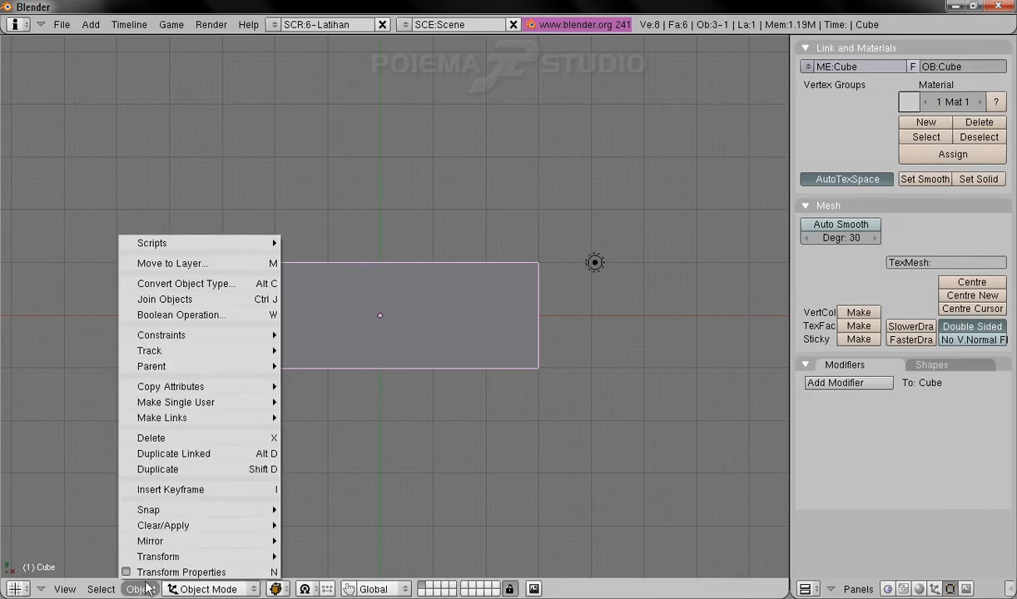
left_click(175, 572)
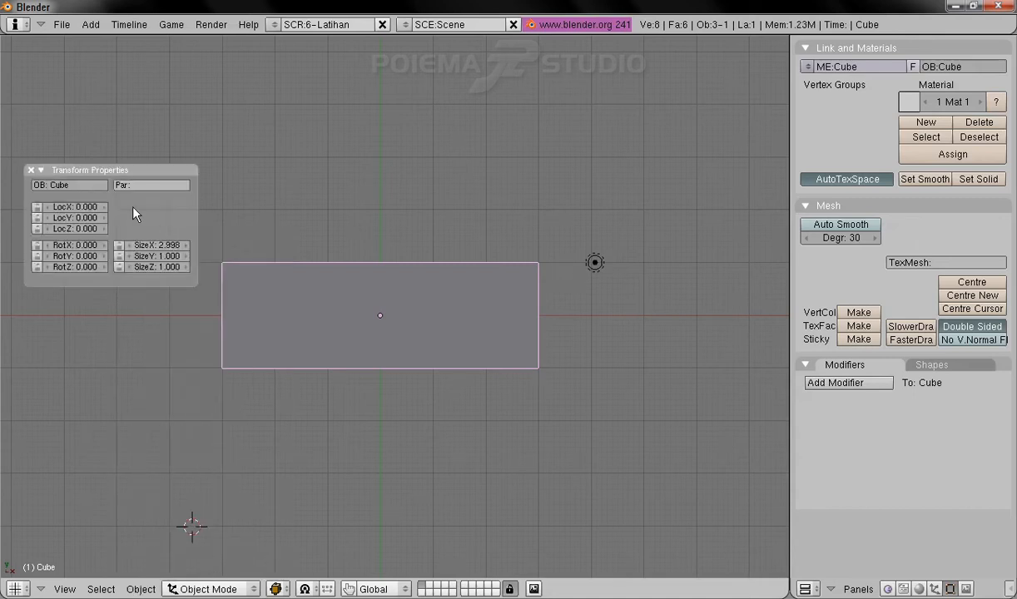
- Enlarge and reposition the Transform Properties, then set the stretched cube's X location to 3
scroll(138, 207, "up", 3)
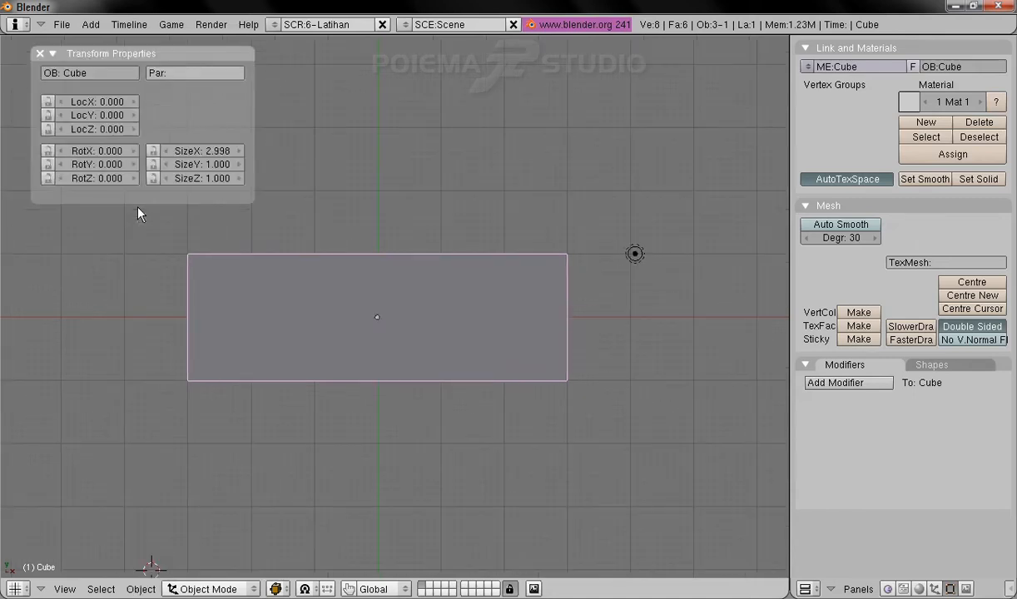
left_click_drag(181, 54, 215, 57)
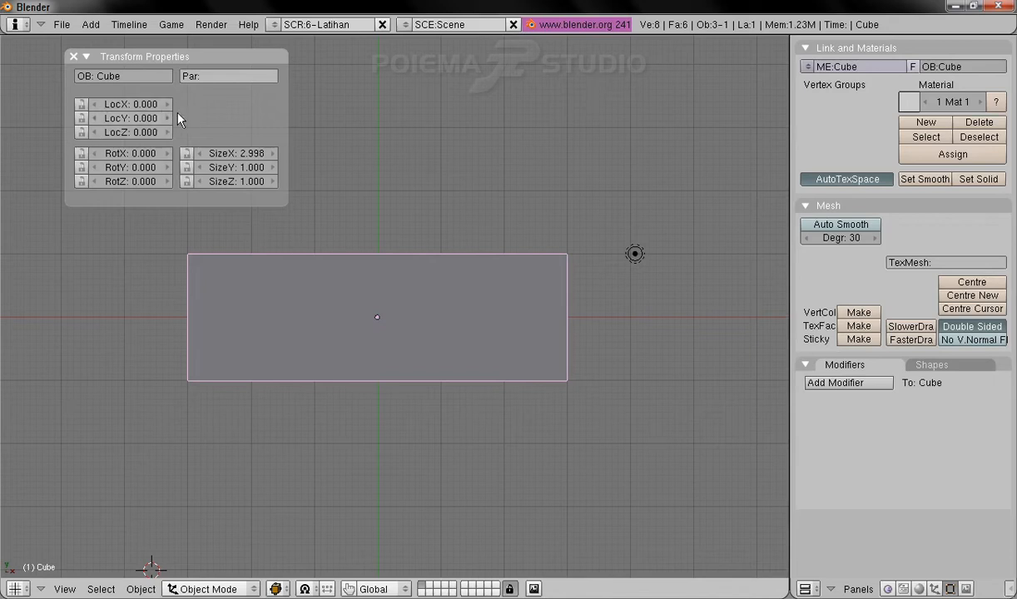
left_click(136, 107)
type("3")
key("Return")
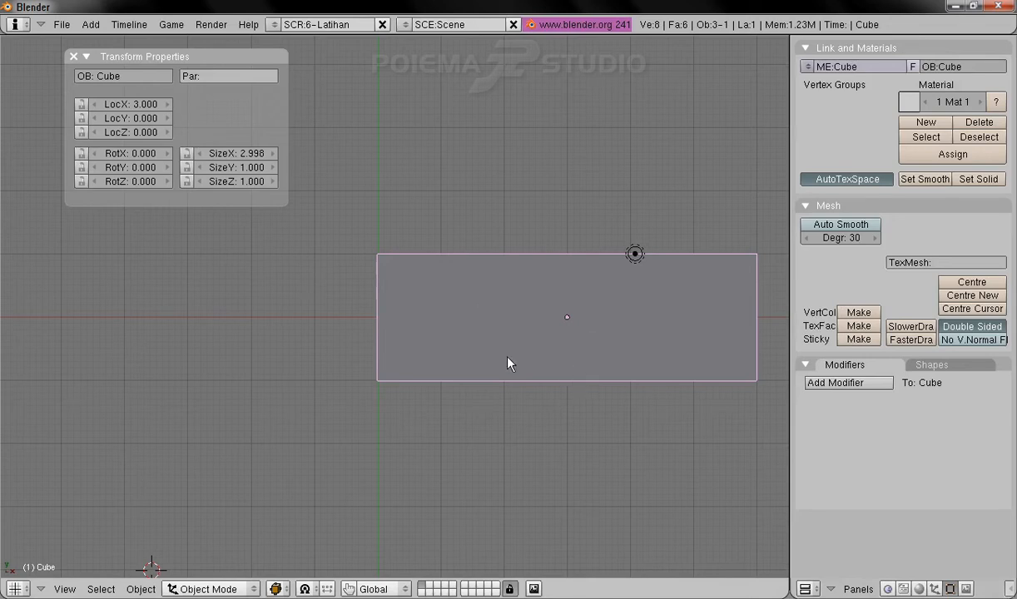
middle_click_drag(535, 351, 510, 365, "shift")
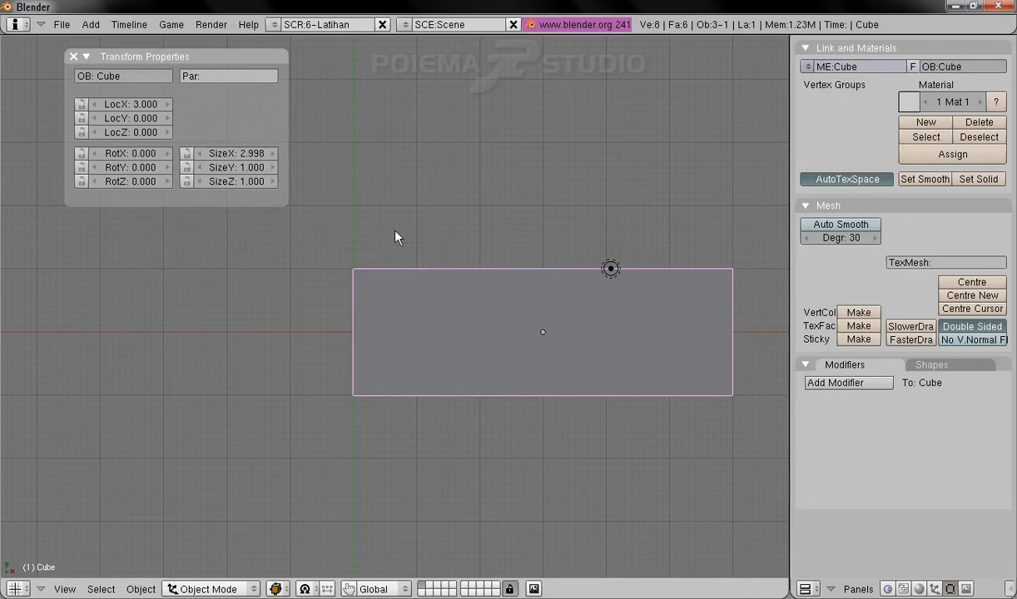
- Set the stretched cube's X location back to 0
left_click(133, 108)
type("0")
key("Return")
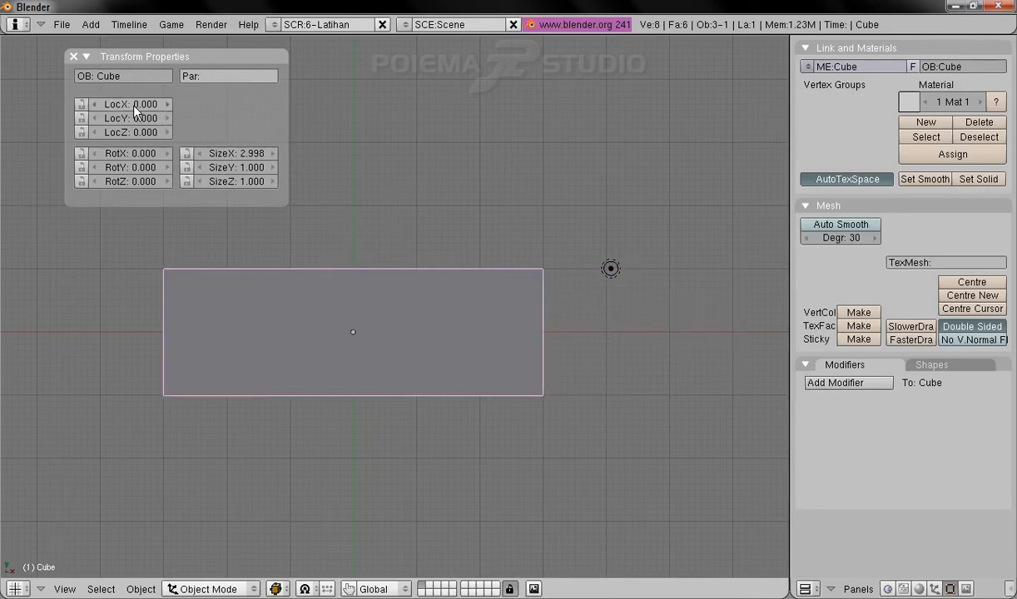
- Try rotating the cube in the Top view about its centred origin, then cancel the rotation
middle_click_drag(368, 268, 422, 298, "shift")
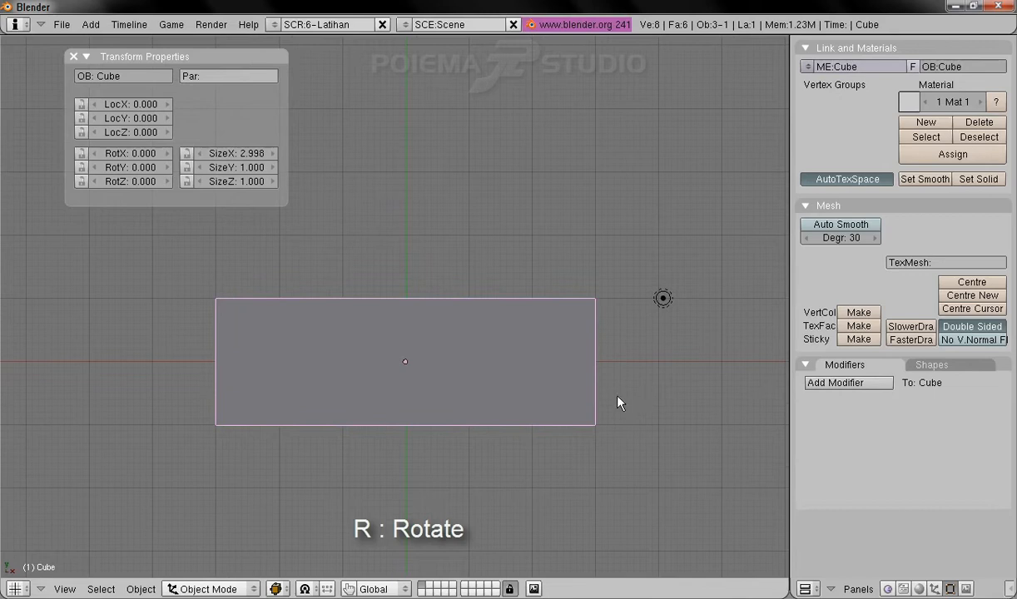
key("r")
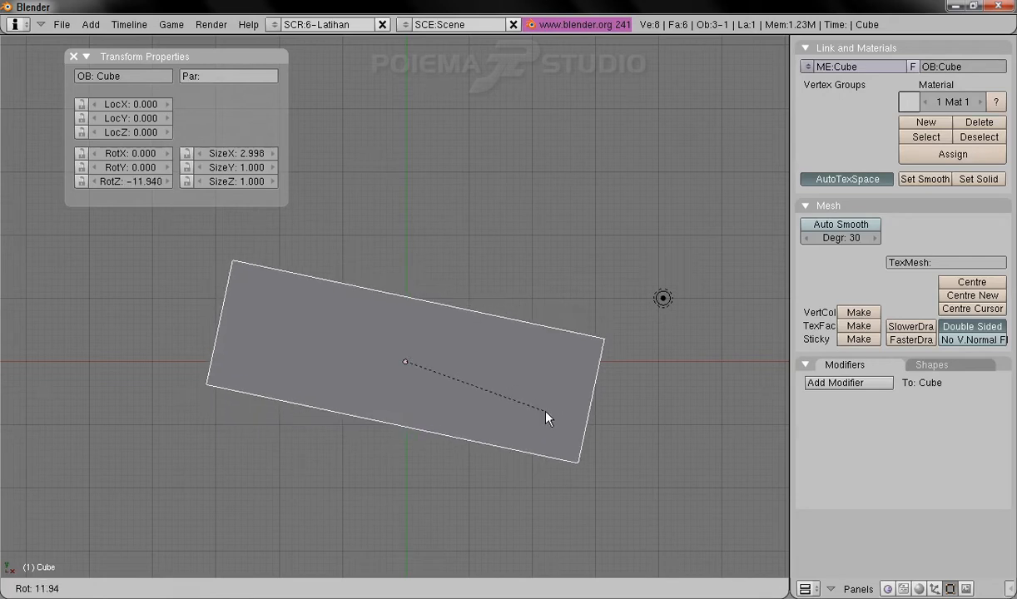
key("Escape")
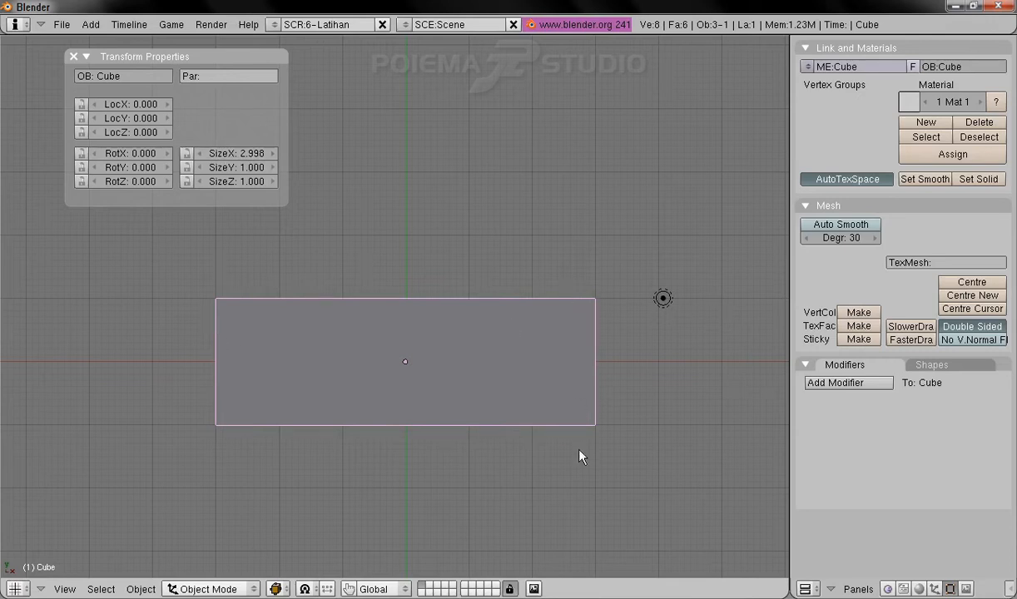
- Close the Transform Properties and switch the cube to Edit Mode
left_click(73, 57)
middle_click_drag(456, 333, 462, 266, "shift")
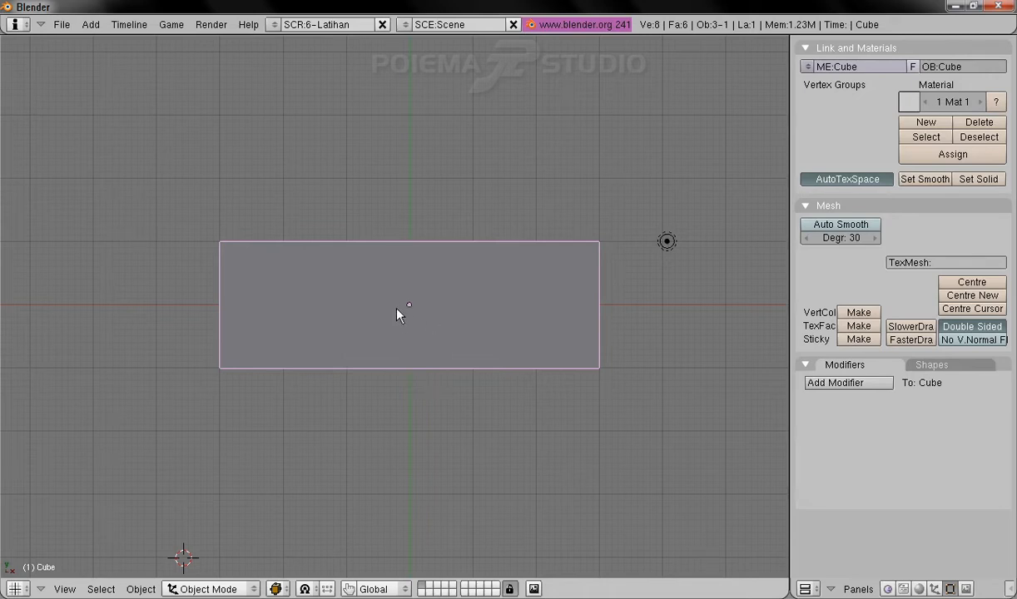
middle_click_drag(391, 322, 361, 348, "shift")
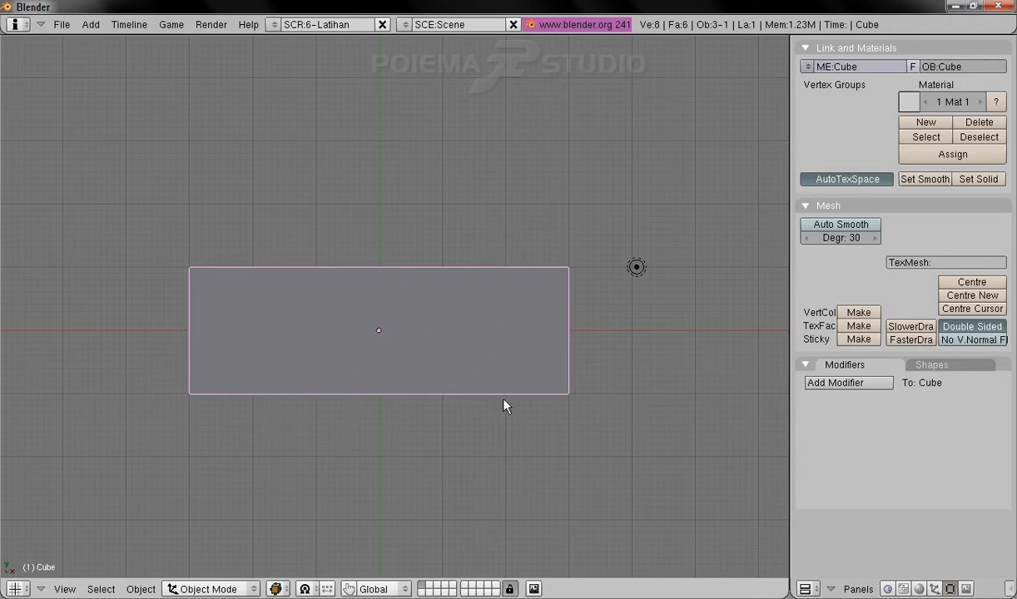
middle_click_drag(432, 345, 452, 350, "shift")
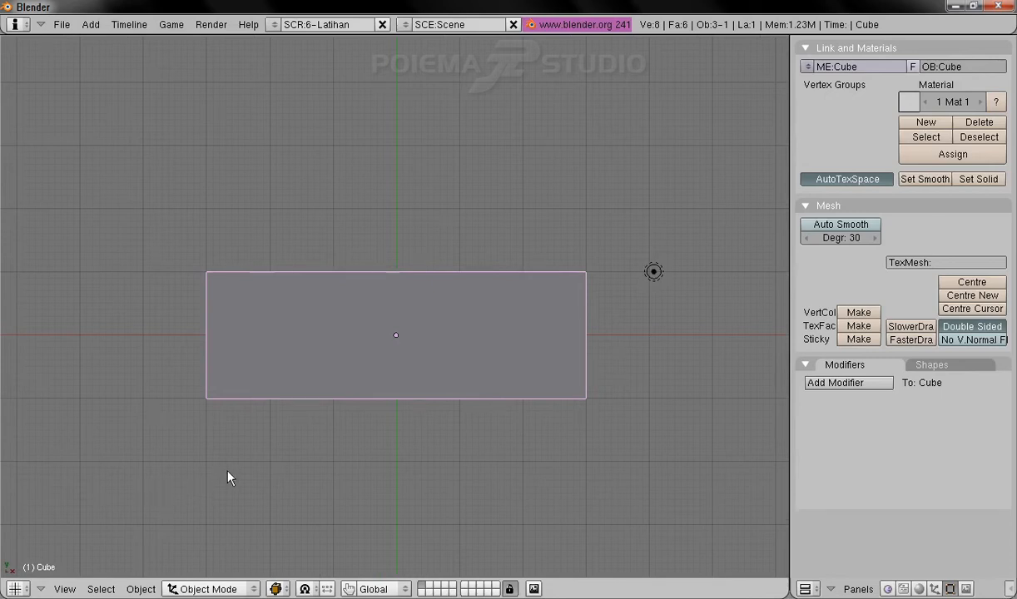
left_click(215, 589)
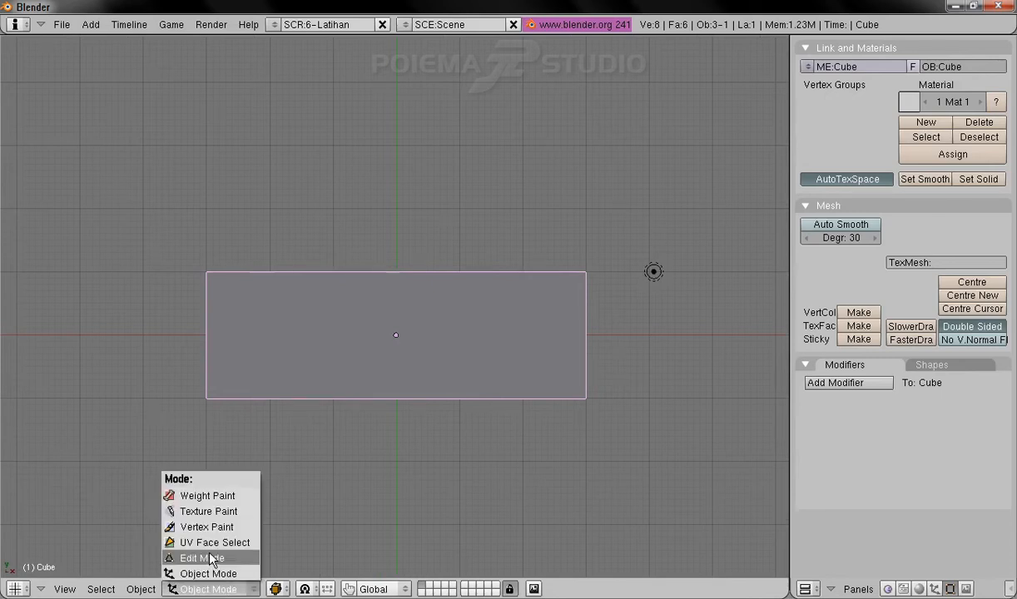
left_click(211, 559)
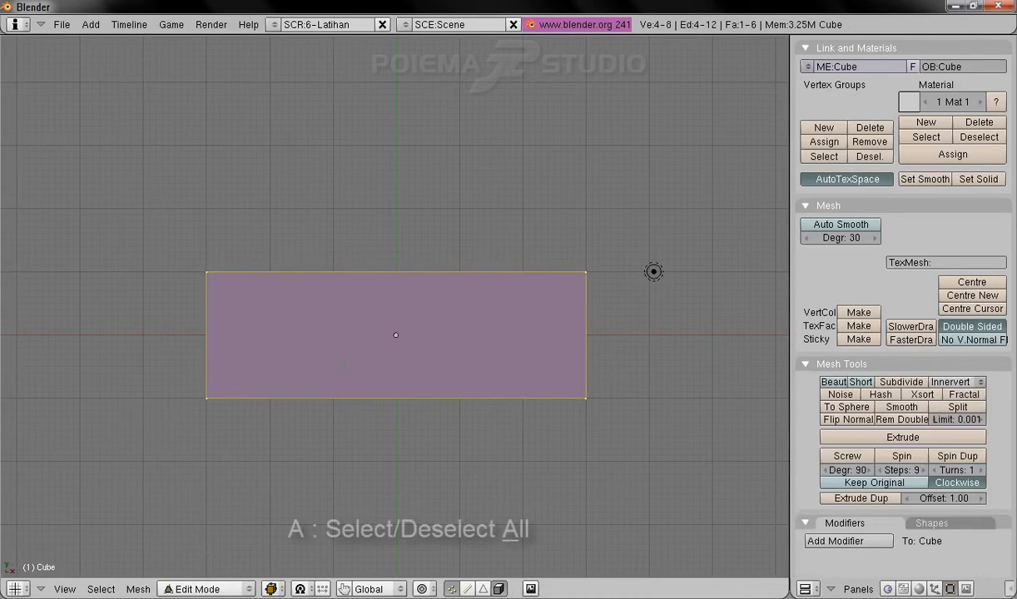
- Select all the cube's vertices and move them along positive X with the translate manipulator until the whole mesh lies just past the object origin
key("a")
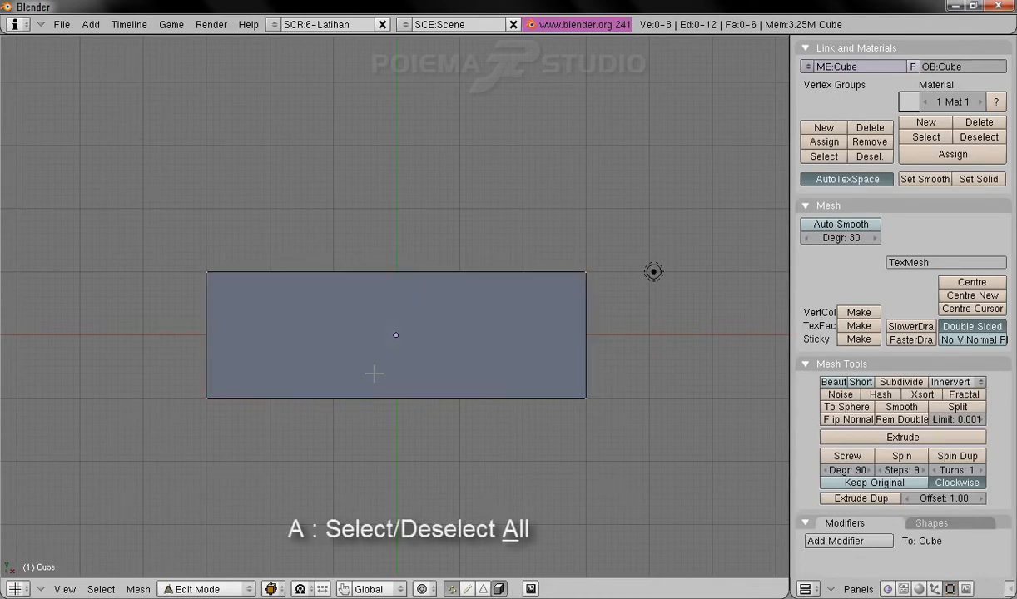
key("a")
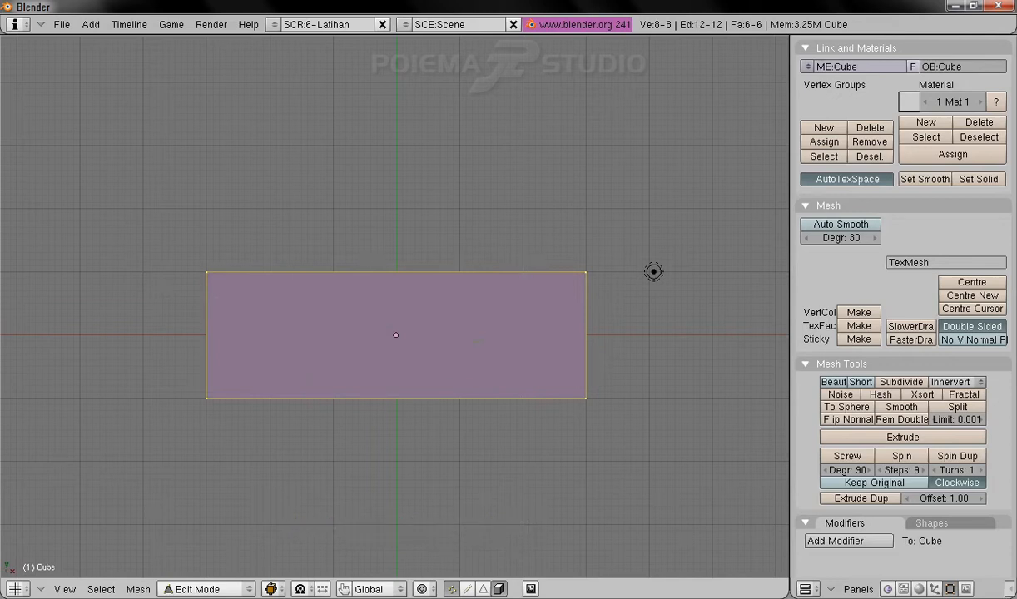
left_click(344, 590)
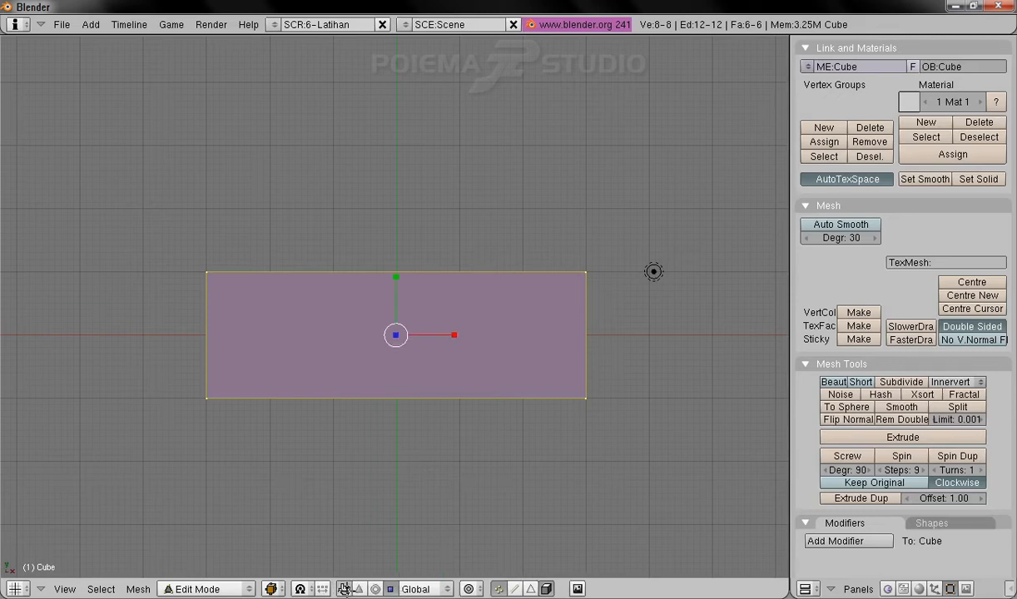
left_click(360, 590)
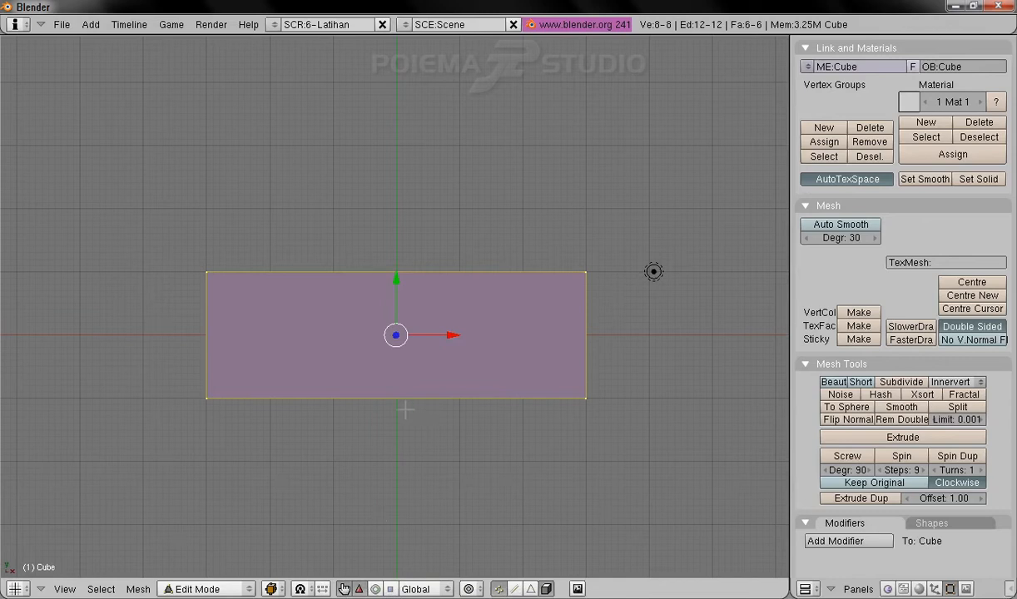
left_click_drag(452, 336, 653, 335)
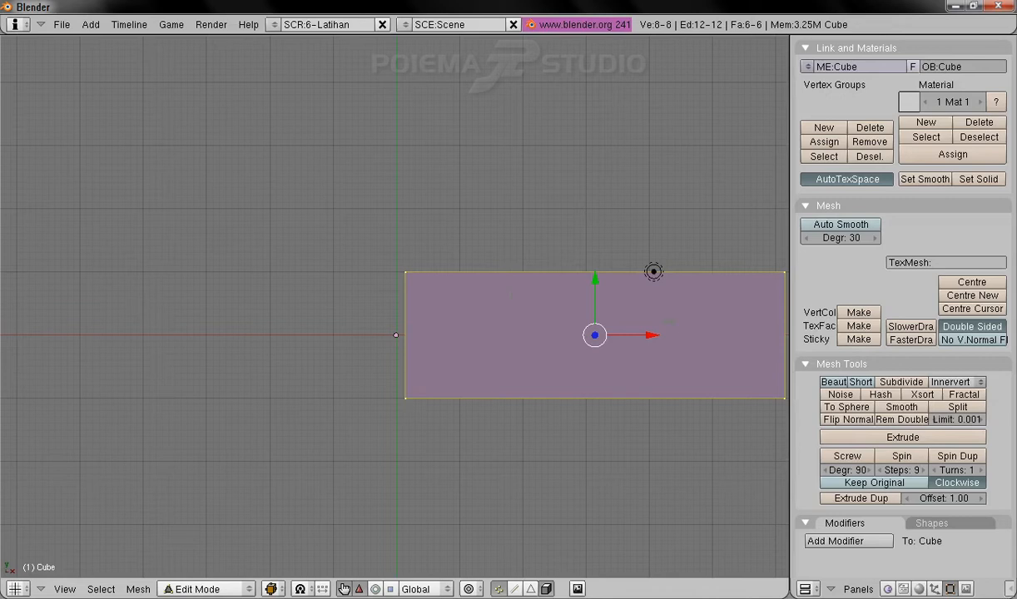
- Return the cube to Object Mode and show its Transform Properties
left_click(218, 589)
left_click(204, 562)
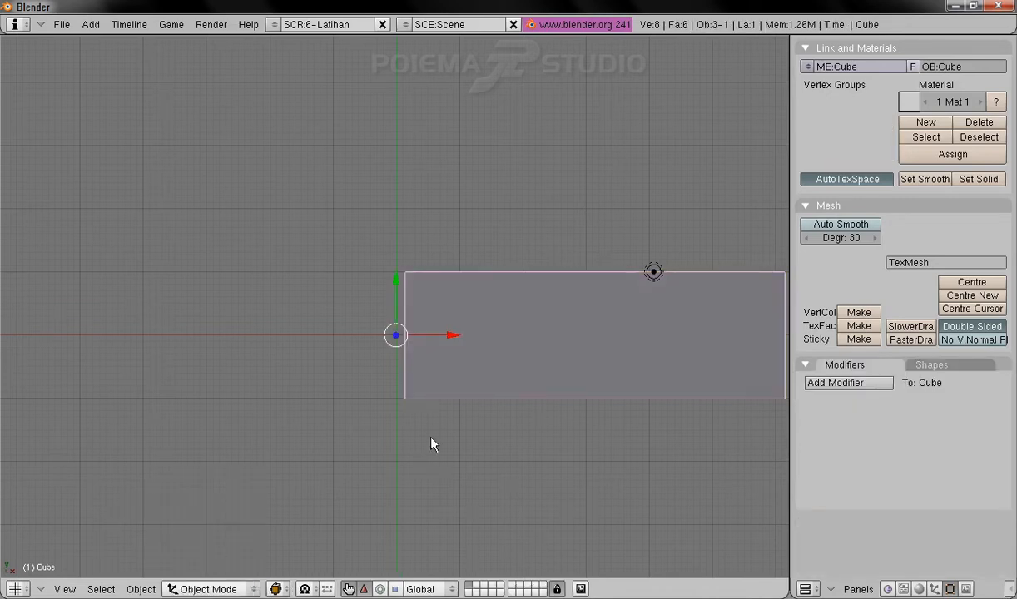
middle_click_drag(432, 444, 391, 455, "shift")
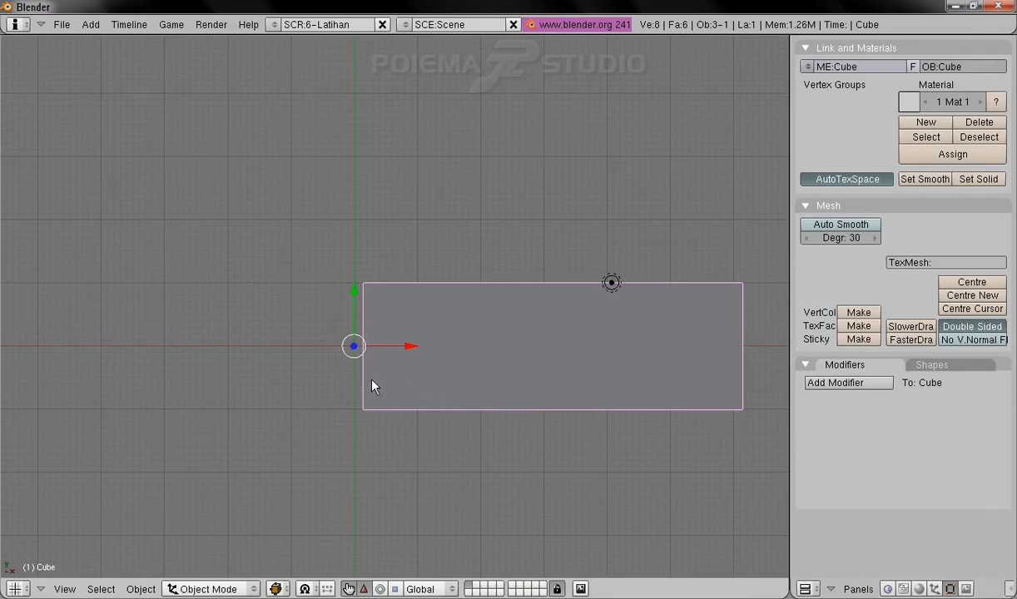
left_click(141, 589)
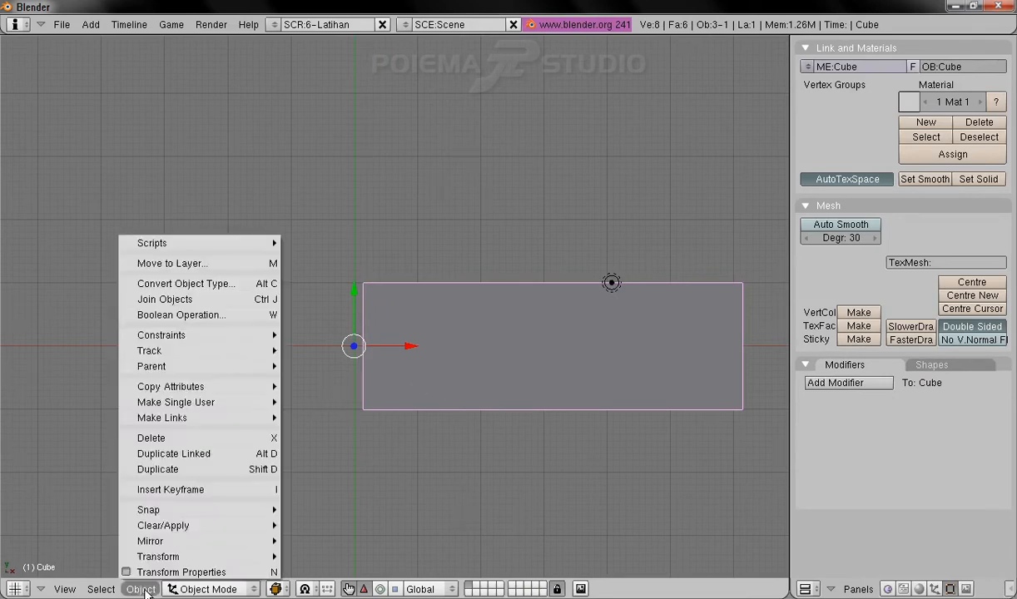
left_click(163, 570)
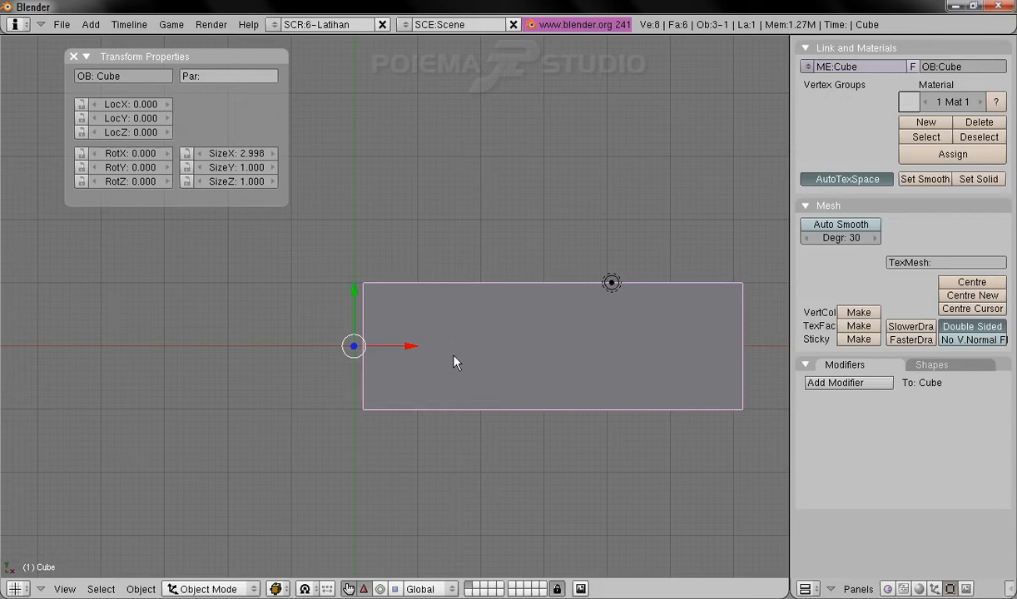
- Try rotating the cube about its origin outside the mesh, then cancel the rotation
middle_click_drag(466, 324, 463, 364, "shift")
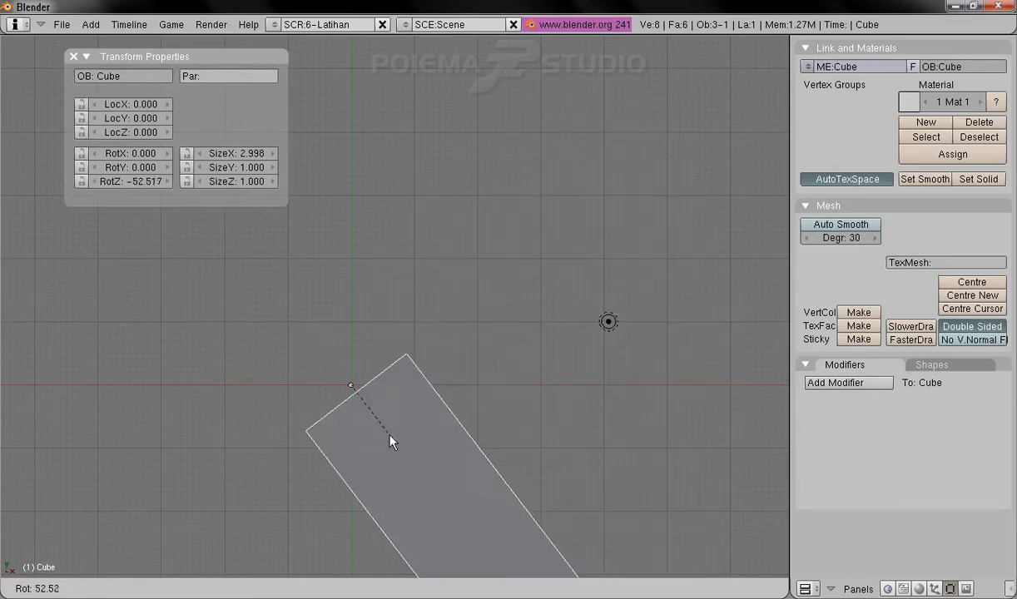
key("Escape")
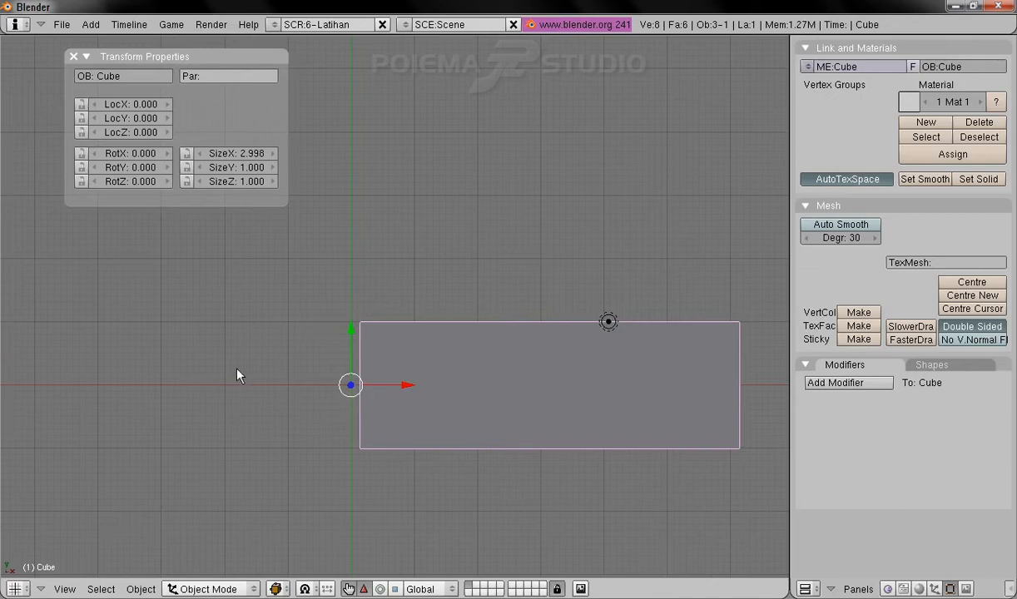
middle_click_drag(551, 414, 505, 397, "shift")
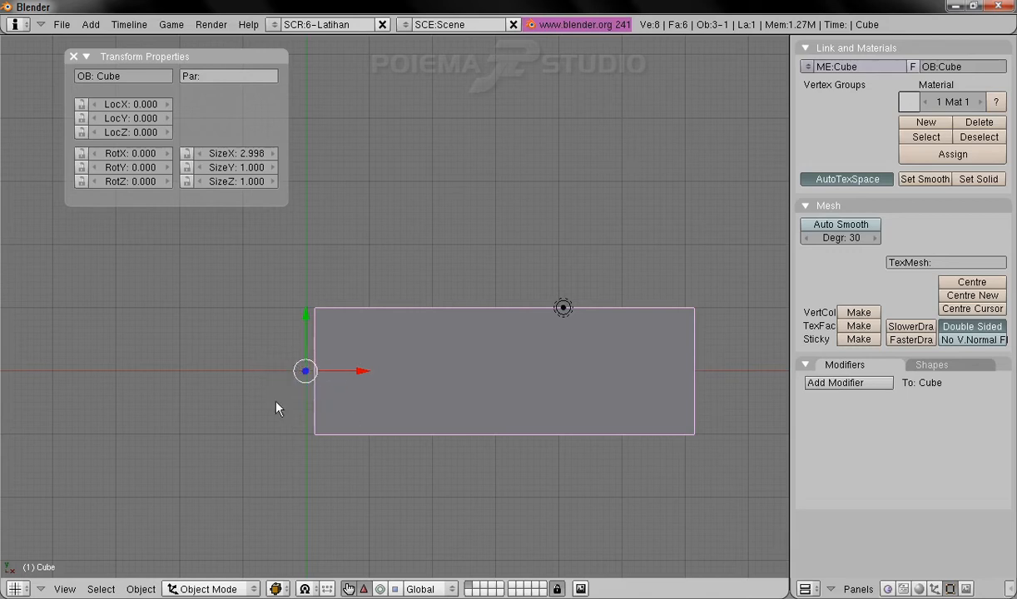
middle_click_drag(337, 381, 413, 401, "shift")
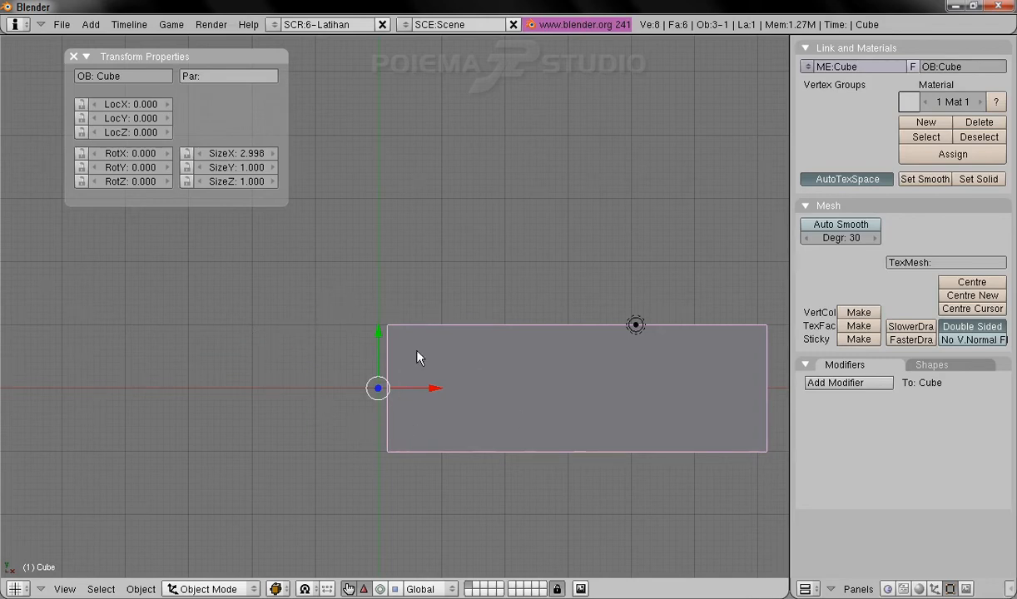
middle_click_drag(418, 358, 377, 358, "shift")
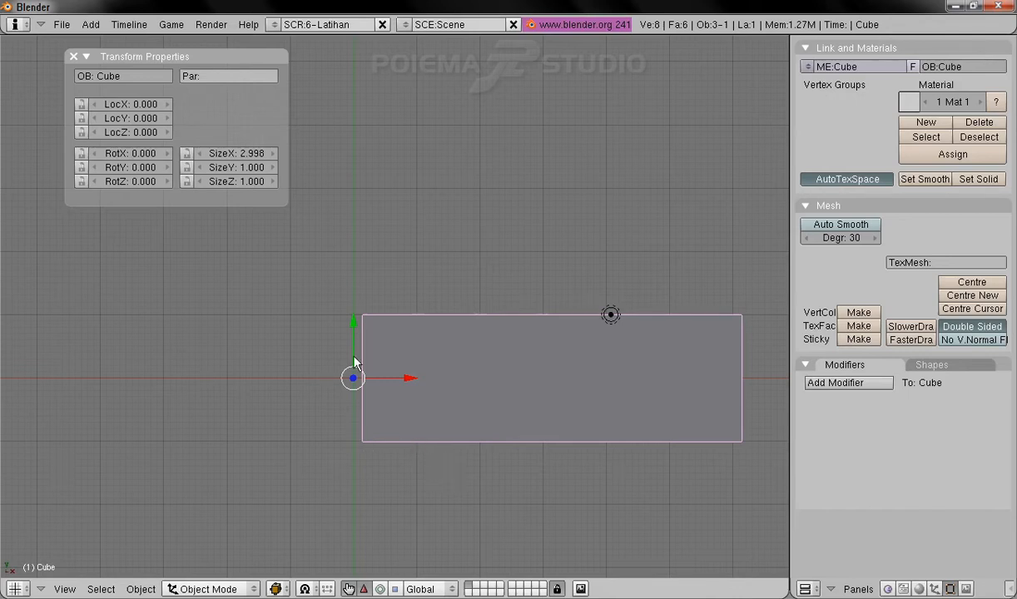
- Set the cube's size to 2 in X, 0.5 in Y and 3 in Z
middle_click_drag(444, 424, 401, 317)
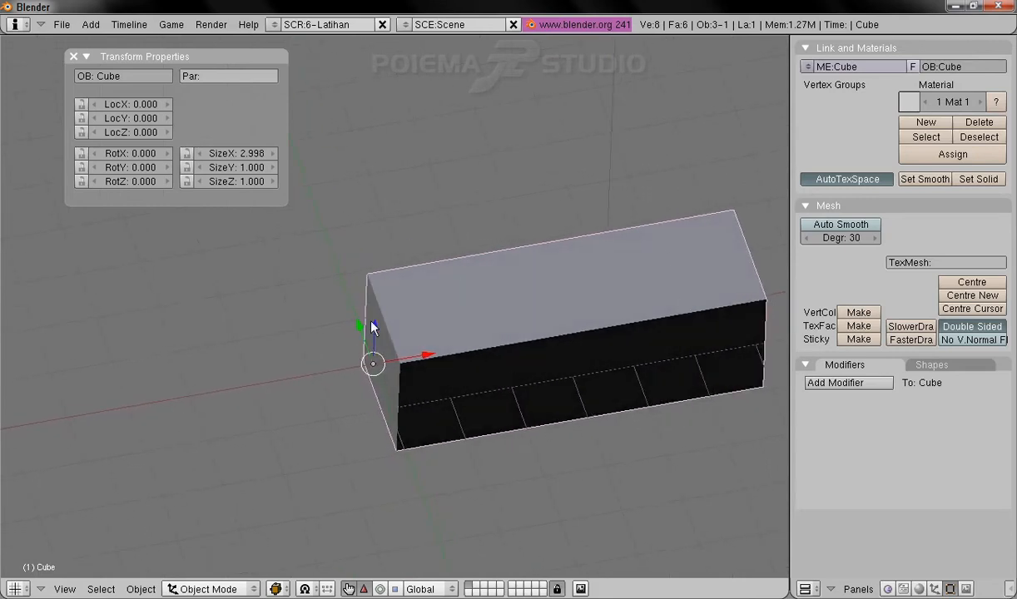
middle_click_drag(441, 394, 438, 313)
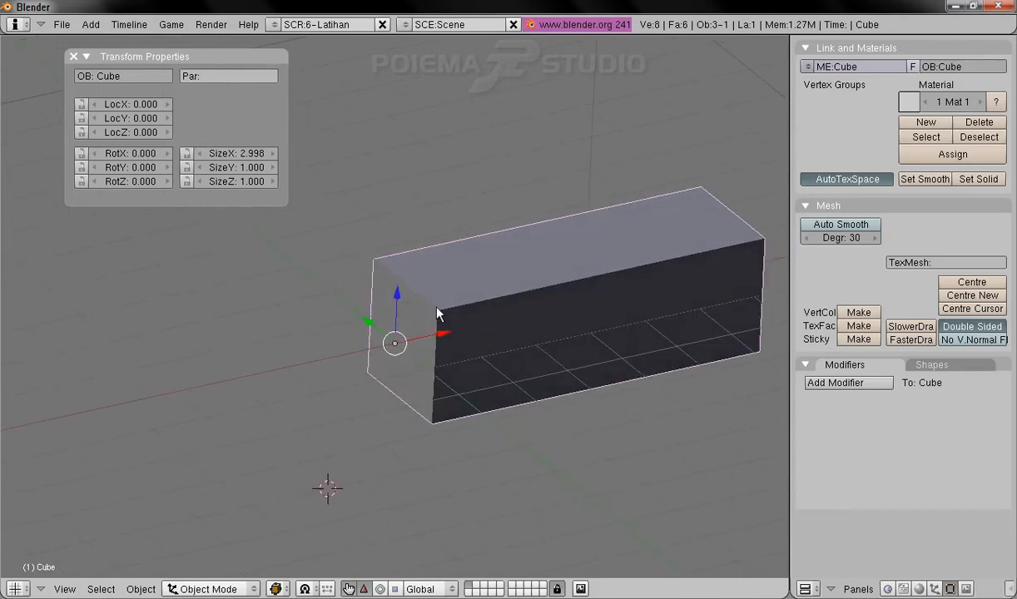
left_click(239, 154)
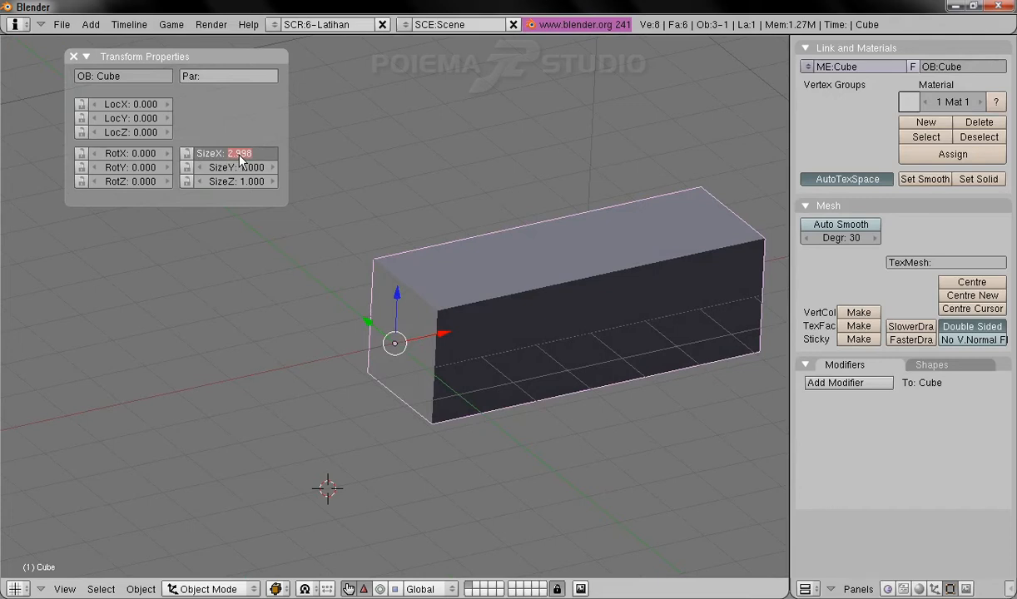
type("2")
key("Tab")
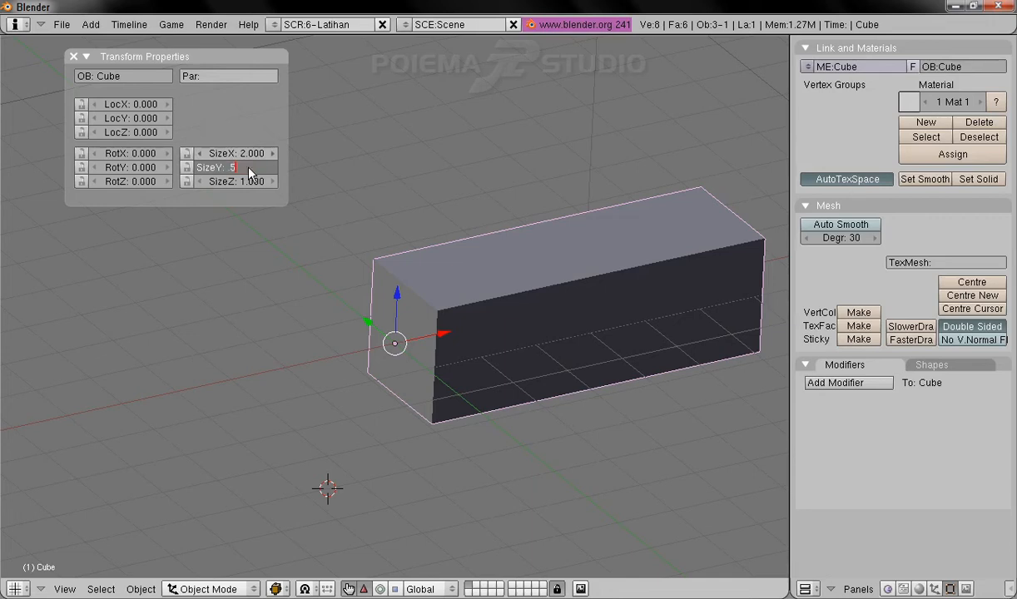
key("Return")
left_click(253, 185)
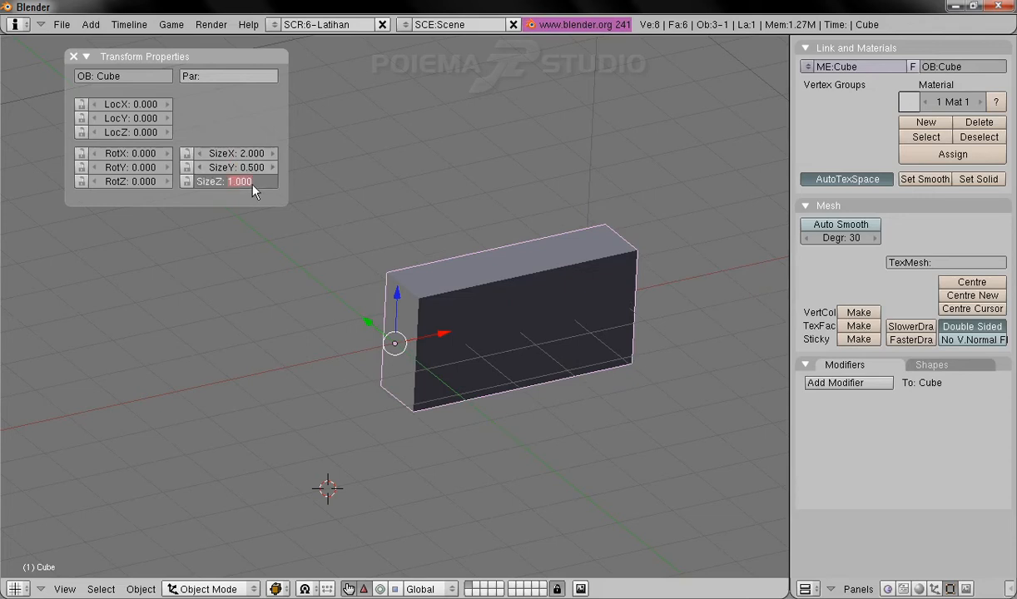
key("Return")
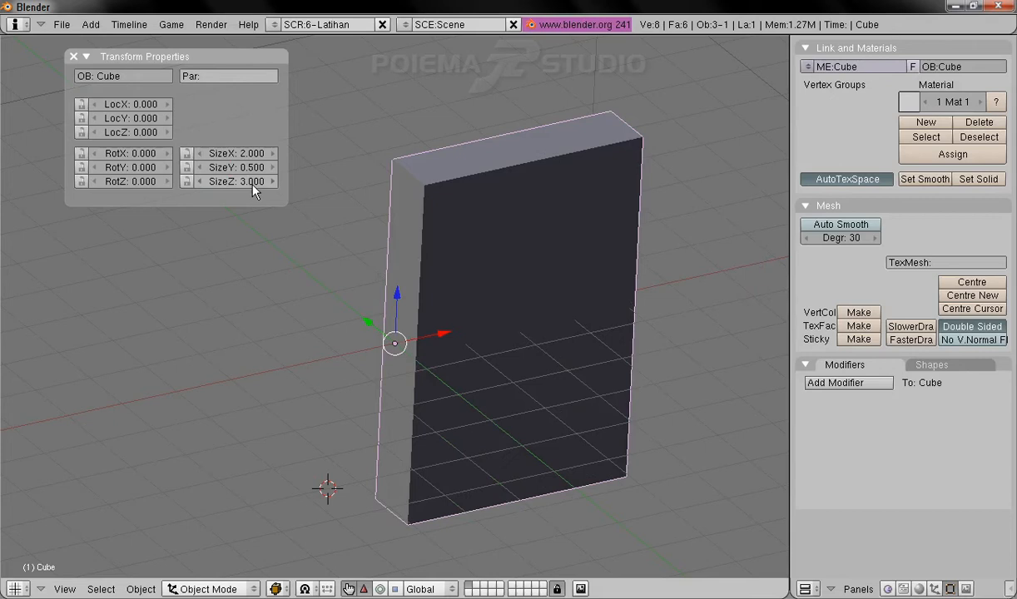
middle_click_drag(617, 360, 410, 318)
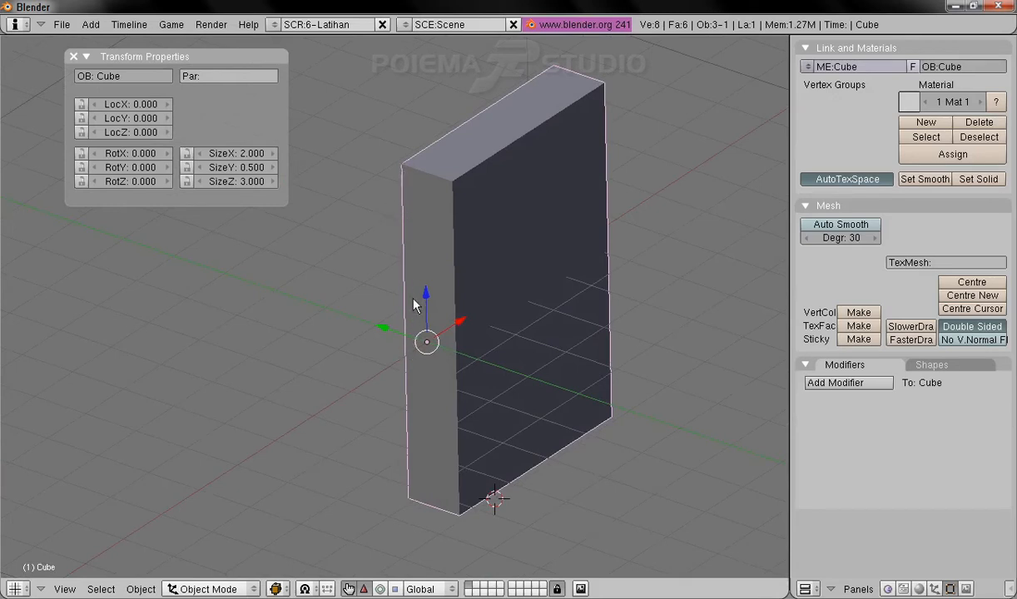
middle_click_drag(423, 364, 487, 252)
middle_click_drag(542, 307, 436, 280)
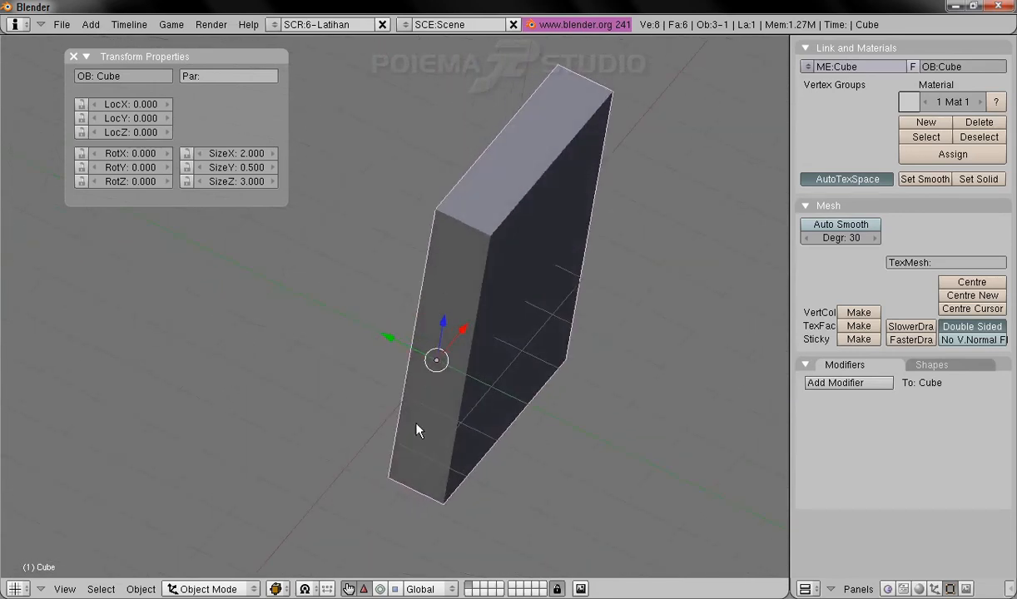
- Switch the cube to Edit Mode with edge selection and select the outer vertical edge on its narrow side near the origin
middle_click_drag(398, 456, 530, 404)
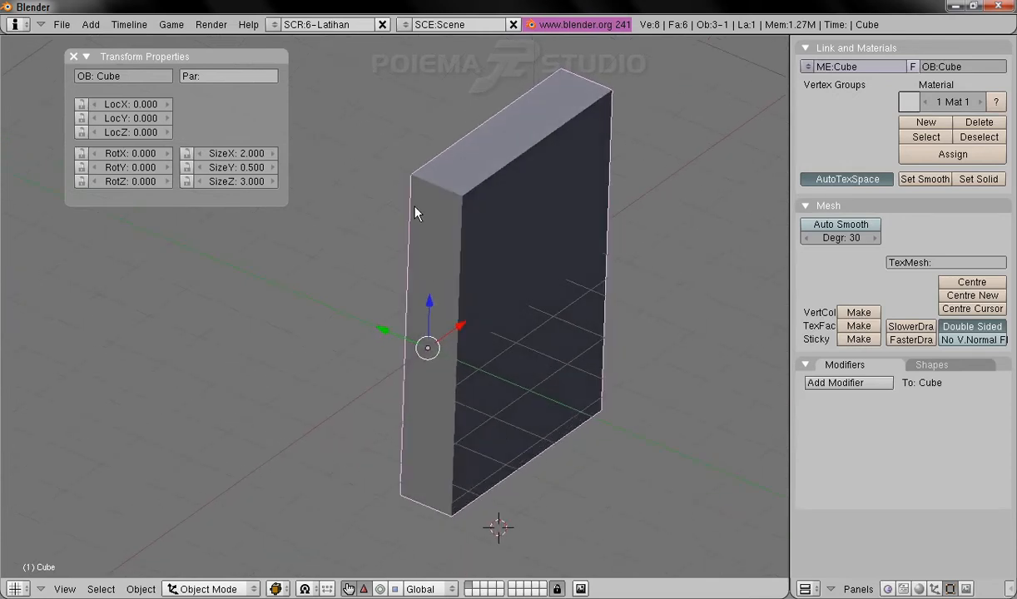
left_click(204, 589)
left_click(204, 559)
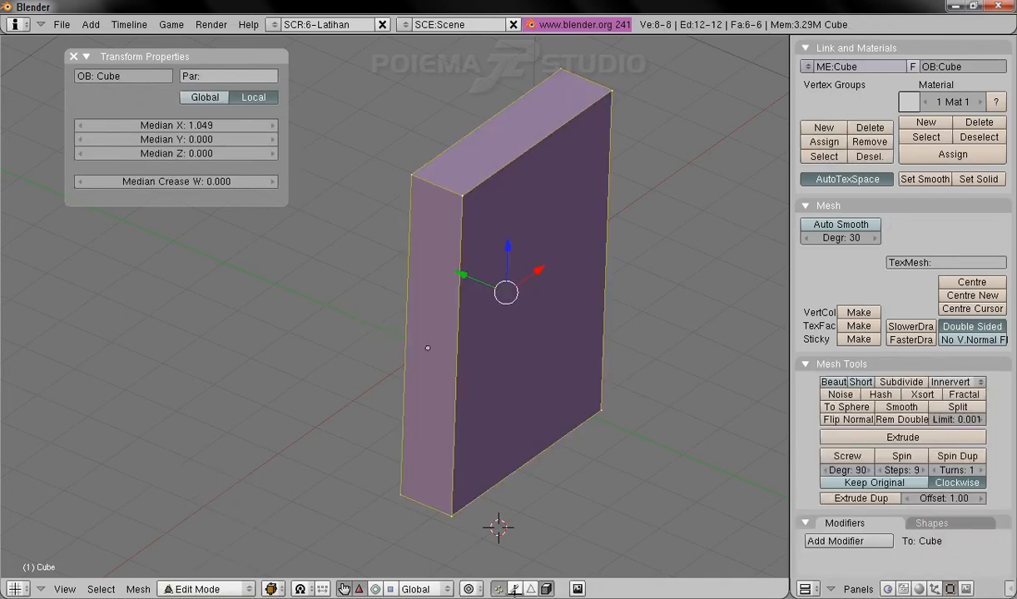
left_click(514, 589)
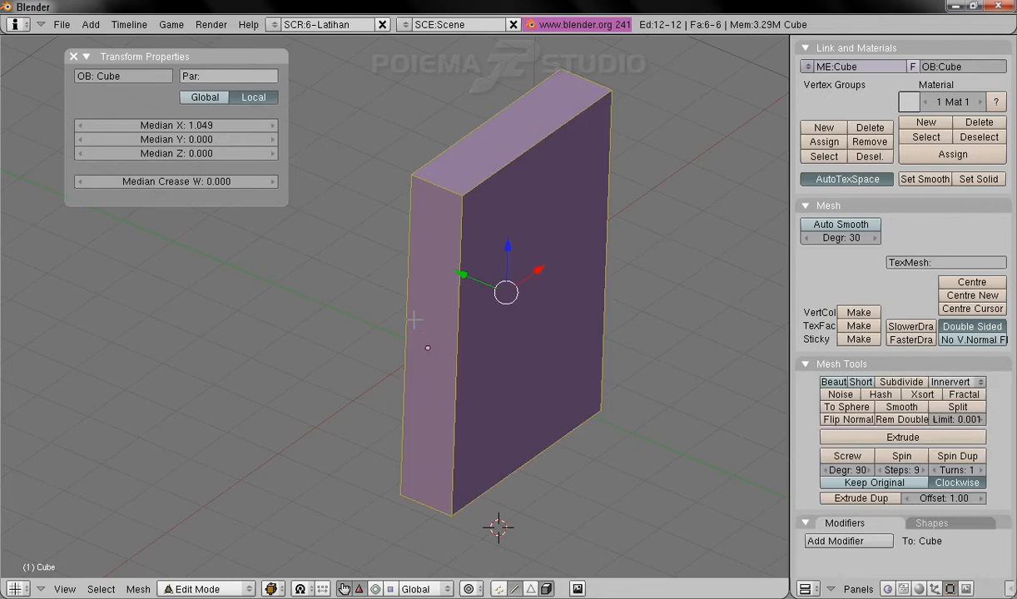
right_click(397, 320)
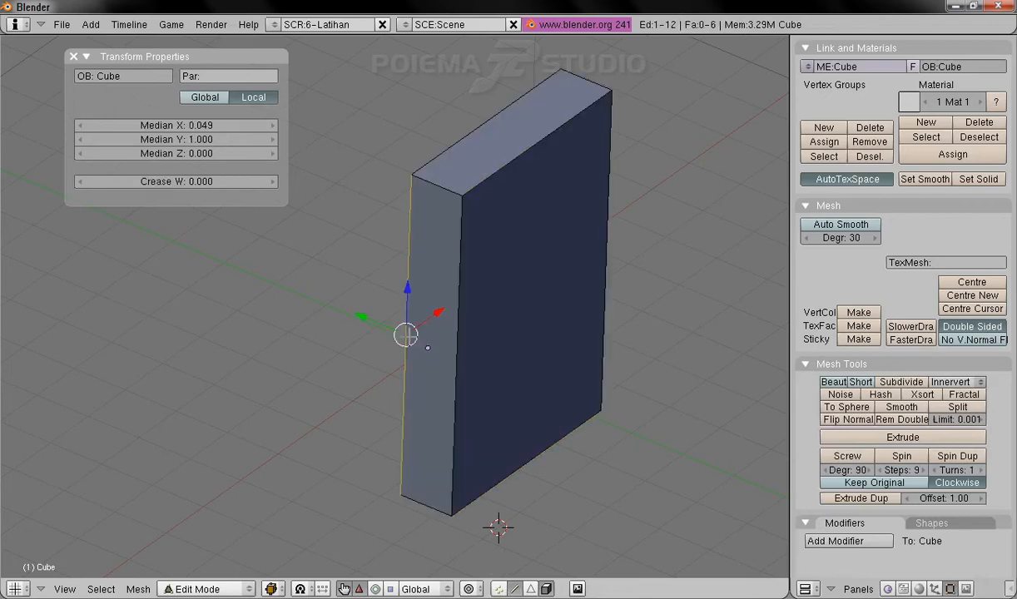
- Snap the 3D cursor to the middle of the selected vertical edge using Cursor -> Selection
middle_click_drag(497, 448, 484, 450)
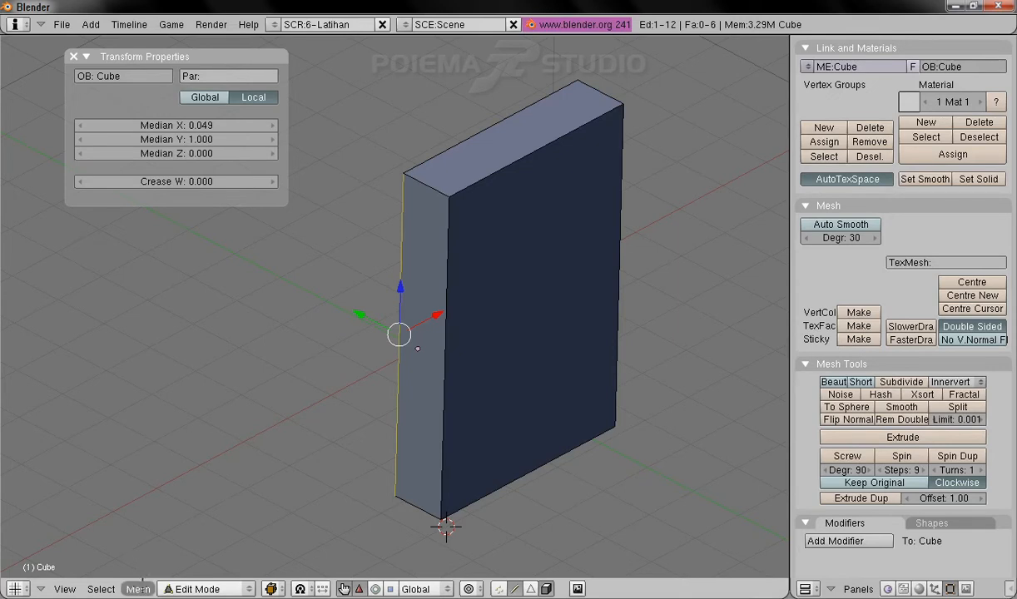
left_click(139, 588)
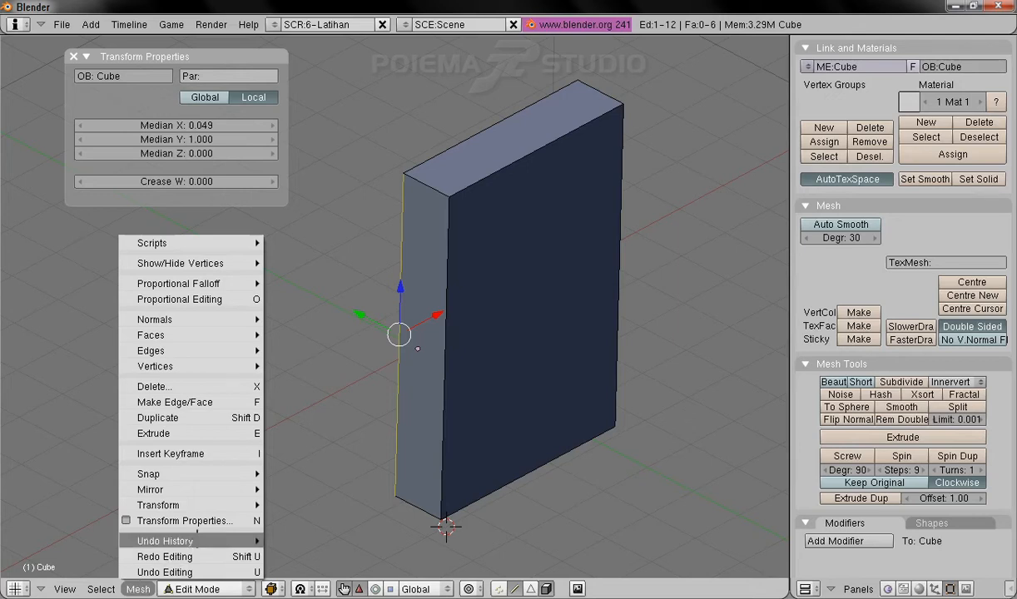
mouse_move(208, 508)
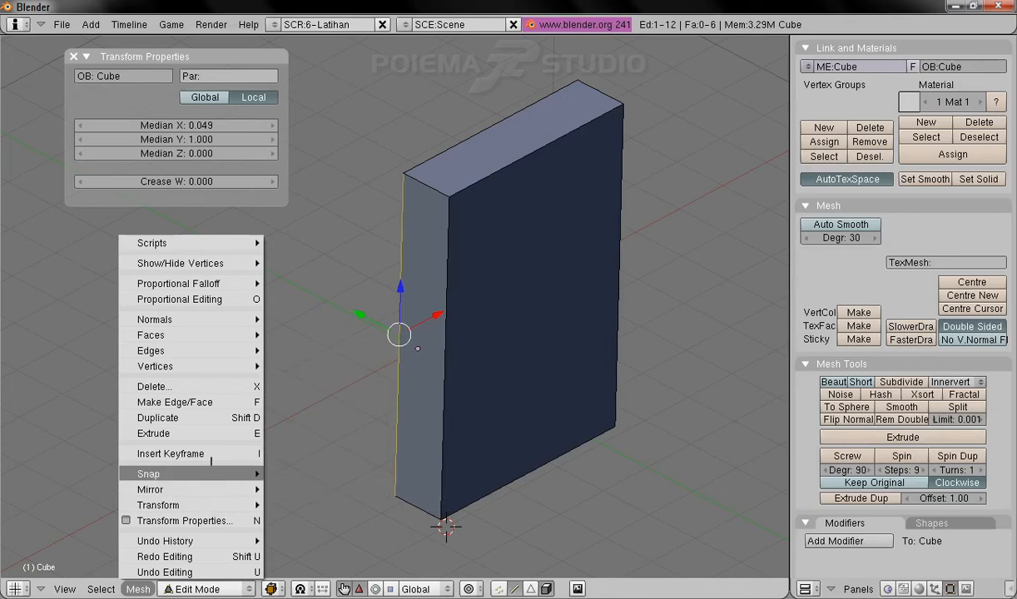
mouse_move(211, 473)
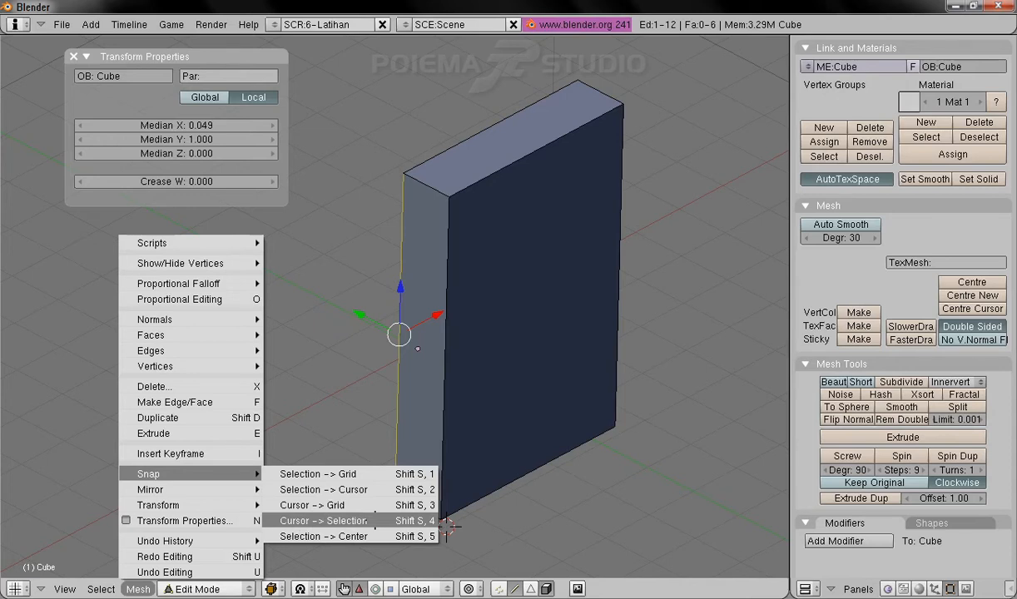
left_click(374, 521)
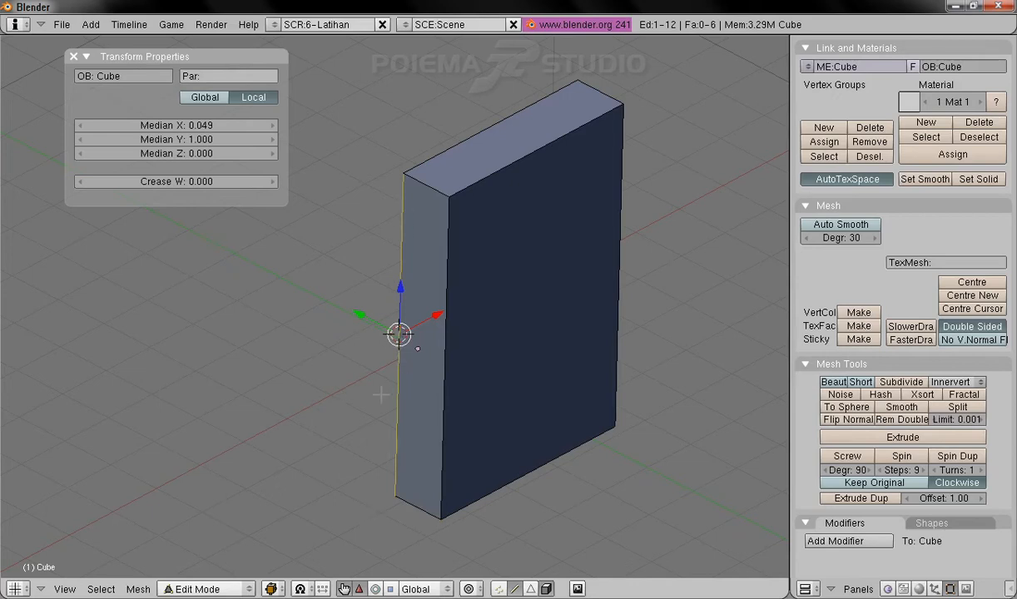
middle_click_drag(437, 452, 402, 430)
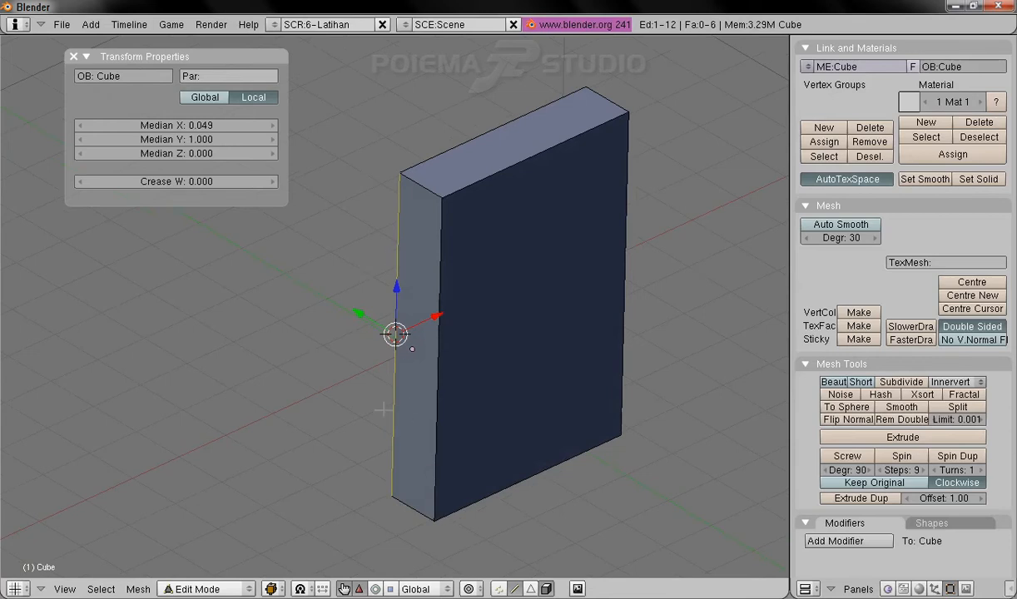
- Return the cube to Object Mode and move its origin to the 3D cursor with Centre Cursor
left_click(198, 589)
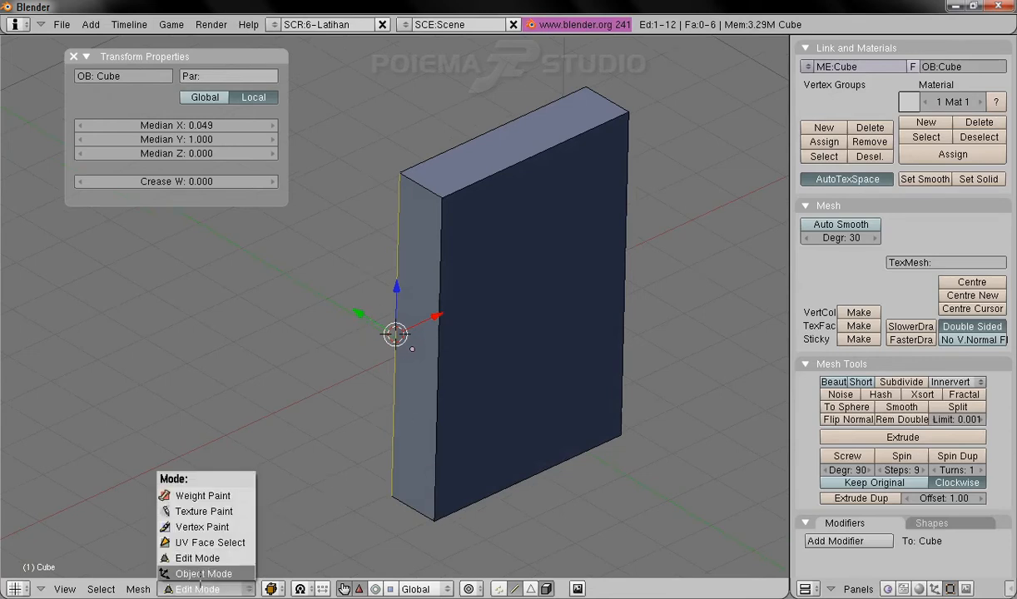
left_click(195, 573)
mouse_move(352, 432)
middle_mouse_down()
mouse_move(380, 425)
mouse_move(366, 430)
middle_mouse_up()
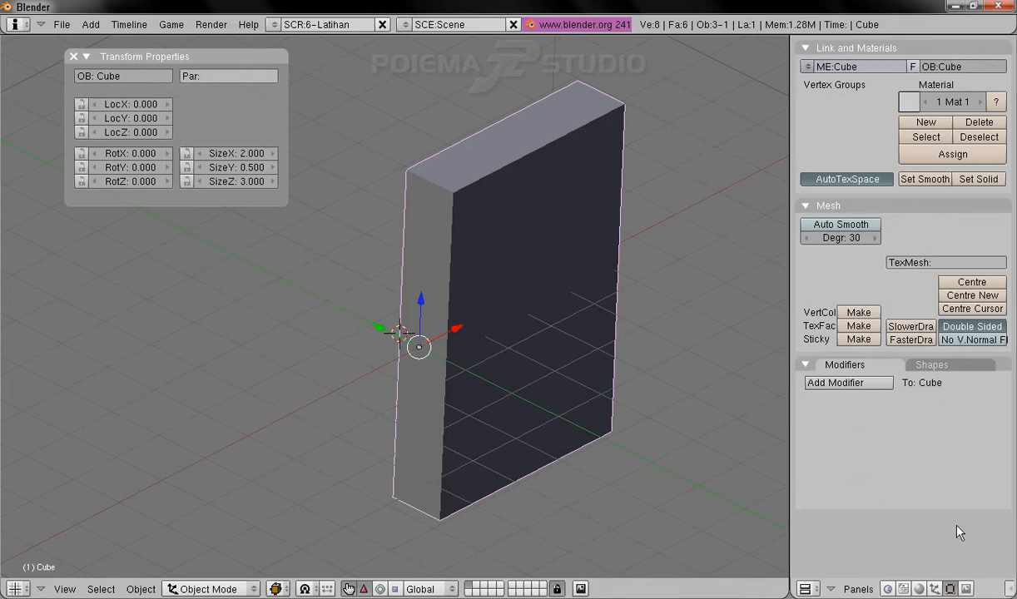
left_click(973, 309)
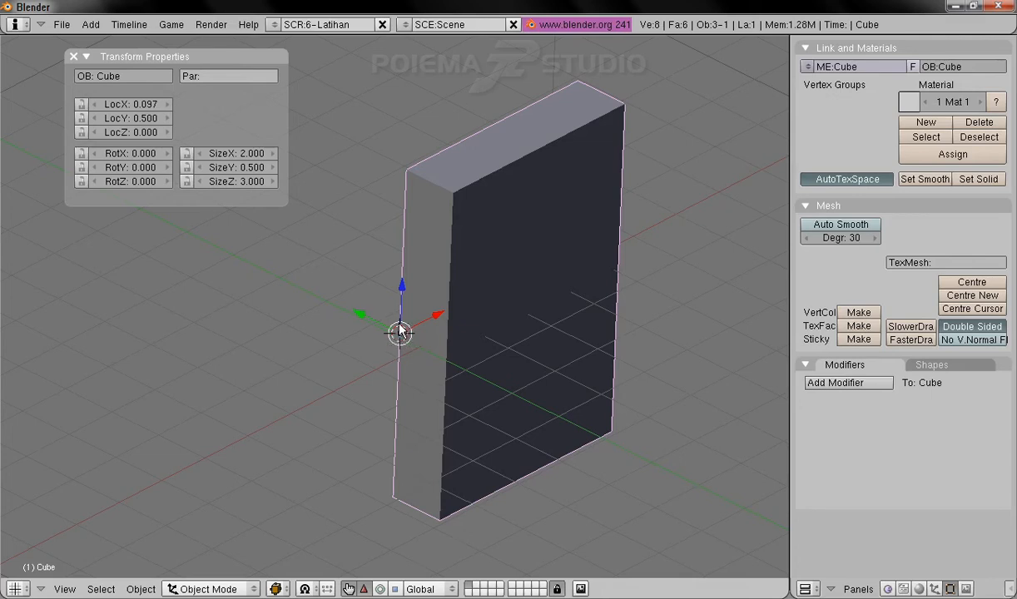
mouse_move(594, 329)
middle_mouse_down()
mouse_move(597, 346)
mouse_move(565, 365)
mouse_move(580, 333)
middle_mouse_up()
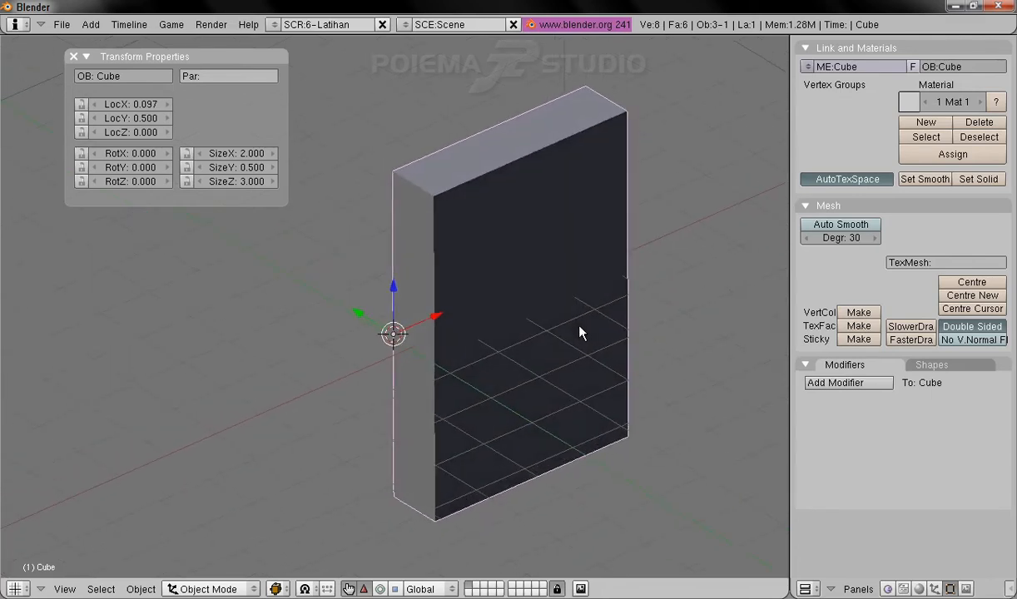
- Rotate the cube around Z about its edge origin with the rotate manipulator, leaving it at about 8 degrees, and place the 3D cursor away from the mesh
left_click(380, 589)
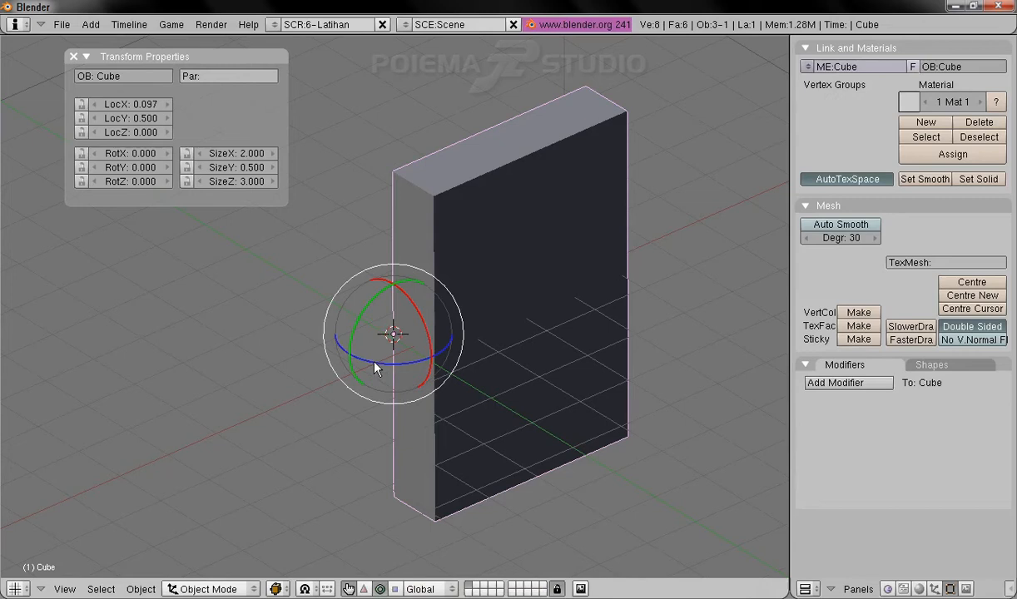
left_click_drag(374, 367, 364, 442)
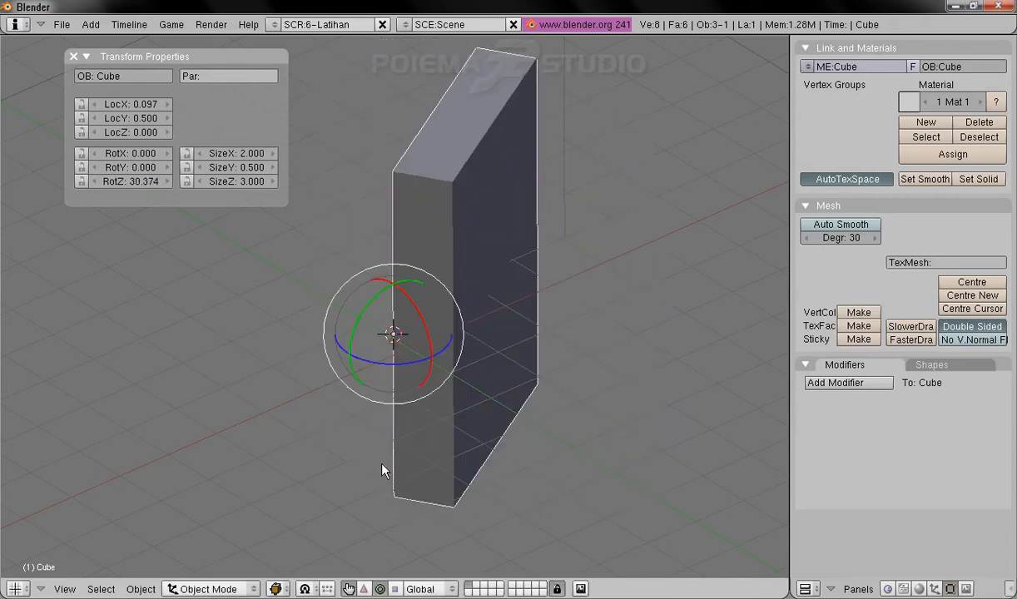
left_click(710, 269)
left_click_drag(413, 367, 408, 442)
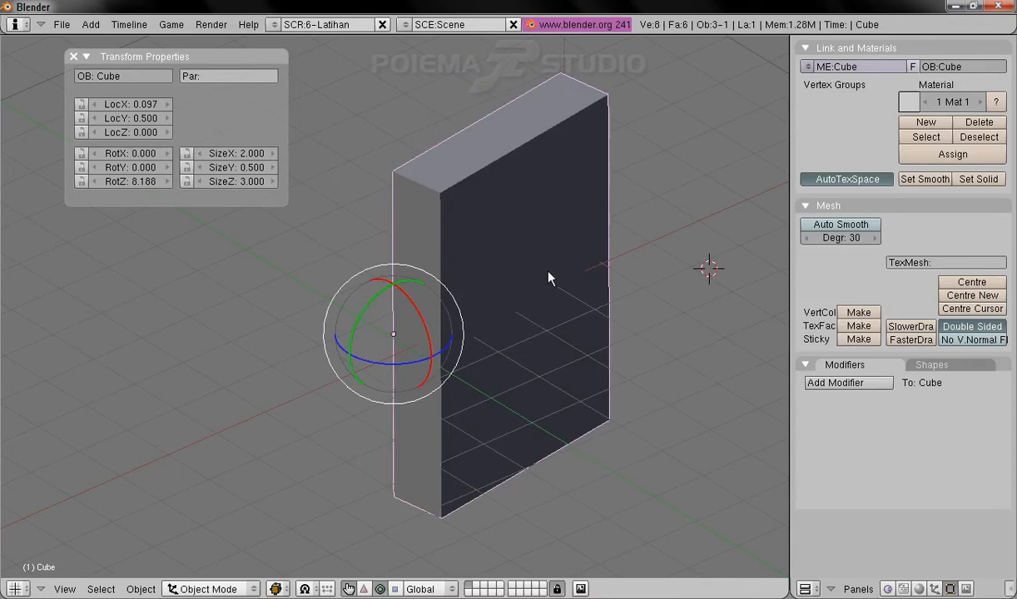
middle_click_drag(558, 272, 657, 344)
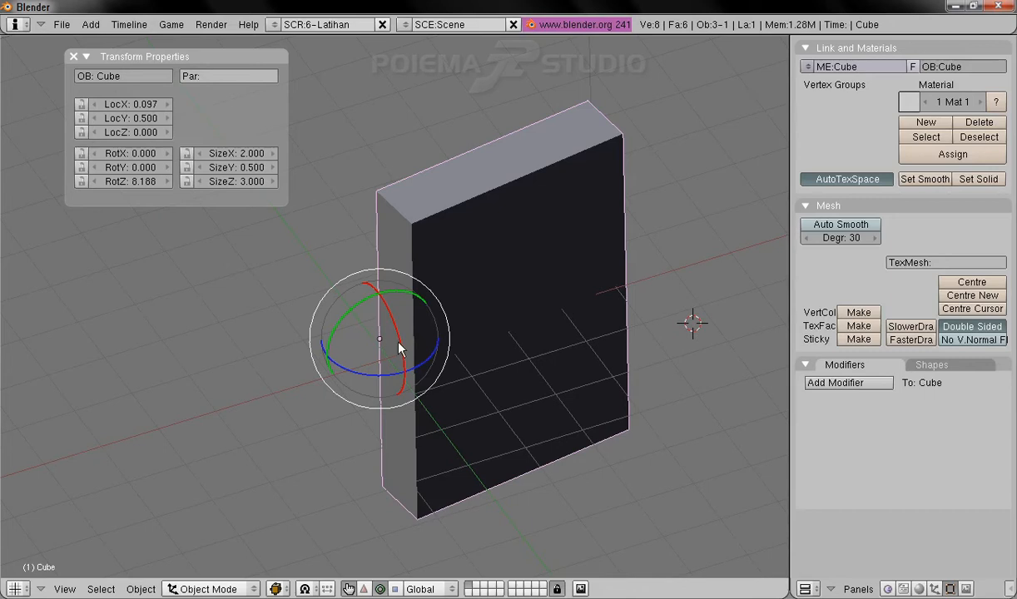
- Switch the cube to Edit Mode with face selection and select its large dark front face
left_click(213, 587)
left_click(202, 559)
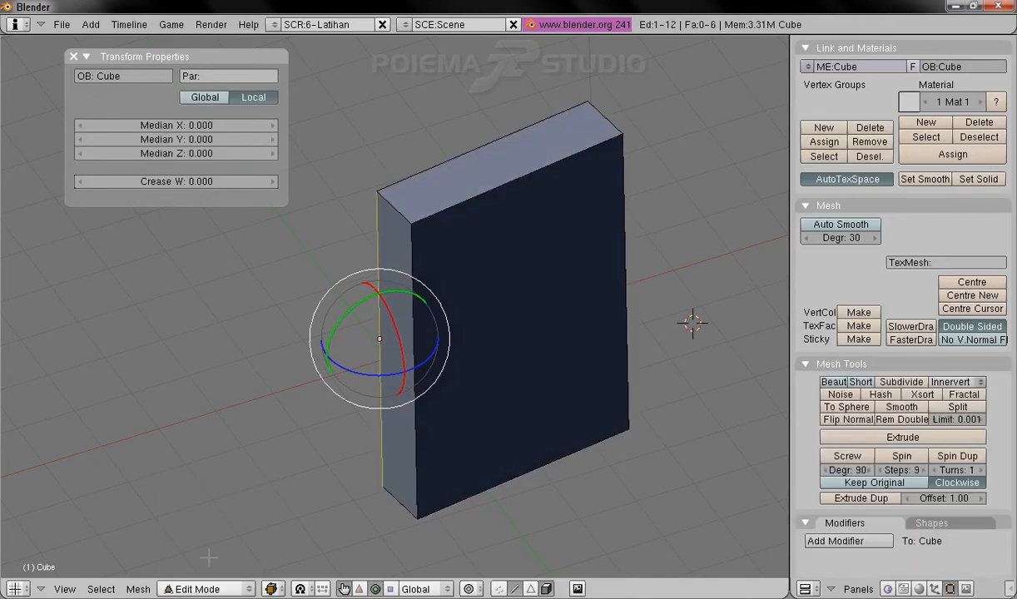
left_click(531, 590)
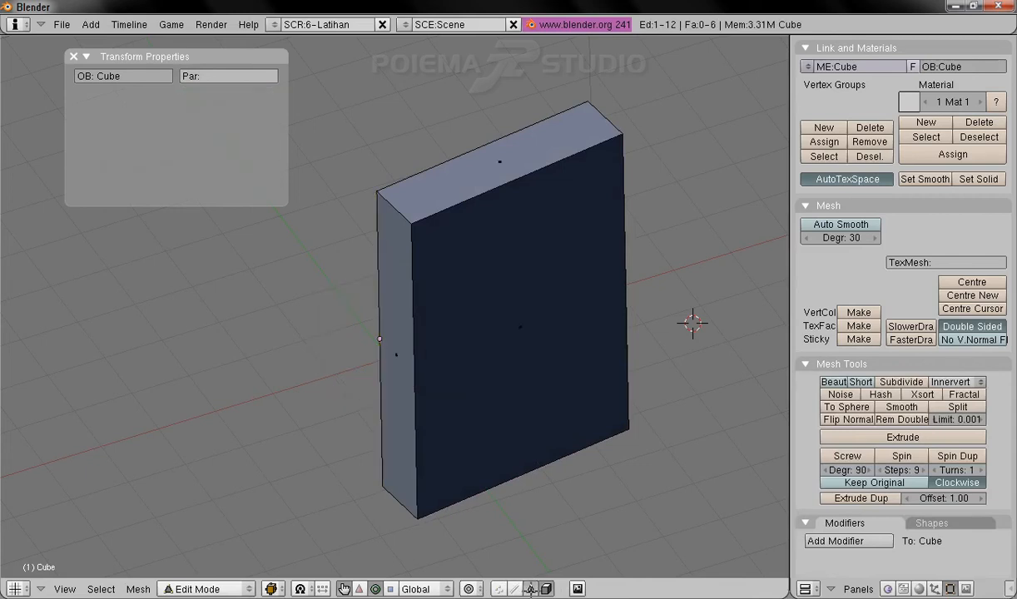
right_click(512, 315)
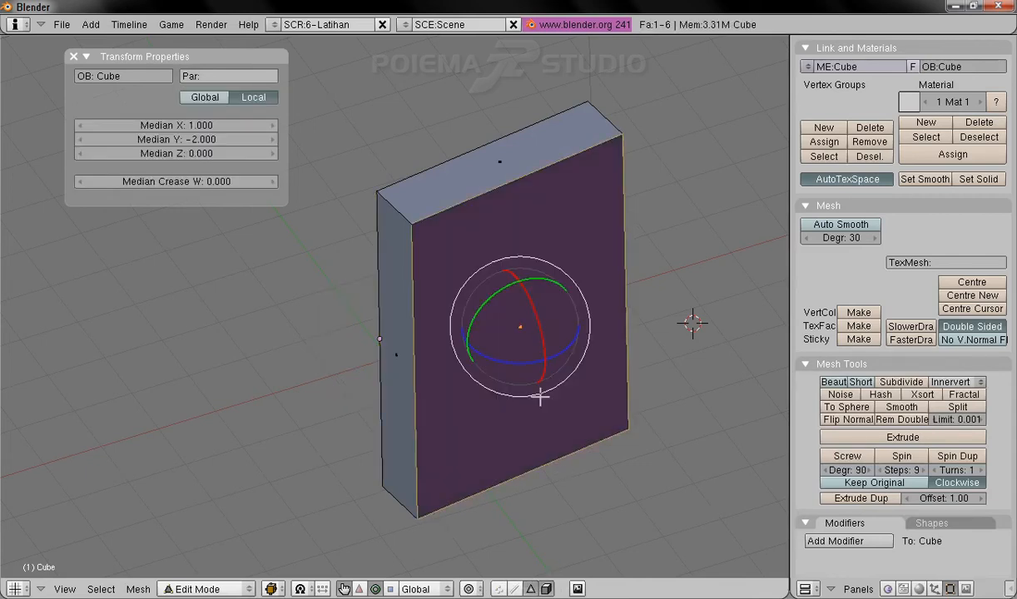
- Hide the transform manipulator and snap the 3D cursor to the centre of the selected face
left_click(343, 589)
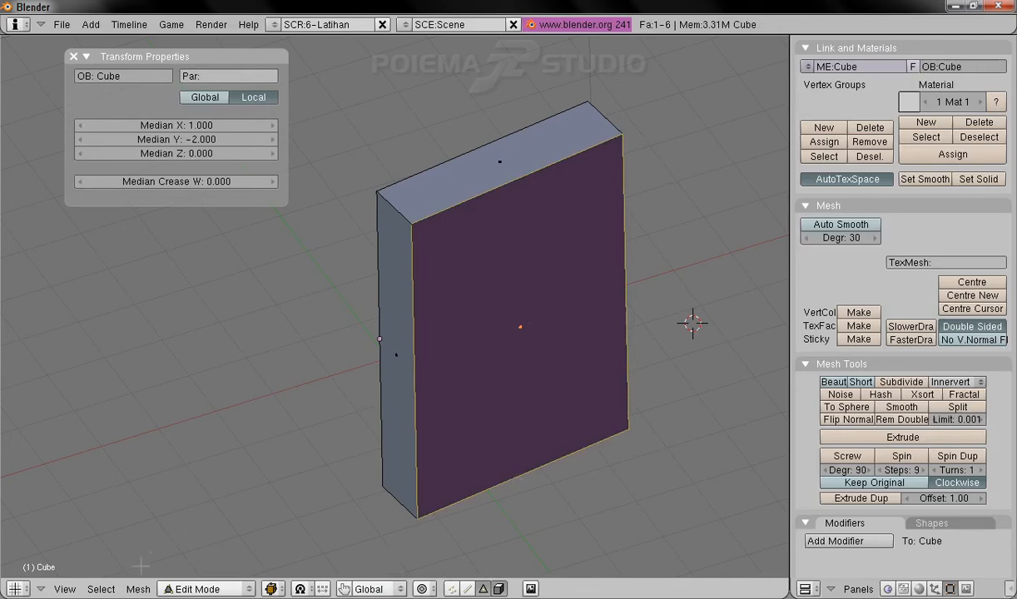
left_click(138, 589)
mouse_move(185, 477)
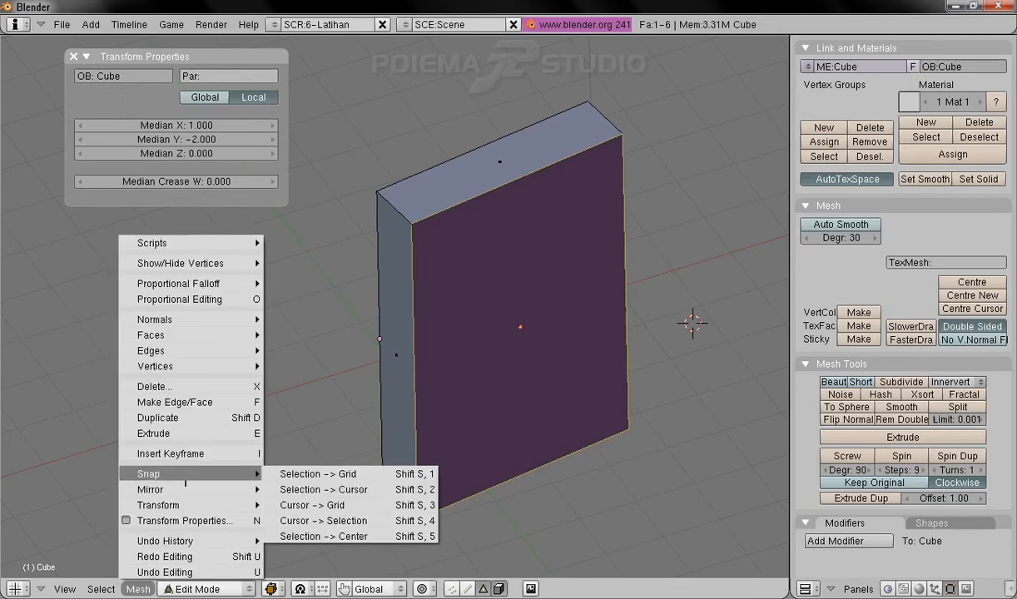
left_click(407, 521)
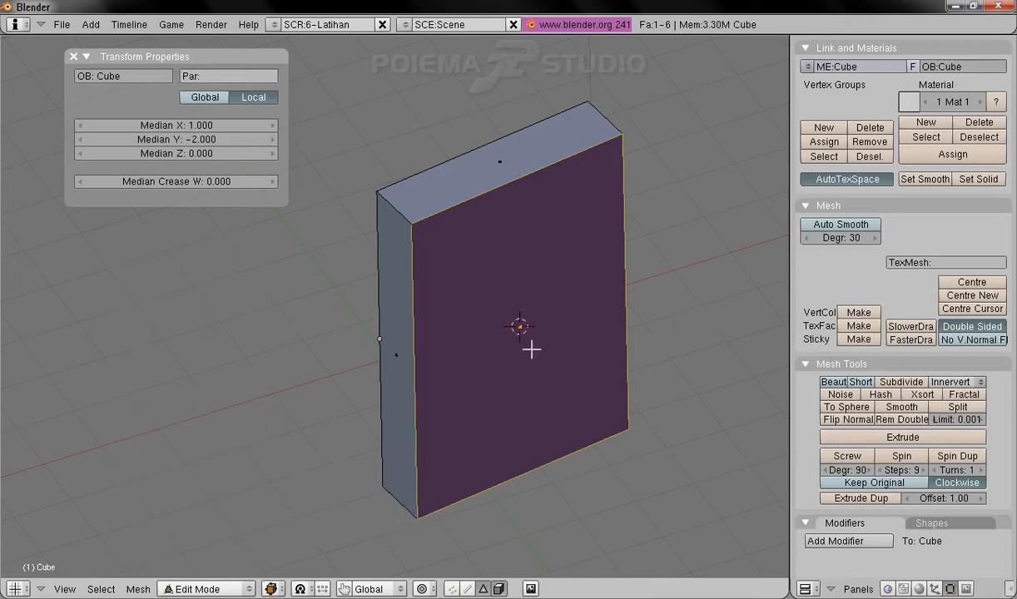
- Go back to Object Mode and relocate the cube's origin to the 3D cursor on the front face with Centre Cursor
left_click(189, 582)
left_click(190, 570)
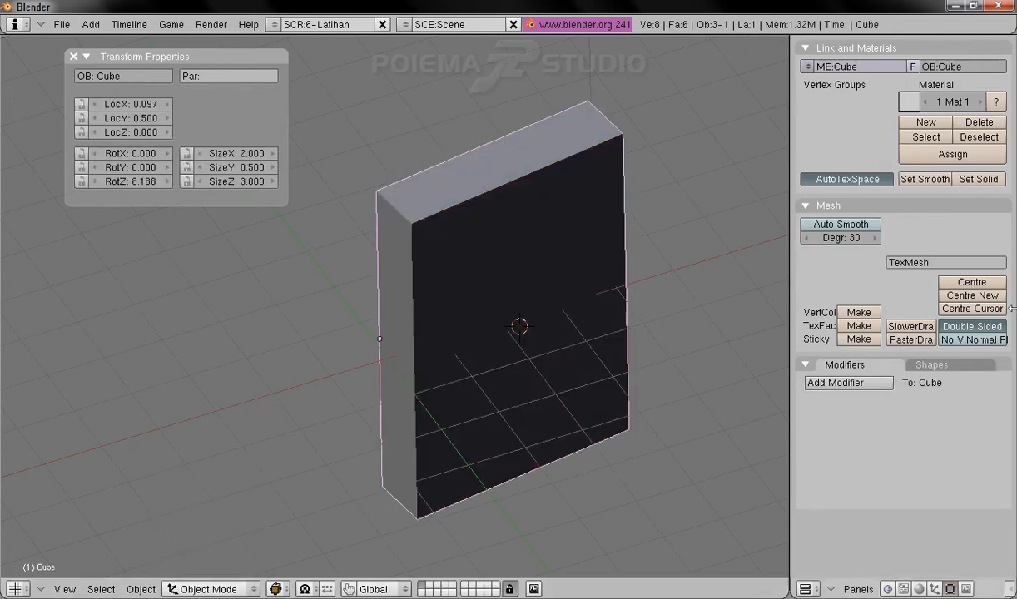
left_click(970, 309)
middle_click_drag(583, 327, 559, 335)
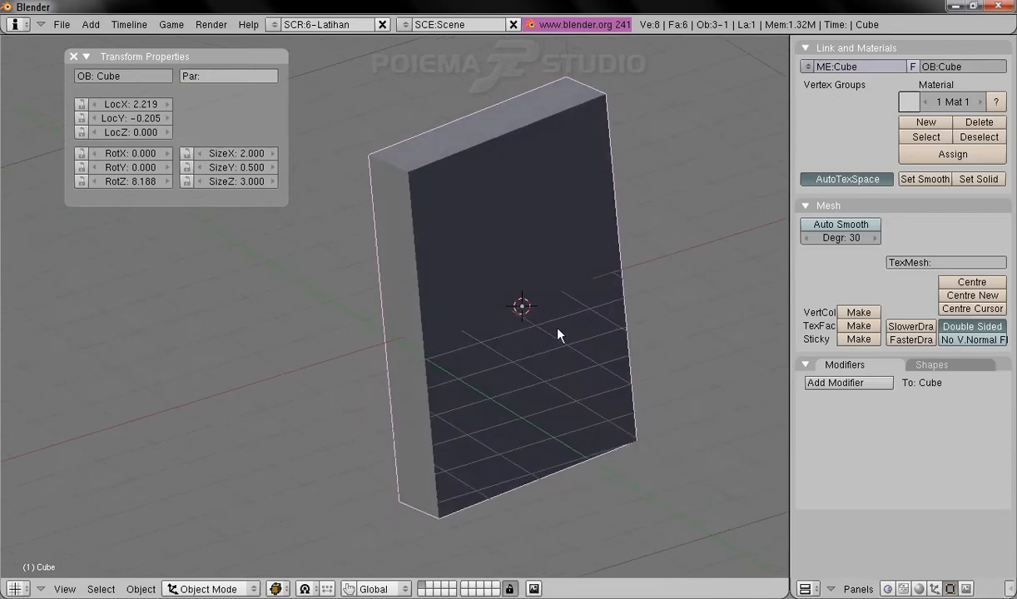
- Examine where the origin sits on the cube's face from several angles, including the Side view
middle_click_drag(516, 305, 513, 384)
middle_click_drag(521, 237, 486, 371)
middle_click_drag(464, 420, 358, 424)
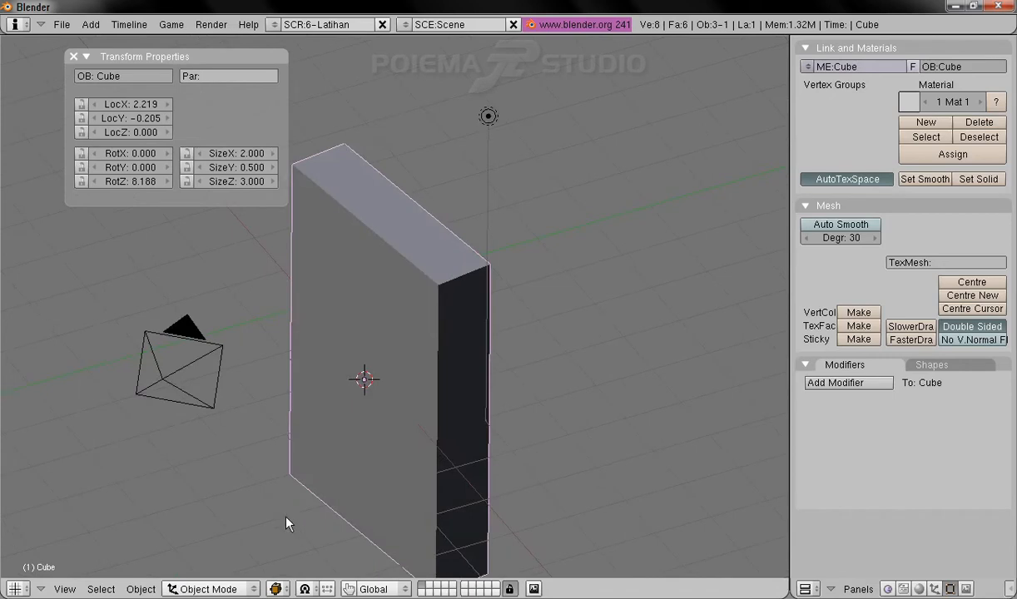
left_click(67, 589)
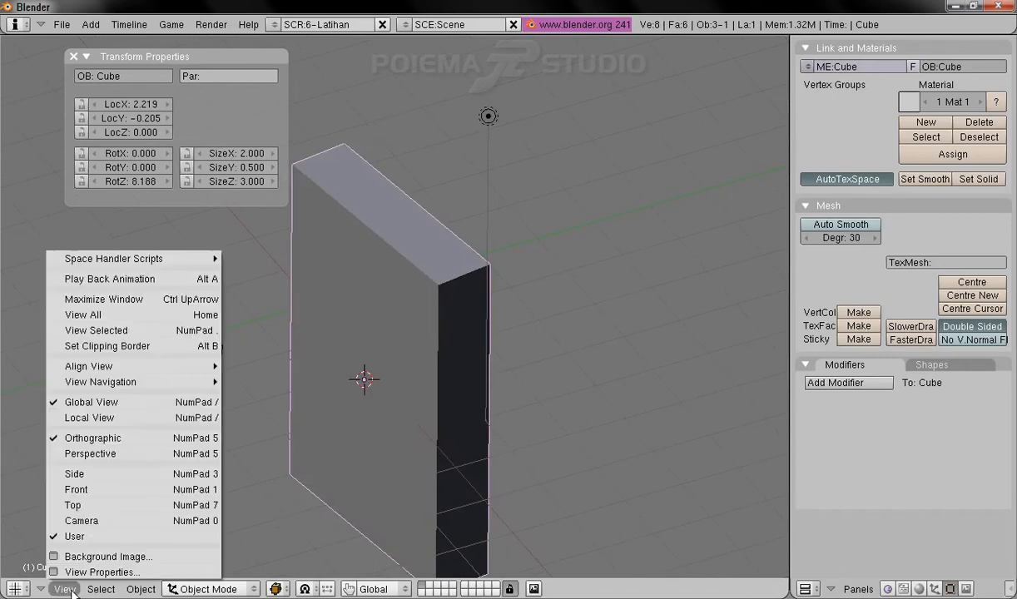
left_click(141, 474)
middle_click_drag(352, 447, 464, 495, "shift")
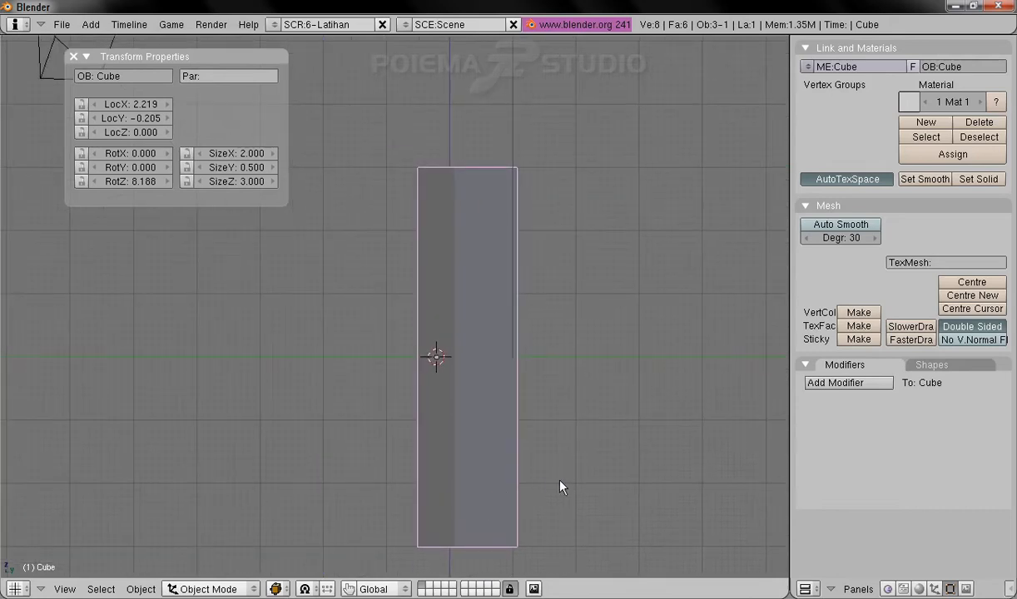
middle_click_drag(309, 354, 406, 481)
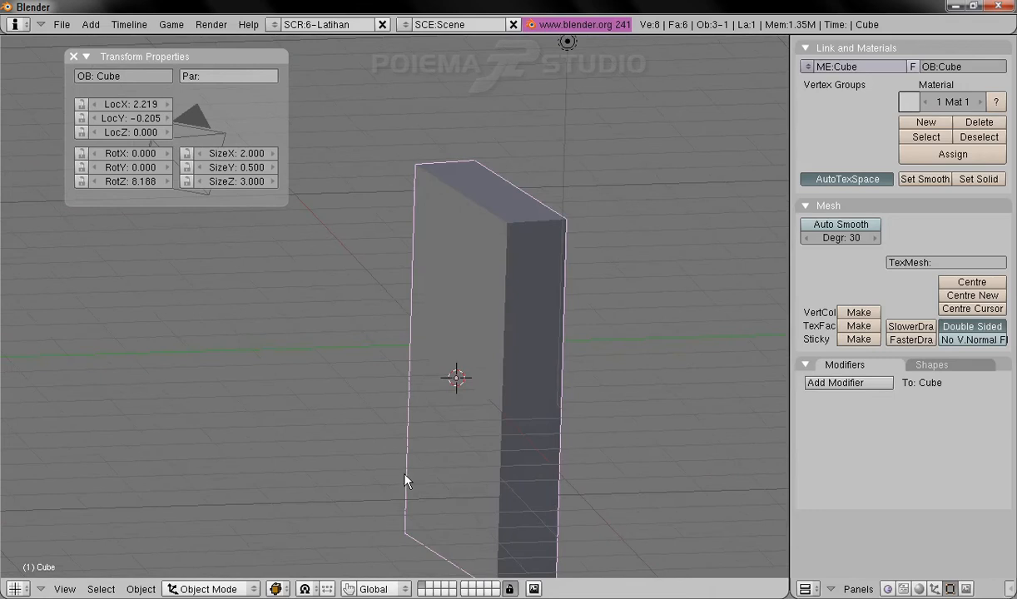
- Show the rotate manipulator and tilt the cube about its face-centred origin to about 23 degrees in X
left_click(348, 589)
mouse_move(456, 395)
middle_mouse_down()
mouse_move(395, 383)
mouse_move(410, 371)
mouse_move(436, 422)
mouse_move(470, 390)
middle_mouse_up()
left_click_drag(470, 391, 374, 398)
middle_click_drag(532, 405, 616, 312)
mouse_move(415, 374)
middle_mouse_down()
mouse_move(412, 387)
mouse_move(405, 369)
middle_mouse_up()
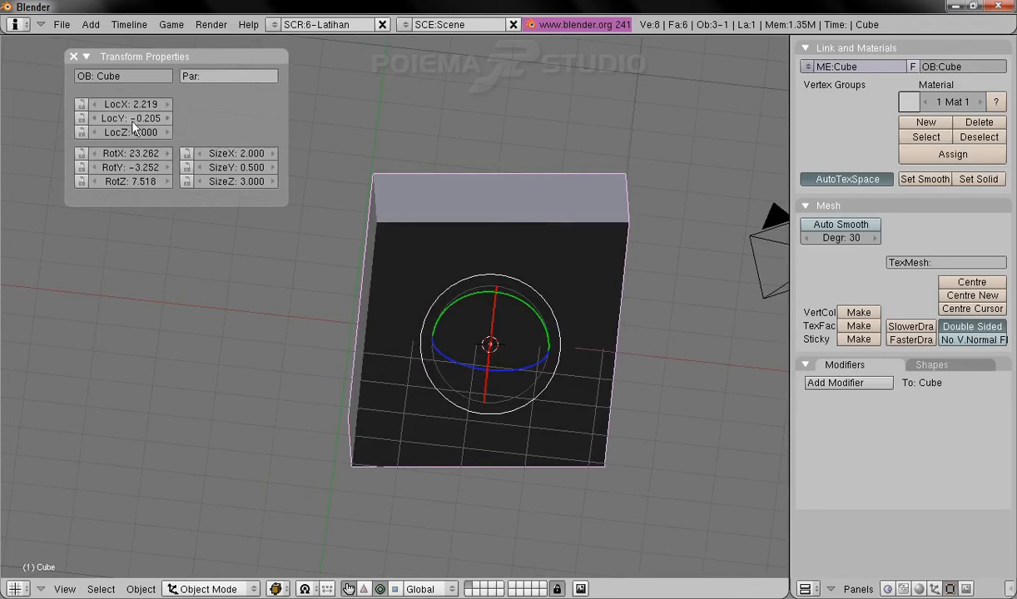
- Set the cube's location to 0 in X, Y and Z in its Transform Properties
left_click(134, 106)
key("Return")
left_click(121, 116)
type("0")
key("Return")
left_click(131, 133)
type("0")
key("Tab")
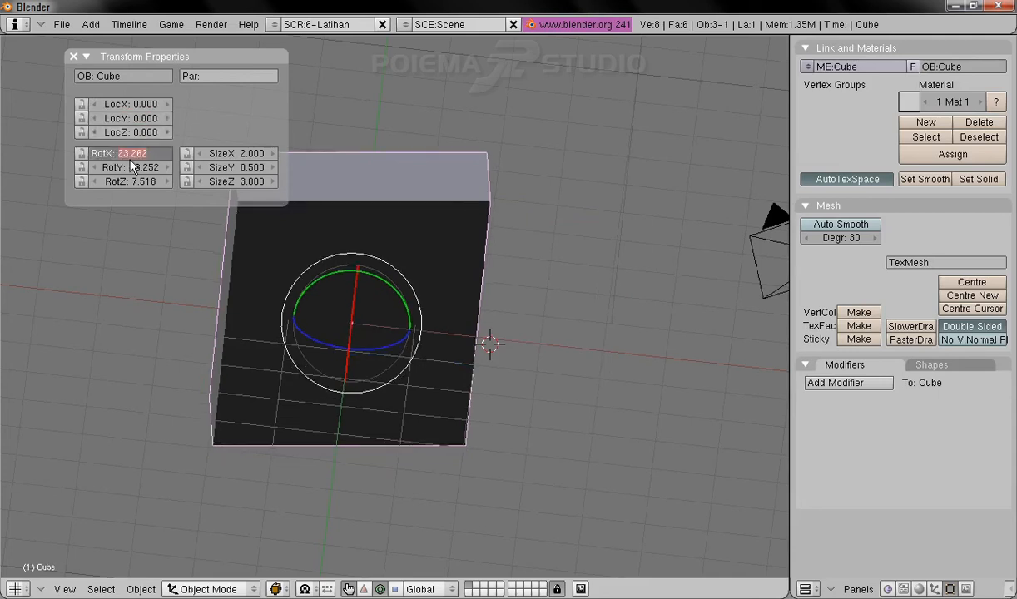
- Reset the cube's rotation to 0 in X, Y and Z in its Transform Properties
type("0")
key("Tab")
type("0")
key("Tab")
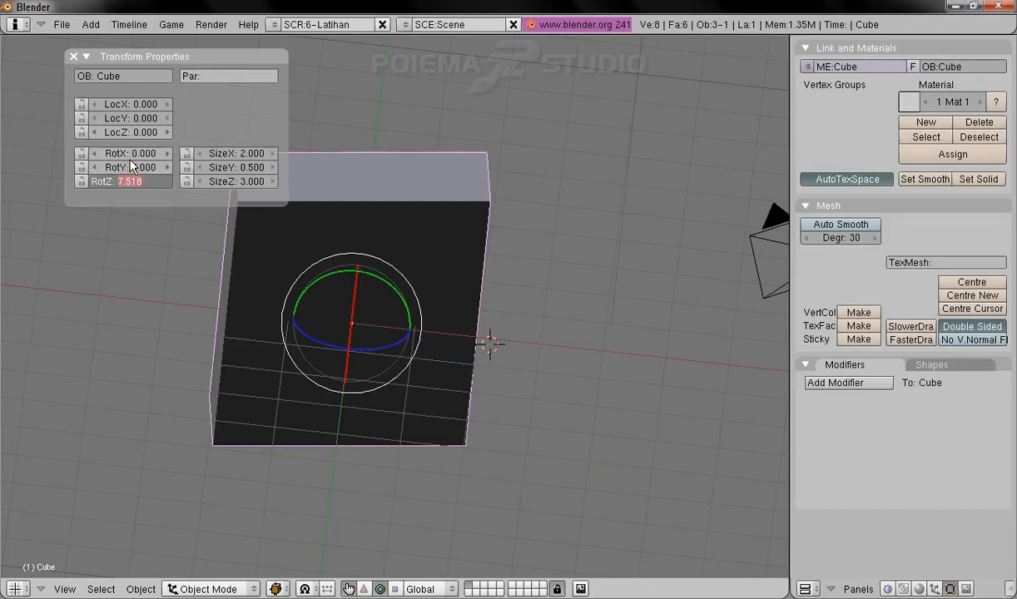
type("0")
key("Return")
- Put the cube in Edit Mode, select all six faces and show the translate manipulator
middle_click_drag(399, 231, 500, 317, "shift")
middle_click_drag(608, 338, 541, 362)
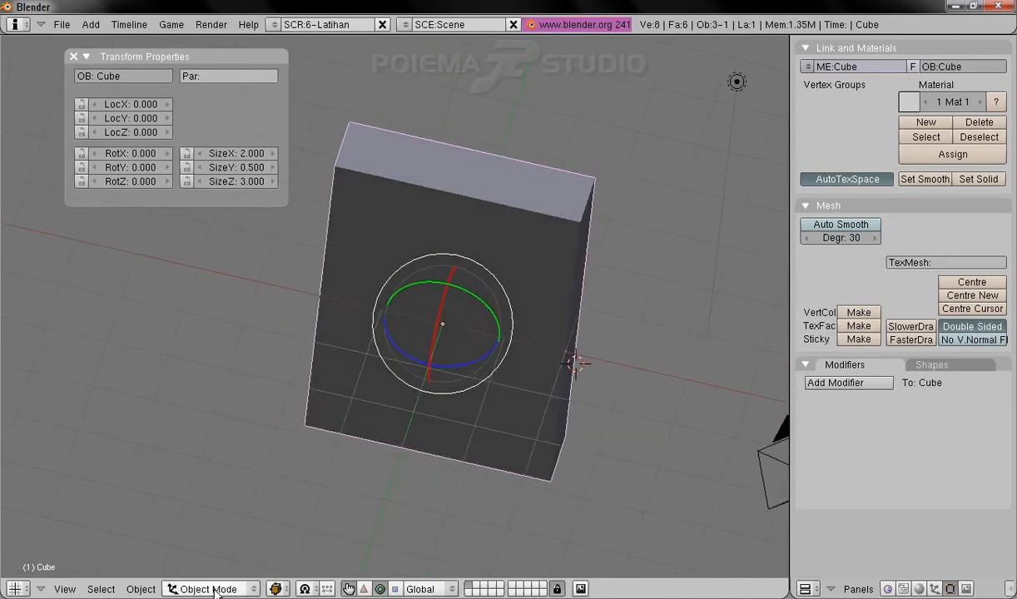
left_click(215, 589)
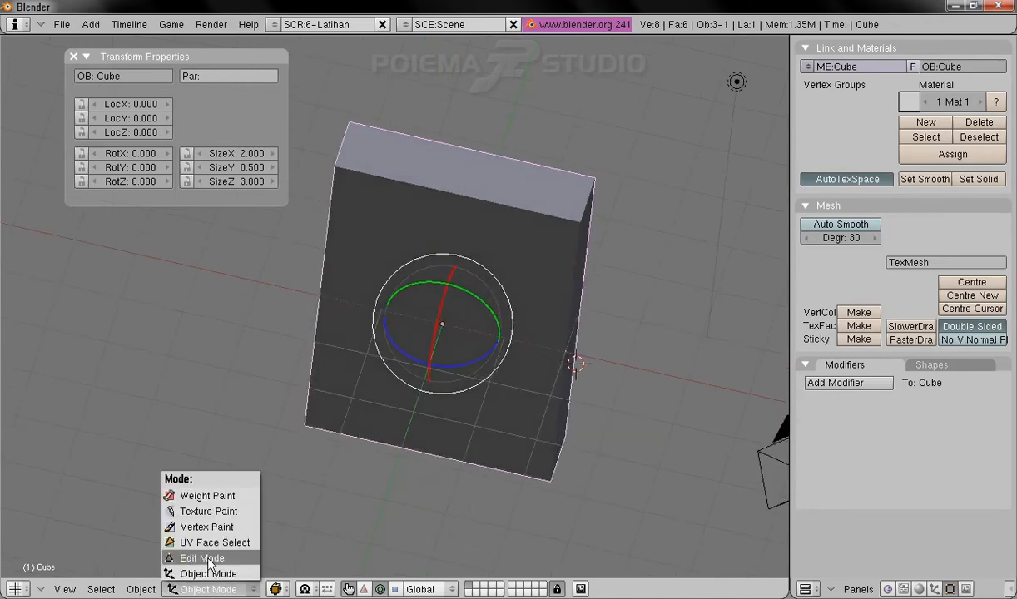
left_click(202, 559)
key("a")
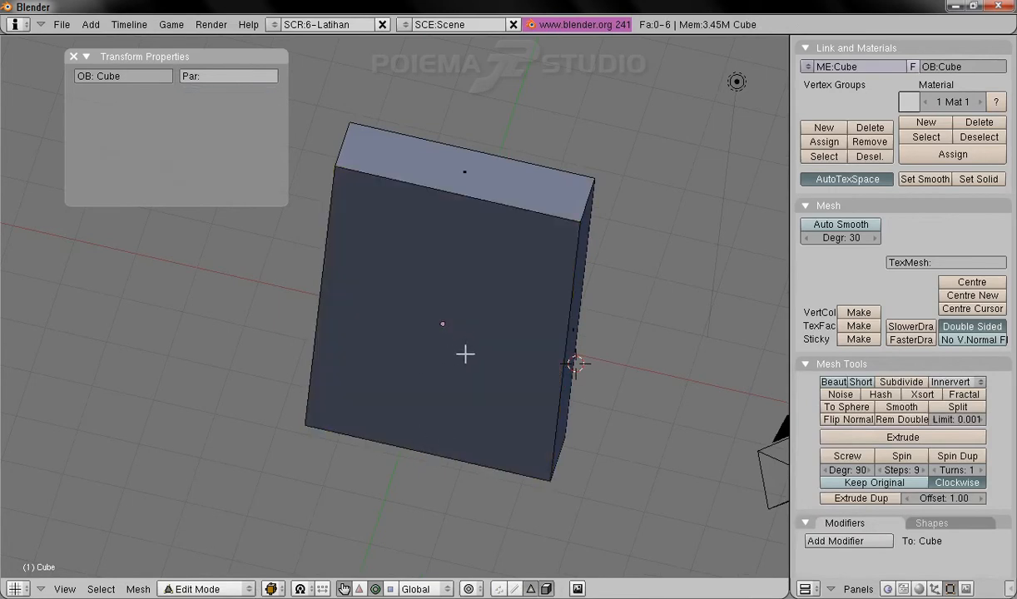
key("a")
left_click(359, 588)
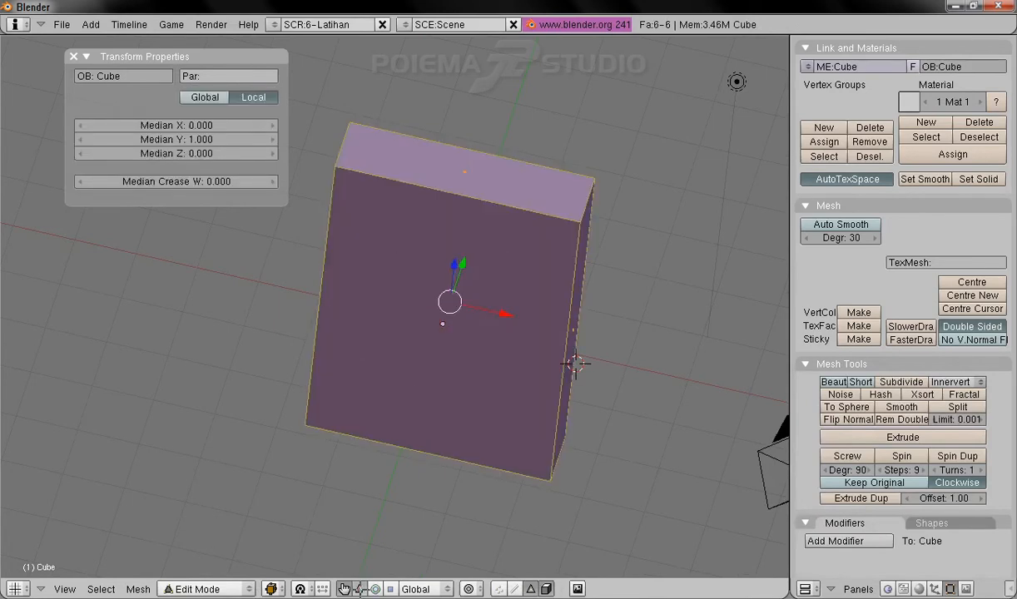
- Move all the faces away from the cube's origin to a median of about X 2.05, Y 6.00 and Z 0.69
middle_click_drag(446, 346, 267, 438)
left_click_drag(522, 294, 755, 351)
middle_click_drag(755, 352, 450, 332)
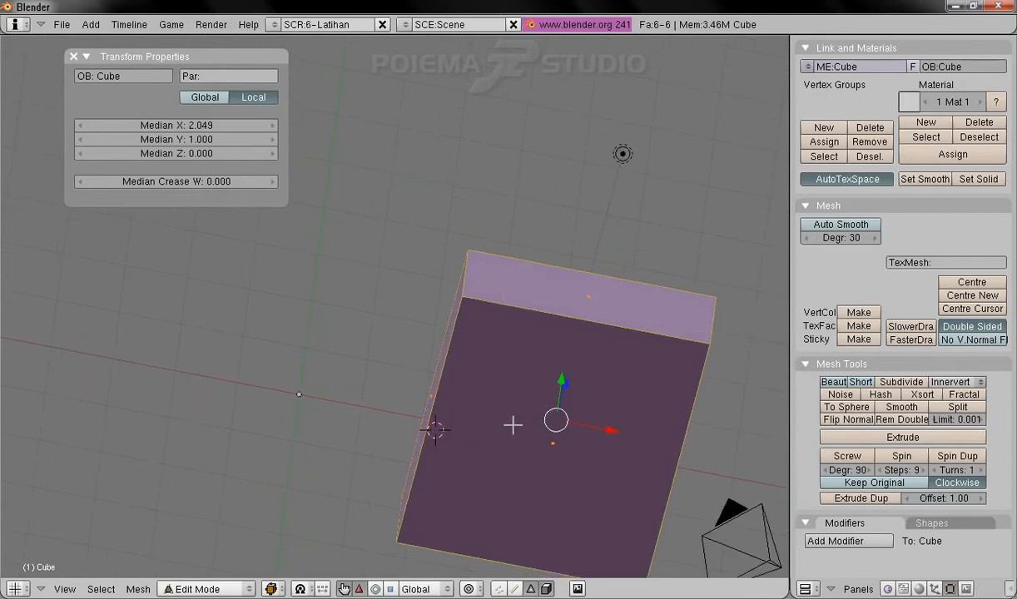
middle_click_drag(654, 364, 706, 313, "shift")
middle_click_drag(444, 340, 314, 360)
middle_click_drag(549, 326, 515, 339)
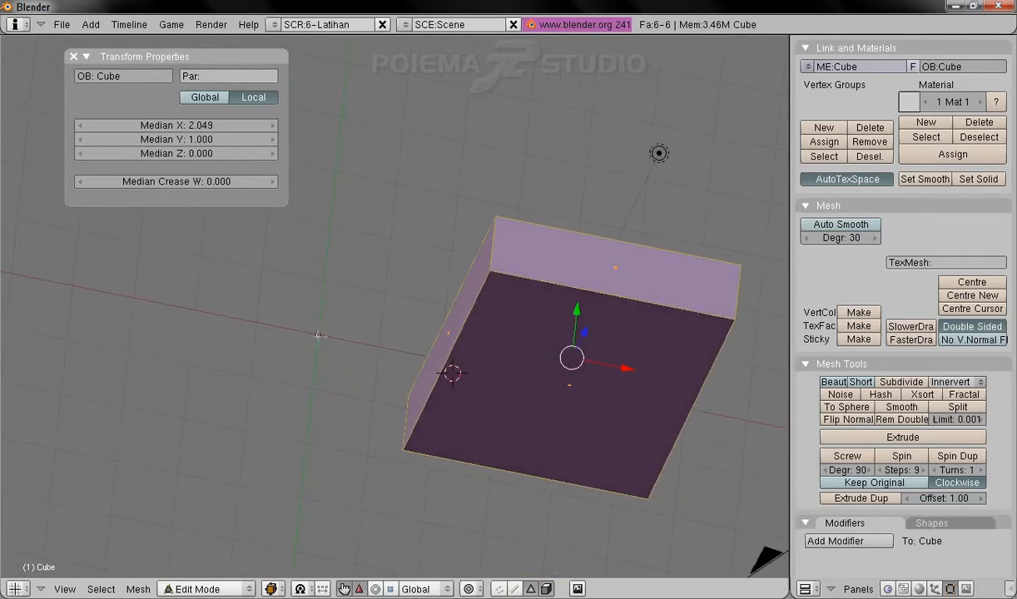
middle_click_drag(344, 336, 405, 309)
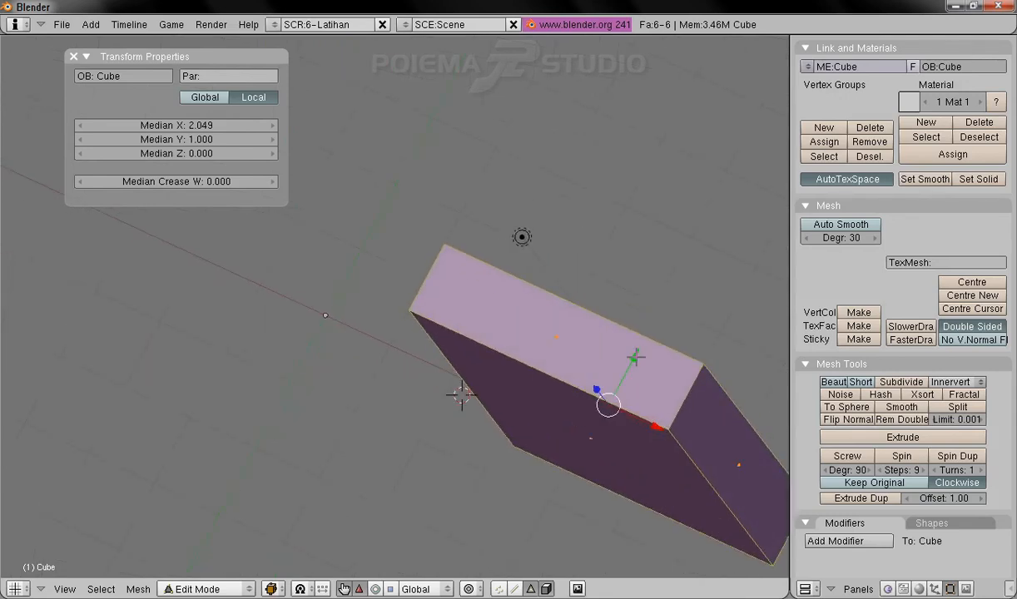
left_click_drag(611, 345, 738, 199)
middle_click_drag(529, 341, 591, 159)
left_click_drag(529, 126, 518, 4)
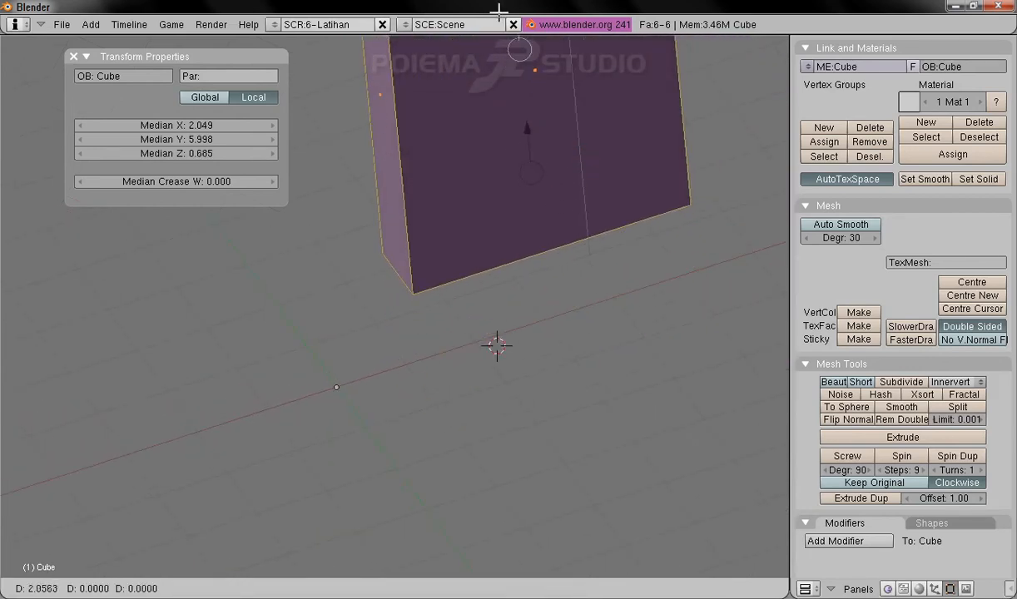
- Return the cube to Object Mode and compare its mesh position with its origin and location values
scroll(535, 187, "up", 4)
scroll(545, 241, "down", 8)
middle_click_drag(574, 308, 507, 380)
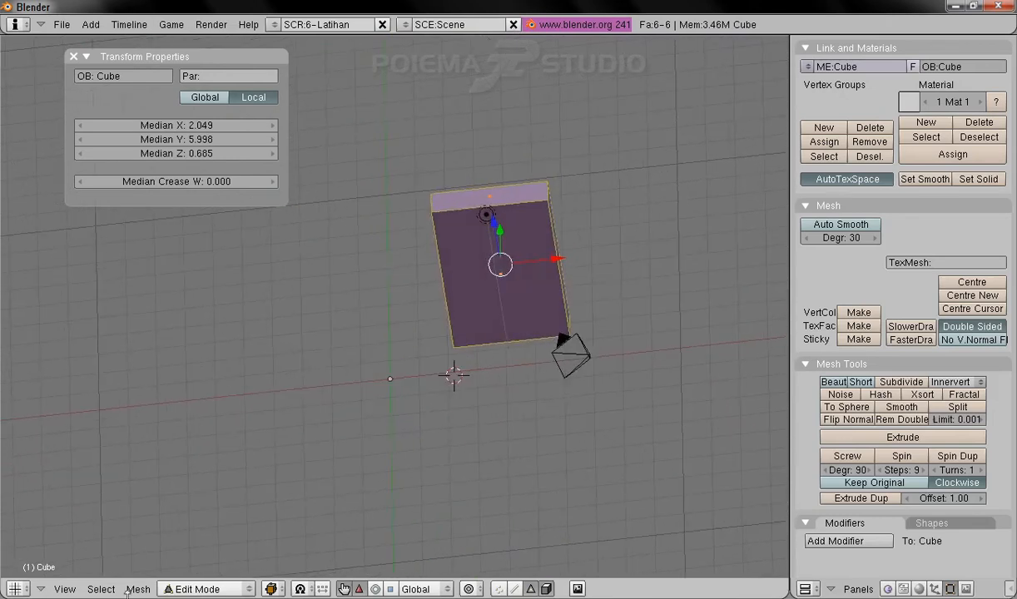
left_click(196, 588)
left_click(200, 574)
middle_click_drag(392, 437, 387, 357)
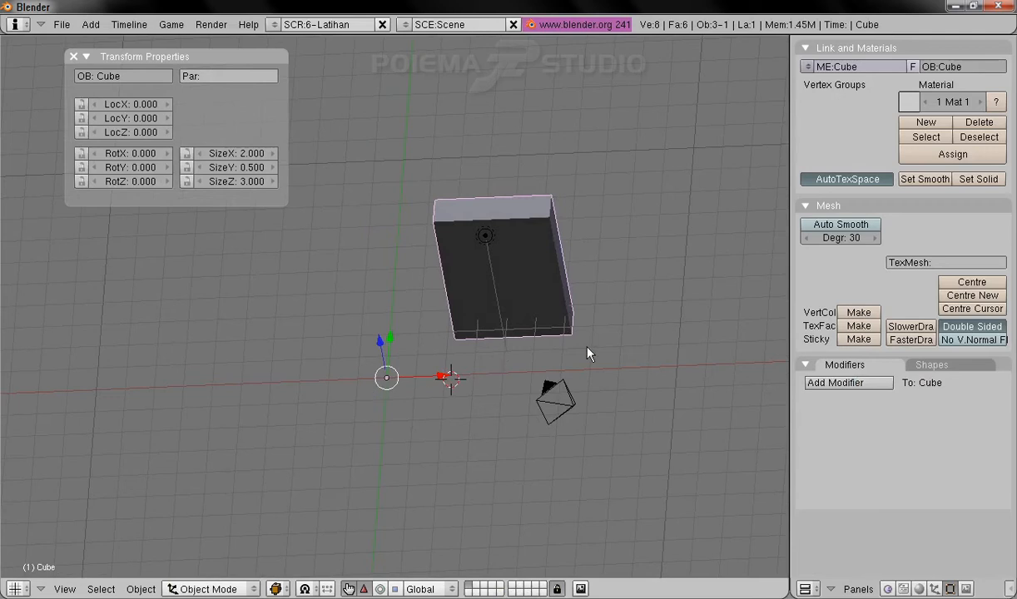
middle_click_drag(588, 354, 568, 395, "shift")
middle_click_drag(652, 374, 618, 417)
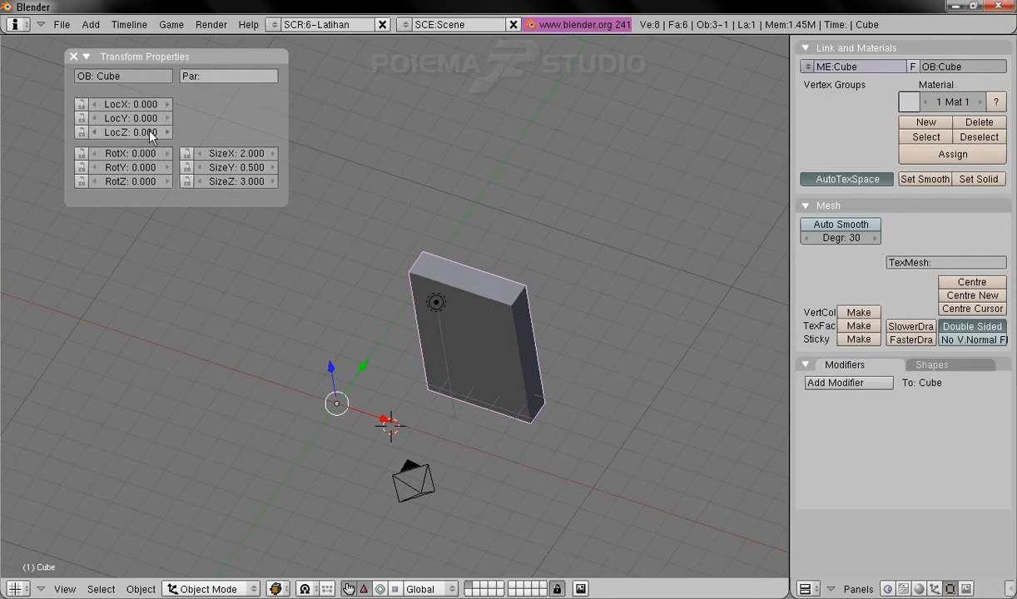
middle_click_drag(540, 361, 493, 390)
middle_click_drag(498, 324, 556, 276)
middle_click_drag(534, 340, 440, 293)
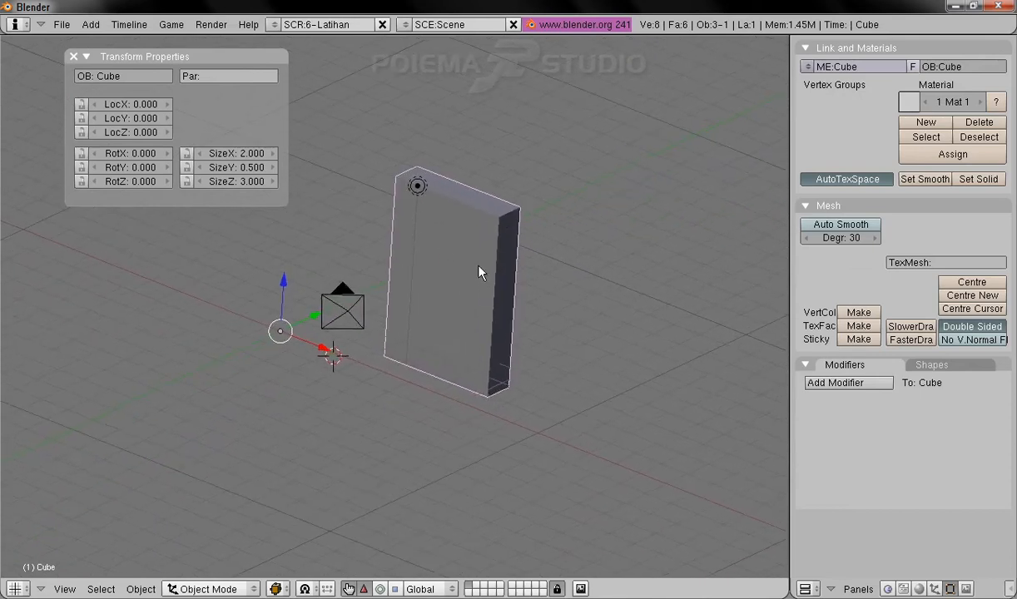
- In Edit Mode, move the whole mesh much farther from its origin, to a median of about X 6.23 and Y 32.43
left_click(227, 588)
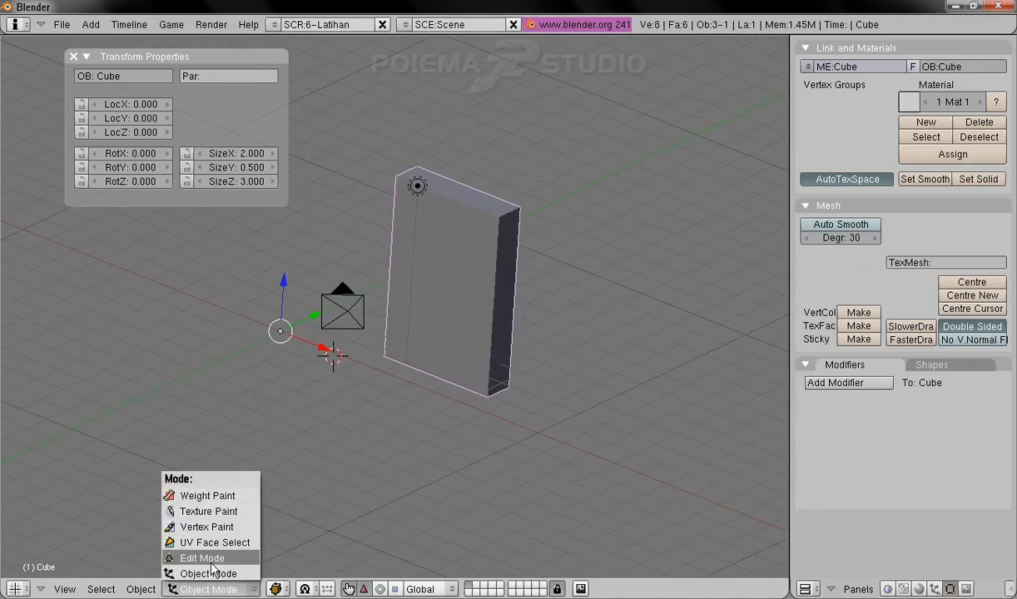
left_click(206, 558)
key("g")
left_click_drag(708, 162, 920, 271)
middle_click_drag(709, 262, 452, 343, "shift")
middle_click_drag(689, 323, 661, 342)
mouse_move(652, 307)
middle_mouse_down()
mouse_move(664, 311)
mouse_move(662, 302)
middle_mouse_up()
middle_click_drag(660, 354, 650, 308, "shift")
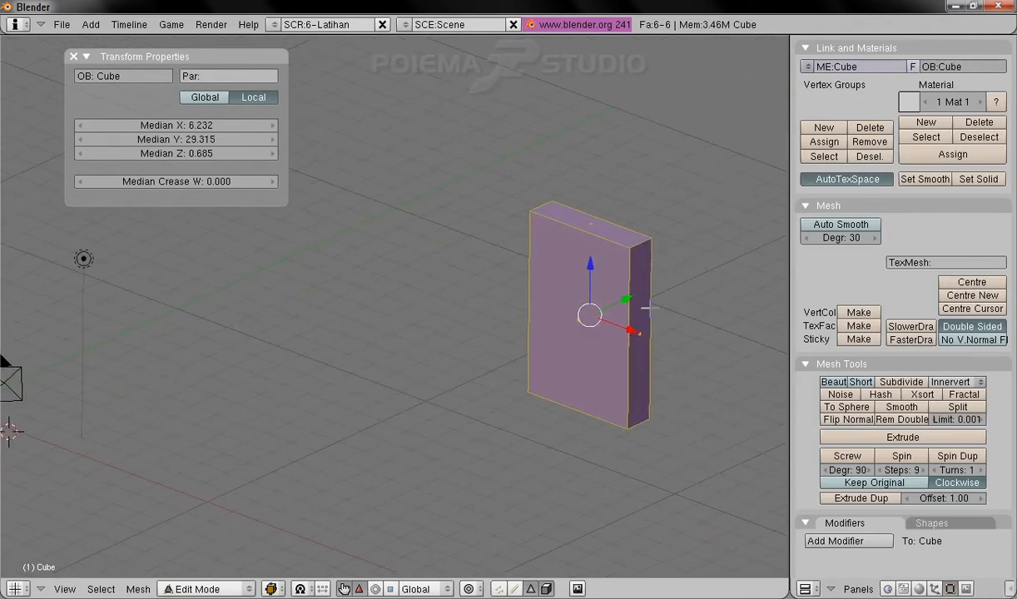
left_click_drag(626, 299, 660, 279)
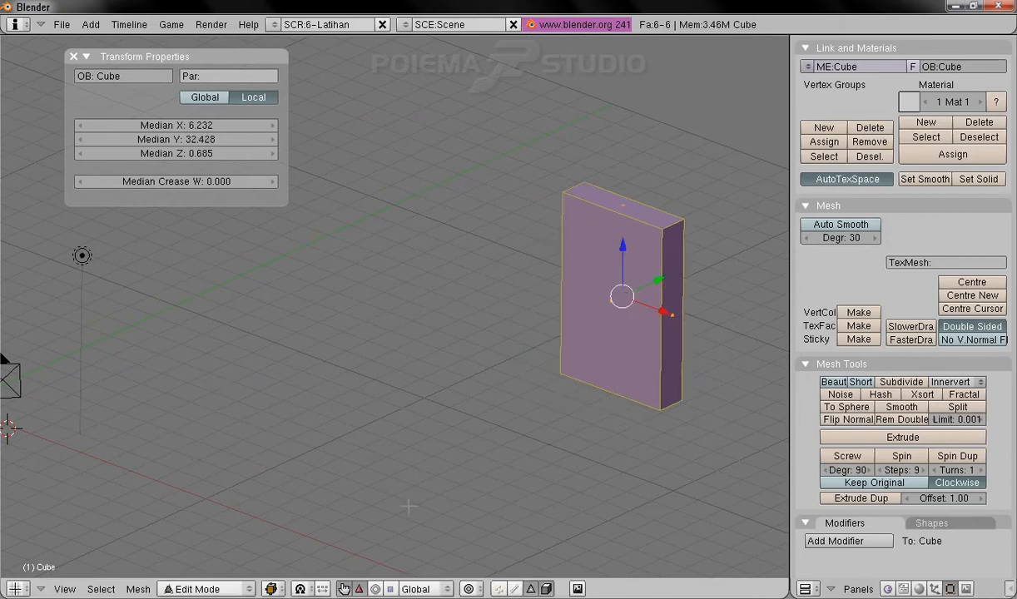
- Return to Object Mode and switch the manipulator to rotate, scale and back to translate
left_click(181, 590)
left_click(194, 573)
middle_click_drag(504, 437, 443, 432, "shift")
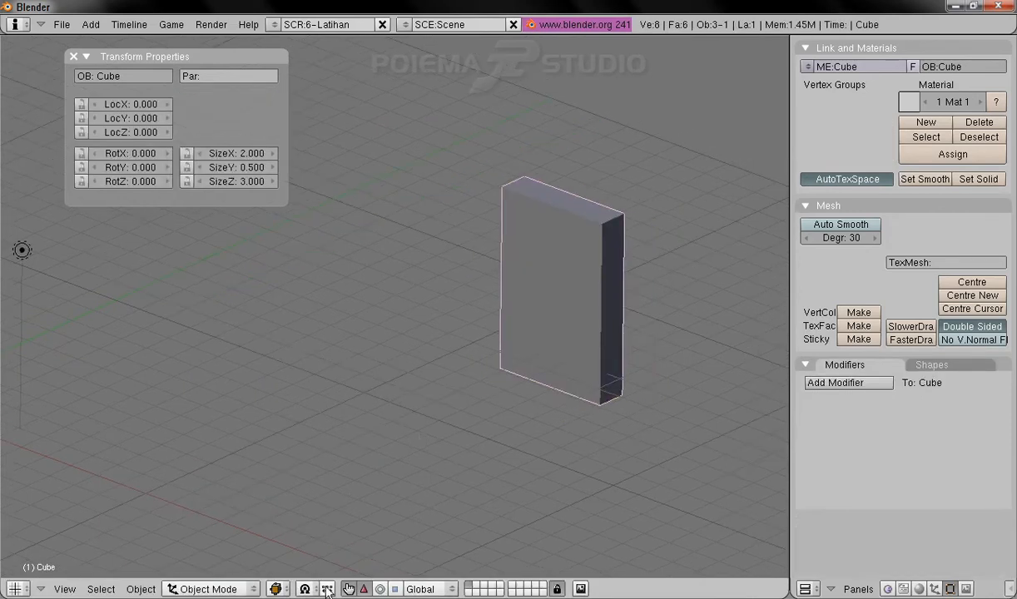
left_click(379, 590)
left_click(395, 590)
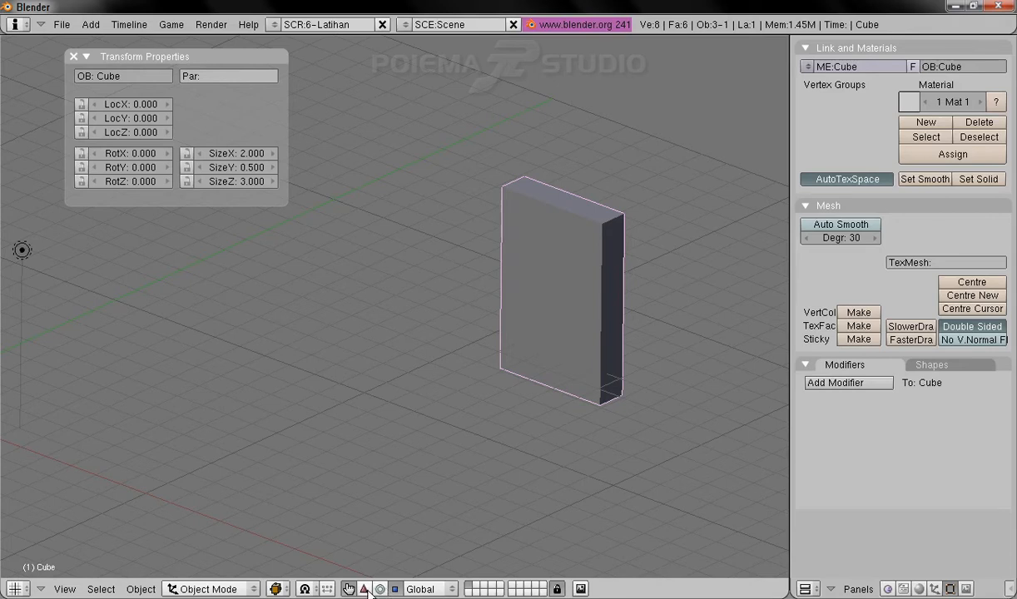
middle_click_drag(104, 473, 524, 441, "shift")
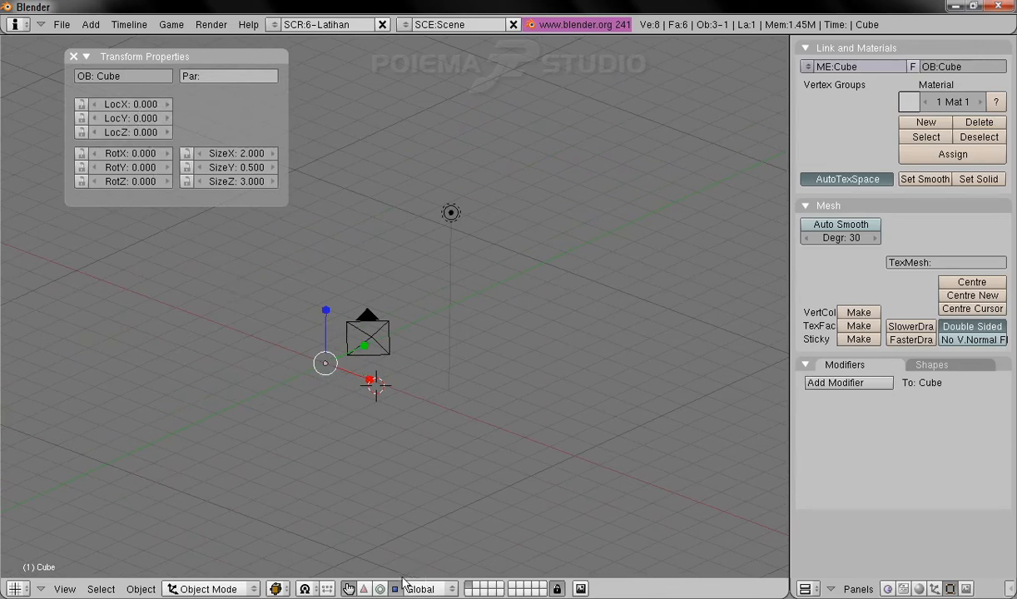
left_click(364, 589)
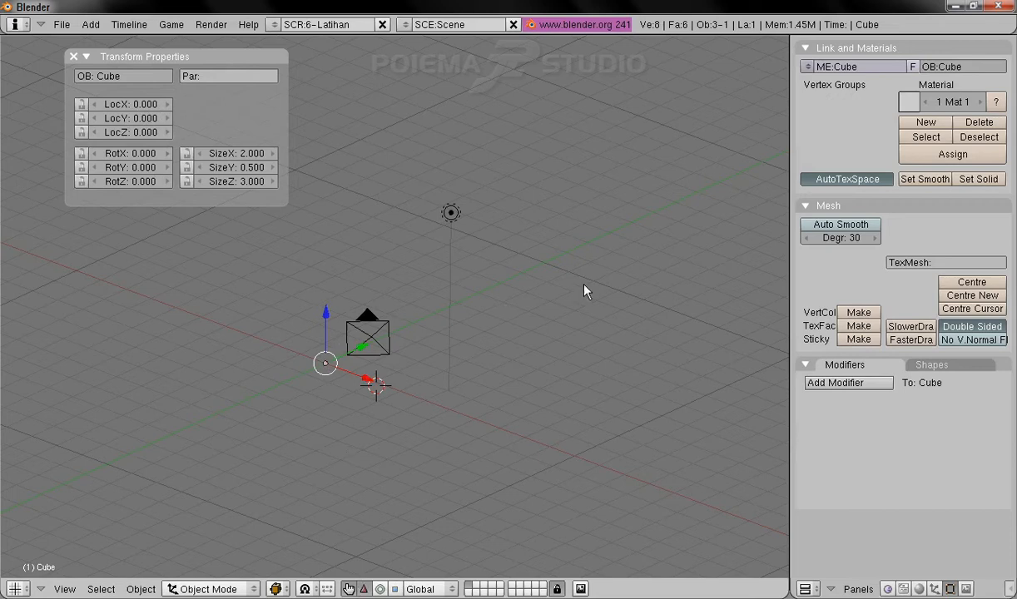
- Examine the displaced mesh, its distant origin and the Centre Cursor option's tooltip from several angles
middle_click_drag(585, 292, 179, 368, "shift")
middle_click_drag(641, 310, 525, 347)
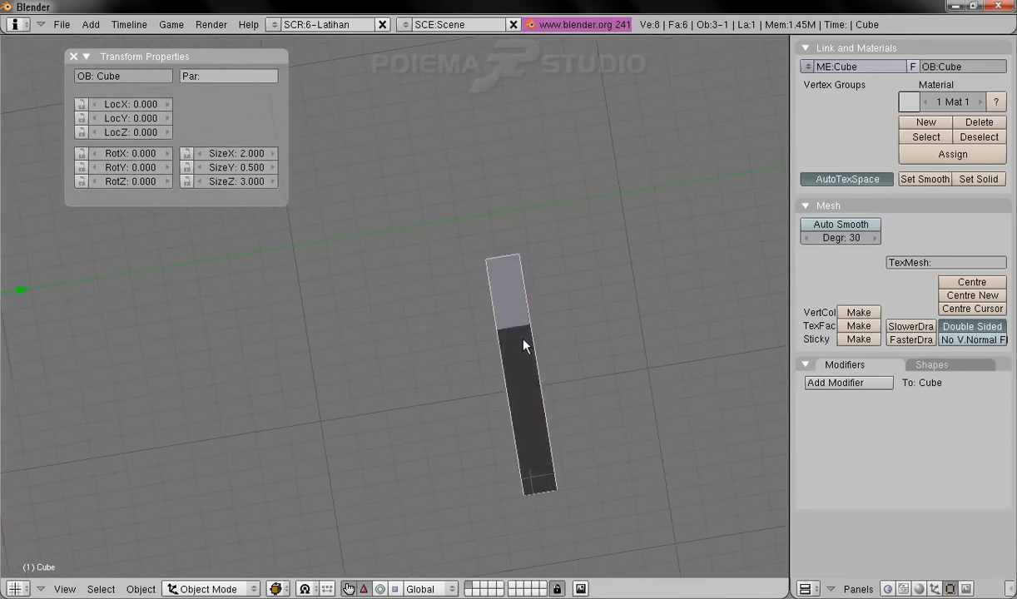
middle_click_drag(409, 388, 475, 358)
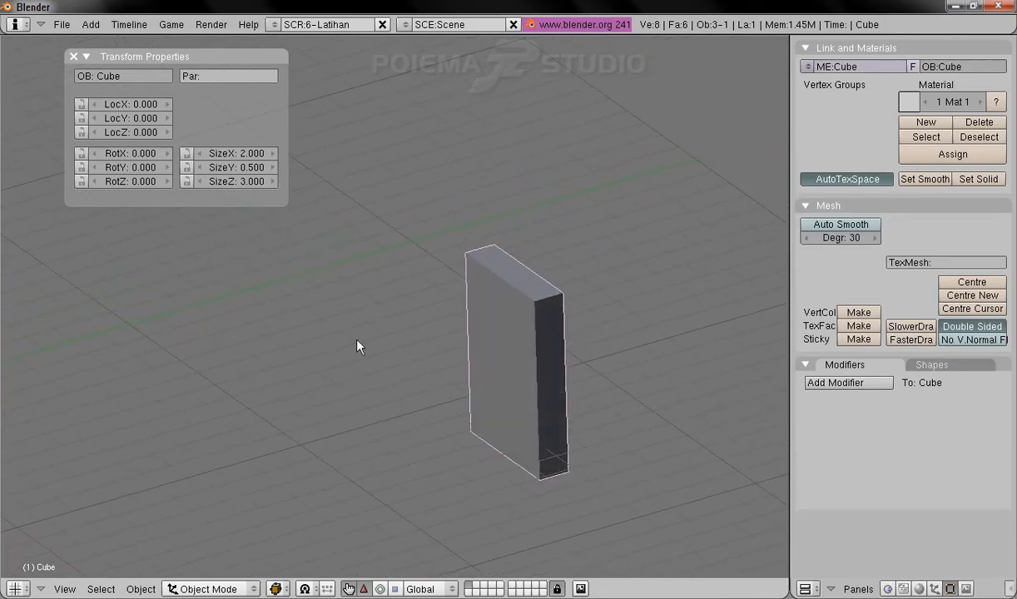
middle_click_drag(545, 318, 487, 295)
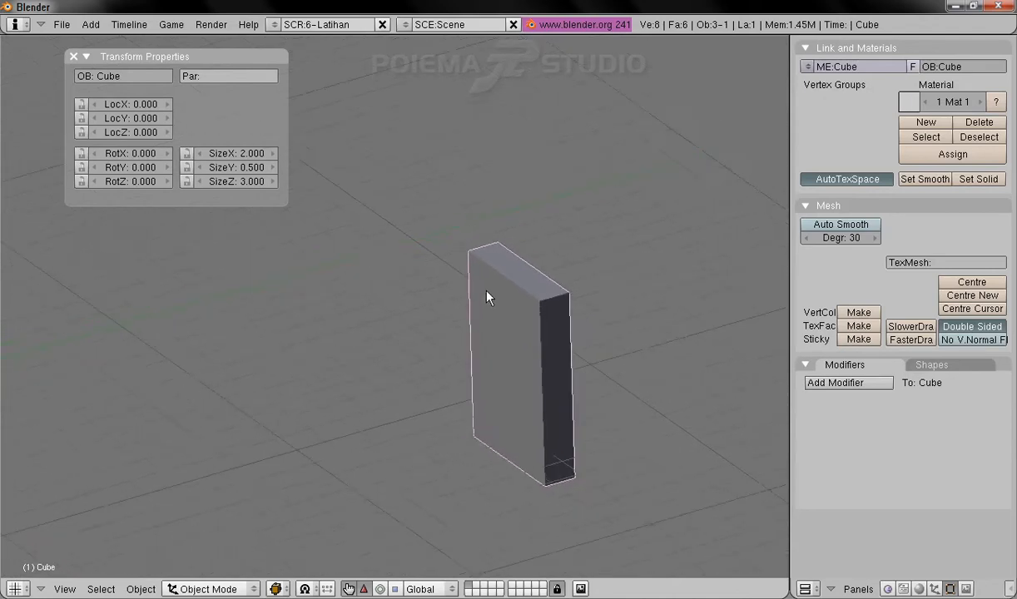
scroll(449, 250, "down", 4)
middle_click_drag(397, 273, 592, 353, "shift")
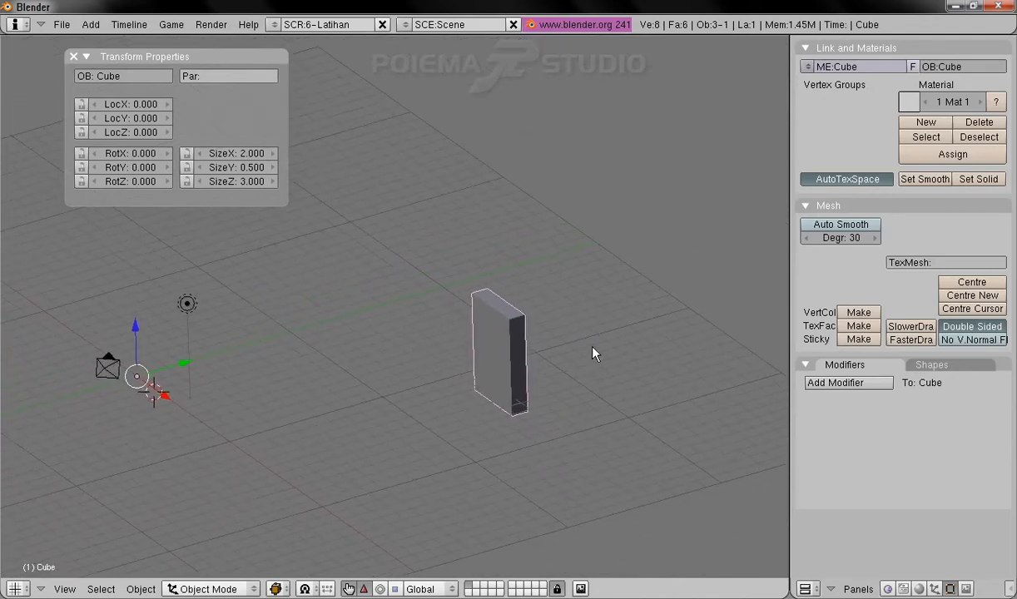
middle_click_drag(409, 347, 443, 359, "shift")
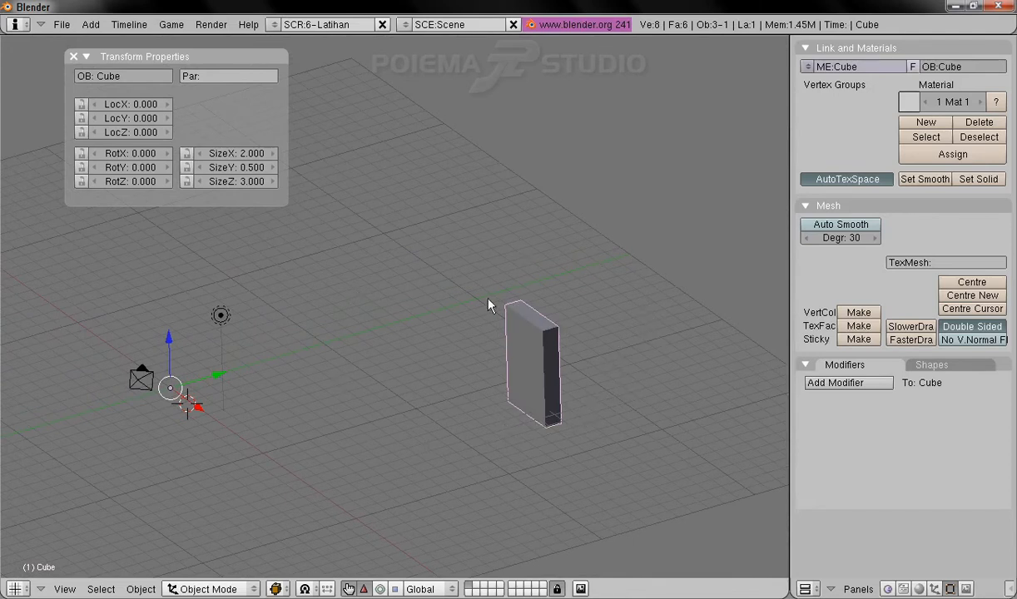
middle_click_drag(364, 326, 466, 316)
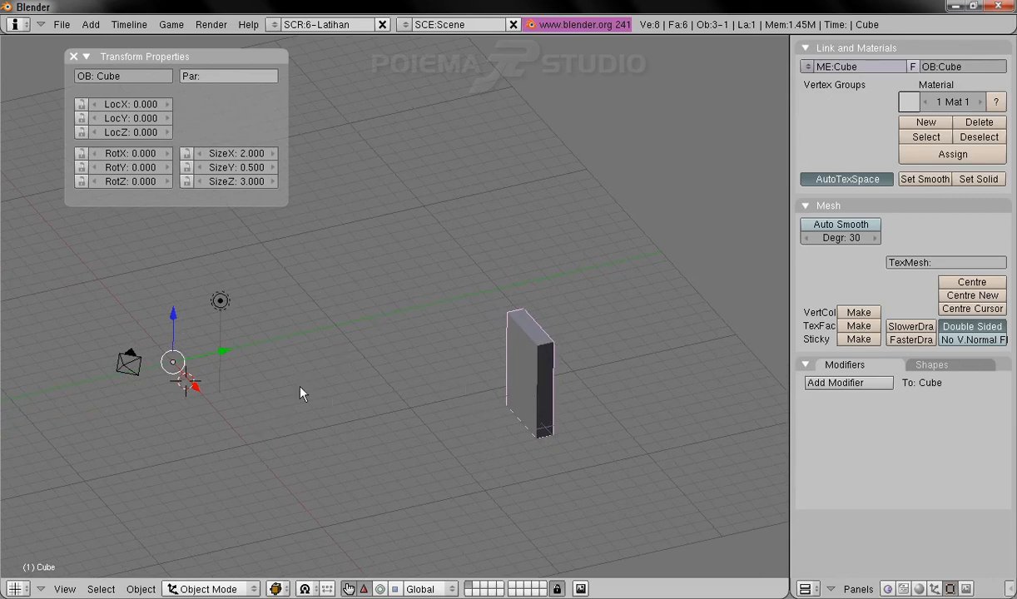
middle_click_drag(587, 386, 523, 411)
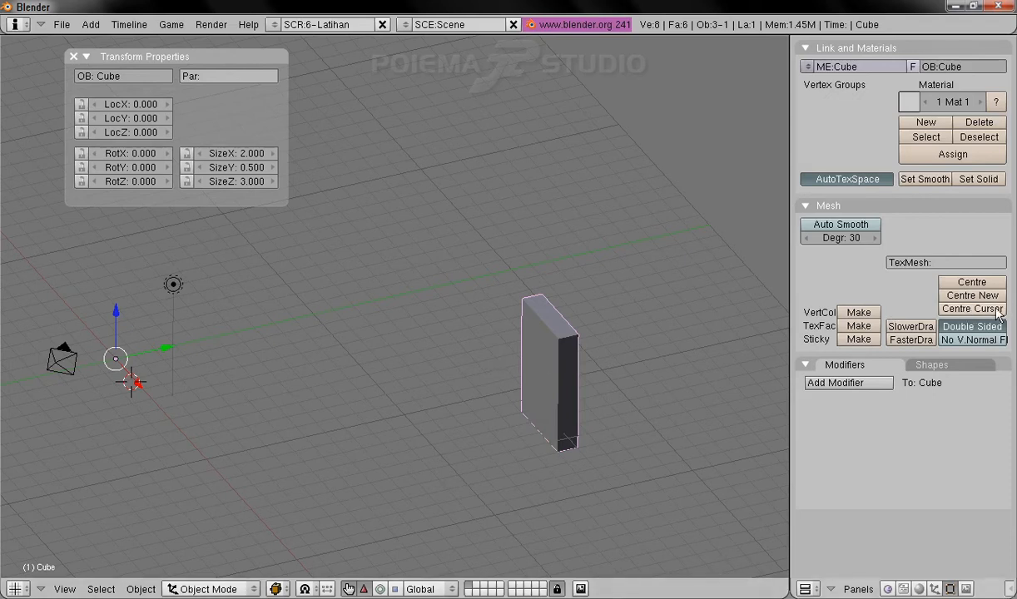
middle_click_drag(384, 407, 381, 452)
middle_click_drag(556, 324, 505, 325, "shift")
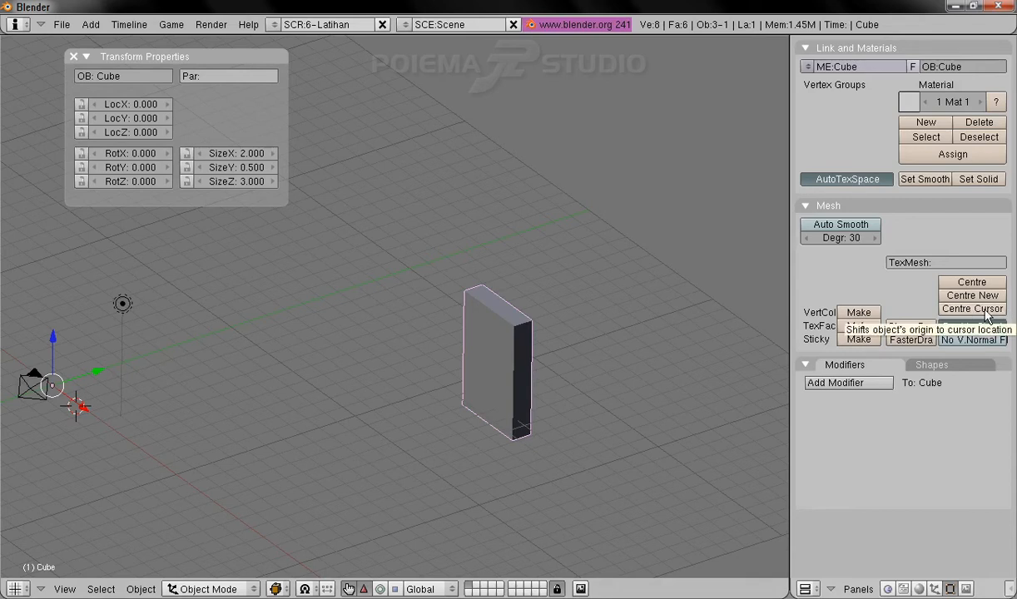
middle_click_drag(599, 287, 416, 309)
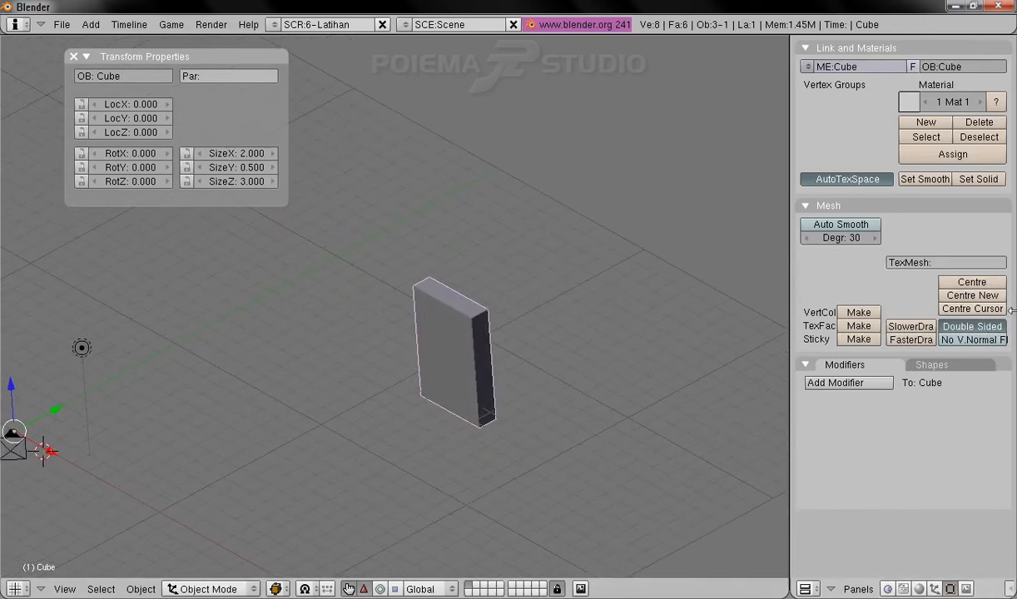
middle_click_drag(475, 350, 522, 341, "shift")
middle_click_drag(231, 364, 264, 361, "shift")
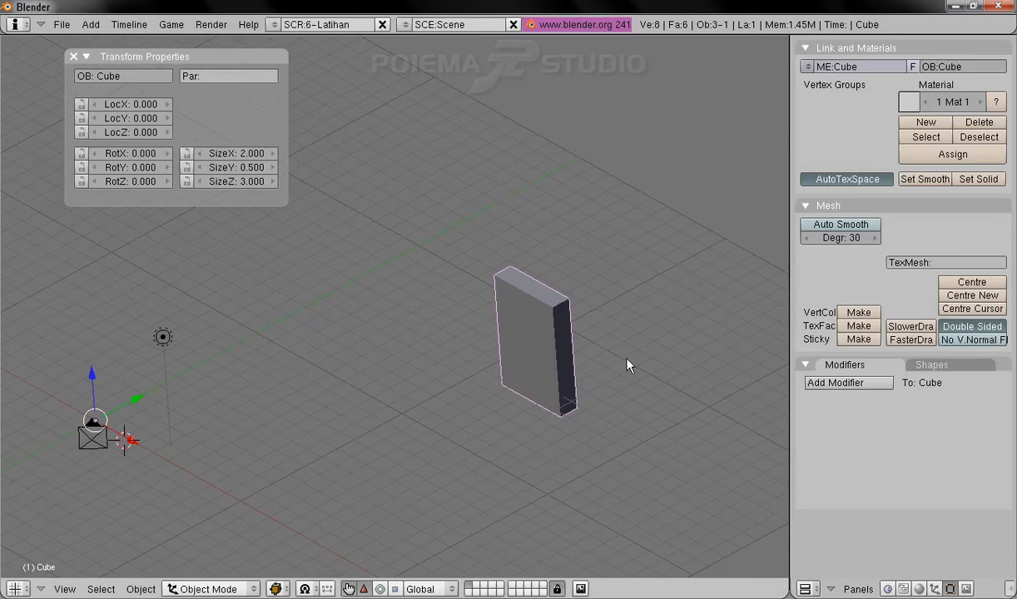
middle_click_drag(627, 367, 621, 368, "shift")
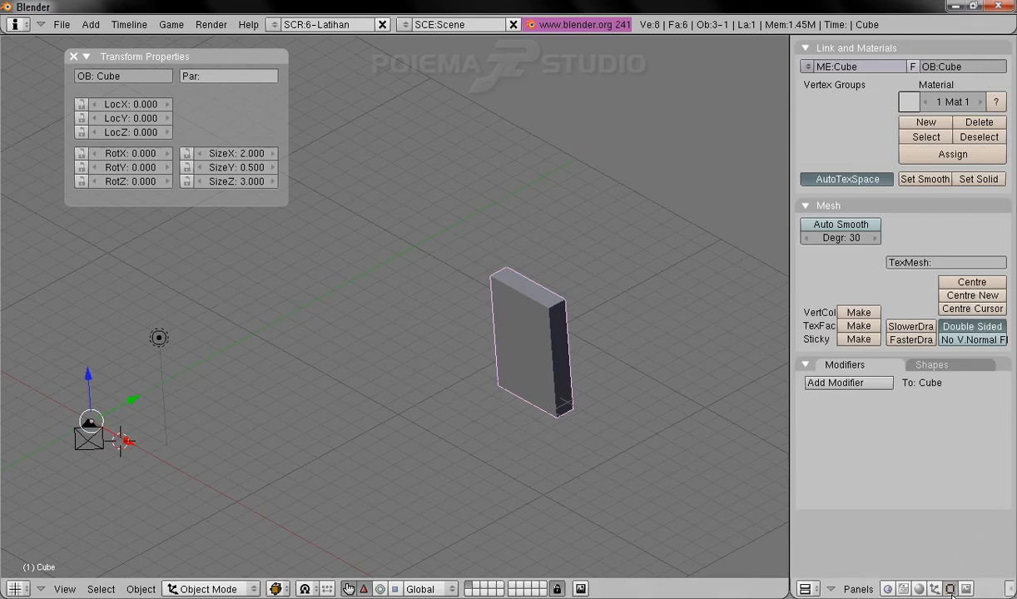
- Move the cube's origin to the centre of its mesh with Centre New
left_click(972, 299)
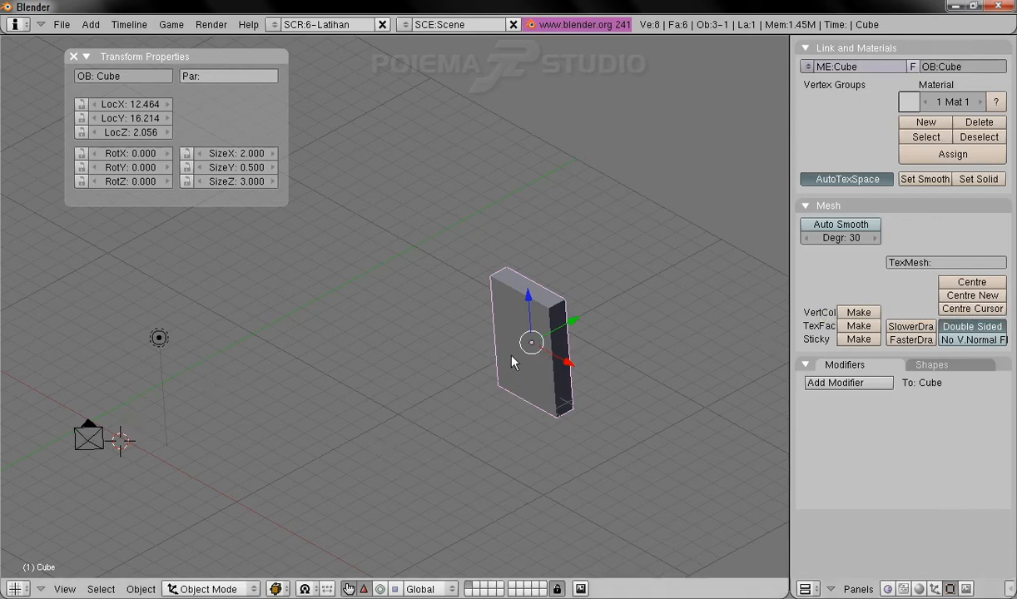
middle_click_drag(631, 363, 566, 352, "shift")
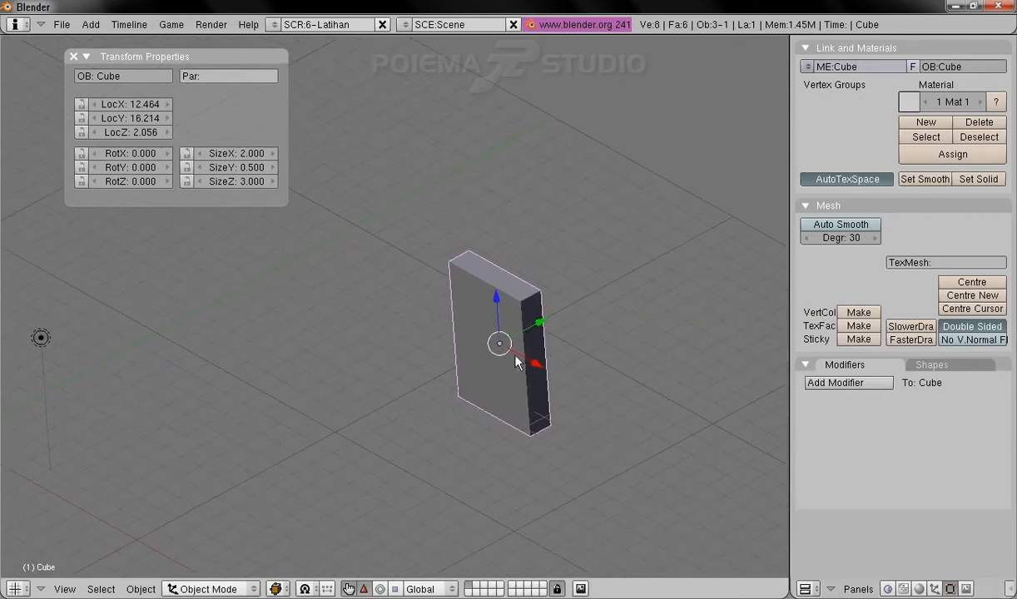
middle_click_drag(593, 397, 664, 383)
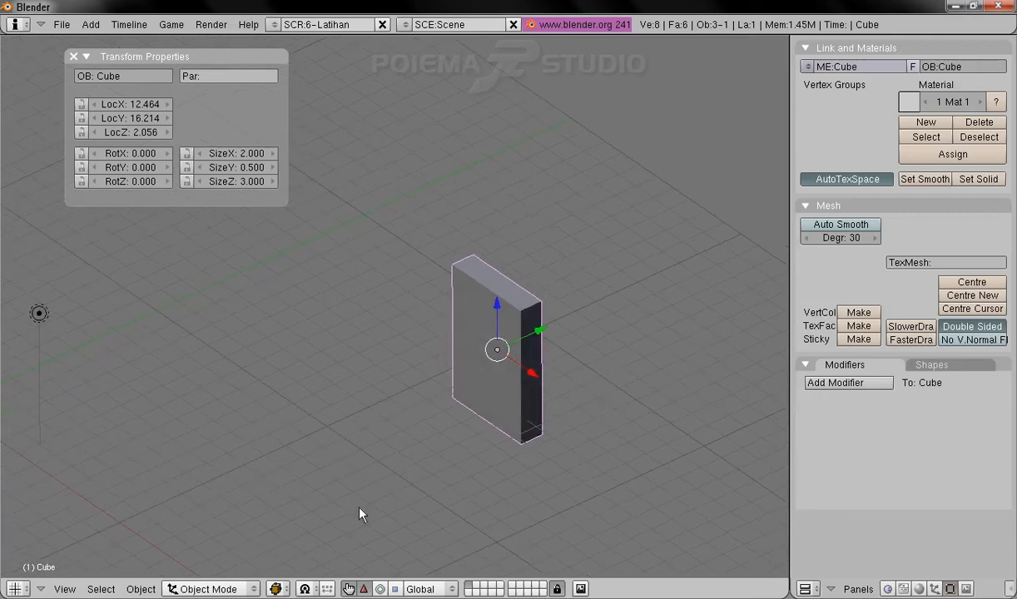
scroll(305, 510, "up", 2, "ctrl")
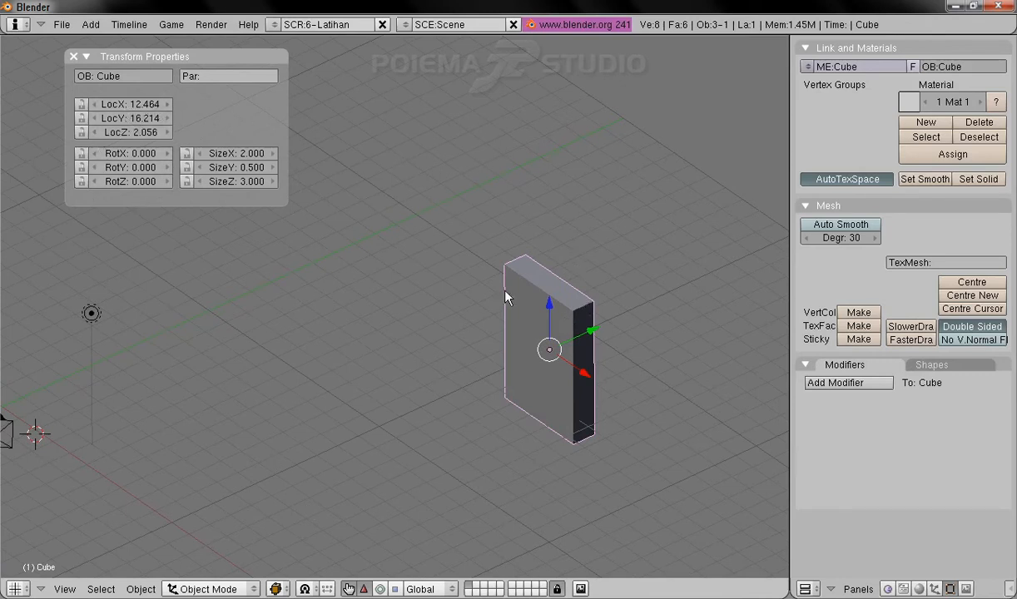
- Set the cube's location to 0 on the X, Y and Z axes
left_click(145, 103)
type("0")
key("Tab")
type("0")
key("Tab")
type("0")
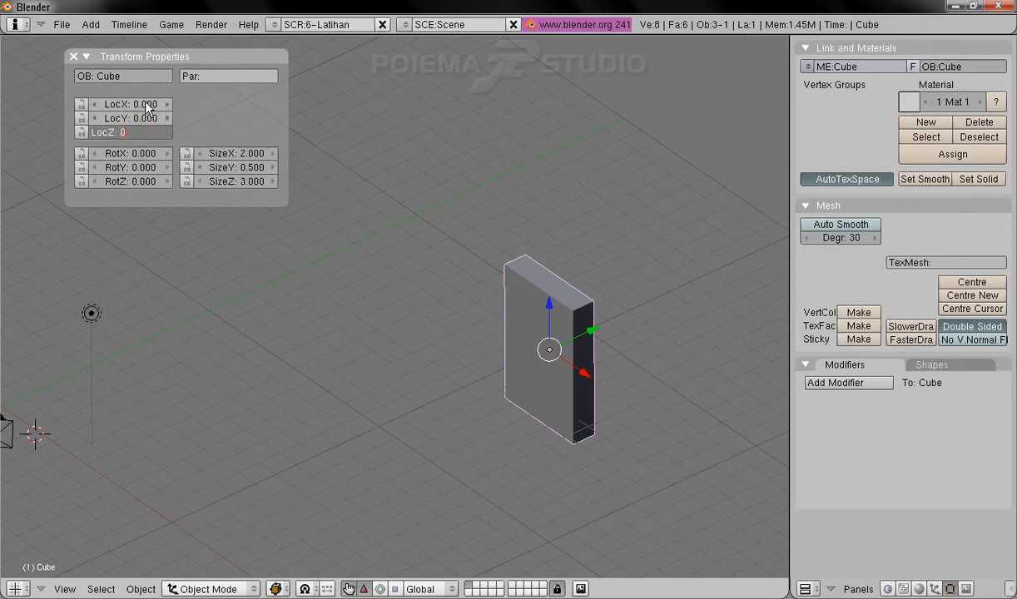
key("Return")
middle_click_drag(145, 433, 456, 389, "shift")
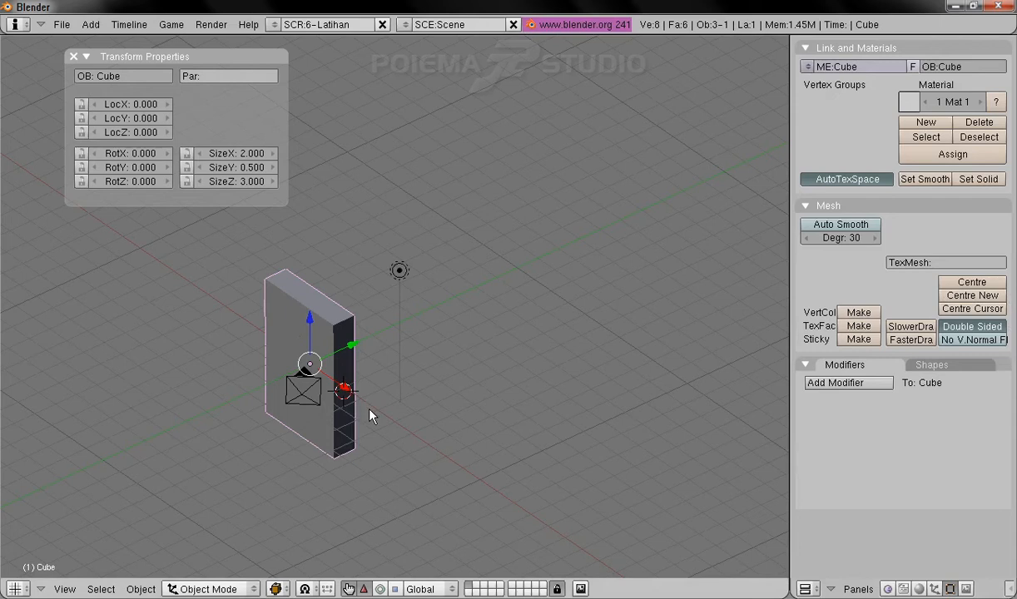
- In Edit Mode, move the whole mesh away from its origin, to a median of about X 3.75 and Y 34.26
left_click(212, 589)
left_click(223, 556)
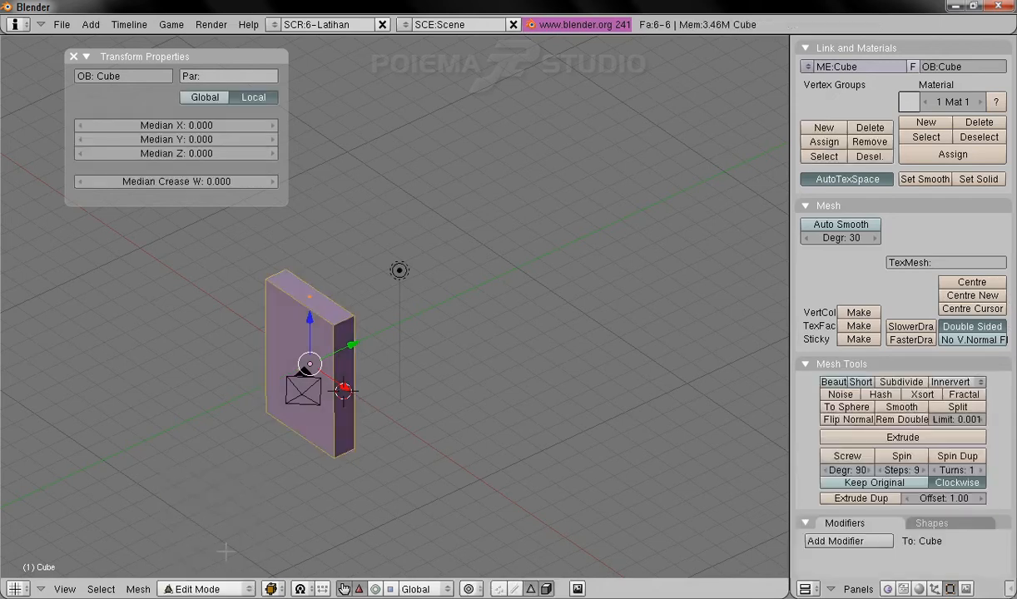
left_click_drag(349, 341, 688, 344)
middle_click_drag(602, 375, 506, 390, "shift")
left_click_drag(606, 308, 732, 329)
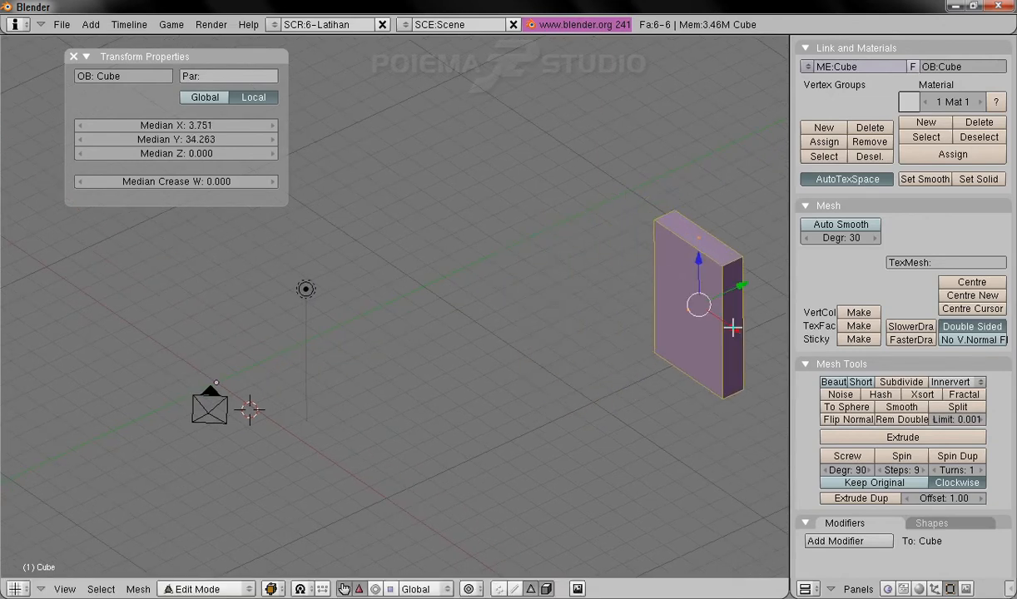
middle_click_drag(635, 352, 481, 367, "shift")
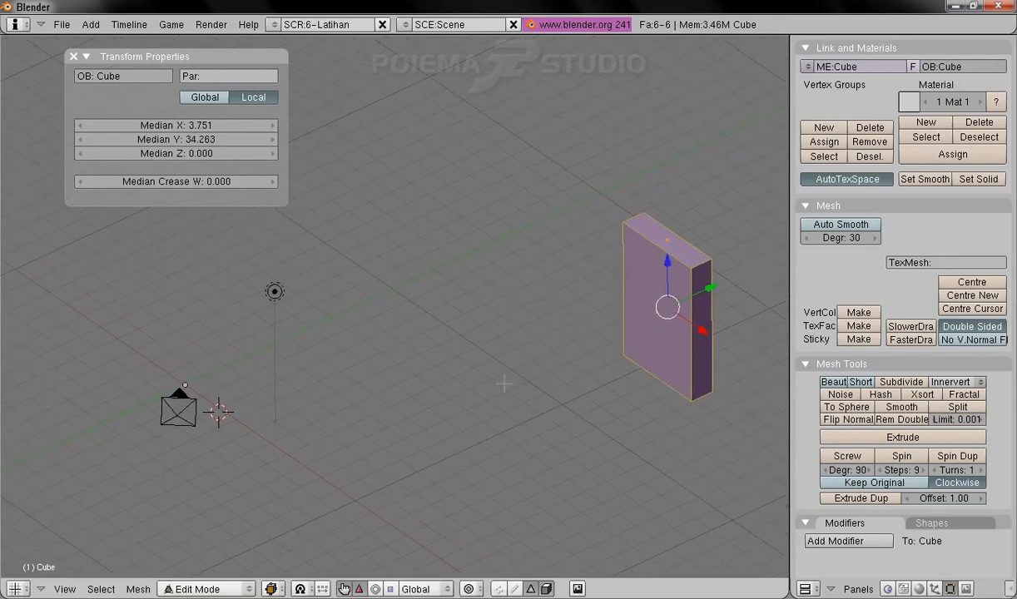
- Return to Object Mode and bring the mesh back onto the cube's origin with Centre
left_click(215, 590)
left_click(200, 571)
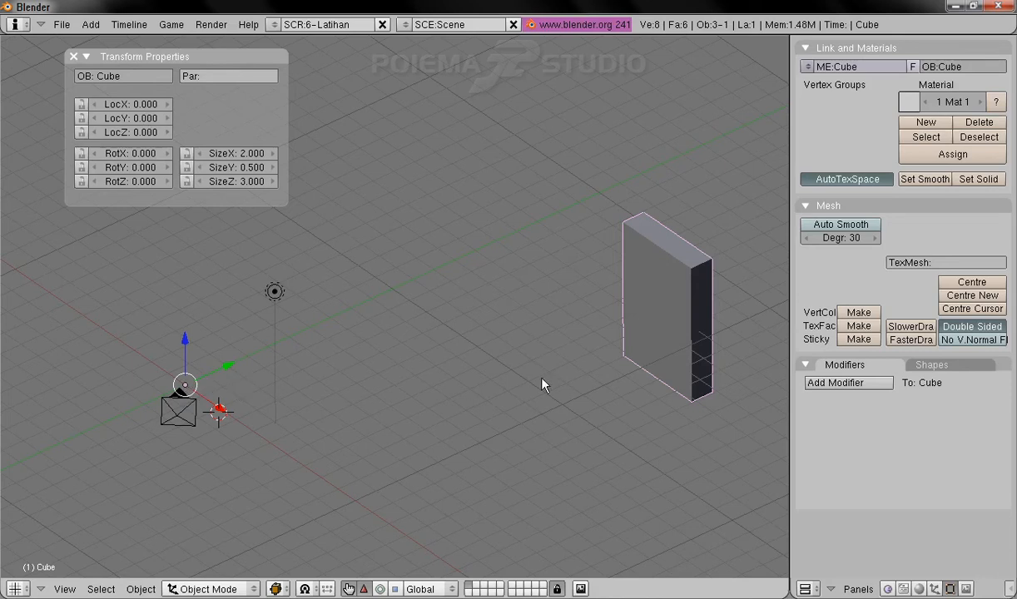
middle_click_drag(543, 384, 510, 406, "shift")
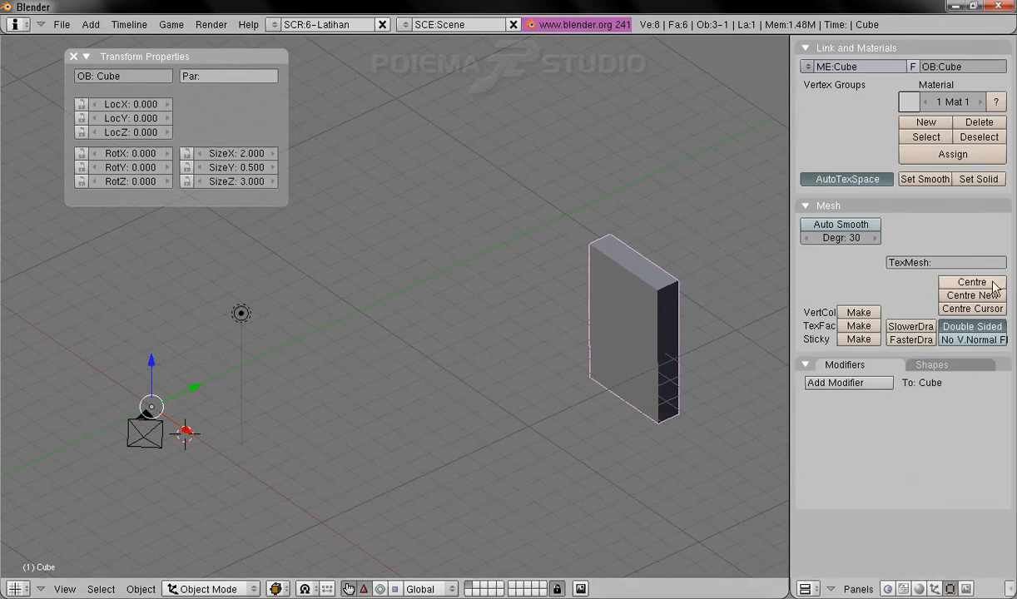
left_click(979, 284)
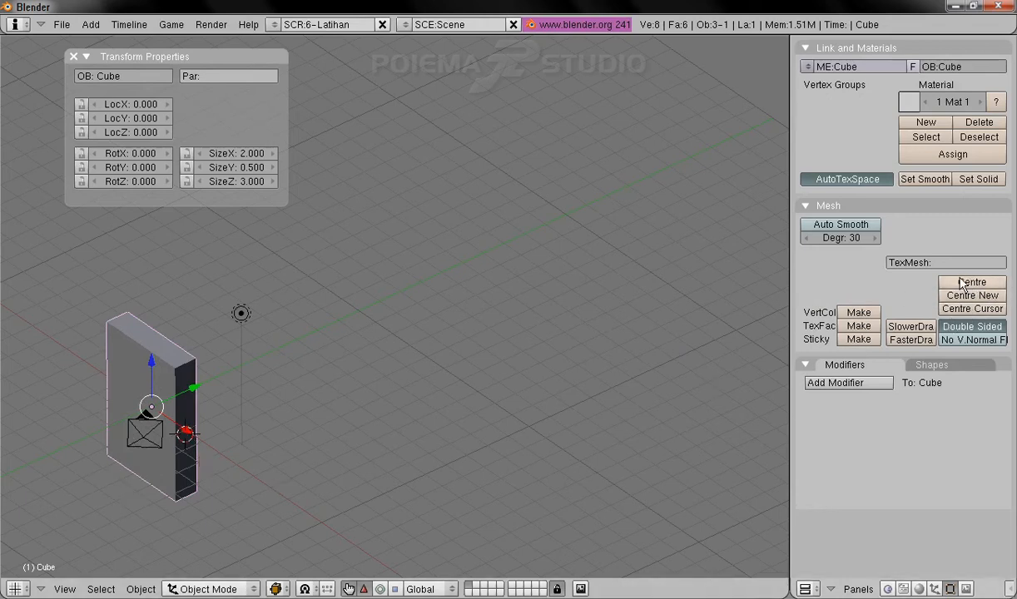
middle_click_drag(206, 429, 436, 431, "shift")
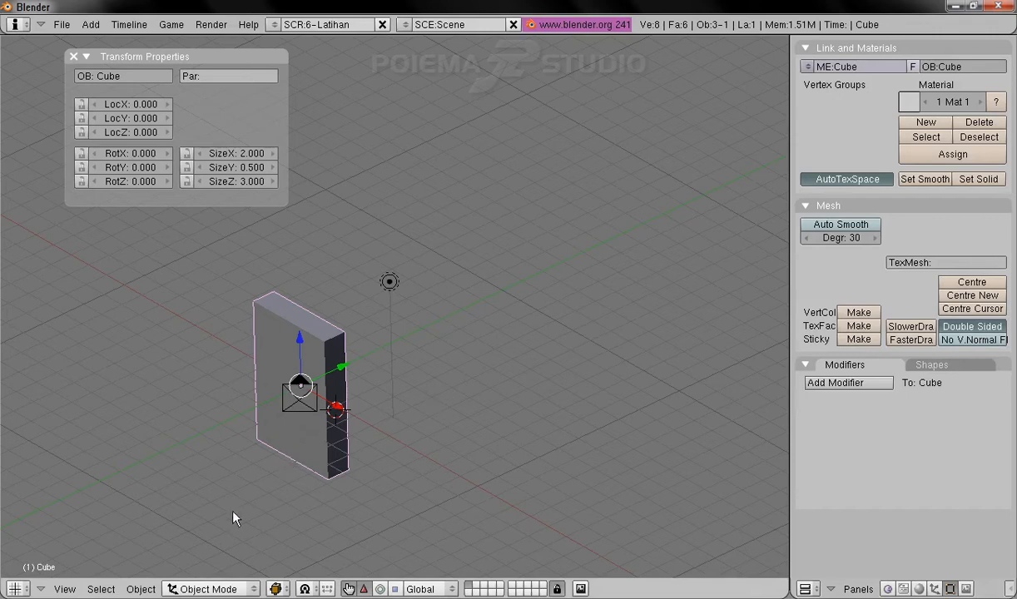
- In Edit Mode, shift the whole mesh along Y to a median of about Y 4.97
left_click(208, 589)
left_click(229, 555)
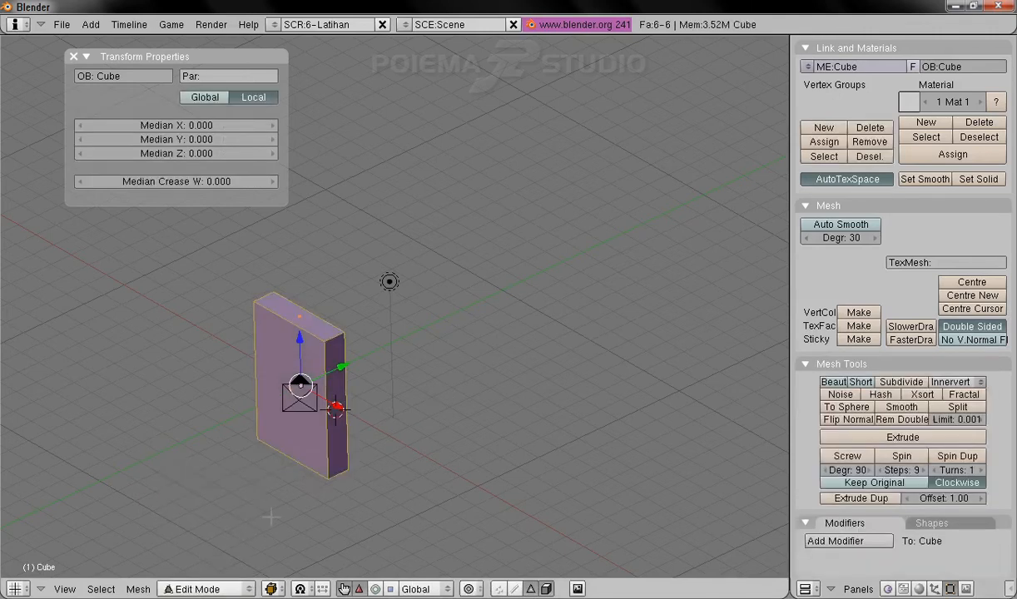
left_click_drag(340, 364, 391, 336)
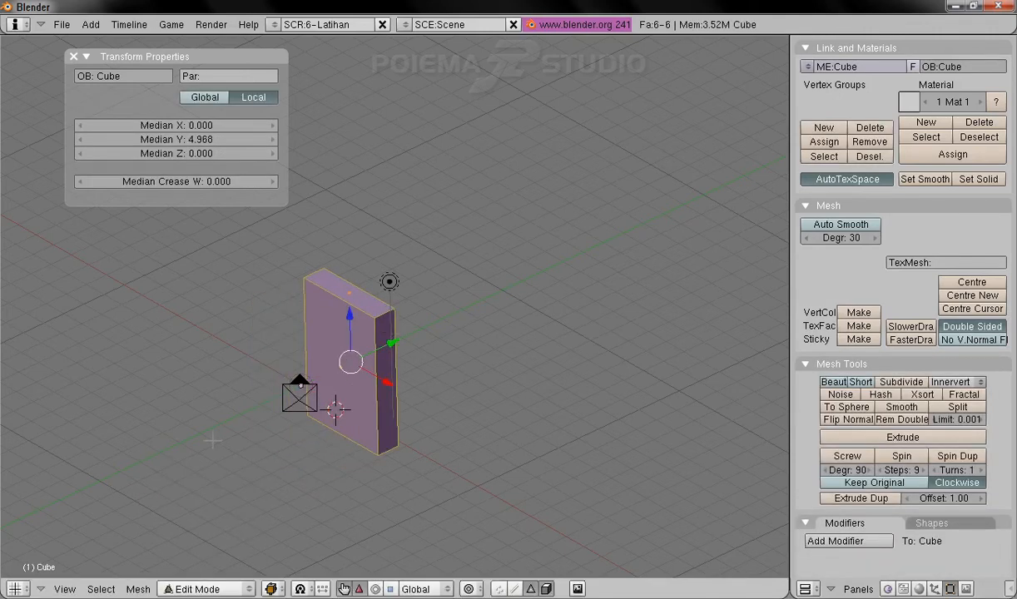
middle_click_drag(442, 486, 396, 474)
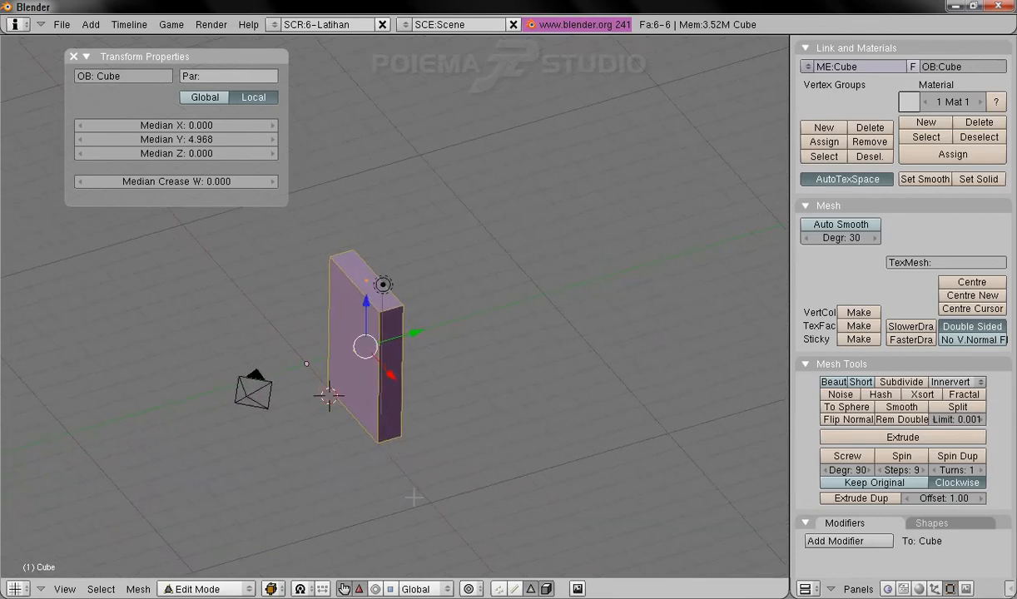
- In Object Mode, rotate the cube about 4.3 degrees around X on its offset origin, and reset RotX to 0
left_click(223, 590)
left_click(212, 574)
left_click(381, 589)
left_click_drag(265, 338, 246, 327)
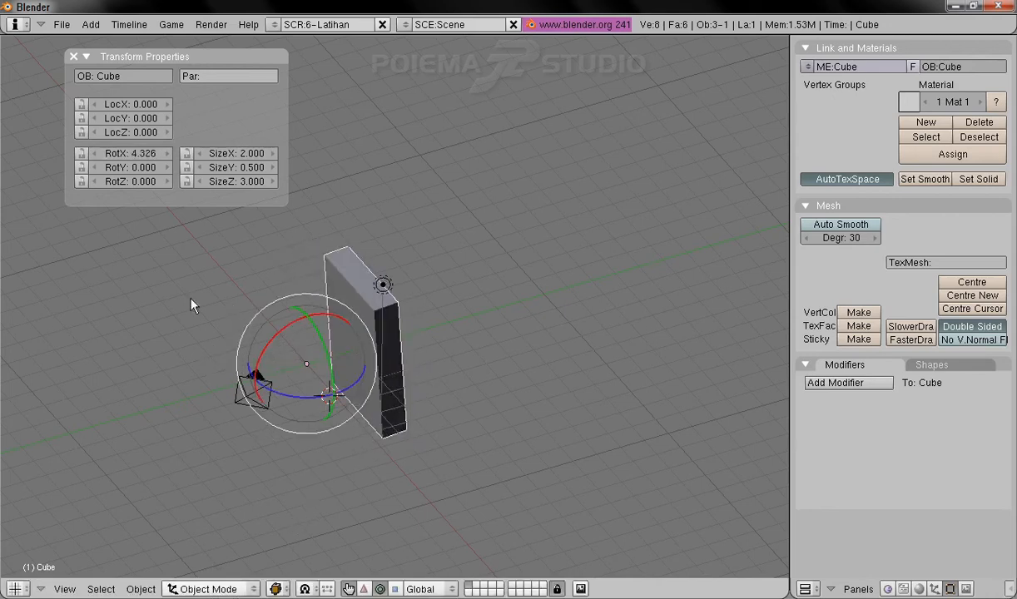
type("0")
key("Return")
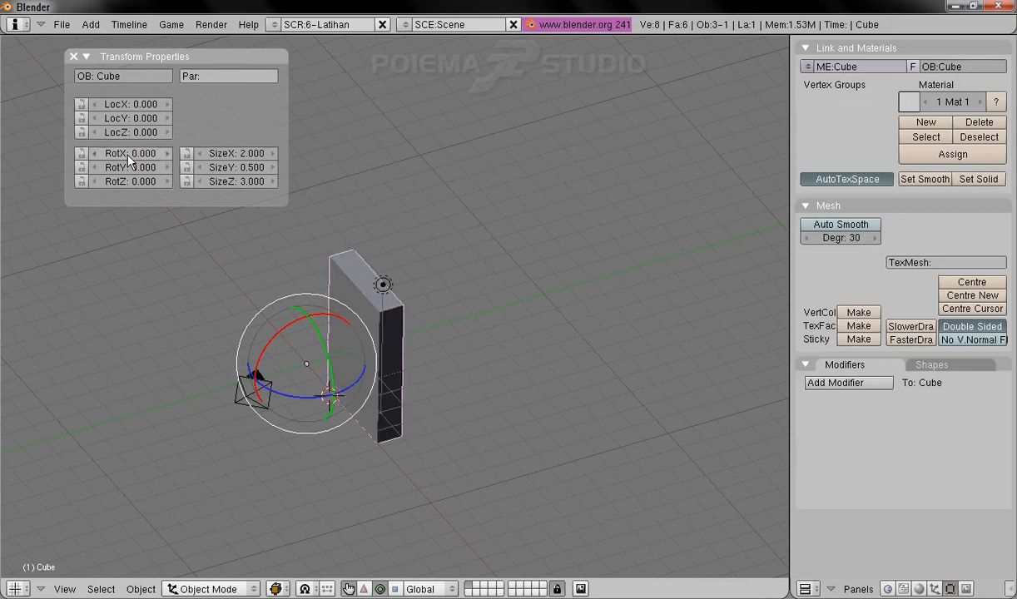
- In Edit Mode, with all faces of the mesh selected, snap the 3D cursor to the selection
left_click(210, 589)
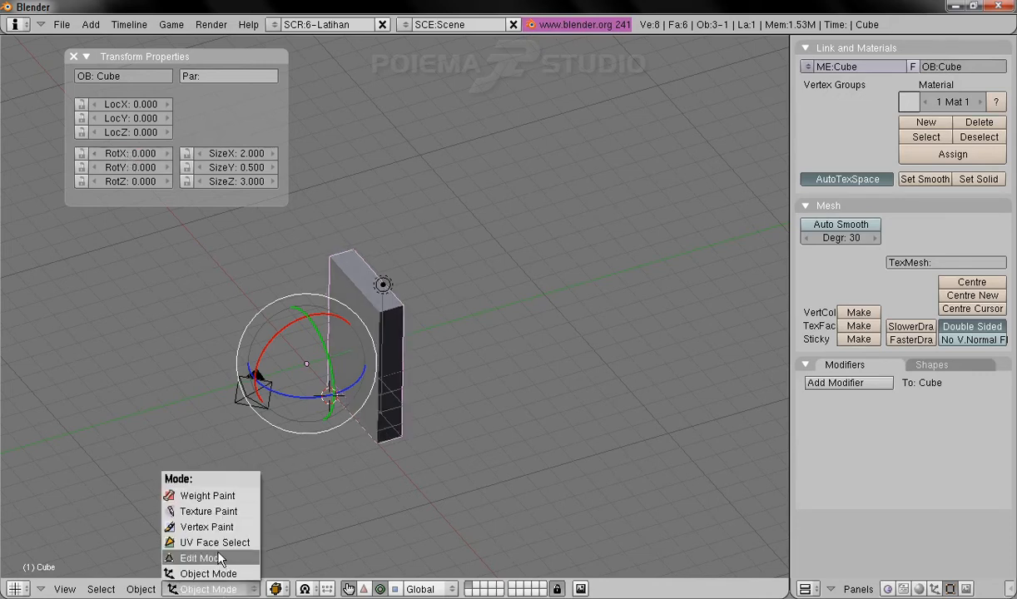
left_click(219, 556)
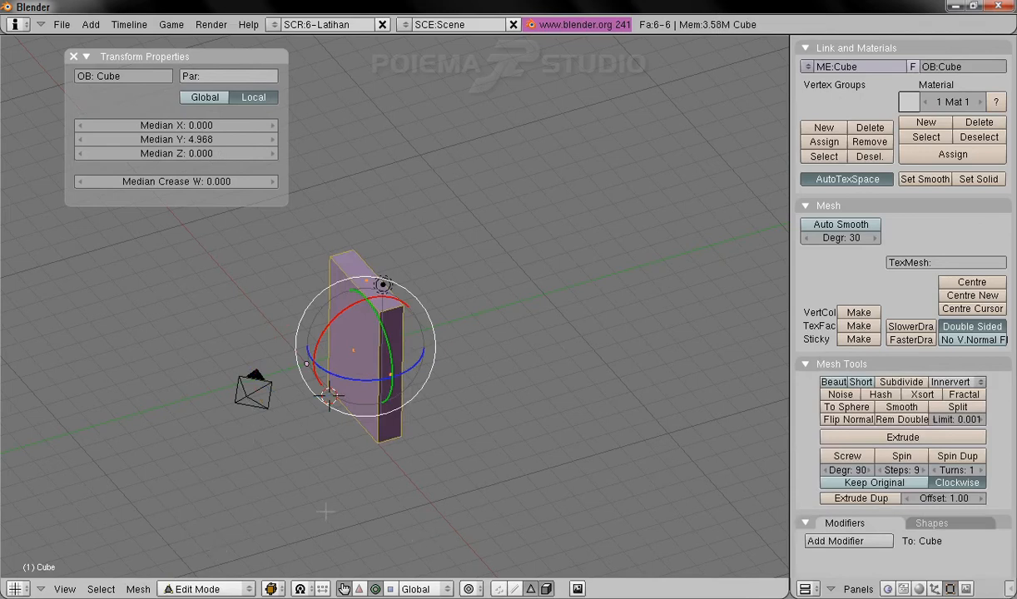
middle_click_drag(386, 502, 350, 374)
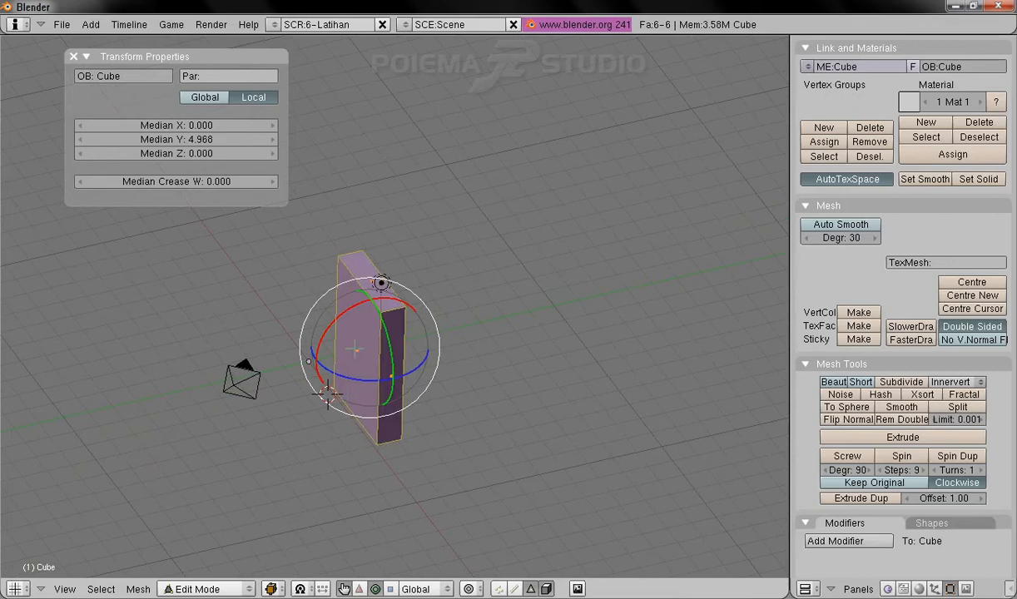
right_click(337, 403)
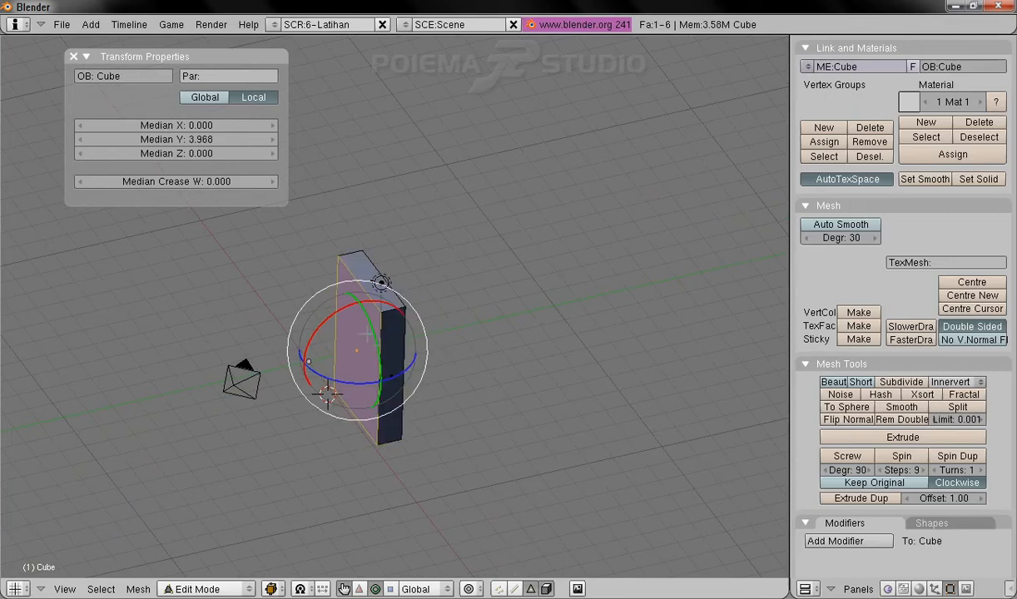
key("a")
key("a")
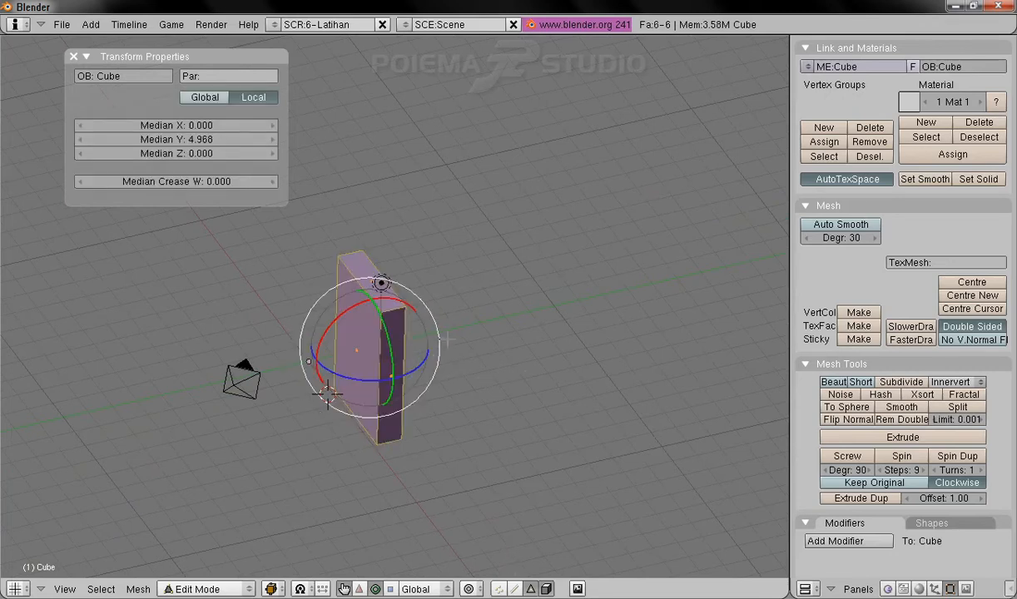
mouse_move(409, 412)
middle_mouse_down()
mouse_move(458, 402)
mouse_move(407, 408)
middle_mouse_up()
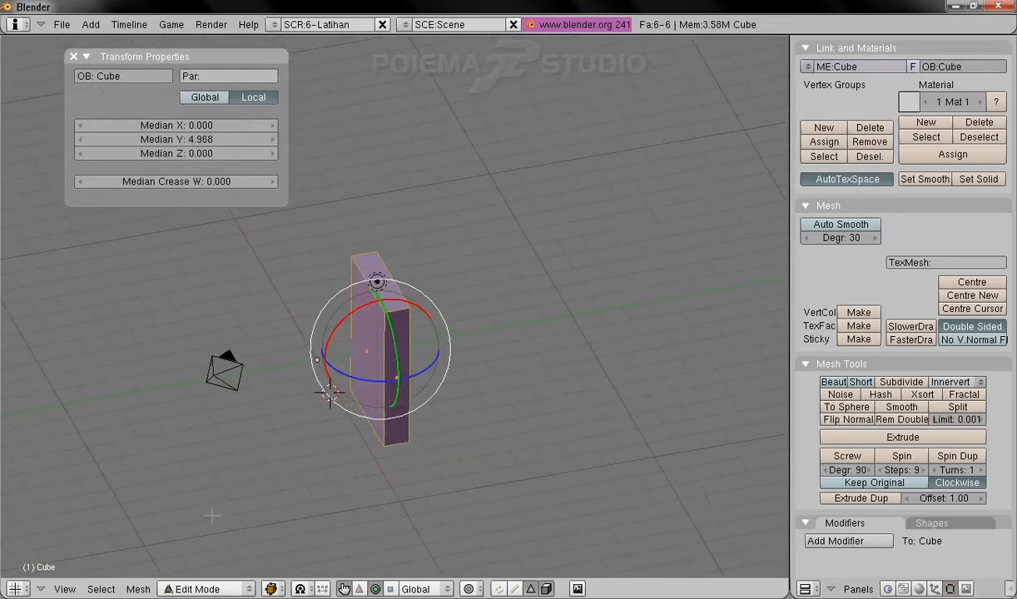
left_click(138, 589)
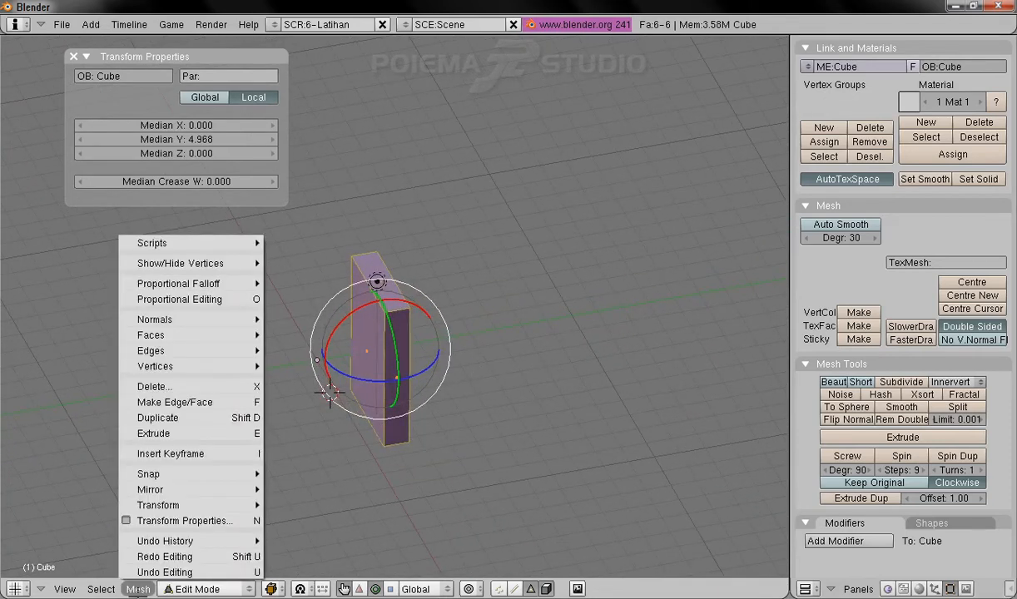
mouse_move(192, 474)
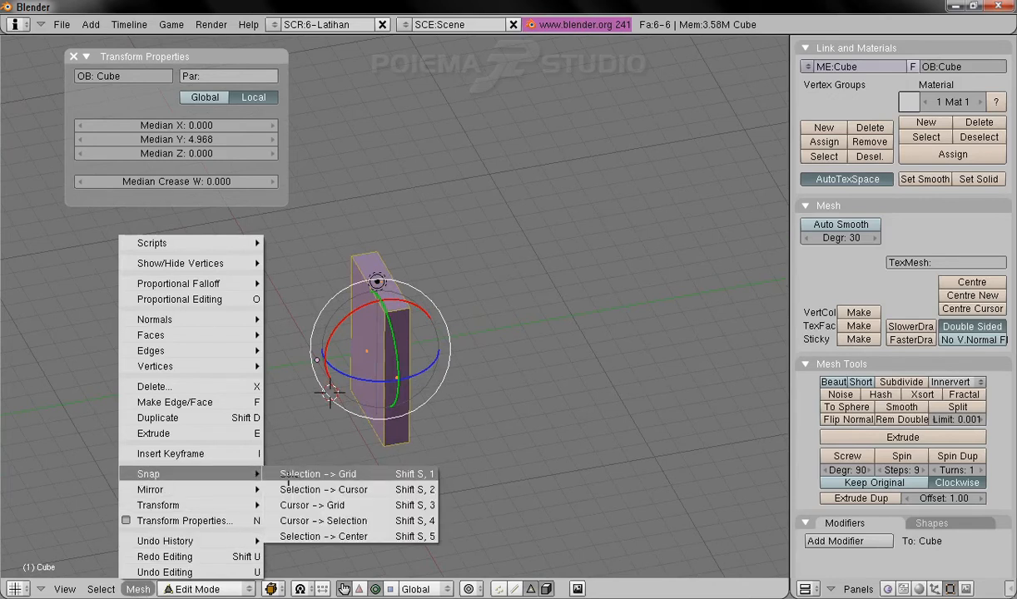
left_click(391, 519)
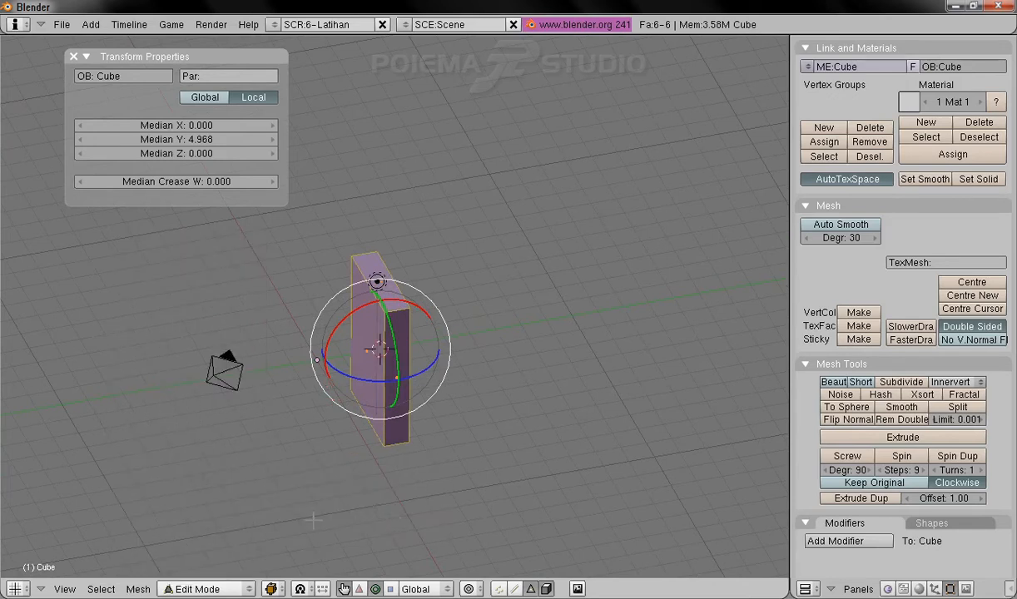
- Return to Object Mode and move the cube's origin to the 3D cursor with Centre Cursor
left_click(196, 589)
left_click(250, 513)
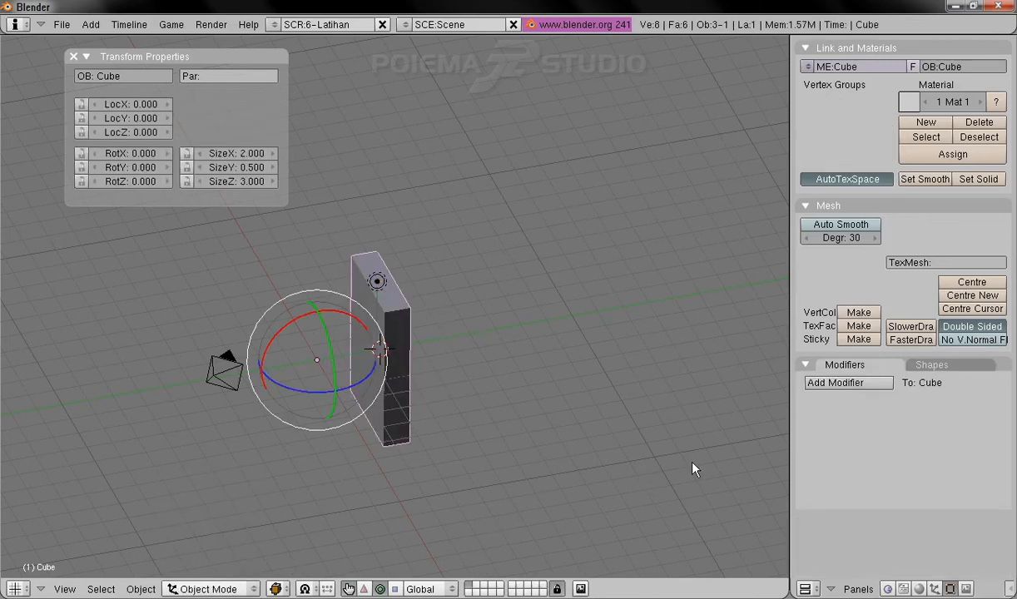
left_click(970, 309)
middle_click_drag(259, 478, 322, 461)
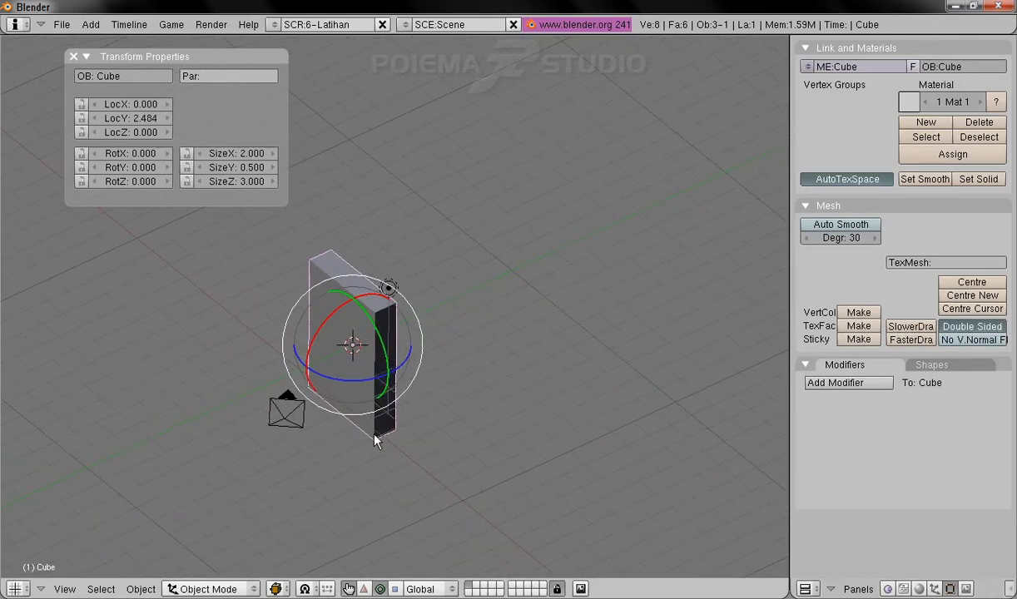
- In Edit Mode, use the translate manipulator to move the whole mesh to a median of about X 2.26 and Y 18.23
left_click(210, 587)
left_click(201, 551)
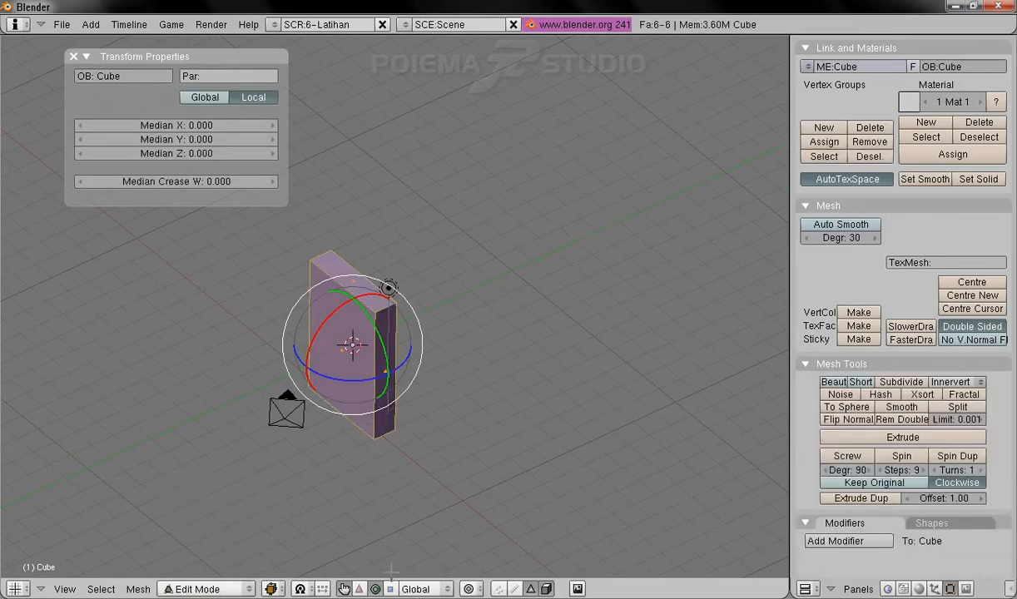
left_click(360, 588)
left_click_drag(396, 326, 587, 233)
left_click_drag(581, 286, 655, 348)
- Return to Object Mode and shift the cube's origin to the displaced mesh's centre with Centre New
left_click(208, 589)
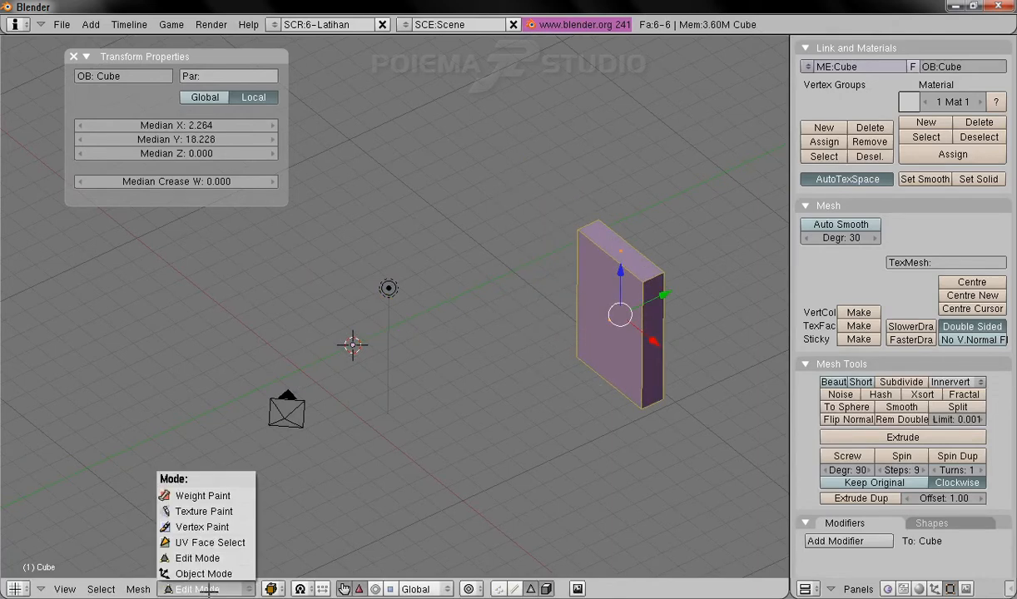
left_click(200, 574)
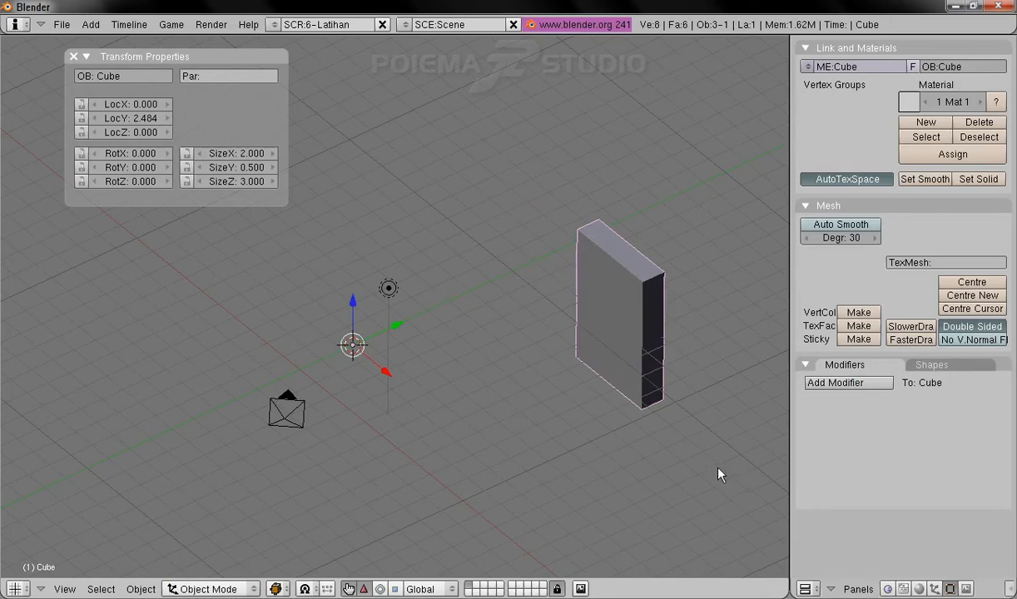
left_click(968, 297)
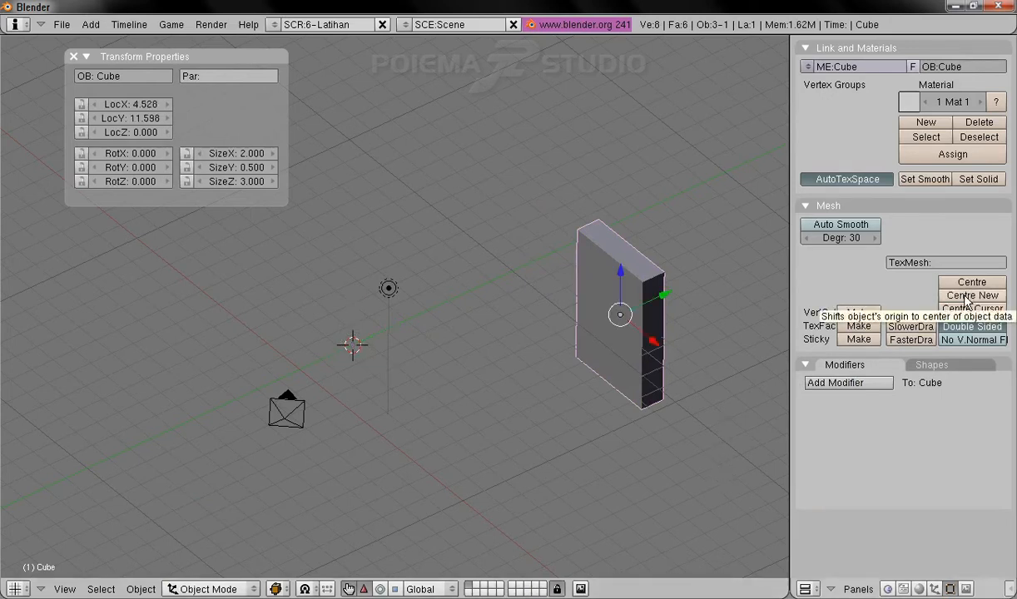
- Set the cube's LocX and LocY to 0
left_click(135, 106)
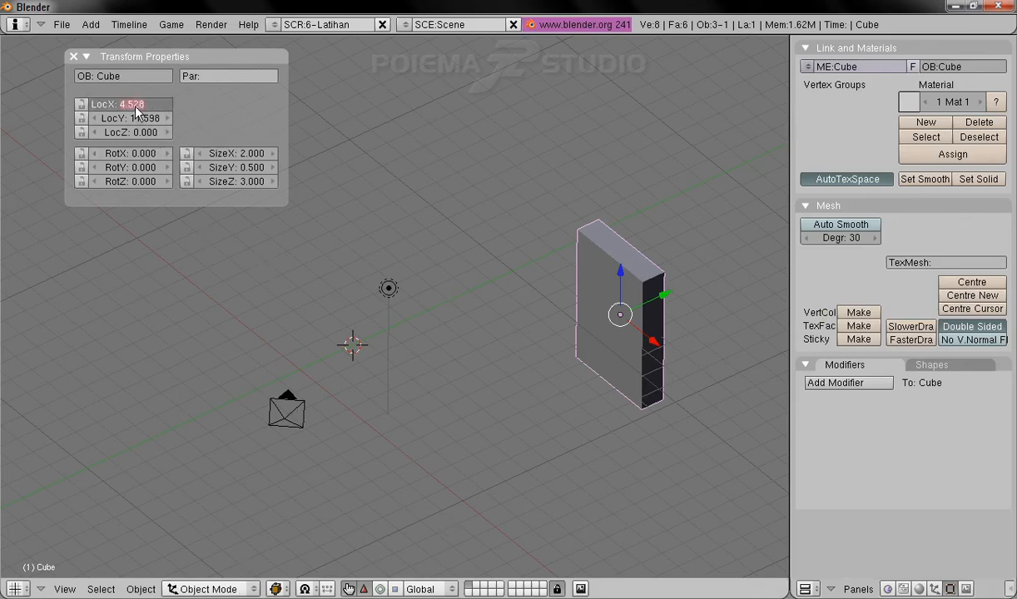
type("0")
key("Tab")
type("0")
key("Return")
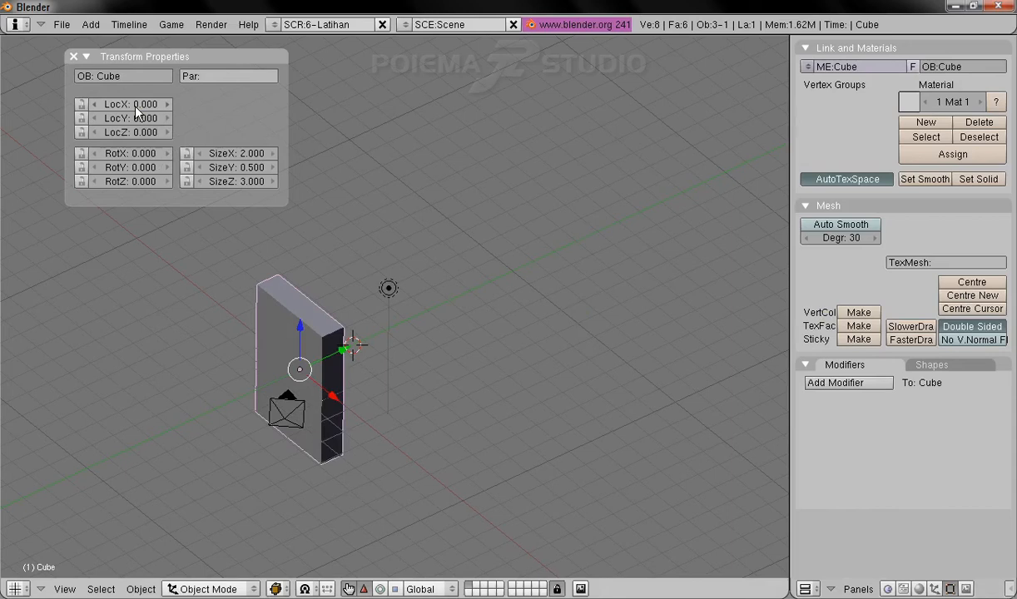
- In Edit Mode, move the whole mesh away from the cube's origin to a median of about X 2, Y 22.7 and Z 1.3
left_click(208, 589)
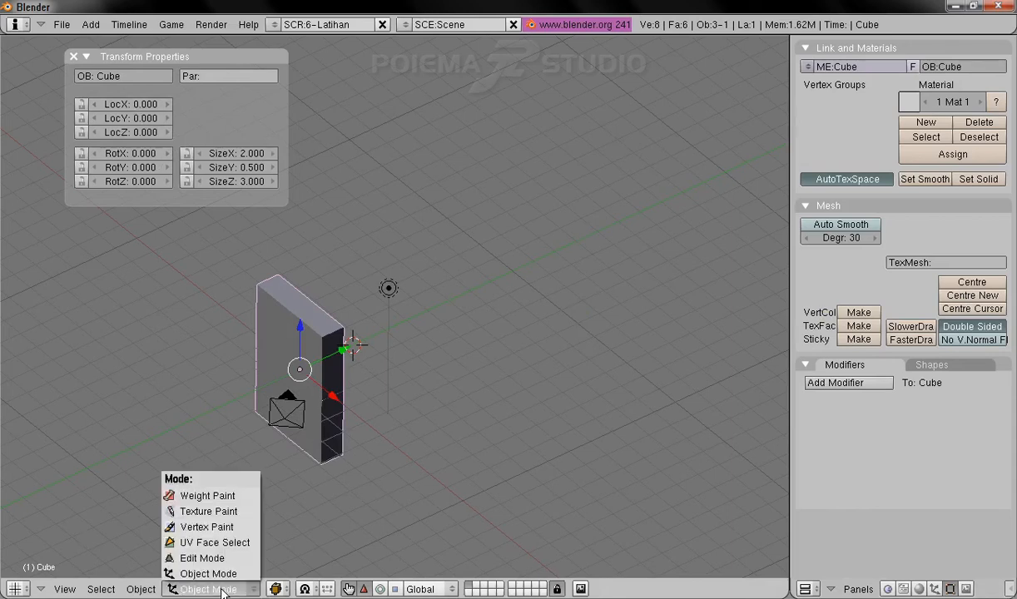
left_click(210, 552)
key("g")
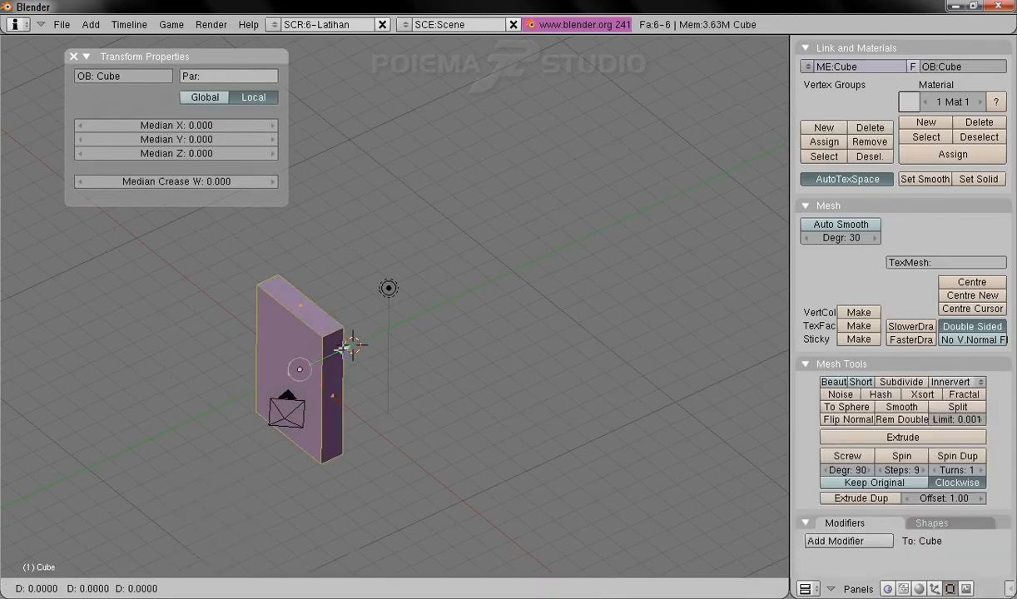
key("y")
left_click(496, 318)
key("g")
key("x")
left_click(566, 358)
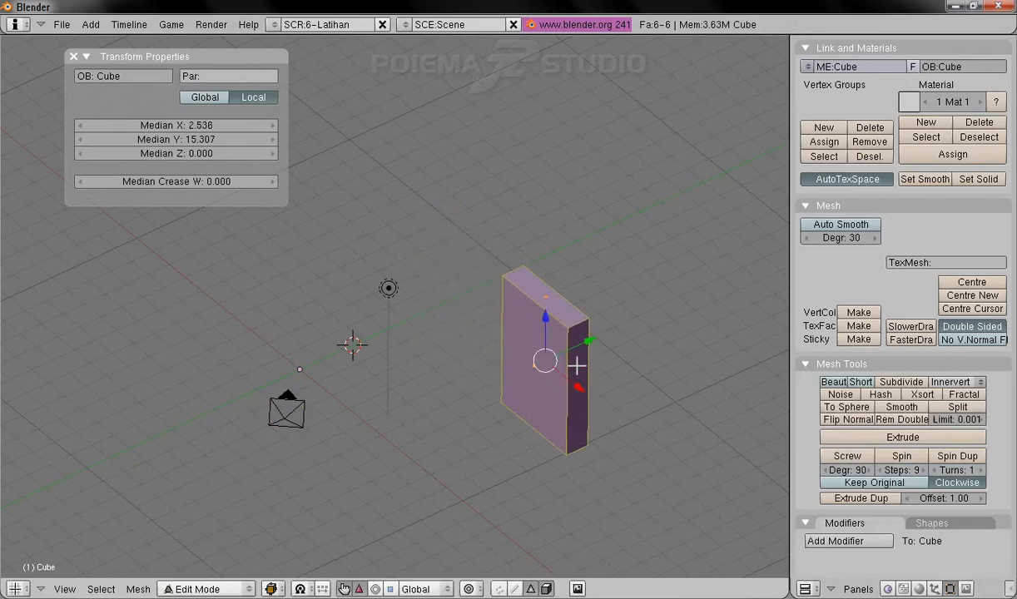
key("g")
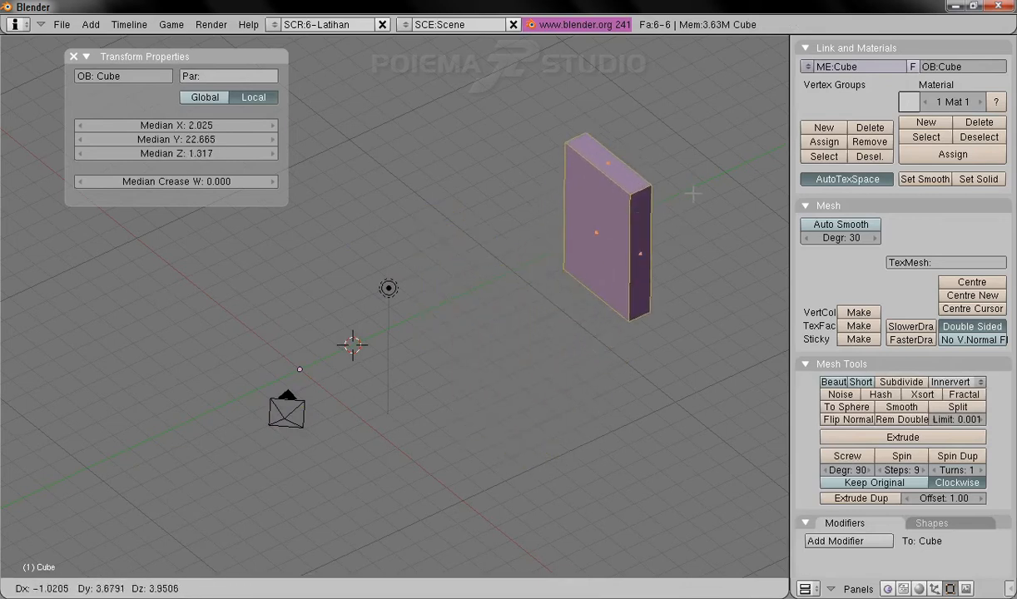
left_click(660, 177)
- Return to Object Mode and bring the displaced mesh back onto the cube's origin with Centre
left_click(194, 590)
left_click(203, 575)
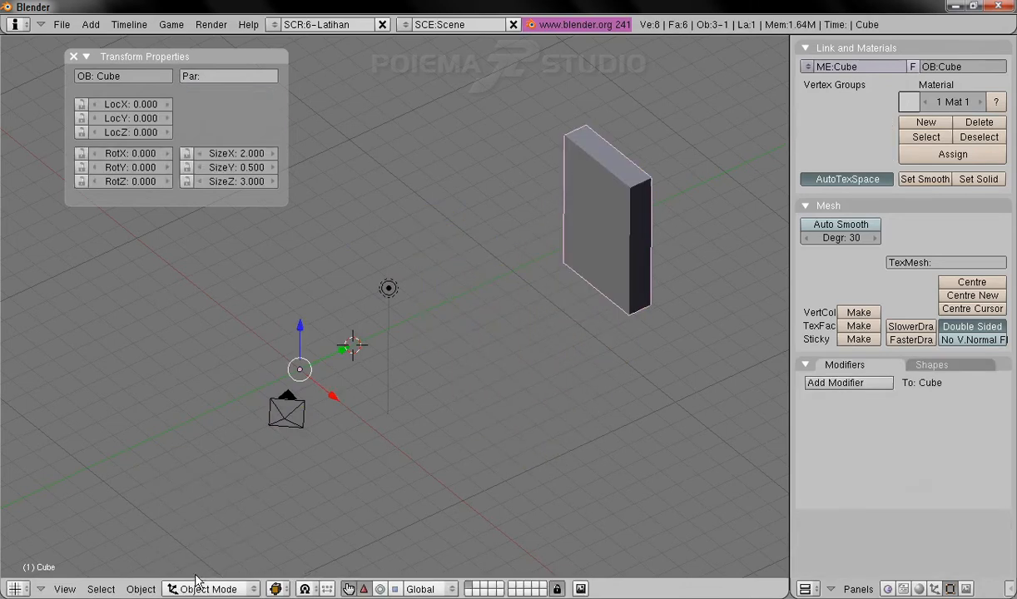
left_click(971, 283)
- Inspect the recentred cube from several angles and switch the 3D view to Top
middle_click_drag(542, 533, 443, 483)
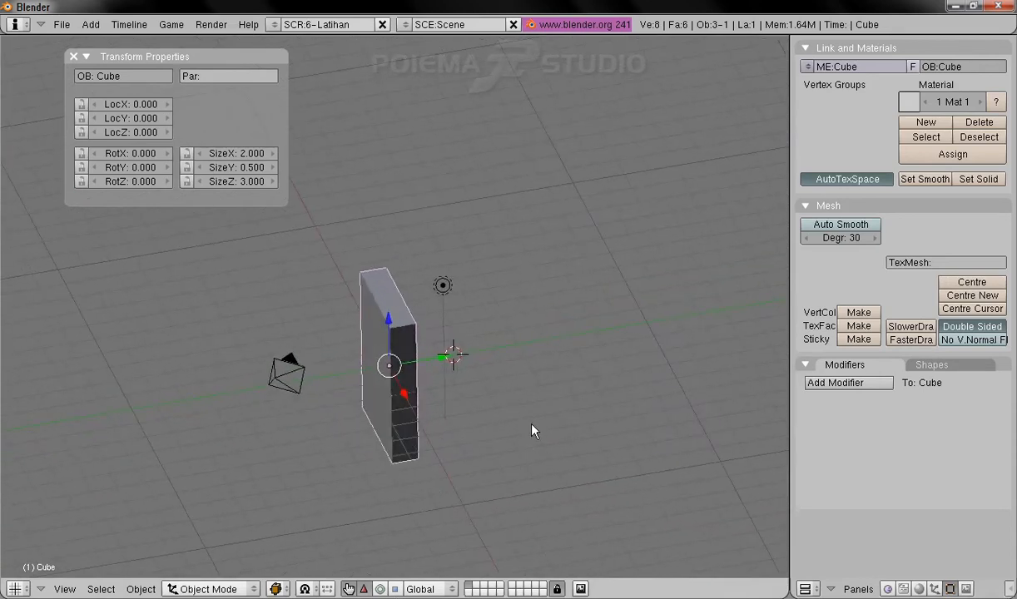
middle_click_drag(306, 404, 371, 443)
middle_click_drag(417, 366, 468, 393)
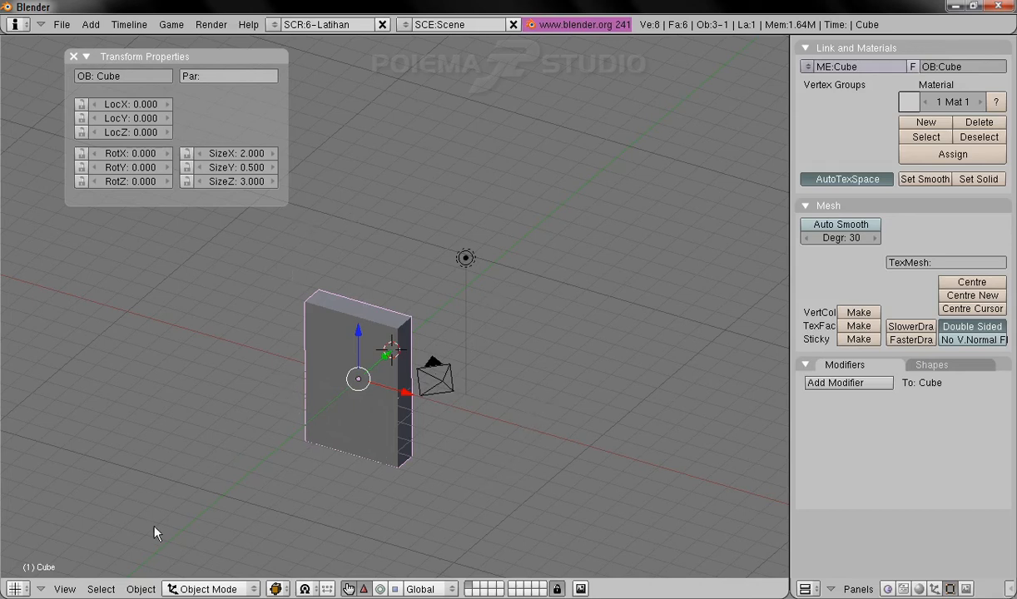
left_click(64, 590)
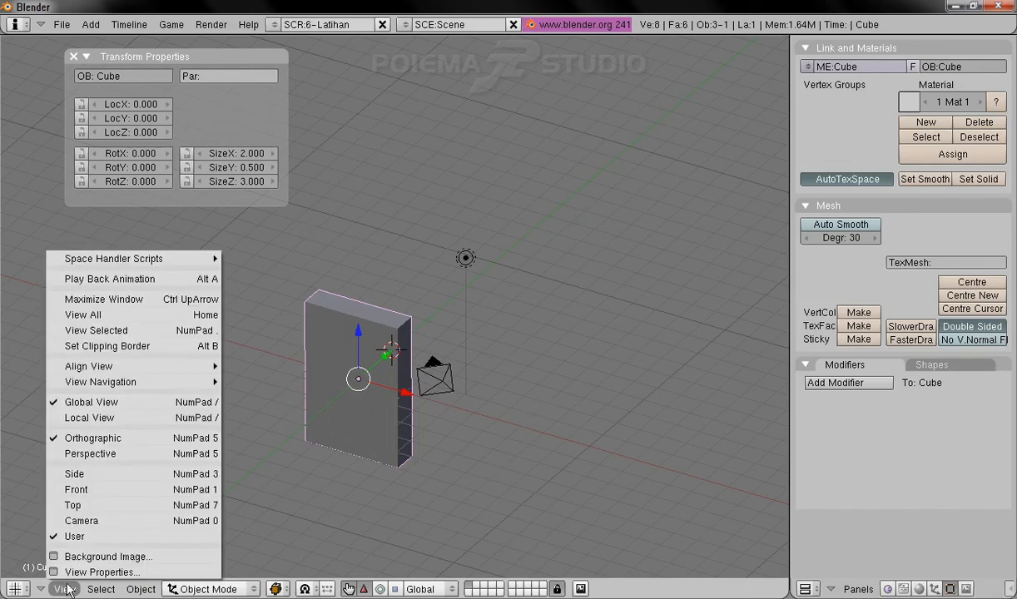
left_click(97, 508)
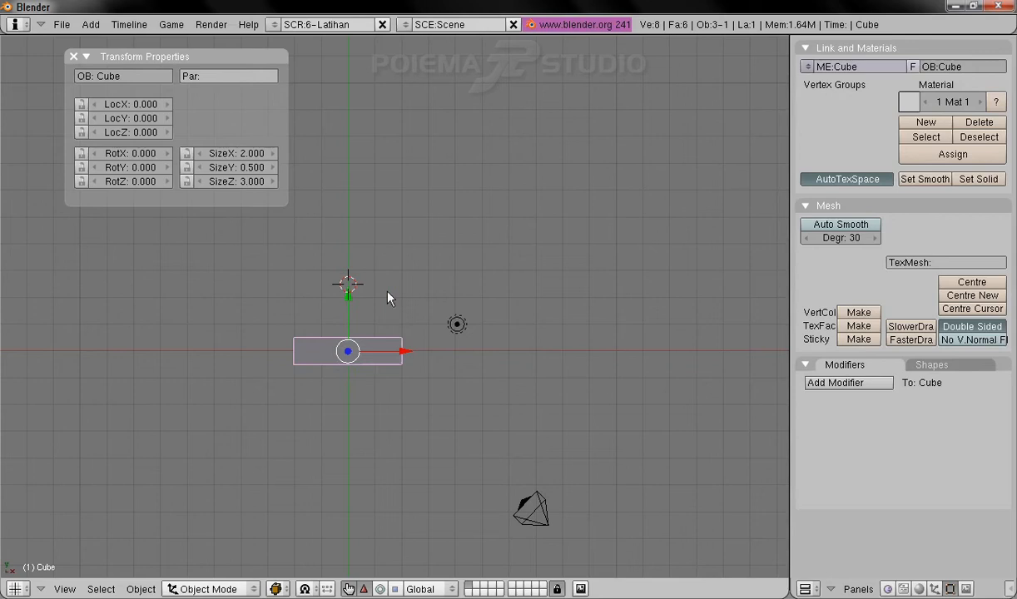
middle_click_drag(347, 444, 458, 443, "shift")
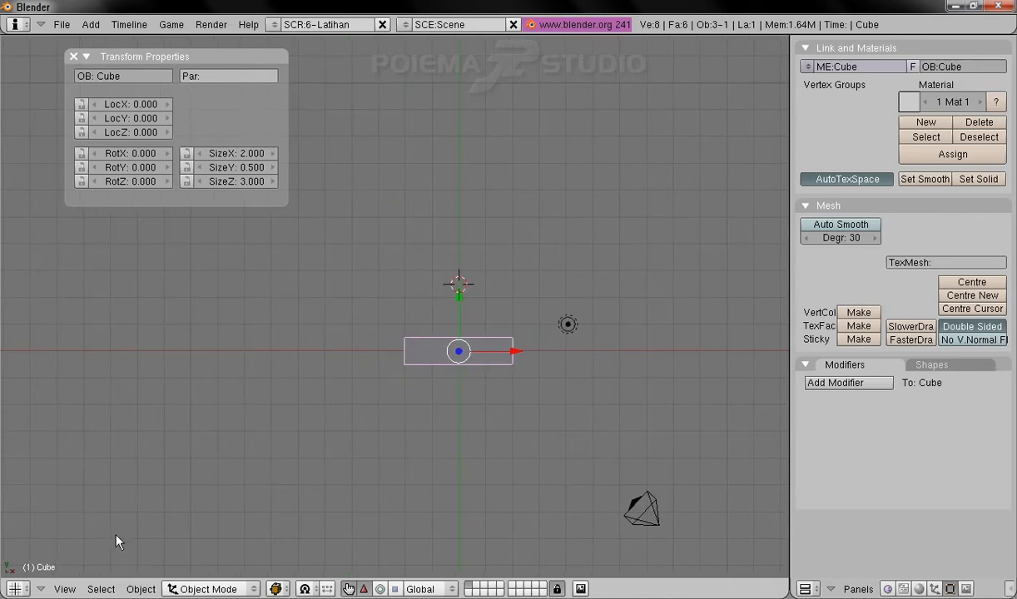
- Set the 3D cursor's Y coordinate to 0 in View Properties and close the properties
left_click(61, 589)
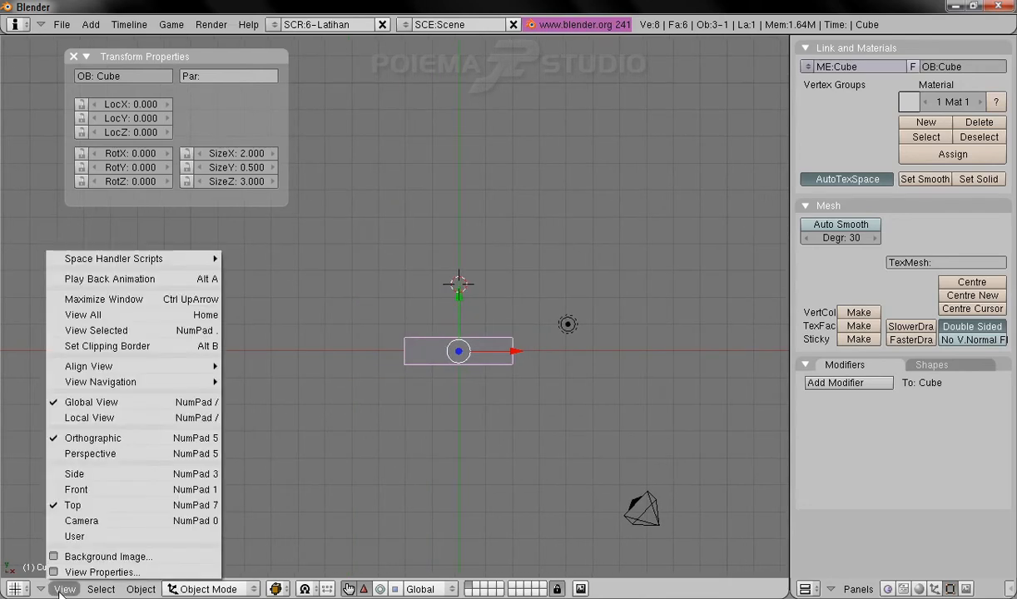
left_click(100, 572)
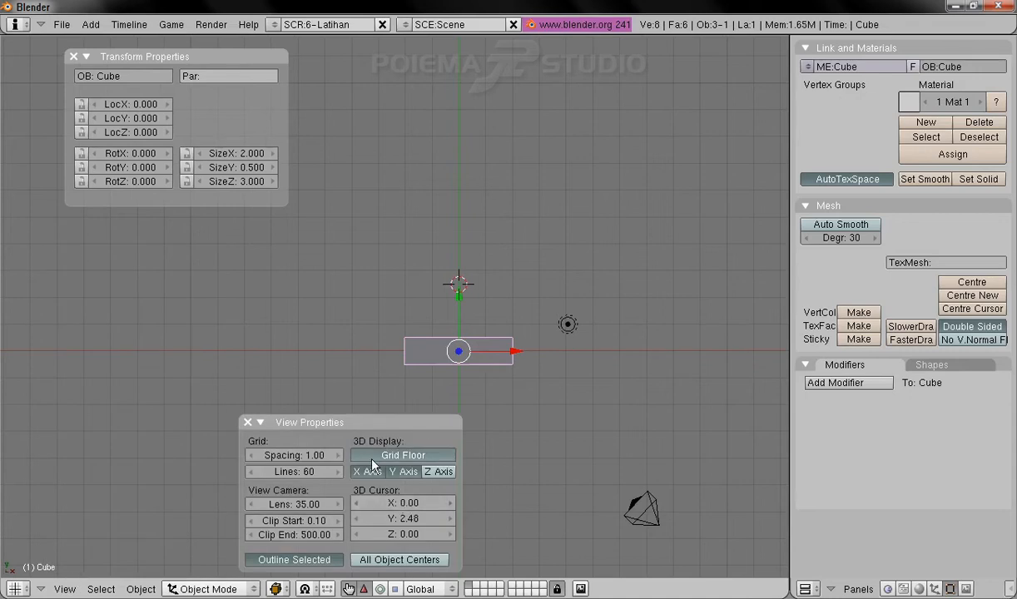
left_click_drag(365, 429, 273, 355)
left_click(305, 432)
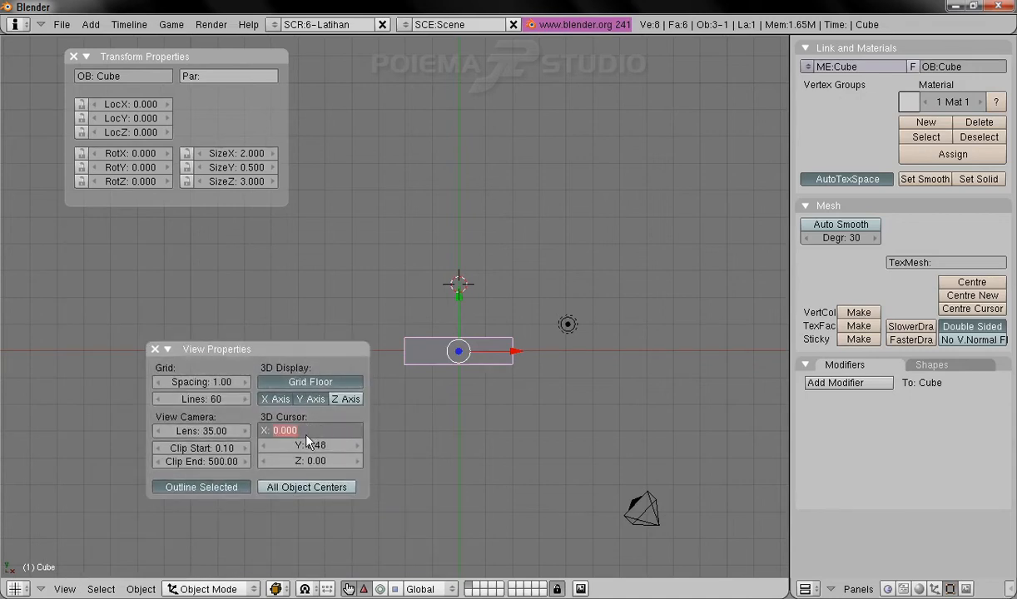
key("Tab")
type("0")
key("Tab")
key("Return")
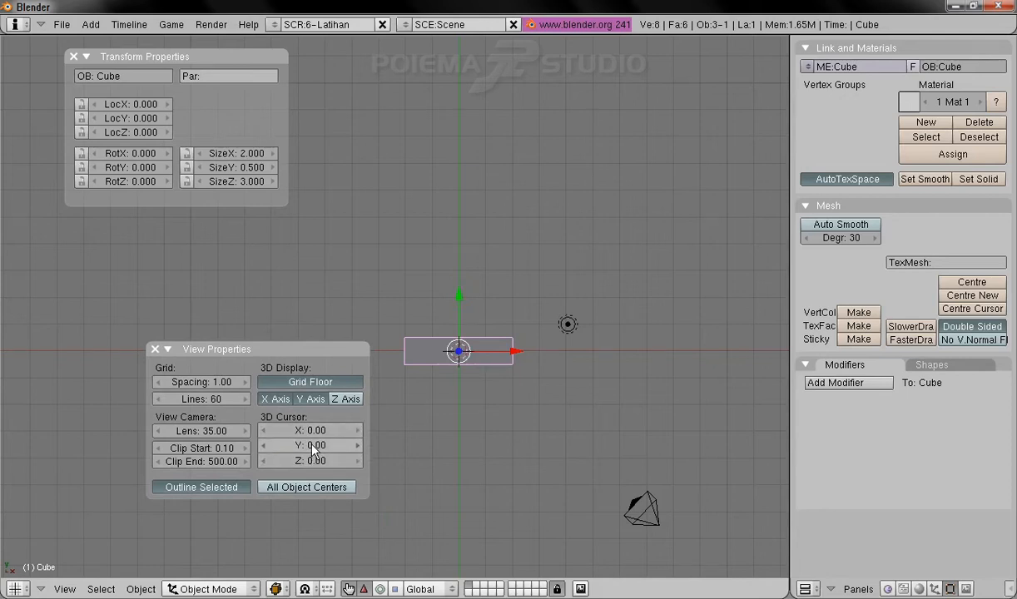
left_click(154, 350)
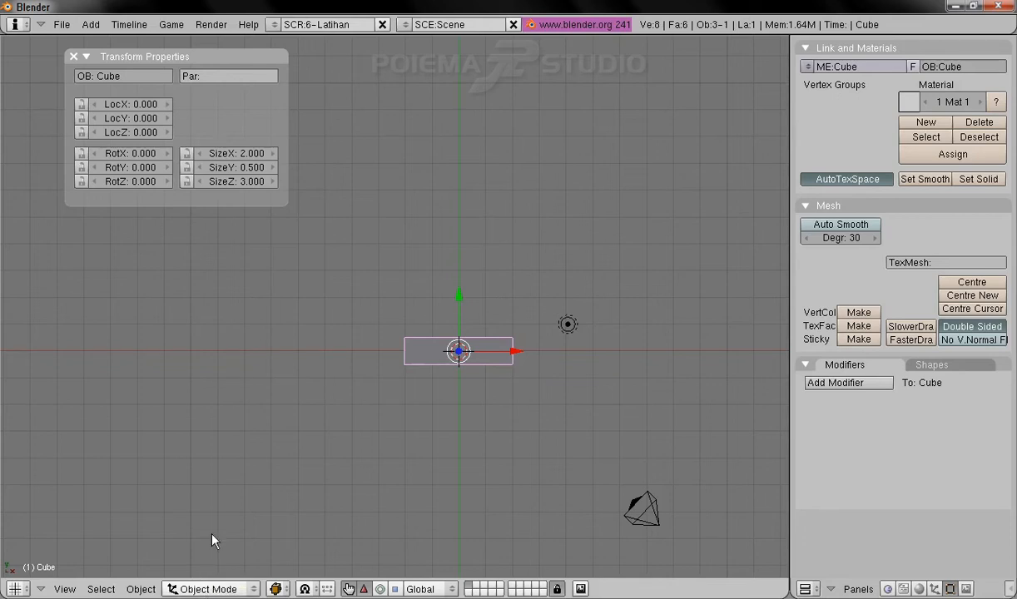
- Add a UVsphere mesh with 32 segments at the 3D cursor and return to Object Mode
left_click(90, 24)
mouse_move(165, 45)
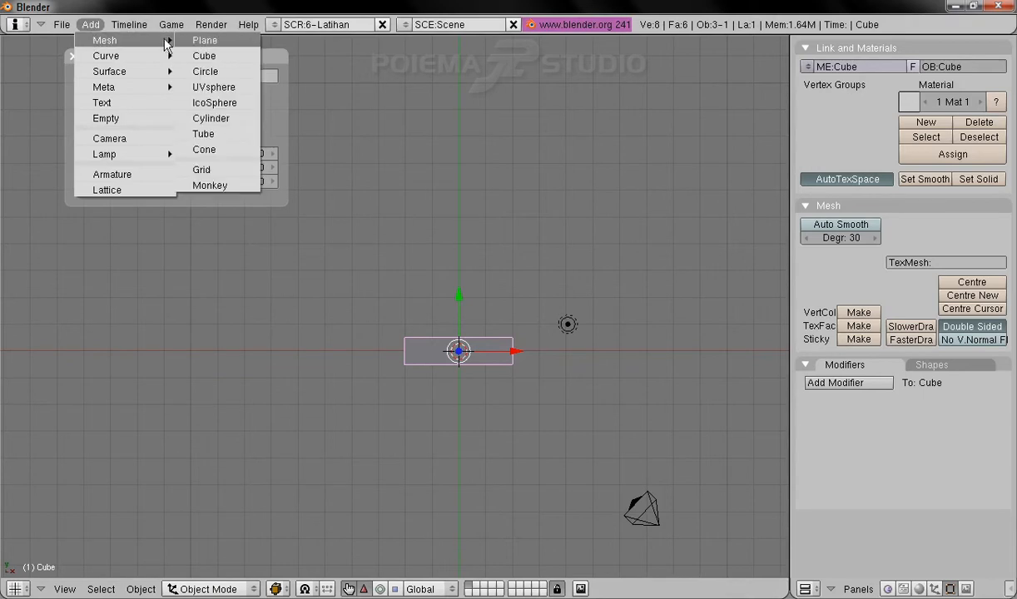
left_click(237, 92)
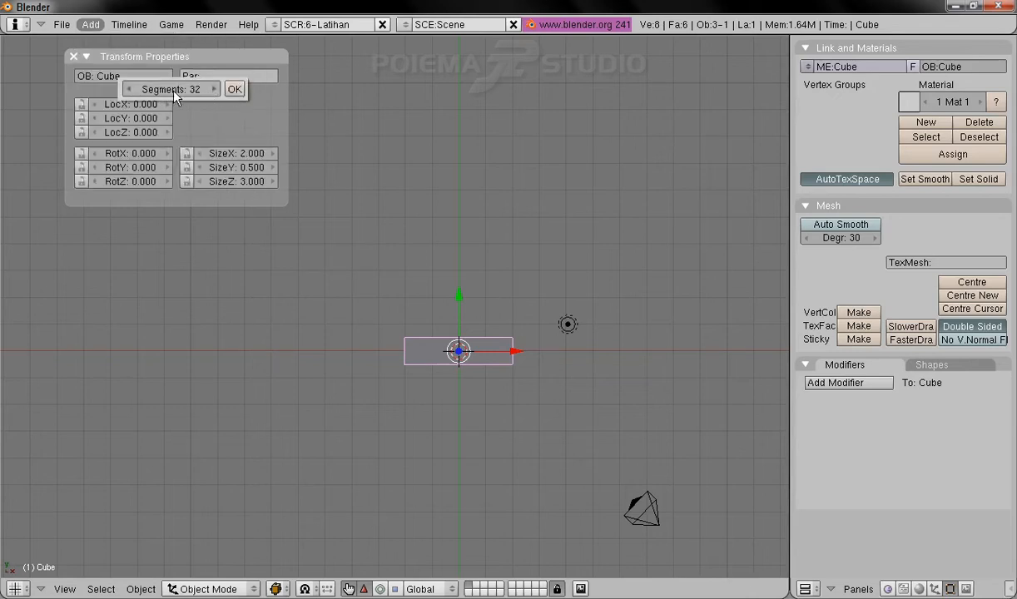
left_click(234, 88)
left_click(232, 90)
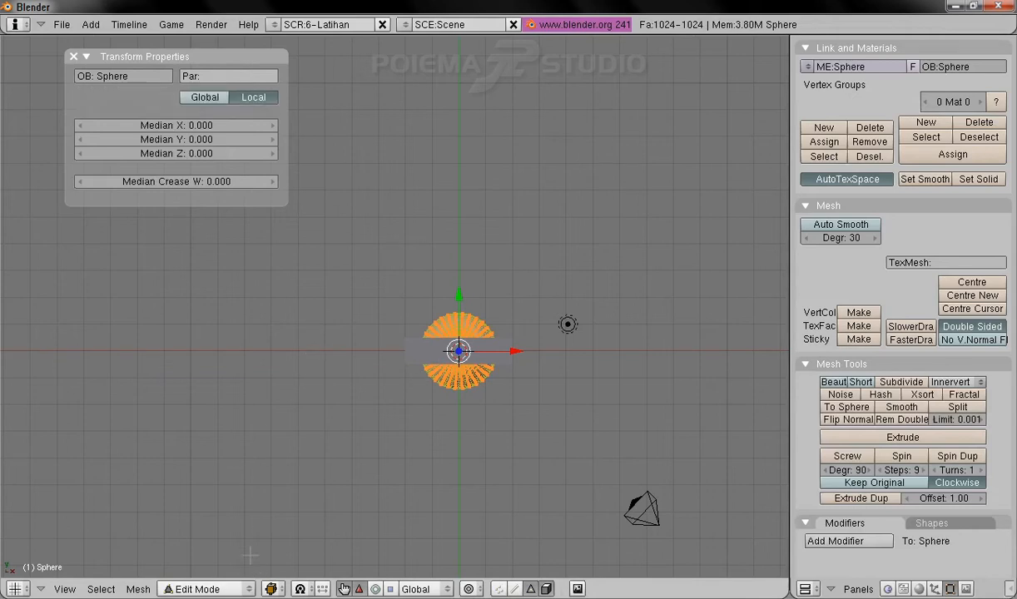
left_click(218, 574)
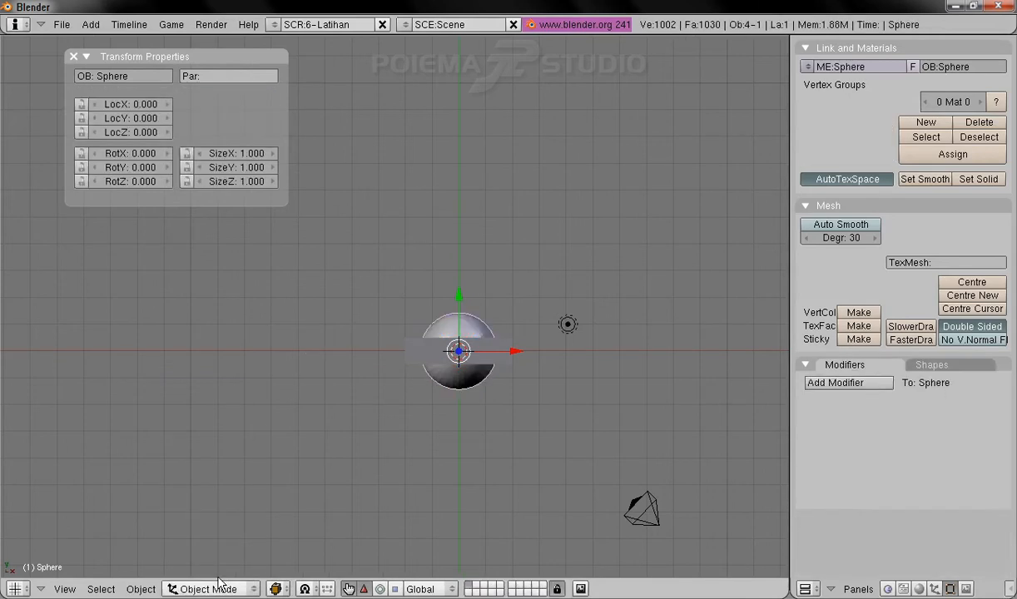
- Switch to the Front view and set the sphere's LocX to -5
middle_click_drag(479, 422, 472, 449, "shift")
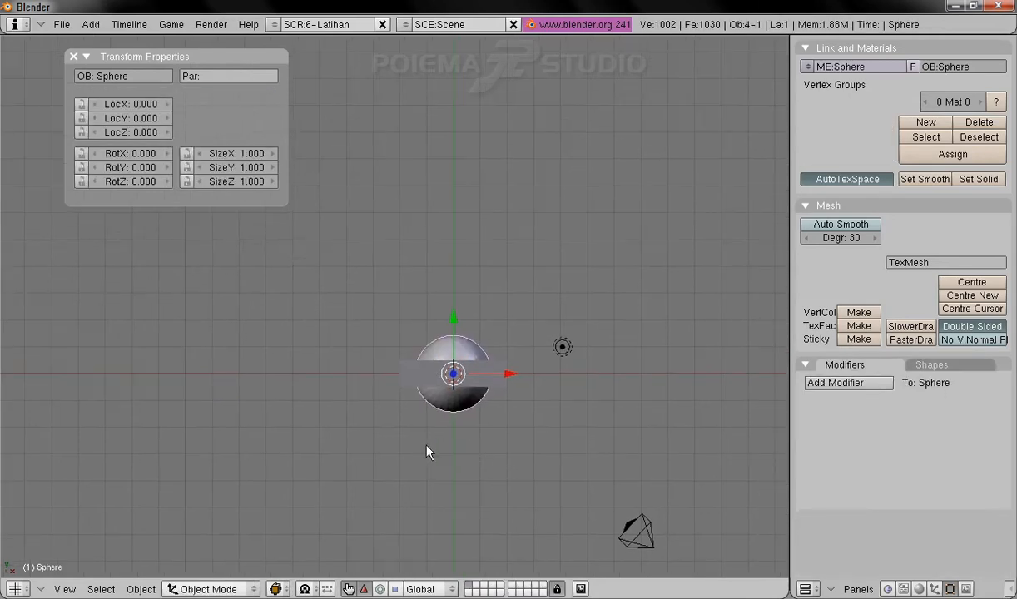
left_click(65, 590)
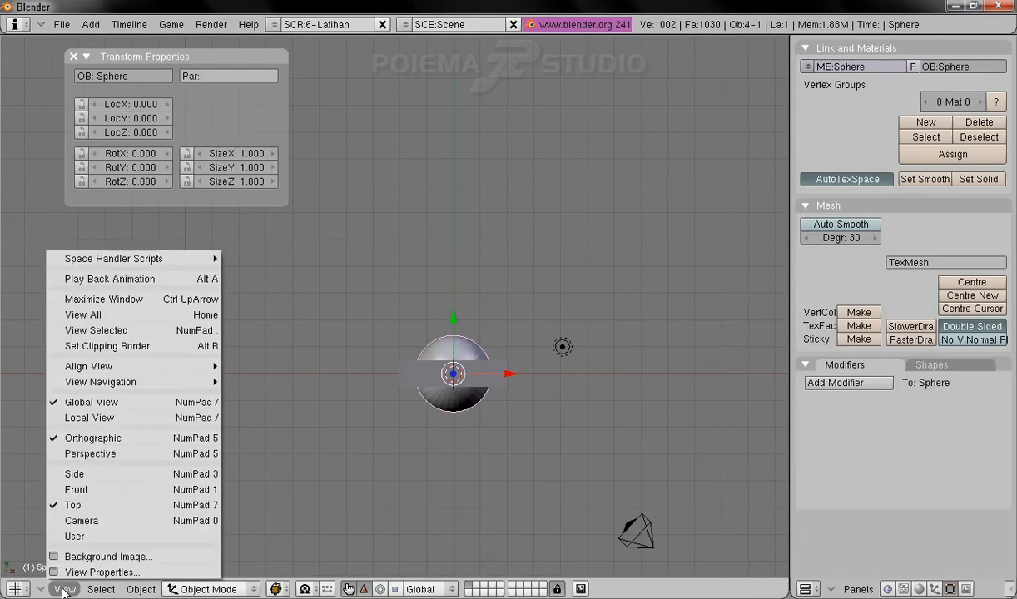
left_click(83, 489)
middle_click_drag(508, 461, 472, 470, "shift")
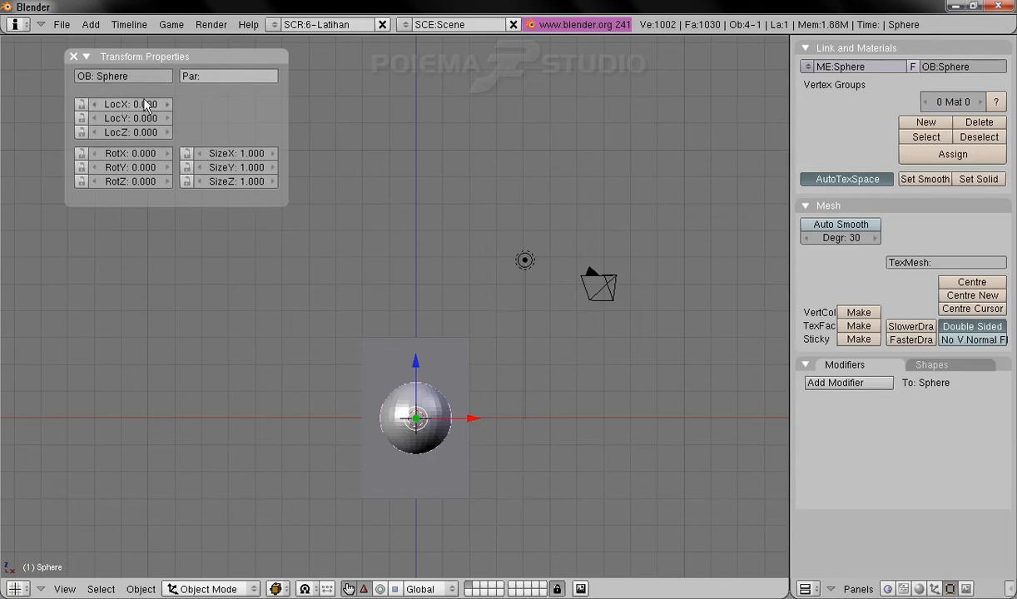
left_click(131, 109)
type("-5")
key("Return")
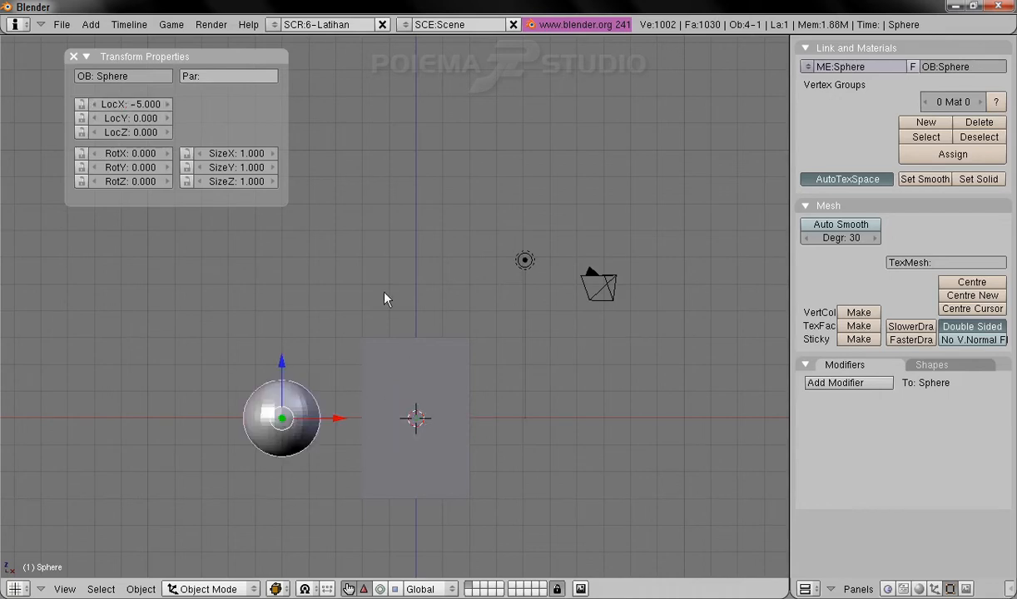
- Select the cube and the sphere, with the sphere active, and join them into one mesh object
middle_click_drag(442, 385, 475, 357, "shift")
right_click(425, 329)
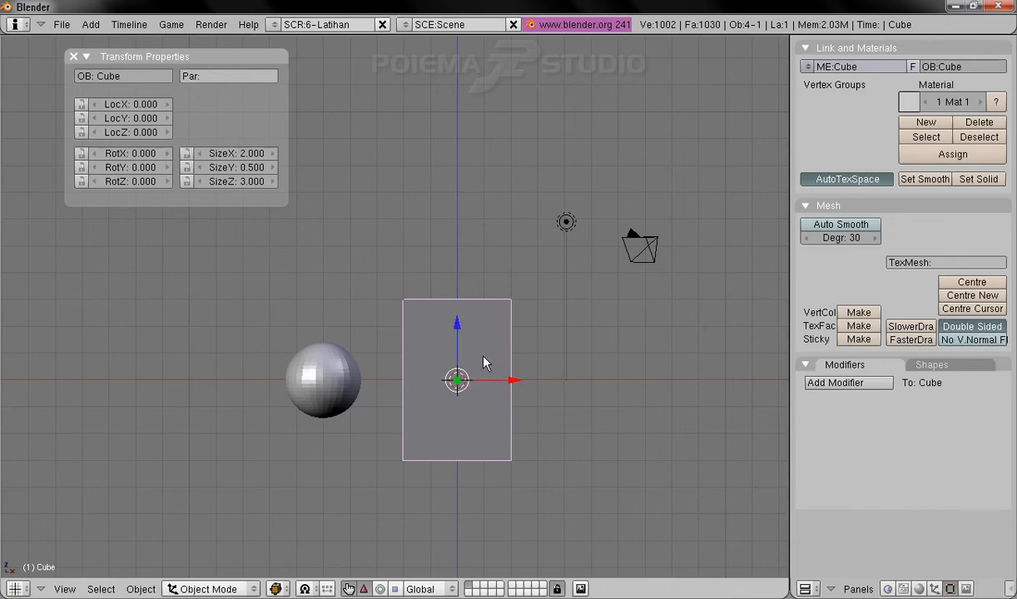
right_click(322, 370)
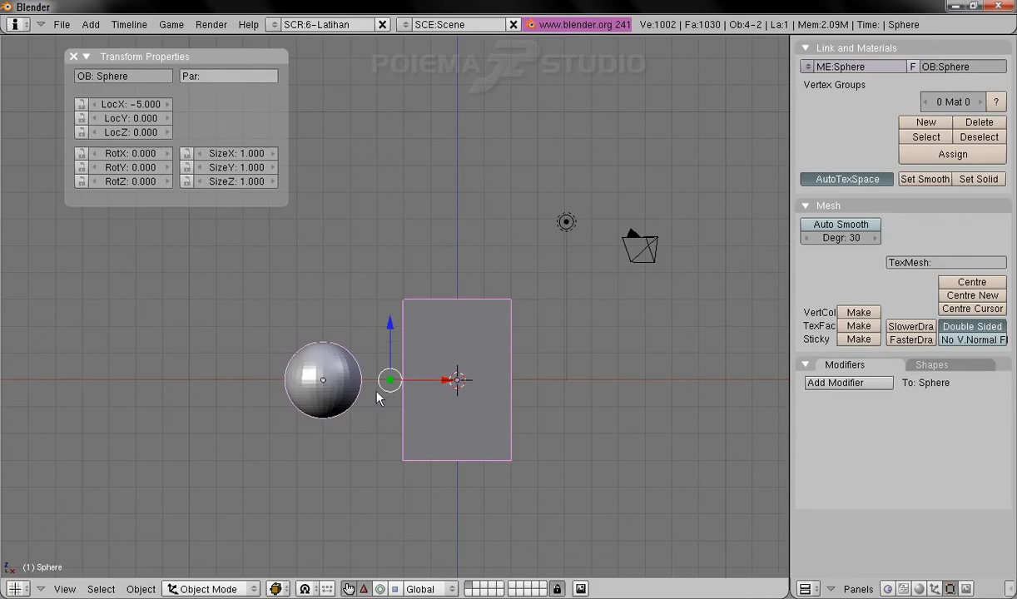
left_click(141, 589)
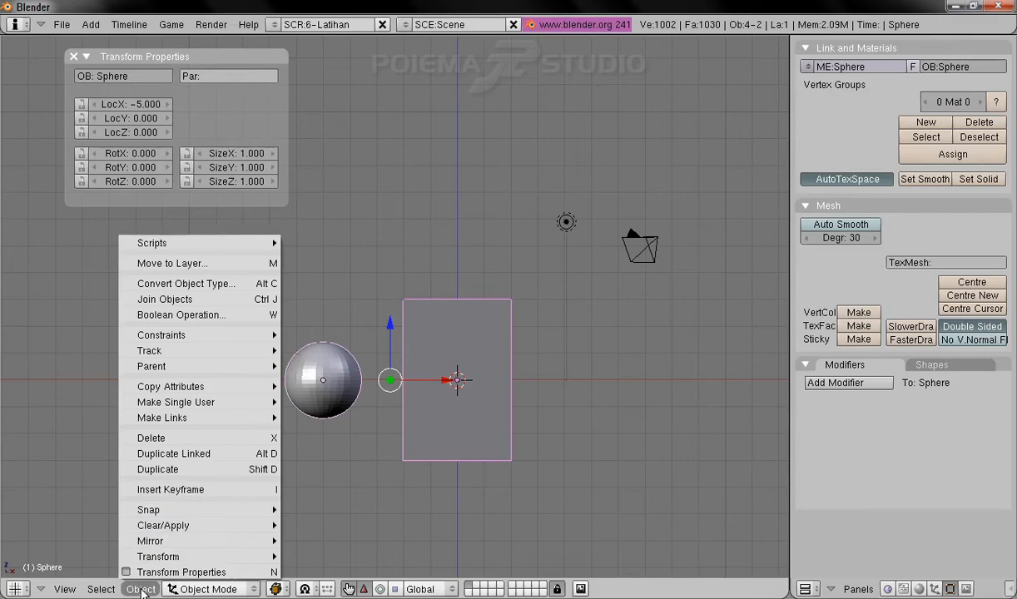
left_click(236, 300)
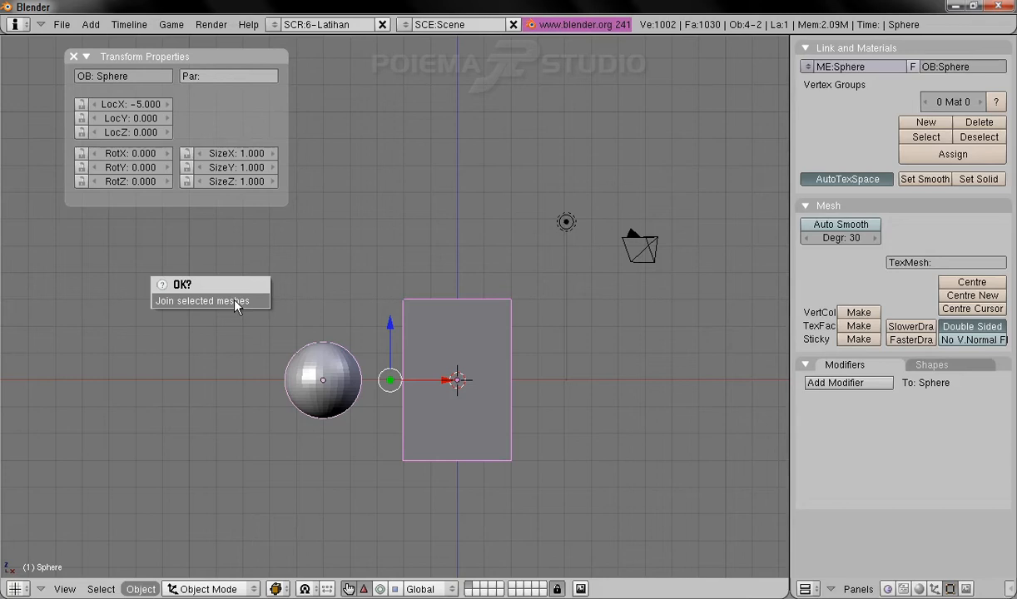
left_click(235, 301)
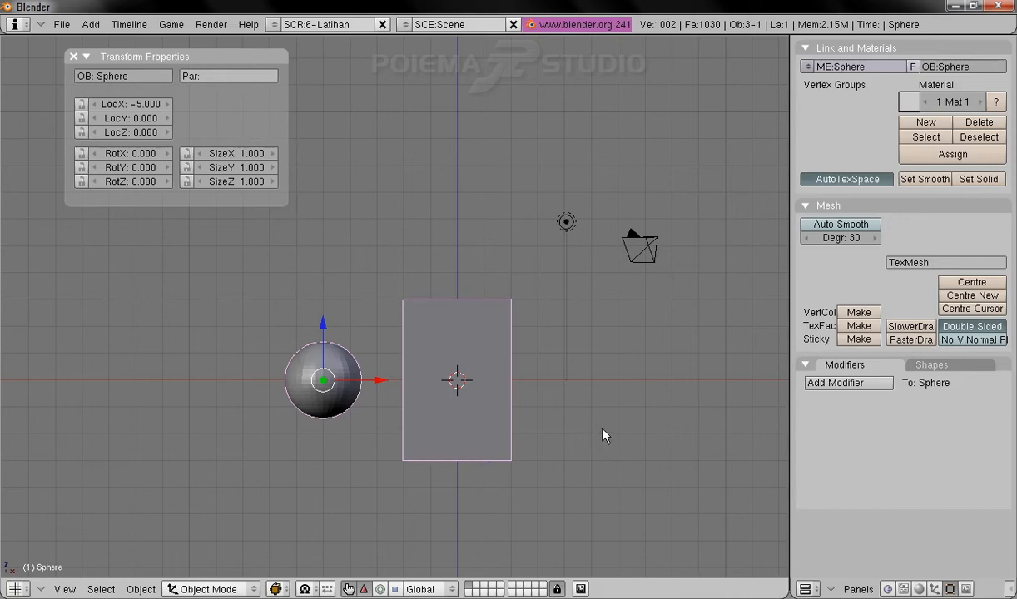
- Try rotating the joined mesh about 33 degrees around the sphere's centre, and cancel the rotation
key("a")
right_click(416, 419)
key("r")
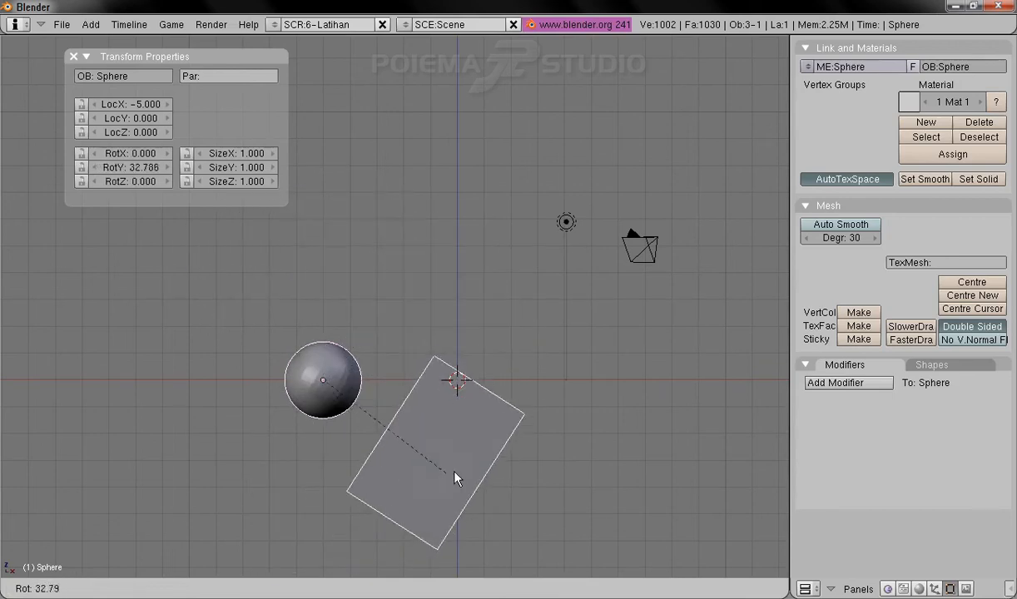
key("Escape")
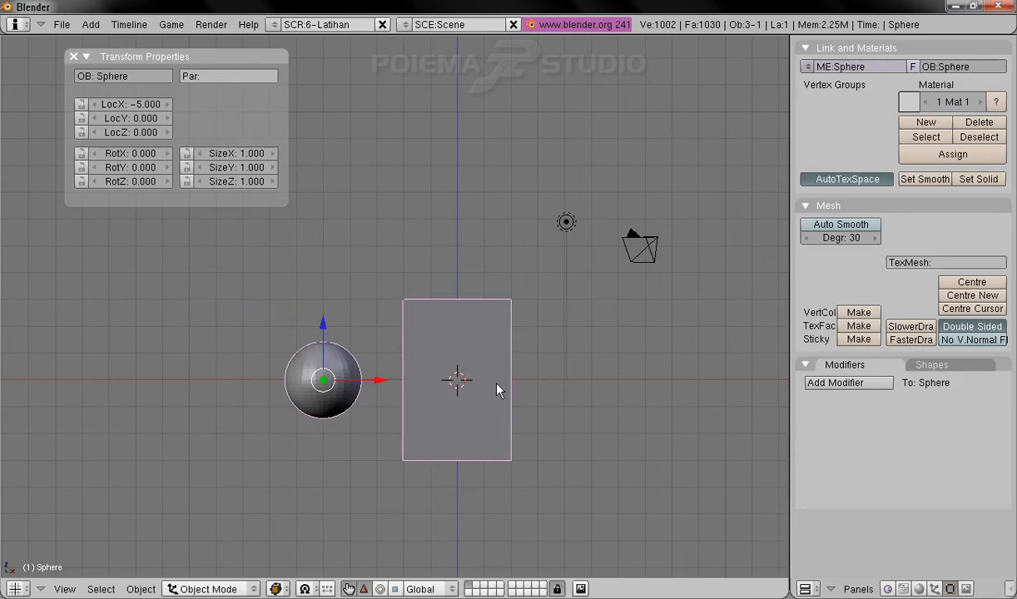
- Undo the join of the cube and the sphere
middle_click_drag(497, 385, 523, 366, "shift")
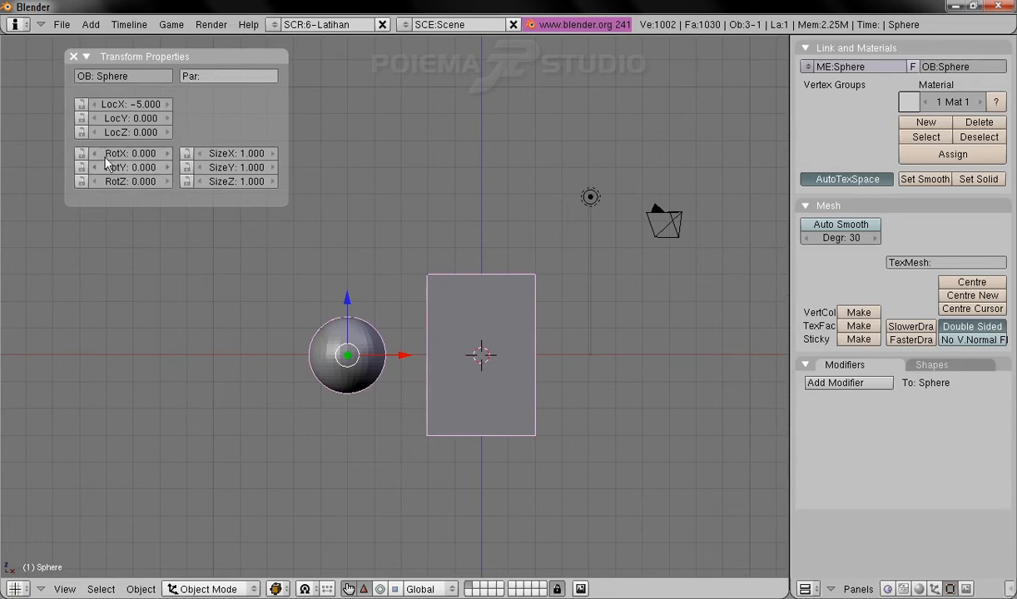
key("a")
key("a")
right_click(458, 422, "shift")
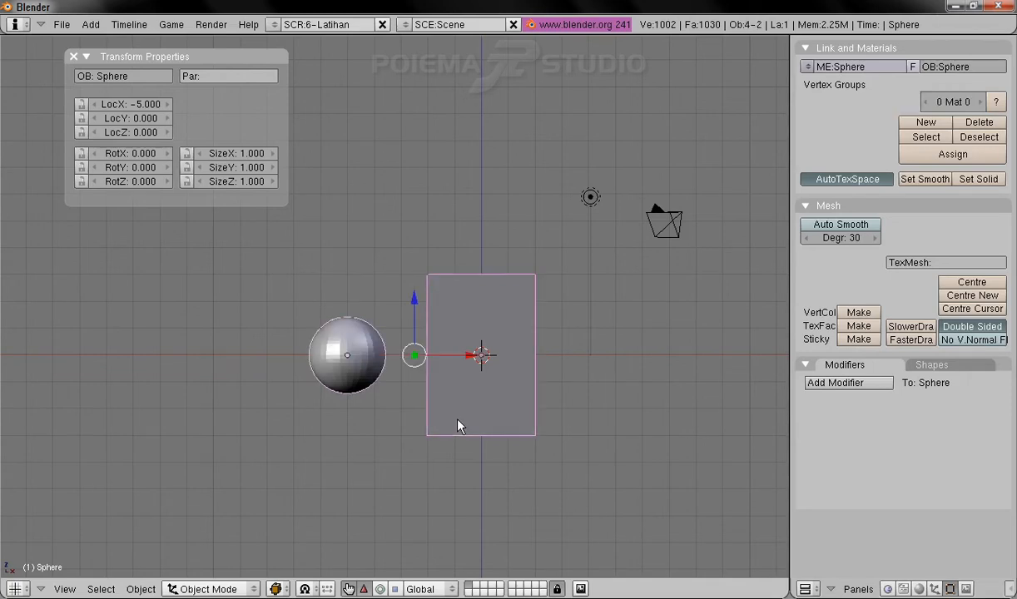
key("a")
right_click(329, 385)
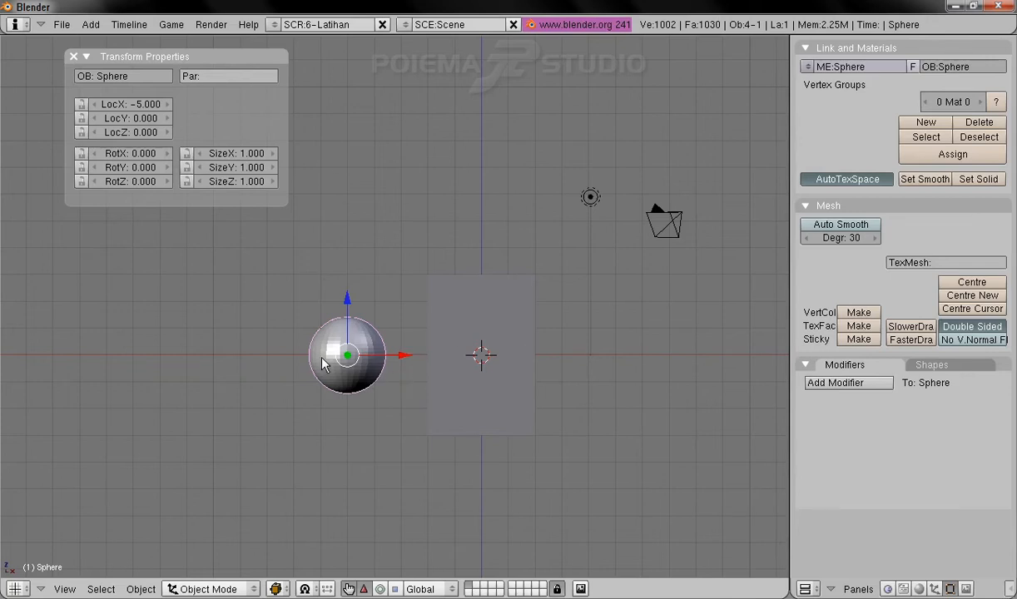
right_click(511, 323)
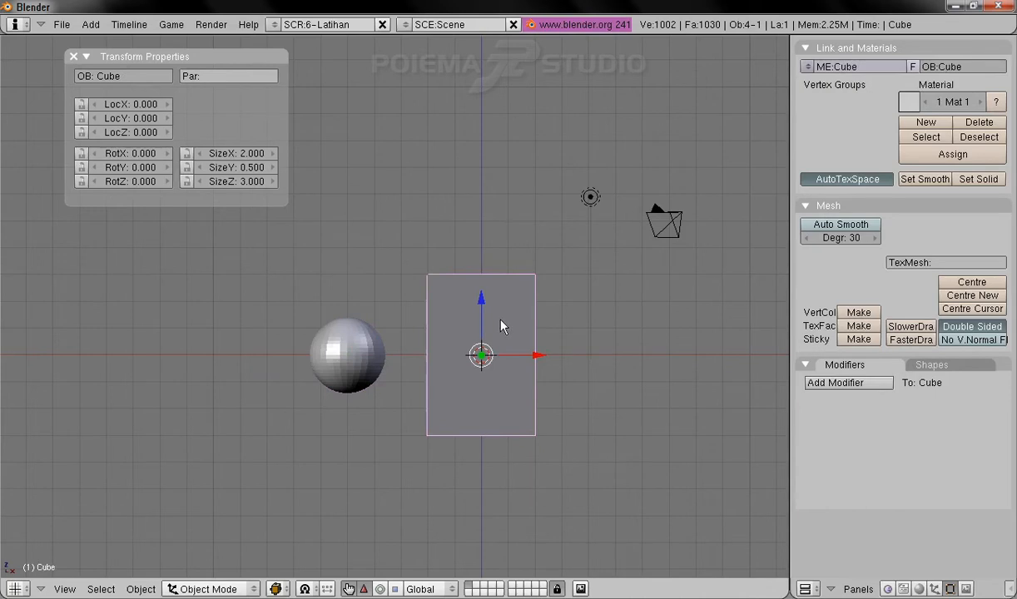
right_click(356, 350, "shift")
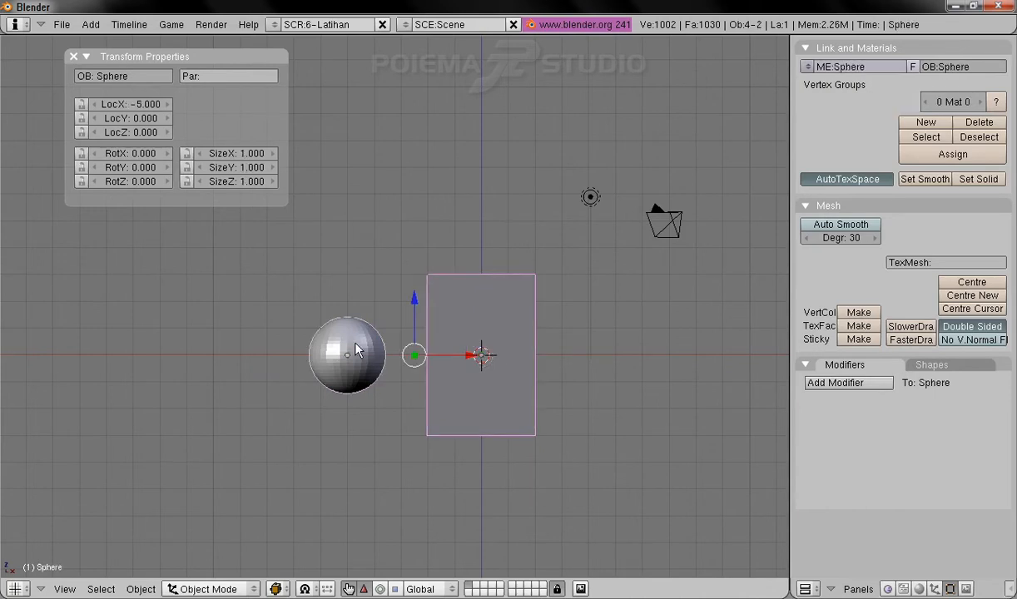
key("a")
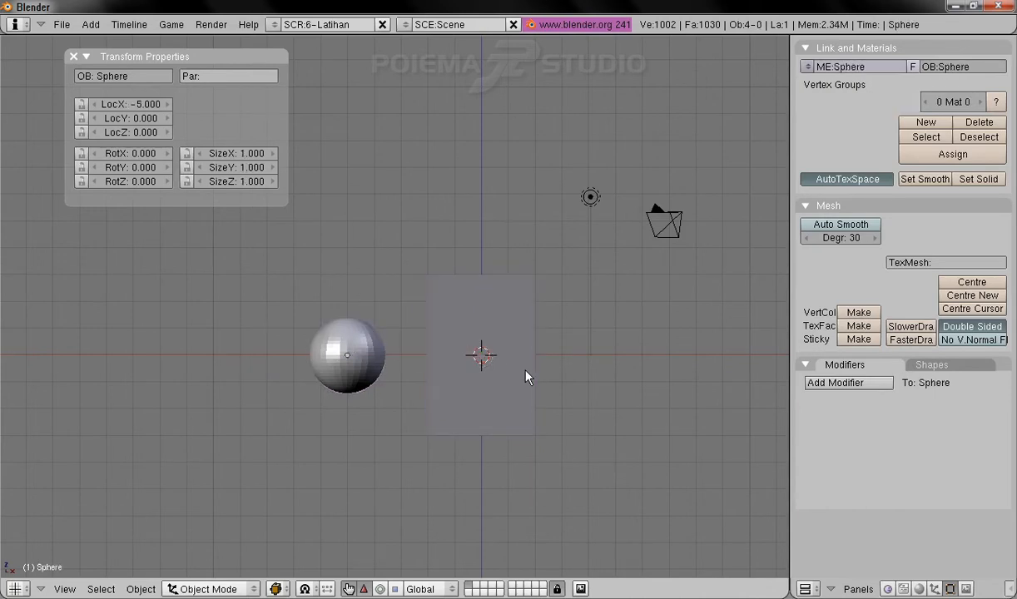
- Select the sphere and the cube, with the cube active, and join them into one mesh object
right_click(330, 376)
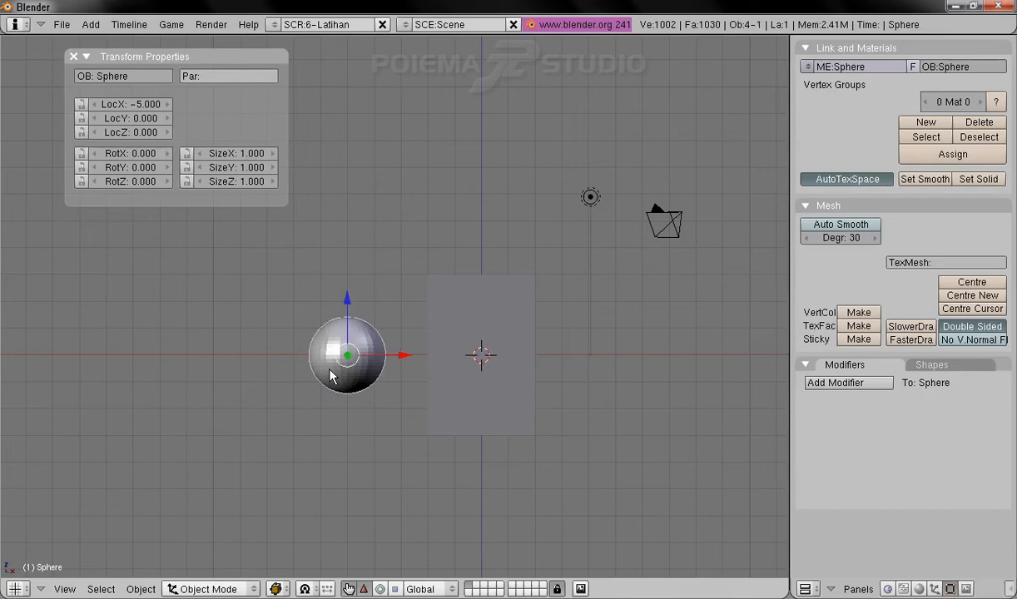
right_click(495, 397, "shift")
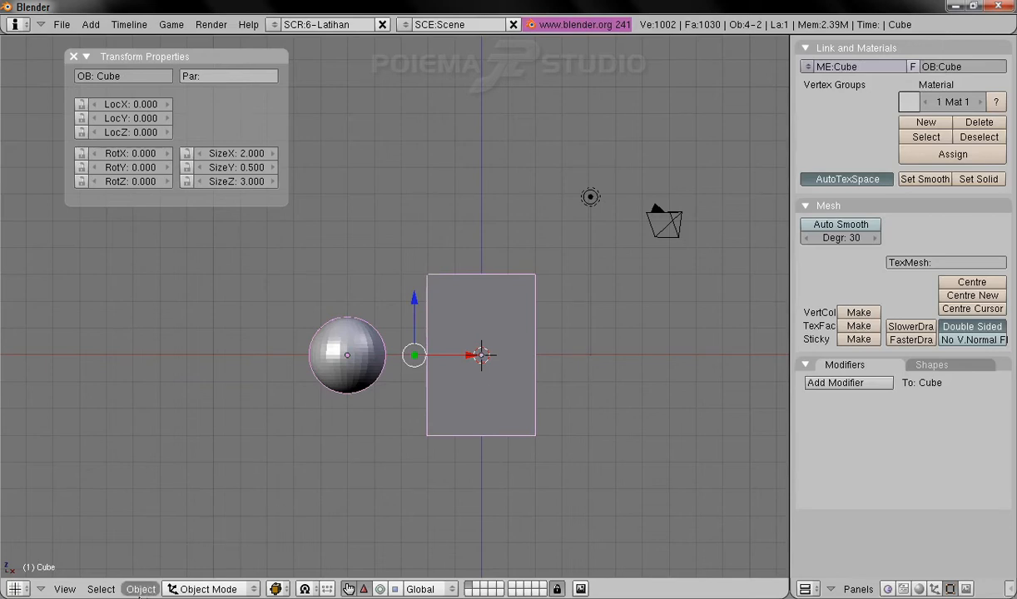
left_click(141, 590)
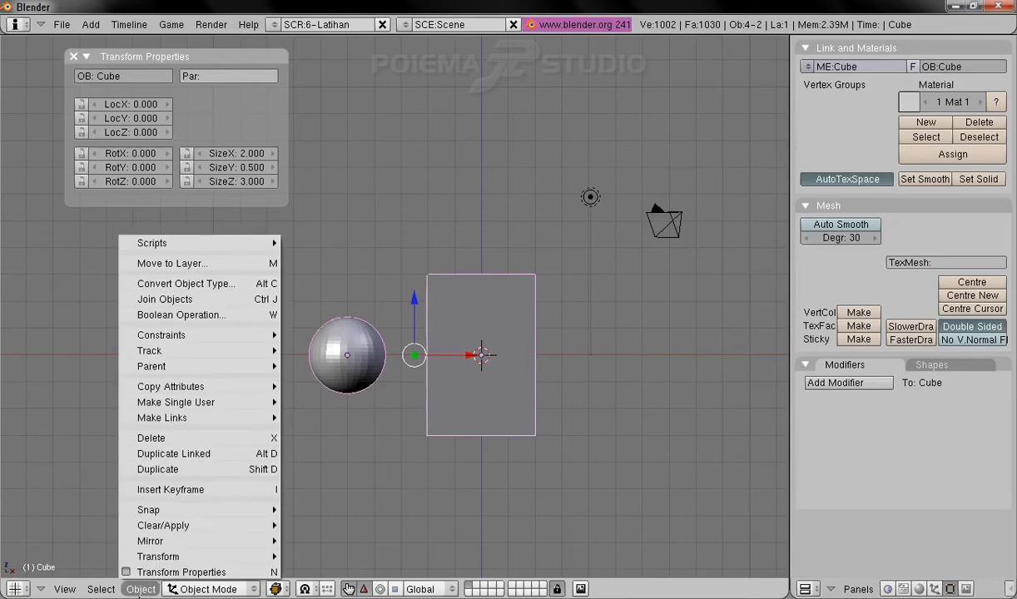
left_click(243, 299)
left_click(242, 299)
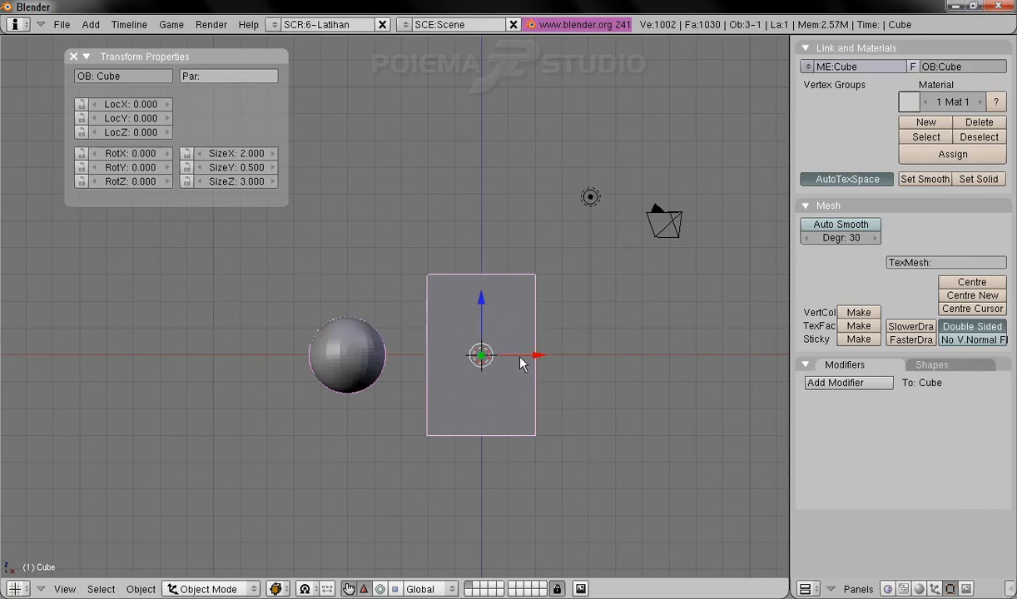
- Try rotating the joined mesh about -40 degrees around the cube's centre, and cancel the rotation
key("a")
right_click(337, 366)
key("r")
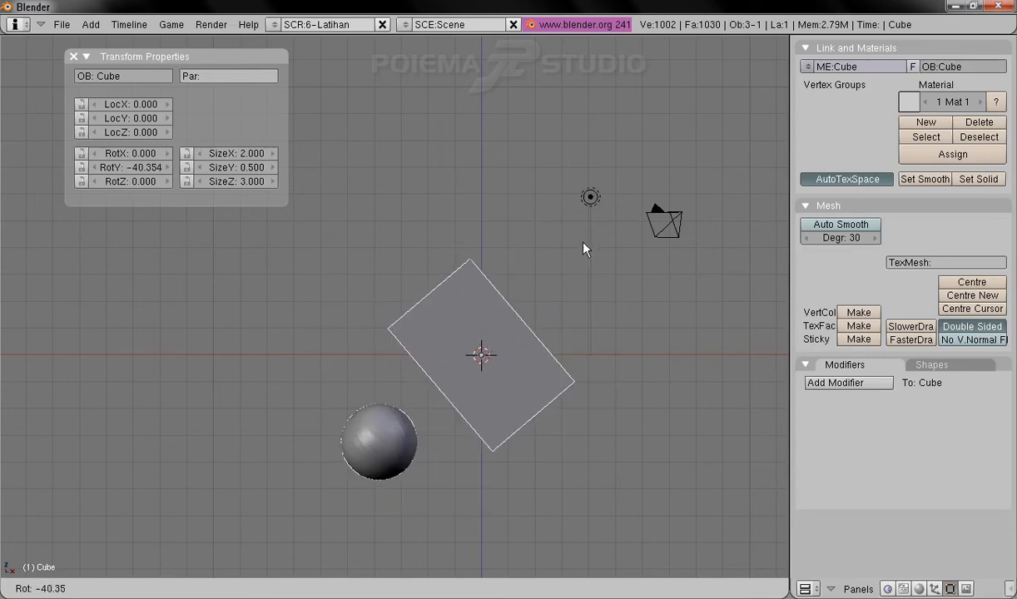
key("Escape")
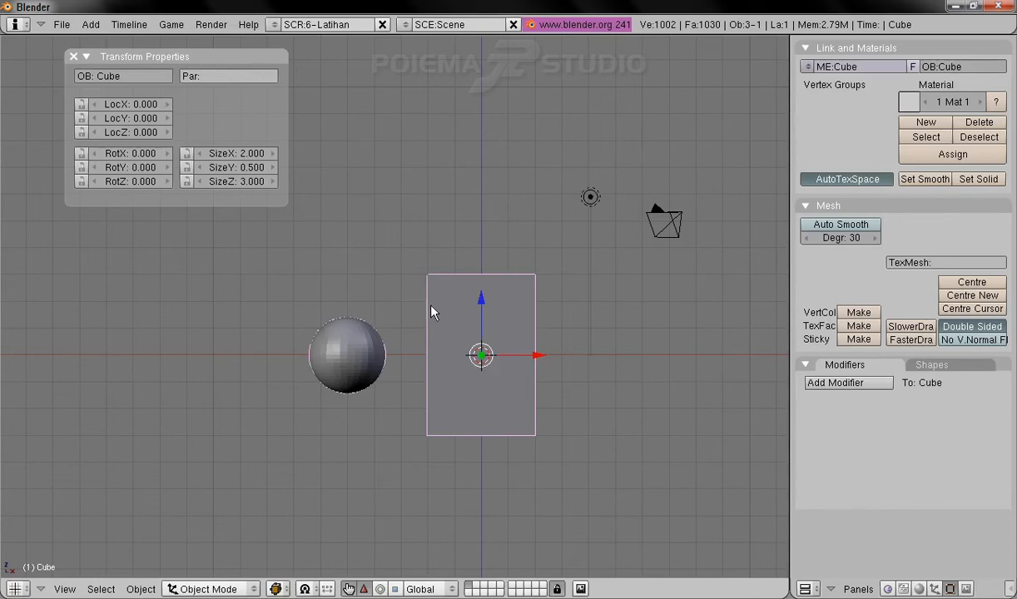
- Put the joined mesh into Edit Mode and deselect all of its faces
middle_click_drag(429, 312, 399, 320, "shift")
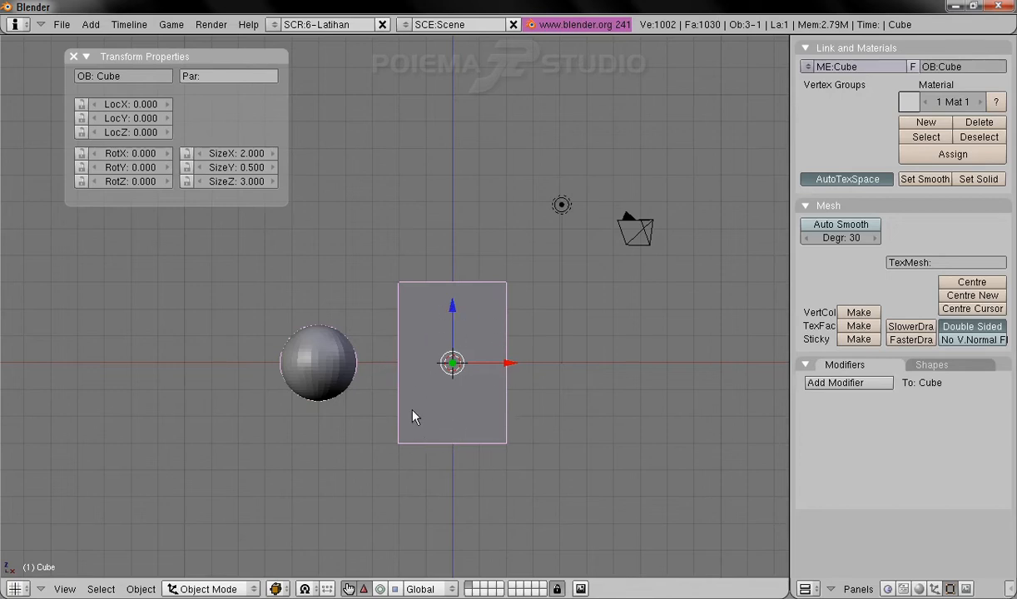
left_click(208, 589)
left_click(212, 563)
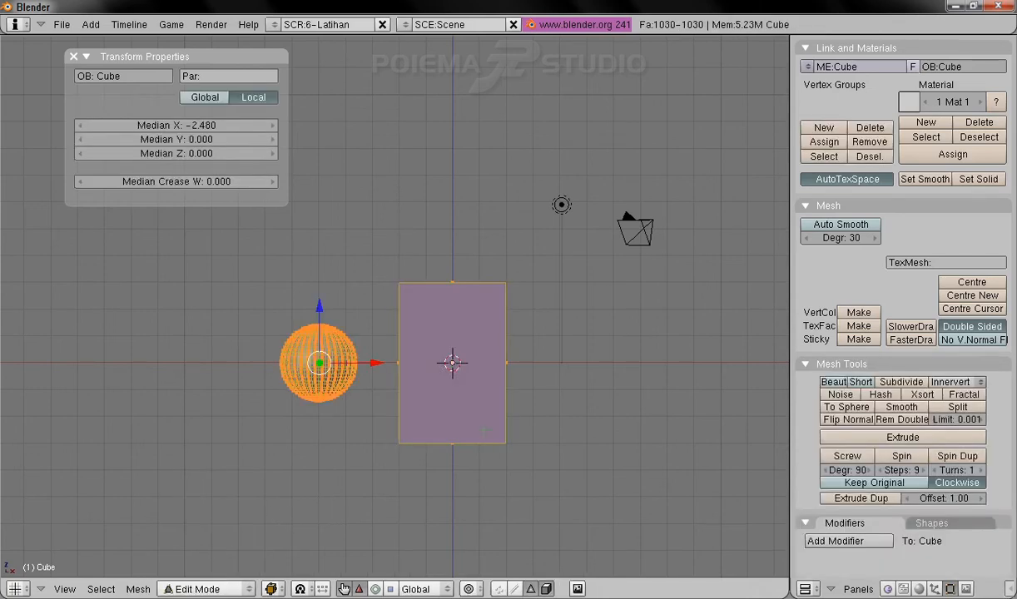
key("a")
key("a")
key("a")
middle_click_drag(479, 359, 411, 389)
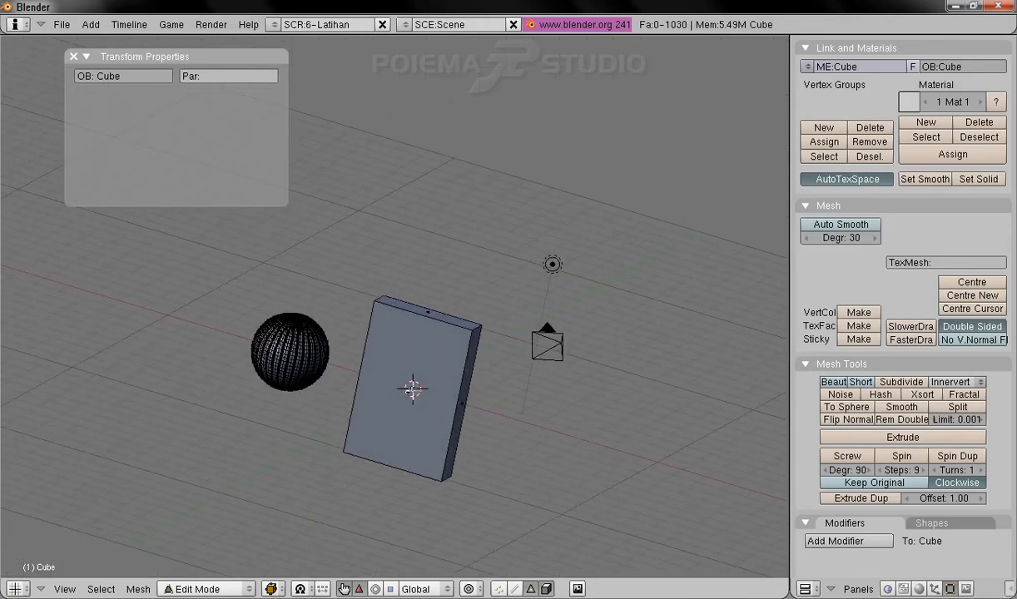
- Select all six faces of the box part of the mesh and delete their vertices, keeping only the sphere
right_click(408, 390)
right_click(407, 297, "shift")
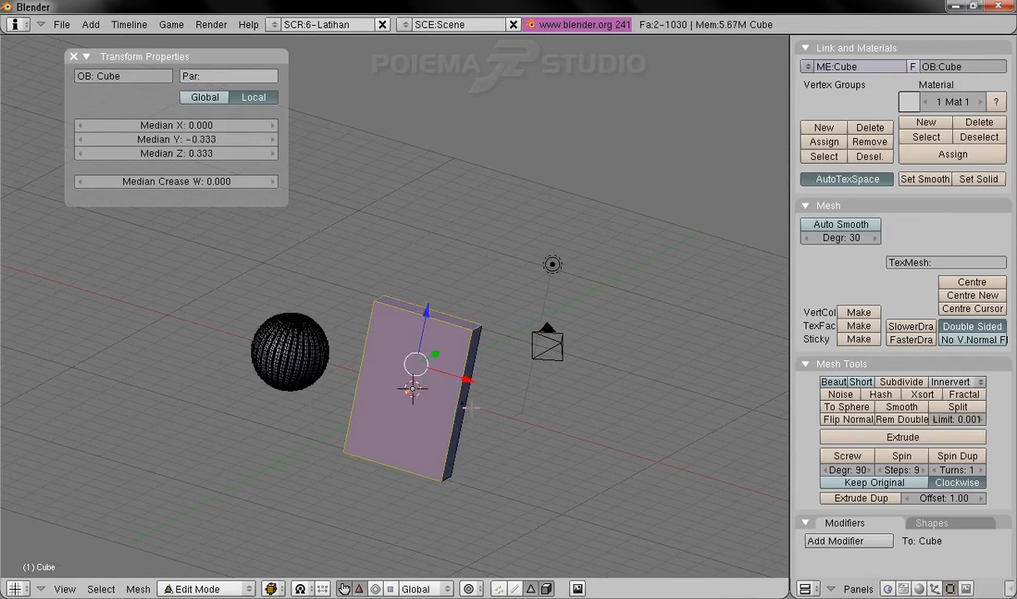
right_click(459, 423, "shift")
middle_click_drag(459, 423, 530, 498)
right_click(433, 356, "shift")
middle_click_drag(449, 368, 532, 467)
right_click(504, 371, "shift")
middle_click_drag(604, 313, 371, 424)
right_click(249, 312, "shift")
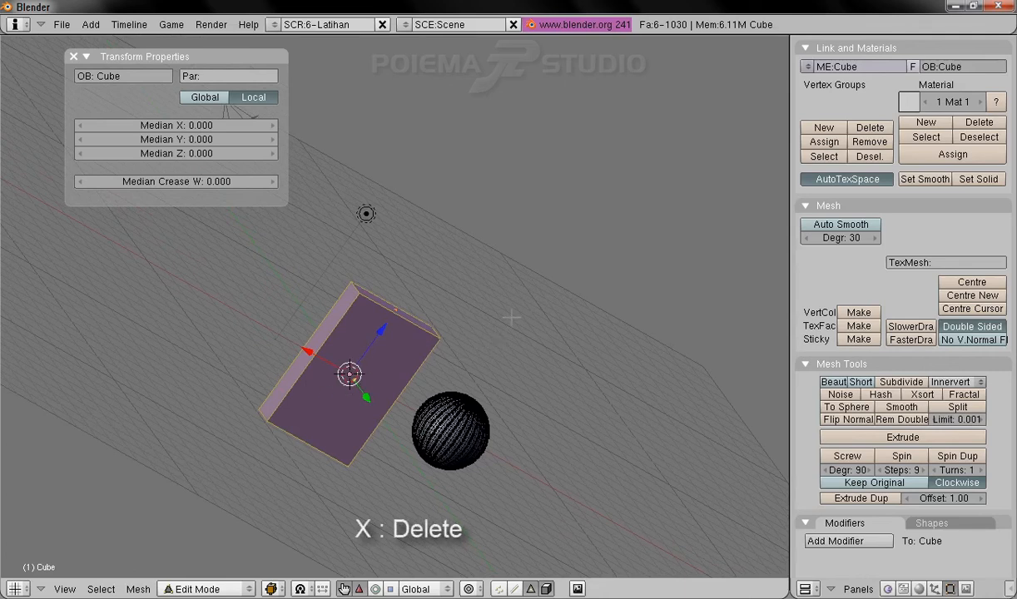
key("x")
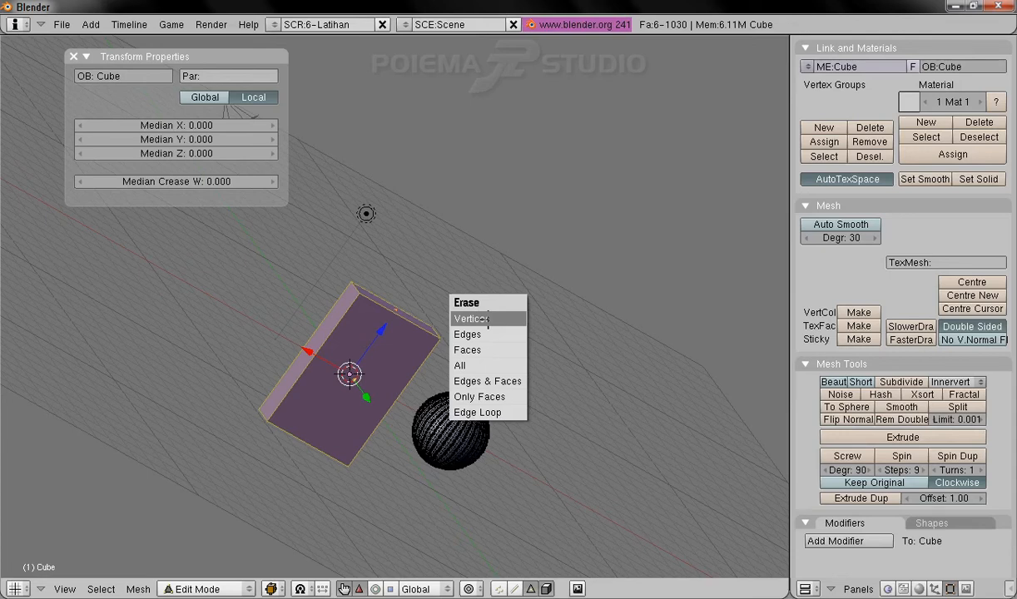
left_click(487, 320)
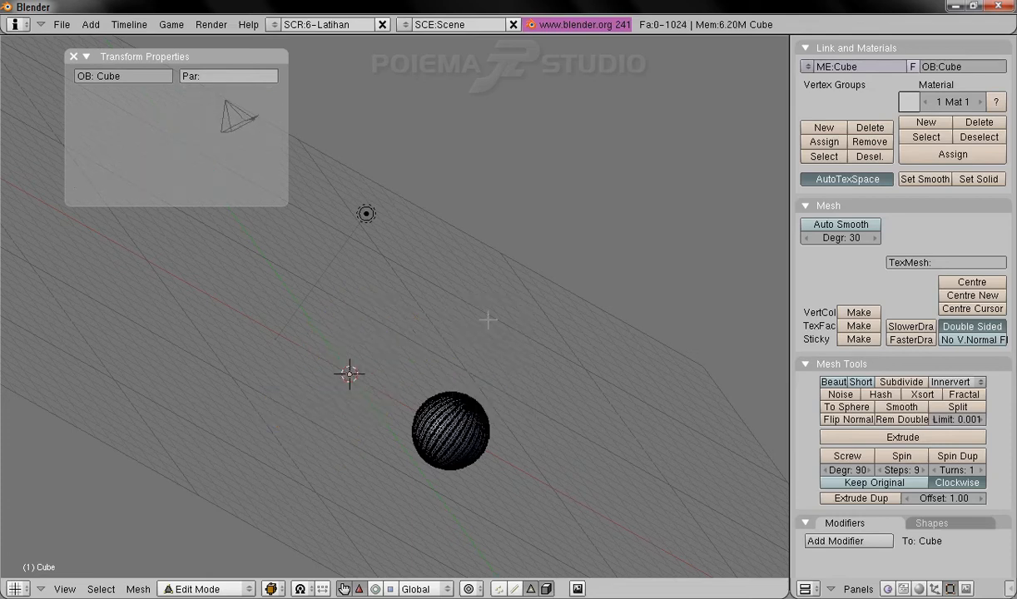
- Return to Object Mode and freely rotate the sphere around its offset origin on the Z and Y rings of the rotate manipulator
left_click(200, 587)
left_click(203, 574)
mouse_move(177, 463)
middle_mouse_down()
mouse_move(227, 497)
mouse_move(549, 531)
mouse_move(312, 408)
mouse_move(573, 295)
mouse_move(260, 473)
mouse_move(270, 344)
mouse_move(372, 346)
mouse_move(449, 400)
mouse_move(422, 384)
mouse_move(487, 487)
middle_mouse_up()
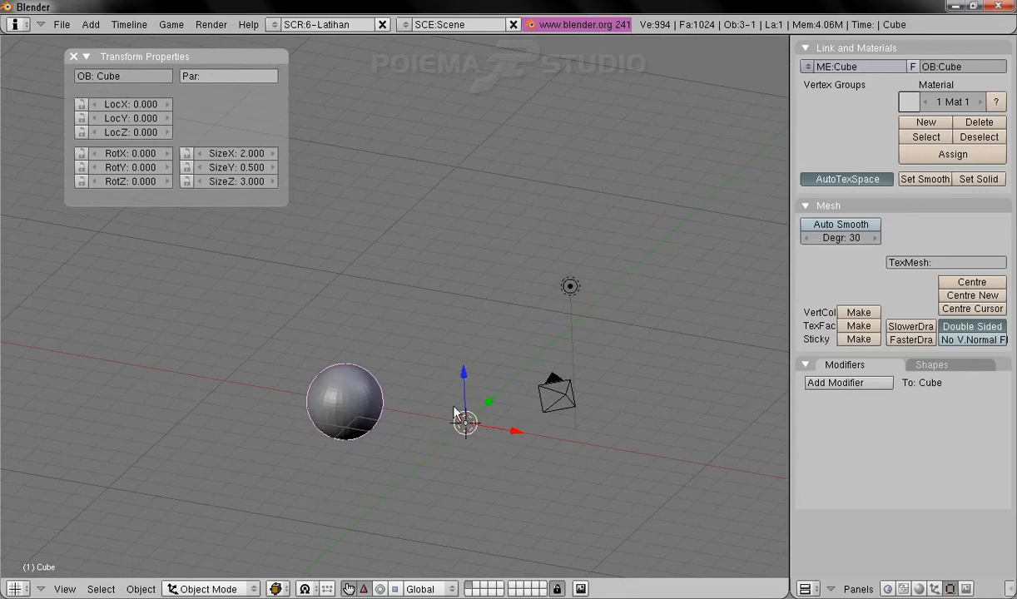
left_click(380, 590)
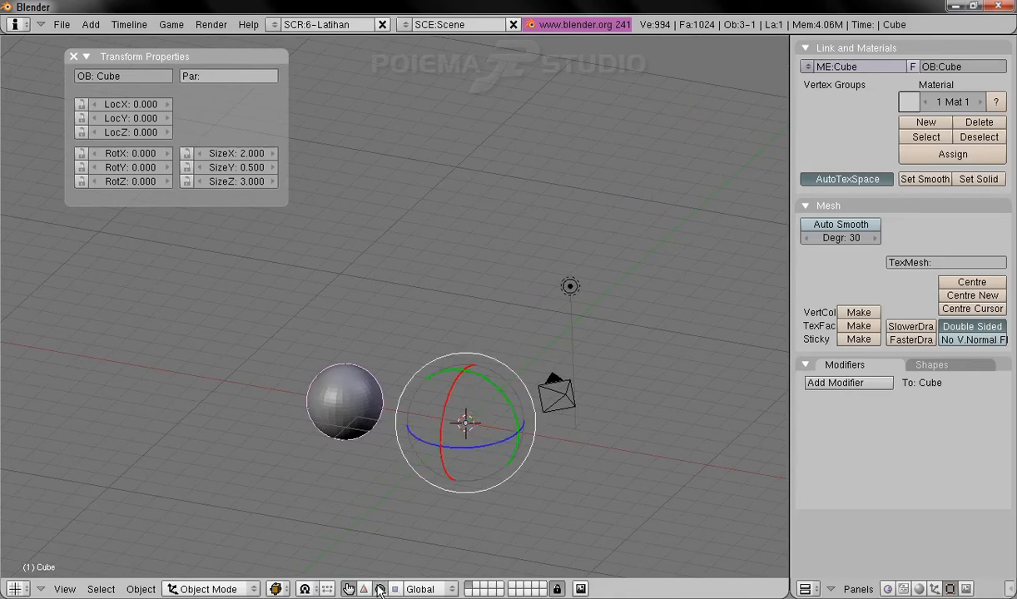
left_click_drag(491, 448, 524, 452)
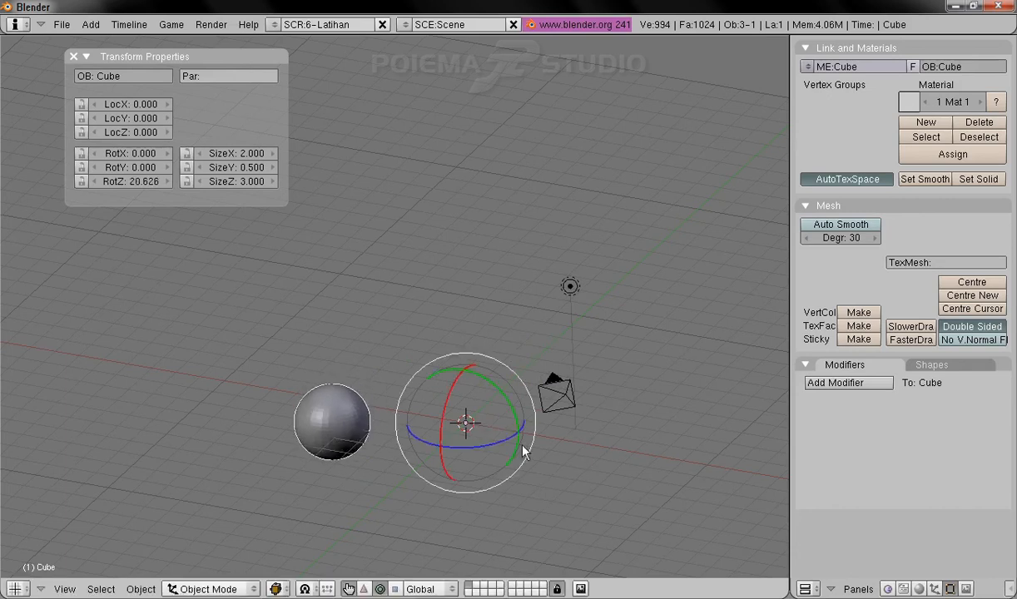
left_click_drag(505, 395, 518, 439)
middle_click_drag(585, 384, 384, 361)
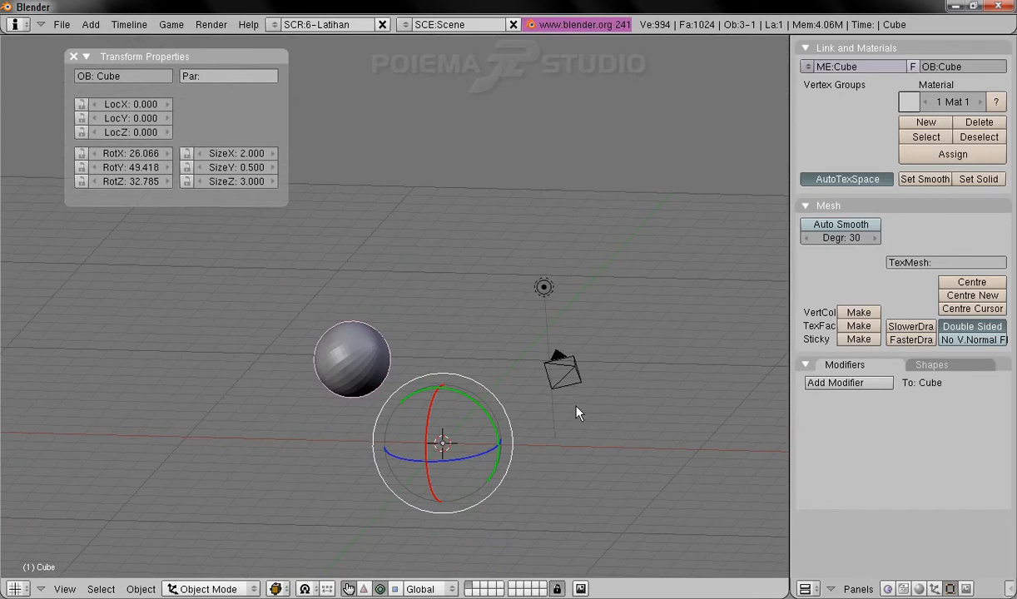
middle_click_drag(683, 287, 697, 315)
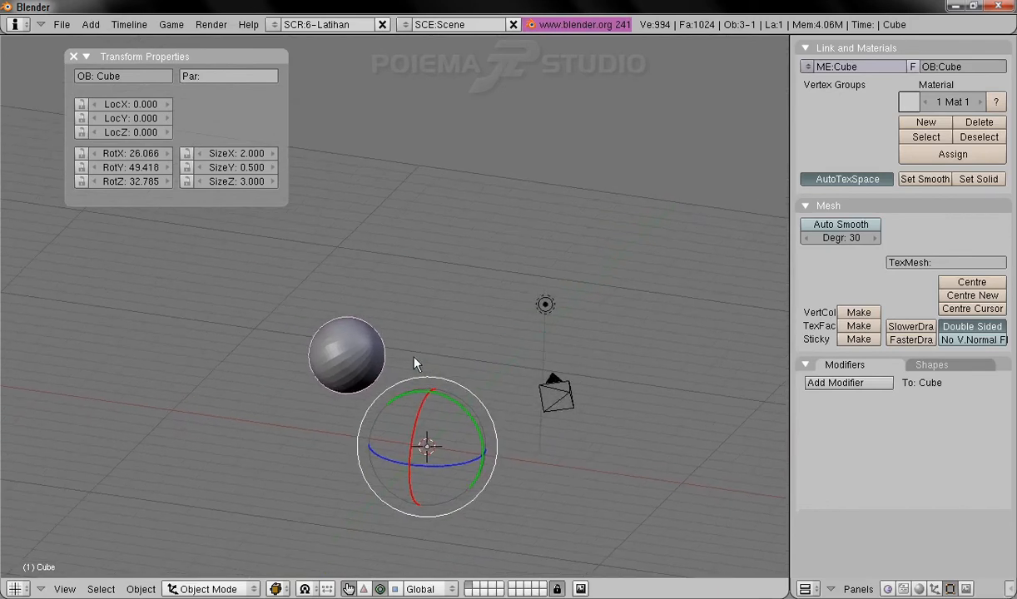
middle_click_drag(485, 391, 510, 345, "shift")
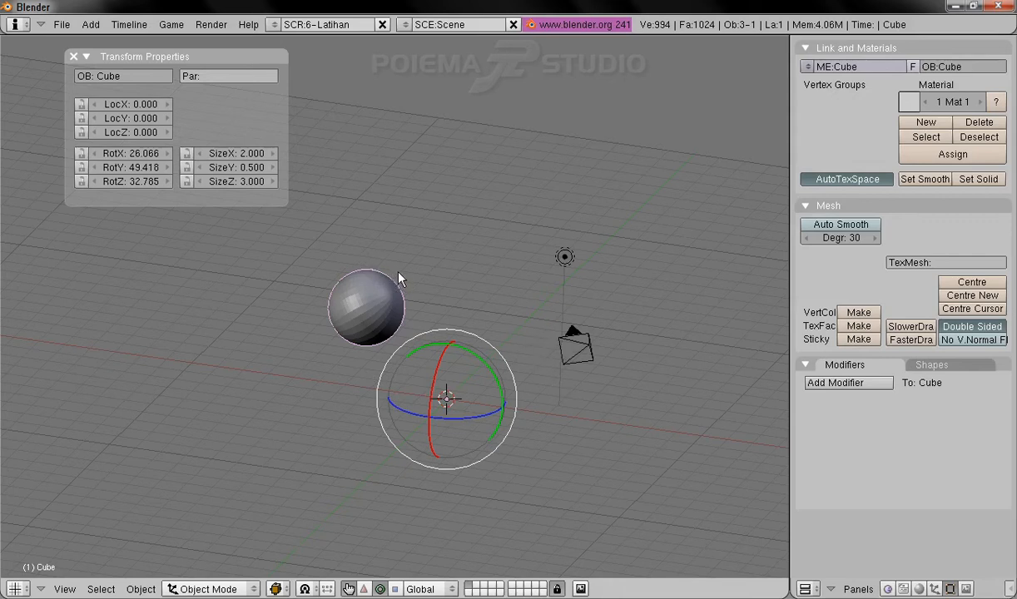
- Start a new scene, erasing everything, and switch to the 6-Latihan screen layout
left_click(61, 24)
left_click(69, 40)
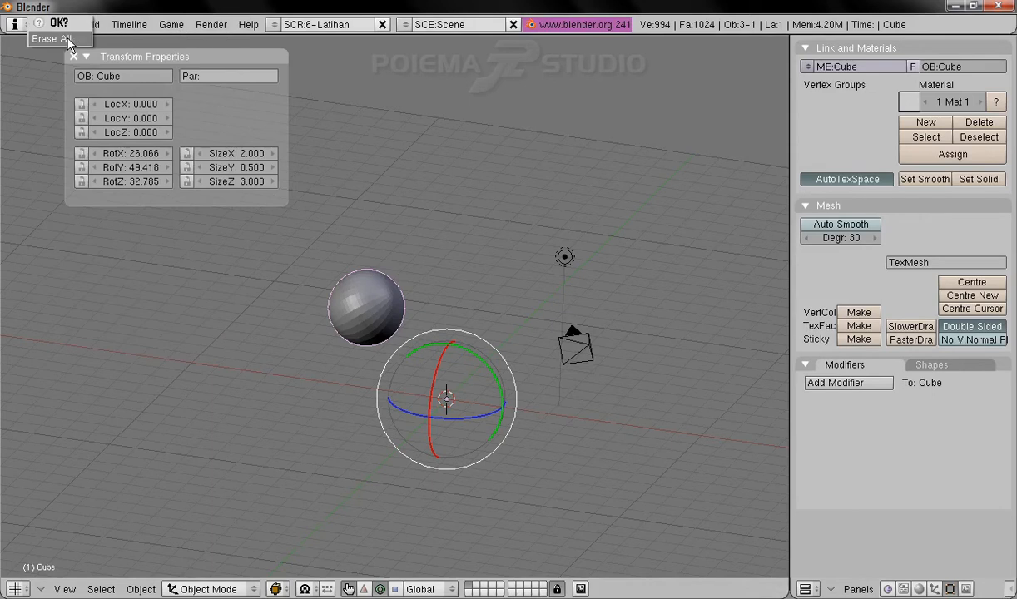
left_click(67, 39)
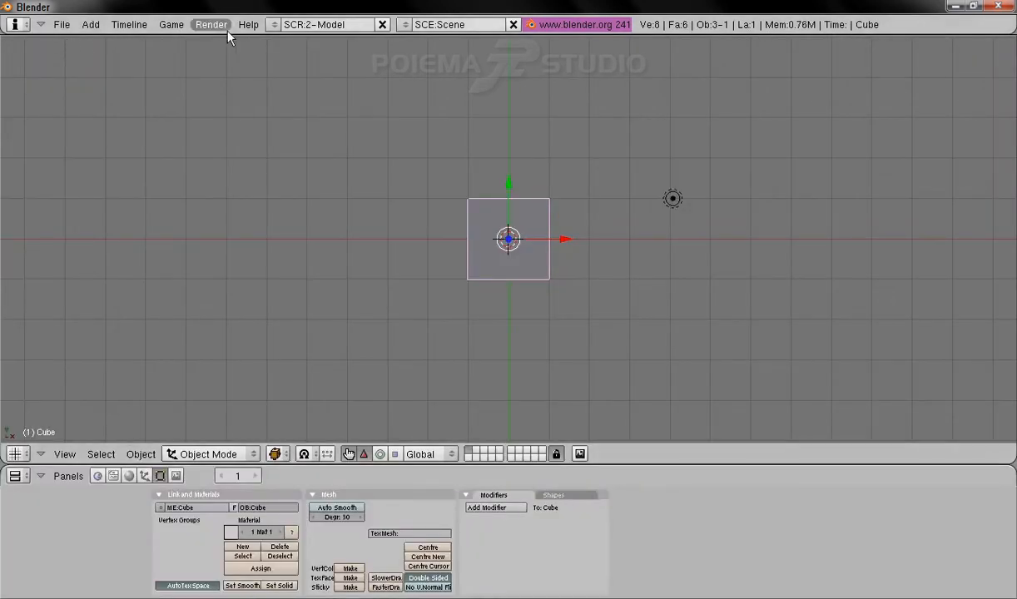
left_click(274, 25)
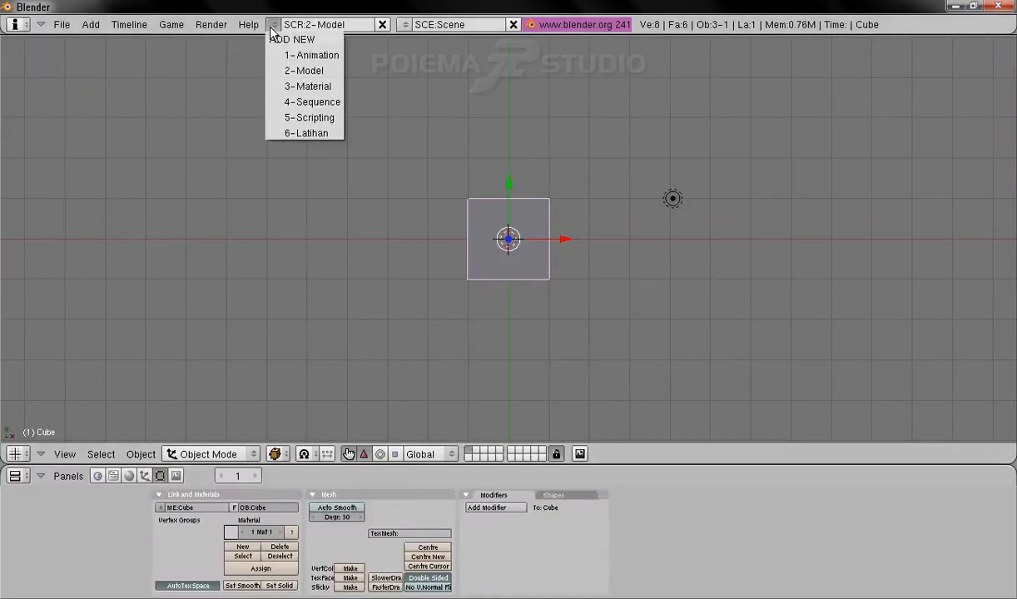
left_click(313, 131)
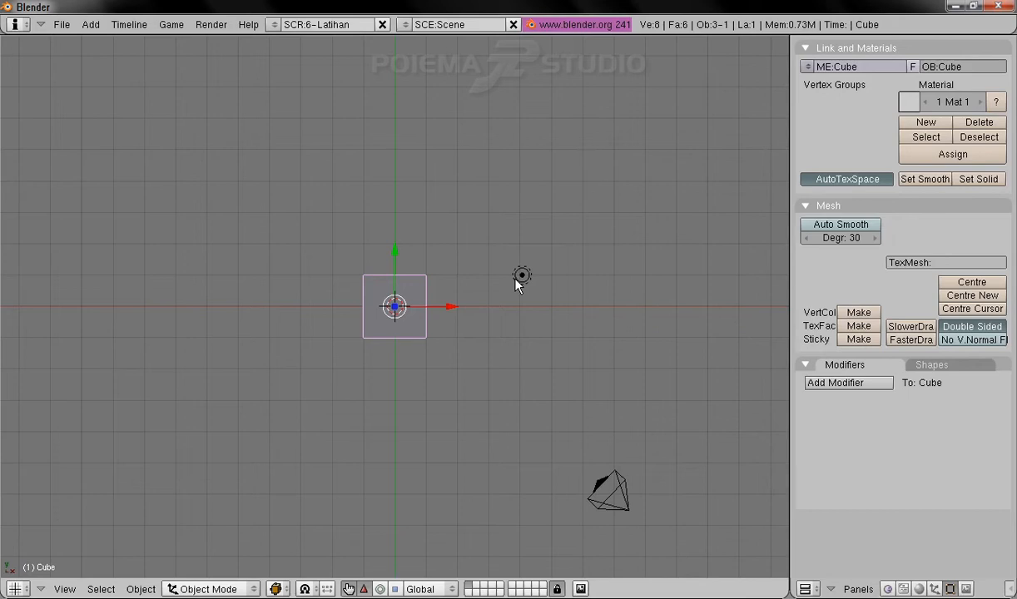
- In the Top view, add a mesh cube at the 3D cursor and return to Object Mode
middle_click_drag(474, 277, 440, 279, "shift")
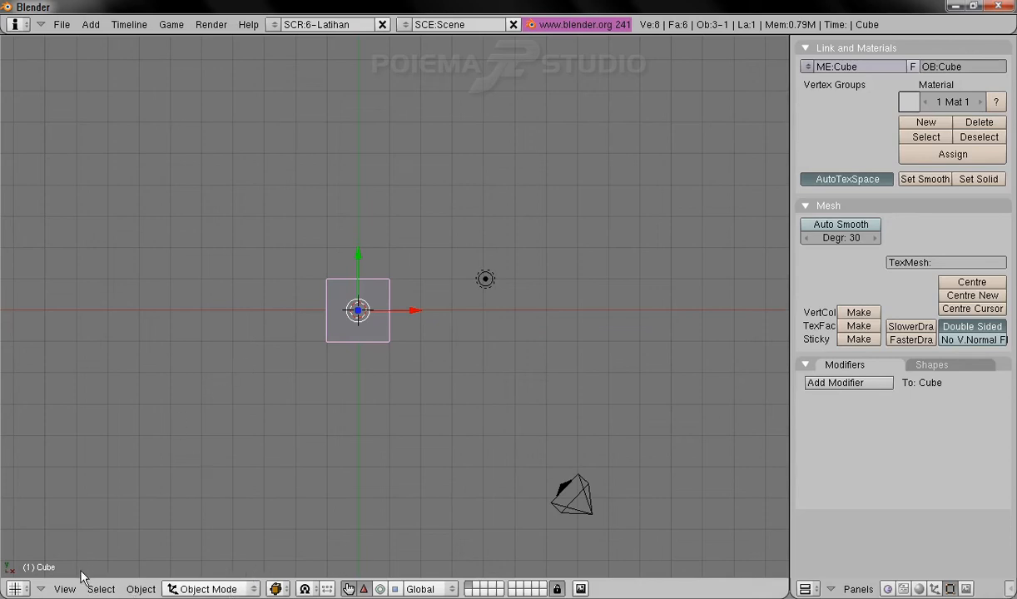
left_click(64, 589)
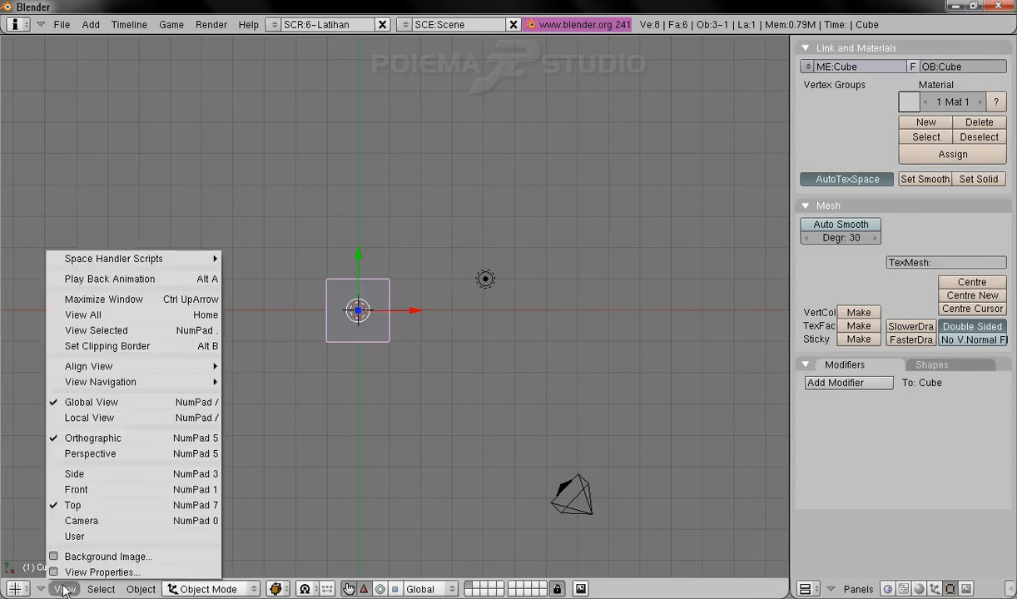
left_click(132, 509)
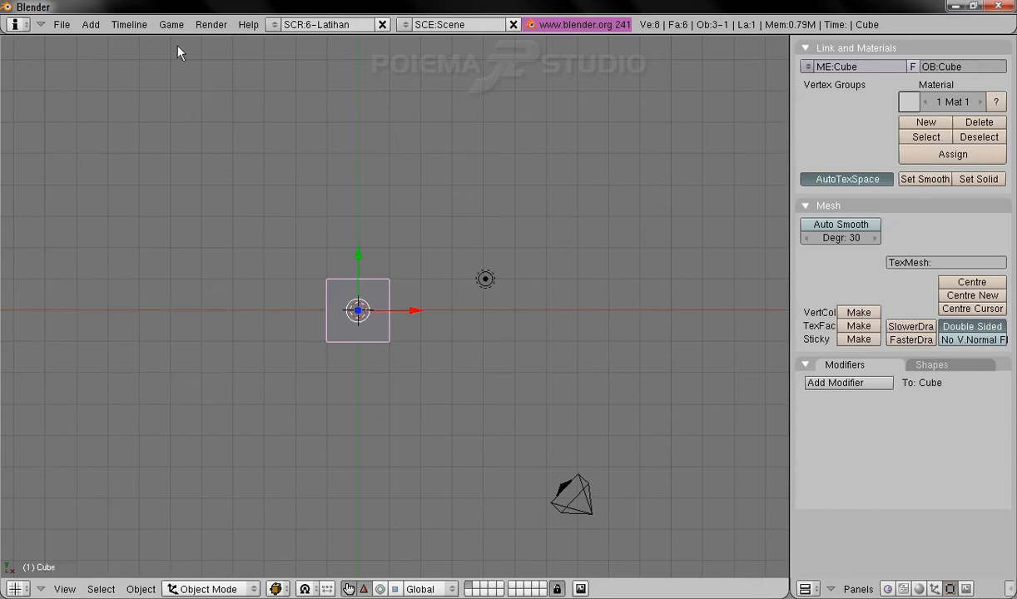
left_click(92, 24)
mouse_move(101, 38)
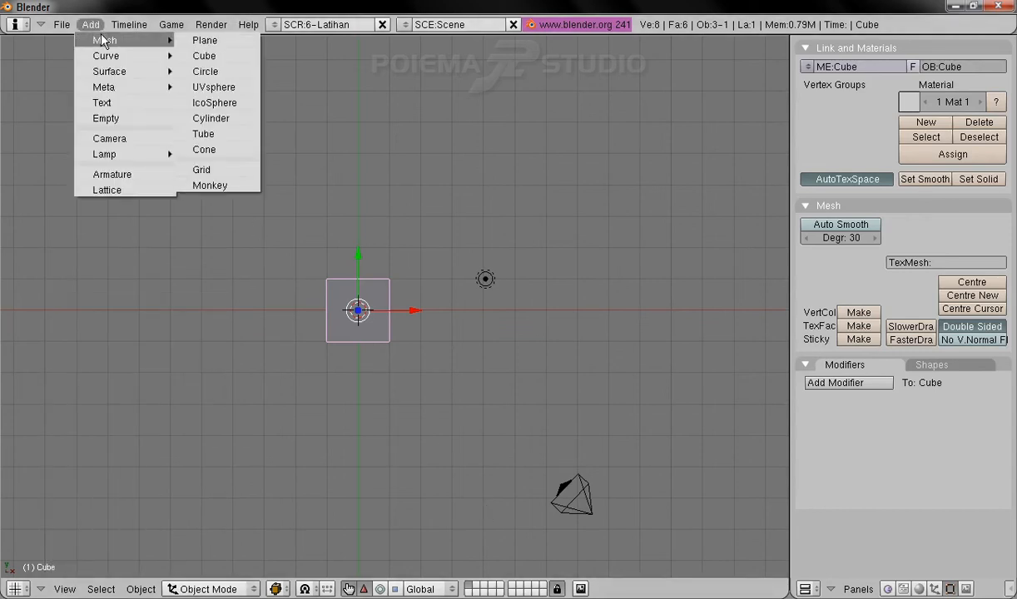
left_click(230, 57)
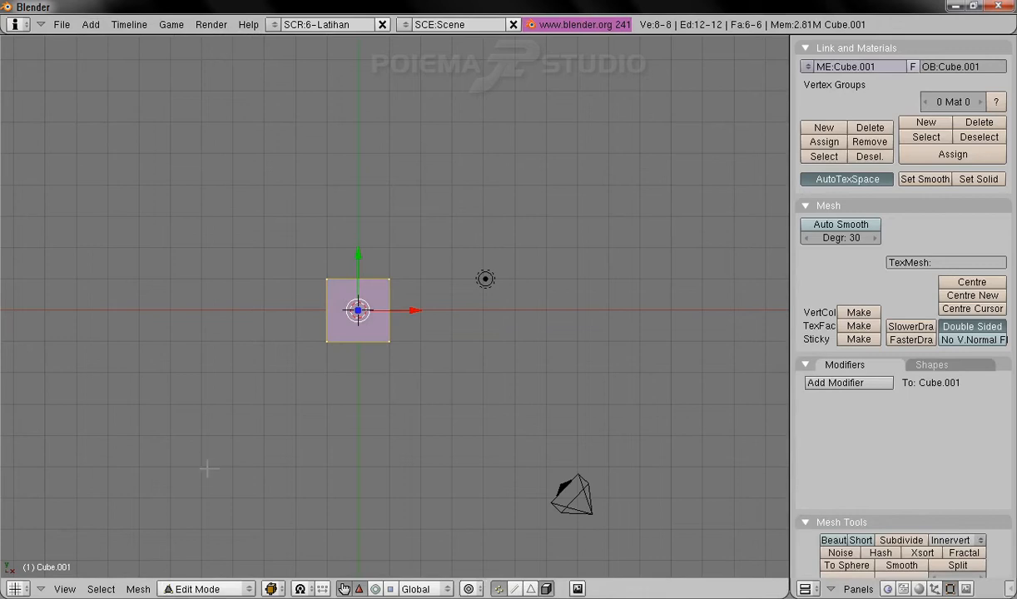
left_click(212, 589)
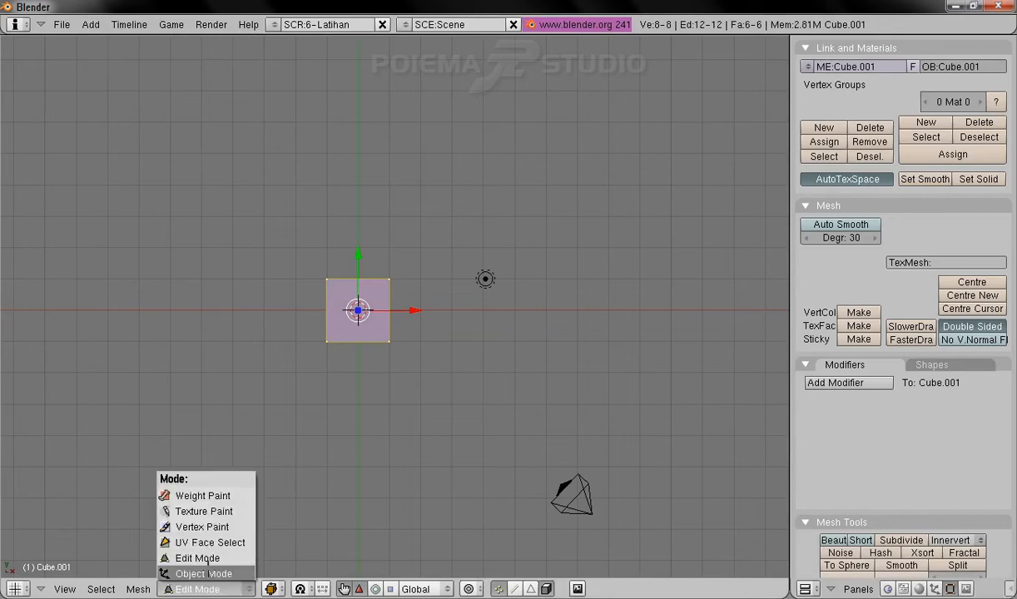
left_click(204, 573)
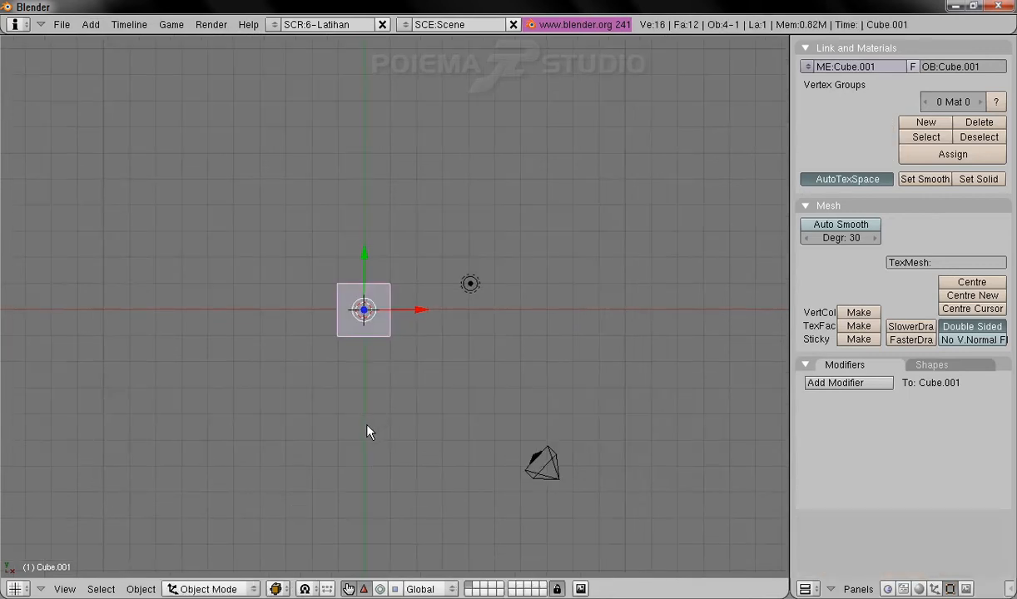
- Display the transform properties of the added cube, enlarge them for reading, and set its X location to 5
left_click(141, 590)
left_click(162, 571)
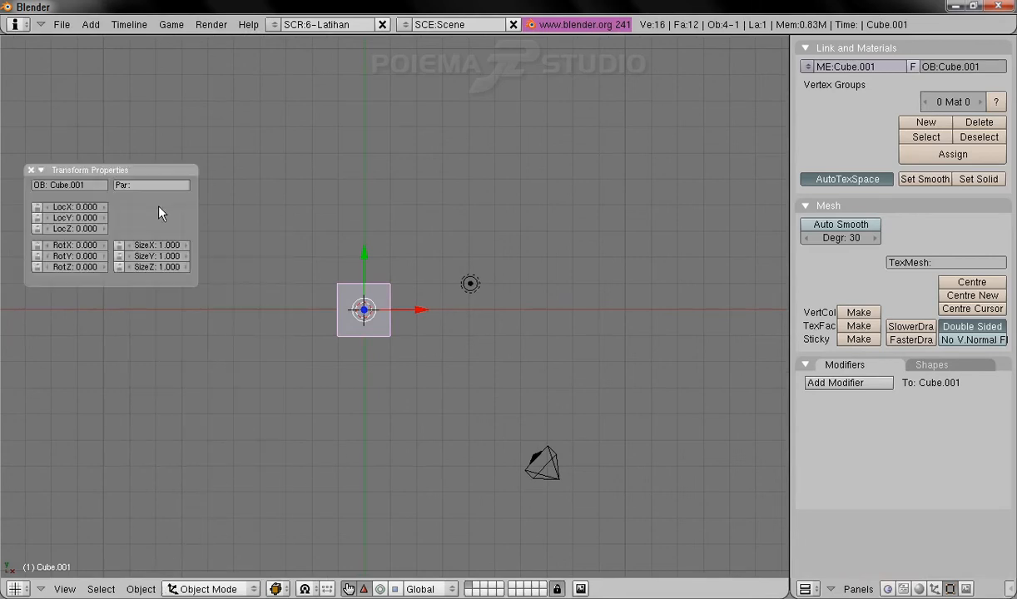
key("KP_Add")
key("KP_Add")
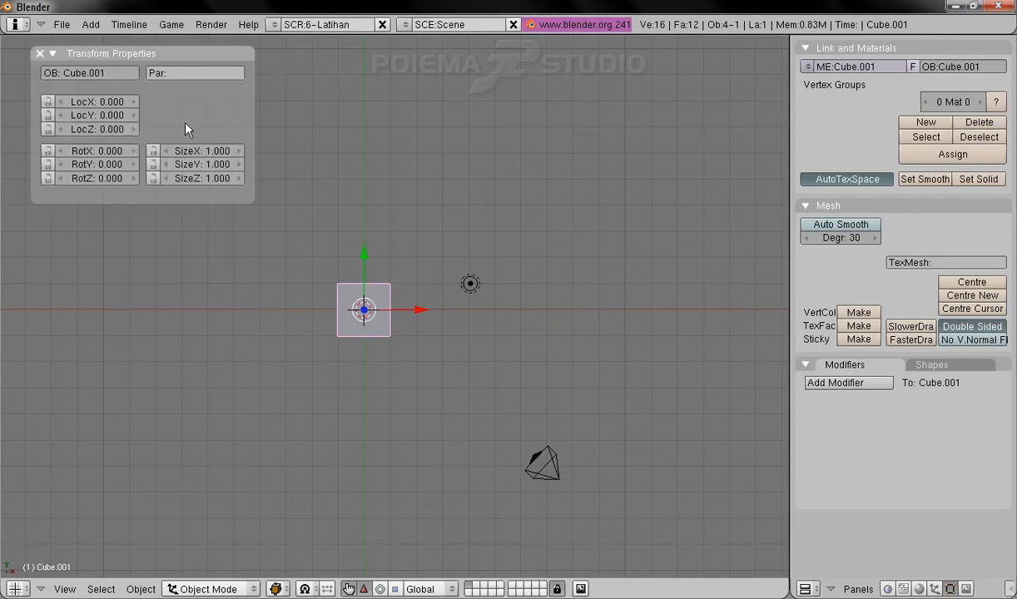
key("KP_Add")
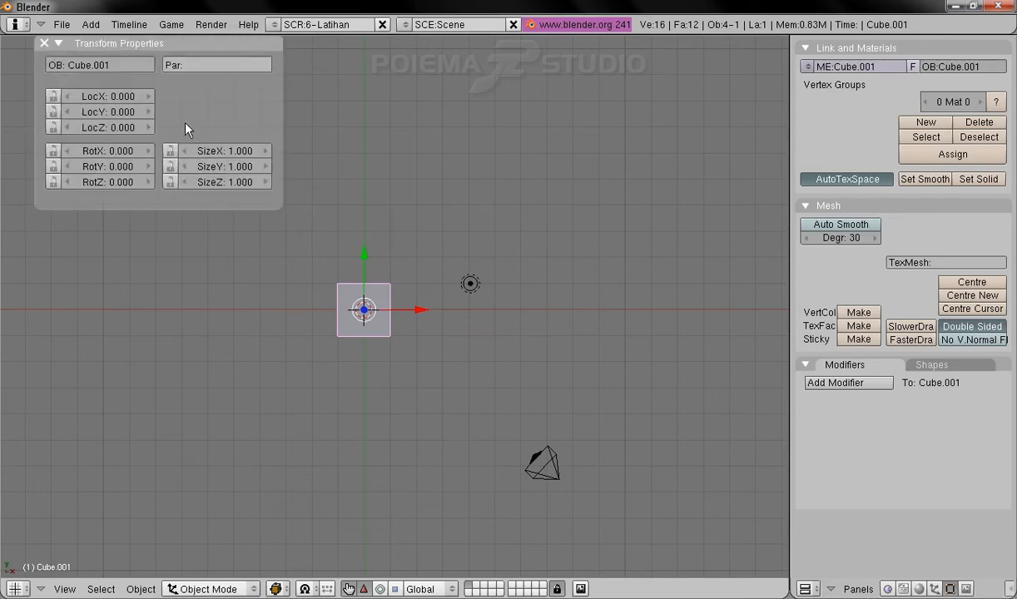
left_click(115, 100)
type("5")
key("Return")
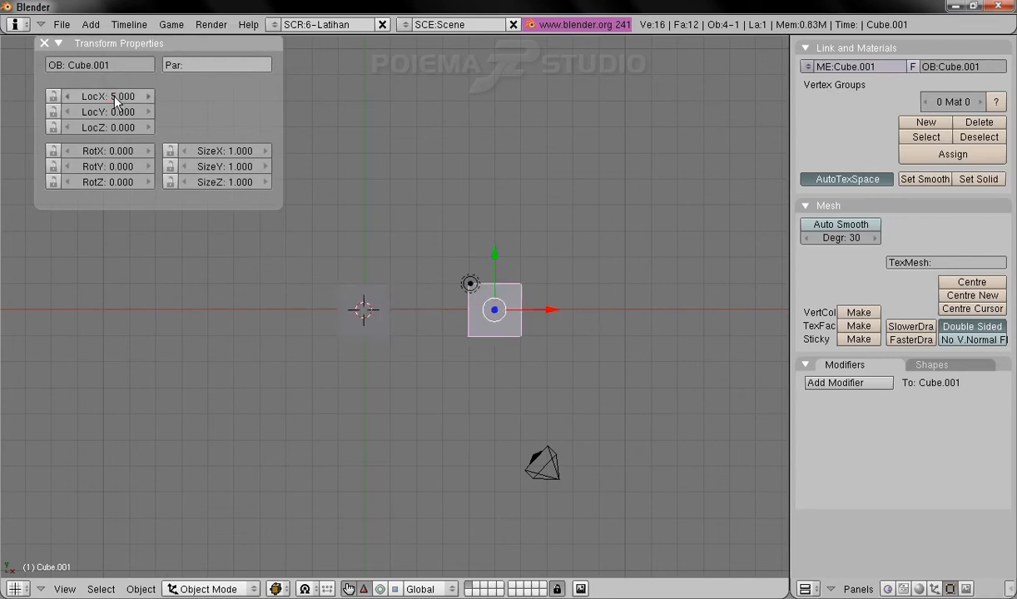
- Select the original cube at the scene's origin and rename the object Kotak_01
middle_click_drag(458, 305, 470, 345, "shift")
middle_click_drag(537, 343, 637, 441, "ctrl")
middle_click_drag(630, 425, 572, 396, "shift")
right_click(301, 350)
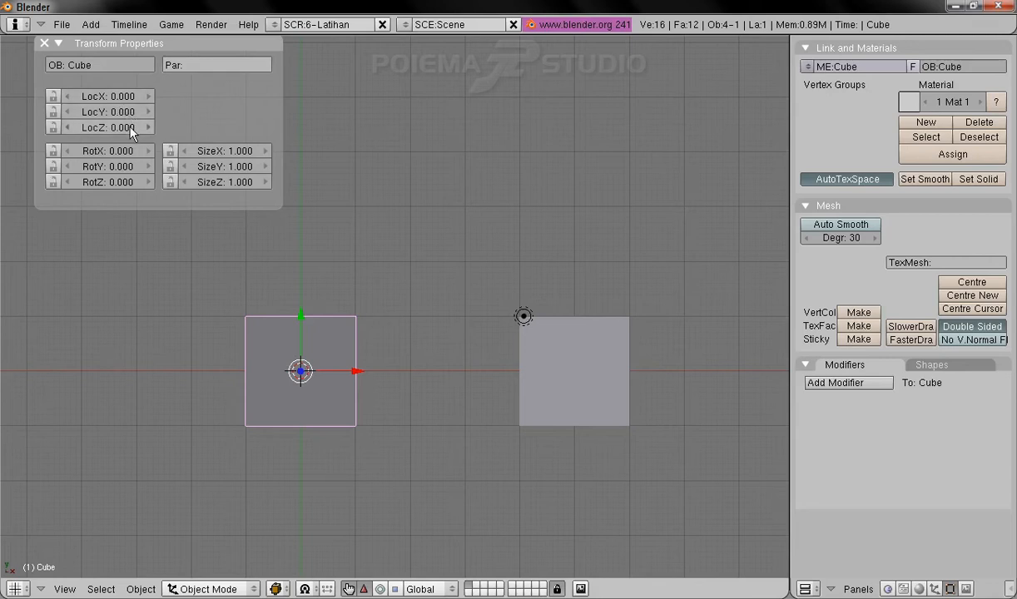
left_click(105, 65)
type("Kotak")
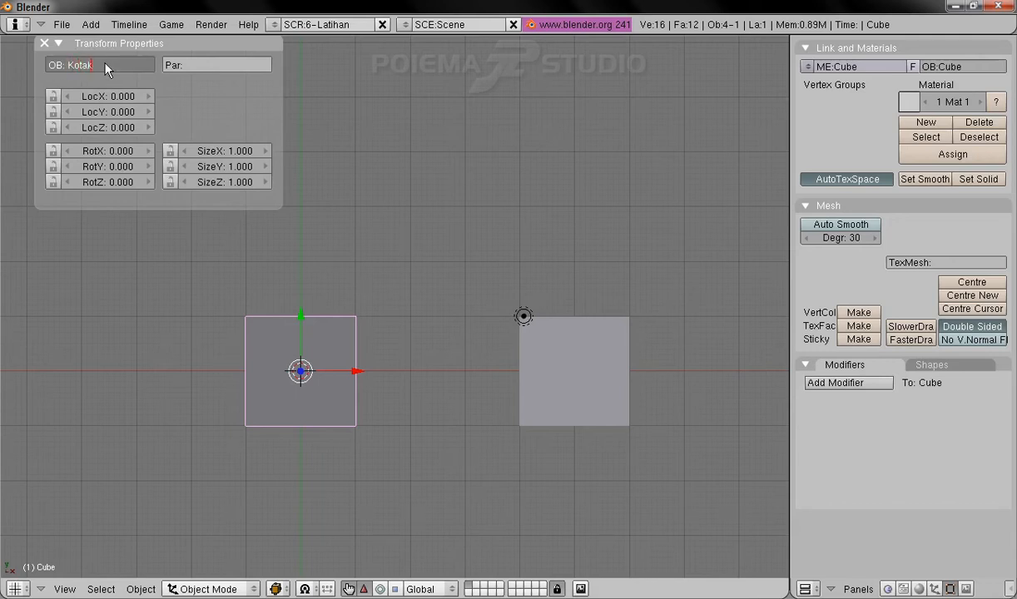
type("_01")
key("Return")
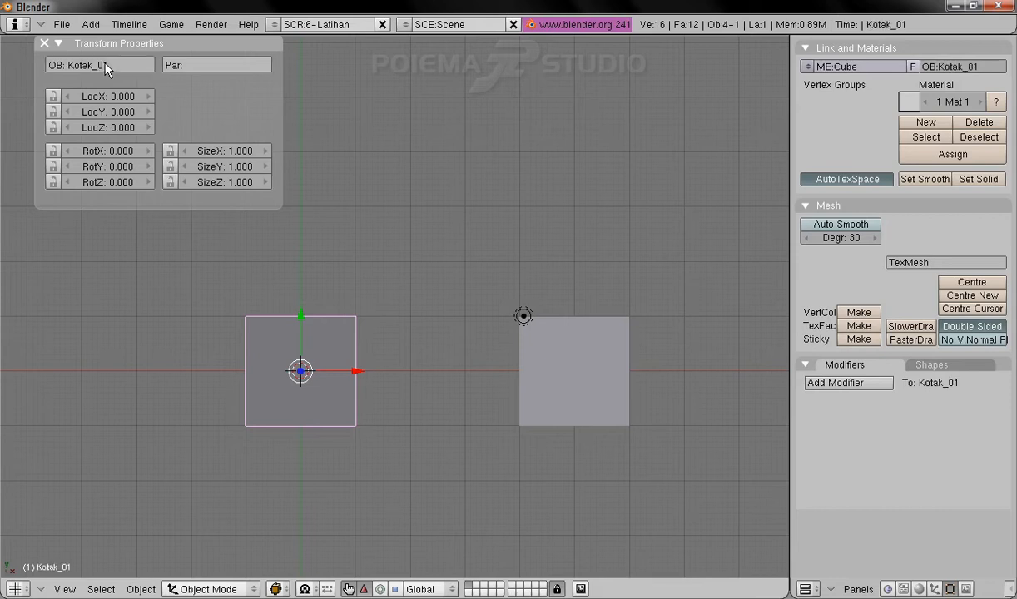
- Select the cube at X location 5 and rename the object Kotak_02
right_click(556, 386)
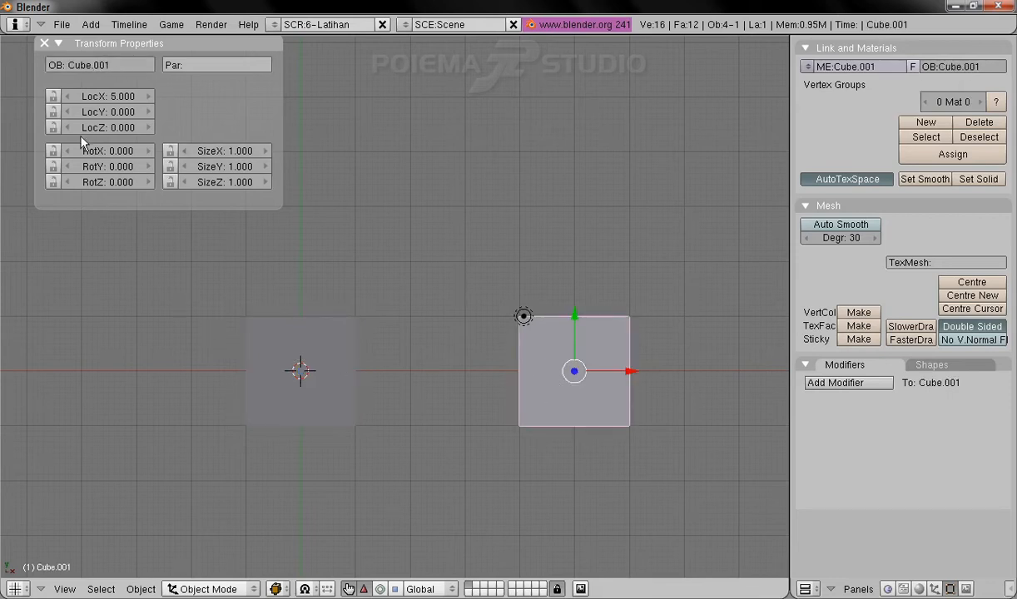
left_click(125, 66)
type("Kotak")
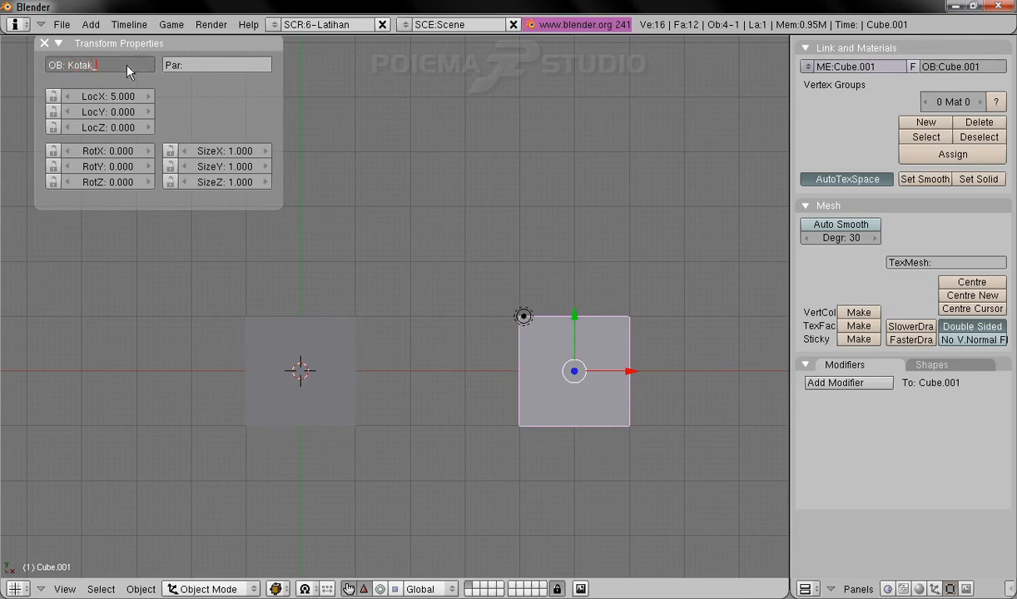
type("_02")
key("Return")
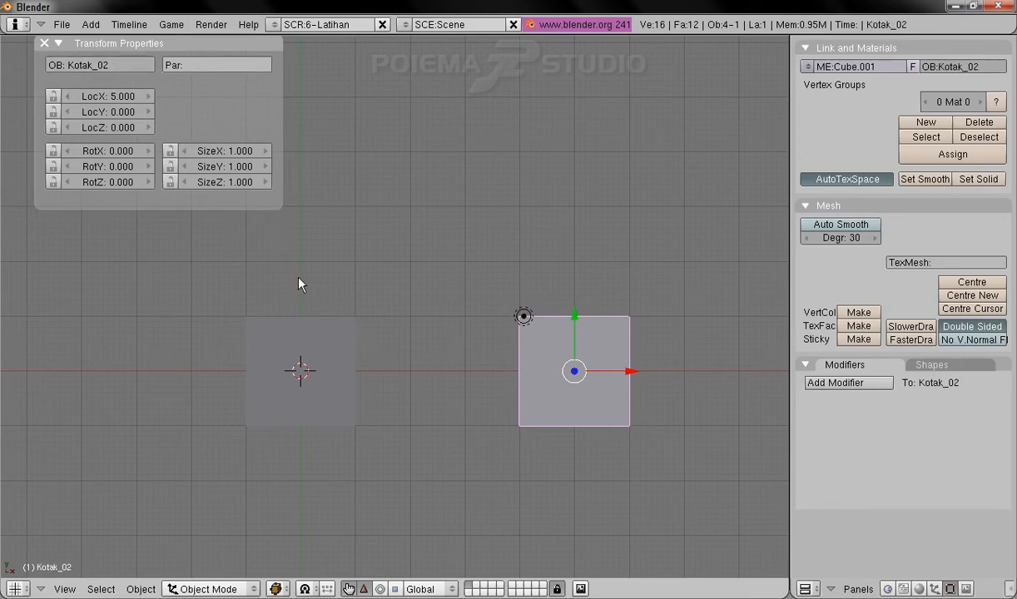
- Duplicate Kotak_02 in place, leaving the copy at the same location, and rename the copy Kotak_03
right_click(318, 338)
right_click(561, 397)
middle_click_drag(476, 298, 461, 320, "shift")
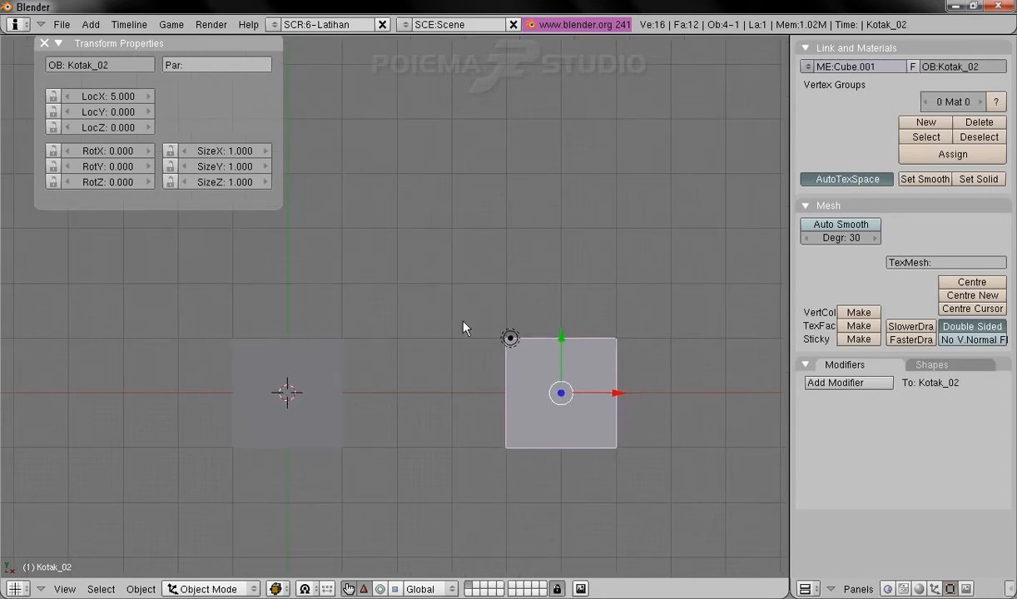
middle_click_drag(636, 375, 472, 342, "ctrl")
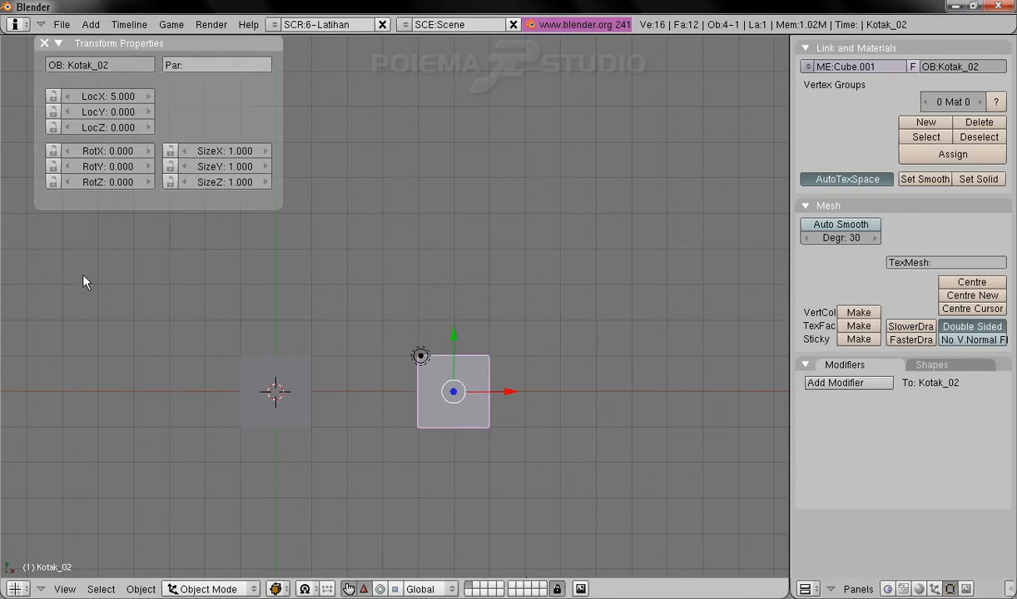
left_click(141, 589)
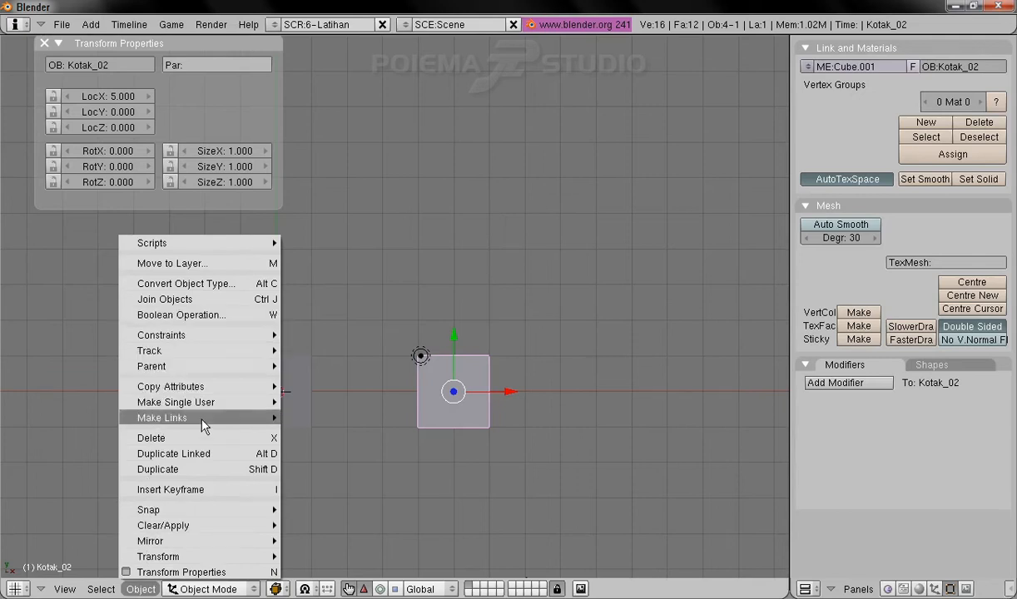
left_click(261, 475)
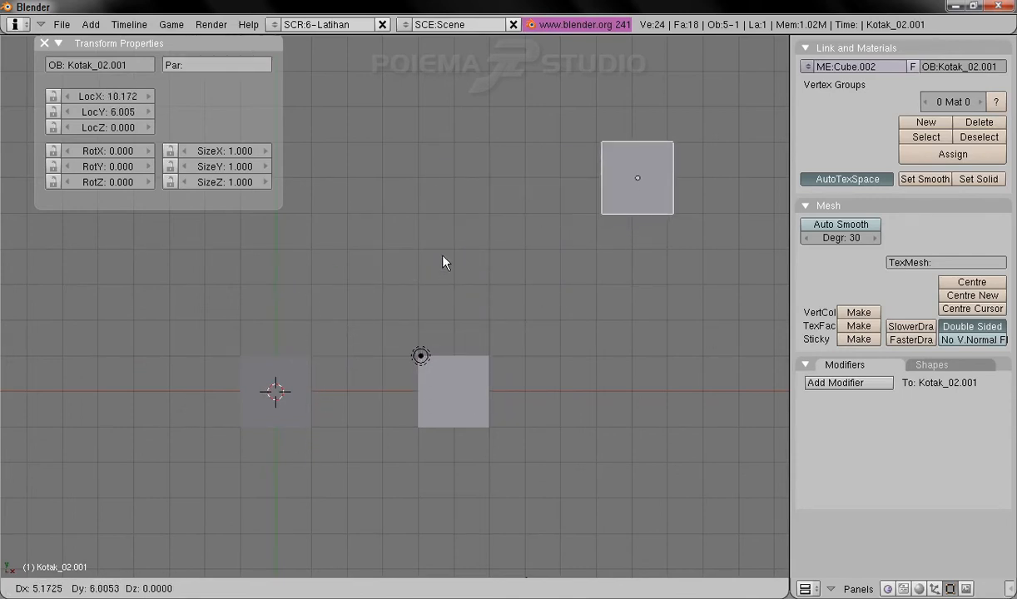
right_click(293, 316)
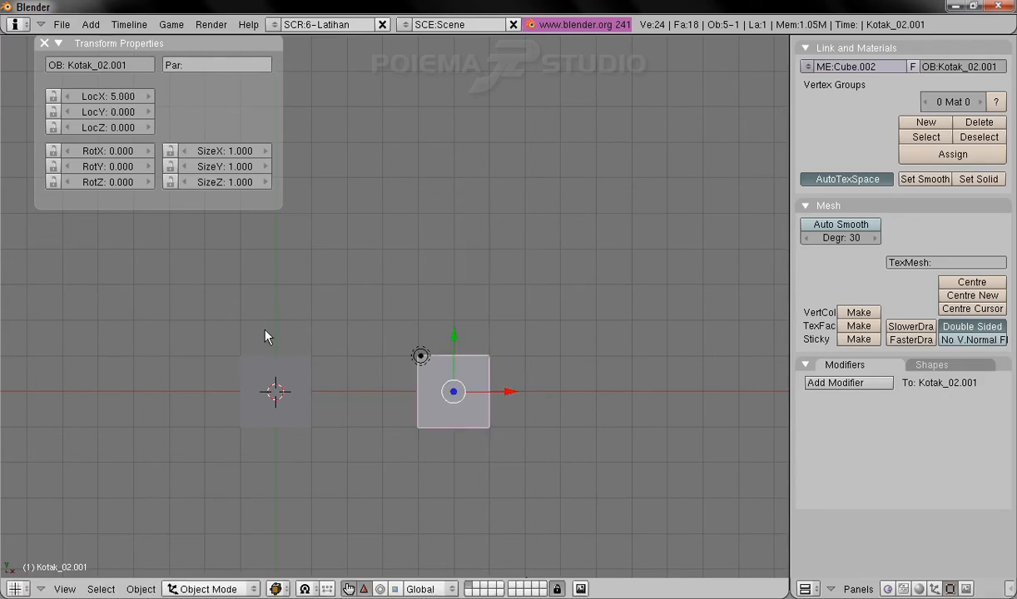
left_click(134, 66)
key("End")
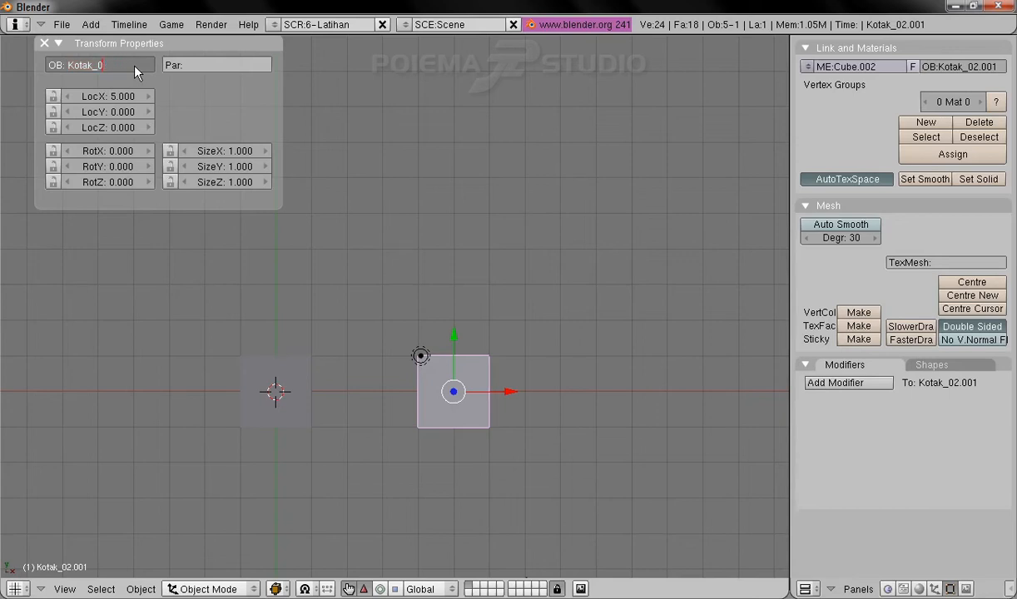
type("03")
key("Return")
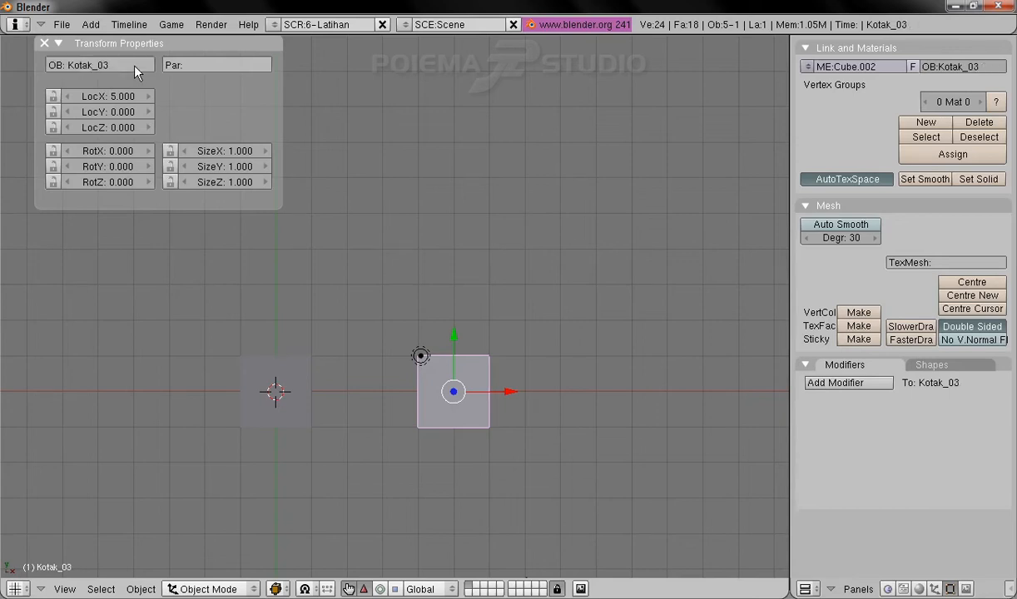
- Set the Y location of Kotak_03 to 5 and select the three cubes in turn to check them, ending on Kotak_03
left_click(104, 112)
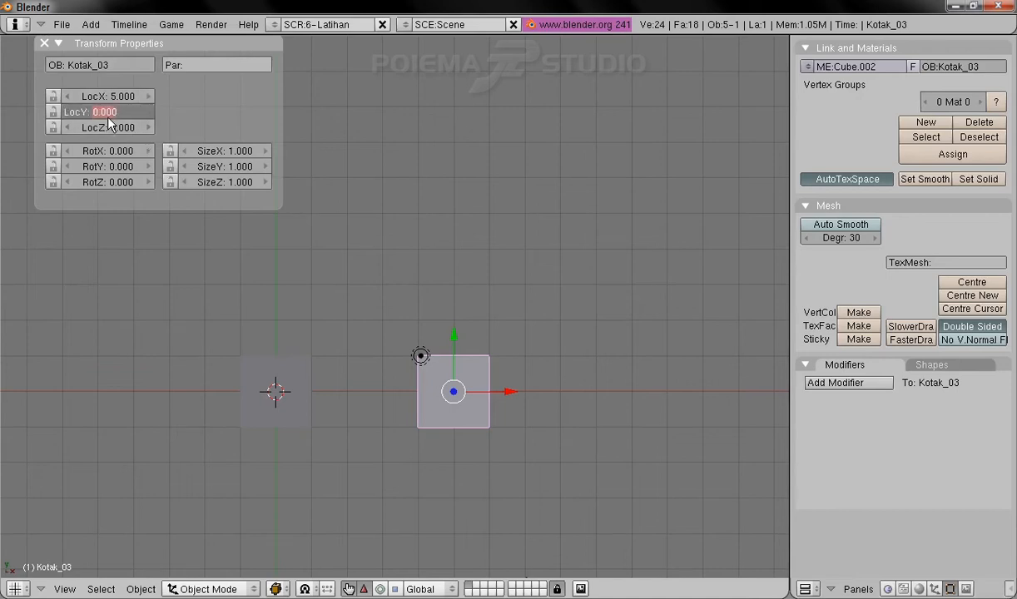
type("5")
key("Return")
right_click(297, 377)
right_click(432, 388)
right_click(436, 231)
right_click(302, 416)
right_click(456, 421)
right_click(477, 232)
middle_click_drag(424, 325, 429, 263, "shift")
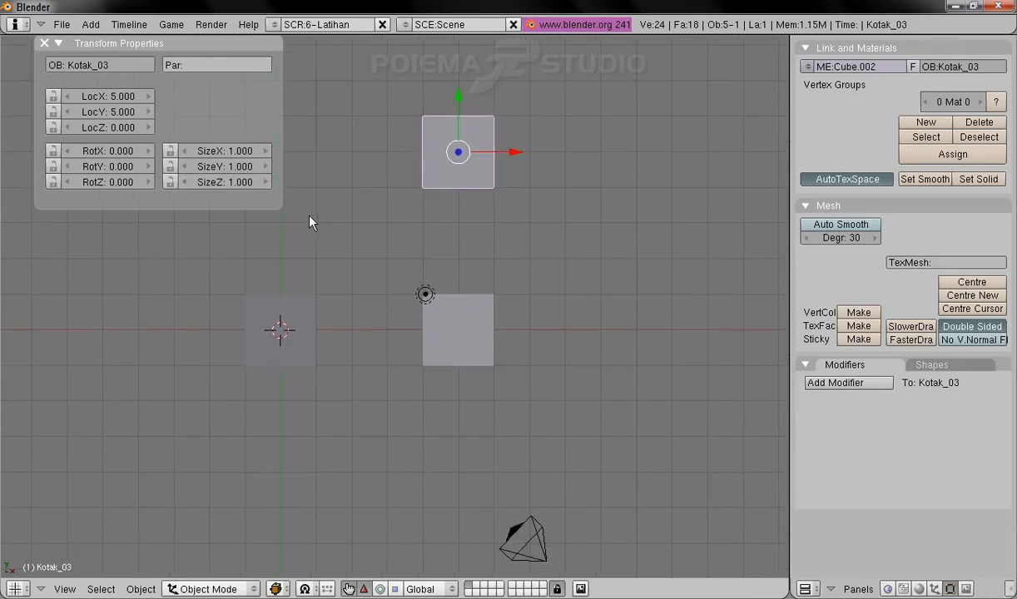
- Duplicate Kotak_03 in place, leaving the copy at the same location, and rename the copy Kotak_04
left_click(141, 589)
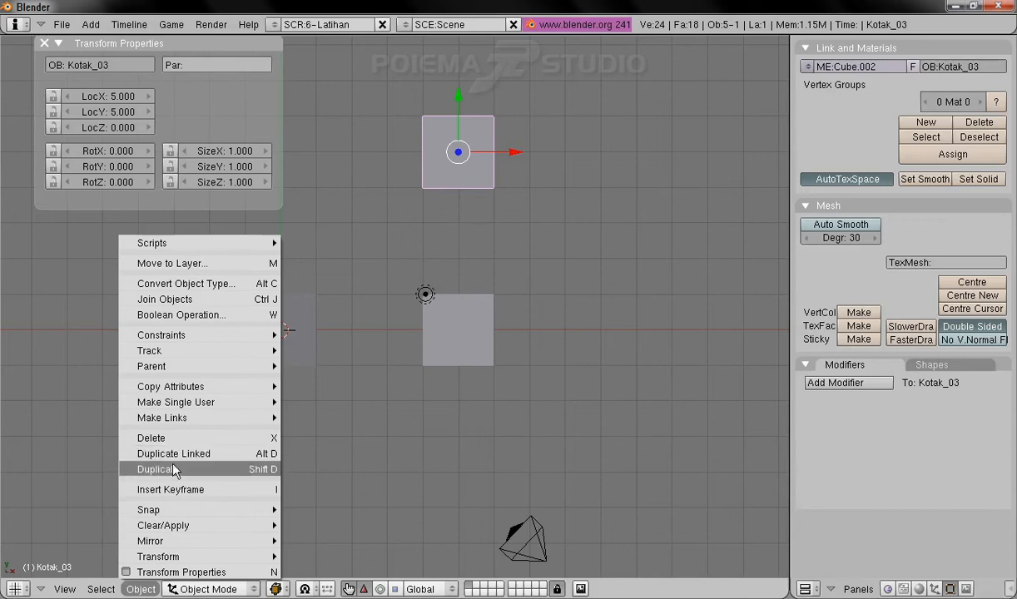
left_click(238, 475)
right_click(325, 567)
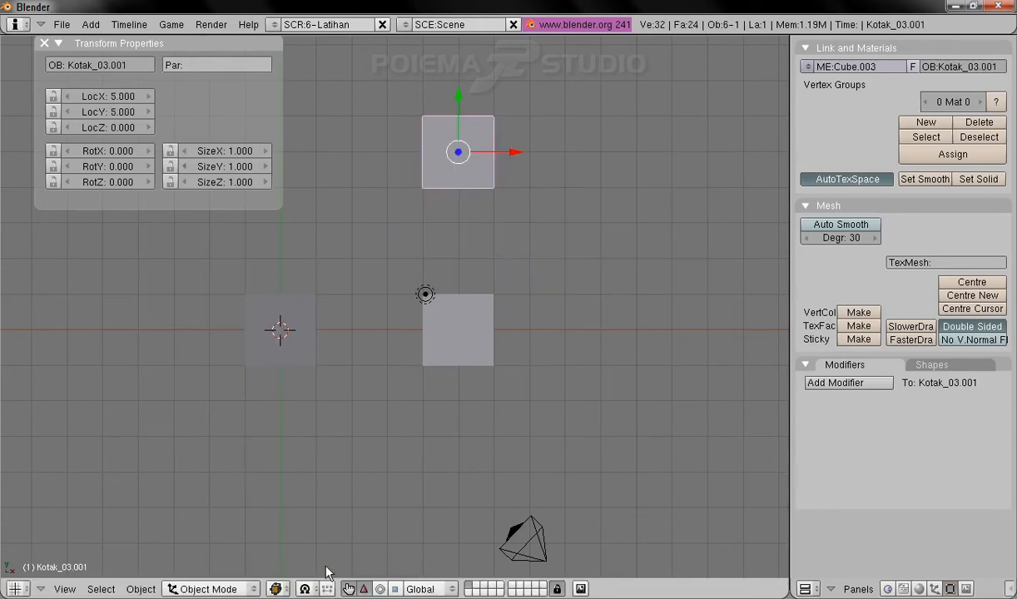
left_click(119, 64)
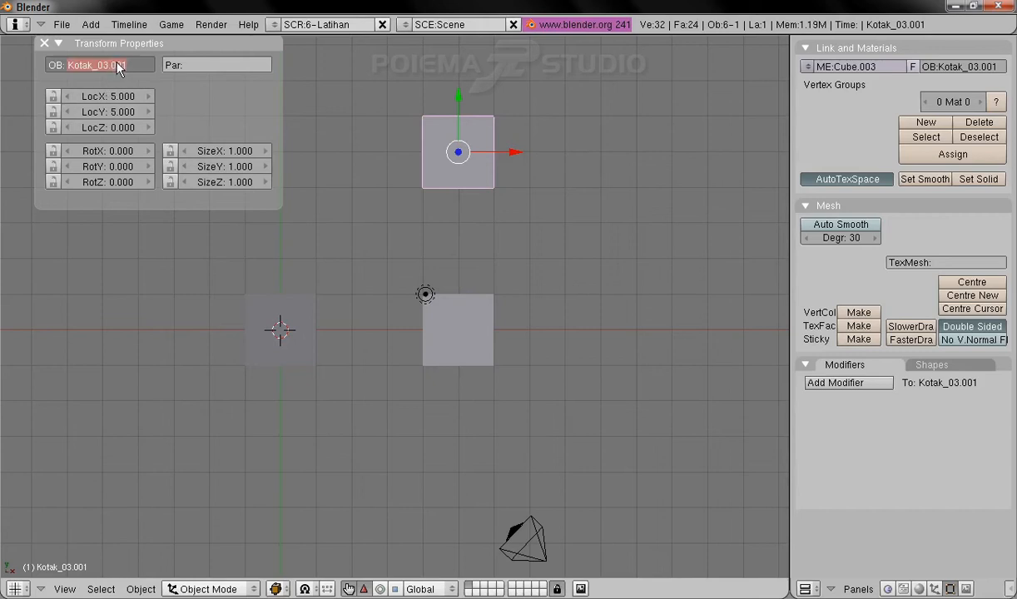
key("Right")
type("4")
key("Return")
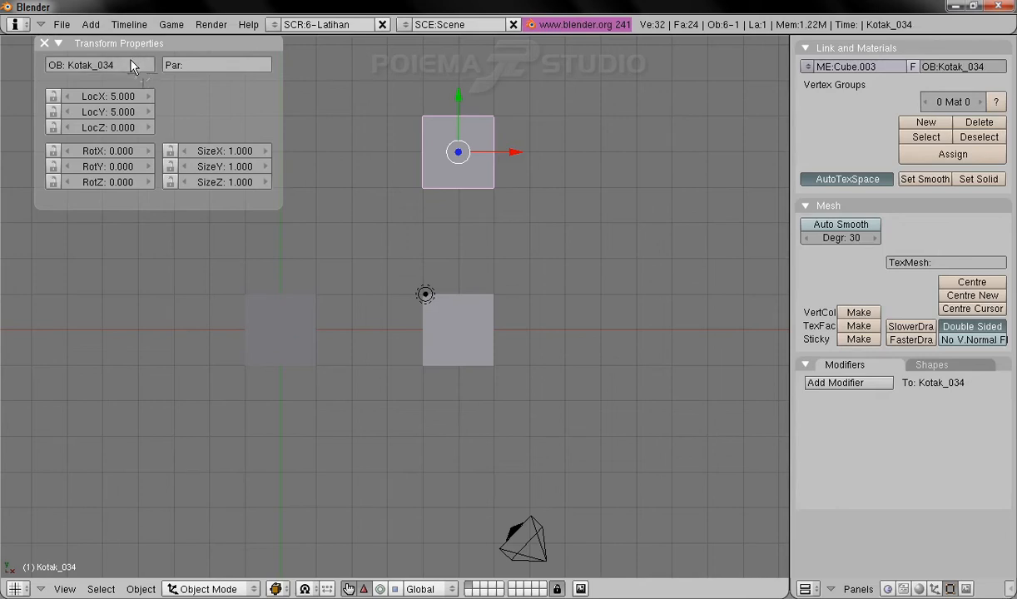
left_click(131, 66)
key("Right")
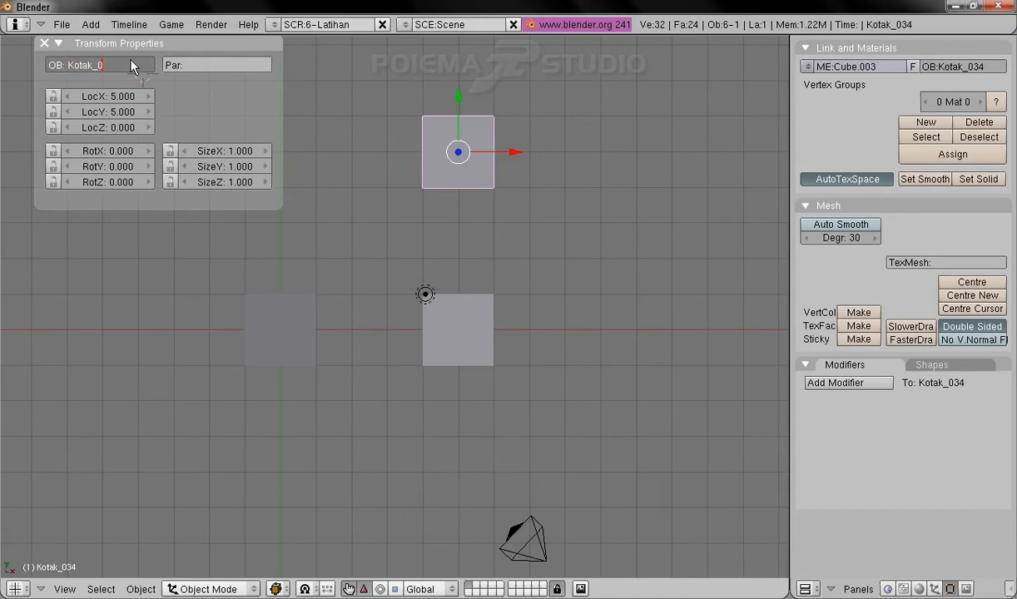
type("4")
key("Return")
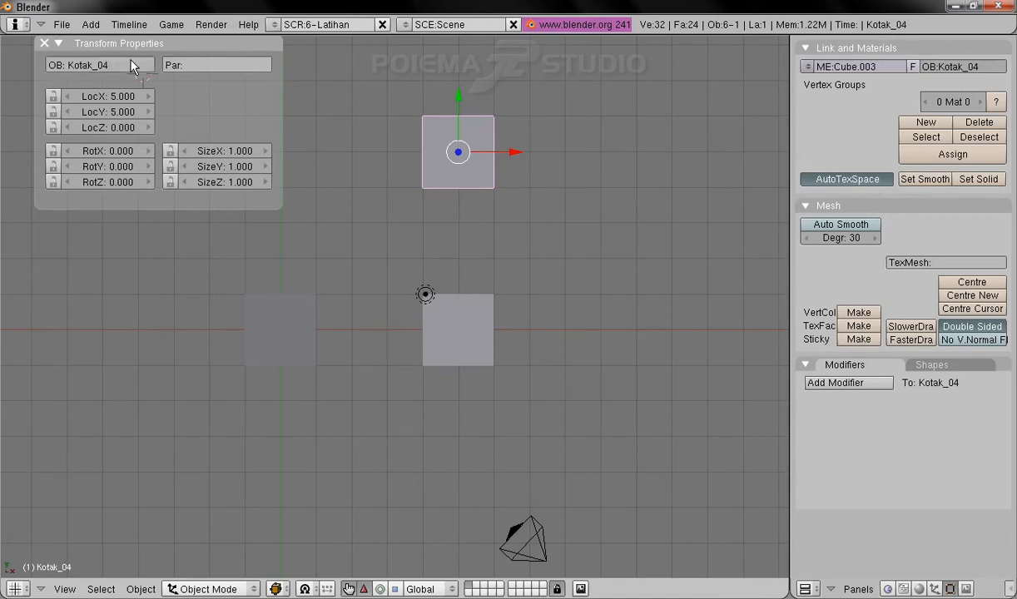
- Set the Y location of Kotak_04 to -5 and select all four cubes in turn to check their names and positions
left_click(114, 115)
type("-")
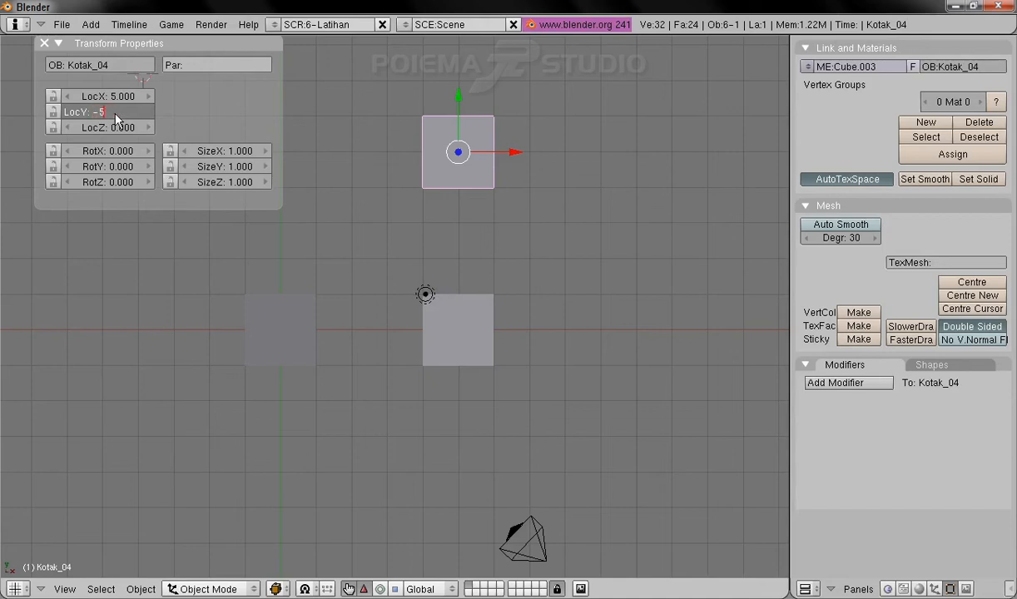
type("5")
key("Return")
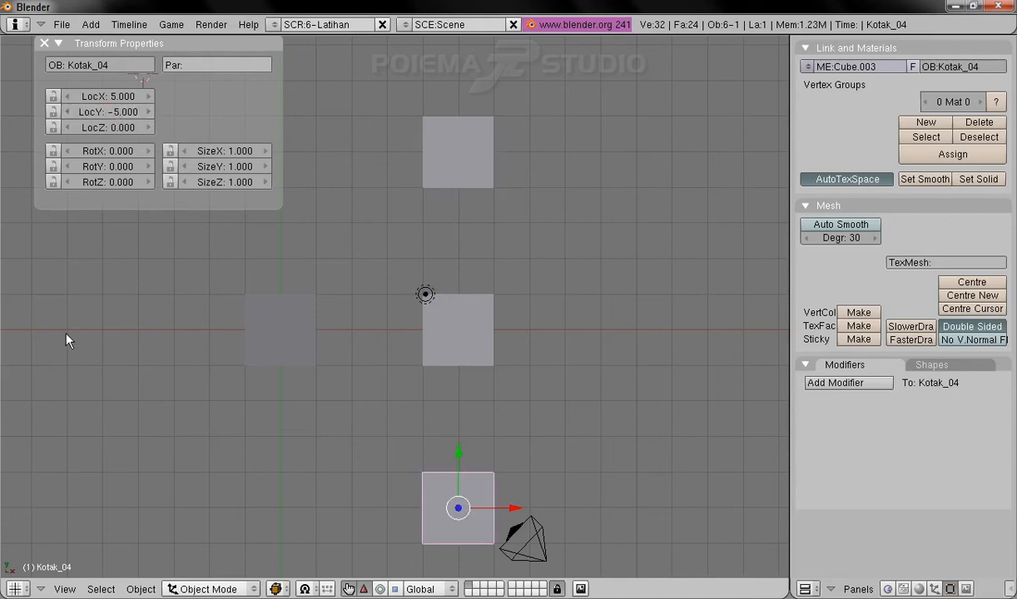
right_click(275, 353)
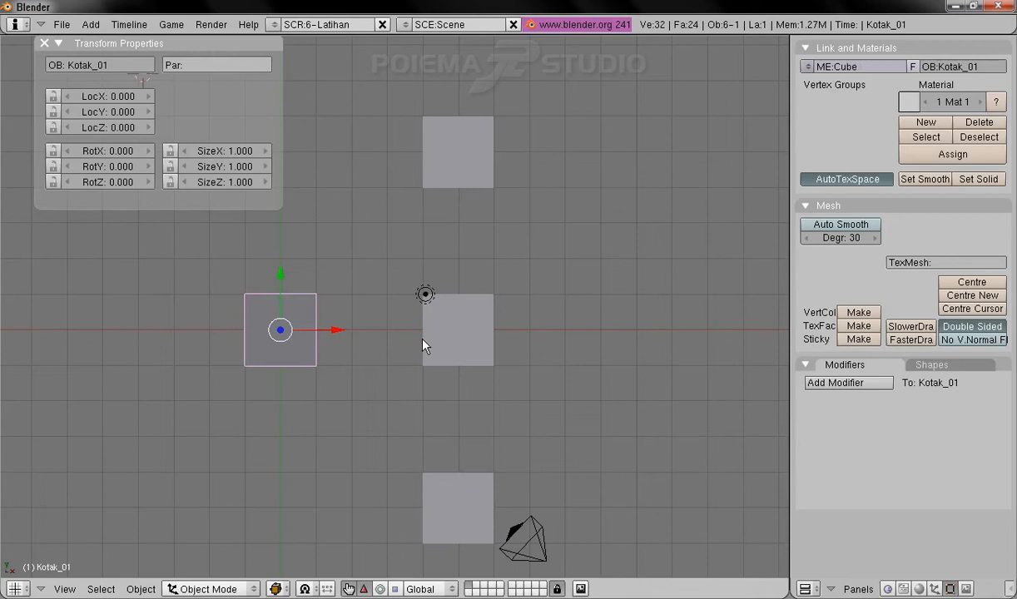
right_click(443, 354)
right_click(489, 186)
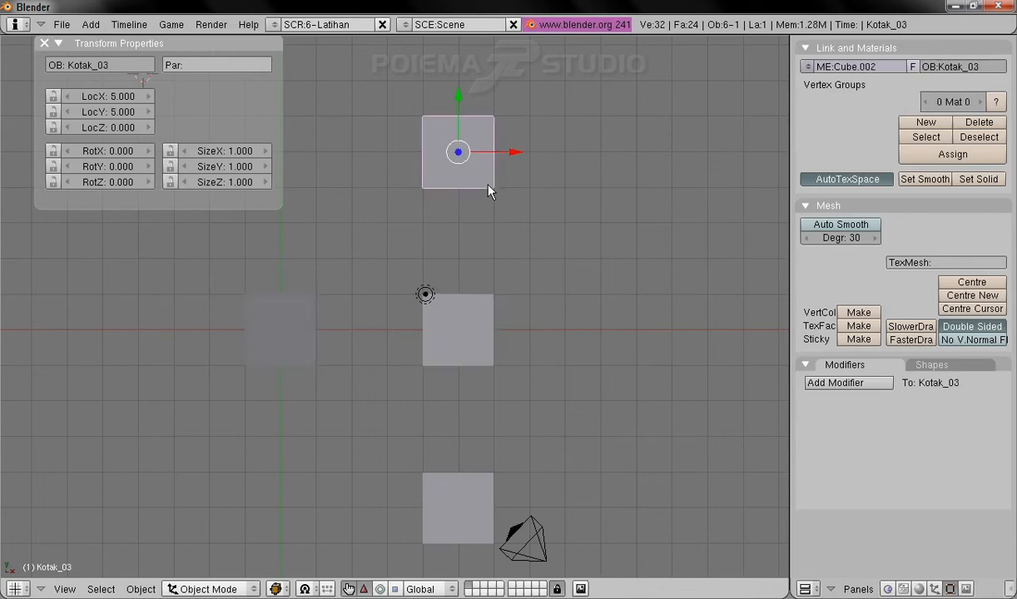
right_click(469, 505)
middle_click_drag(425, 438, 499, 404)
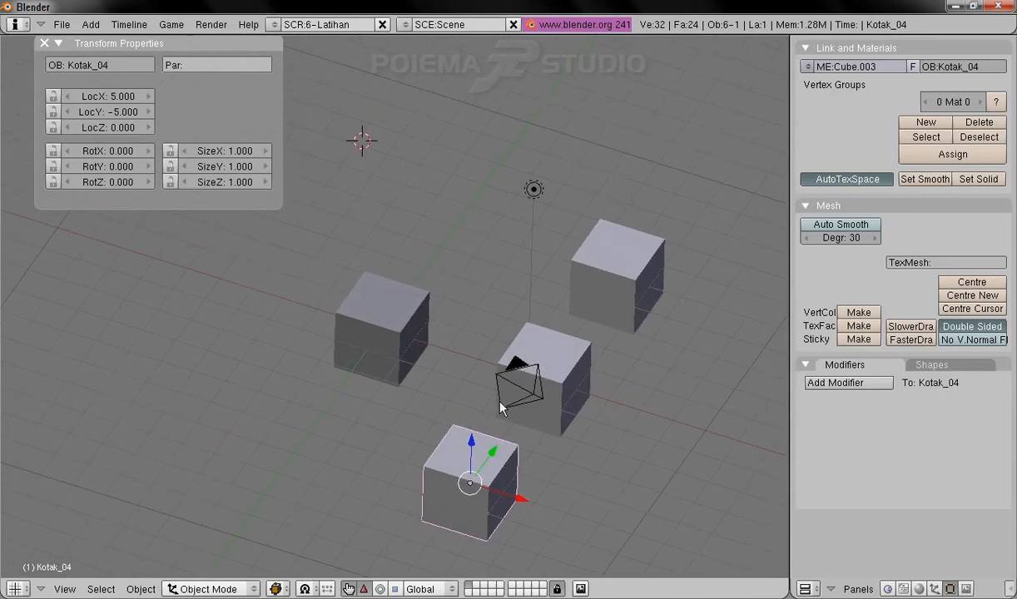
- Freely rotate Kotak_01 about its Z axis with the rotate manipulator, and reset its Z rotation to 0
right_click(387, 360)
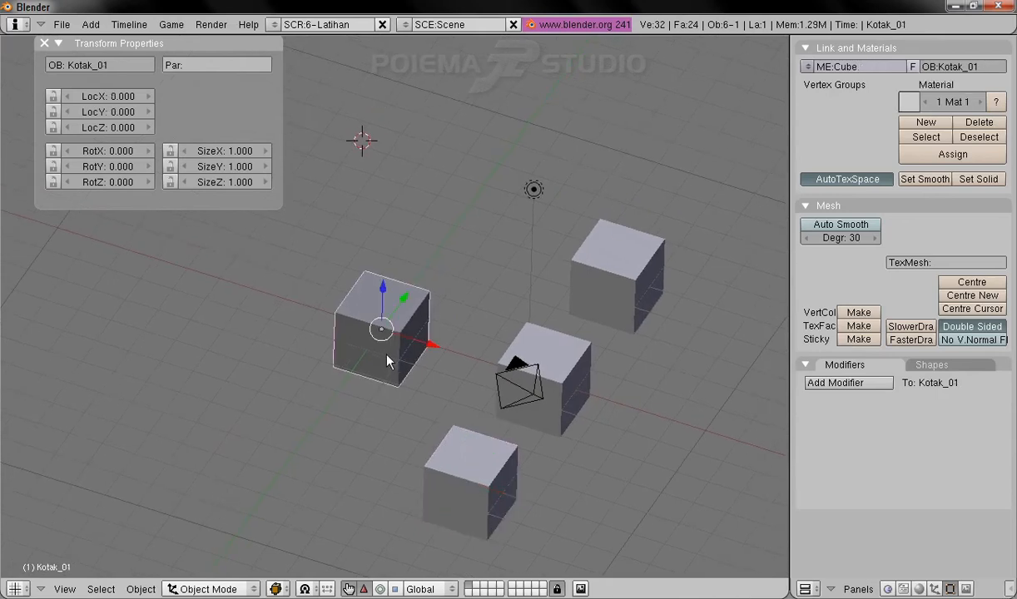
left_click(380, 589)
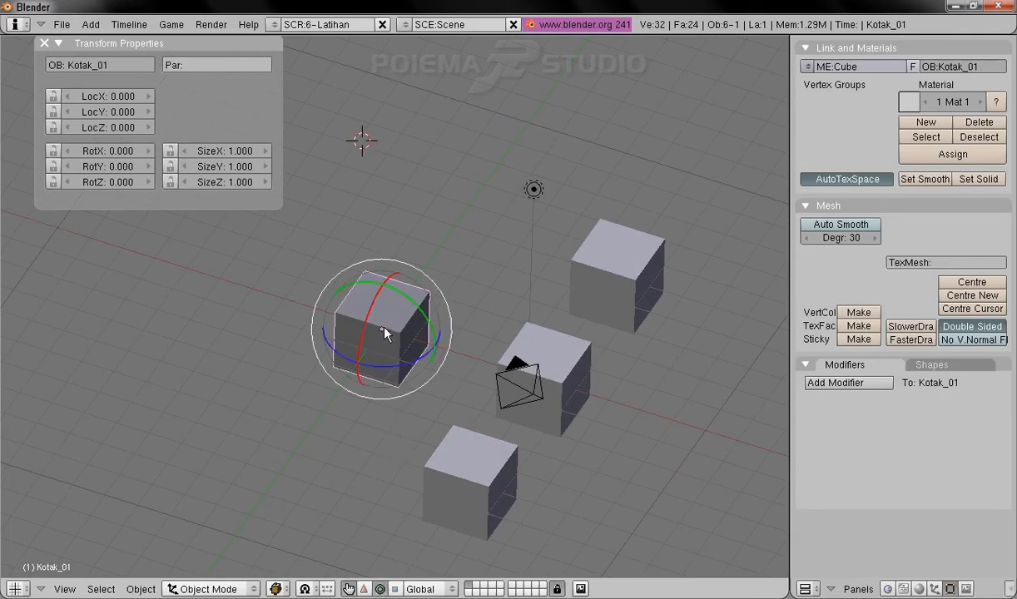
left_click_drag(405, 372, 325, 381)
left_click(107, 181)
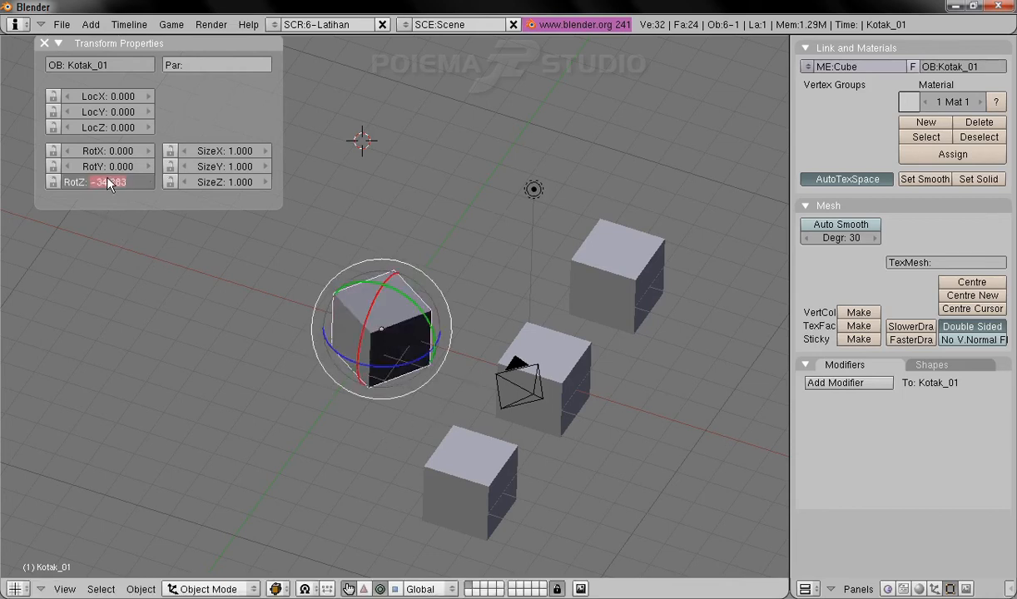
type("0")
key("Return")
- Freely rotate Kotak_02 about its Z axis with the rotate manipulator, and reset its Z rotation to 0
right_click(563, 387)
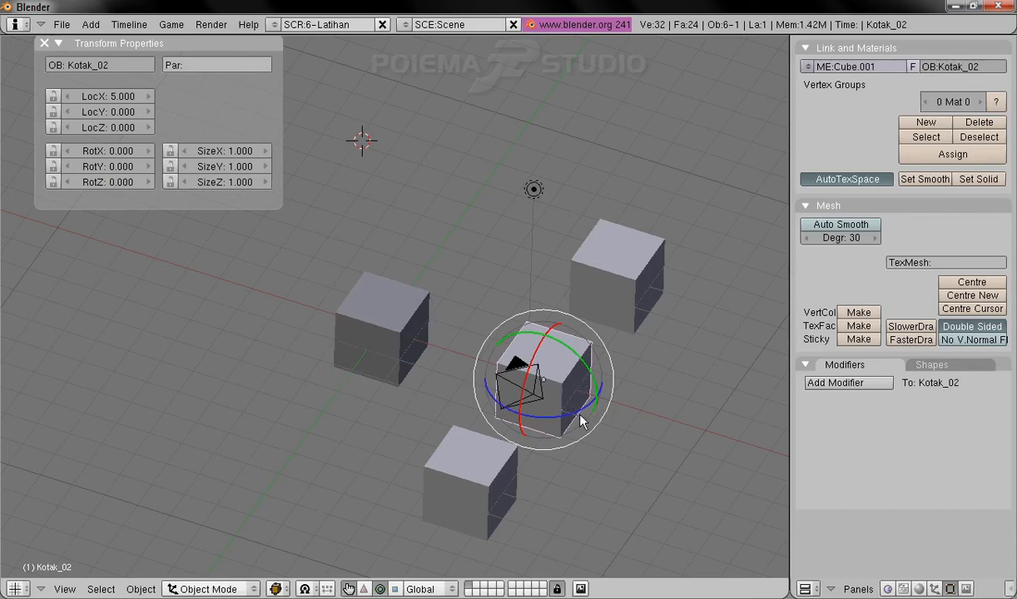
middle_click_drag(659, 422, 572, 423)
left_click_drag(549, 428, 600, 442)
left_click(112, 186)
type("0")
key("Return")
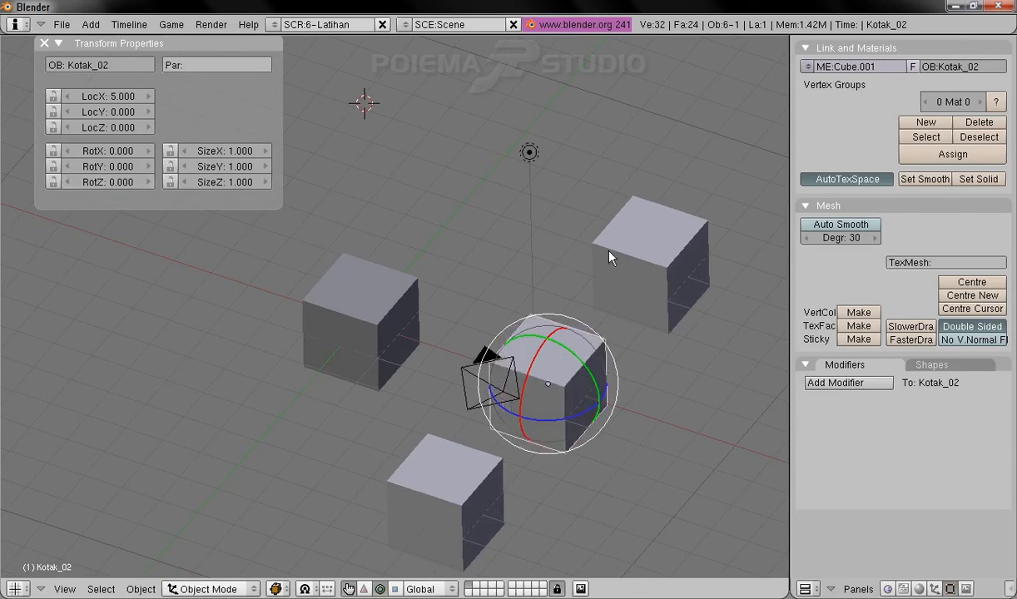
- Freely rotate Kotak_03 to about -31° around its Z axis with the rotate manipulator, and reset its Z rotation to 0
right_click(631, 249)
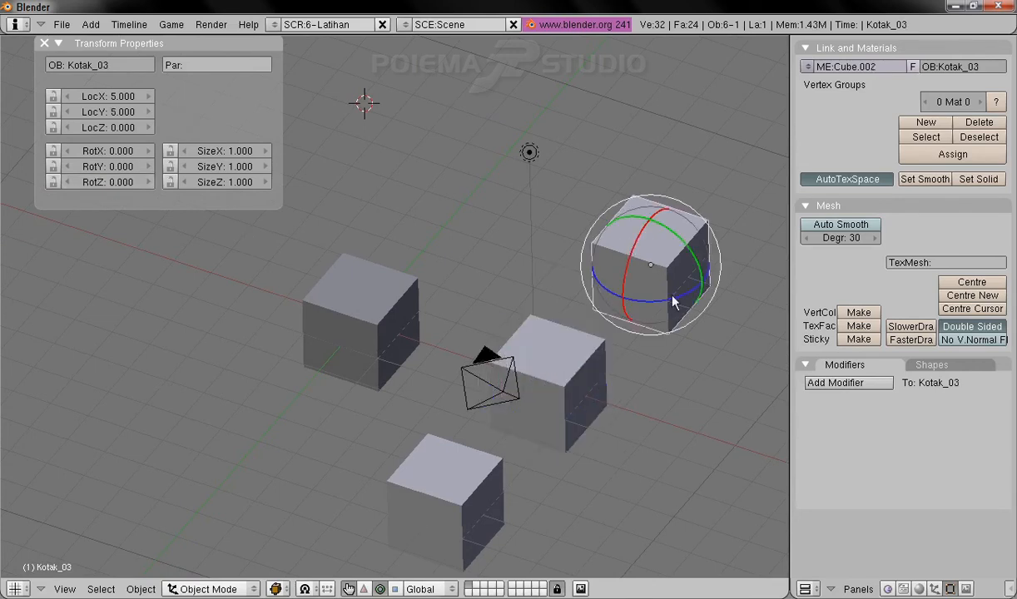
left_click_drag(674, 295, 658, 367)
left_click(106, 183)
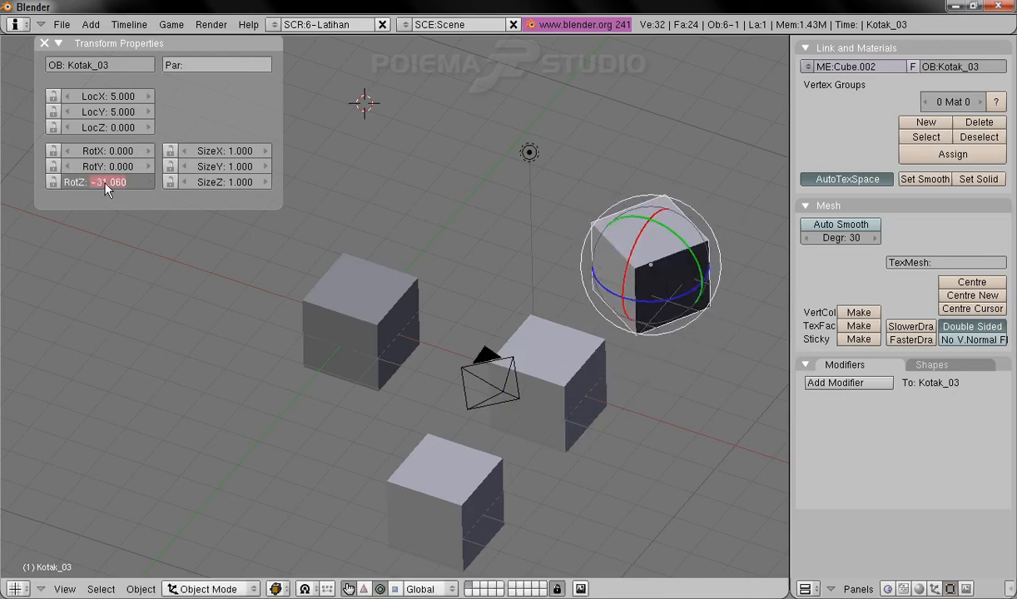
key("Return")
- Freely rotate Kotak_04 to about 33° around its Z axis with the rotate manipulator, and reset its Z rotation to 0
right_click(459, 497)
middle_click_drag(469, 394, 498, 330, "shift")
left_click_drag(470, 478, 503, 522)
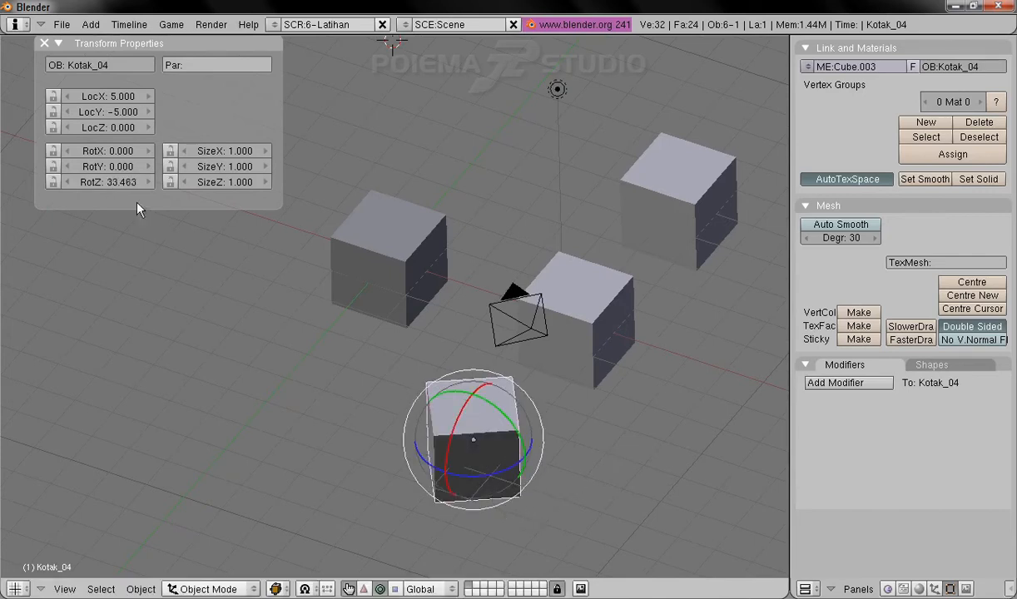
left_click(121, 182)
type("0")
key("Return")
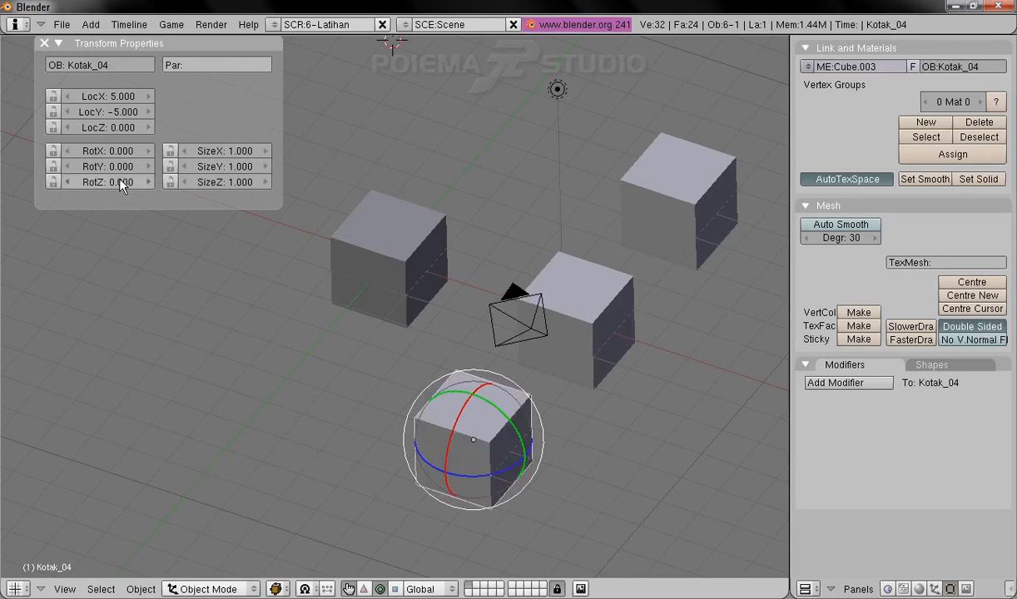
- Select Kotak_02, switch the transform manipulator to translate mode, and turn the manipulator display off
middle_click_drag(647, 334, 554, 352, "shift")
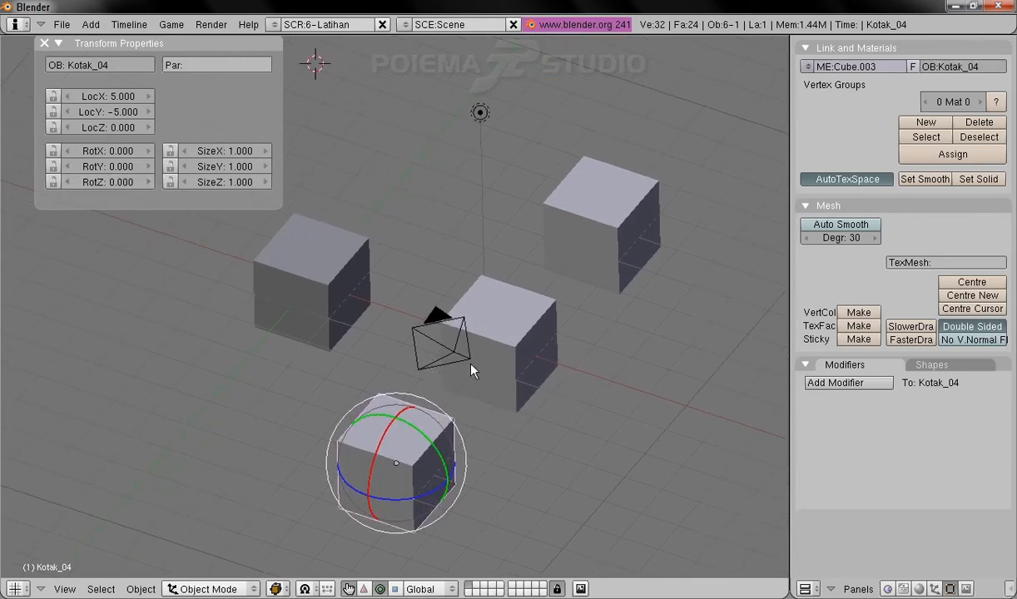
middle_click_drag(470, 371, 473, 384)
right_click(519, 335)
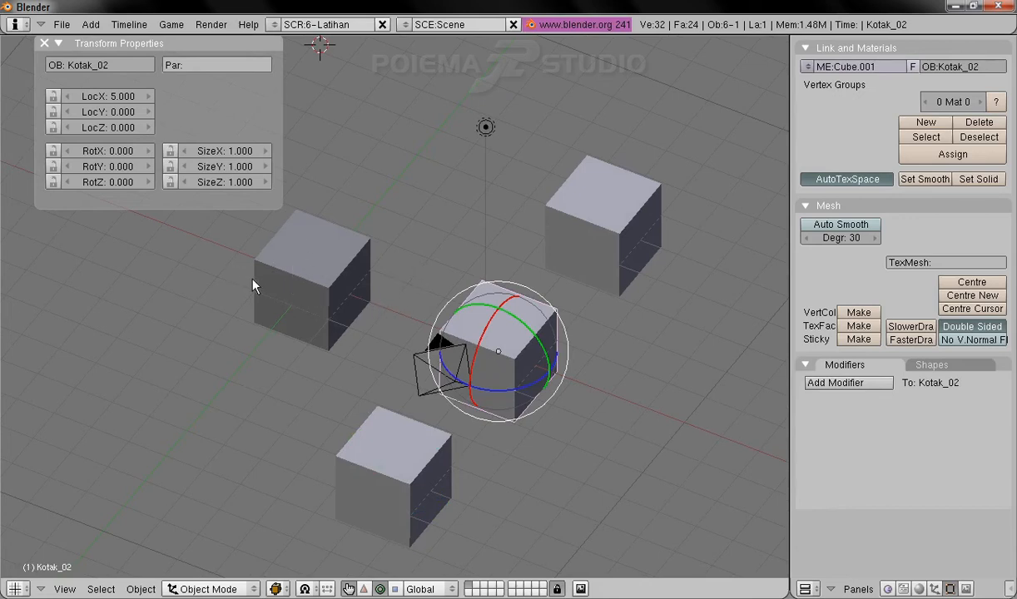
middle_click_drag(200, 425, 573, 280)
left_click(364, 589)
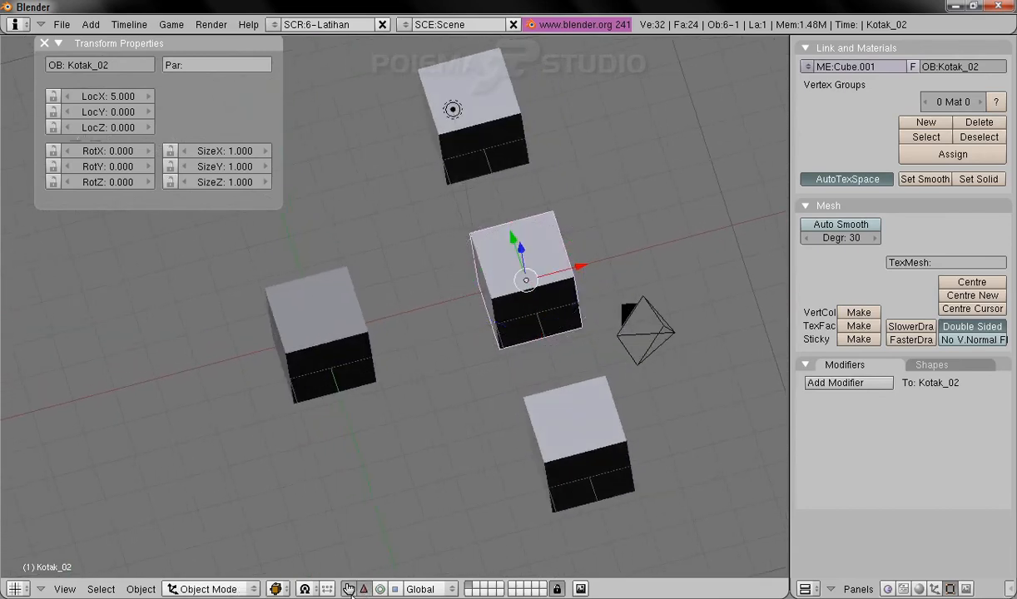
left_click(349, 589)
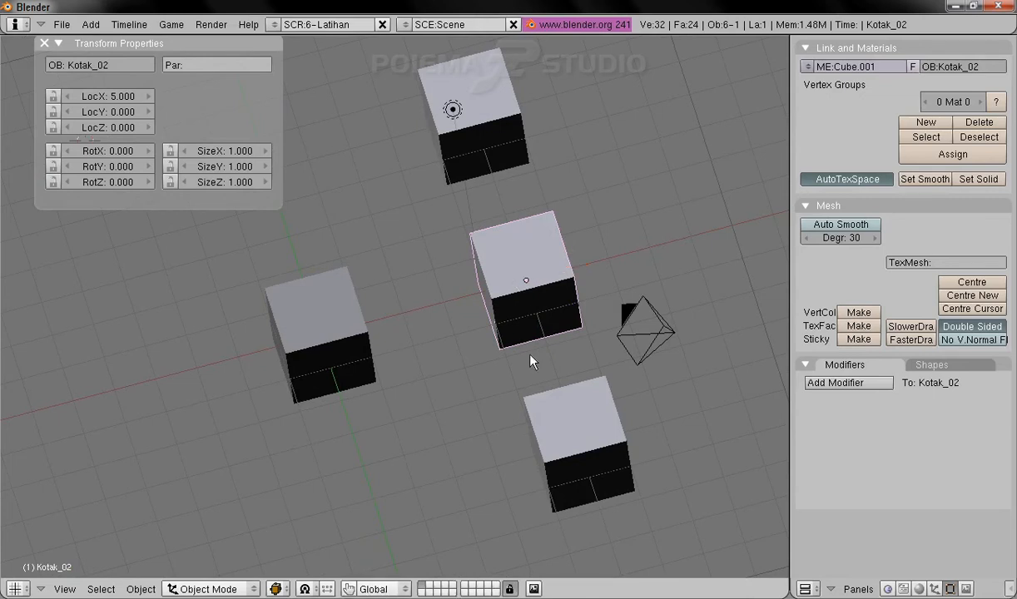
- Add Kotak_01 to the selection alongside Kotak_02, and deselect everything
middle_click_drag(420, 277, 443, 333)
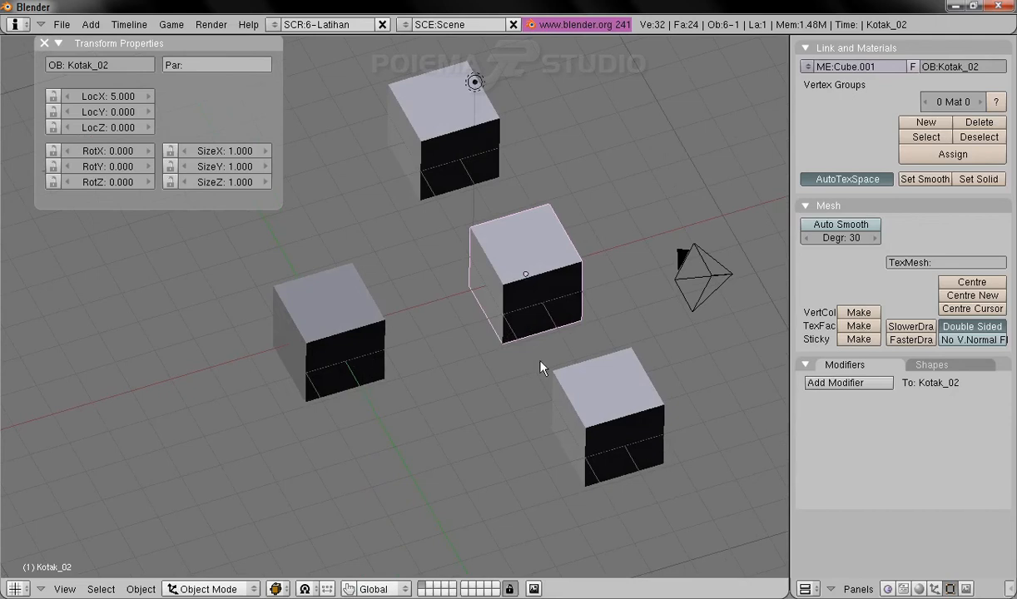
middle_click_drag(540, 363, 529, 380)
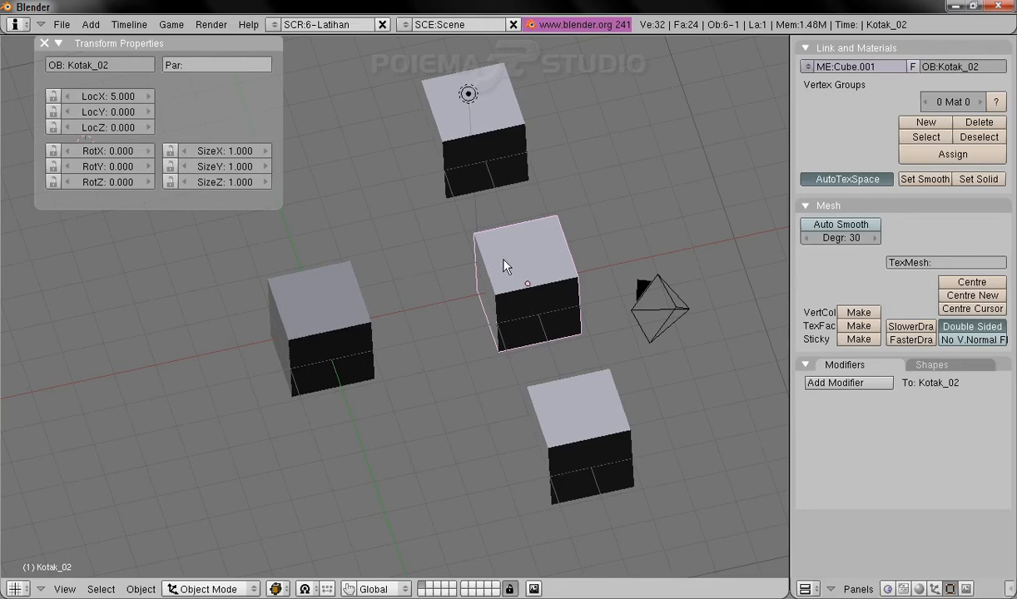
middle_click_drag(504, 321, 480, 334)
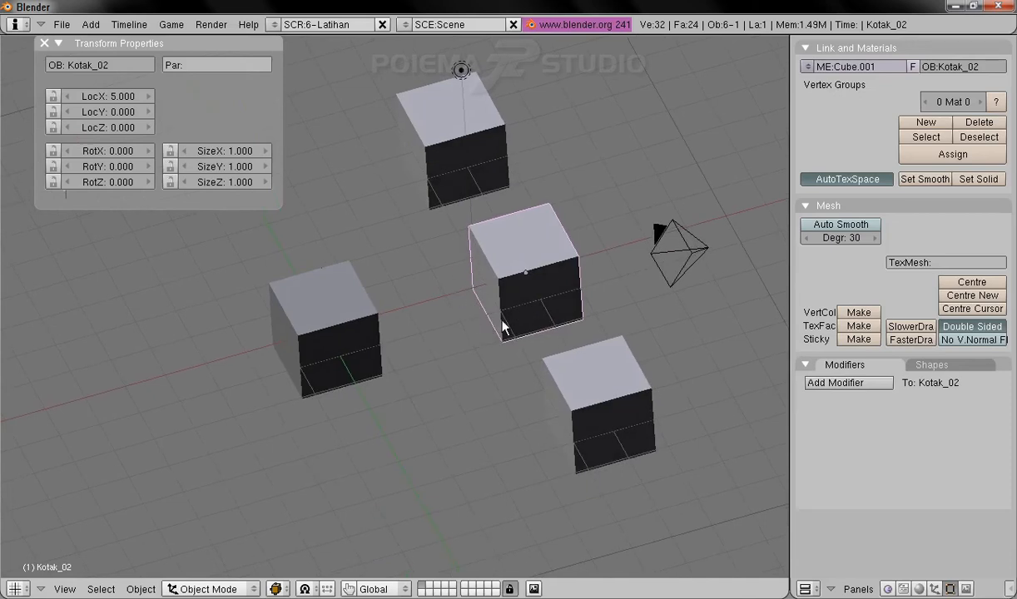
right_click(309, 316, "shift")
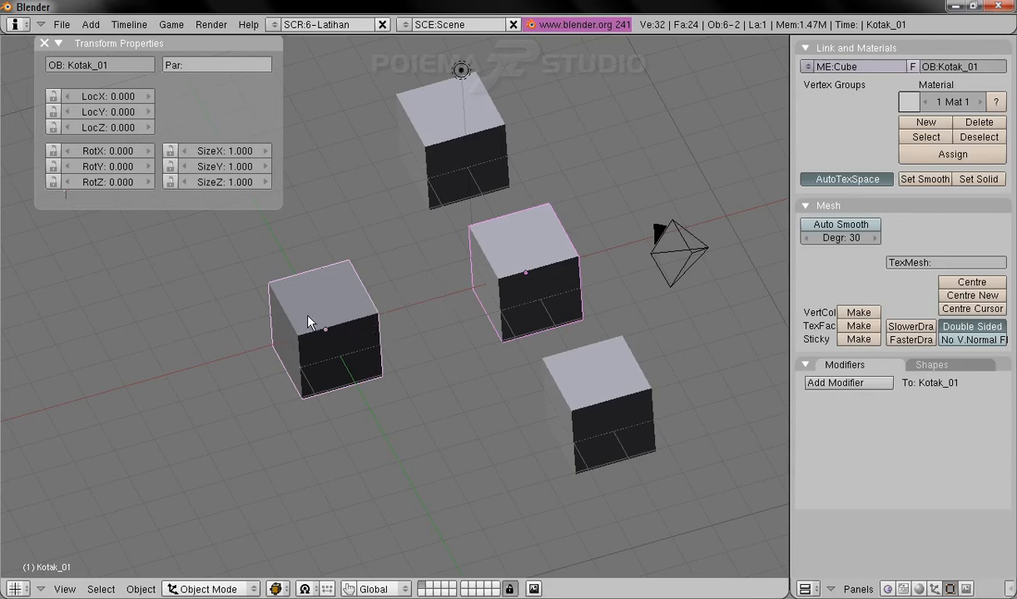
key("a")
- Select Kotak_01 and add Kotak_02 as the active object, and reduce the selection to Kotak_02 alone
right_click(328, 311)
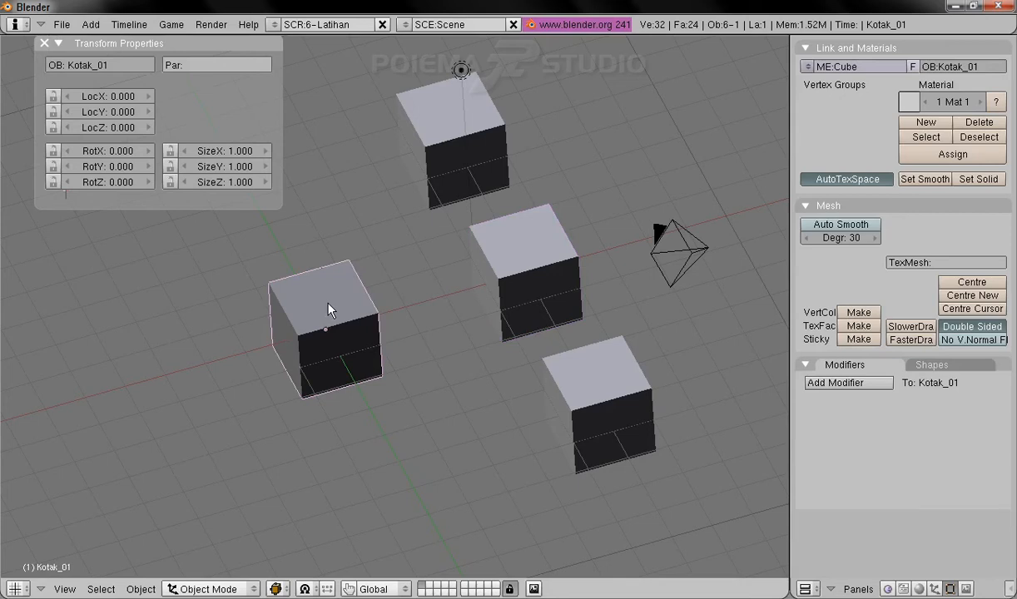
right_click(498, 254, "shift")
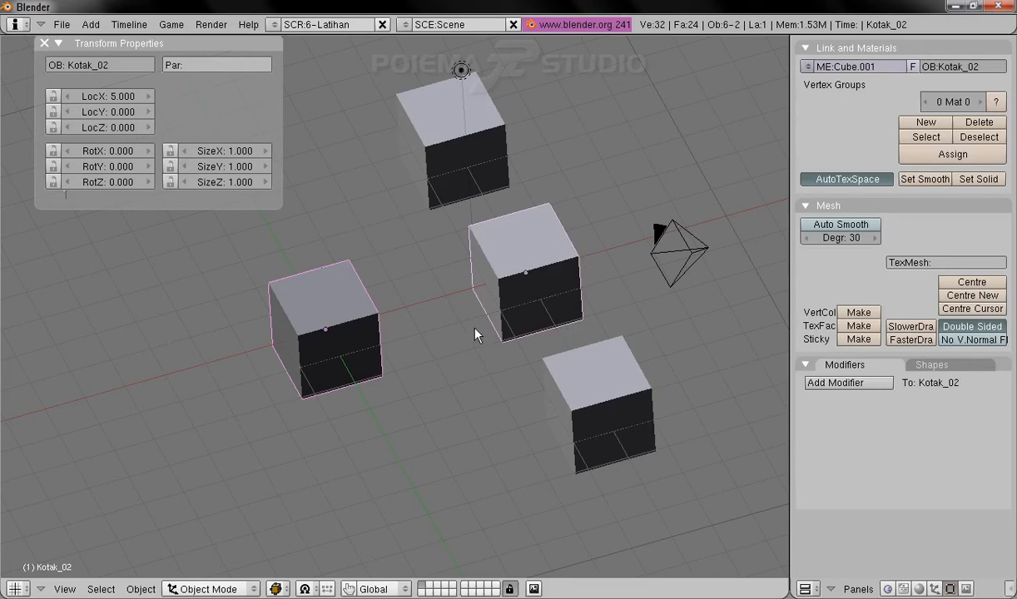
key("a")
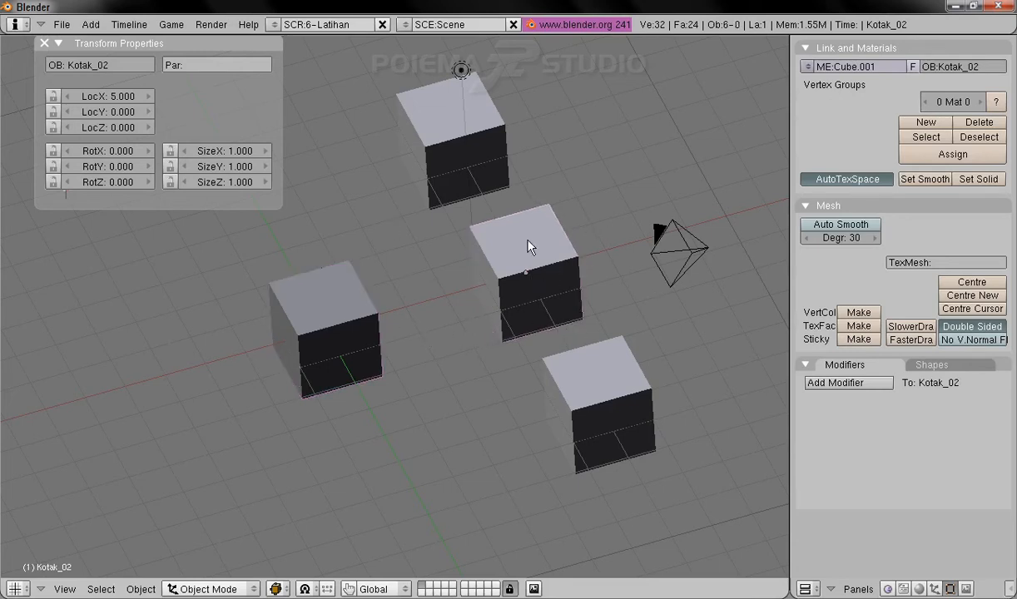
right_click(562, 243)
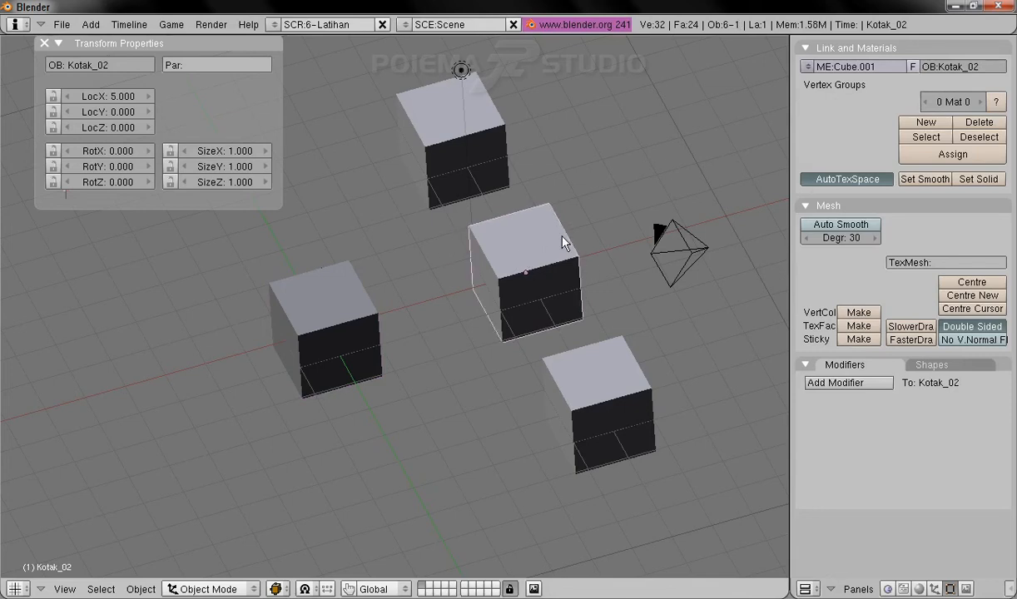
- Make Kotak_01 the parent of Kotak_02
right_click(325, 314, "shift")
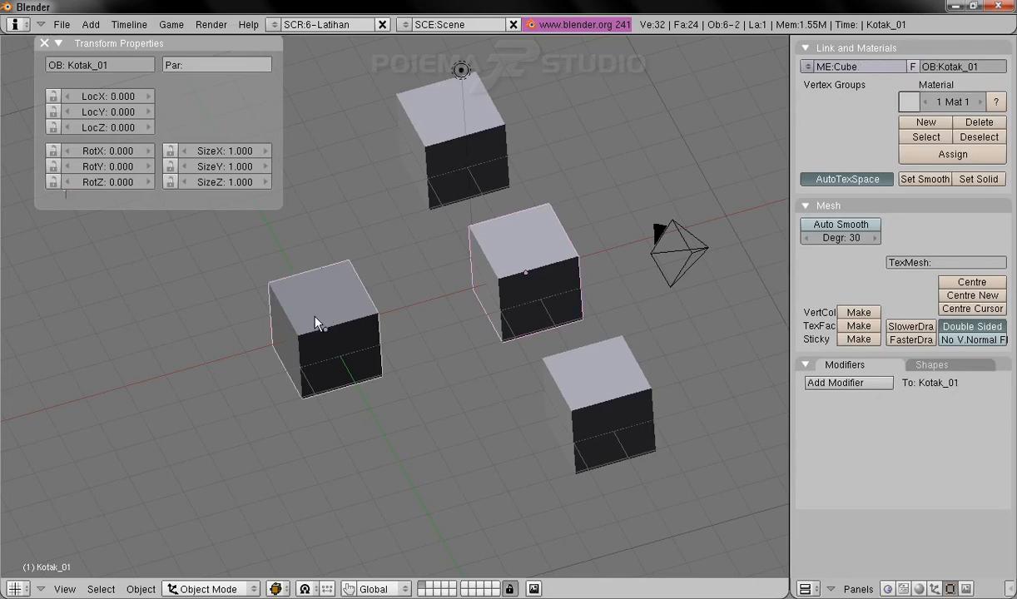
left_click(138, 589)
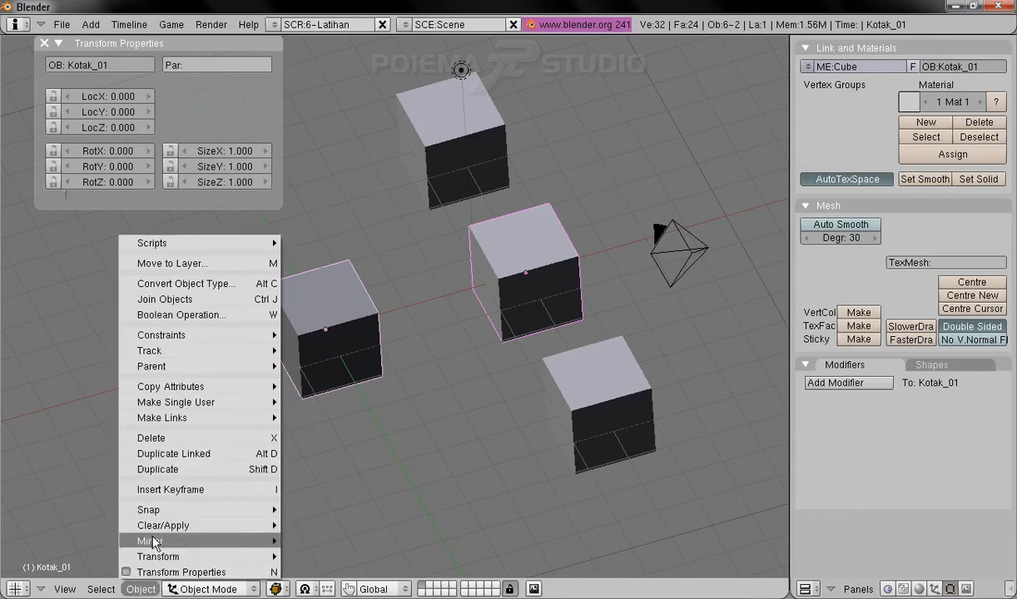
mouse_move(214, 368)
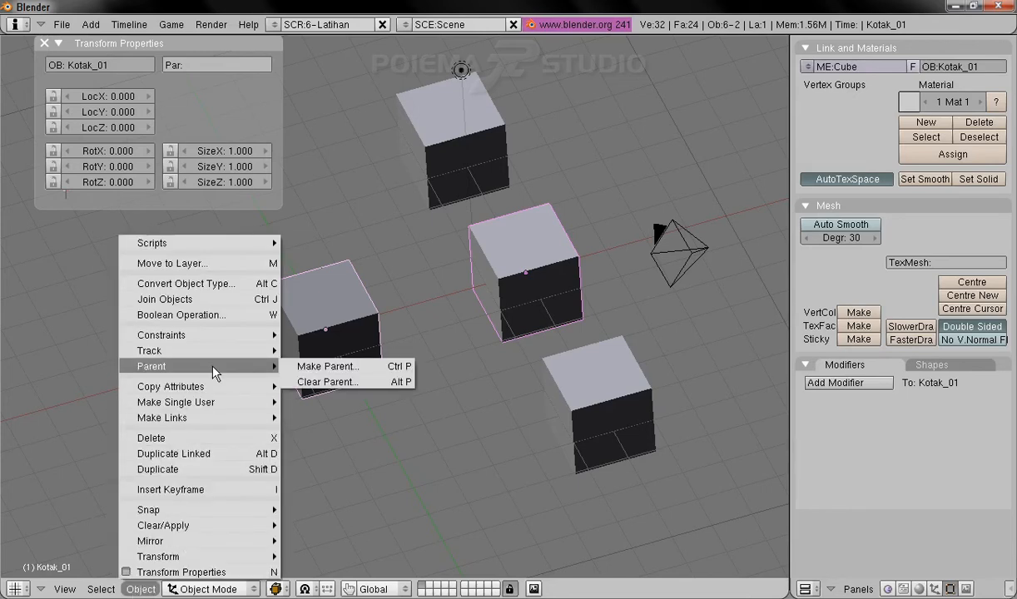
left_click(372, 367)
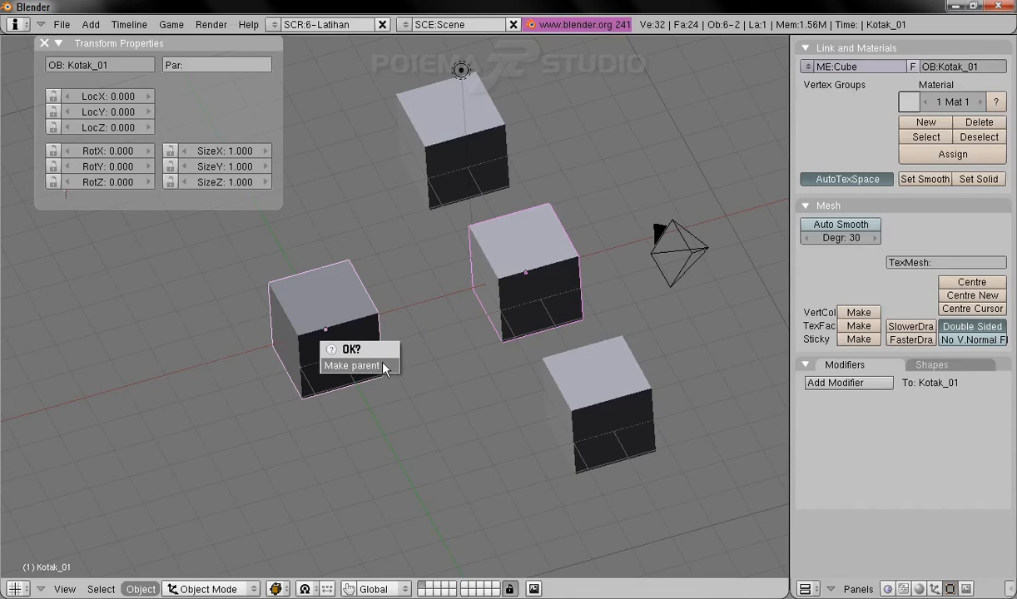
left_click(384, 369)
- Examine the dashed relation line between Kotak_01 and Kotak_02 up close from several angles
middle_click_drag(458, 415, 441, 393)
middle_click_drag(482, 356, 478, 480, "shift")
right_click(298, 389)
right_click(564, 252)
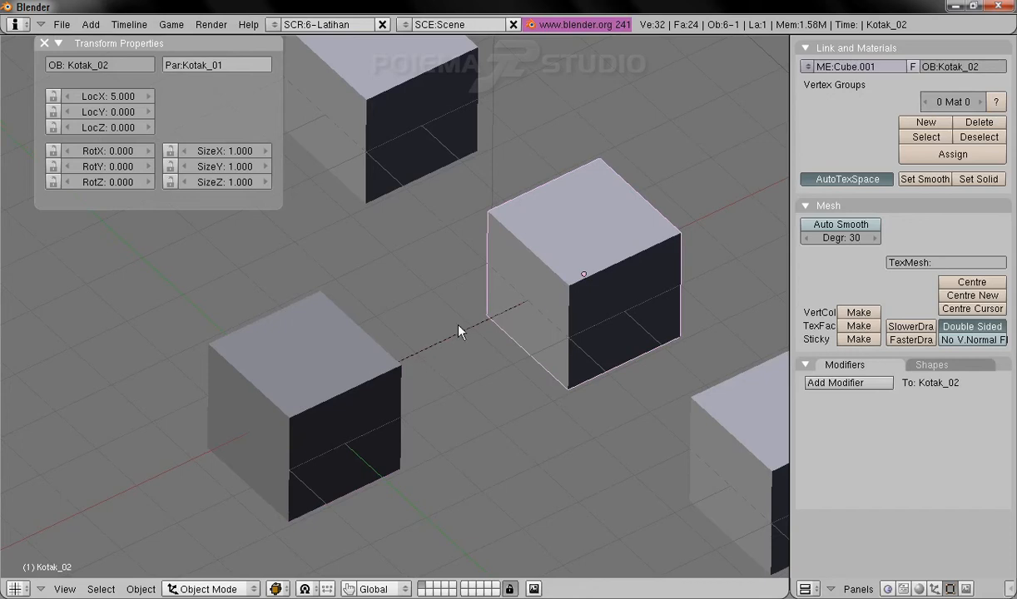
middle_click_drag(574, 376, 535, 385)
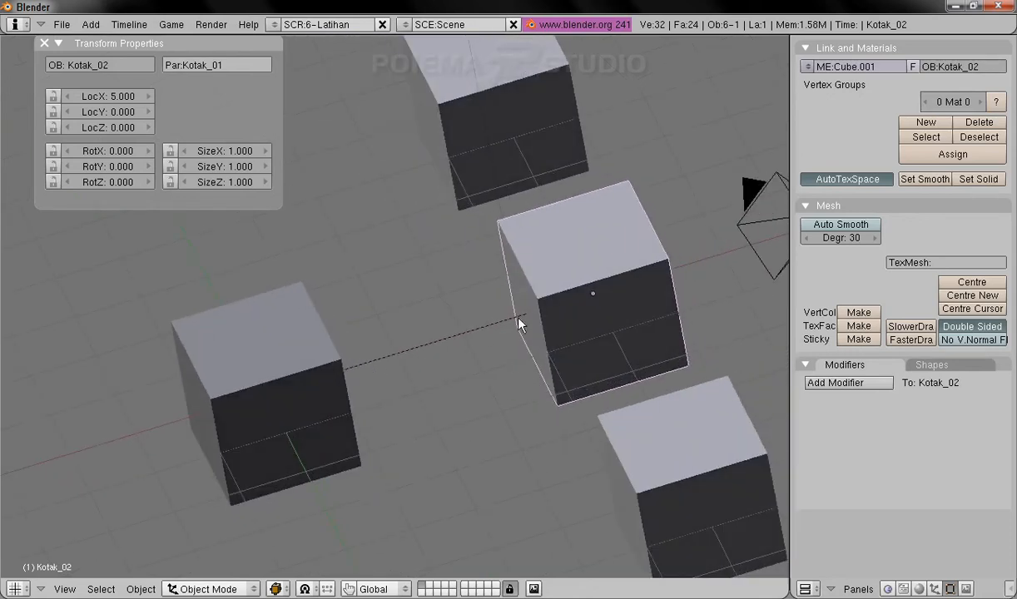
right_click(248, 367)
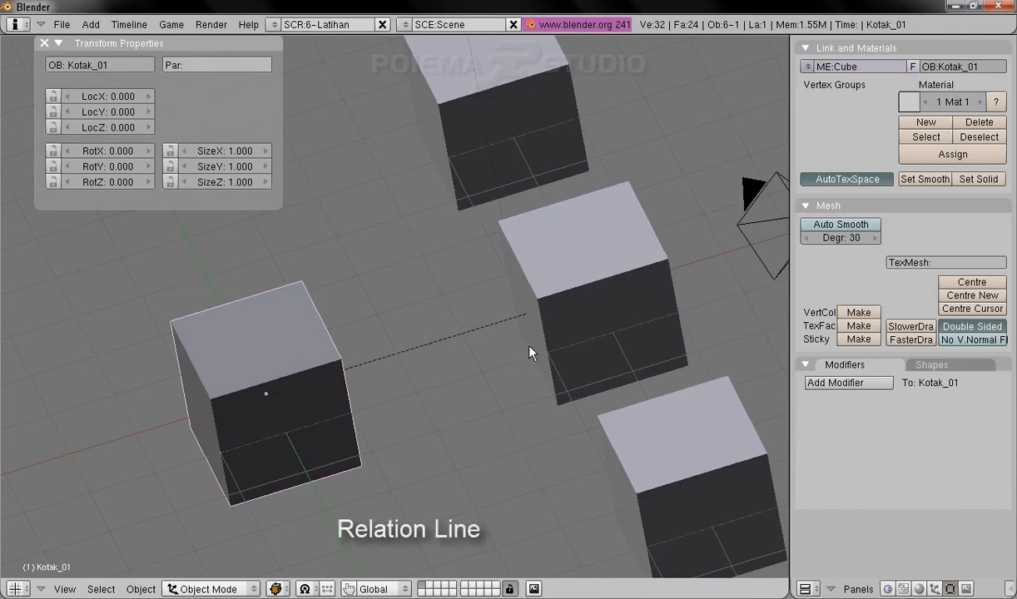
middle_click_drag(431, 375, 446, 382)
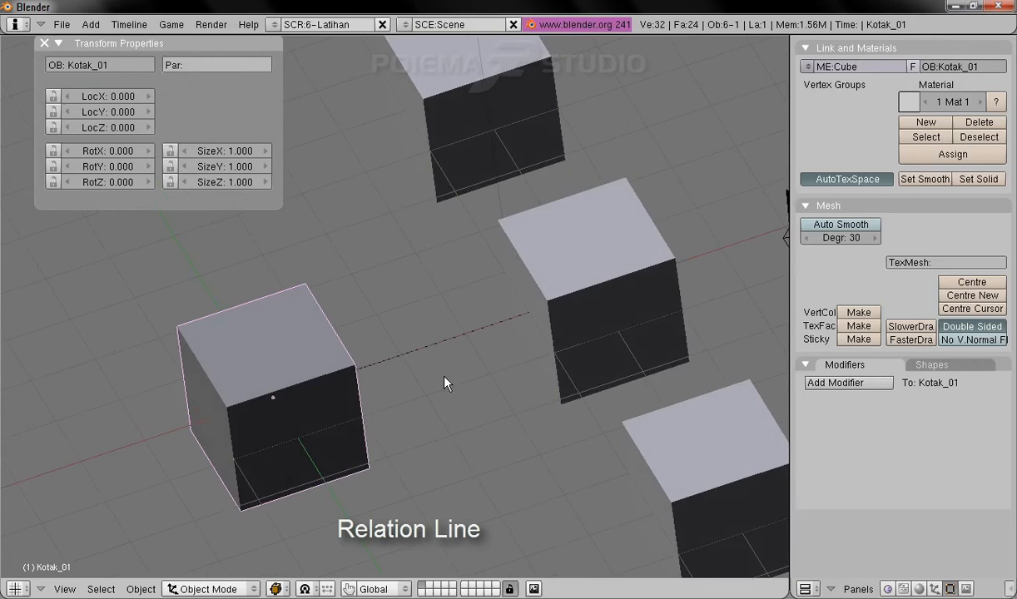
right_click(580, 265)
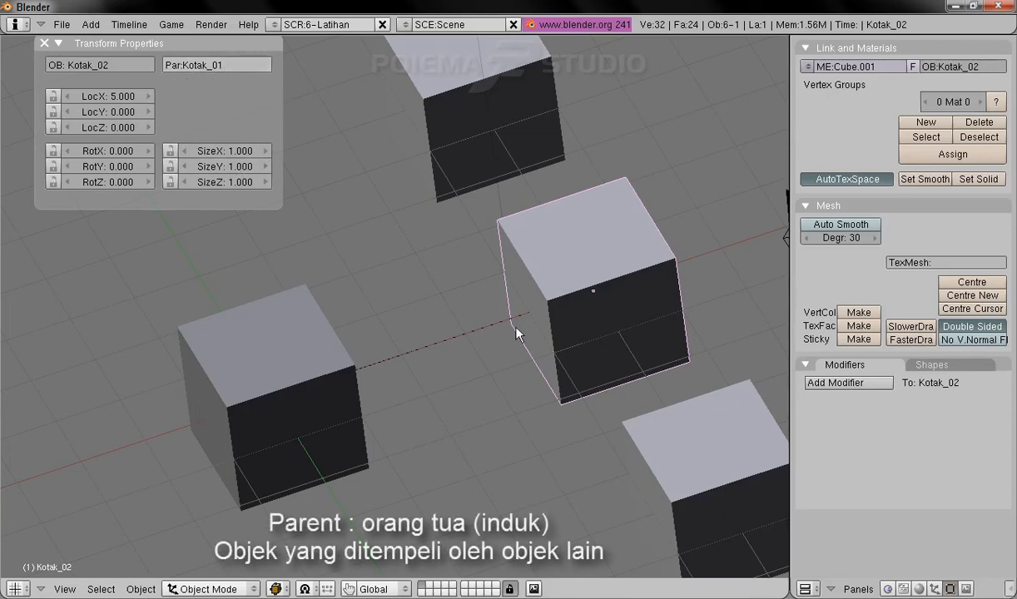
middle_click_drag(426, 316, 443, 306, "shift")
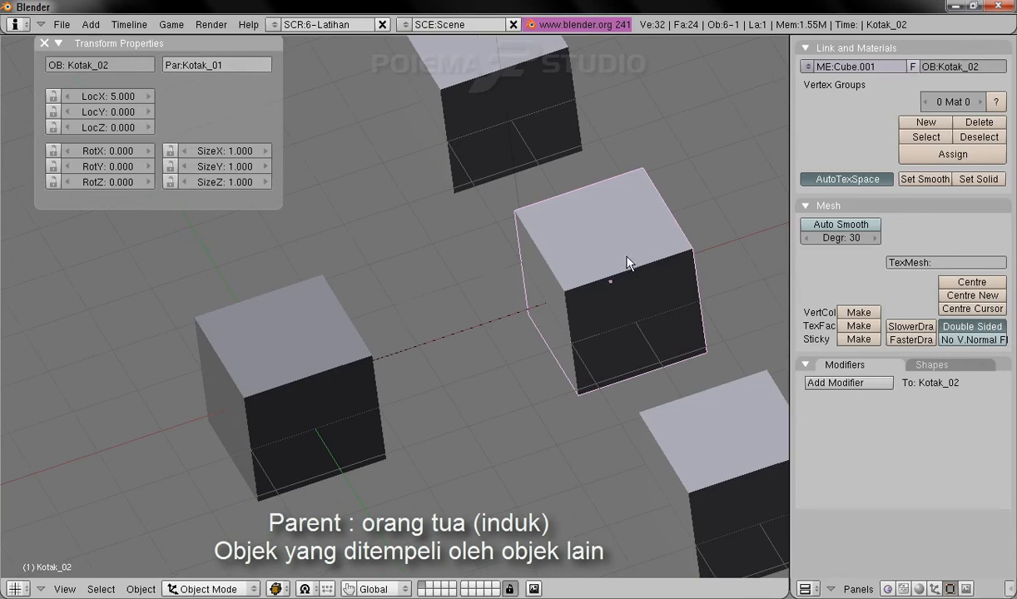
- Select the parent cube Kotak_01 and the child cube Kotak_02 in turn to compare their parent assignments
right_click(327, 313)
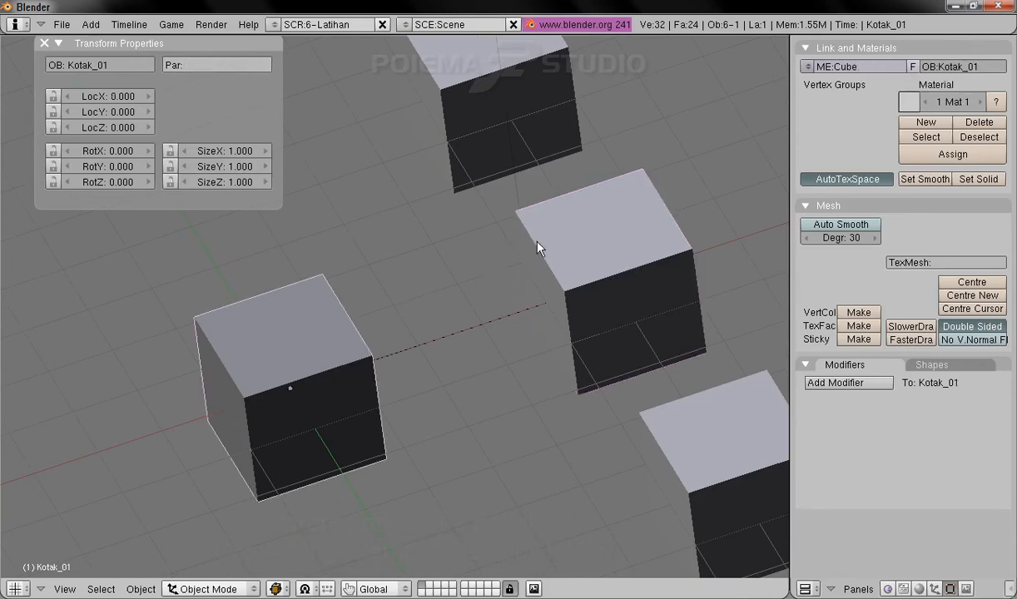
scroll(533, 226, "down", 3)
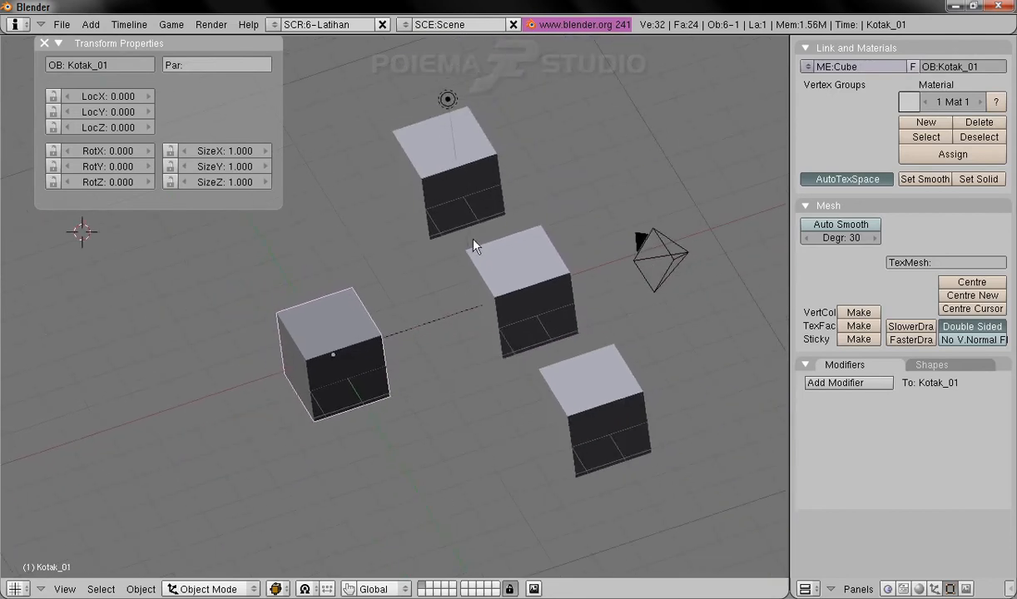
right_click(483, 277)
right_click(346, 337)
right_click(489, 280)
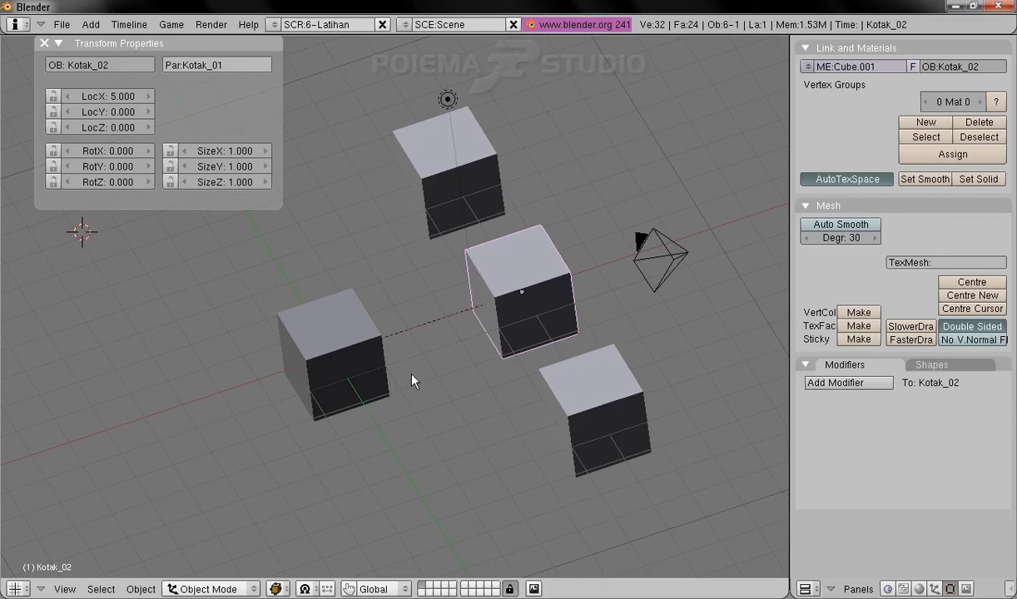
middle_click_drag(698, 240, 691, 275)
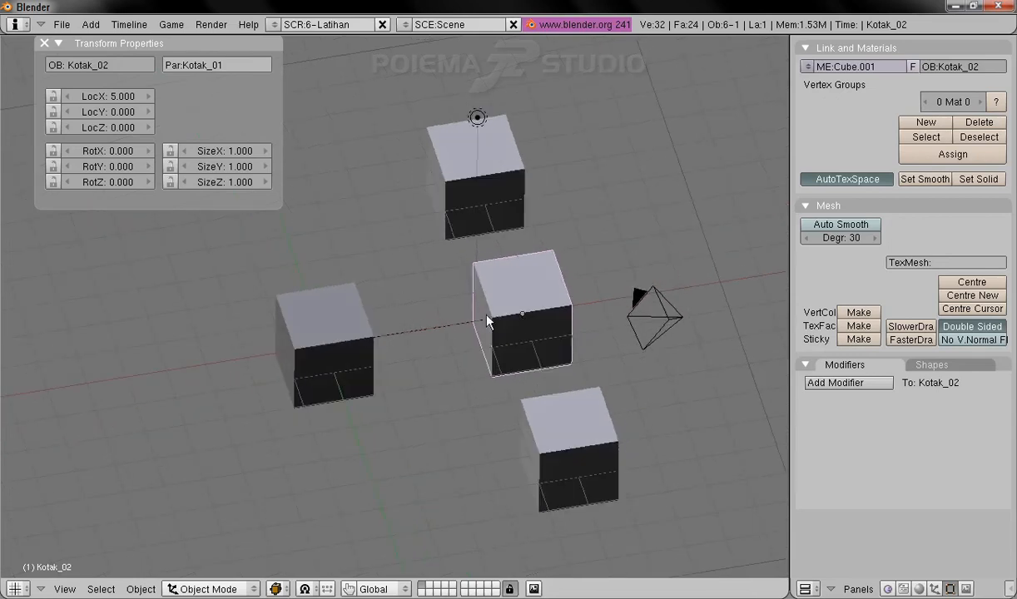
right_click(321, 317)
right_click(522, 283)
- Enable the rotate manipulator on the parent cube Kotak_01 and try rotating it about the Z axis
right_click(320, 325)
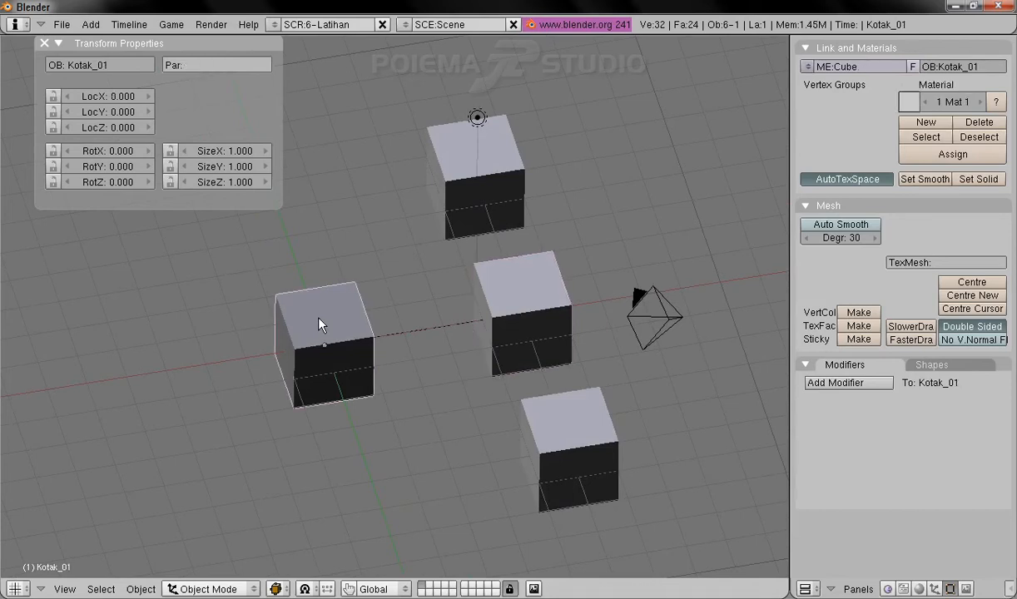
left_click(349, 588)
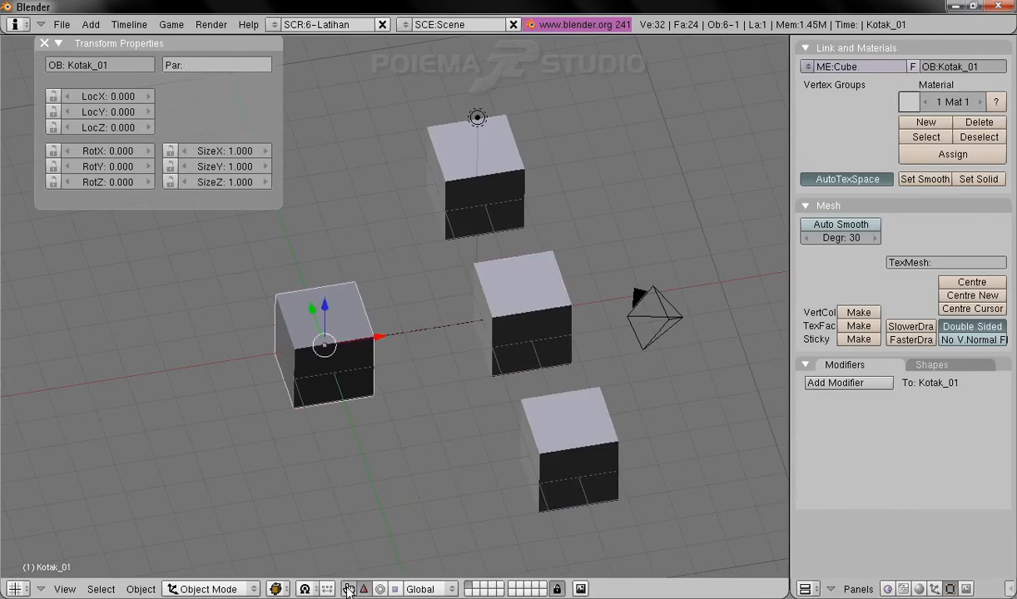
left_click(379, 589)
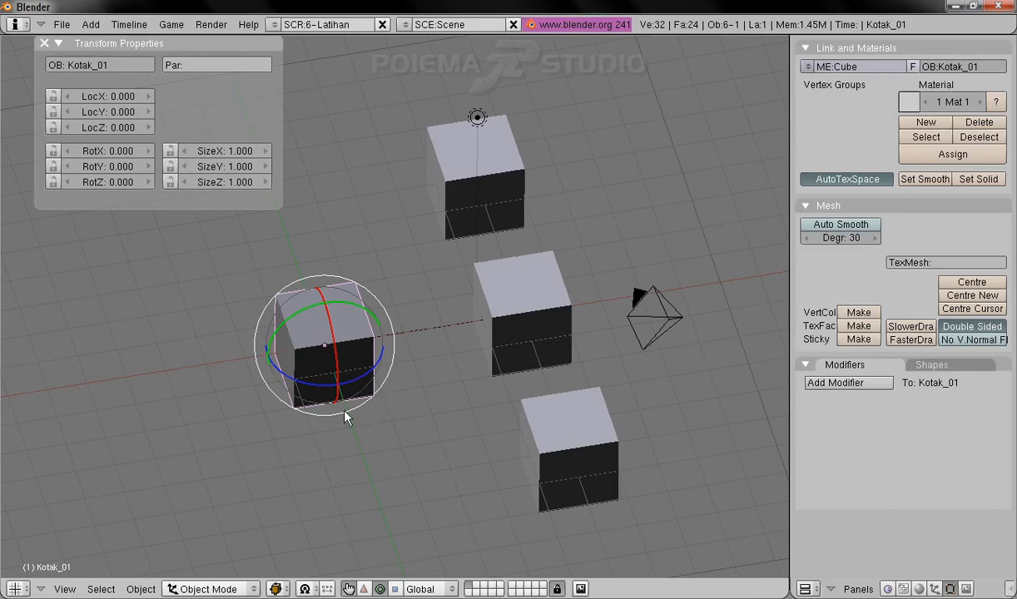
left_click_drag(293, 388, 291, 442)
right_click(291, 441)
- Try rotating the child cube Kotak_02 on its own about the Z axis
right_click(546, 306)
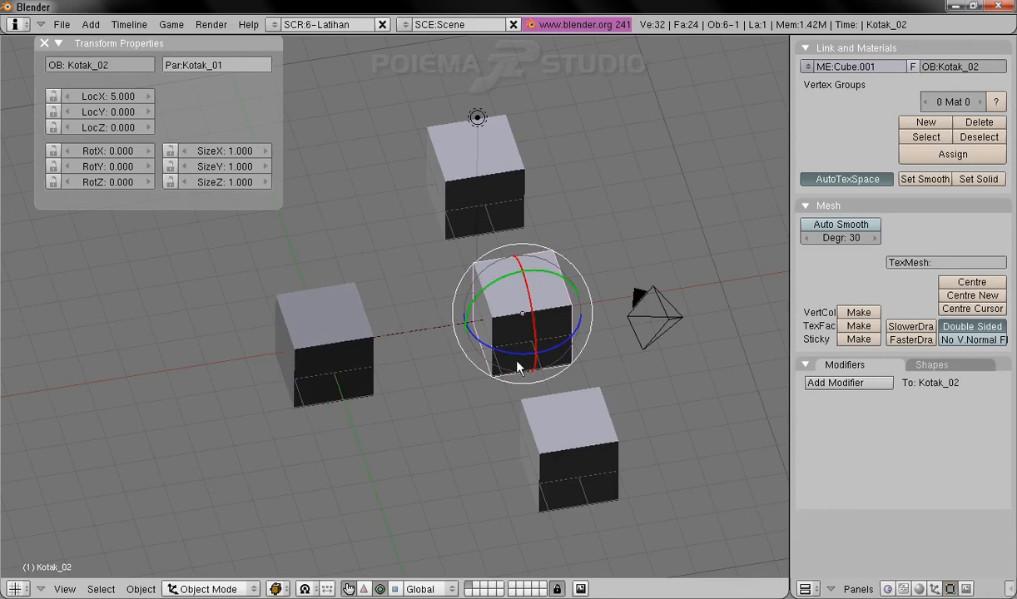
left_click_drag(503, 356, 560, 367)
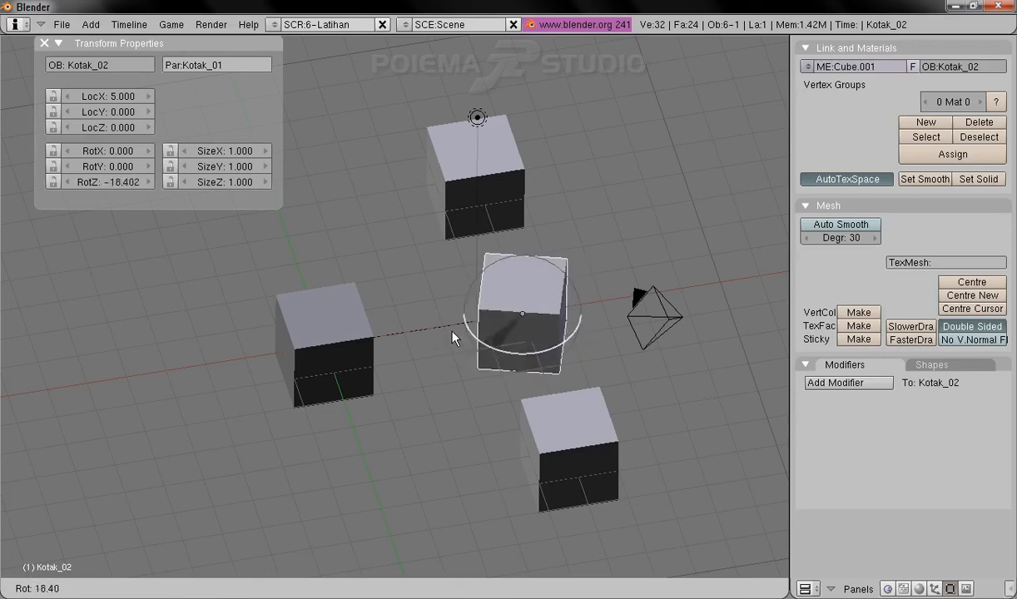
key("Escape")
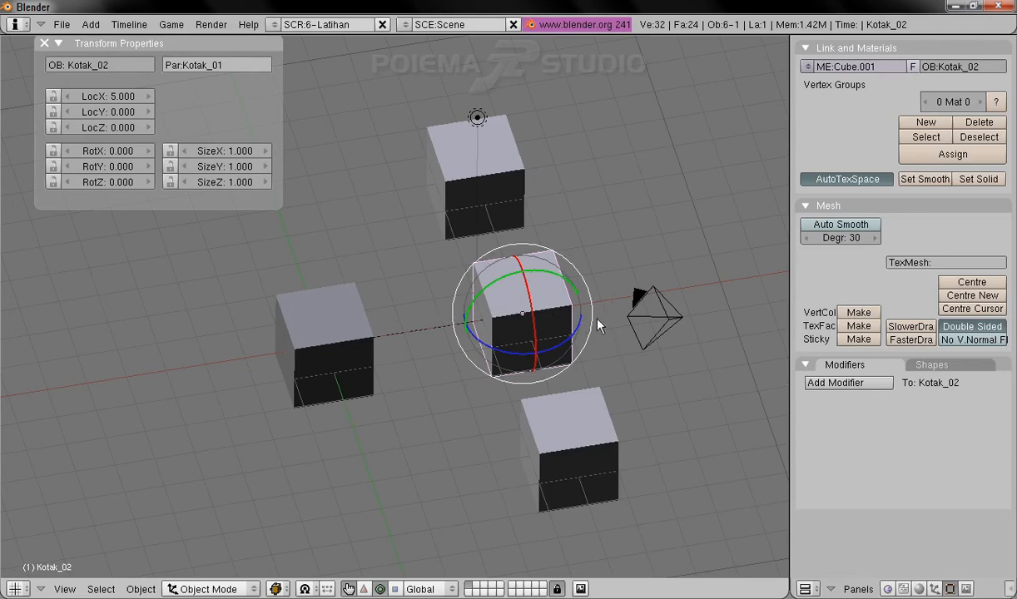
- Switch to the translate manipulator and raise the child cube Kotak_02 along Z to about 1.83
mouse_move(618, 321)
middle_mouse_down()
mouse_move(656, 298)
mouse_move(615, 353)
mouse_move(624, 320)
middle_mouse_up()
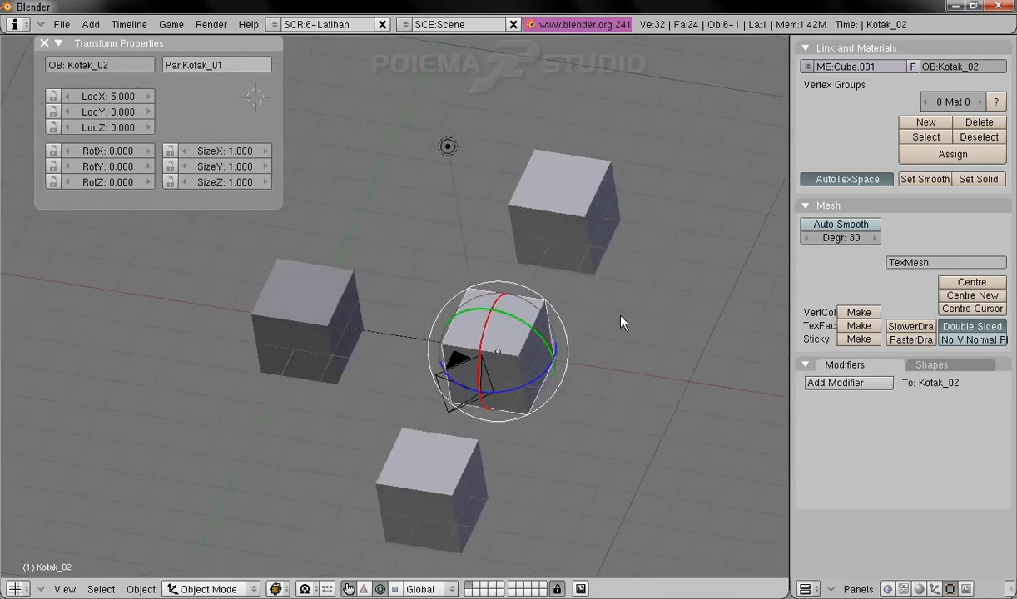
left_click(364, 590)
middle_click_drag(375, 395, 555, 236)
left_click_drag(522, 271, 573, 153)
middle_click_drag(559, 209, 545, 288)
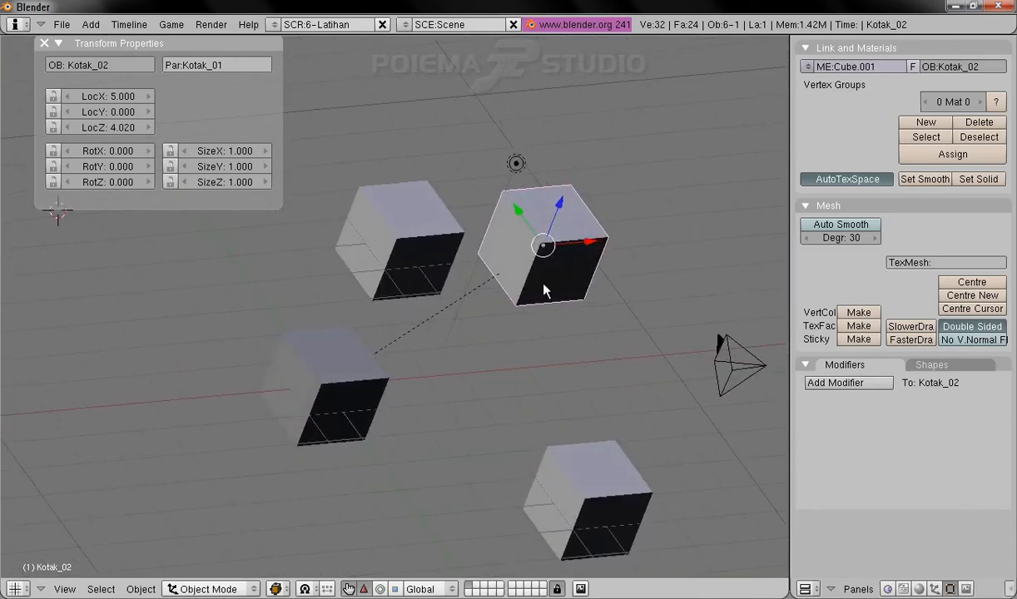
left_click_drag(539, 193, 589, 301)
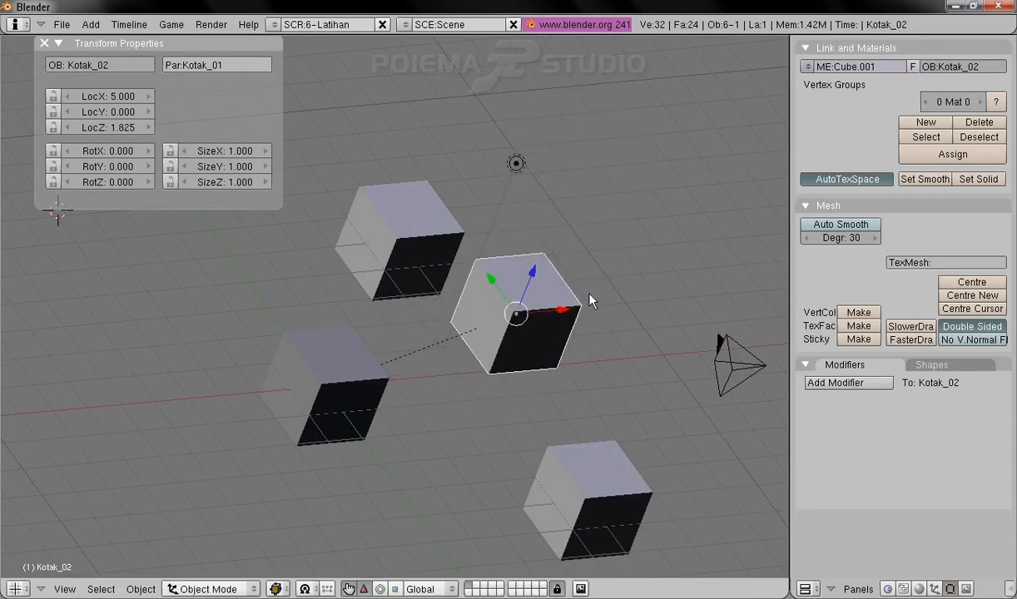
- Raise the parent cube Kotak_01 along Z to about 1.22 and view both linked cubes
right_click(318, 364)
left_click_drag(337, 342, 398, 326)
middle_click_drag(655, 326, 579, 351)
middle_click_drag(468, 366, 657, 324)
middle_click_drag(562, 221, 555, 224)
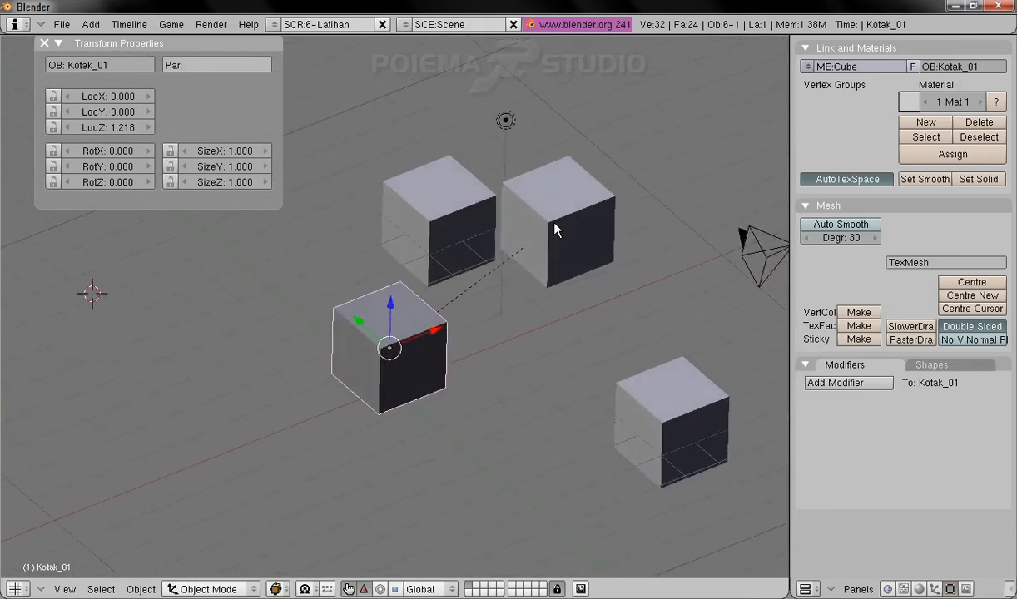
scroll(555, 223, "down", 1)
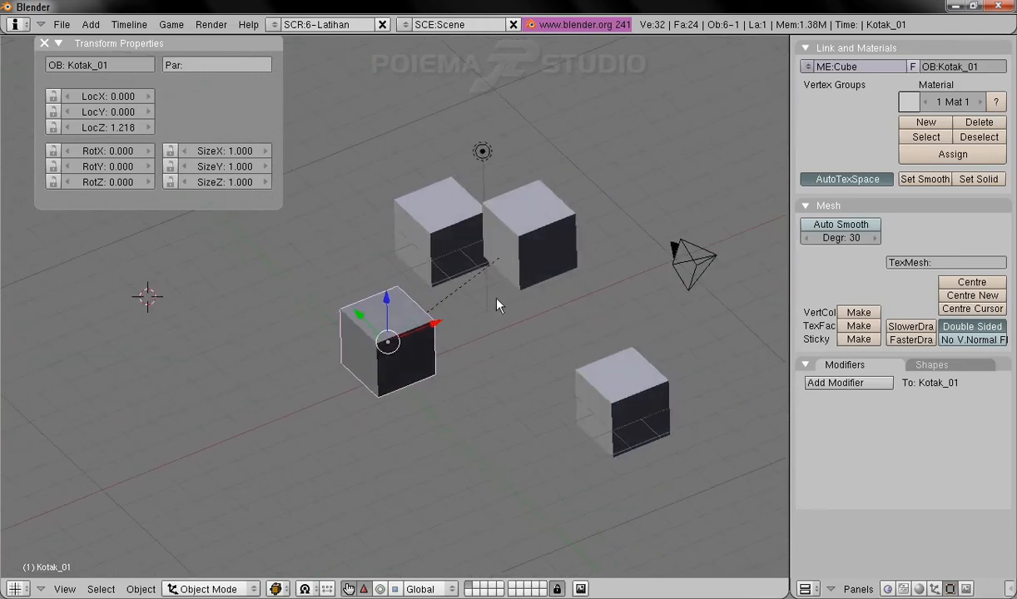
middle_click_drag(497, 302, 489, 333, "shift")
middle_click_drag(612, 273, 550, 317)
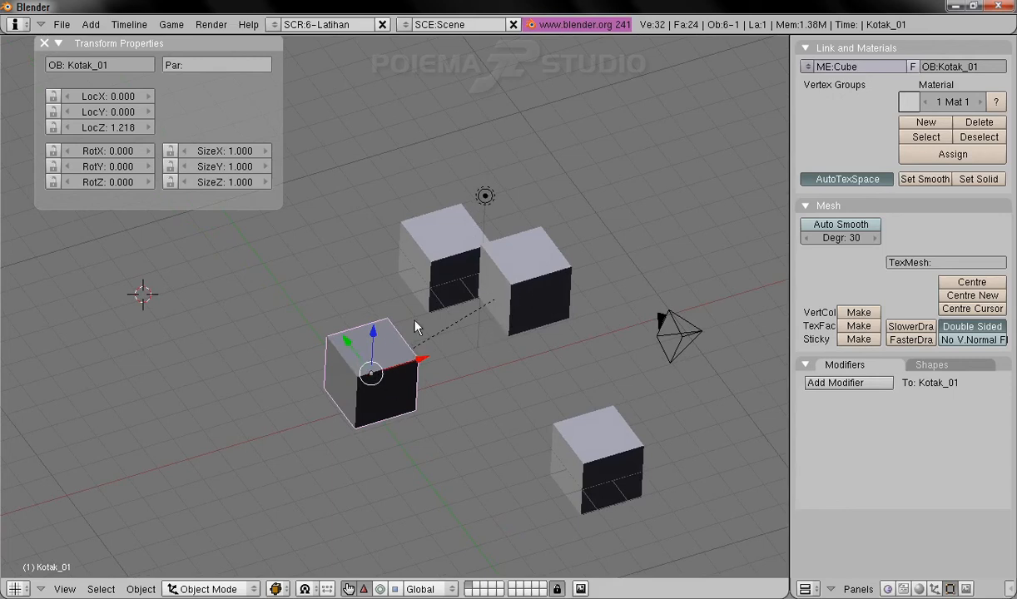
- Move the child cube Kotak_02 to about Y -4.03 and Z 4.93, keeping its X location
right_click(558, 288)
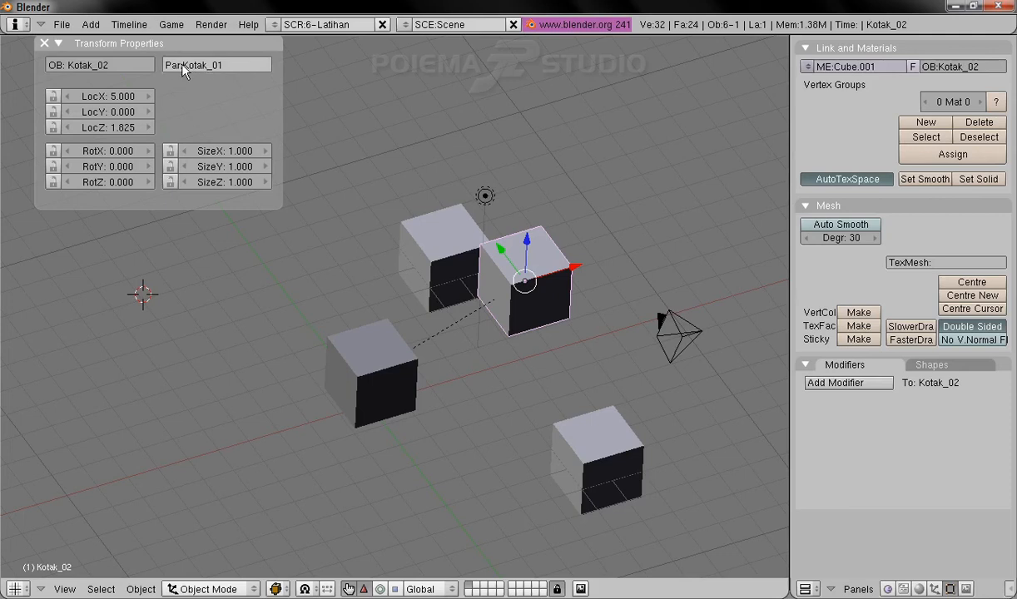
middle_click_drag(463, 265, 474, 285, "shift")
left_click_drag(537, 275, 562, 285)
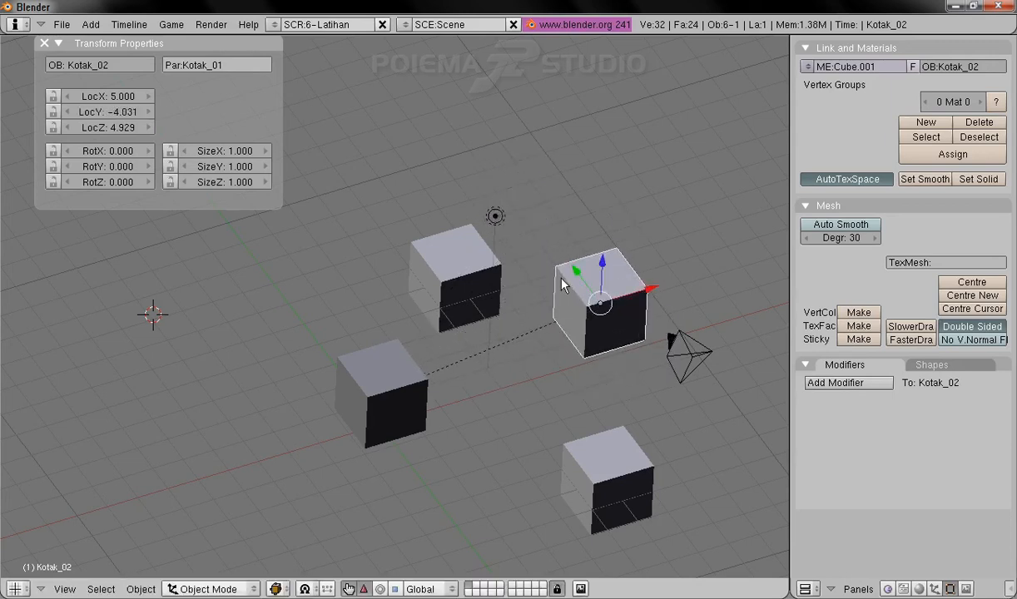
- Move the parent cube Kotak_01 to about Y -0.57, Z 2.58 and rotate it to about -25° around Z
right_click(362, 400)
left_click_drag(385, 344, 400, 328)
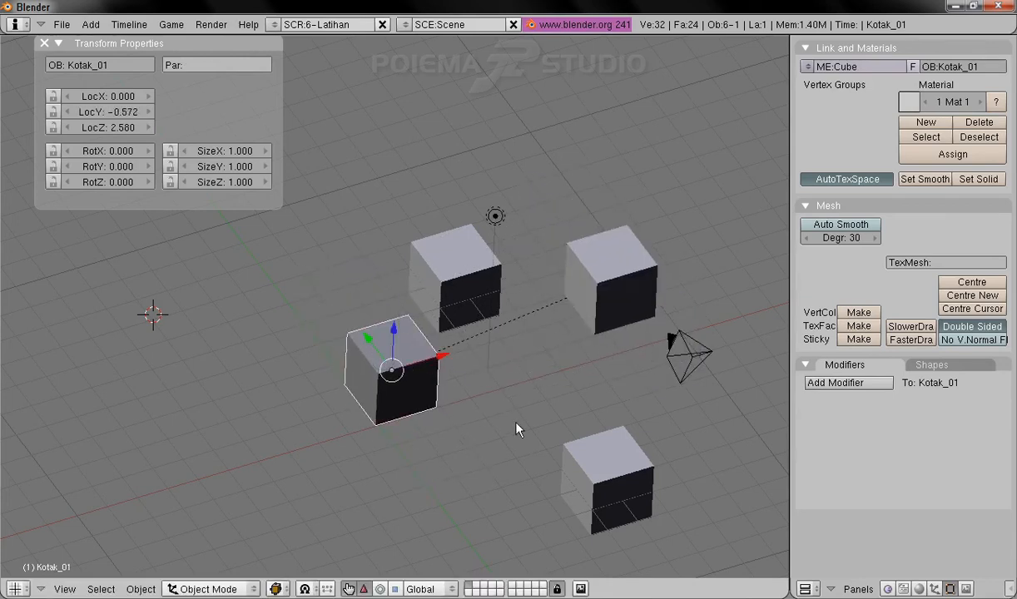
left_click(377, 590)
left_click_drag(381, 412, 344, 431)
left_click(364, 588)
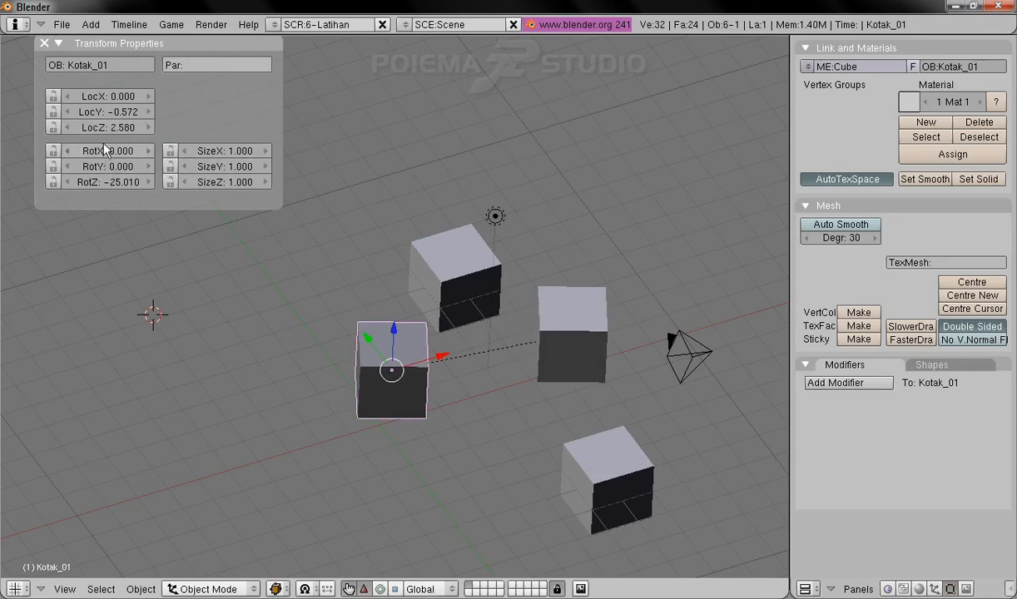
- Reset the location and rotation of Kotak_01 to 0 on all three axes
left_click(122, 182)
left_click(113, 97)
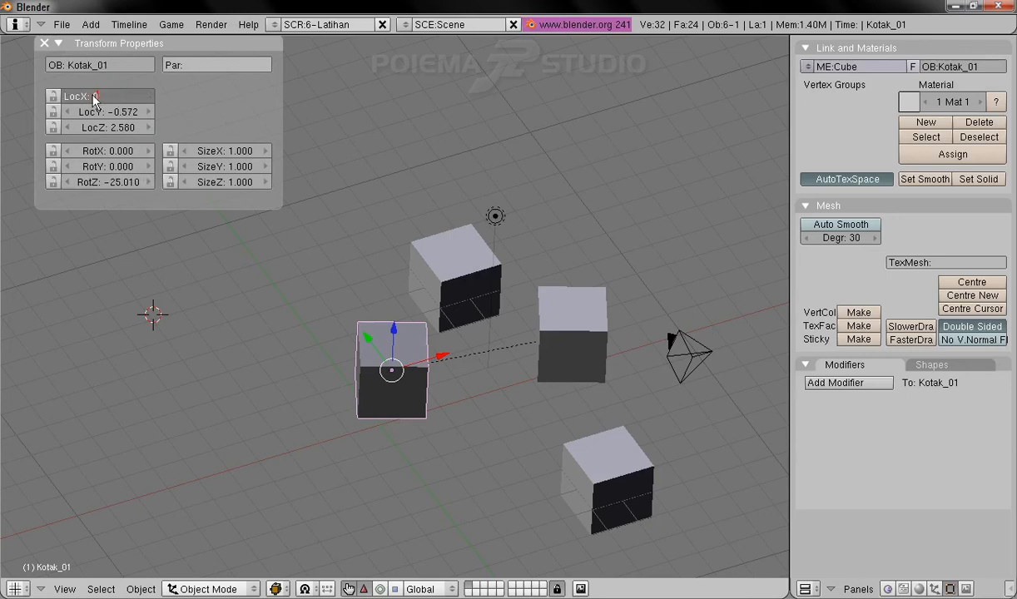
key("Tab")
type("0")
key("Tab")
type("0")
key("Tab")
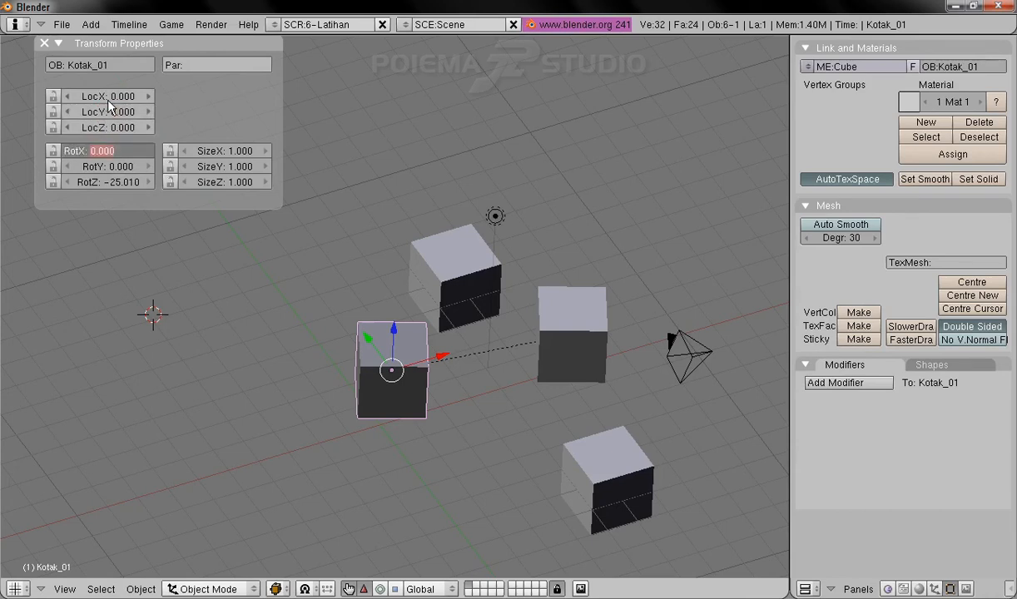
type("0")
key("Tab")
type("0")
key("Tab")
type("0")
key("Return")
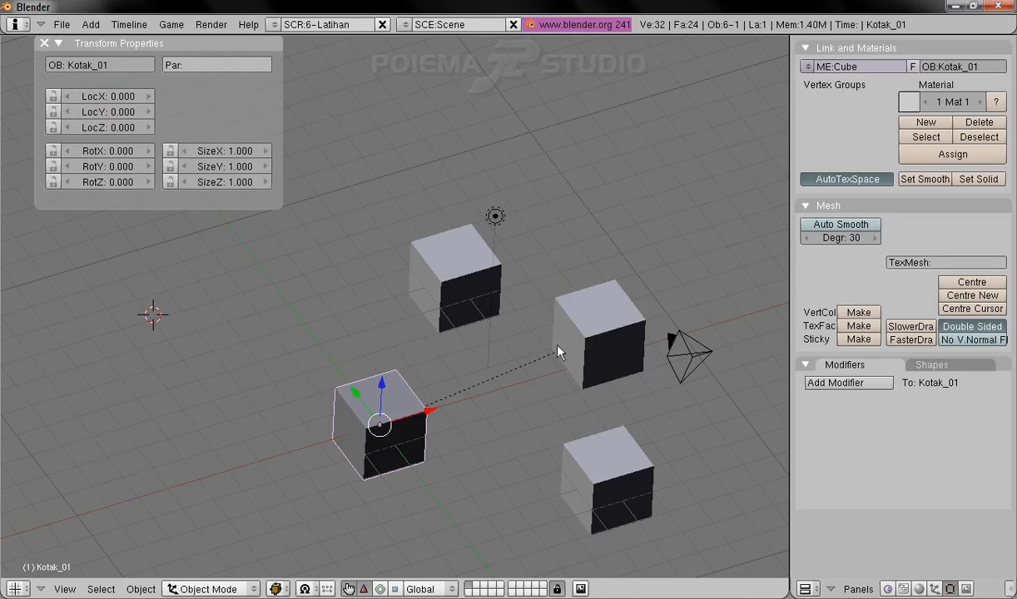
- Set the location of the child cube Kotak_02 to X 3, Y 0 and Z 0
right_click(606, 348)
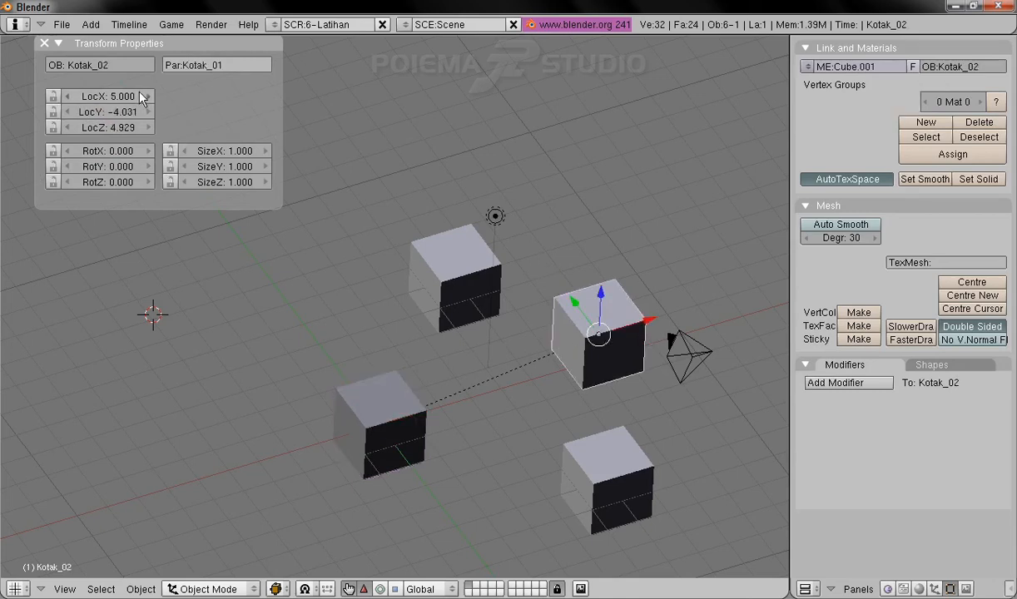
left_click(125, 112)
type("0")
key("Tab")
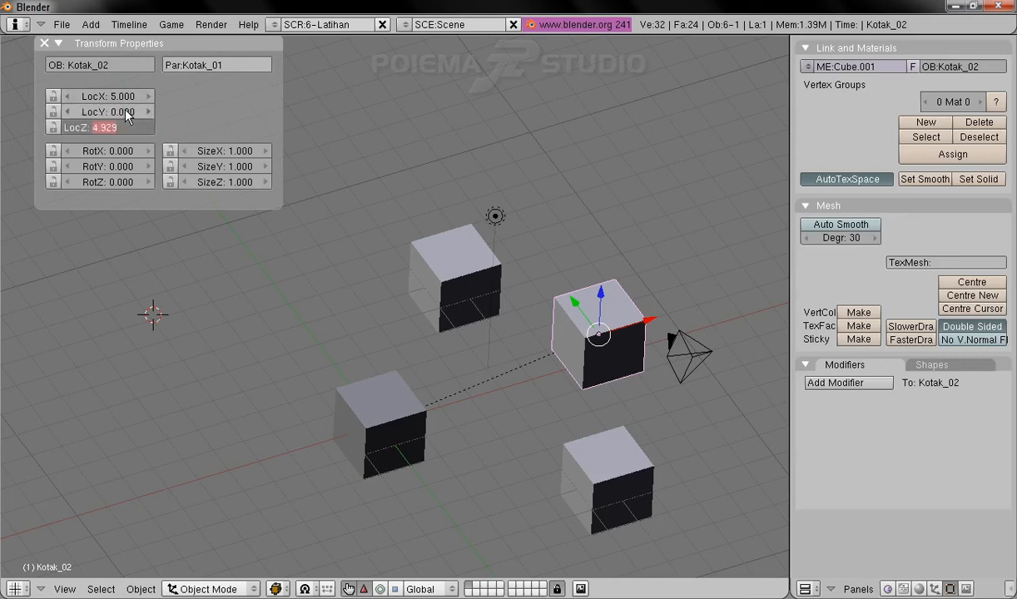
type("0")
key("Tab")
key("Return")
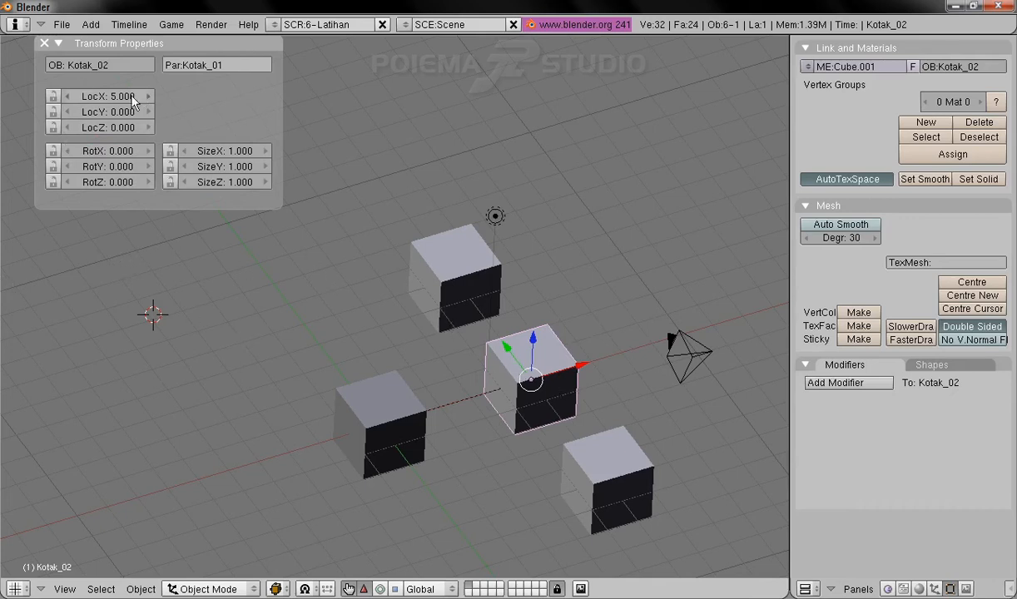
left_click(119, 98)
key("Return")
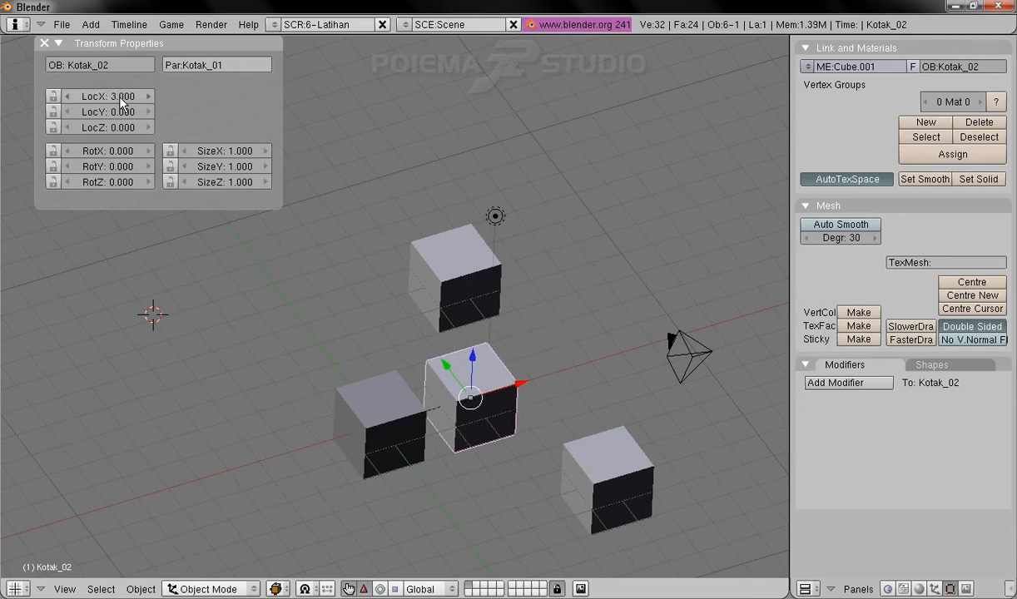
- Scale the child cube Kotak_02 to a Y size of 2 and a Z size of 0.2
middle_click_drag(466, 275, 420, 198)
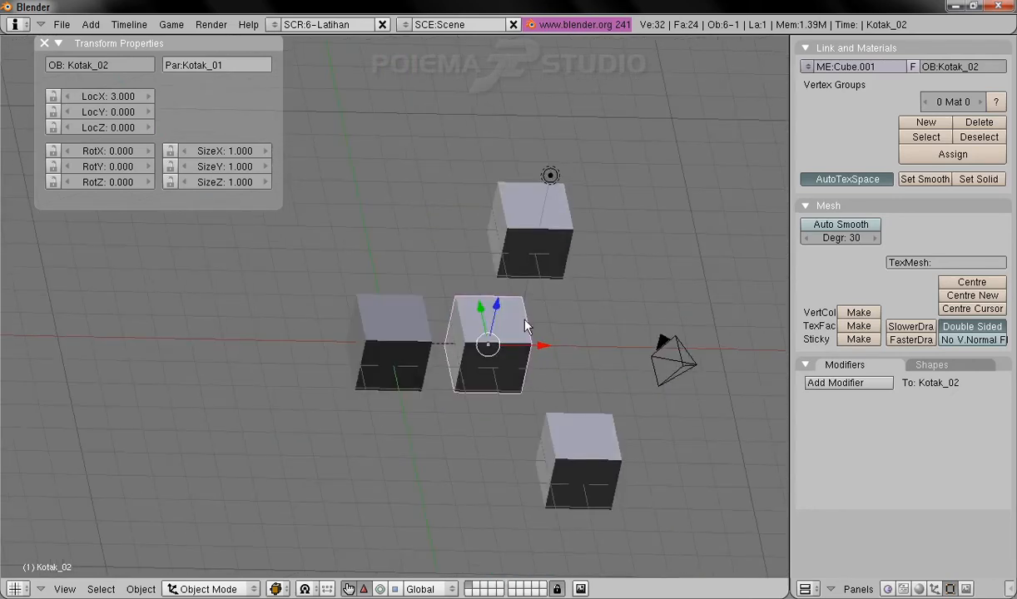
scroll(499, 350, "up", 2)
scroll(494, 359, "up", 3)
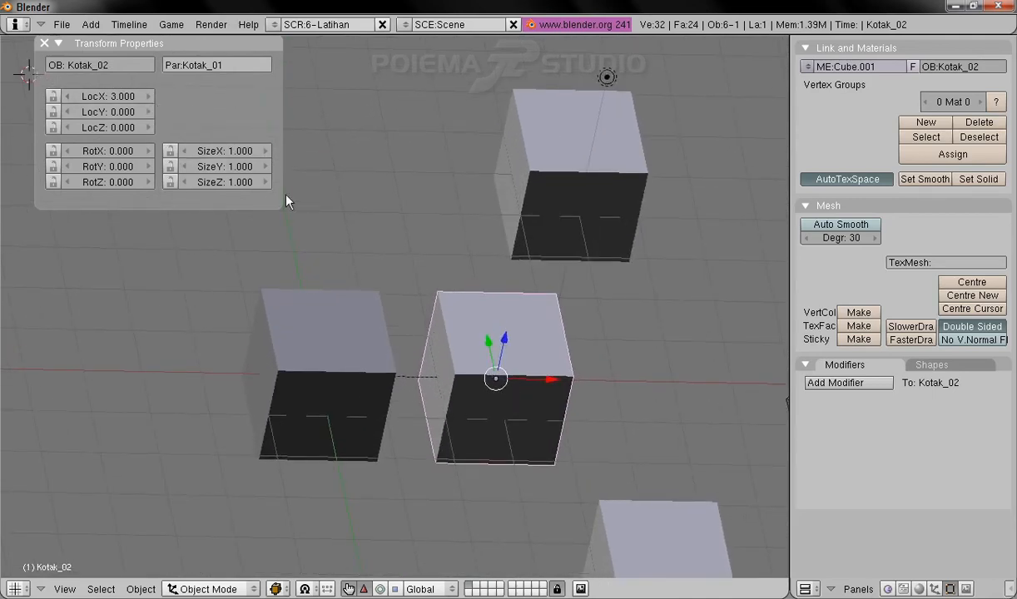
left_click(228, 167)
type("2")
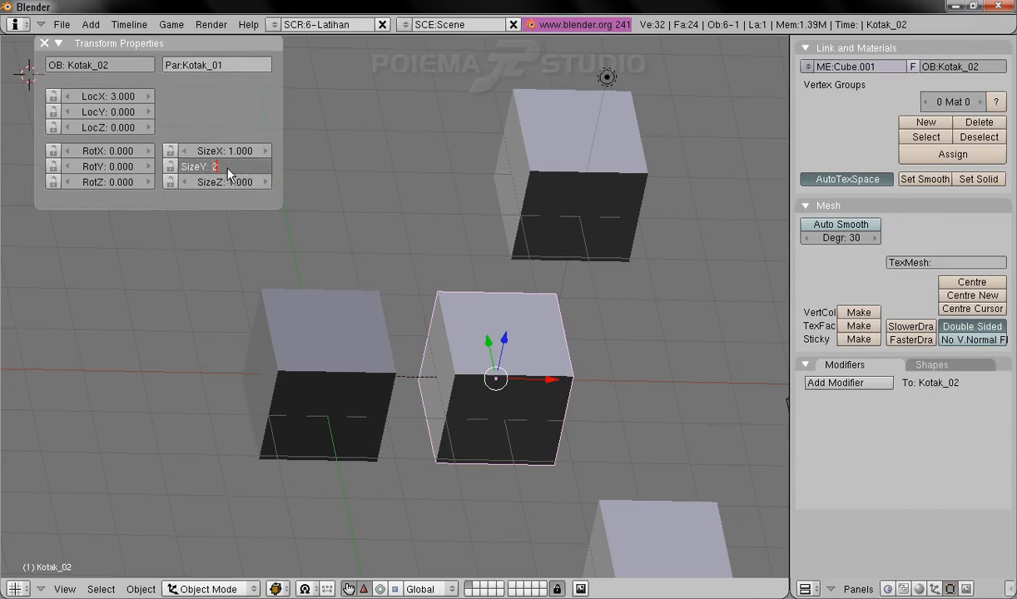
key("Return")
middle_click_drag(610, 289, 496, 337, "shift")
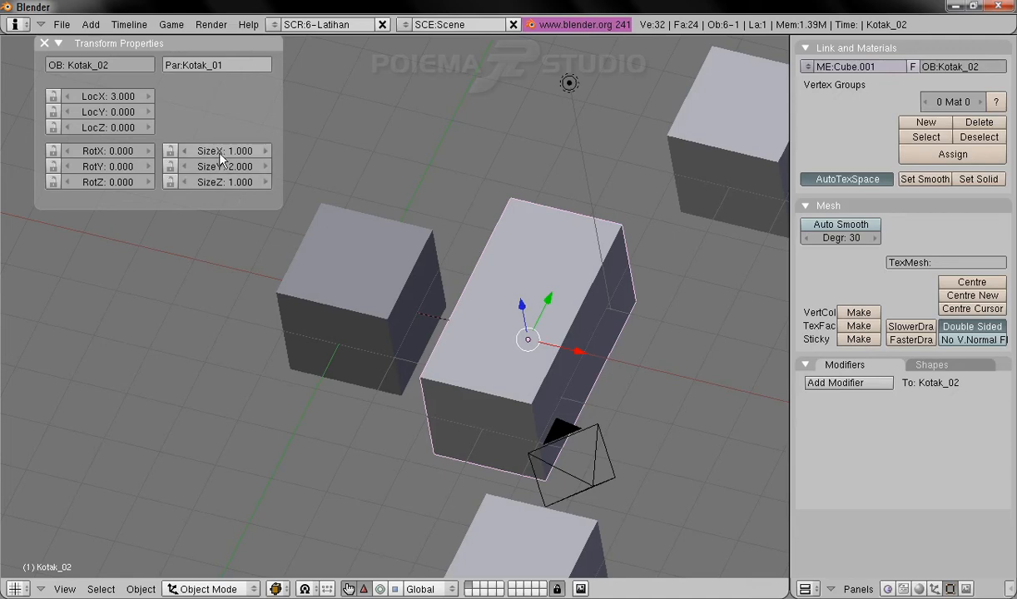
left_click(229, 185)
type("0.2")
key("Return")
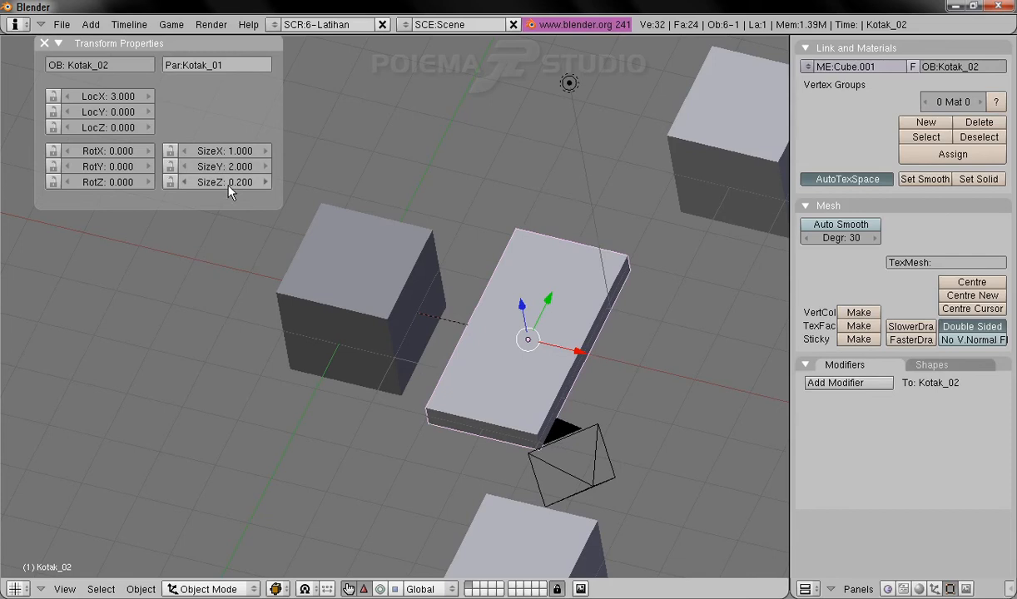
- Reset the size of the child cube Kotak_02 to 1 on all three axes
middle_click_drag(340, 281, 433, 235)
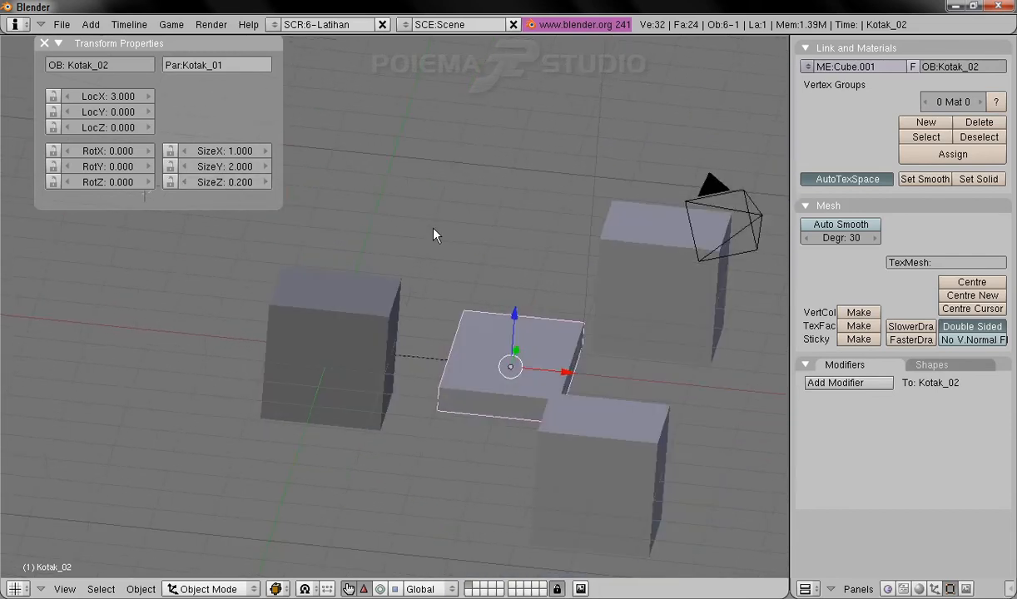
left_click(230, 156)
type("1")
key("Tab")
type("1")
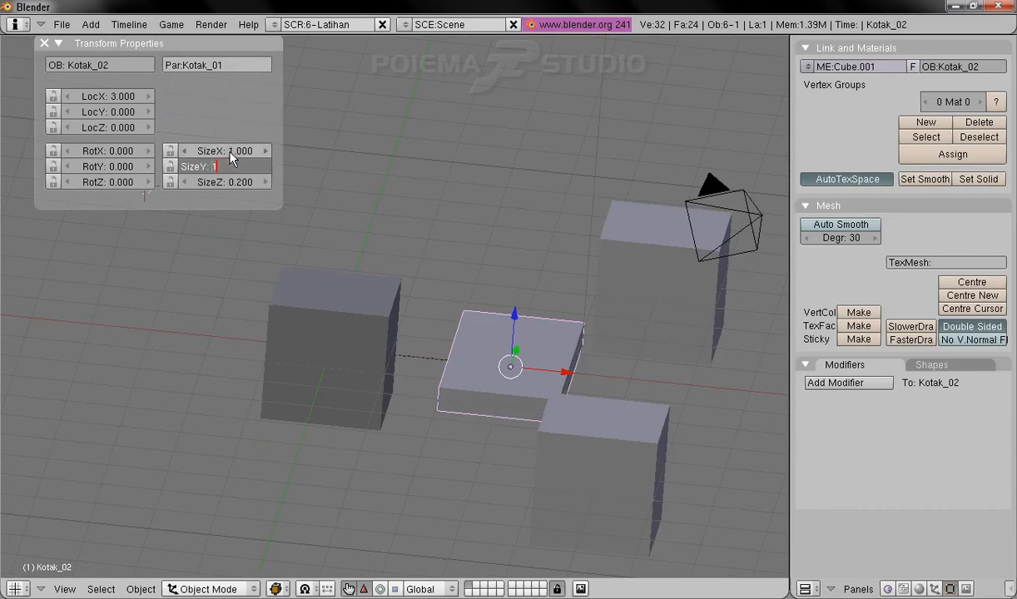
key("Tab")
type("1")
key("Return")
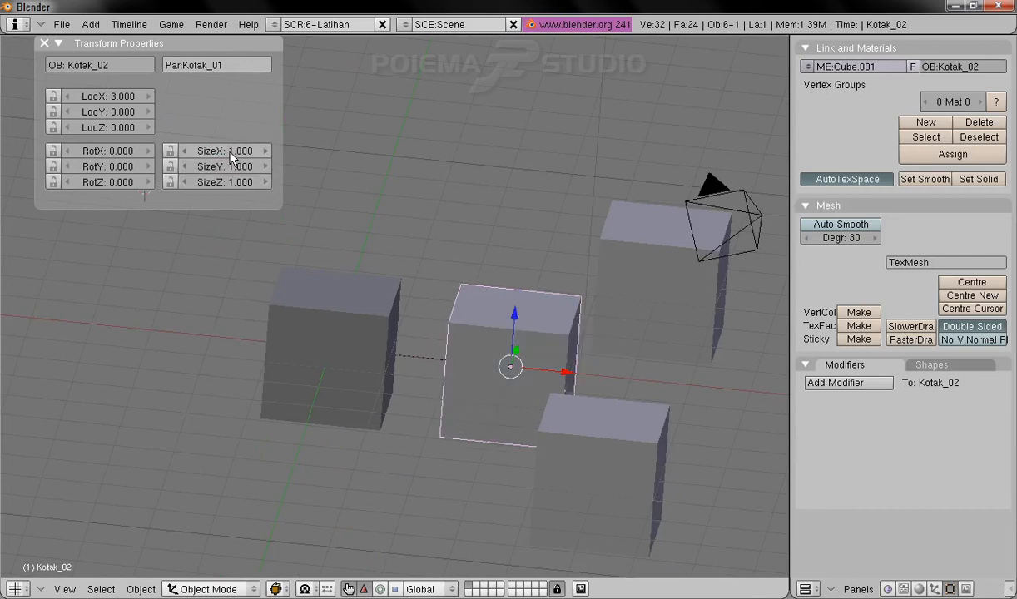
- Set the Y size of the parent cube Kotak_01 to 2
middle_click_drag(500, 295, 404, 346)
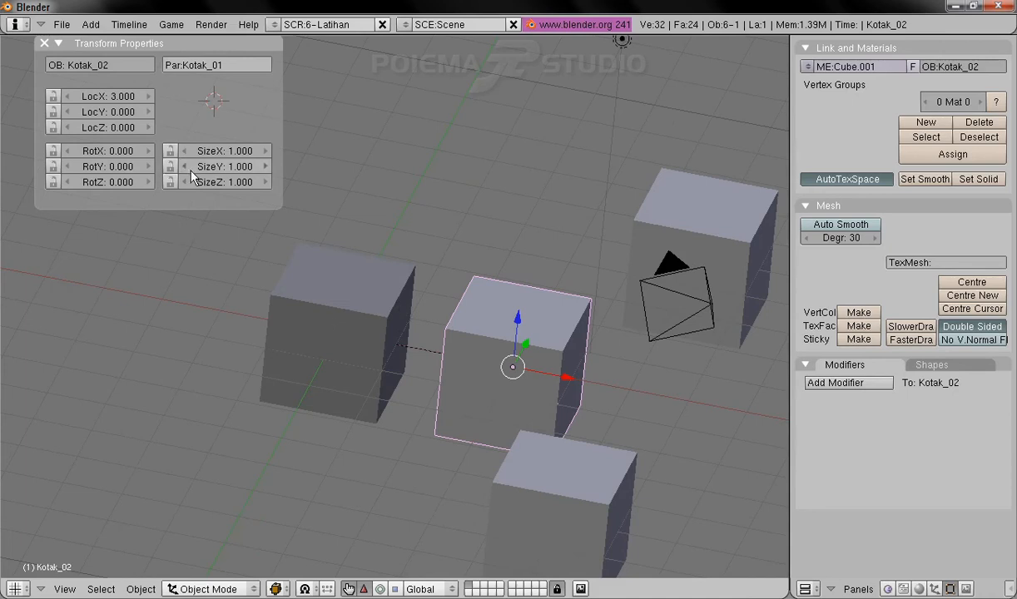
right_click(291, 315)
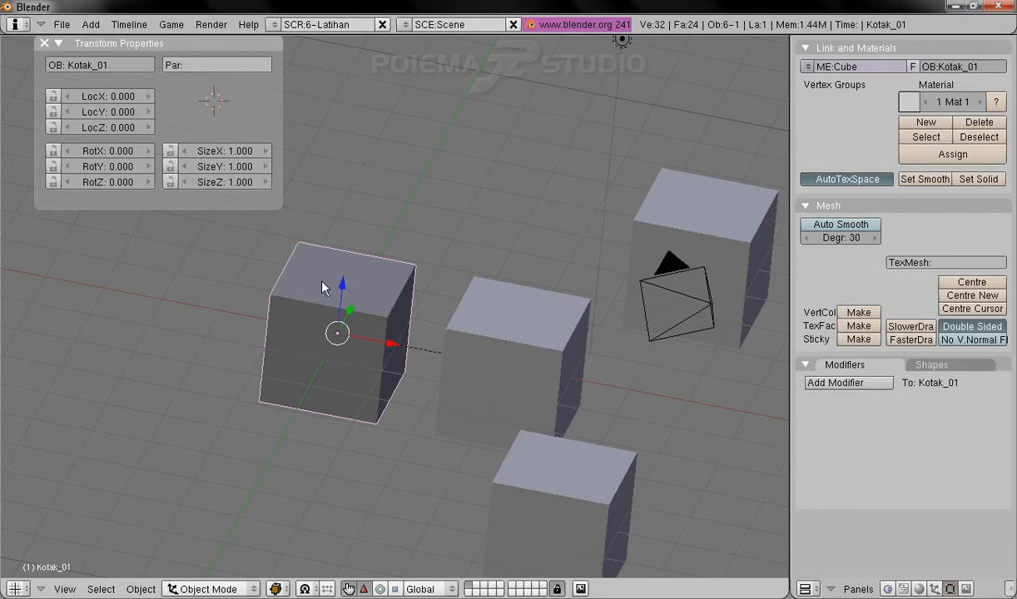
left_click(232, 171)
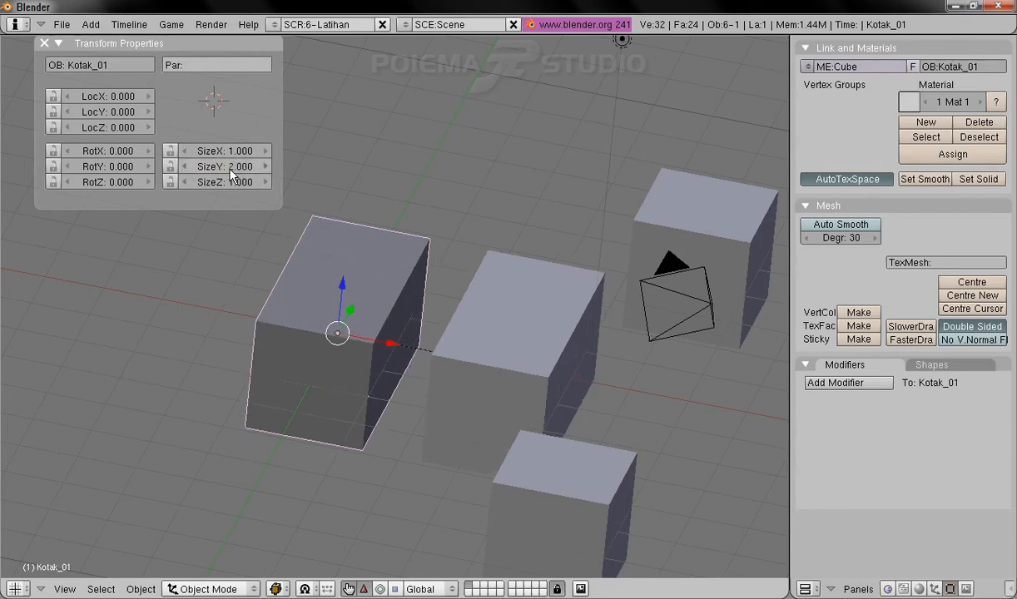
- Compare the shapes and size values of the parent Kotak_01 and the child Kotak_02 after the Y scaling
mouse_move(531, 348)
middle_mouse_down()
mouse_move(541, 346)
mouse_move(538, 361)
middle_mouse_up()
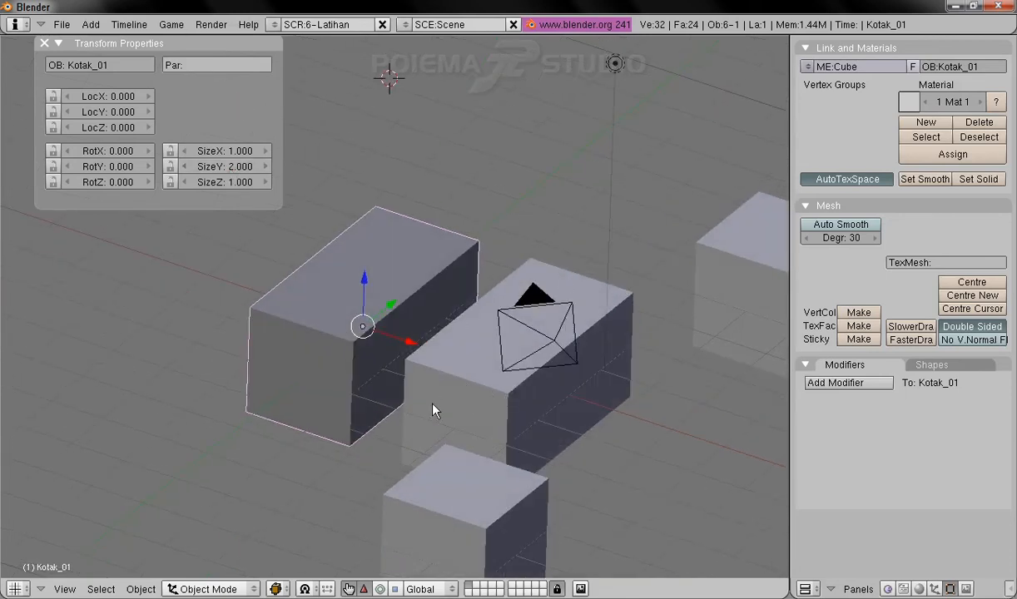
middle_click_drag(471, 328, 466, 406)
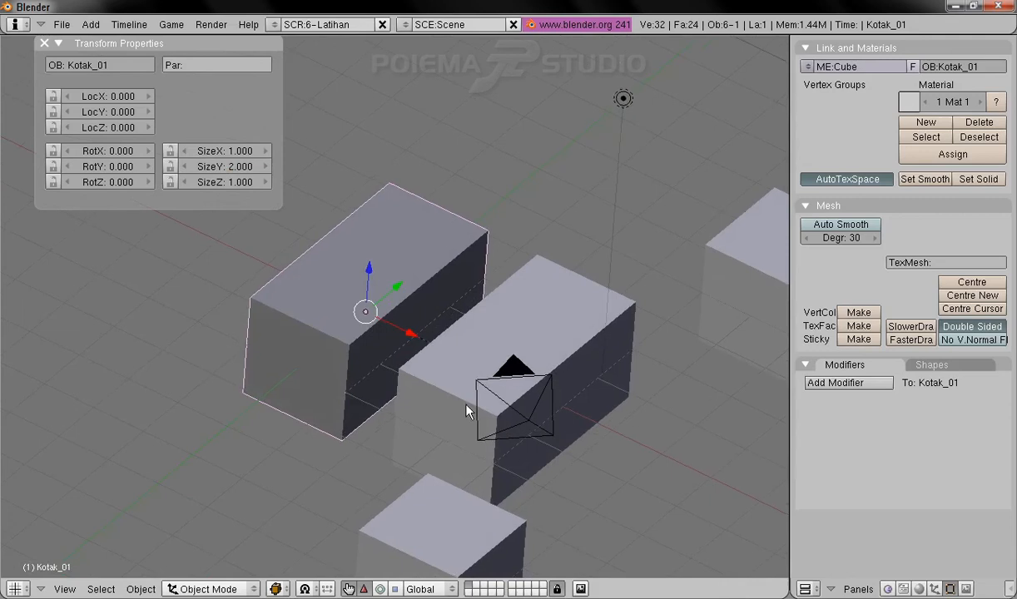
right_click(595, 322)
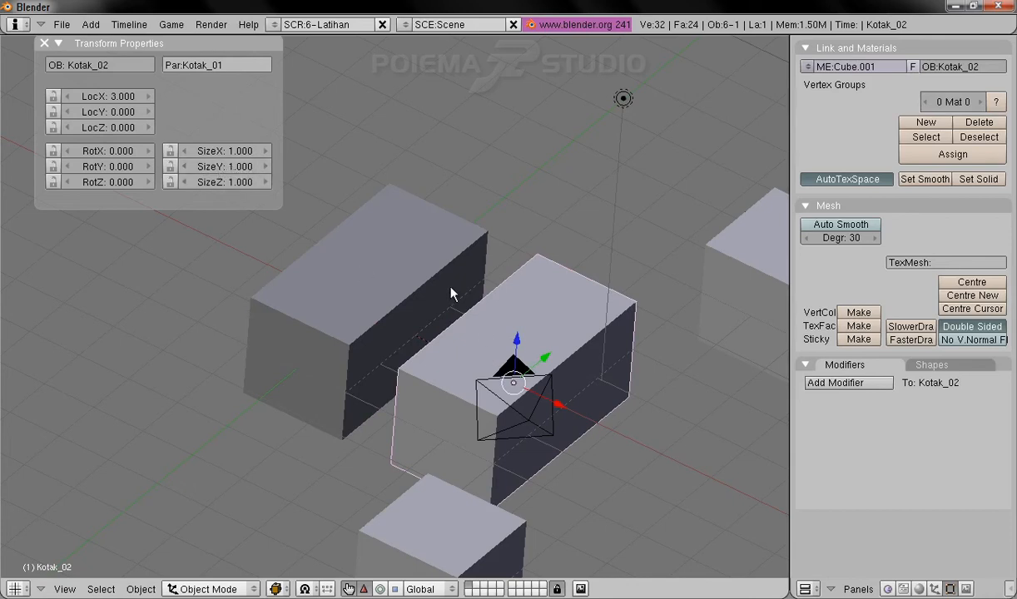
middle_click_drag(446, 290, 446, 338)
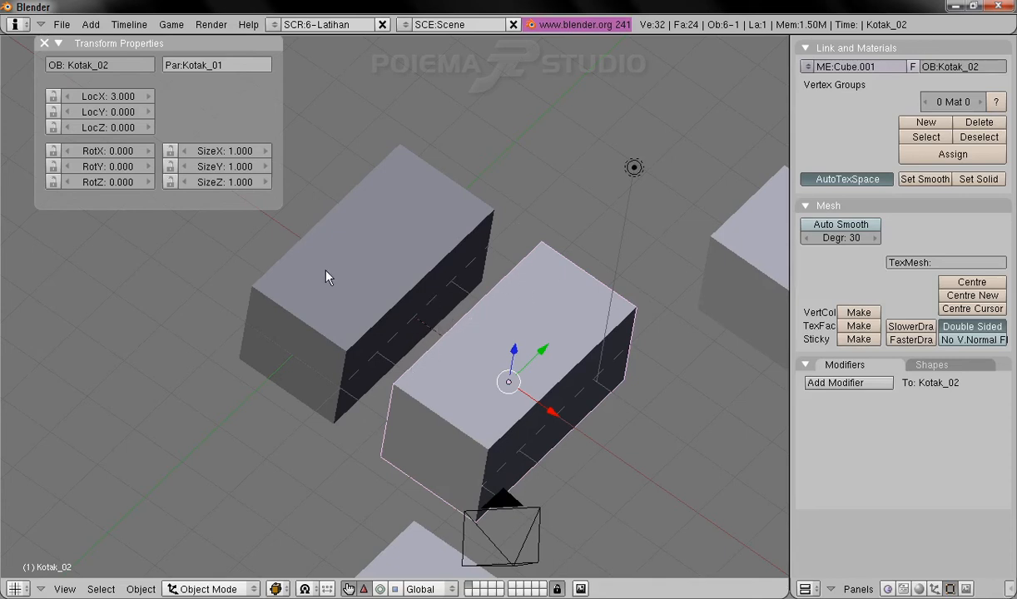
right_click(286, 277)
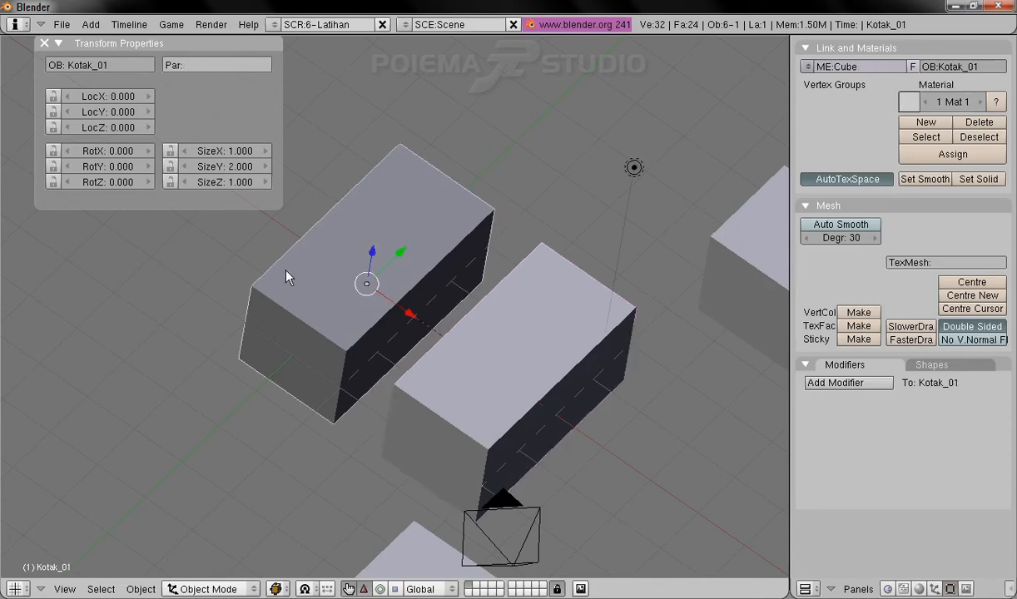
middle_click_drag(424, 288, 249, 191)
left_click(233, 183)
key("Escape")
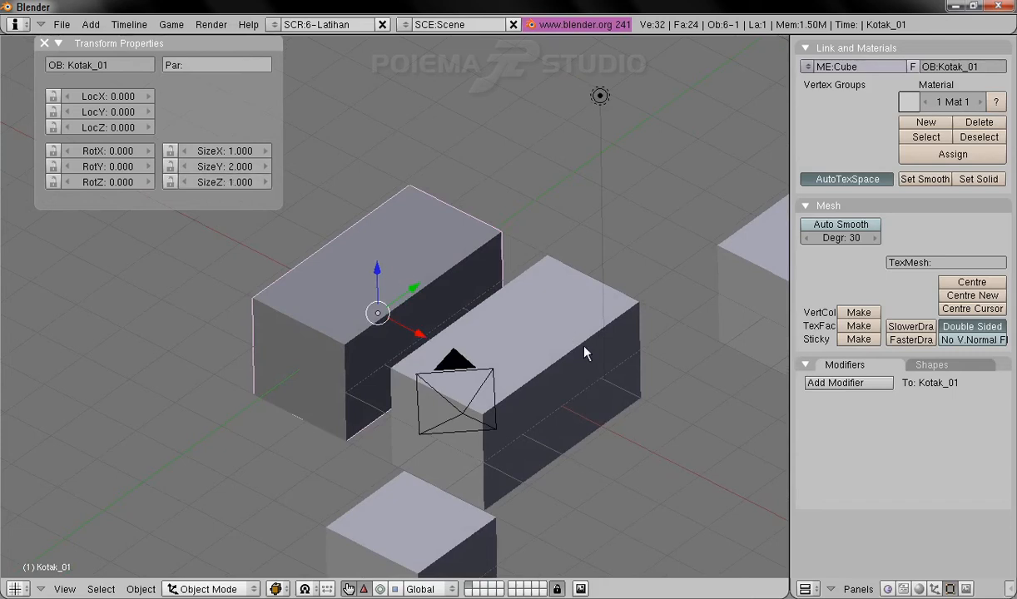
right_click(525, 333)
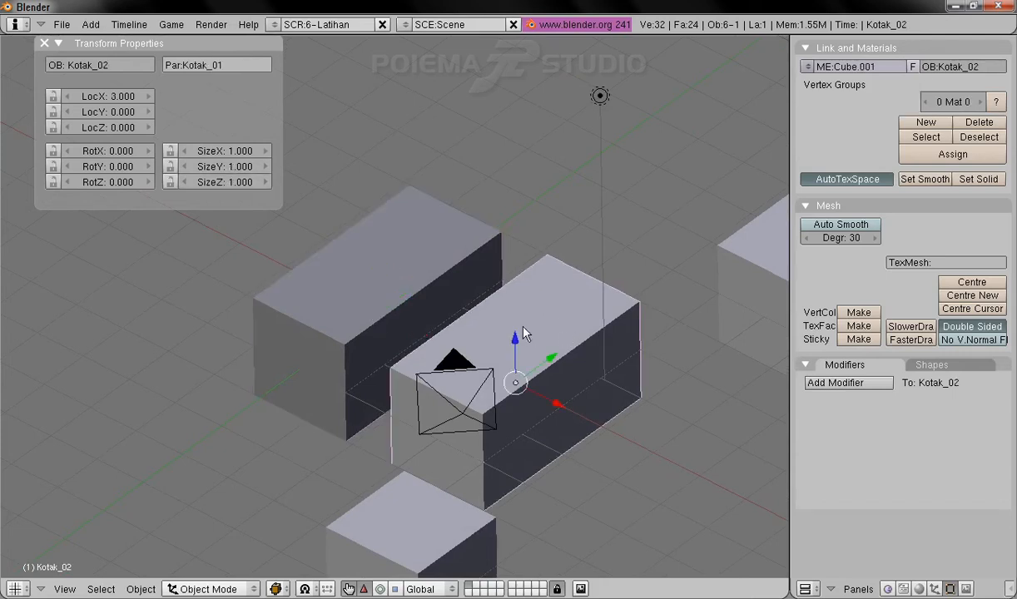
- Set the Z size of the parent cube Kotak_01 to 3
right_click(372, 296)
left_click(245, 183)
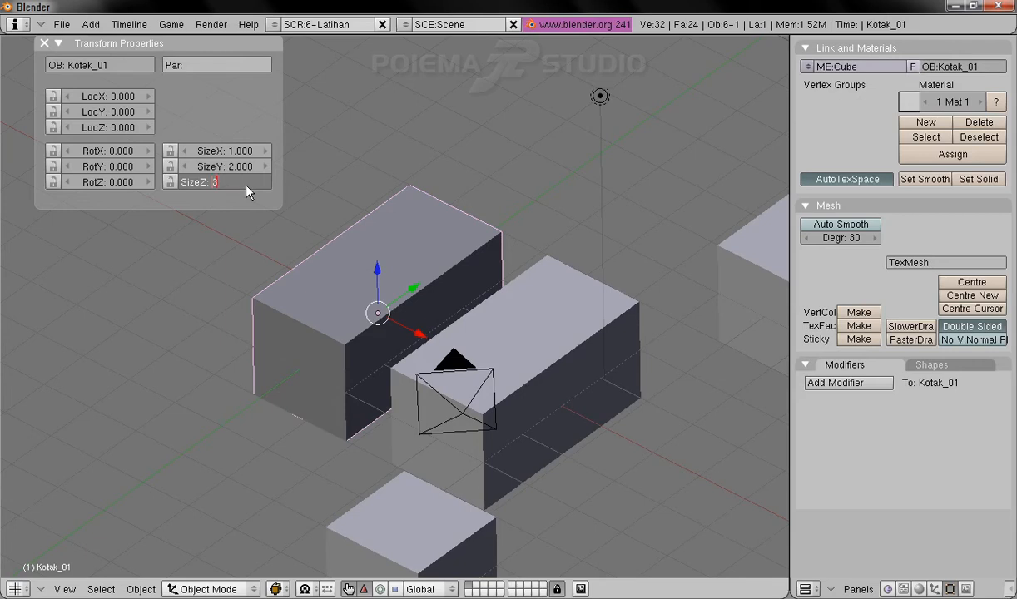
key("Return")
- Examine both stretched boxes from several angles and compare the transform values of Kotak_02 with those of its parent Kotak_01
middle_click_drag(611, 453, 559, 349)
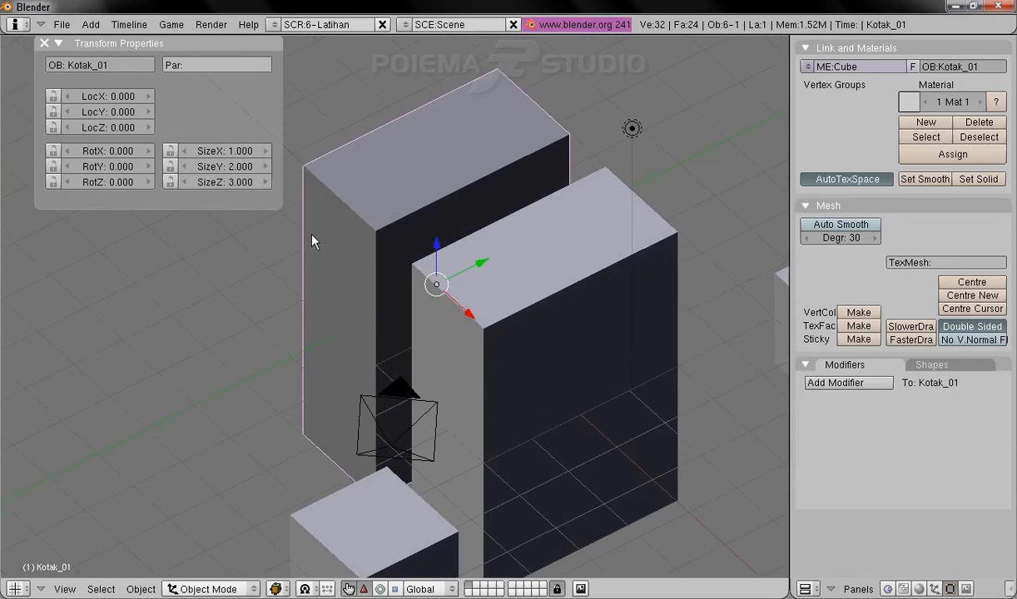
middle_click_drag(466, 219, 400, 309)
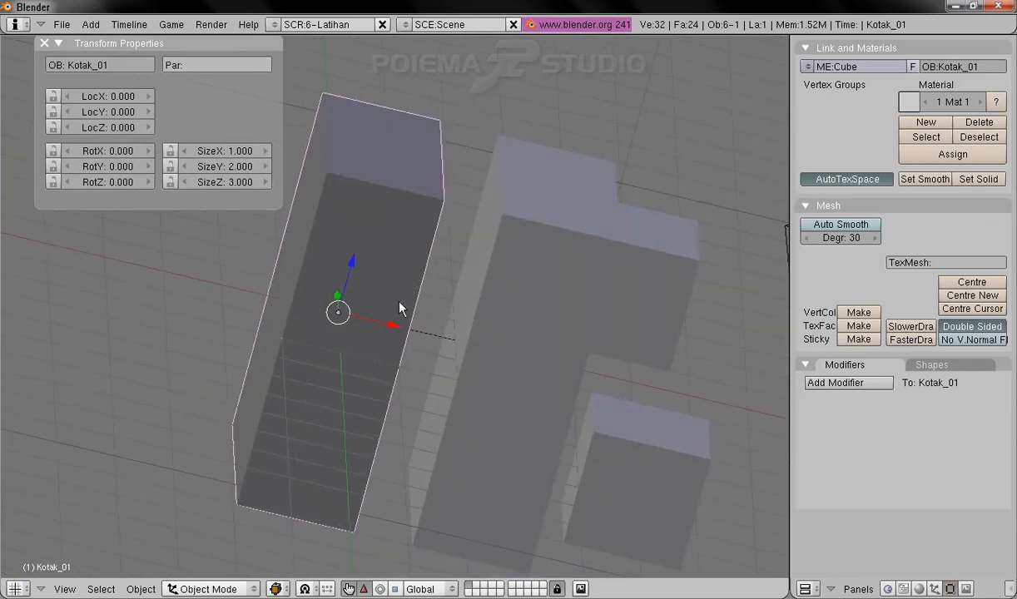
middle_click_drag(704, 346, 674, 363)
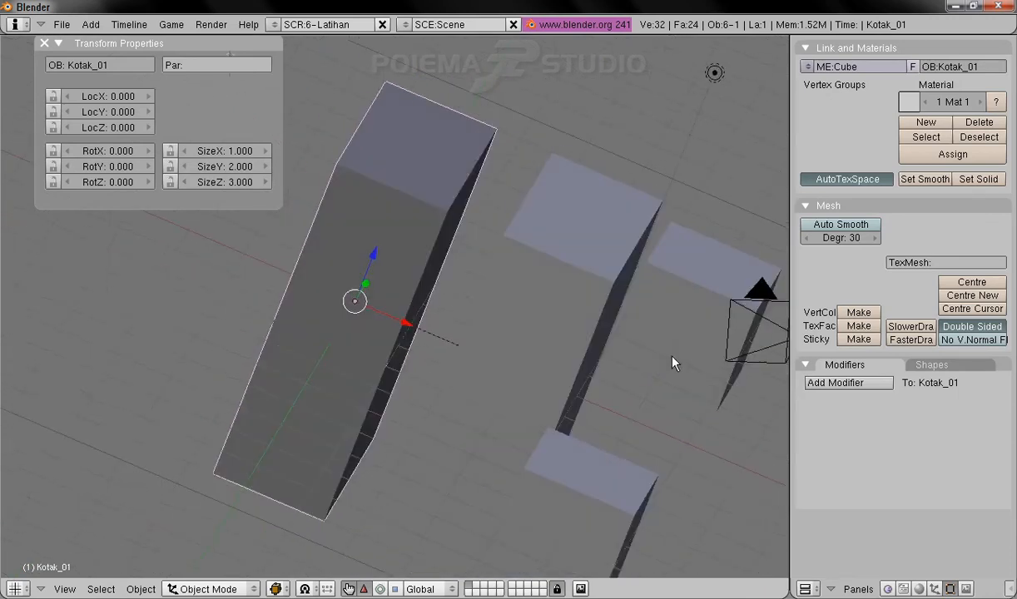
right_click(556, 277)
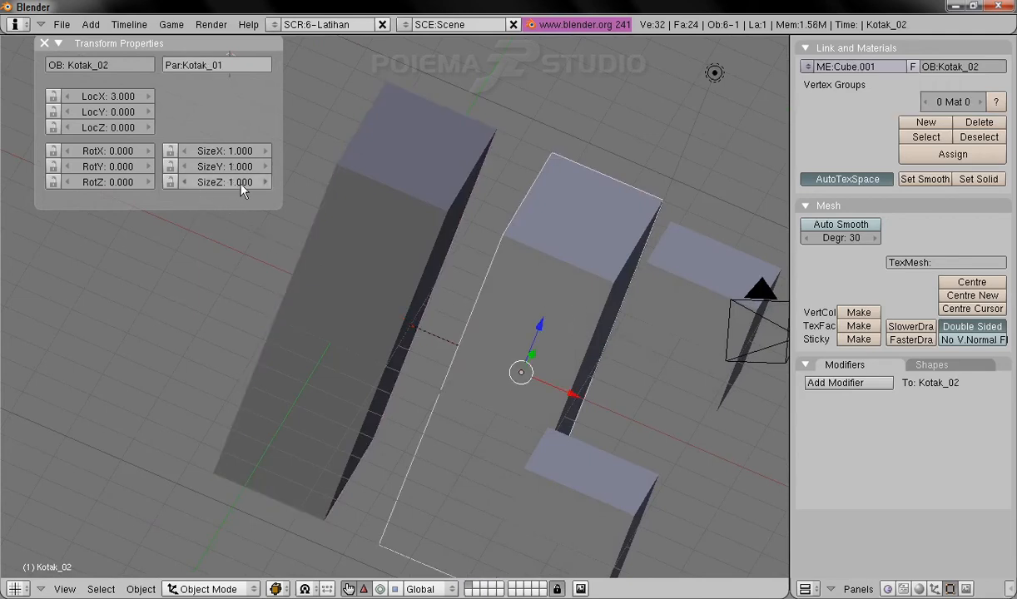
middle_click_drag(599, 336, 488, 414)
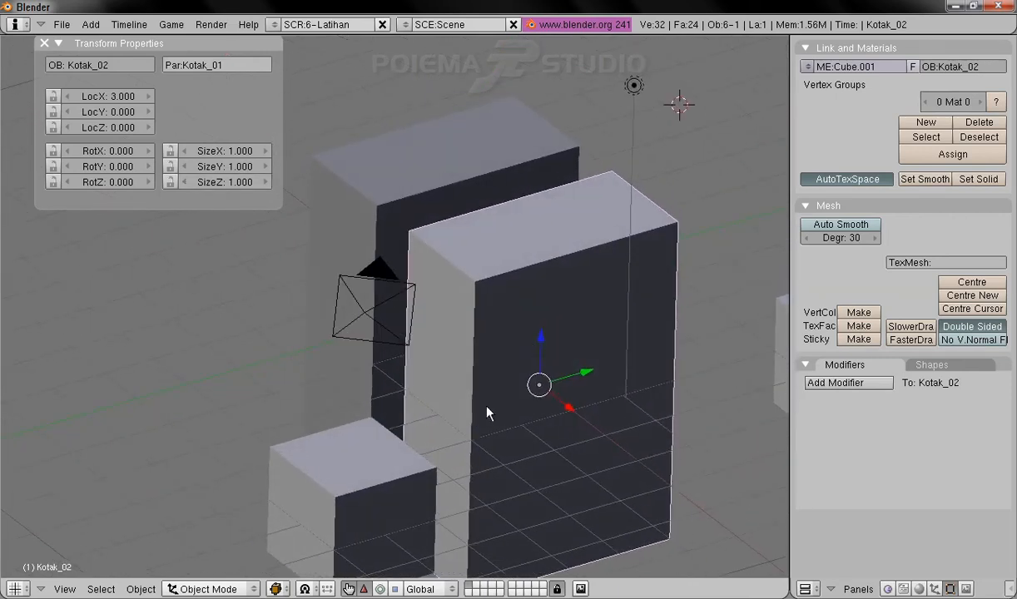
middle_click_drag(662, 356, 409, 329)
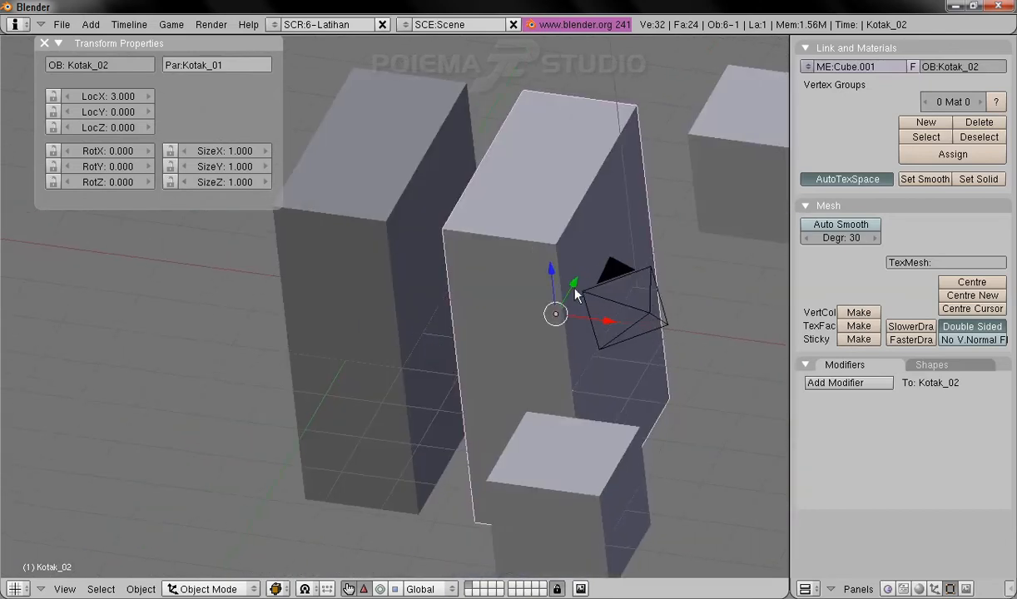
middle_click_drag(508, 278, 353, 353)
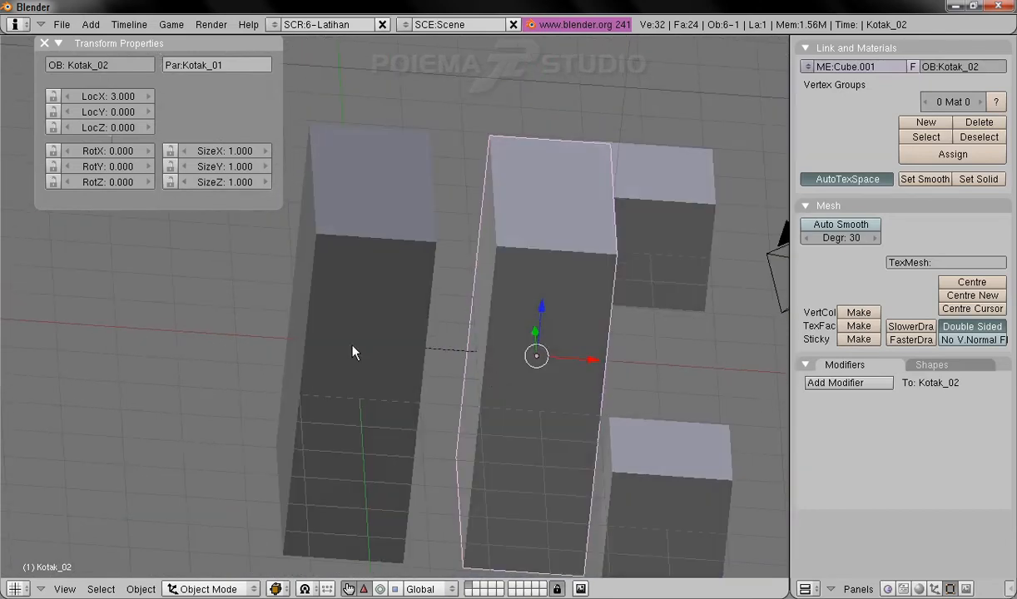
middle_click_drag(549, 448, 519, 457)
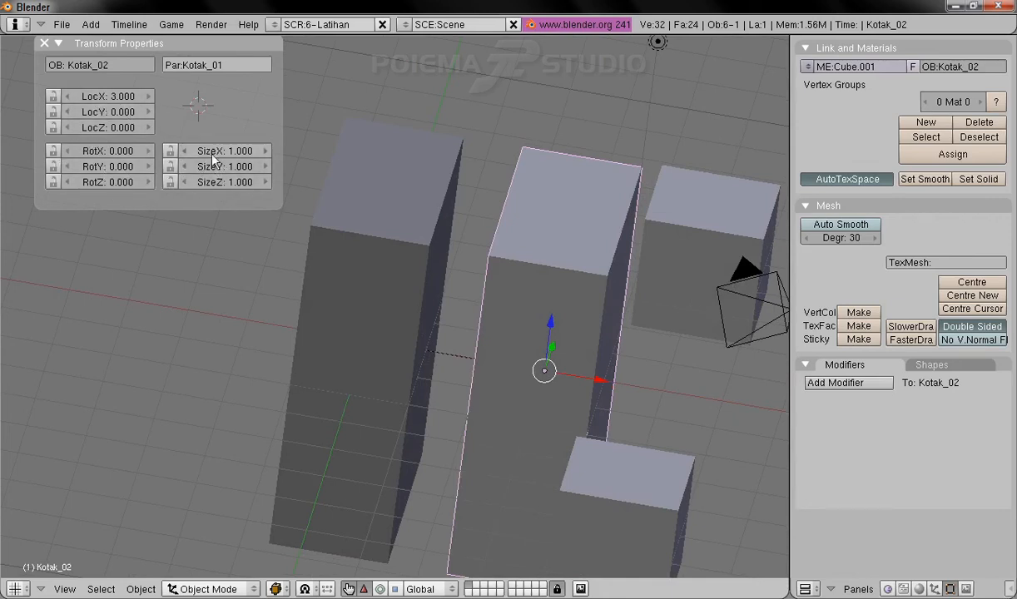
right_click(402, 271)
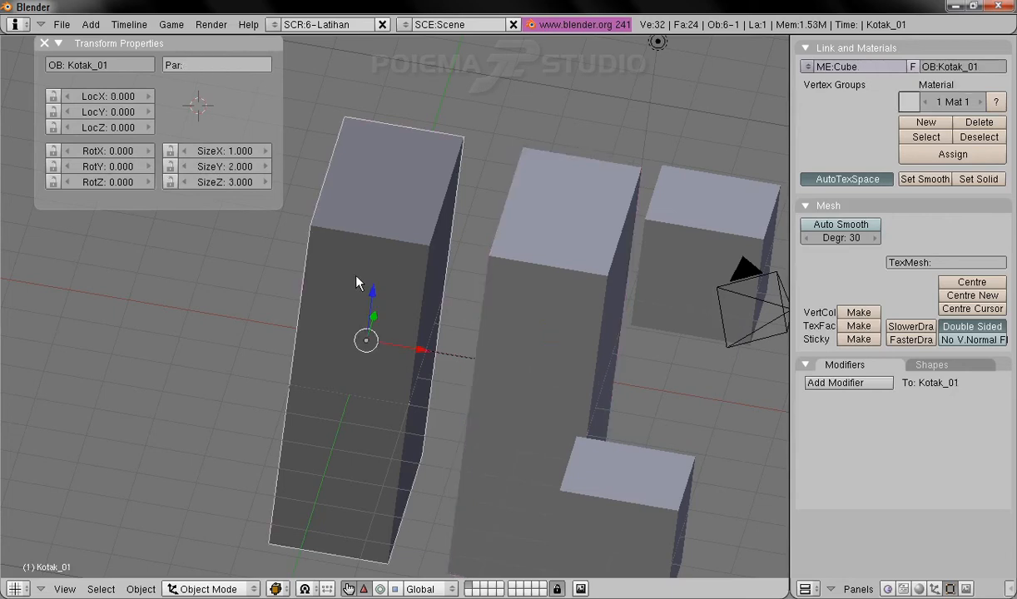
right_click(594, 265)
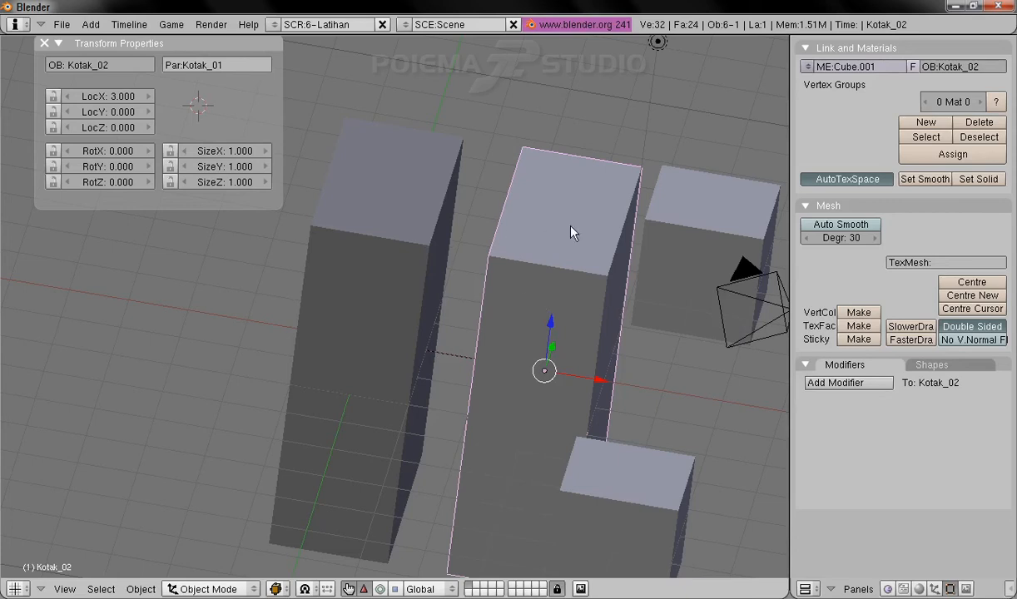
middle_click_drag(535, 225, 369, 277)
right_click(379, 263)
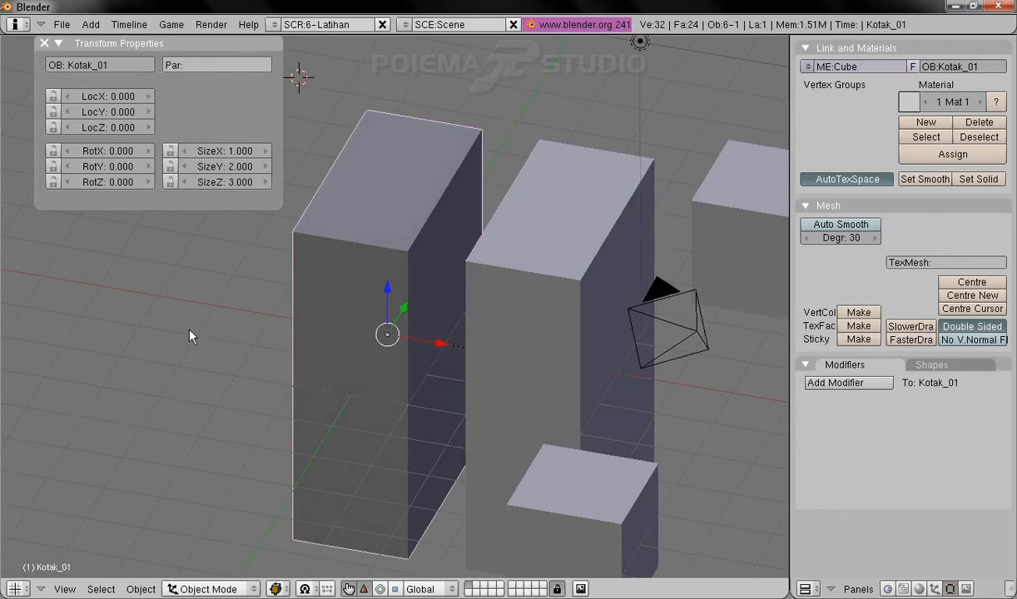
right_click(537, 275)
middle_click_drag(432, 284, 333, 313)
scroll(633, 275, "down", 5)
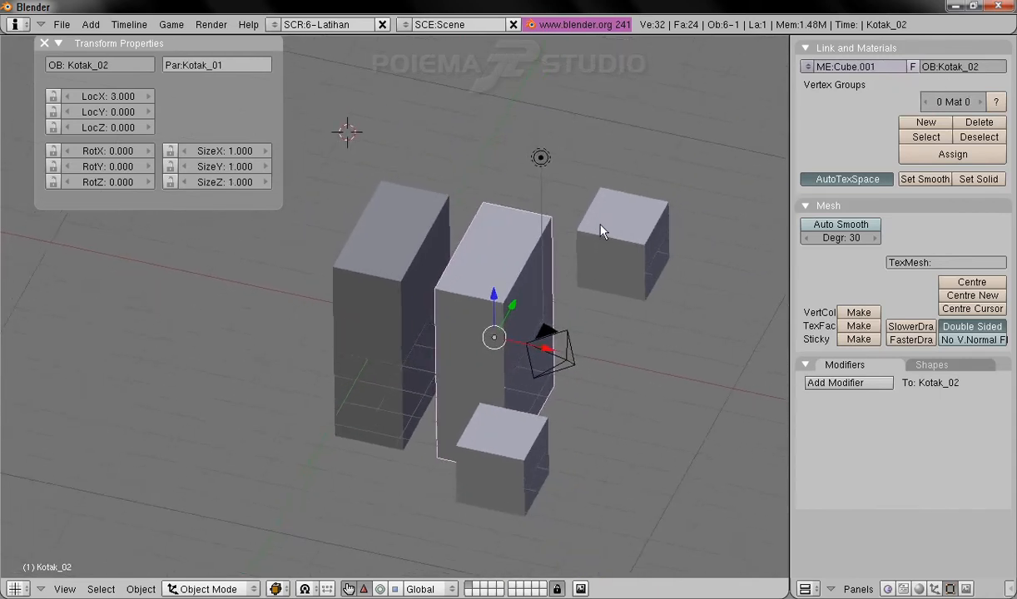
- Inspect the stretched Kotak_01 and Kotak_02 beside the two unscaled cubes from different viewing angles
middle_click_drag(433, 294, 484, 286)
middle_click_drag(356, 209, 369, 254)
middle_click_drag(379, 299, 344, 356)
middle_click_drag(688, 283, 416, 206)
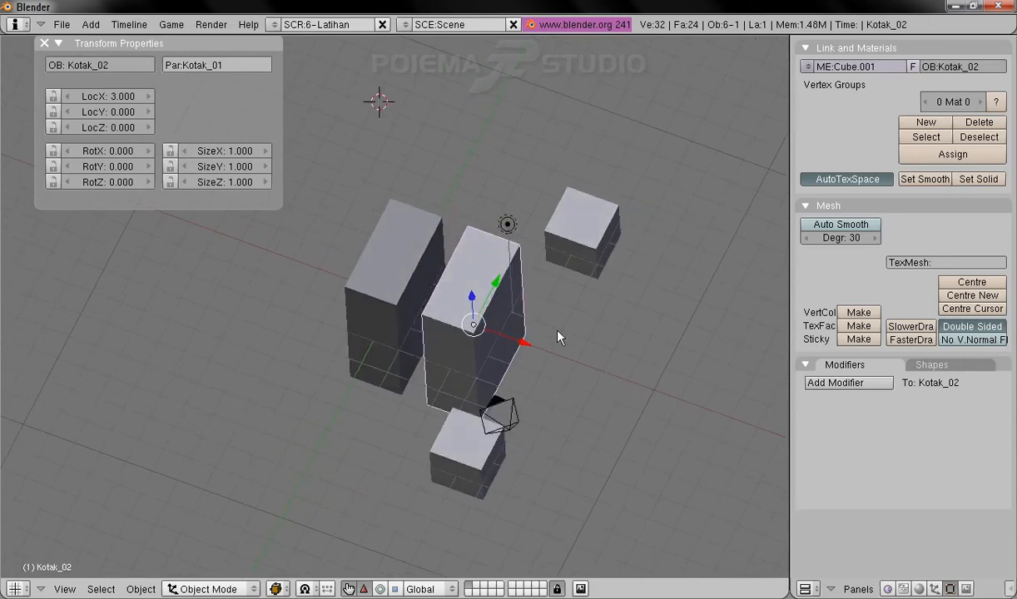
middle_click_drag(518, 381, 517, 357)
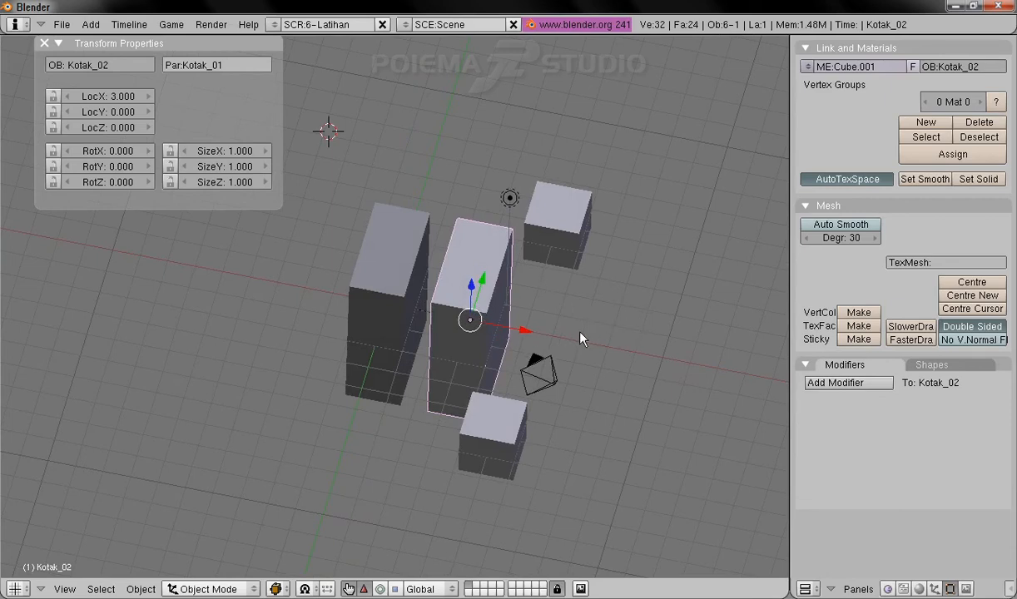
mouse_move(683, 365)
middle_mouse_down()
mouse_move(677, 379)
mouse_move(674, 369)
middle_mouse_up()
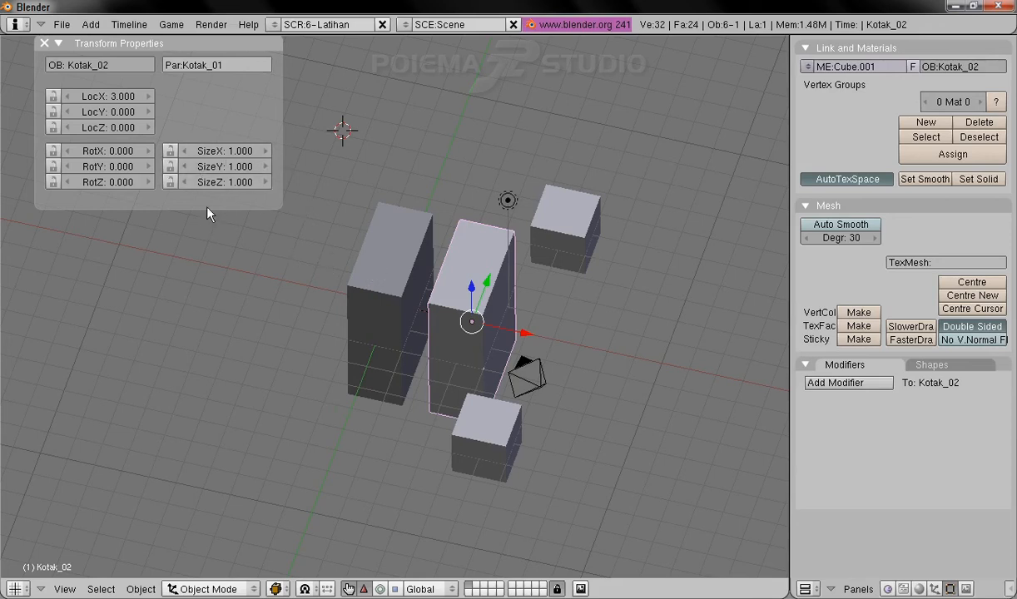
middle_click_drag(362, 275, 499, 316)
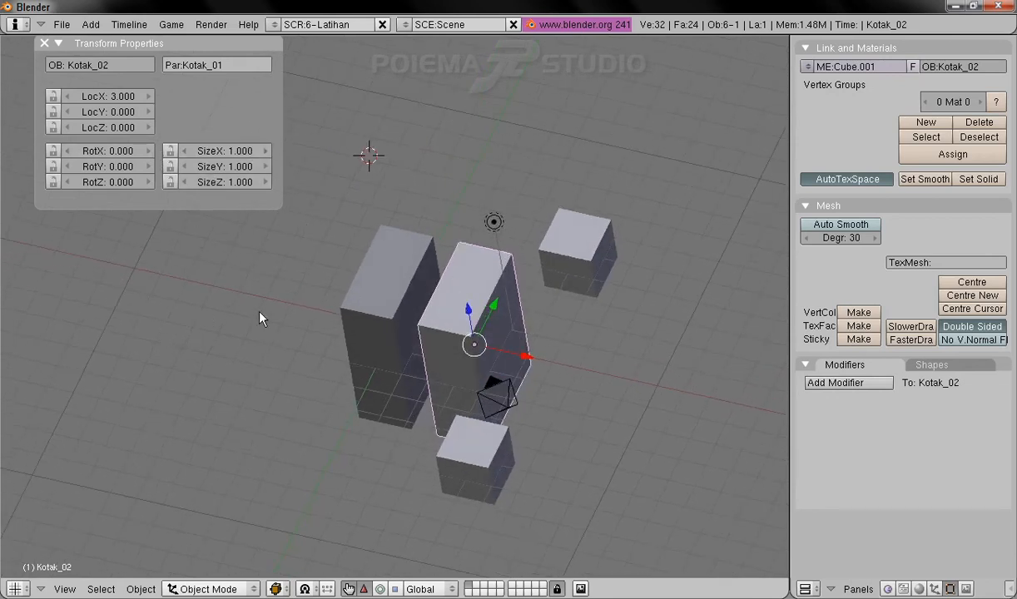
mouse_move(363, 318)
middle_mouse_down()
mouse_move(368, 352)
mouse_move(379, 324)
middle_mouse_up()
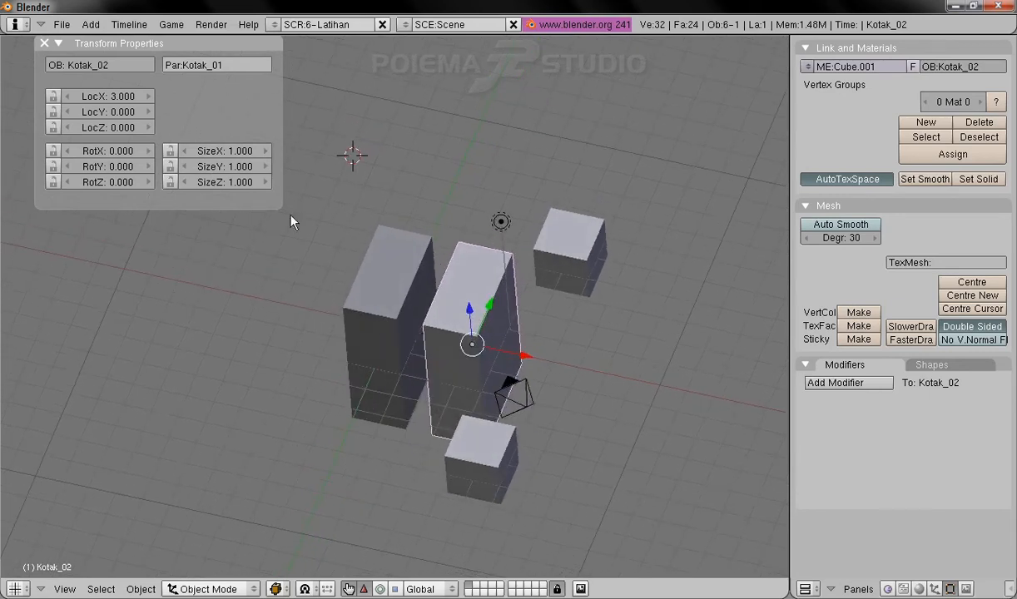
middle_click_drag(418, 425, 209, 240)
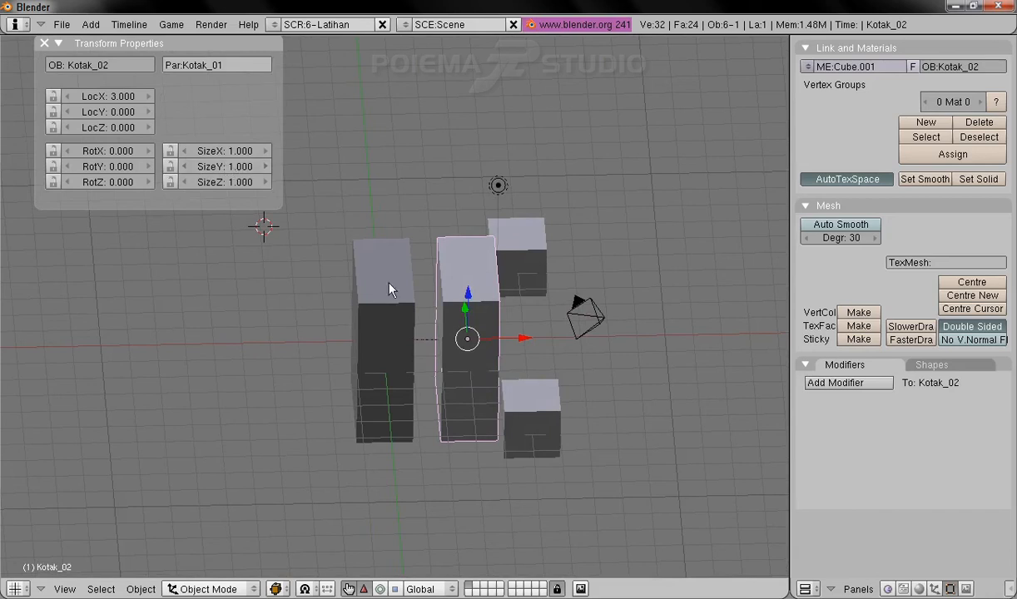
middle_click_drag(302, 292, 418, 356)
middle_click_drag(548, 287, 308, 331)
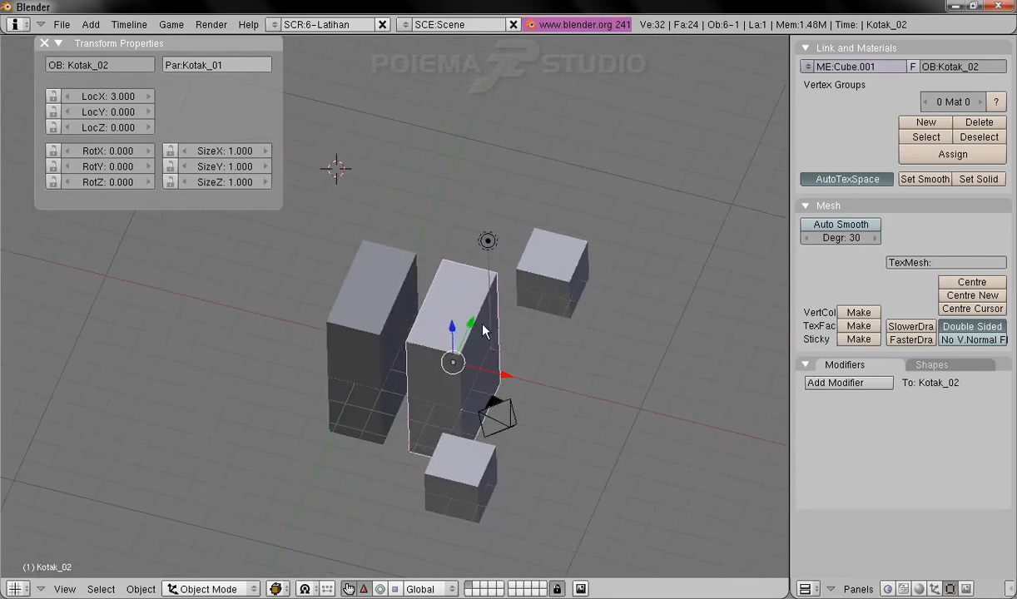
middle_click_drag(460, 309, 431, 283, "shift")
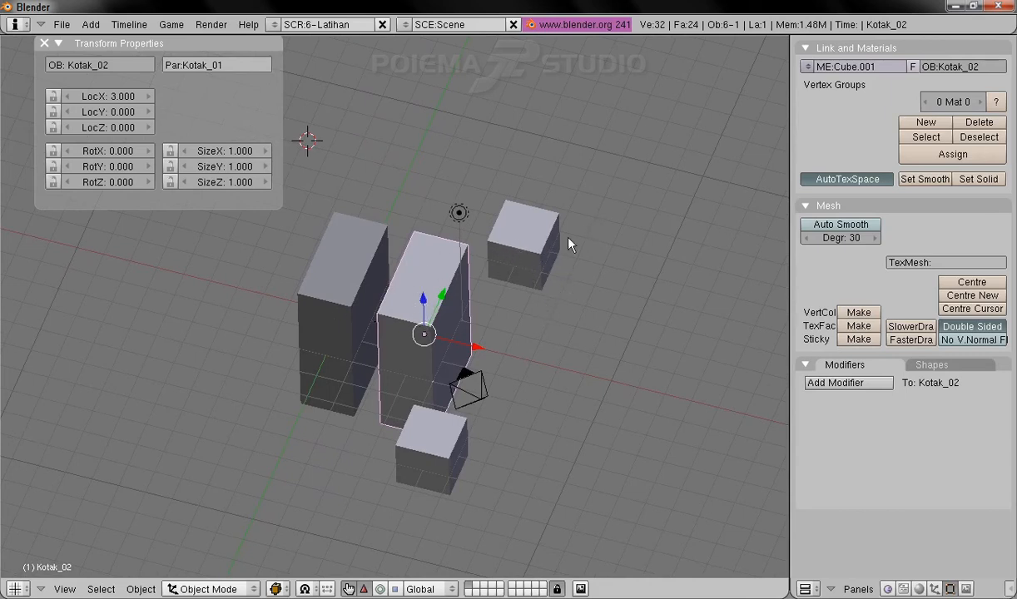
- Make Kotak_01 the parent of the cube Kotak_03
right_click(549, 249)
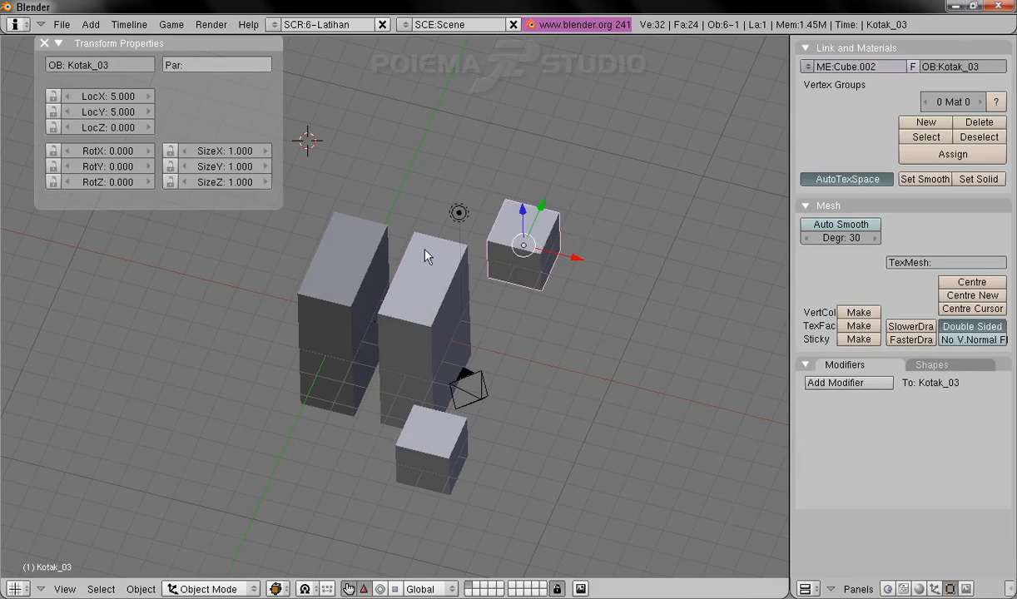
right_click(339, 256, "shift")
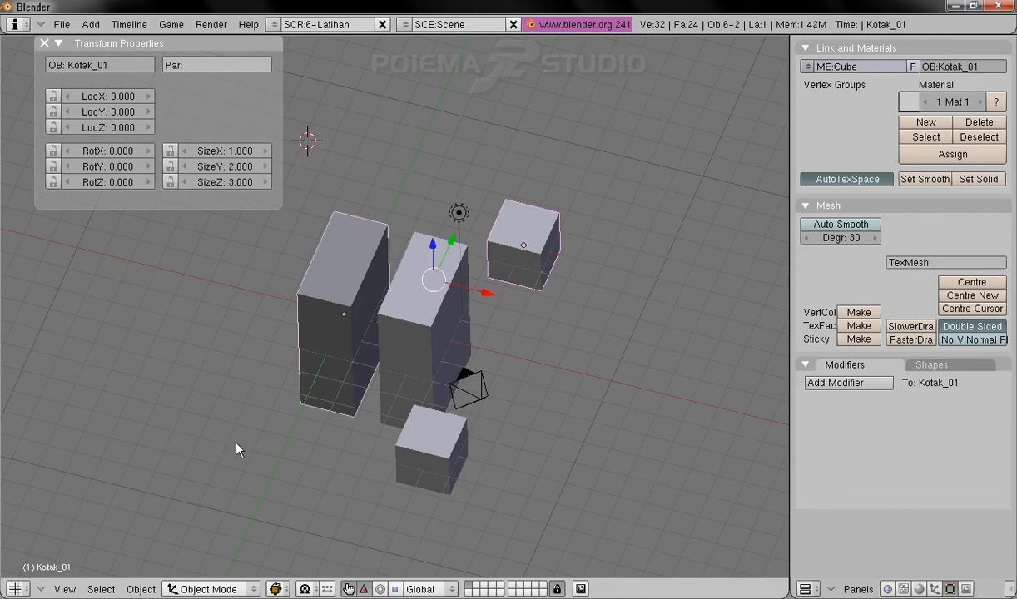
left_click(141, 589)
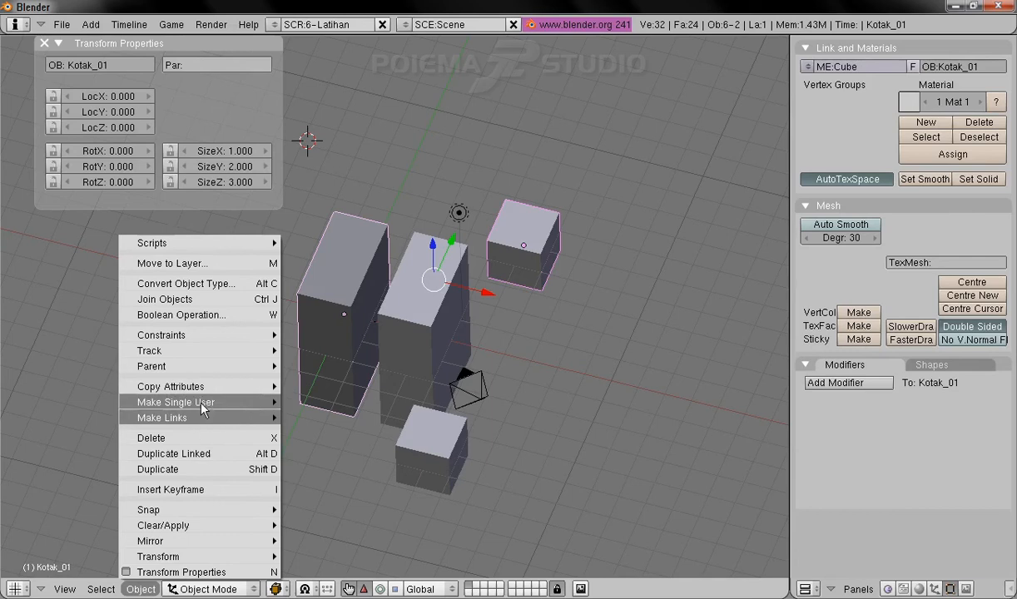
mouse_move(197, 366)
left_click(361, 370)
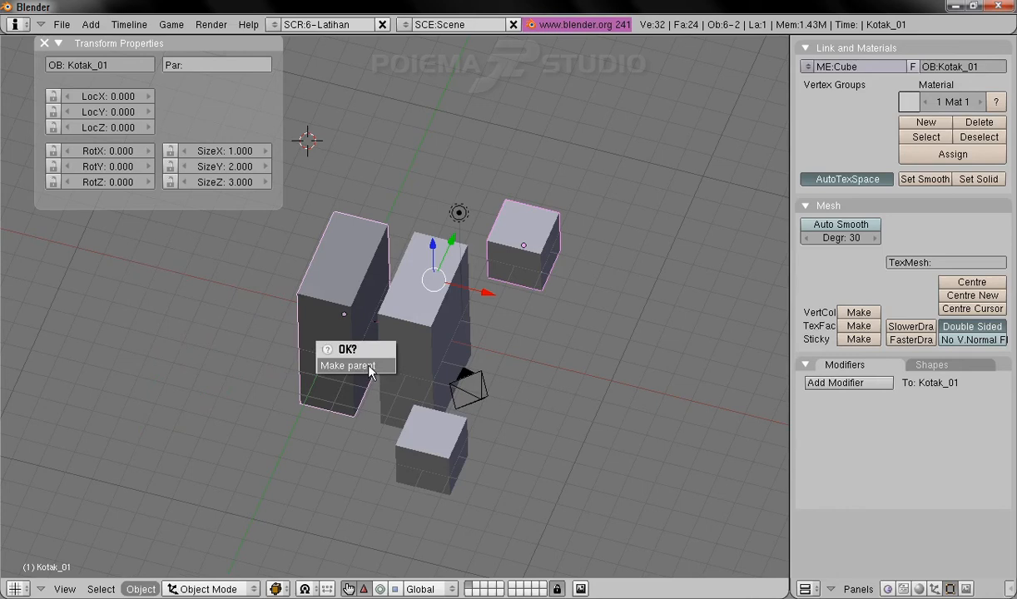
left_click(370, 372)
- Compare the parent name, shape and transform values of the child Kotak_03 with those of Kotak_01
middle_click_drag(377, 472, 510, 362)
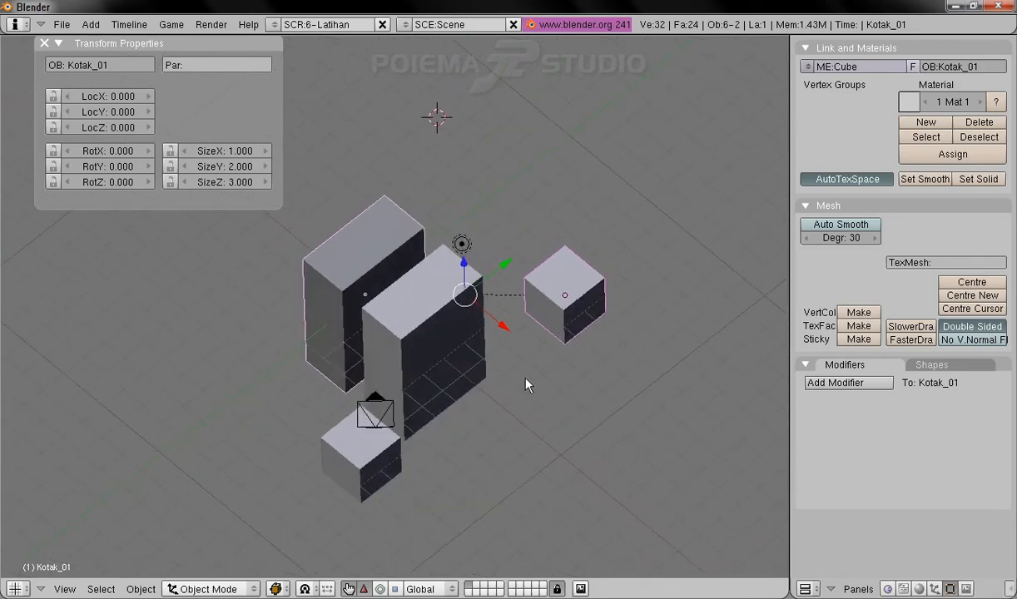
right_click(579, 289)
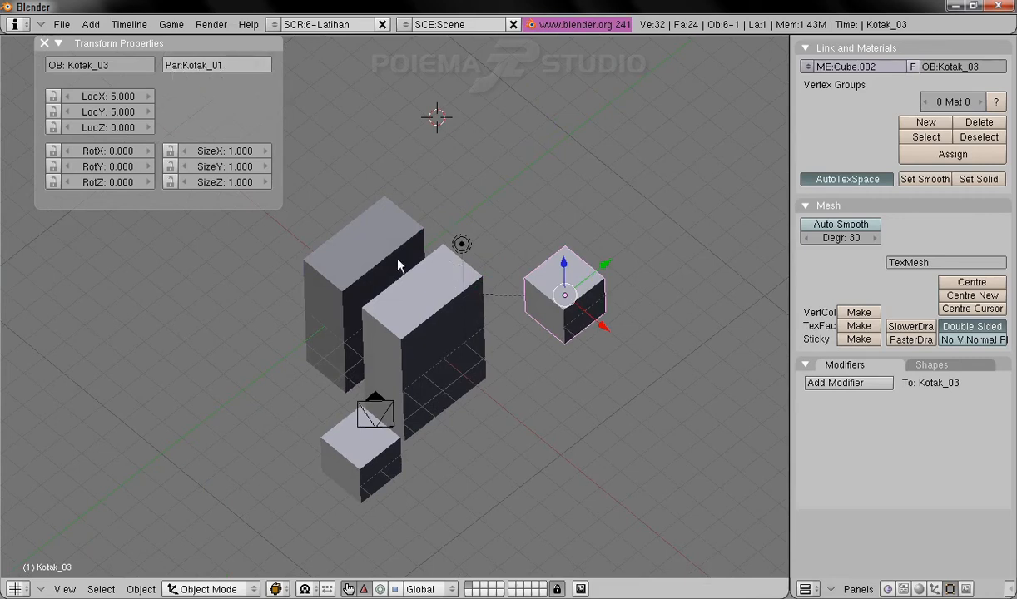
middle_click_drag(466, 310, 601, 287)
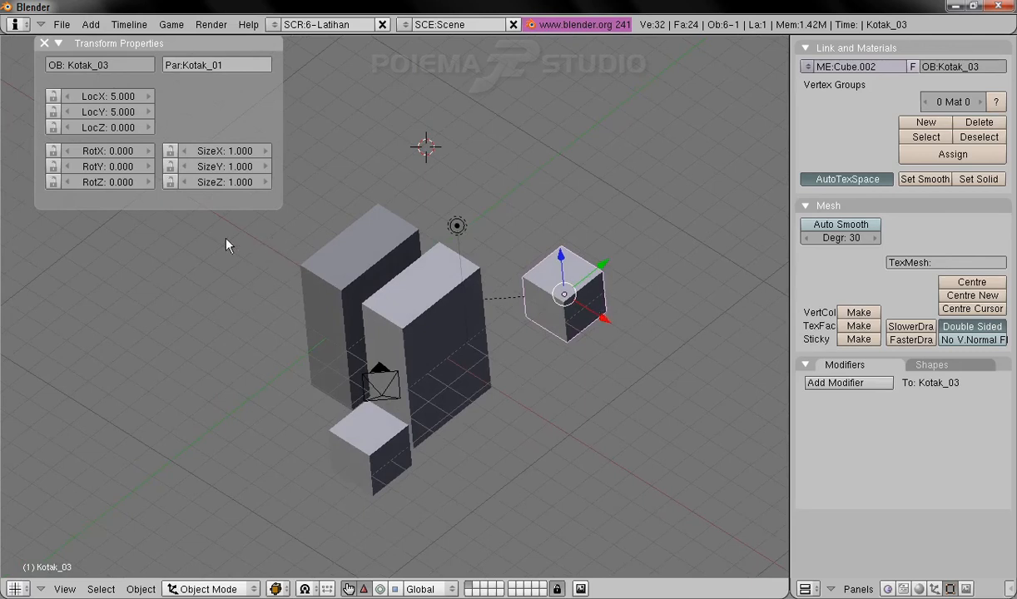
right_click(373, 248)
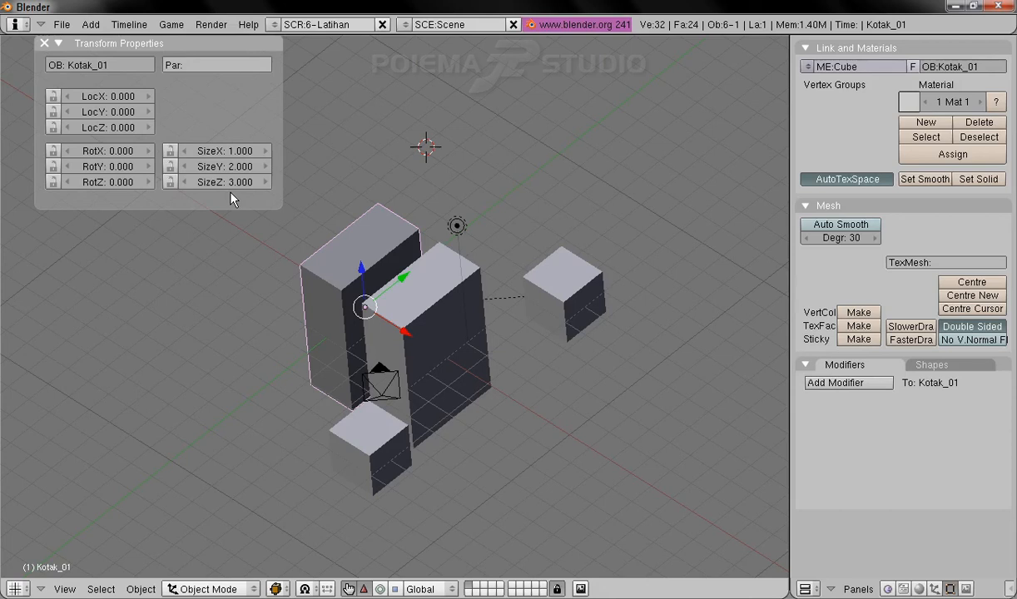
middle_click_drag(493, 245, 494, 257)
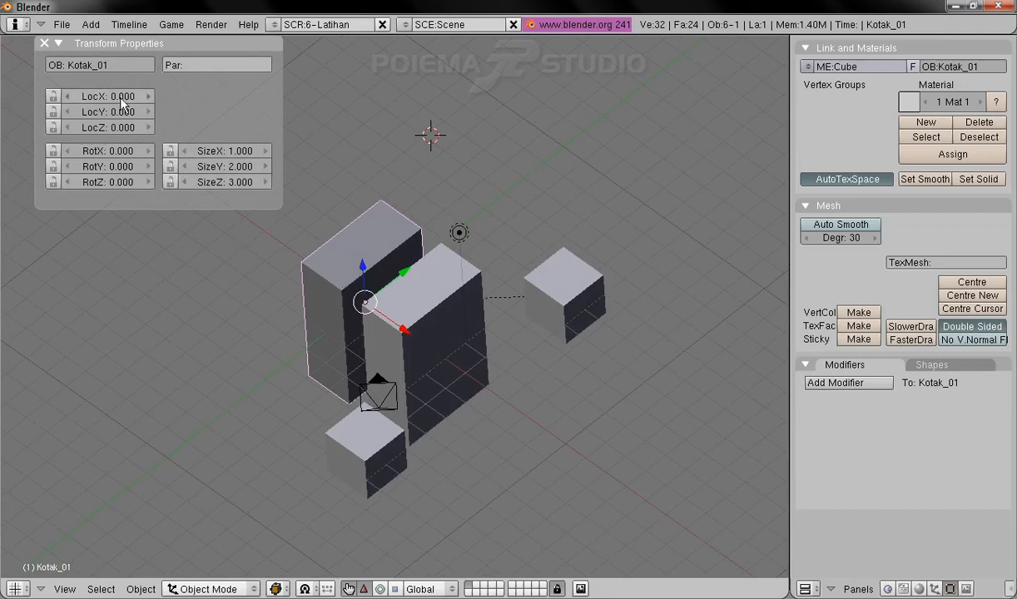
middle_click_drag(632, 287, 549, 291)
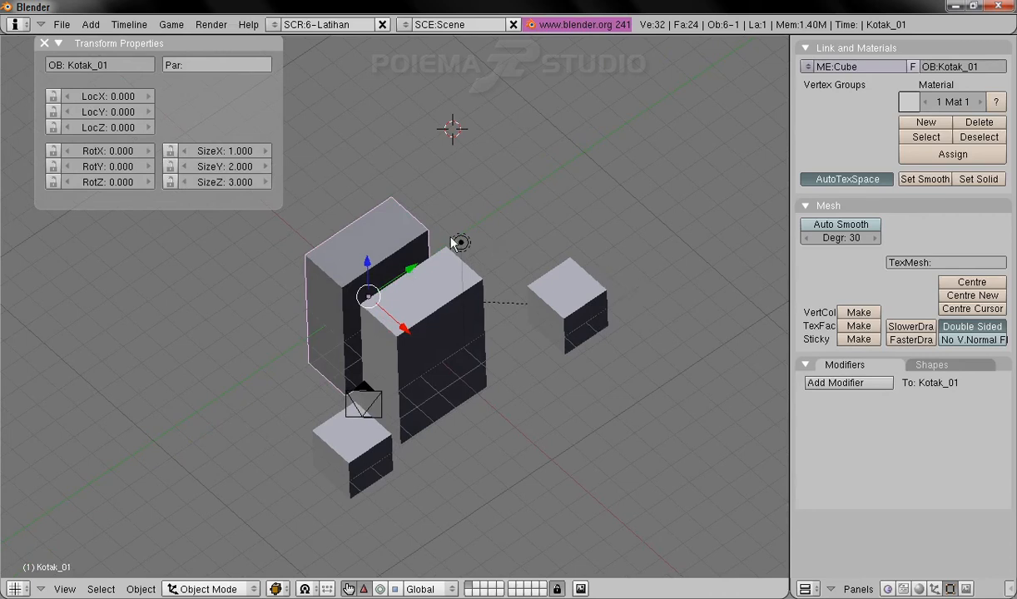
- Move Kotak_03 to about Y 6.8 and Z 4, and Kotak_02 along X to about 7.4
right_click(592, 312)
left_click_drag(609, 286, 596, 175)
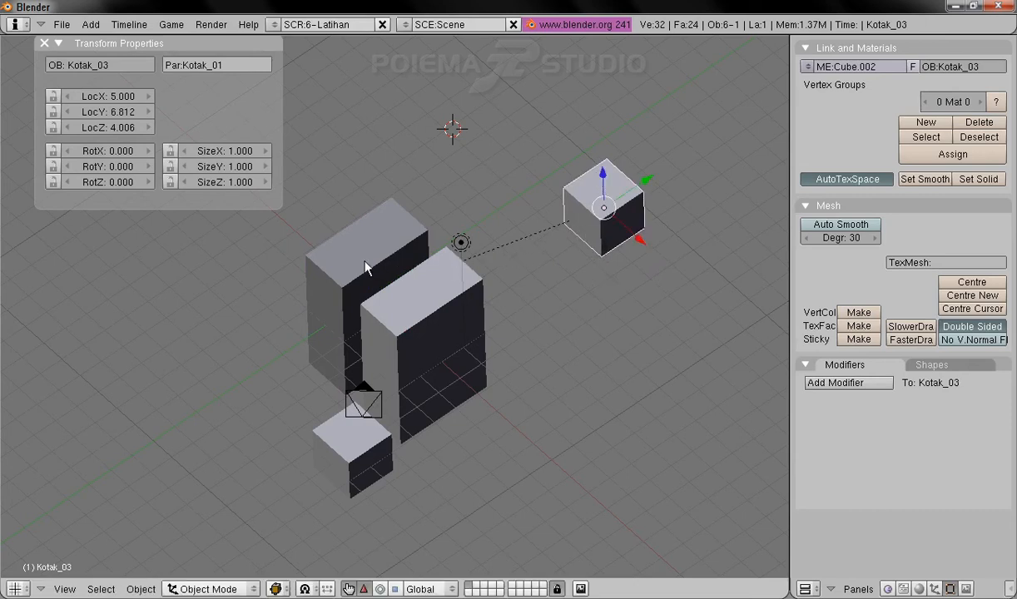
right_click(441, 329)
left_click_drag(459, 376, 541, 440)
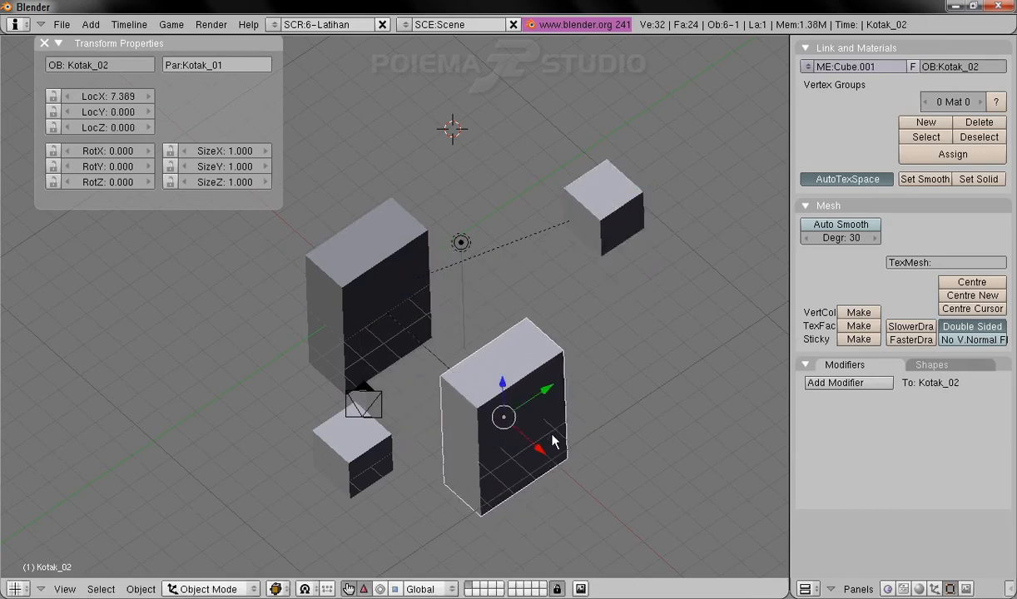
- Move the parent Kotak_01 up to about Z 1 and along Y to about 2
right_click(346, 294)
left_click_drag(370, 270, 368, 240)
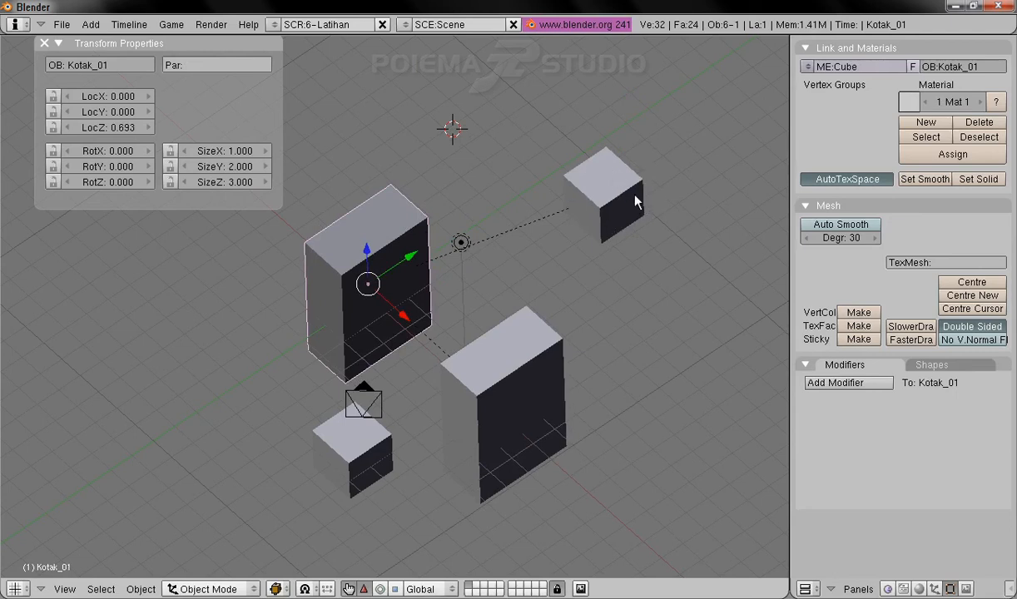
left_click_drag(368, 249, 470, 250)
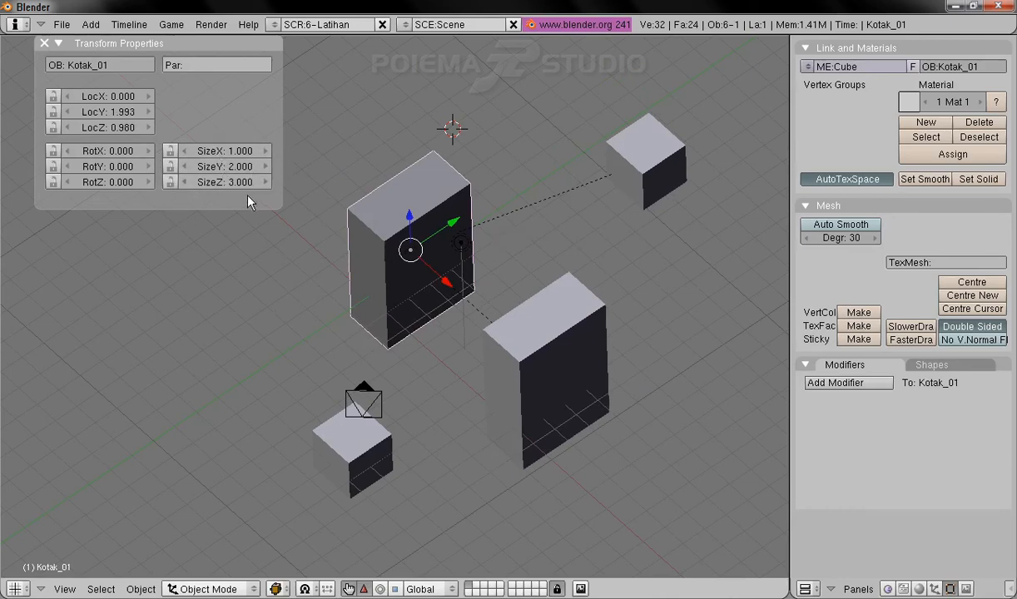
- Set the Z size of the parent Kotak_01 to 0.2
left_click(219, 183)
key("Return")
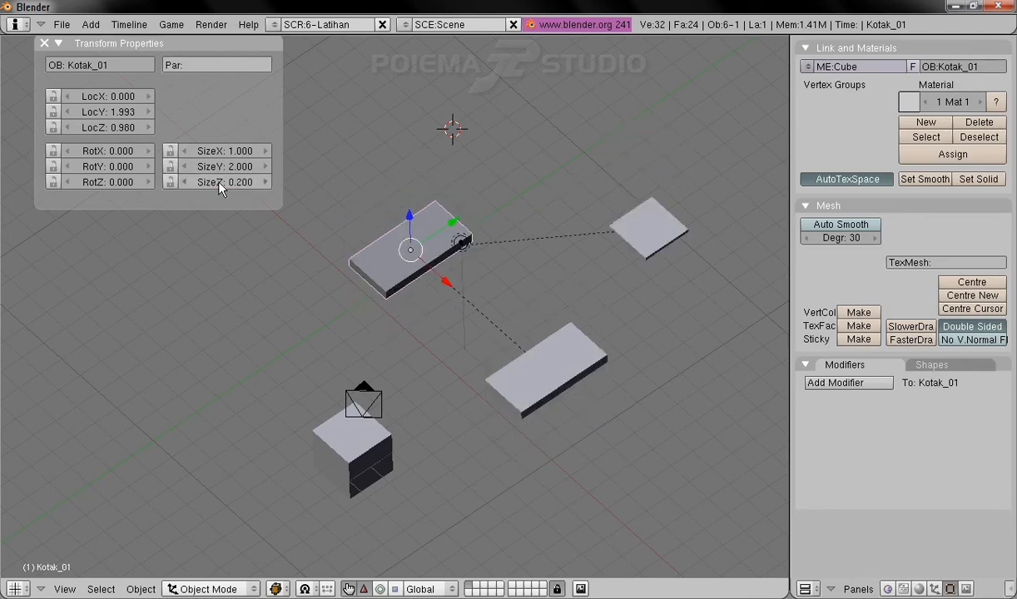
- Examine from several sides how the flattened parent Kotak_01 affects the shapes of its children Kotak_02 and Kotak_03
middle_click_drag(491, 225, 588, 161)
middle_click_drag(480, 300, 595, 249)
middle_click_drag(550, 363, 401, 258)
middle_click_drag(645, 334, 452, 380)
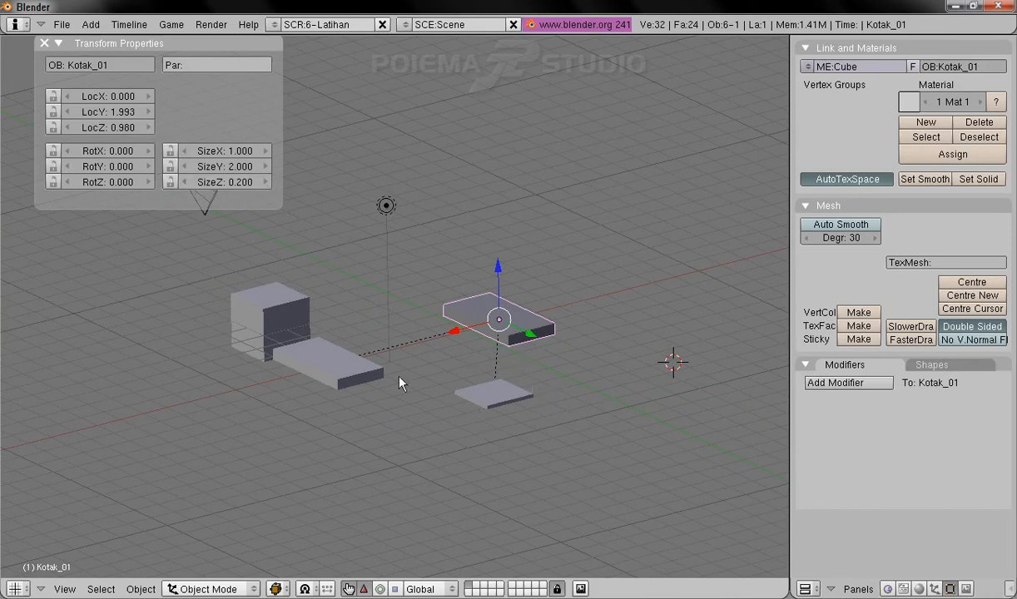
middle_click_drag(321, 352, 296, 400)
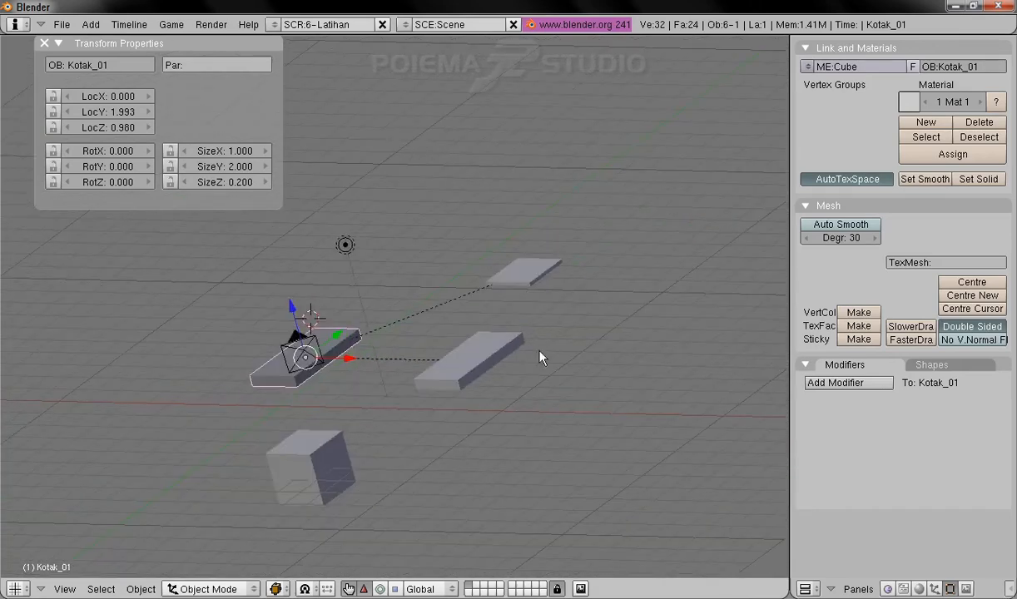
mouse_move(540, 358)
middle_mouse_down()
mouse_move(415, 277)
mouse_move(577, 264)
mouse_move(539, 351)
middle_mouse_up()
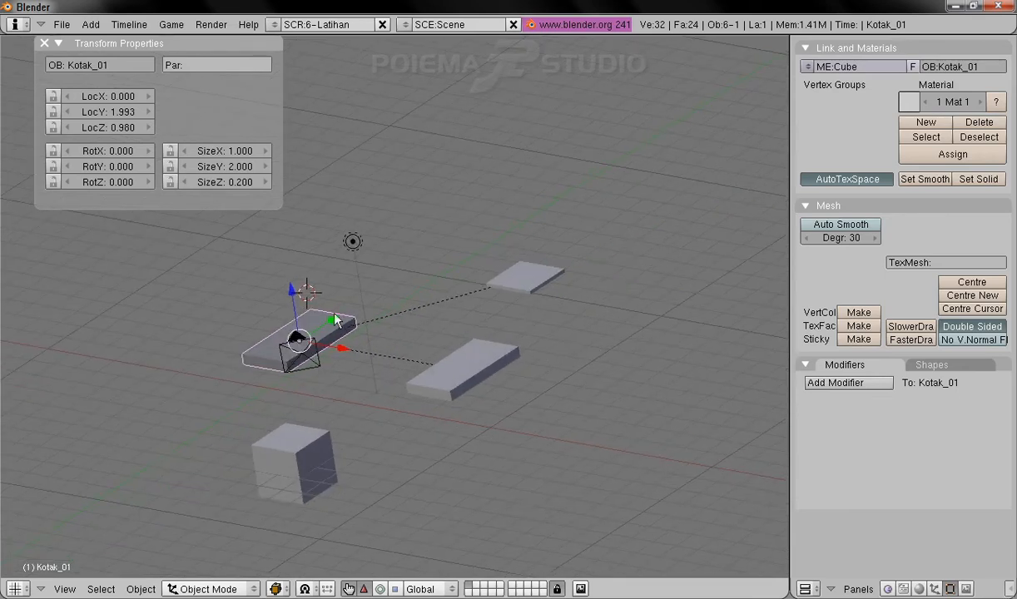
middle_click_drag(578, 313, 645, 322, "shift")
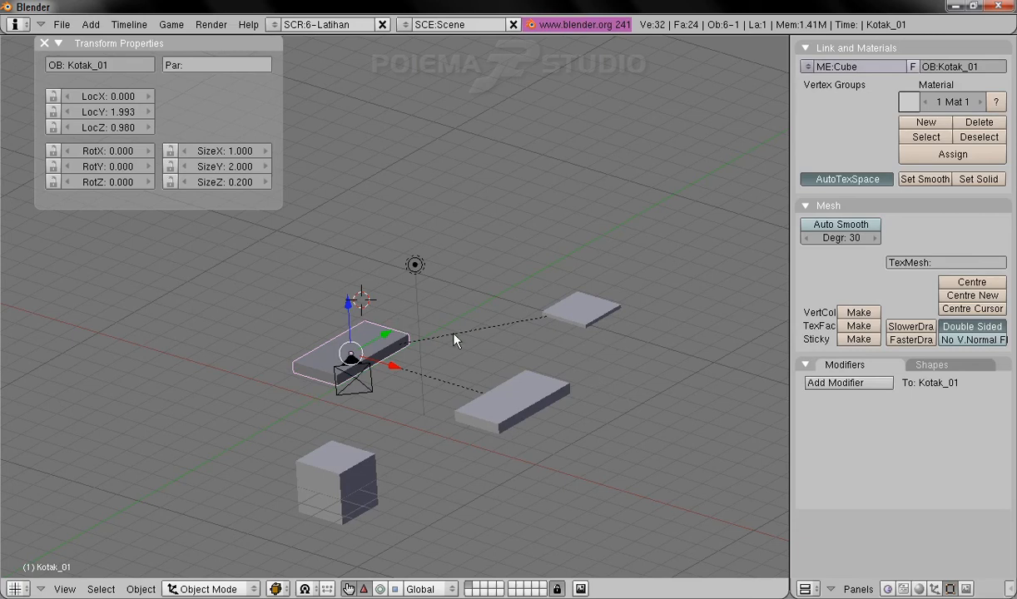
middle_click_drag(453, 340, 477, 313, "shift")
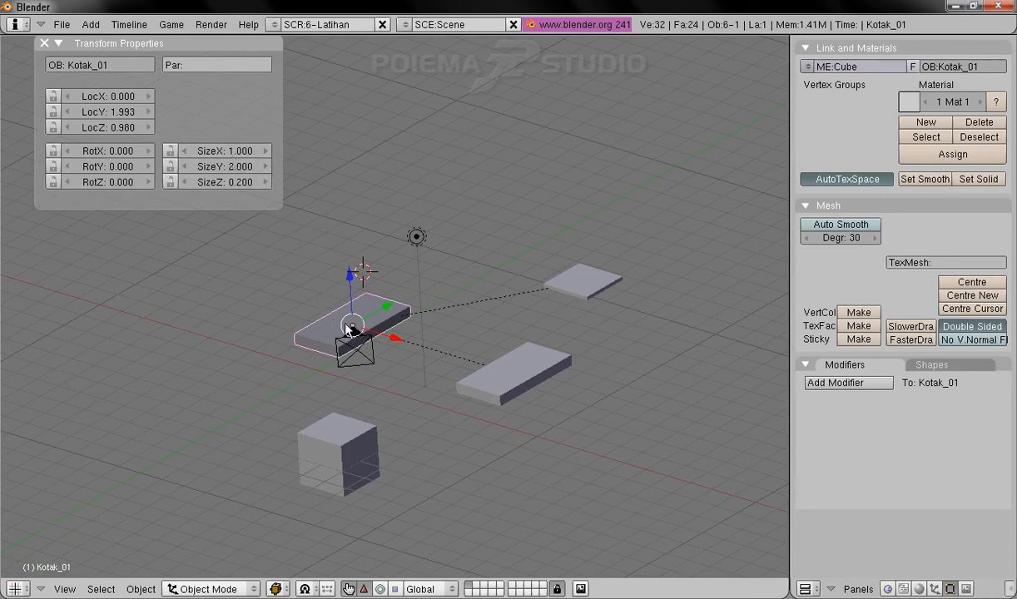
- Set the X, Y and Z sizes of the parent Kotak_01 to 1
left_click(230, 160, "shift")
left_click(229, 153, "shift")
left_click(227, 151, "shift")
type("1")
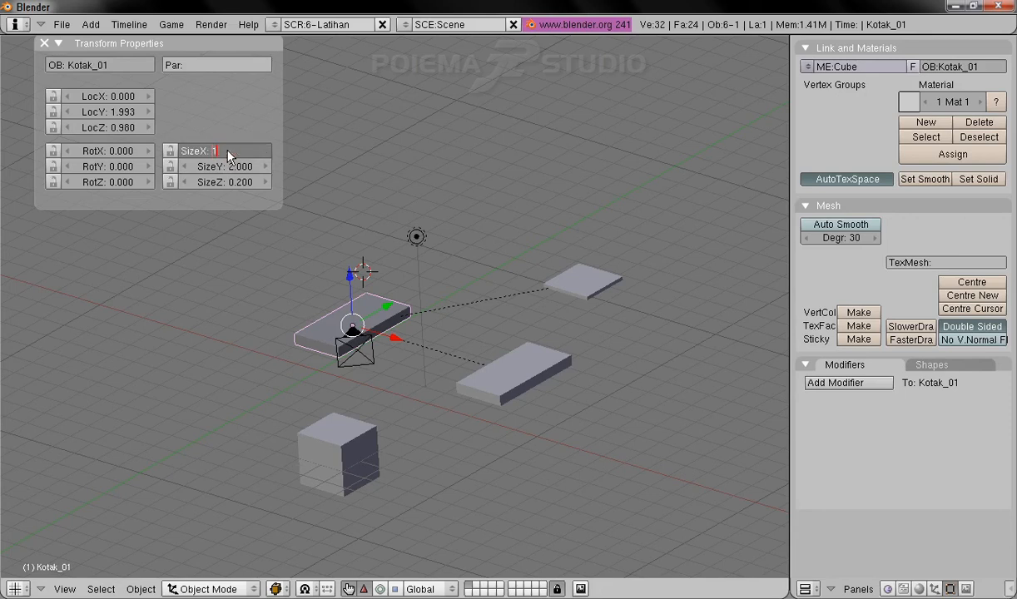
key("Tab")
type("1")
key("Tab")
type("1")
key("Return")
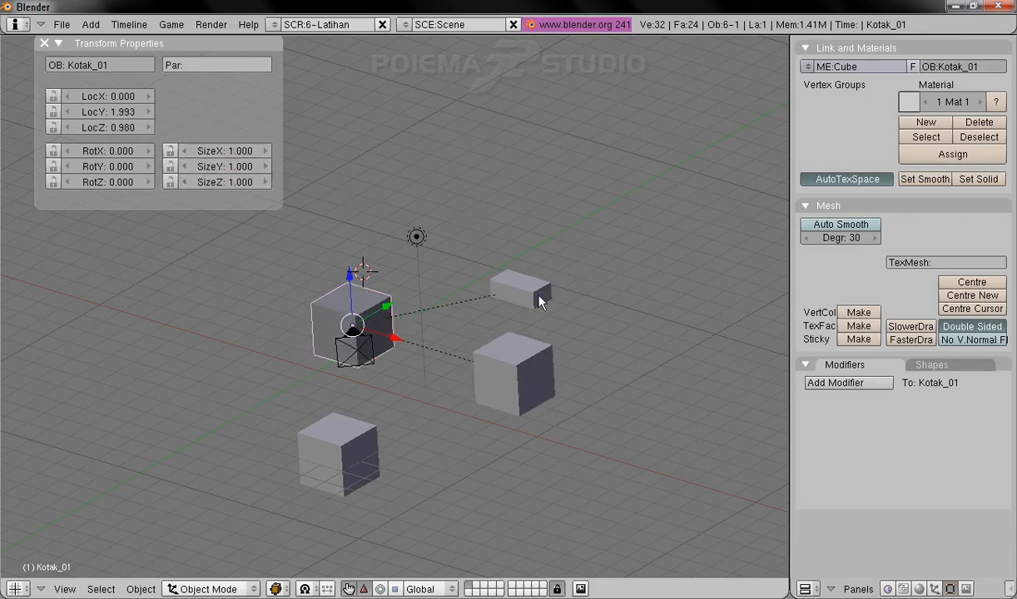
- Try to reset the distorted child Kotak_03 by re-entering its X, Y and Z sizes as 1
right_click(516, 380)
right_click(519, 289)
left_click(227, 157)
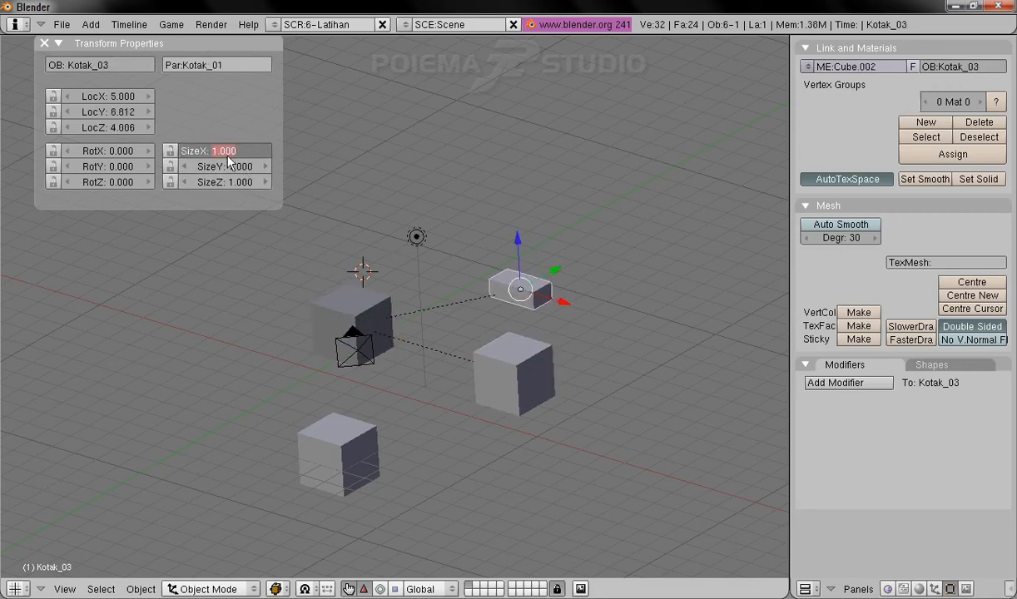
key("Tab")
key("Tab")
key("Return")
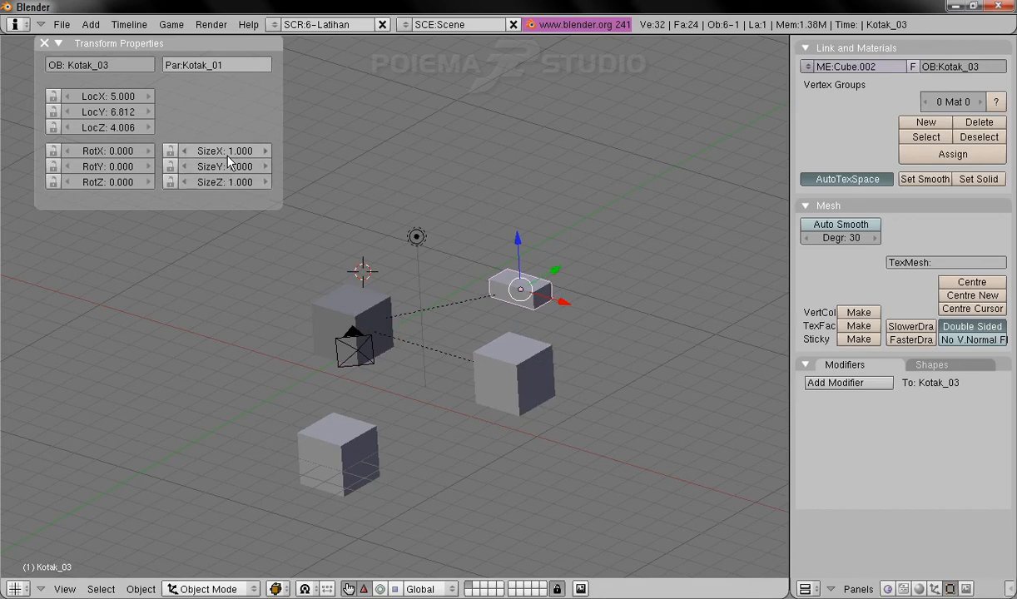
- Move the child Kotak_03 along its Y axis to about 9.4
middle_click_drag(445, 254, 421, 335)
middle_click_drag(443, 294, 374, 342)
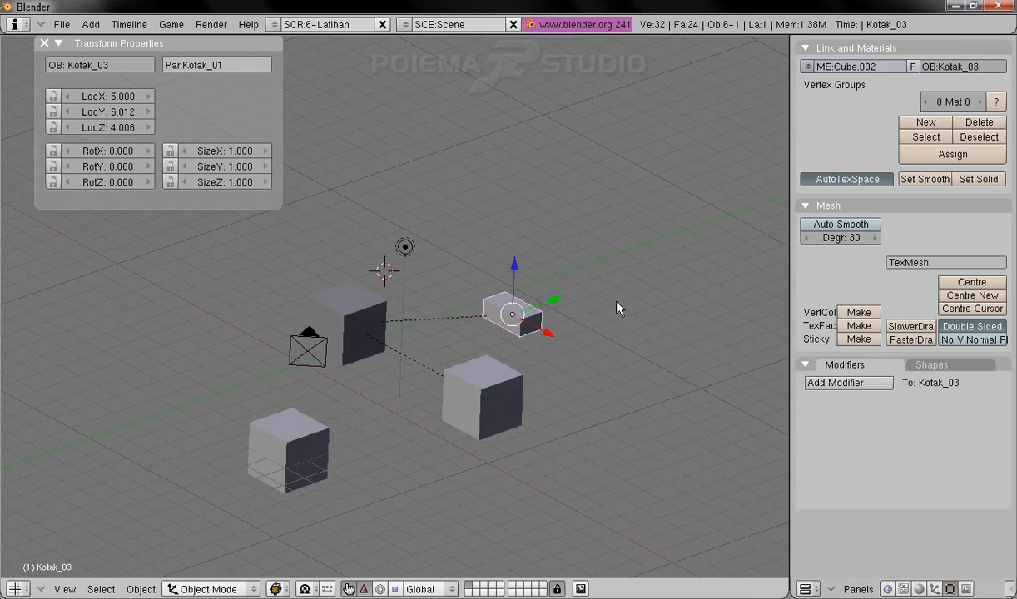
middle_click_drag(584, 341, 585, 344)
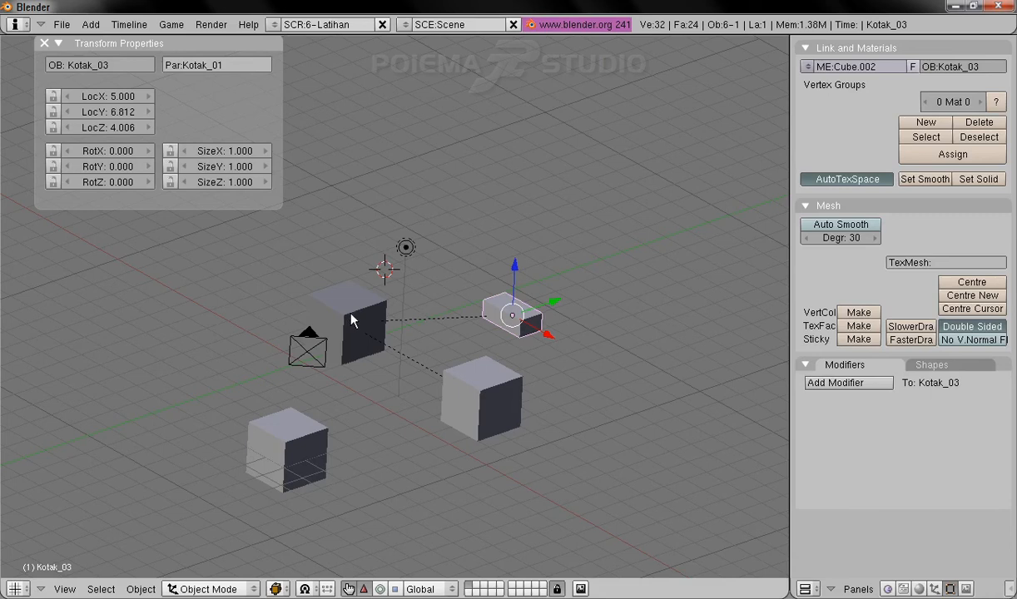
left_click_drag(550, 297, 580, 304)
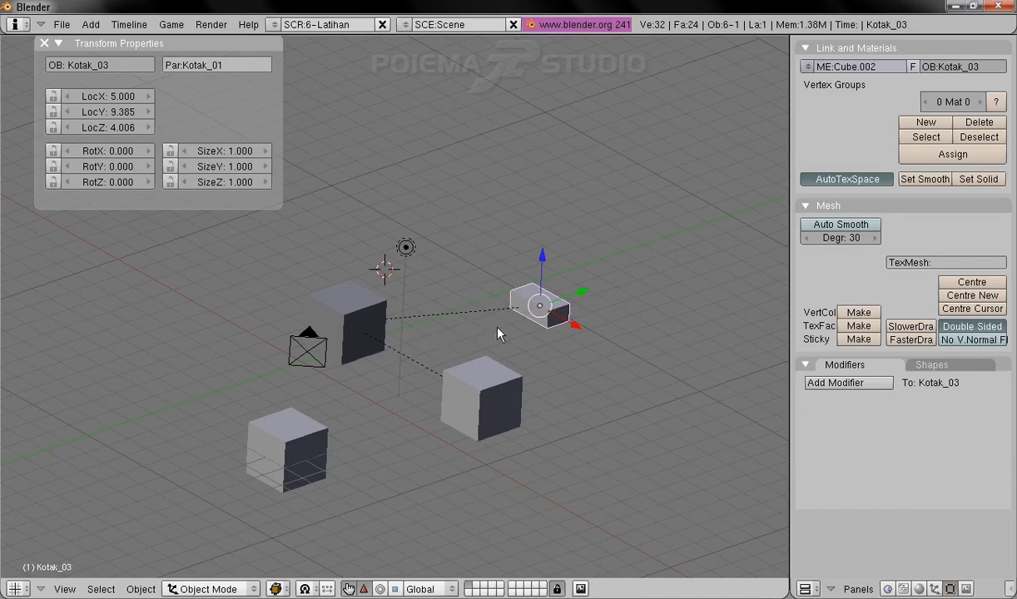
- Move the child Kotak_03 along its X axis to about 6.0
middle_click_drag(552, 320, 521, 344)
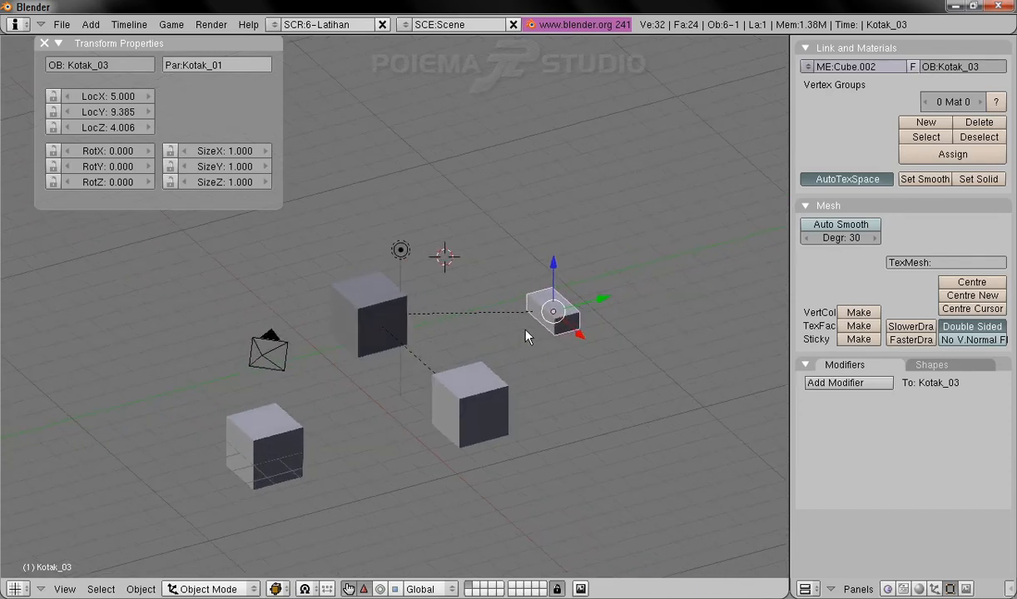
left_click_drag(581, 337, 577, 367)
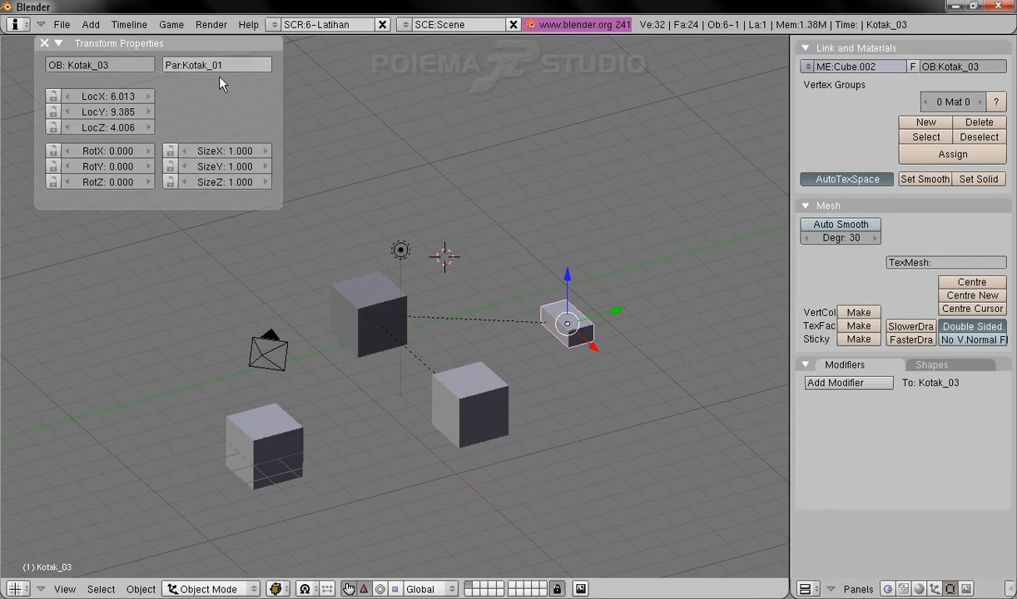
- Try to detach Kotak_03 from its parent Kotak_01 with the plain Clear Parent option
left_click(142, 590)
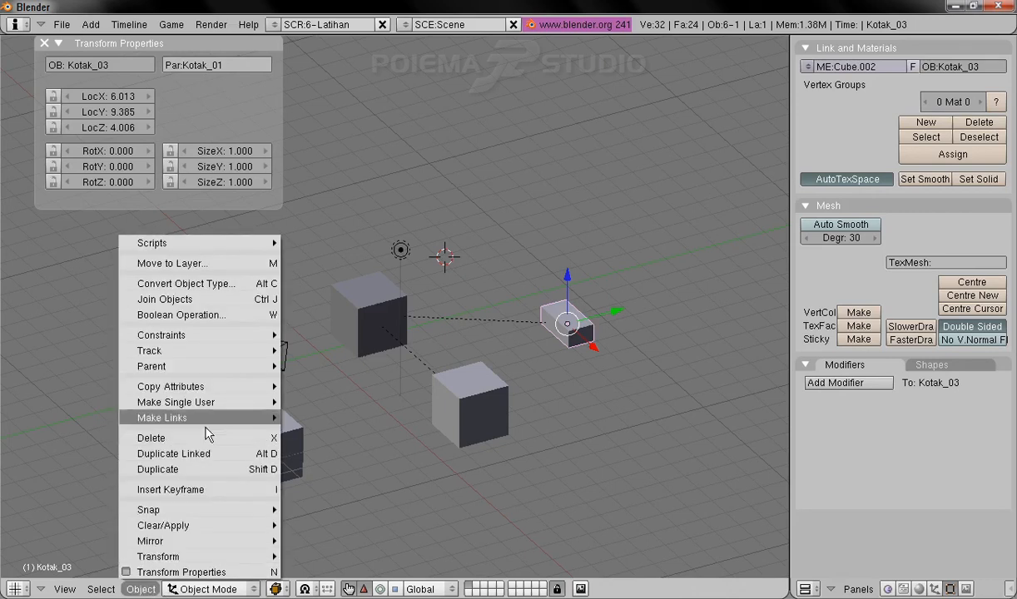
mouse_move(209, 376)
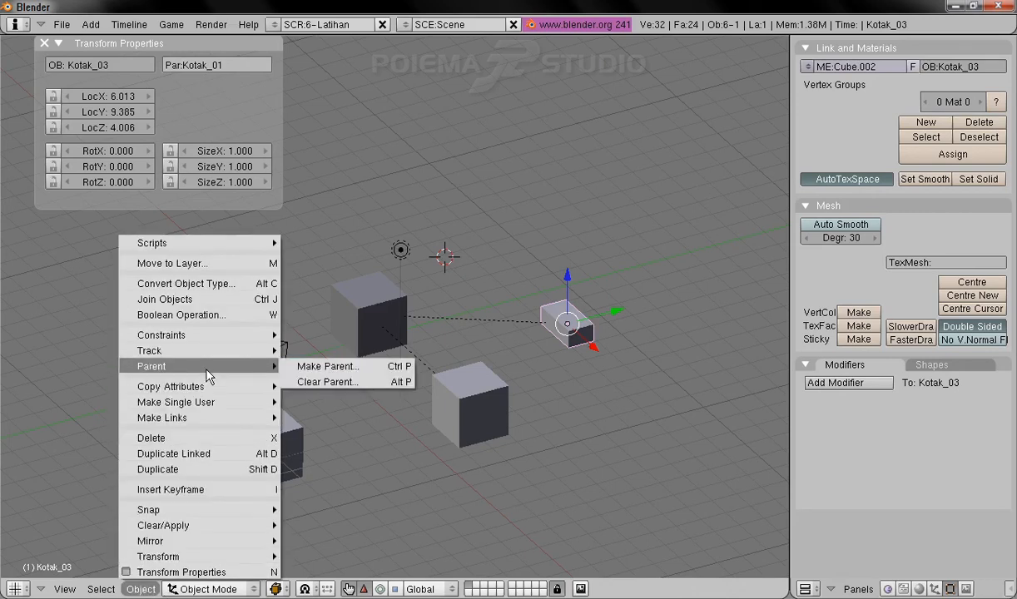
left_click(392, 385)
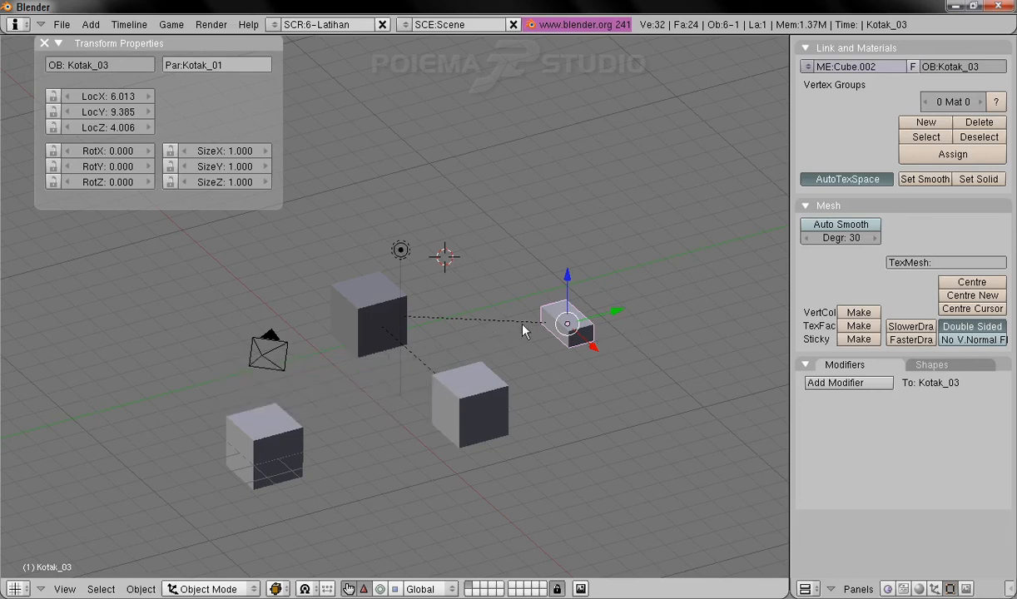
left_click(141, 590)
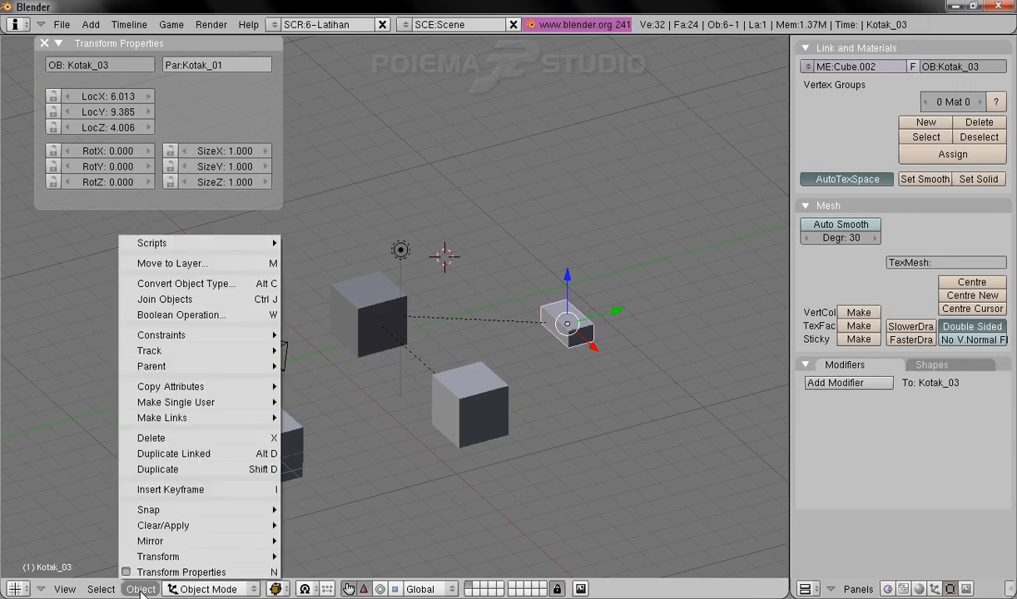
mouse_move(198, 367)
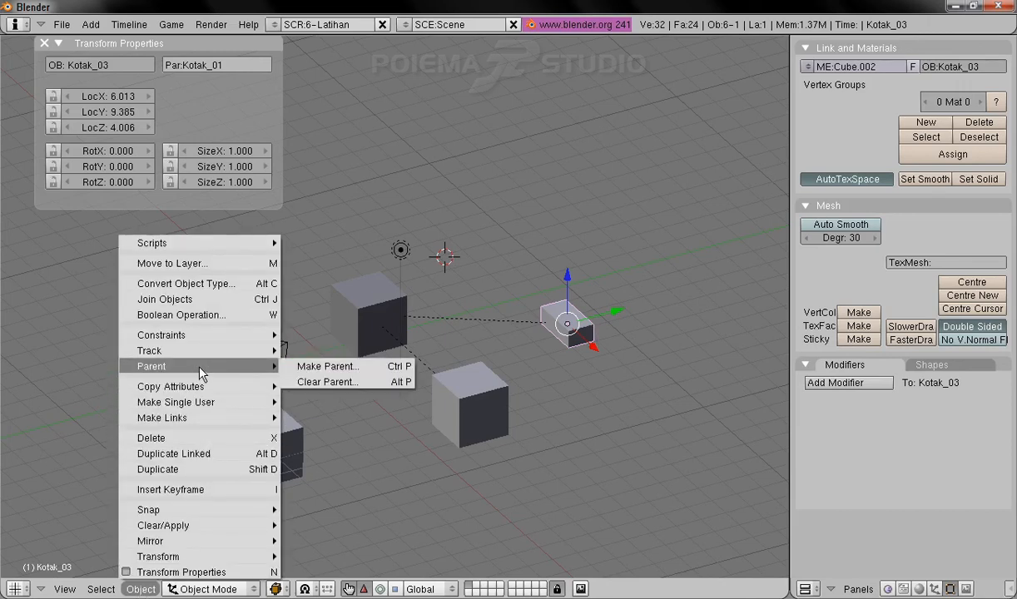
left_click(354, 381)
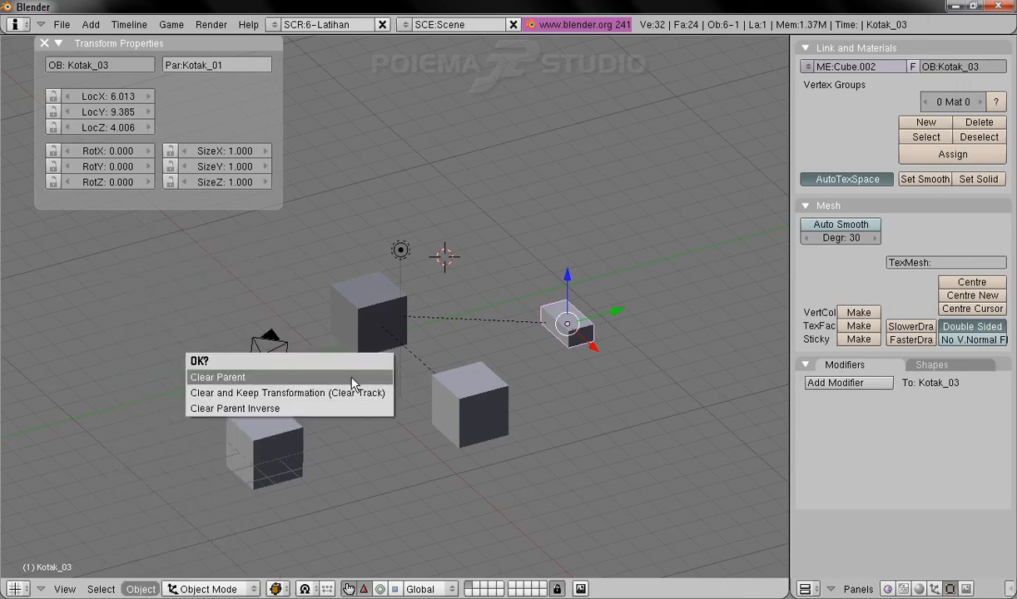
left_click(347, 381)
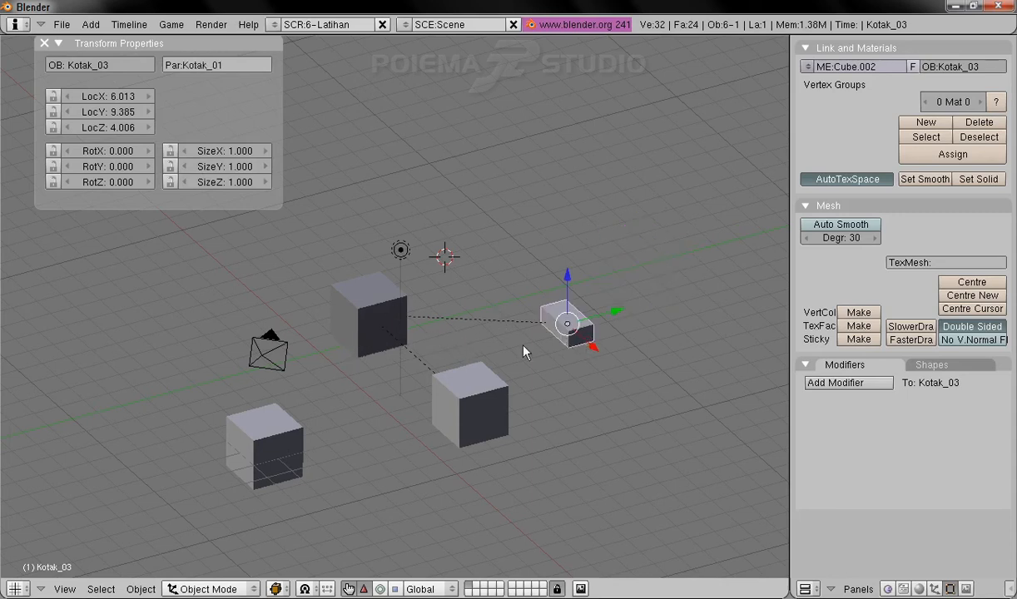
- Detach Kotak_03 from its parent Kotak_01 using the Clear and Keep Transformation (Clear Track) option
left_click(139, 589)
mouse_move(196, 367)
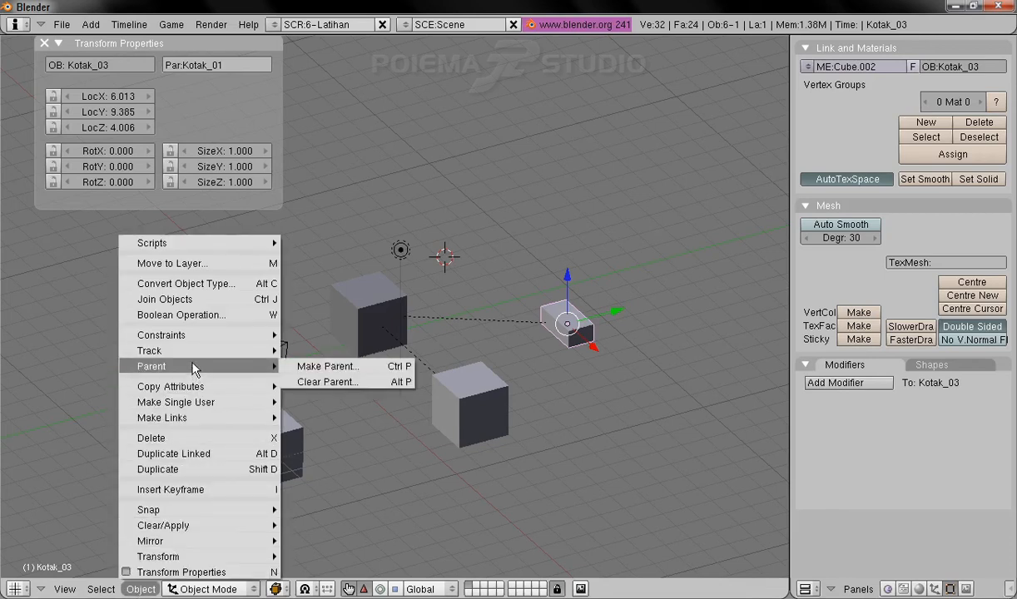
left_click(353, 383)
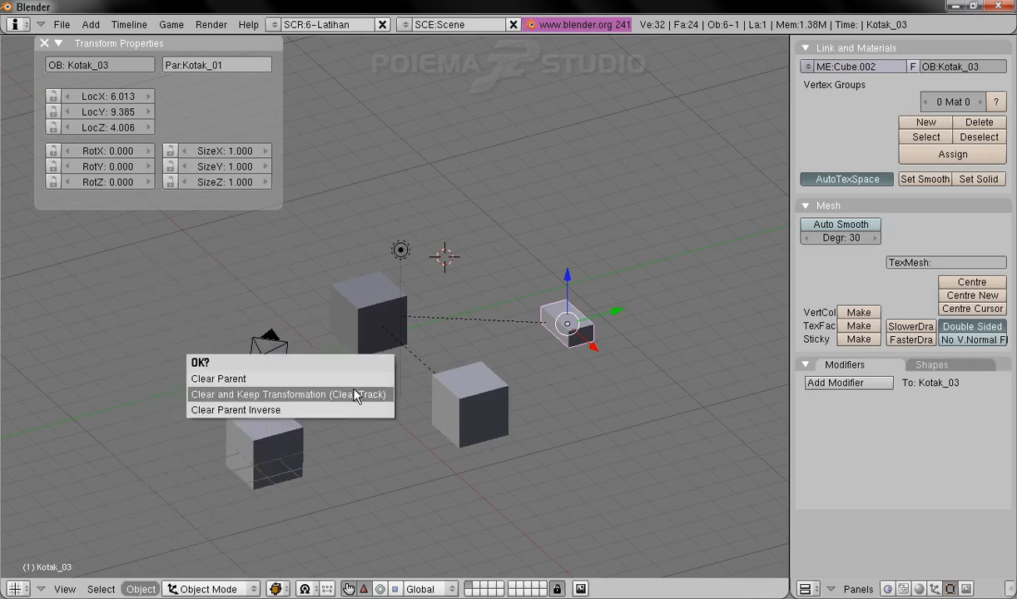
left_click(357, 395)
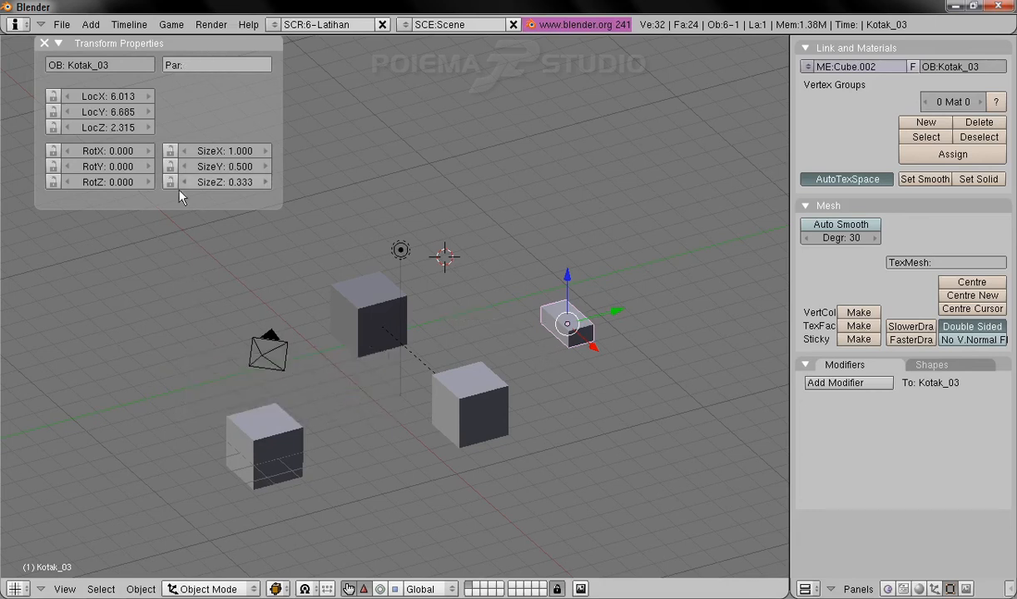
- Set the Y and Z sizes of the detached Kotak_03 to 1
left_click(227, 152)
key("Tab")
type("1")
key("Tab")
type("1")
key("Return")
middle_click_drag(354, 338, 431, 364)
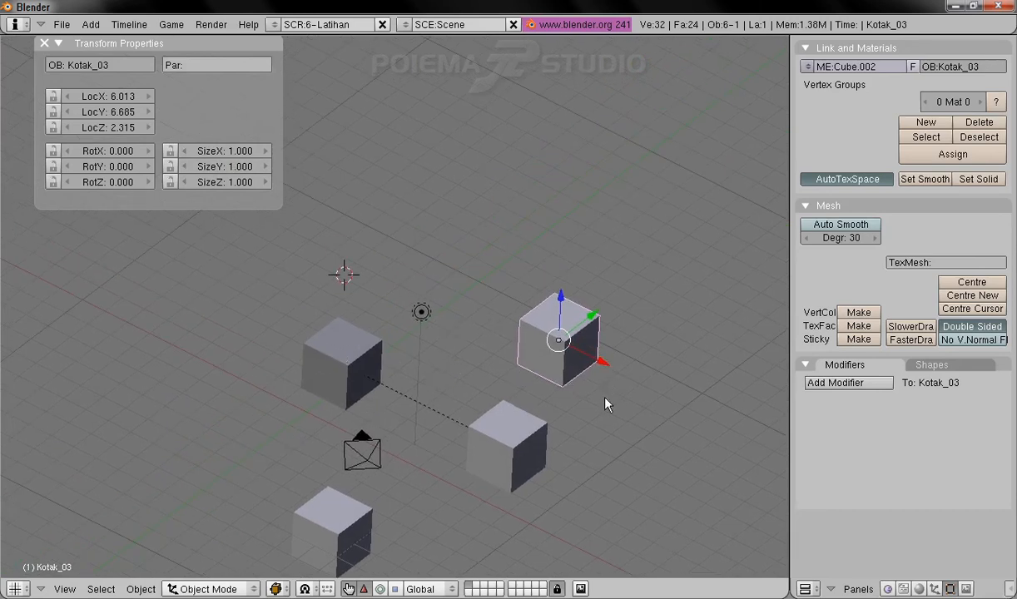
middle_click_drag(526, 405, 594, 413)
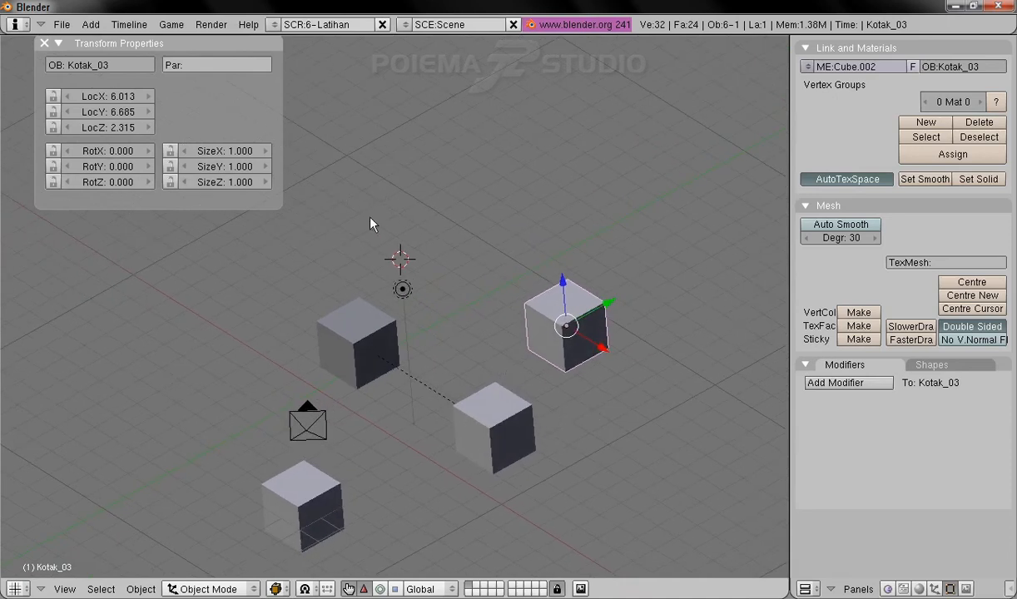
- Detach Kotak_02 from its parent Kotak_01 with the plain Clear Parent option
right_click(515, 435)
middle_click_drag(374, 408, 392, 412)
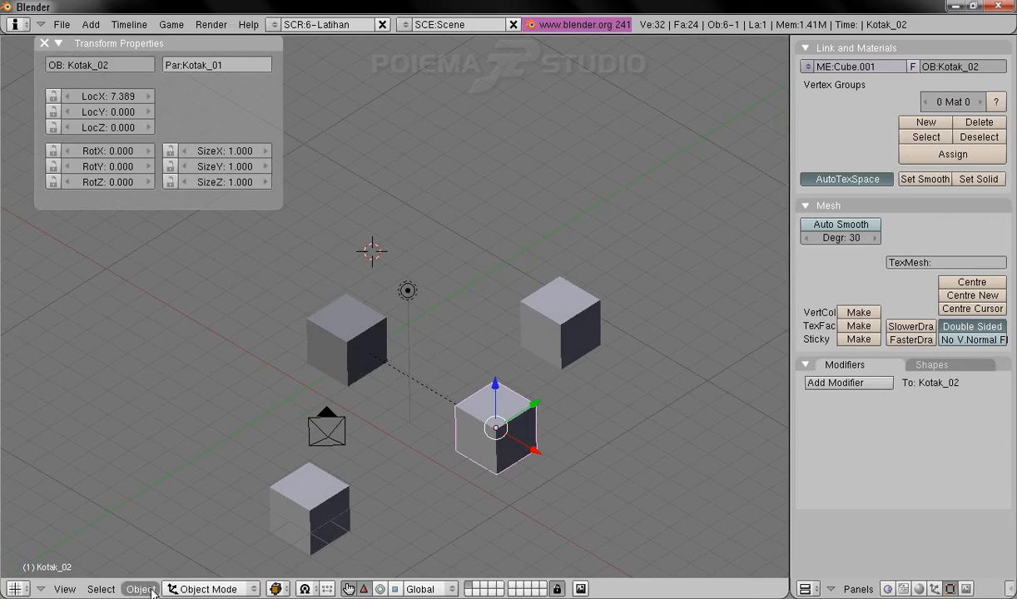
left_click(141, 589)
mouse_move(190, 366)
left_click(327, 381)
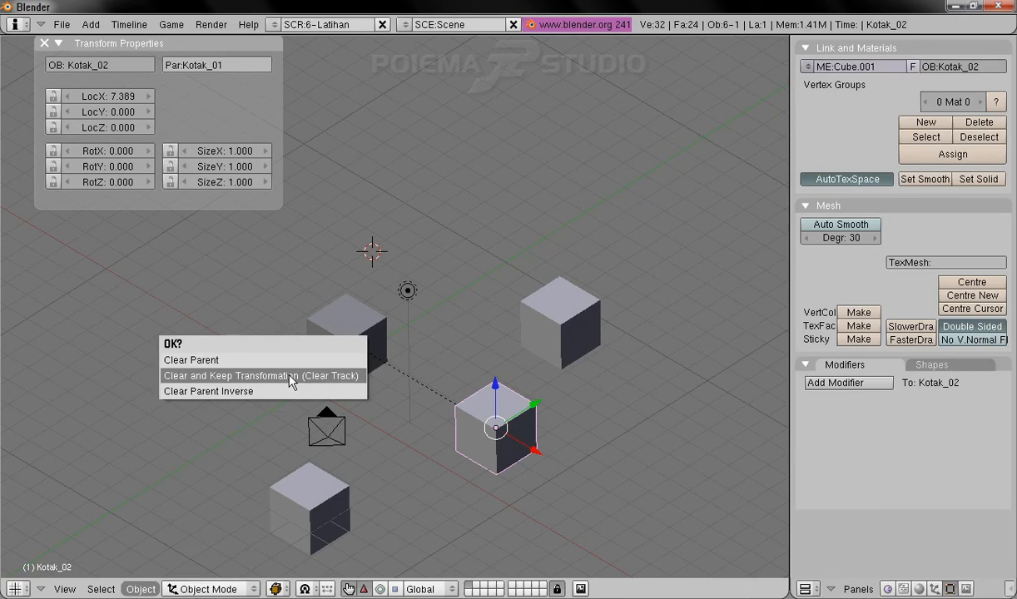
left_click(241, 365)
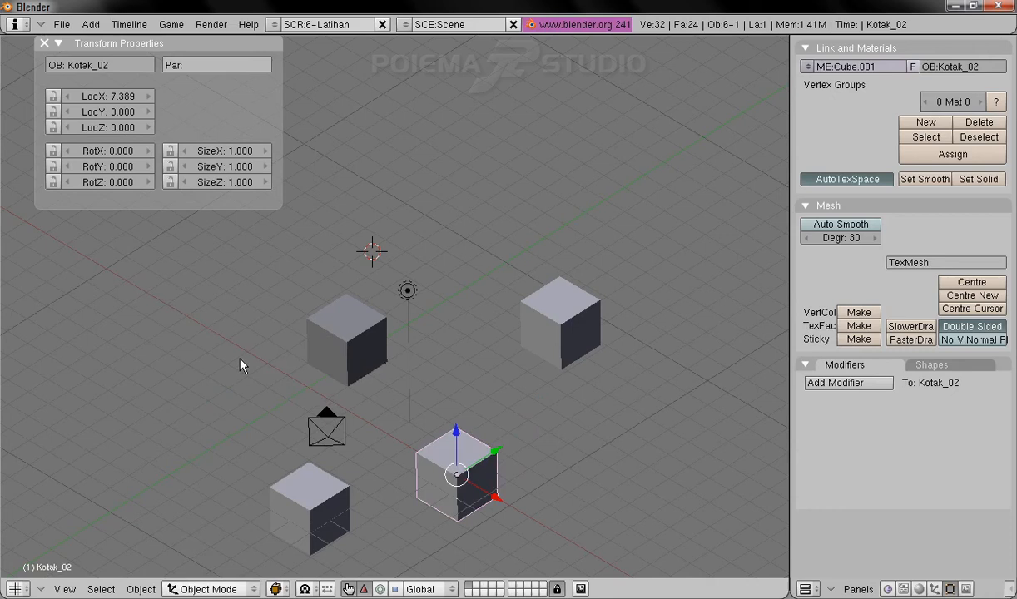
middle_click_drag(516, 485, 375, 454)
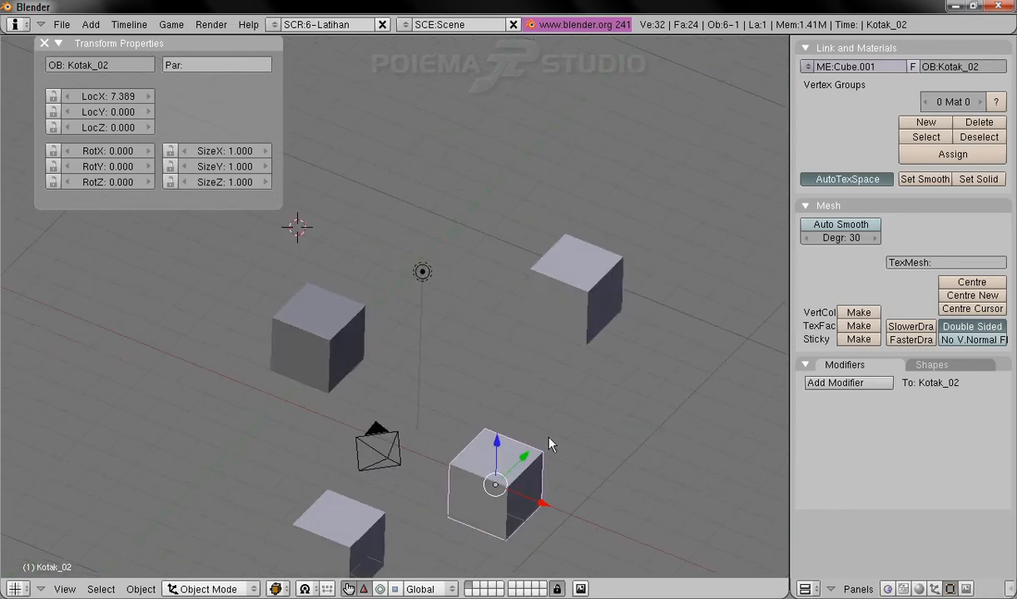
middle_click_drag(210, 391, 492, 368)
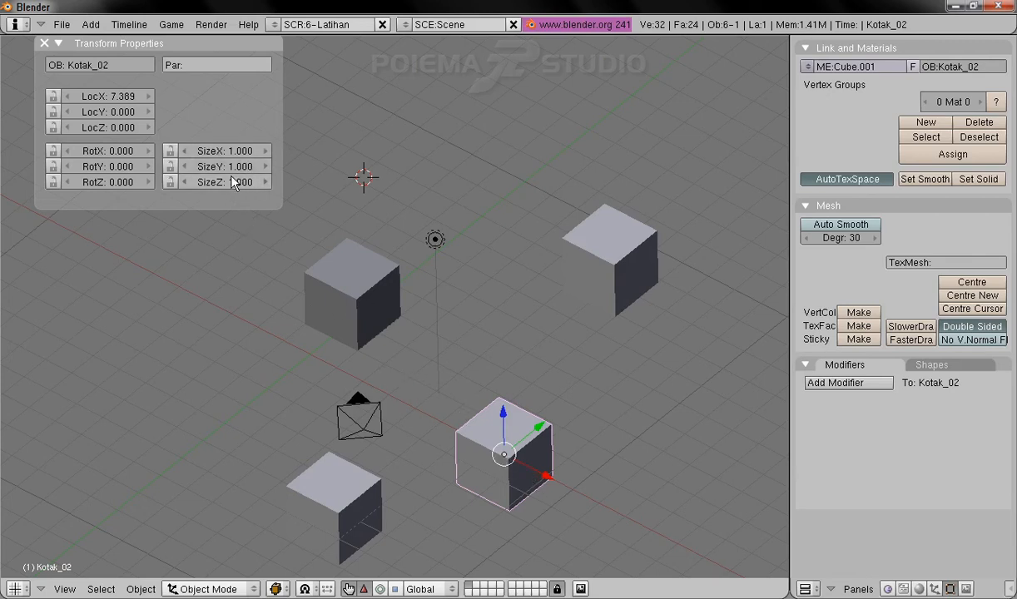
- Scale Kotak_01 into a flat slab by setting its X size to 3, Y size to 4 and Z size to 0.2
right_click(362, 287)
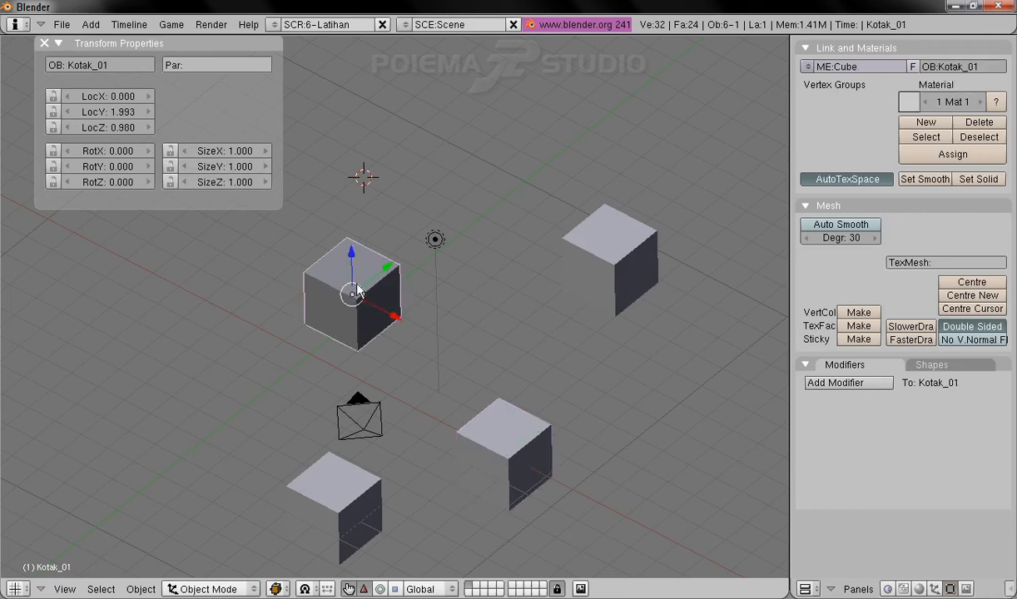
left_click(222, 156)
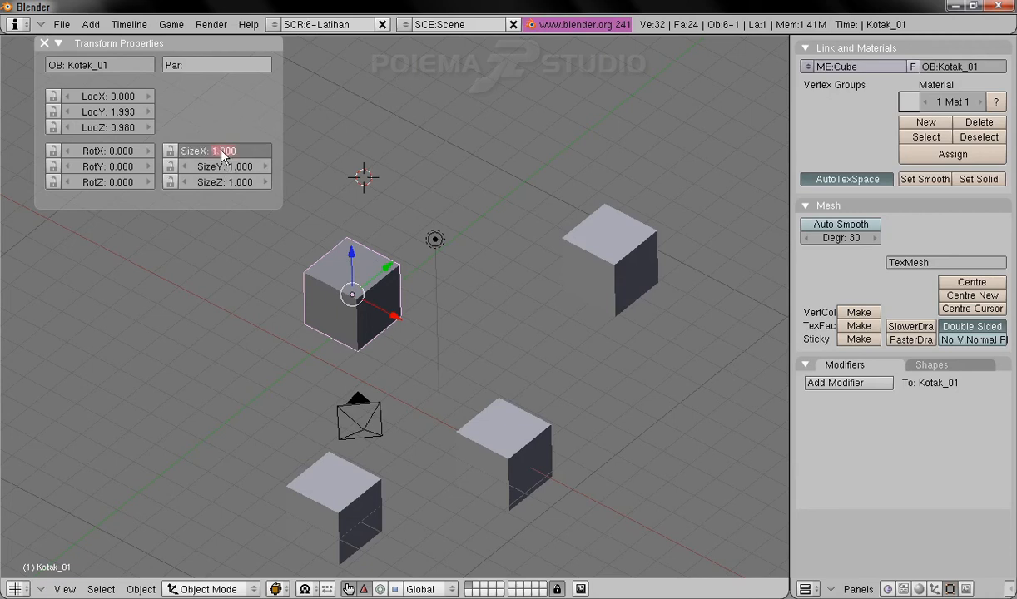
type("3")
key("Tab")
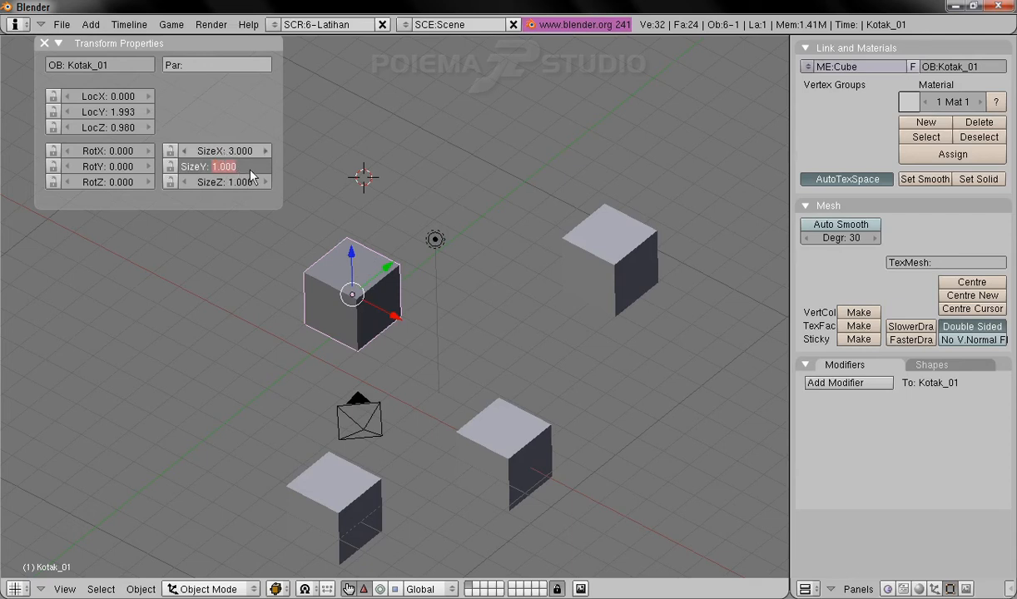
type("4")
key("Tab")
type("0.2")
key("Return")
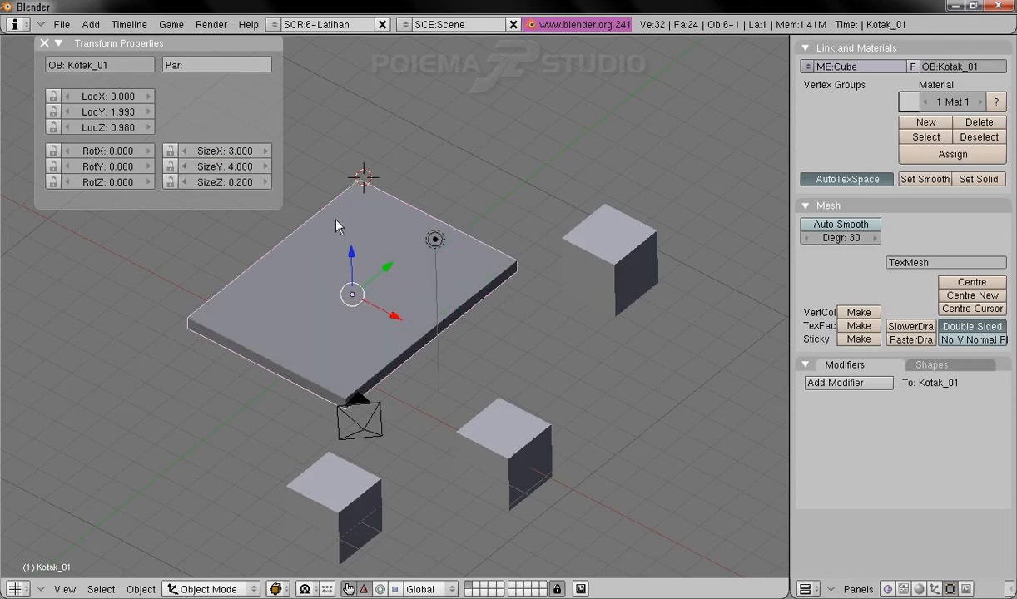
middle_click_drag(372, 360, 392, 282)
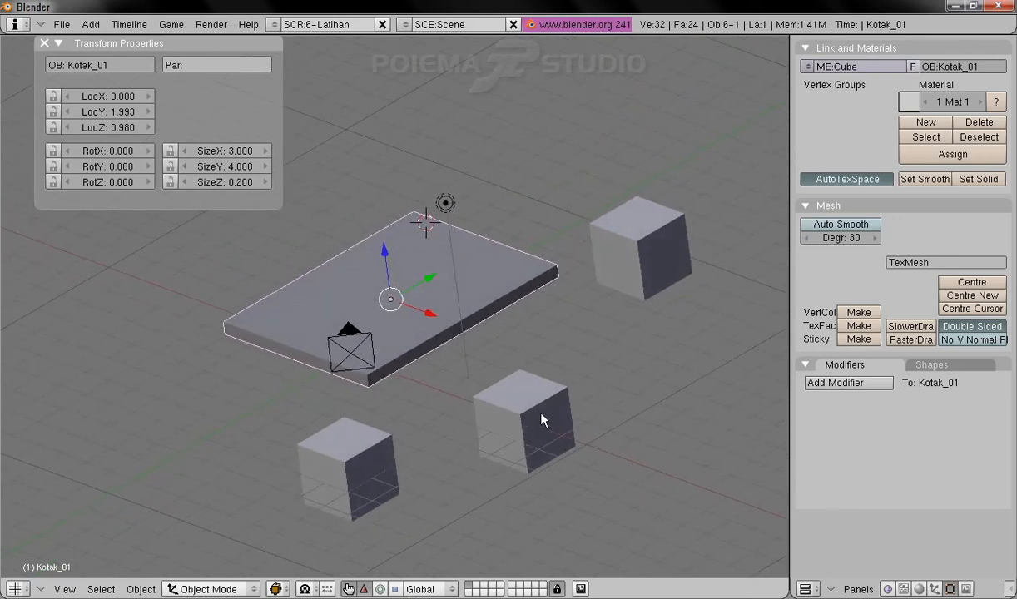
middle_click_drag(286, 389, 463, 406)
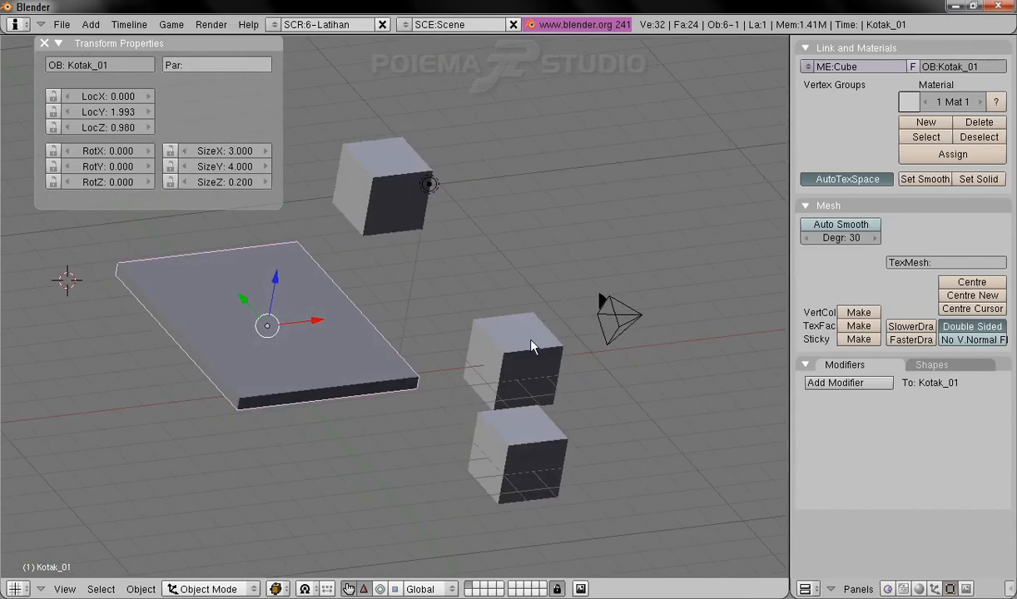
right_click(526, 359)
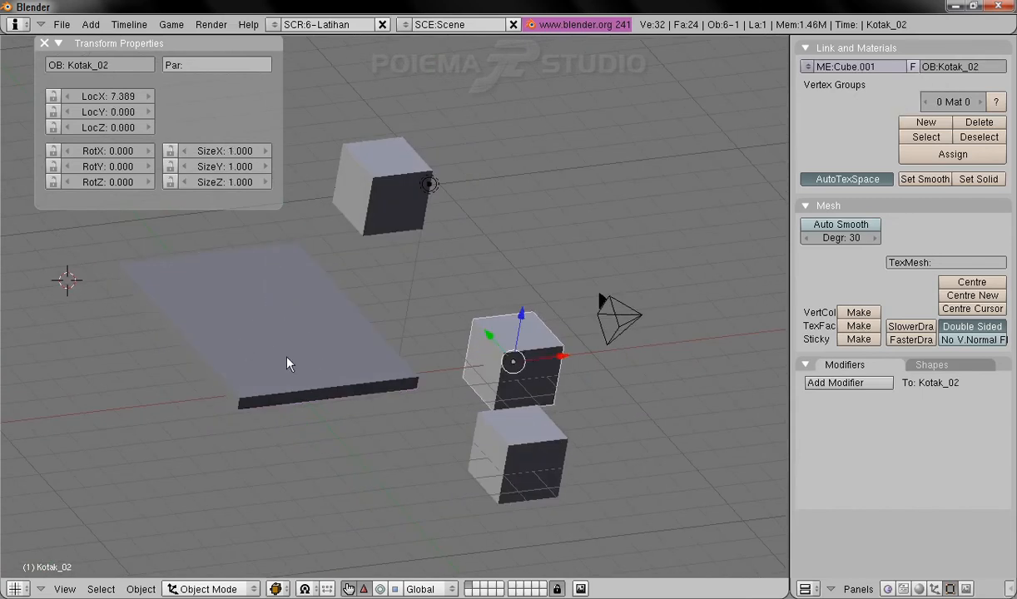
middle_click_drag(246, 343, 258, 360, "shift")
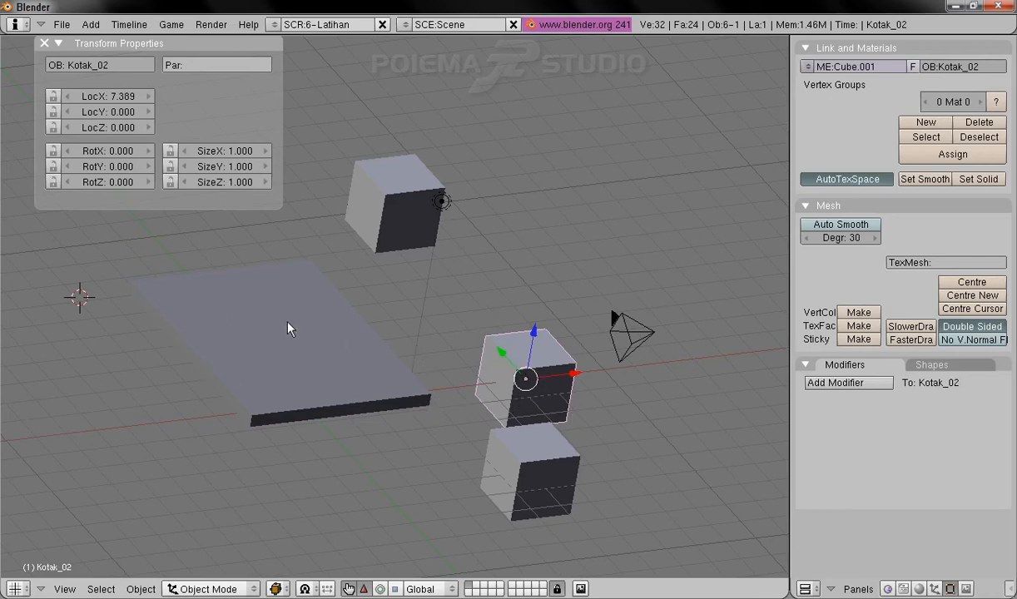
middle_click_drag(287, 324, 288, 356)
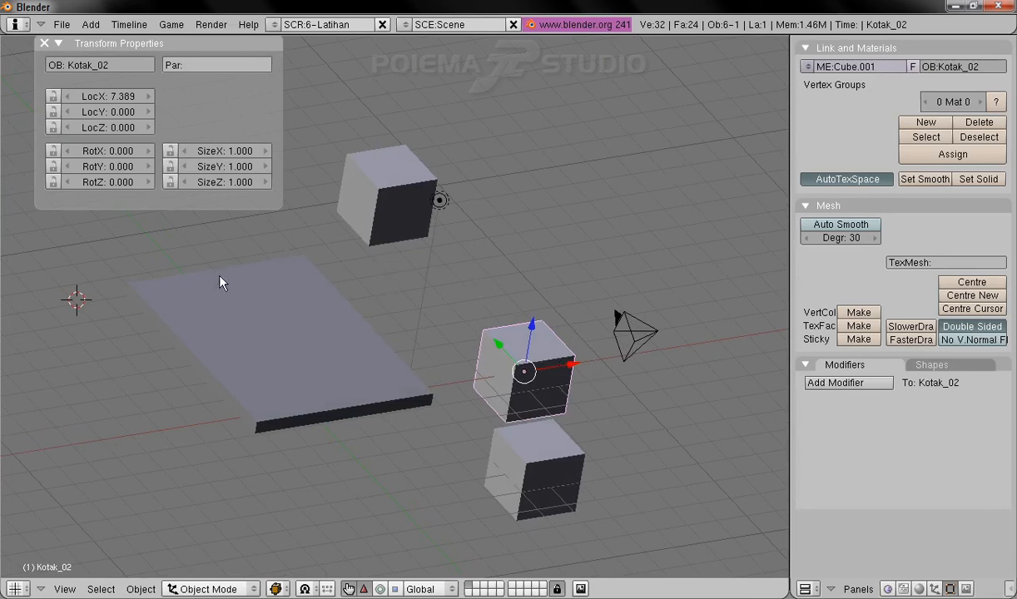
- Apply the size and rotation of the flat slab Kotak_01 using Apply Size/Rotation
right_click(266, 325)
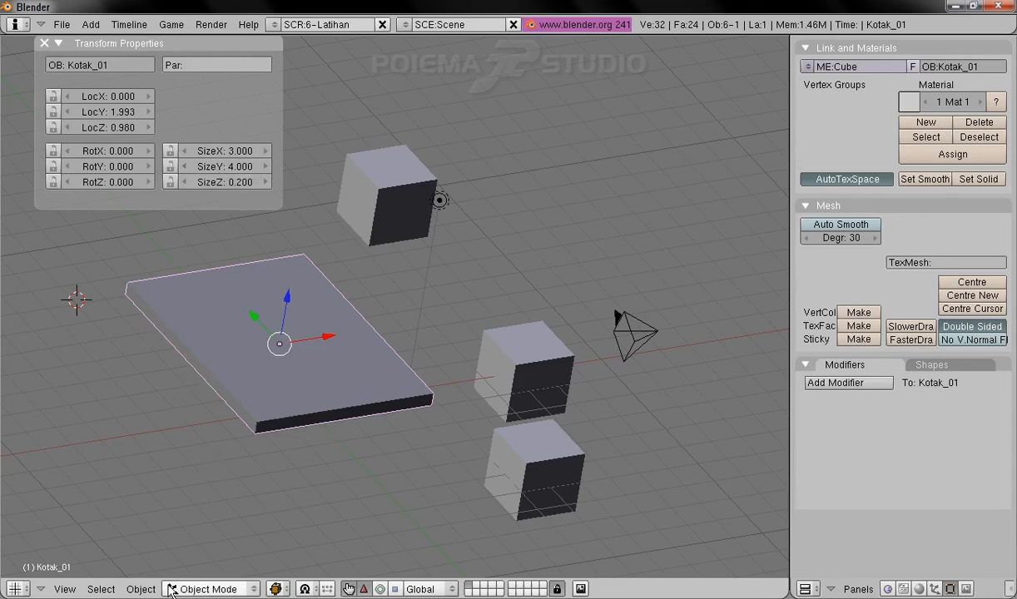
left_click(142, 590)
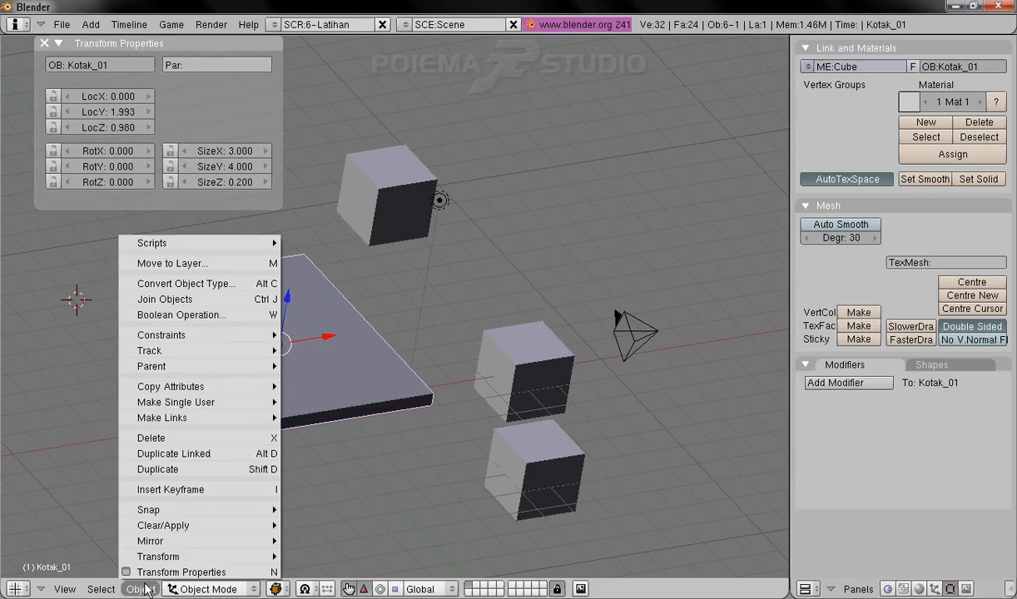
mouse_move(158, 558)
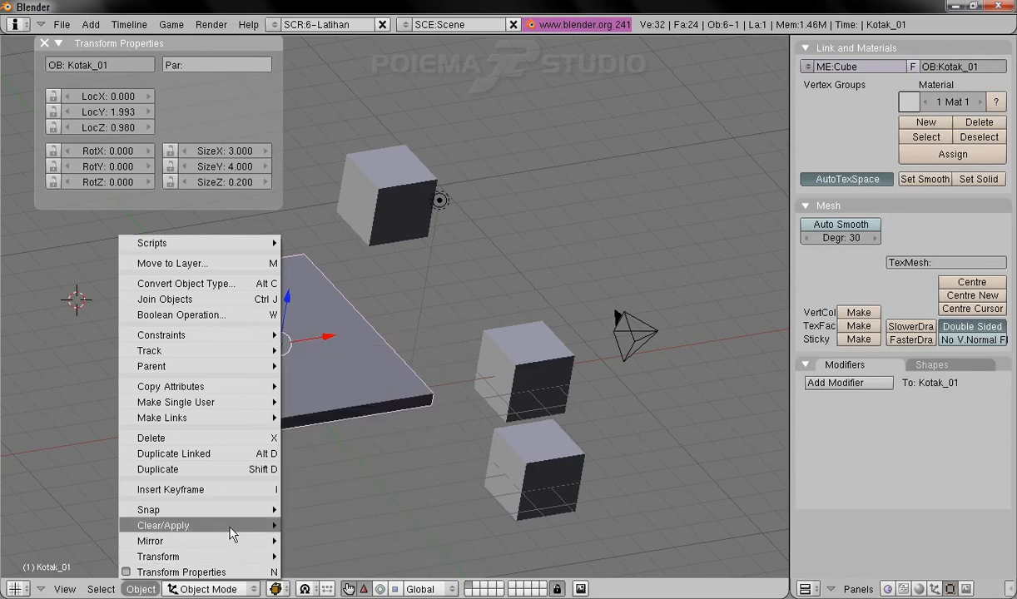
left_click(146, 590)
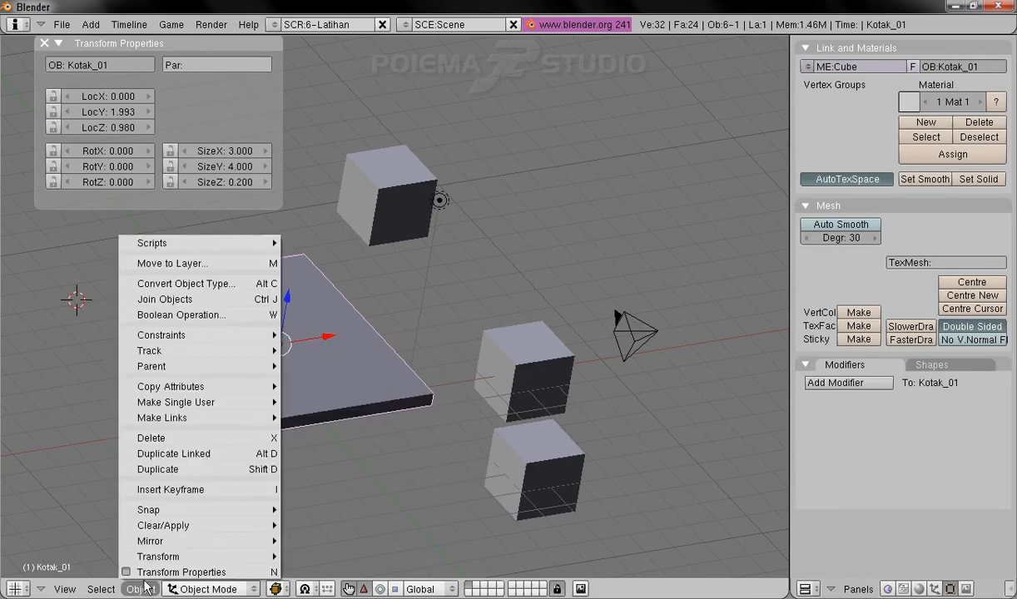
mouse_move(162, 525)
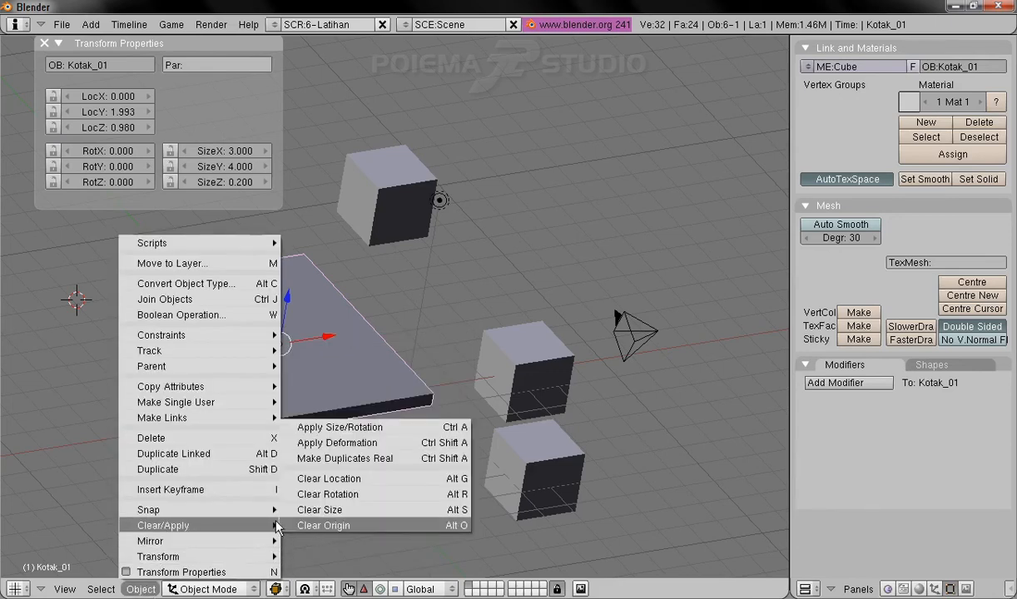
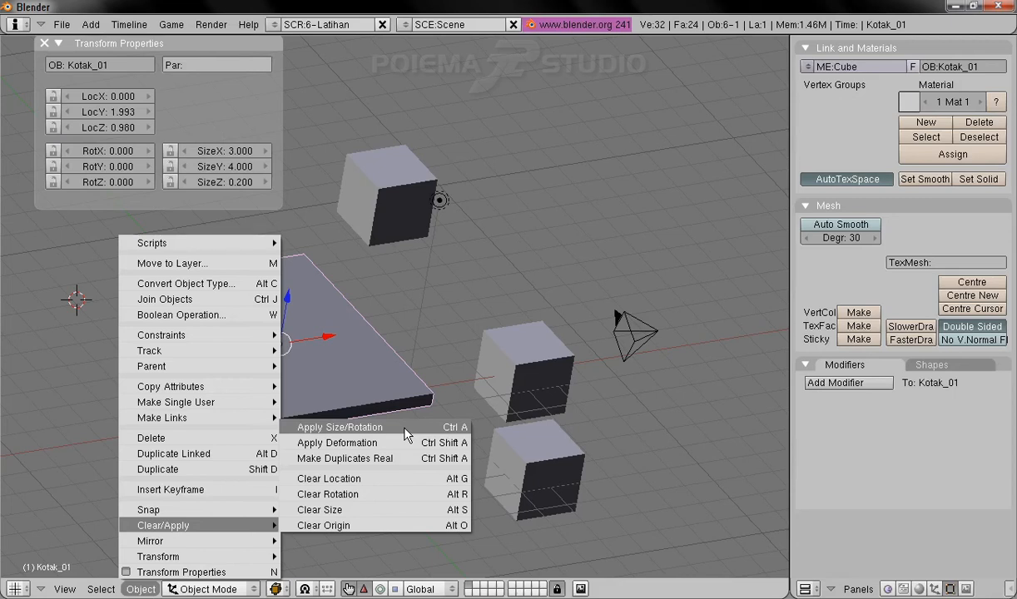
left_click(405, 431)
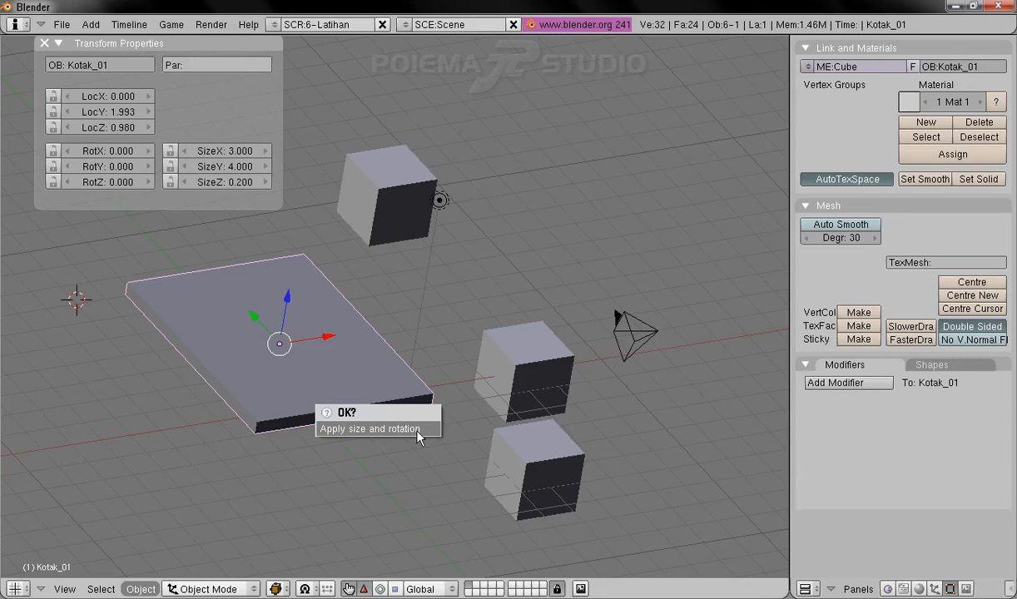
left_click(419, 431)
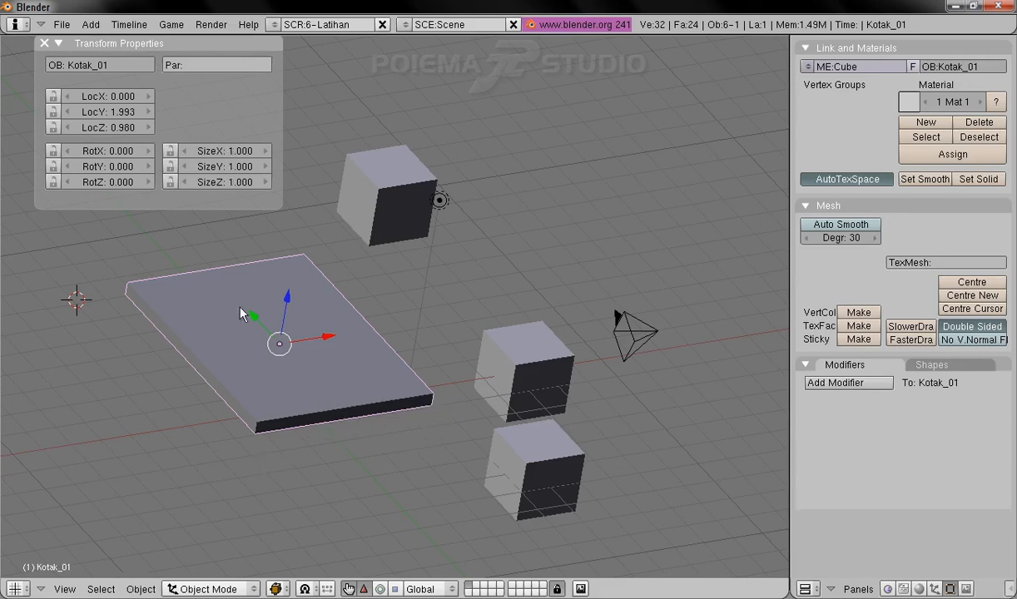
- Move the detached cube Kotak_02 along the Y axis to a Y location of about 2.44
middle_click_drag(247, 345, 266, 326)
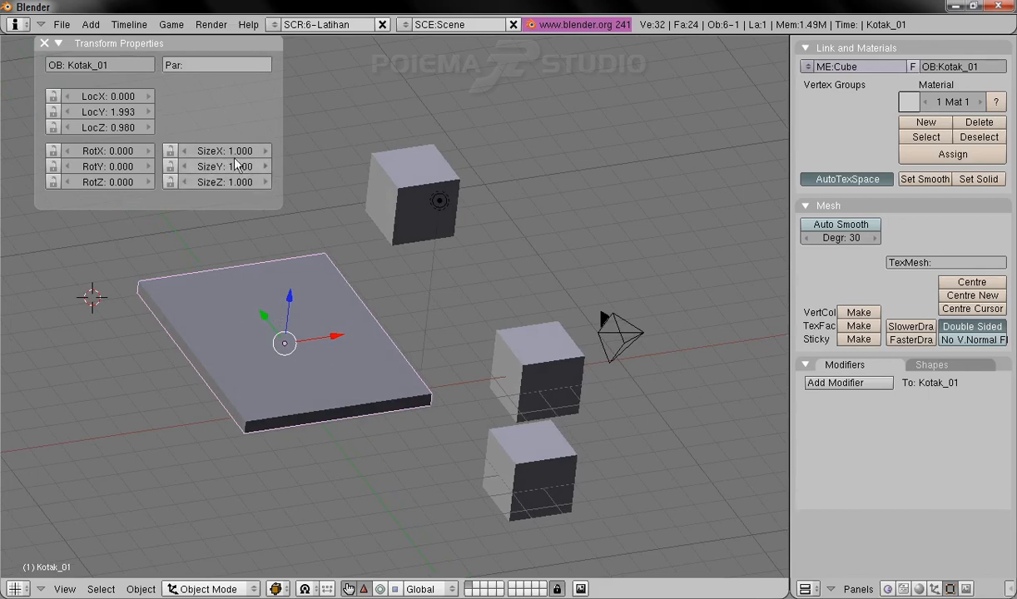
middle_click_drag(570, 379, 476, 402)
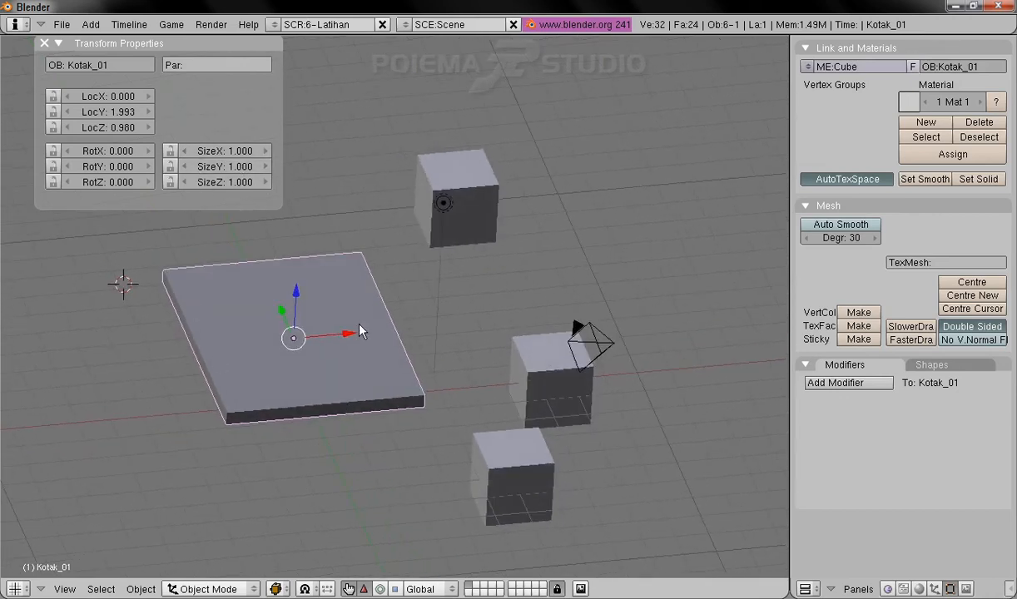
middle_click_drag(253, 394, 356, 405)
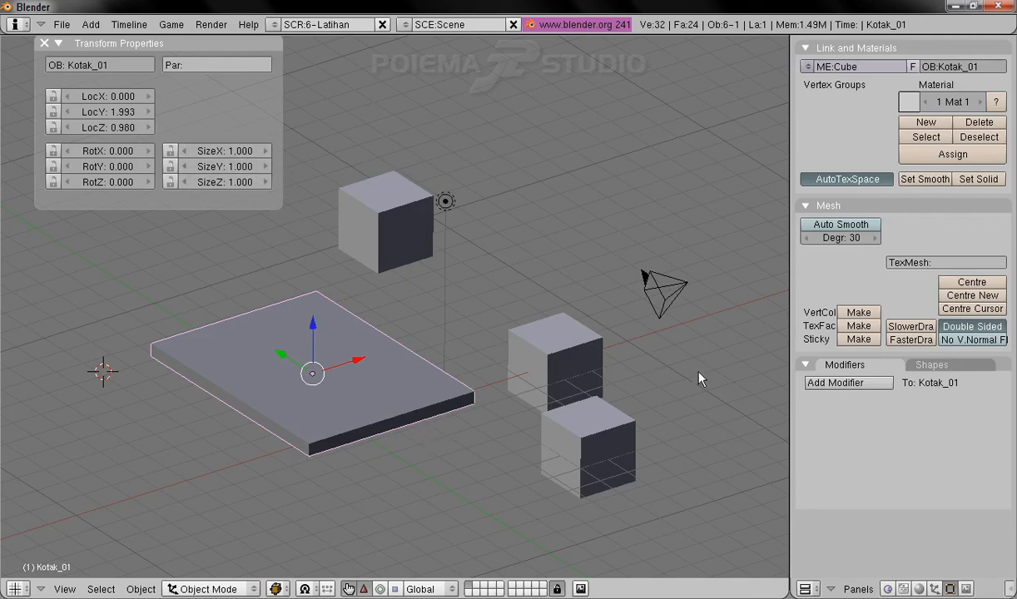
right_click(574, 369)
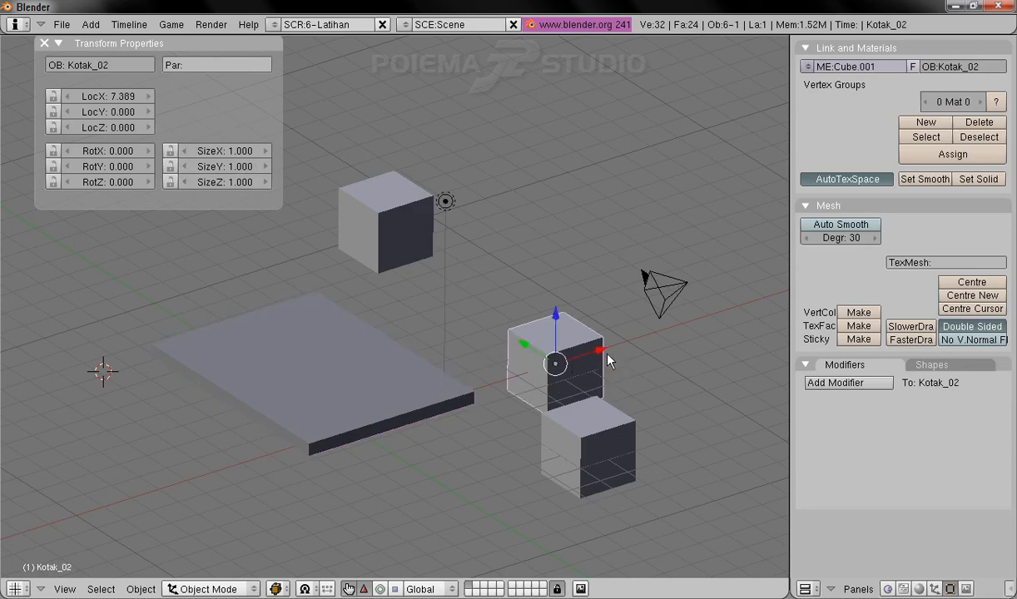
middle_click_drag(564, 387, 587, 388, "shift")
left_click_drag(548, 343, 508, 303)
middle_click_drag(614, 343, 633, 429)
middle_click_drag(600, 460, 665, 417)
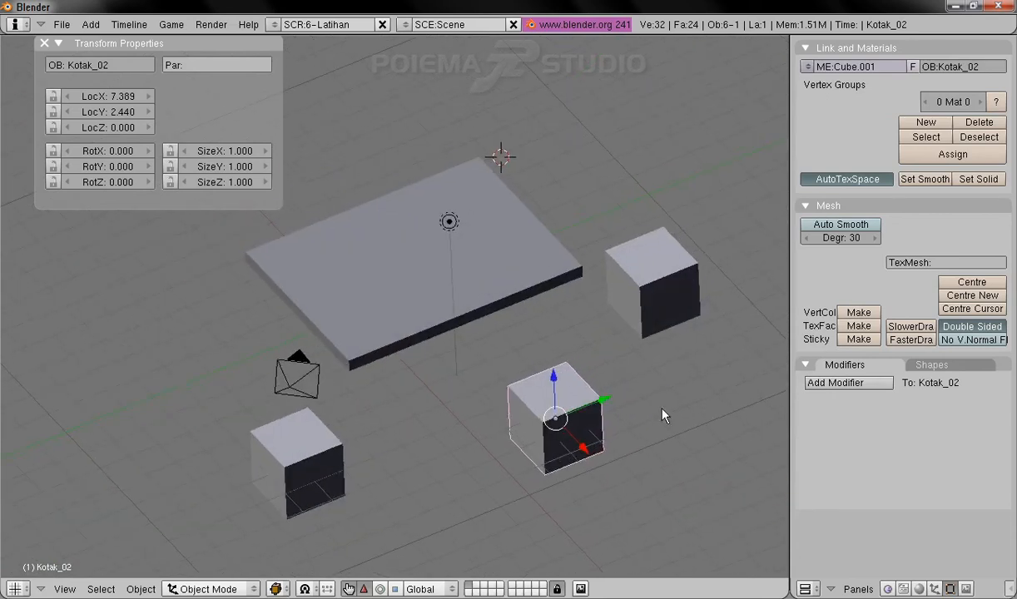
middle_click_drag(699, 284, 658, 278)
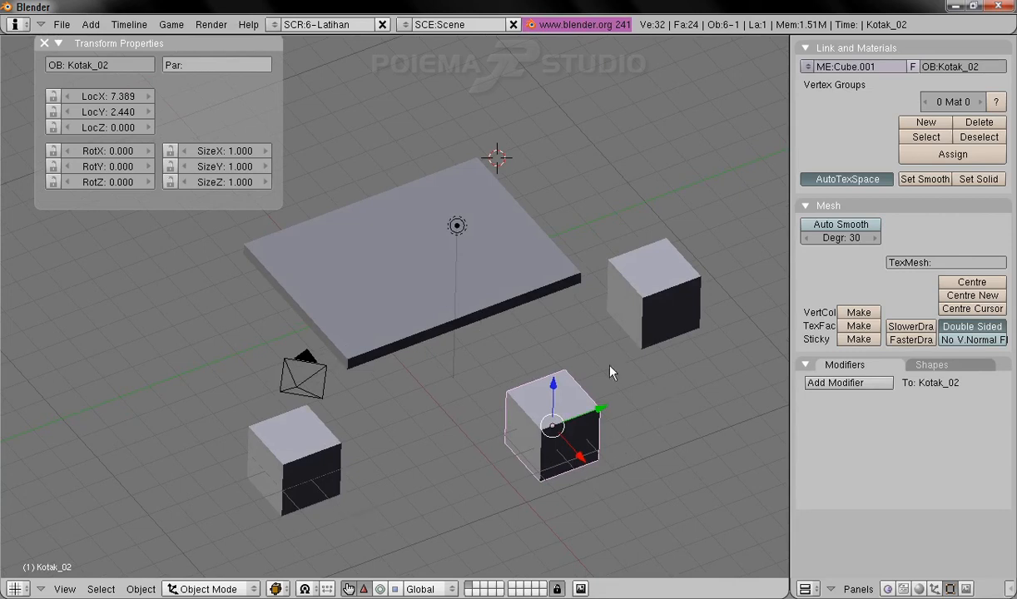
- Move Kotak_02 along the X axis toward the slab, to an X location of about 6.9
right_click(366, 259)
right_click(557, 434)
middle_click_drag(518, 447, 633, 406)
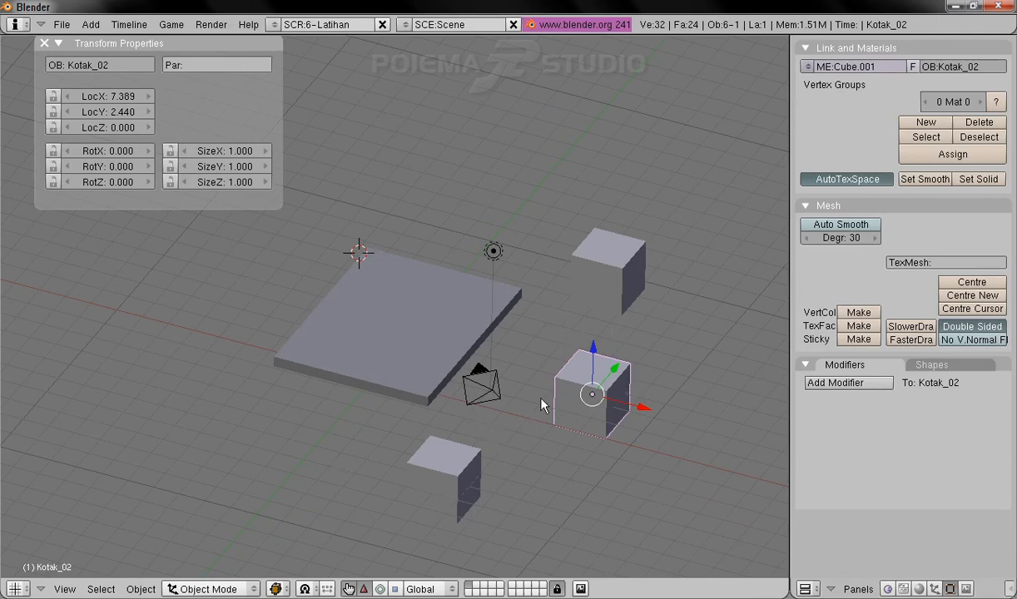
middle_click_drag(605, 343, 638, 335)
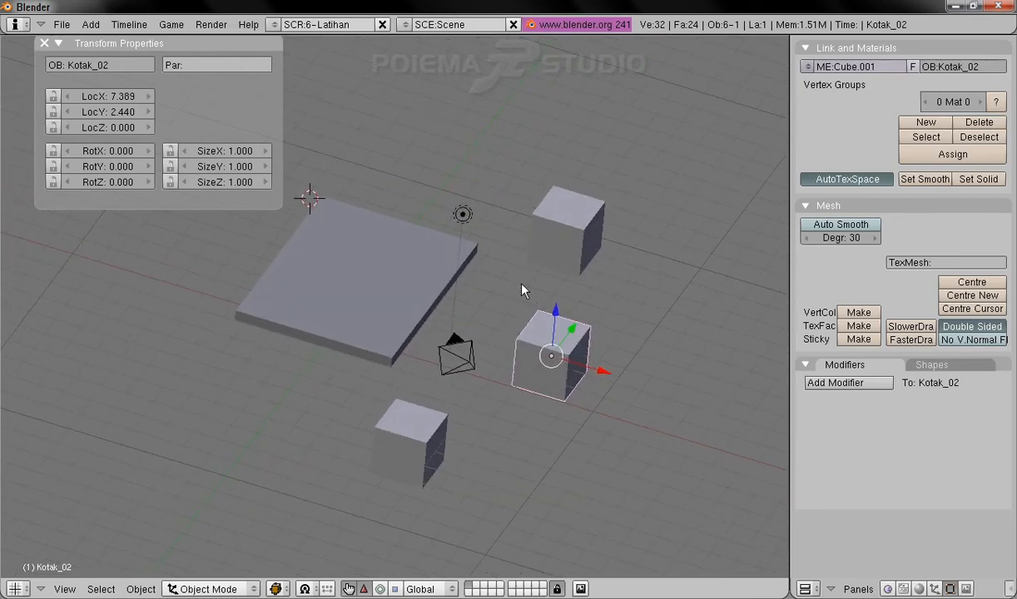
middle_click_drag(524, 288, 561, 306, "shift")
key("g")
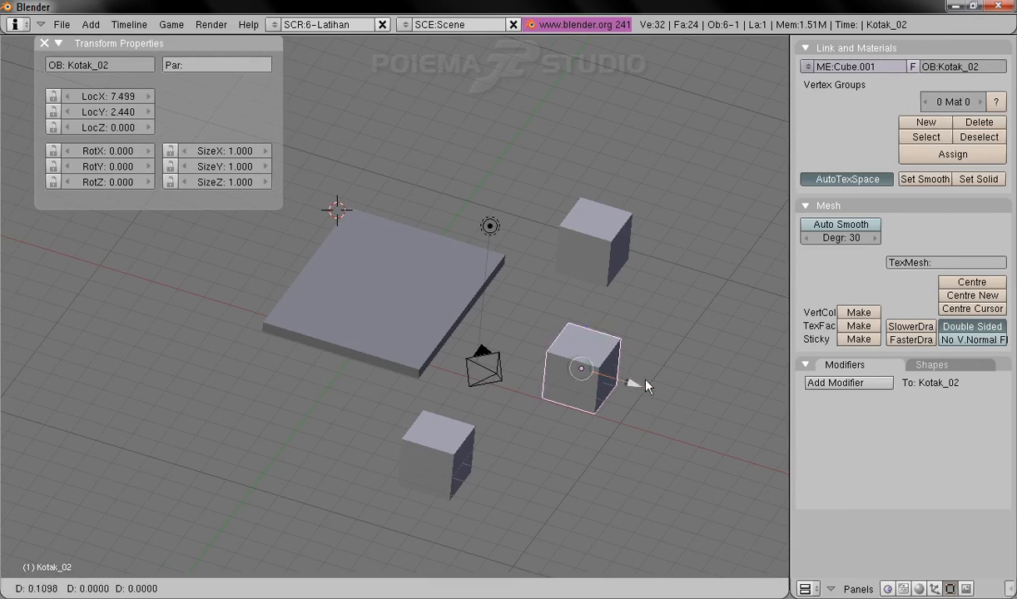
left_click(592, 344)
middle_click_drag(381, 400, 395, 398)
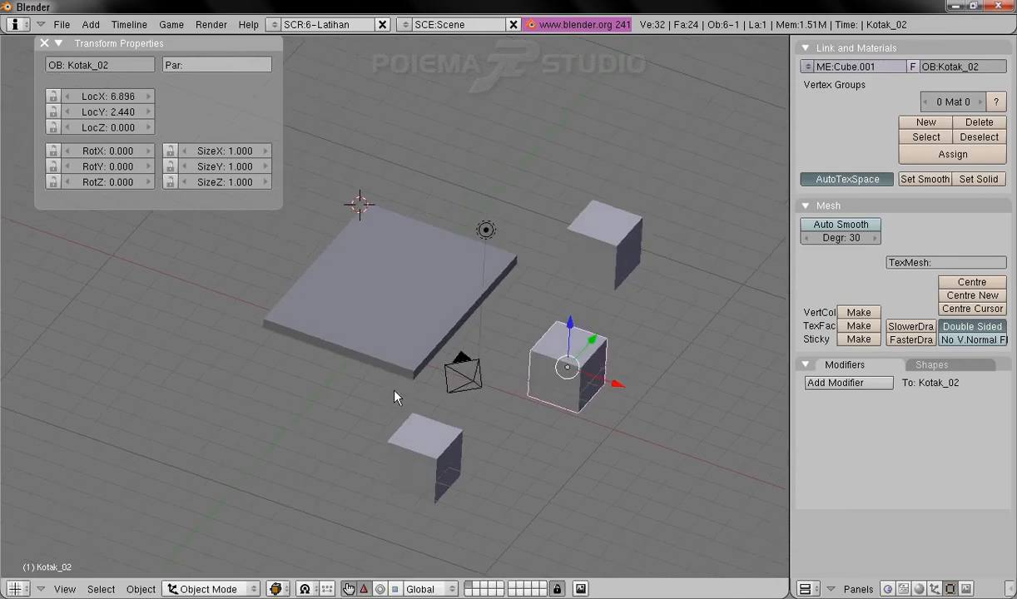
- Try to make Kotak_01 the parent of Kotak_02, and test it by moving Kotak_01 along X to about -1.14
right_click(348, 297)
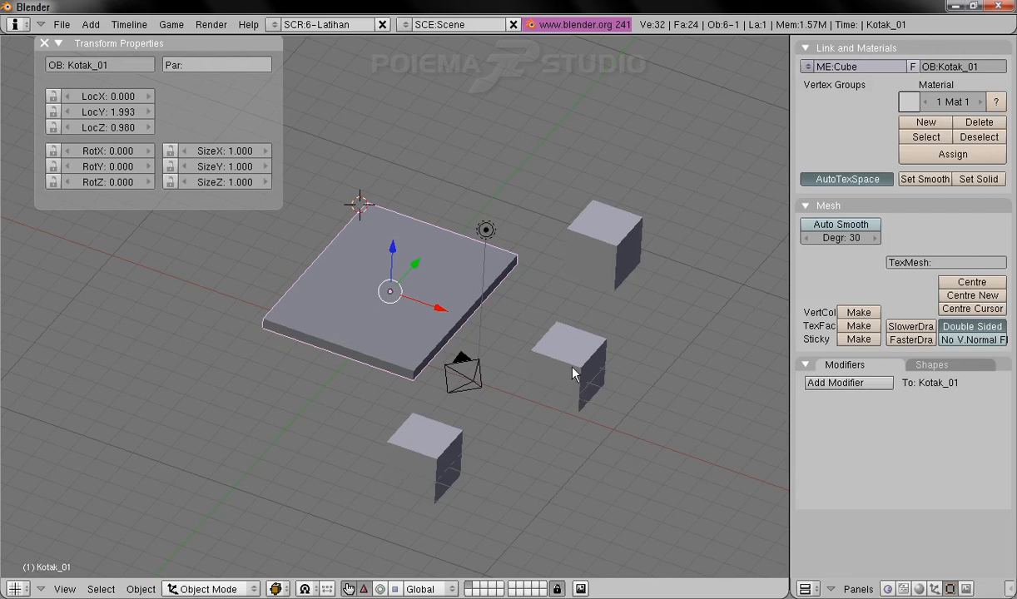
right_click(574, 377)
right_click(374, 285, "shift")
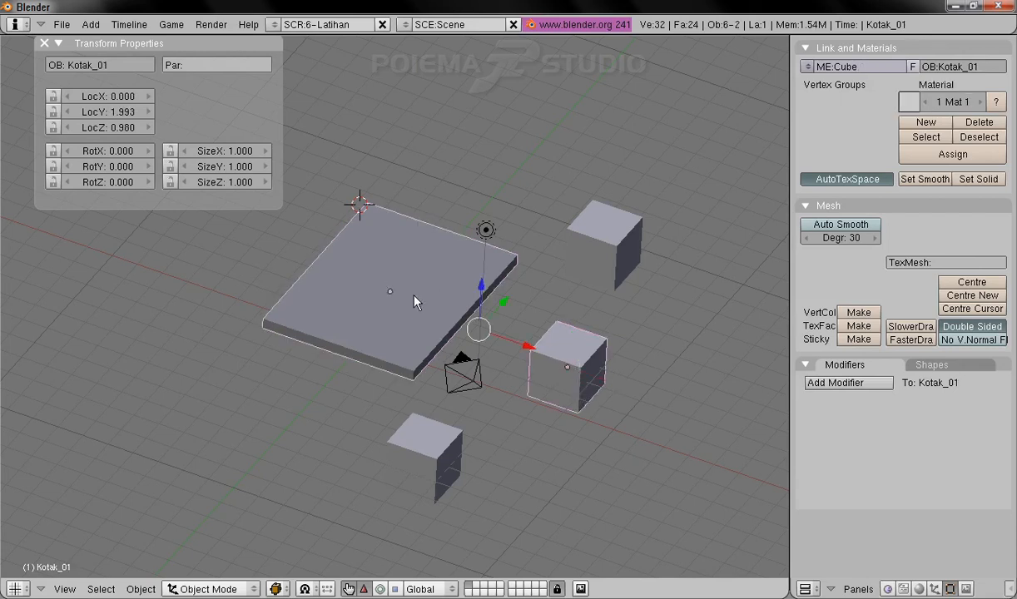
left_click(141, 589)
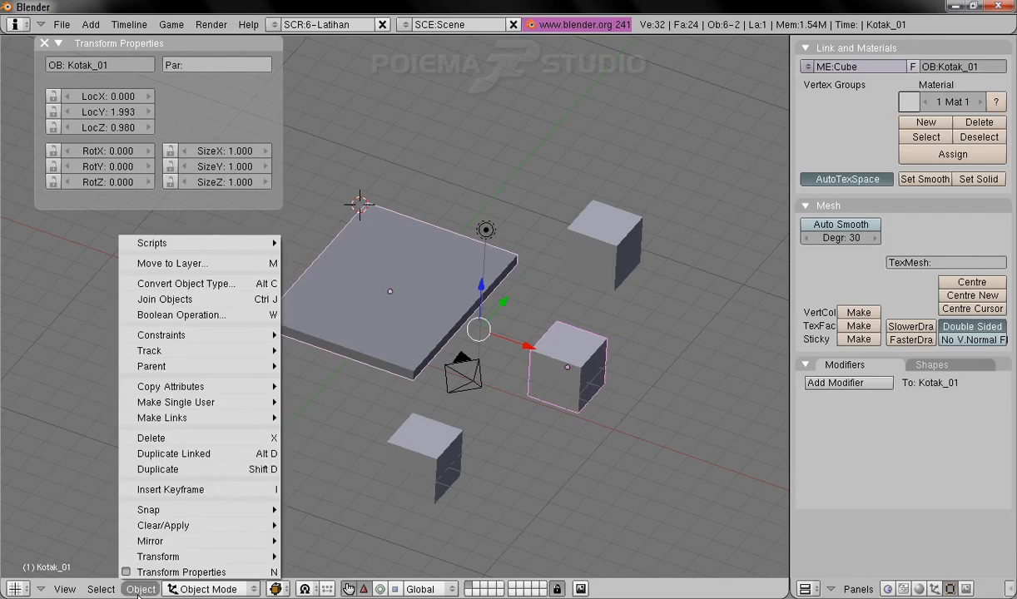
mouse_move(266, 366)
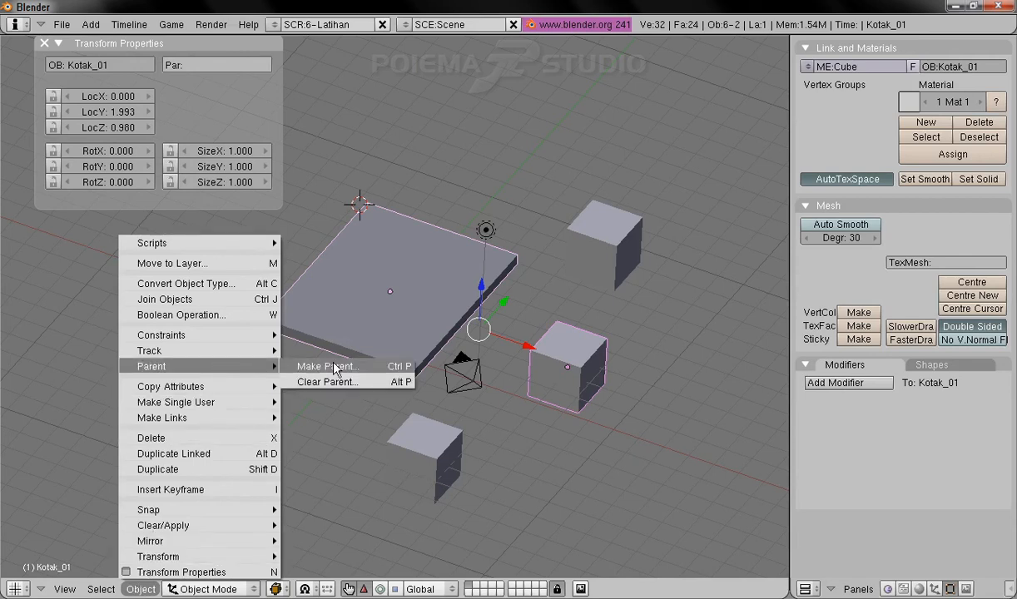
left_click(333, 368)
left_click(346, 359)
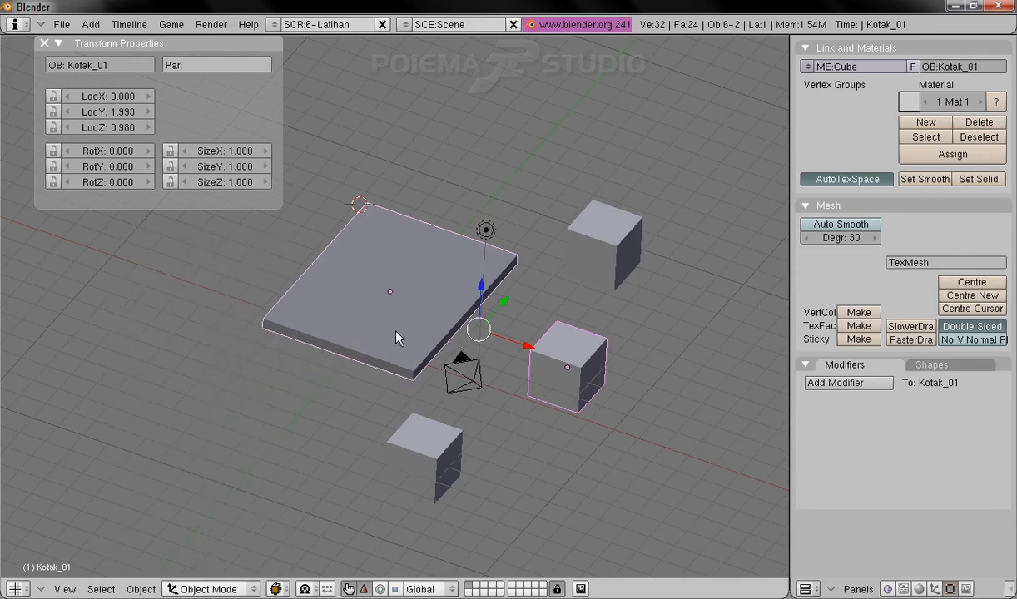
key("KP_7")
left_click_drag(416, 302, 374, 304)
- Make Kotak_01 the parent of Kotak_02 and move Kotak_01 along the X axis to about -3.35
right_click(549, 306)
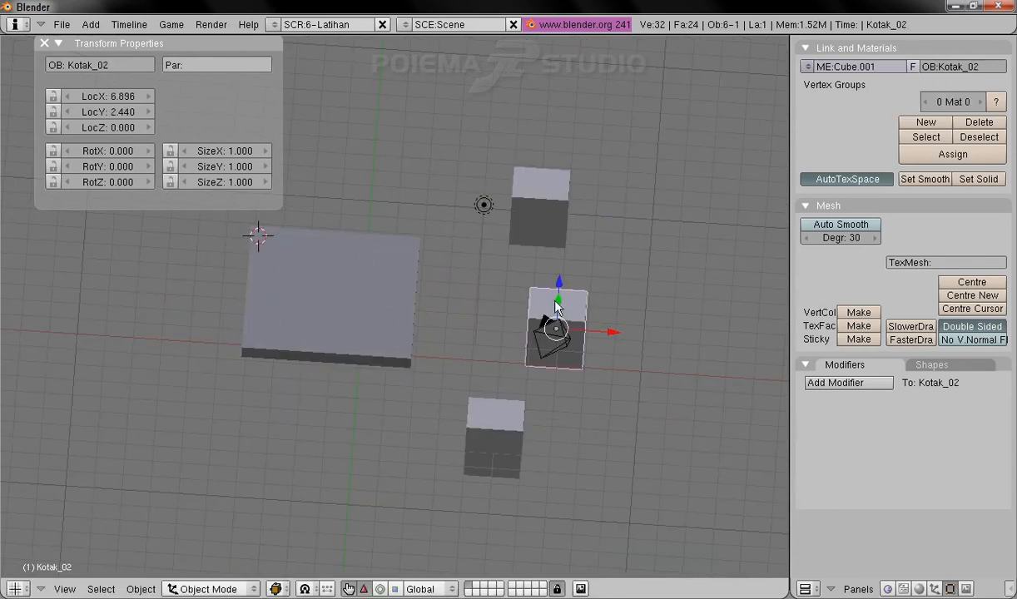
right_click(377, 305, "shift")
left_click(141, 590)
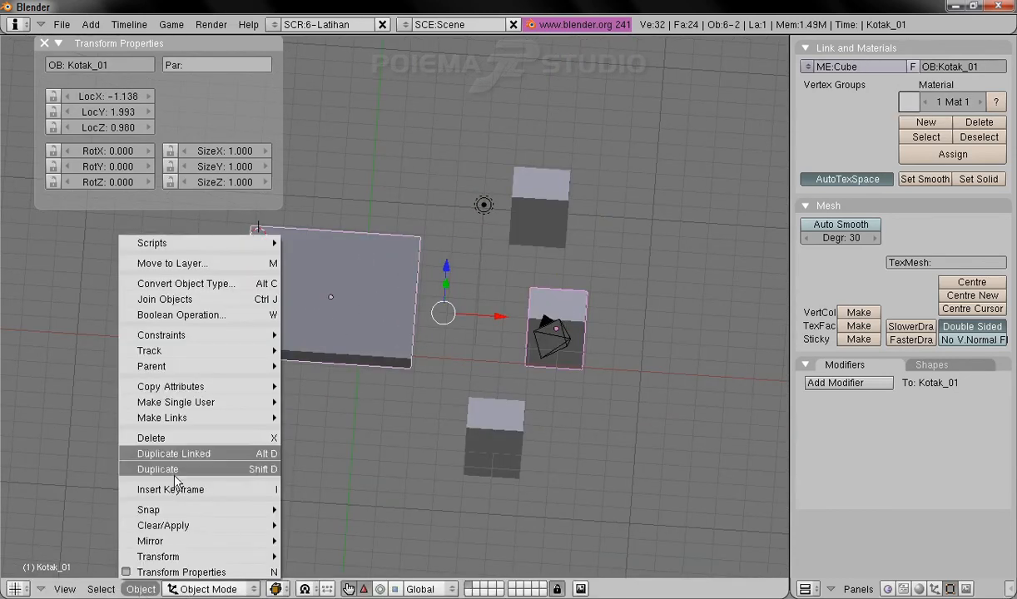
mouse_move(223, 367)
left_click(326, 367)
left_click(322, 364)
right_click(275, 333)
left_click_drag(385, 300, 313, 345)
- Make Kotak_01 the parent of Kotak_03 and check both child cubes
right_click(547, 204)
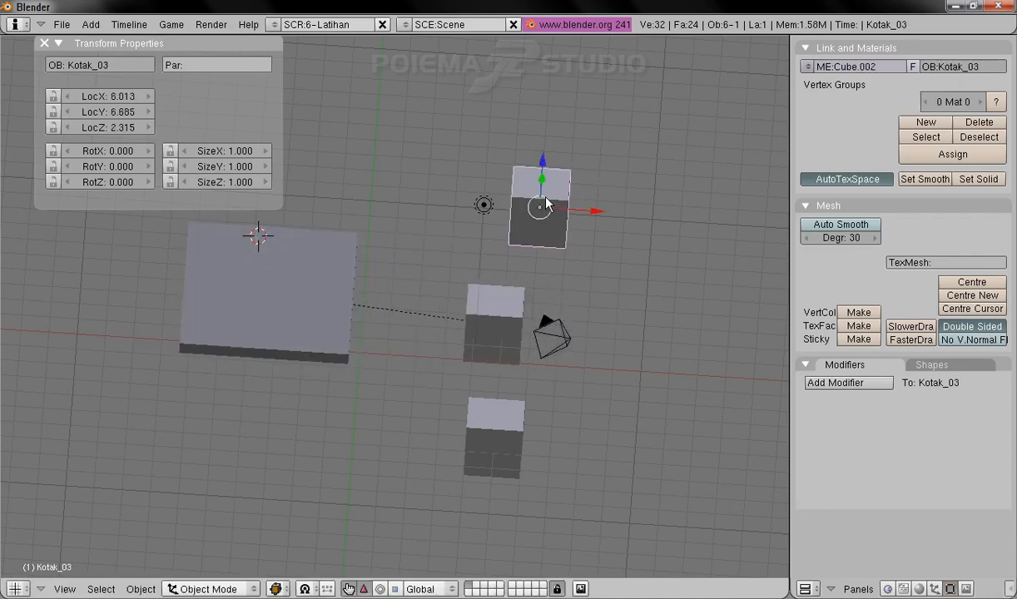
right_click(277, 280, "shift")
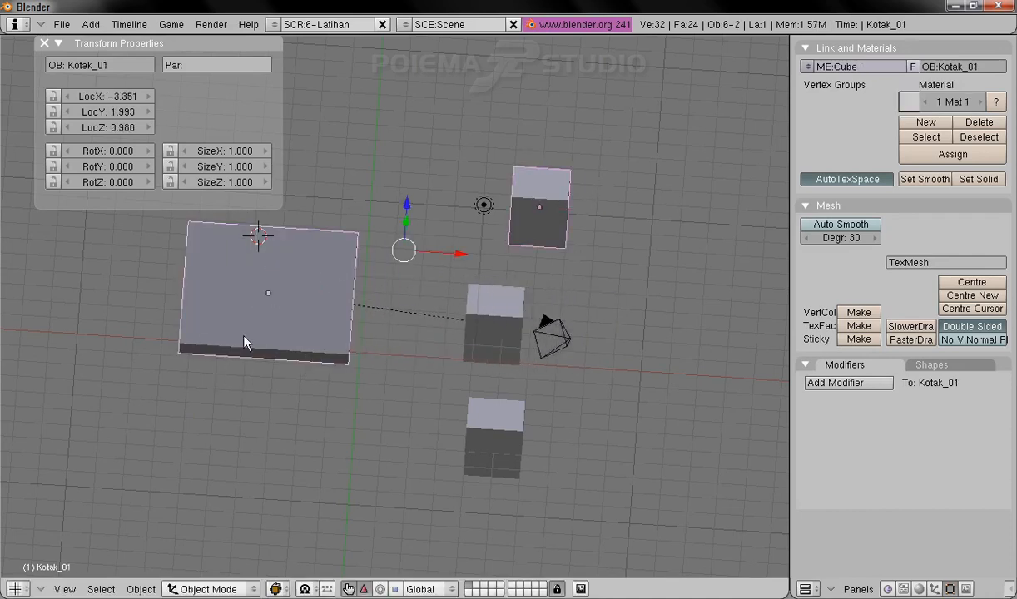
left_click(141, 589)
mouse_move(180, 375)
left_click(309, 371)
left_click(310, 371)
middle_click_drag(425, 316, 515, 375)
right_click(500, 346)
right_click(559, 260)
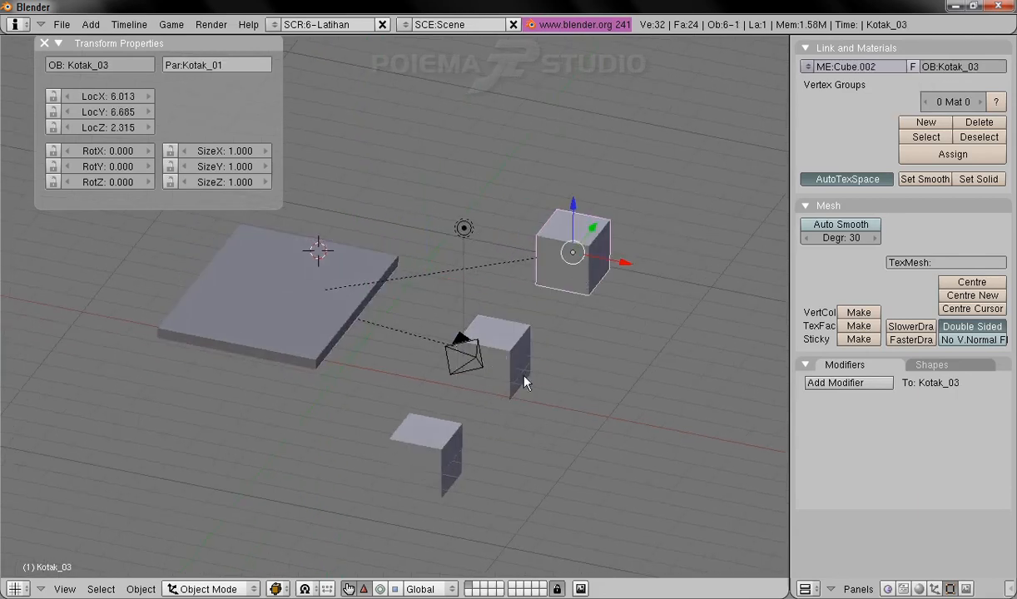
- Make Kotak_02 the parent of the unparented cube Kotak_04
right_click(420, 451)
middle_click_drag(345, 463, 416, 458)
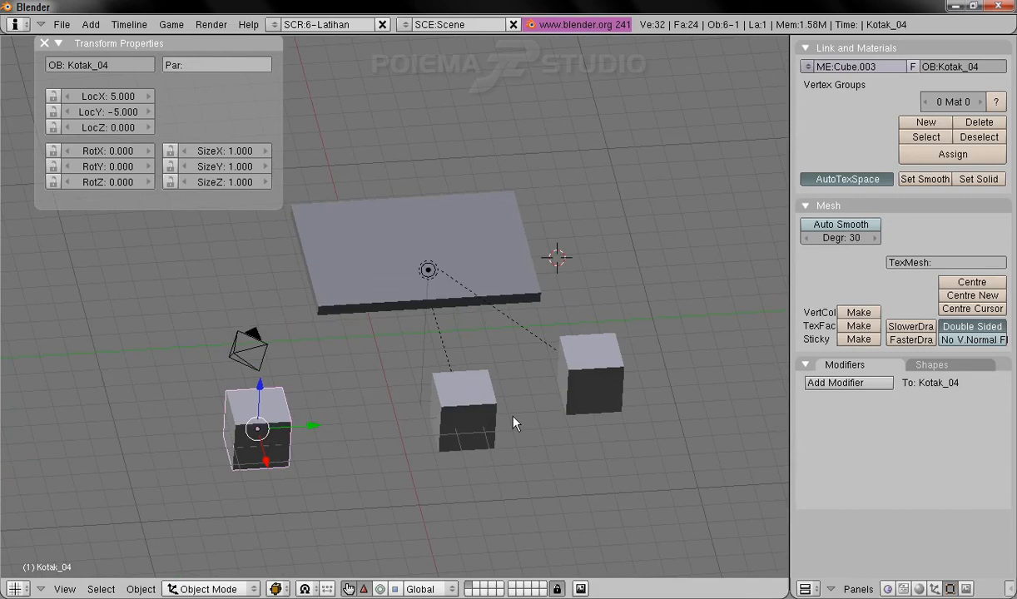
middle_click_drag(270, 447, 308, 449)
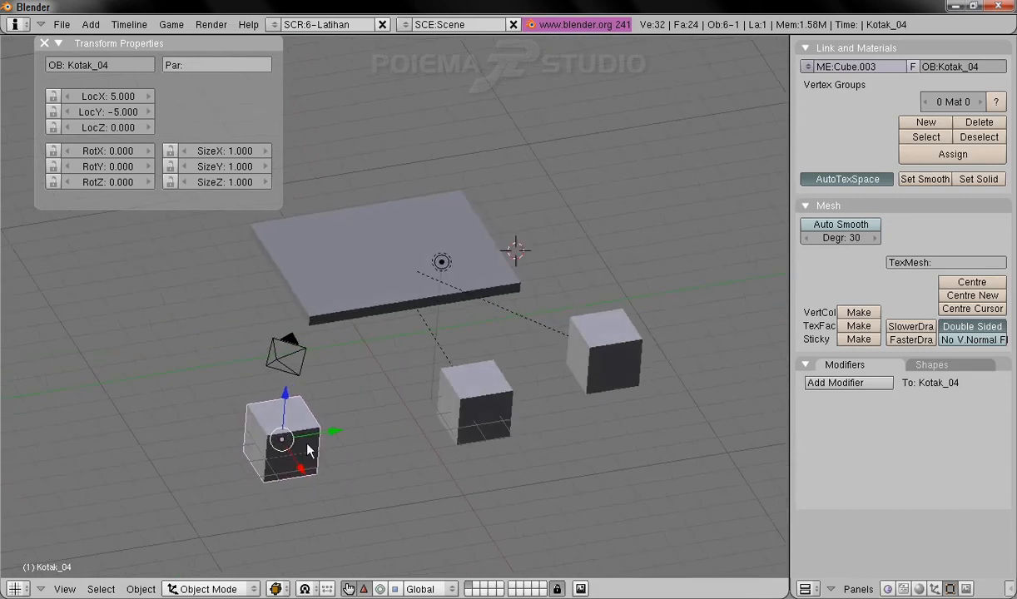
right_click(460, 426, "shift")
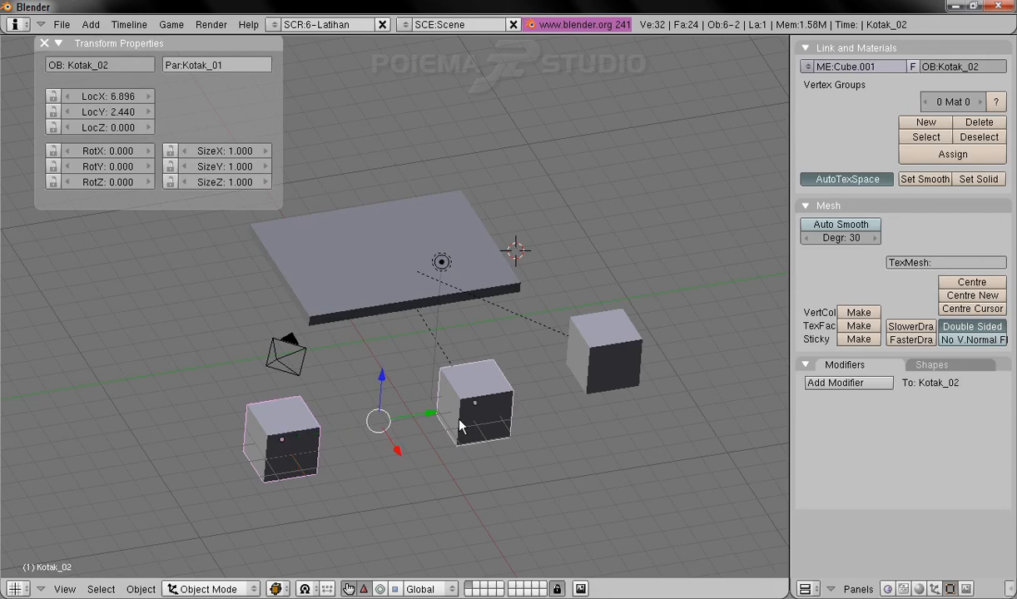
left_click(141, 589)
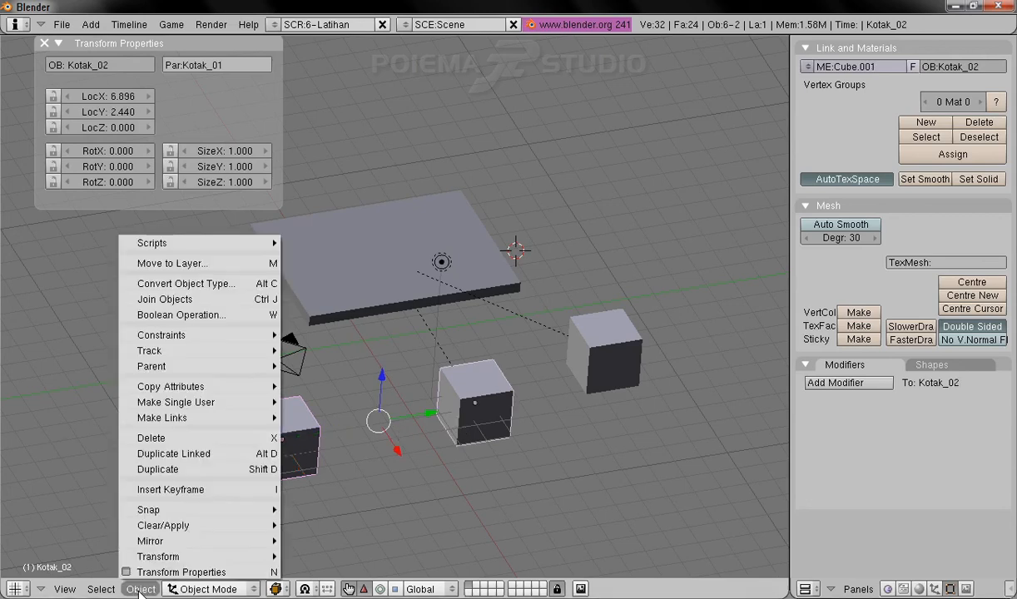
mouse_move(209, 366)
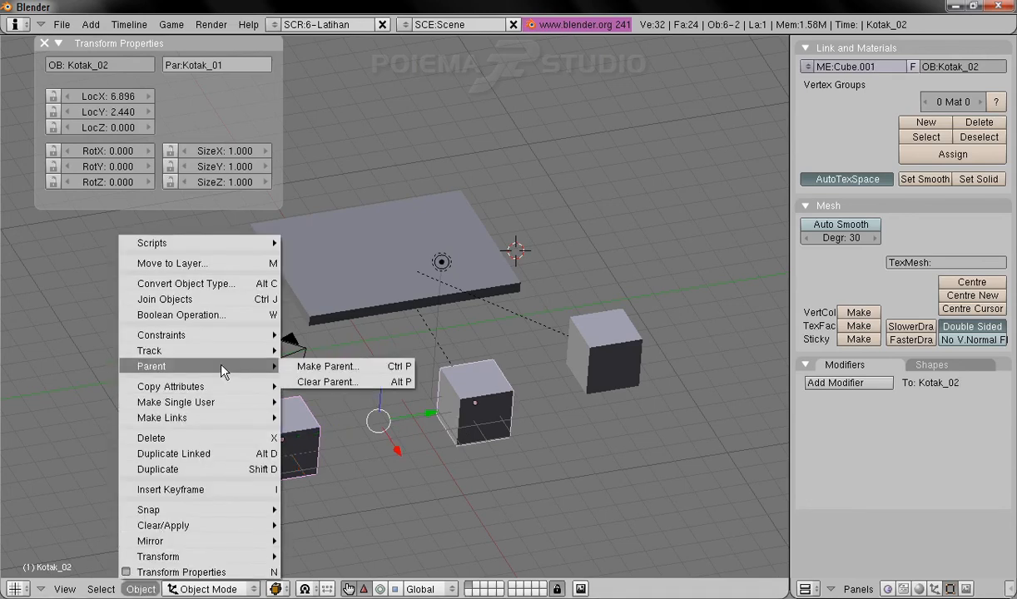
left_click(343, 367)
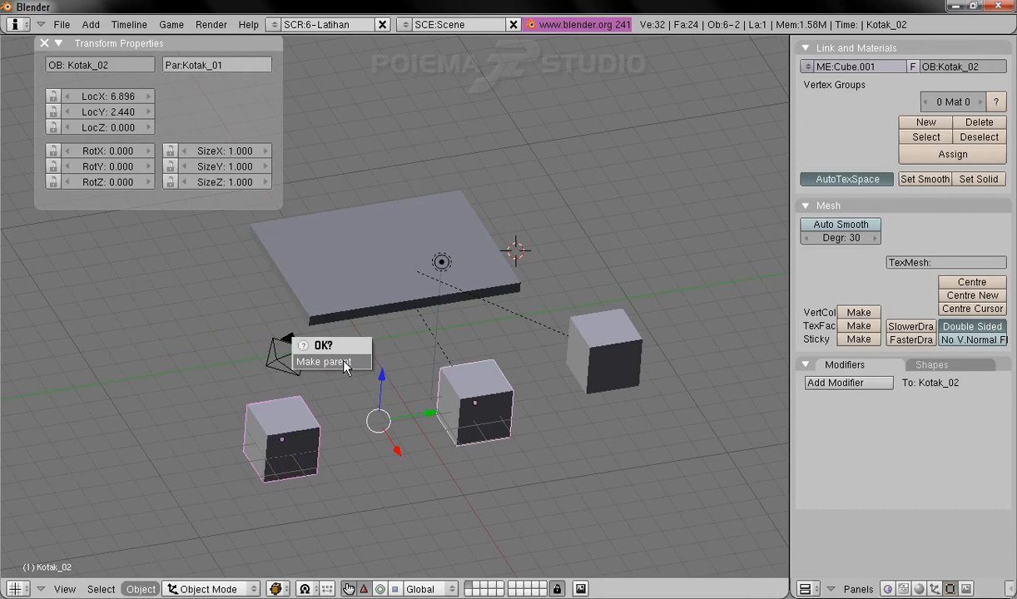
left_click(346, 365)
- Move Kotak_01 to about X -8.50 and Y 4.98 to test its influence on the parented cubes
middle_click_drag(346, 366, 497, 463)
middle_click_drag(426, 360, 518, 395, "shift")
right_click(364, 309)
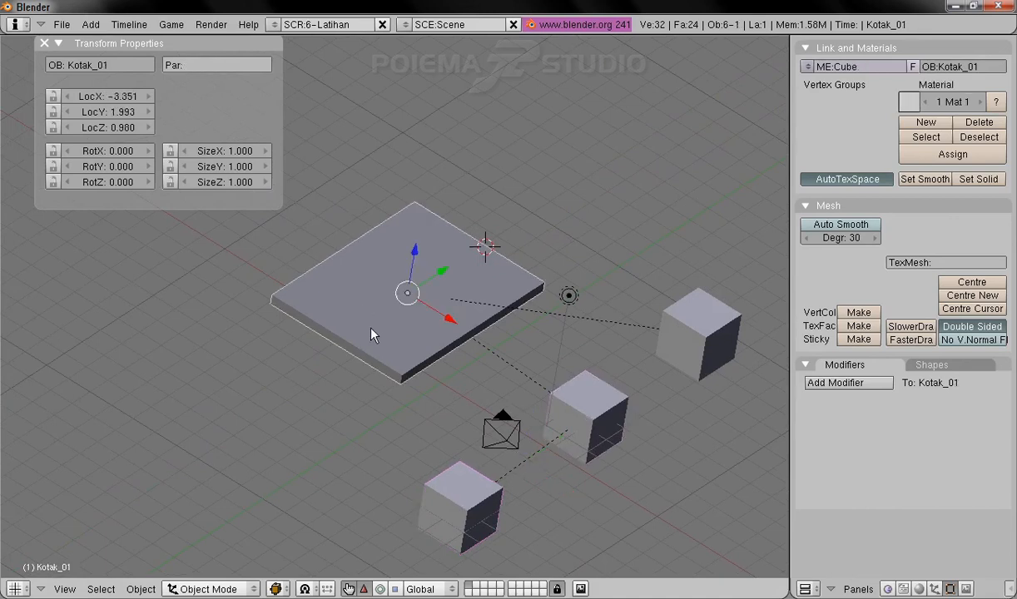
left_click_drag(424, 266, 457, 189)
left_click_drag(473, 265, 373, 262)
- Move Kotak_02 along the Y axis to about -1.03 and its child Kotak_04 along the X axis to about 4.25
right_click(538, 310)
left_click_drag(551, 286, 492, 317)
right_click(304, 428)
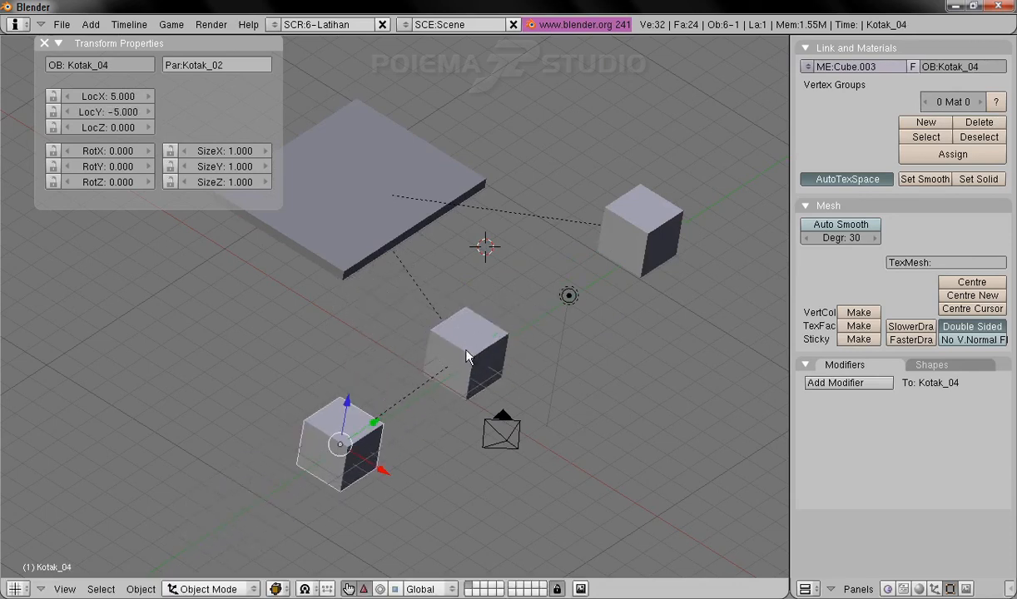
left_click_drag(384, 474, 331, 442)
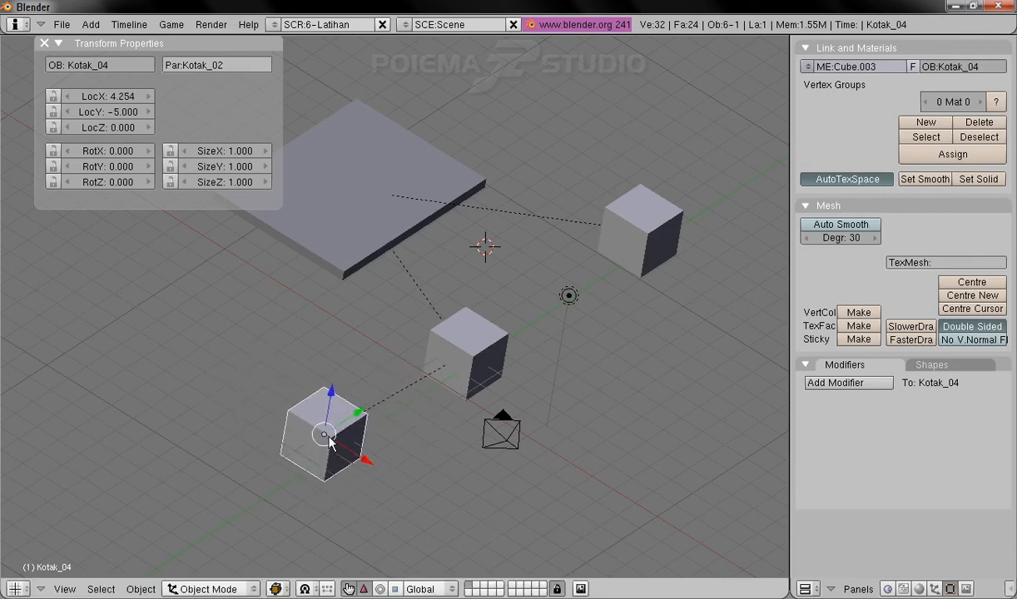
- Nudge Kotak_03 along the Y axis to about 6.62 and check the parents of the plate and its two child cubes
right_click(641, 257)
mouse_move(676, 218)
left_mouse_down()
mouse_move(736, 150)
mouse_move(591, 241)
mouse_move(606, 223)
mouse_move(676, 219)
left_mouse_up()
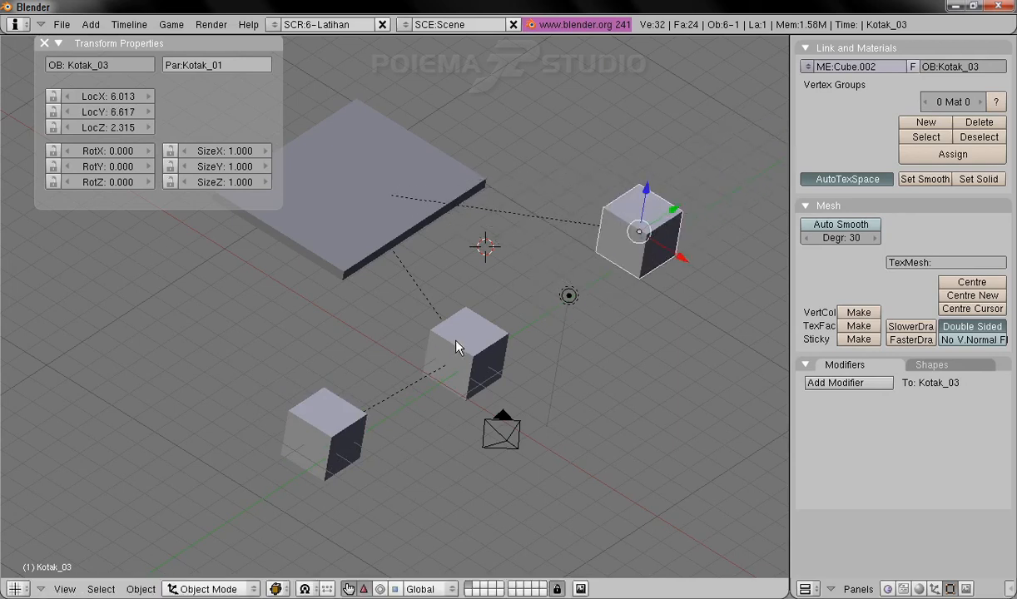
middle_click_drag(470, 363, 441, 379, "shift")
middle_click_drag(602, 415, 294, 402)
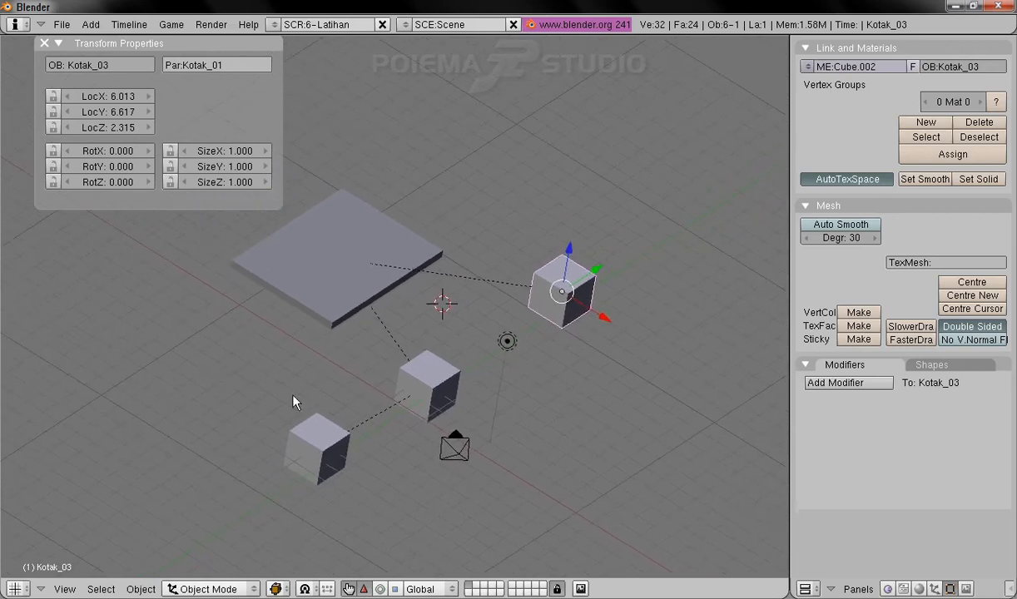
right_click(314, 277)
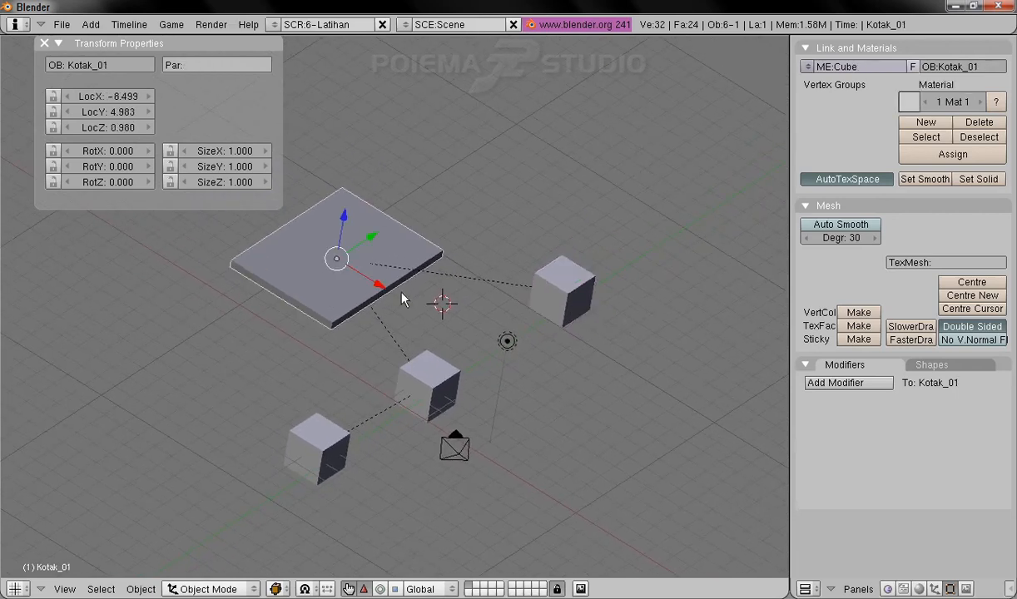
right_click(541, 290)
right_click(410, 404)
- Move Kotak_04 along the Y axis to about -4.69 and along the X axis to about 2.24
right_click(320, 451)
mouse_move(351, 431)
left_mouse_down()
mouse_move(336, 447)
mouse_move(360, 437)
left_mouse_up()
right_click(319, 265)
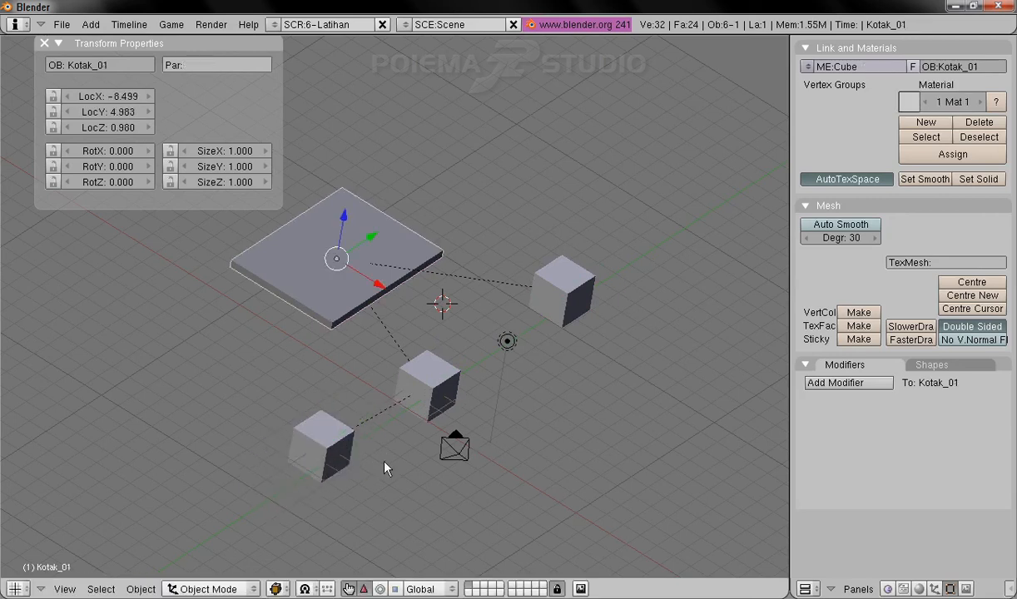
right_click(323, 445)
key("g")
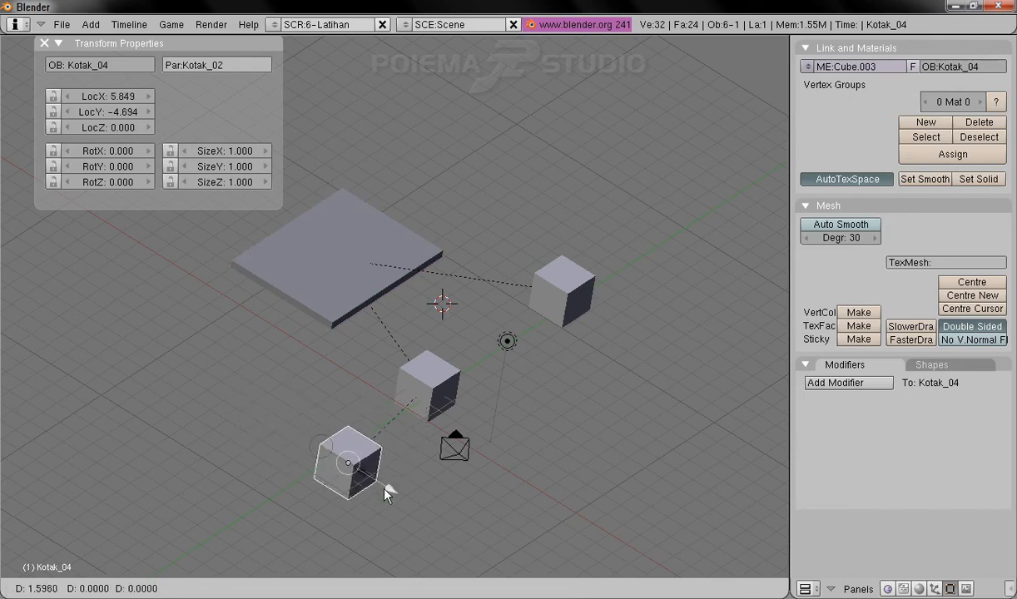
left_click(386, 493)
middle_click_drag(480, 342, 479, 316)
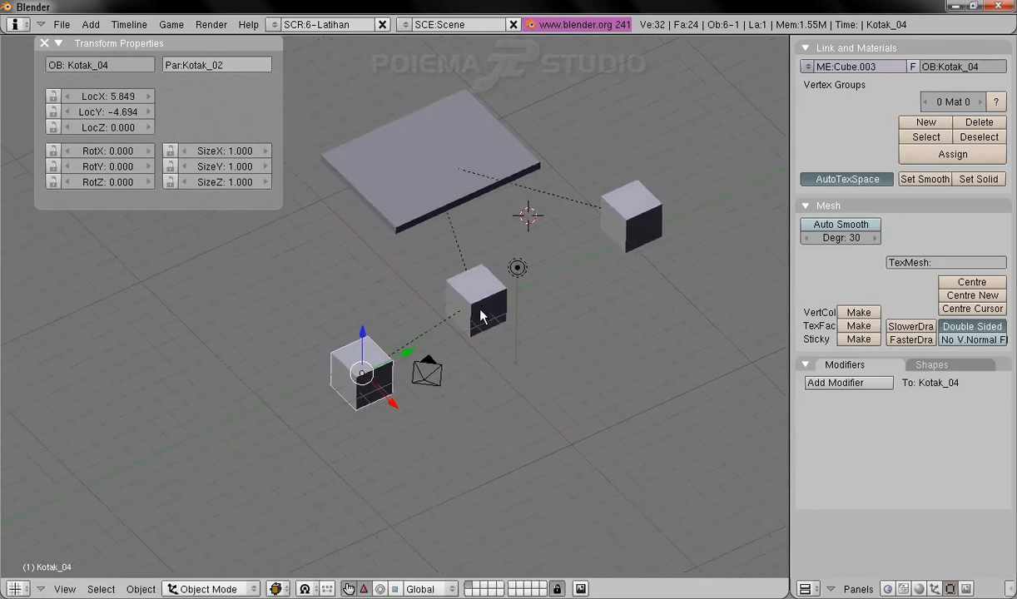
left_click_drag(393, 409, 343, 355)
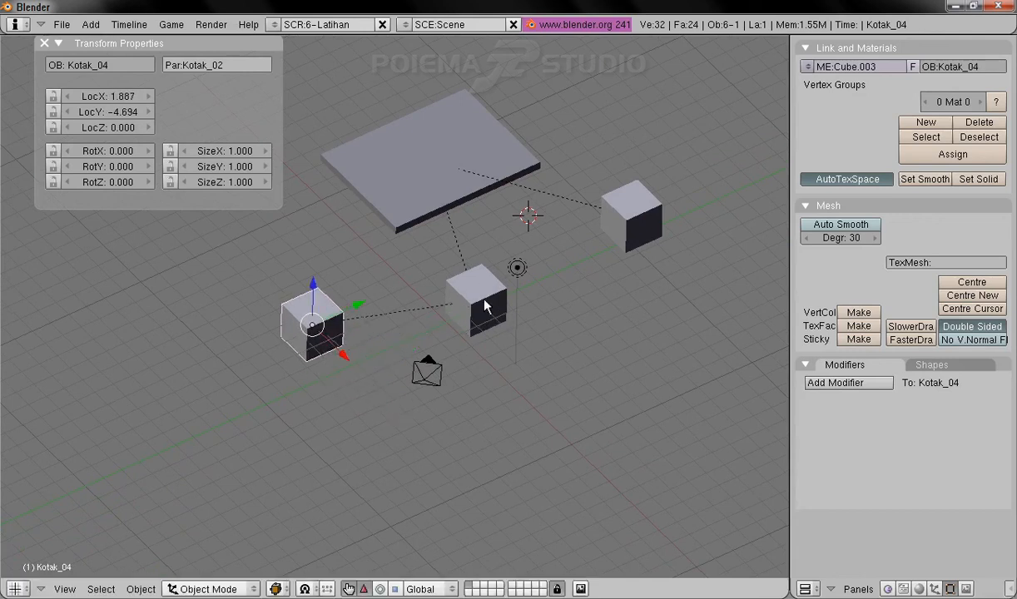
left_click(141, 590)
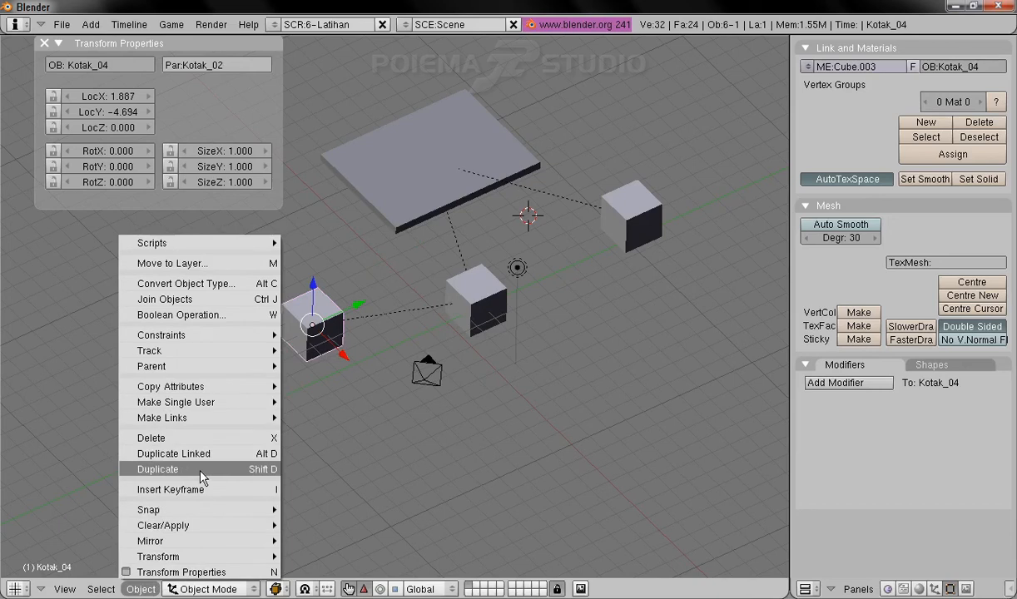
left_click(252, 469)
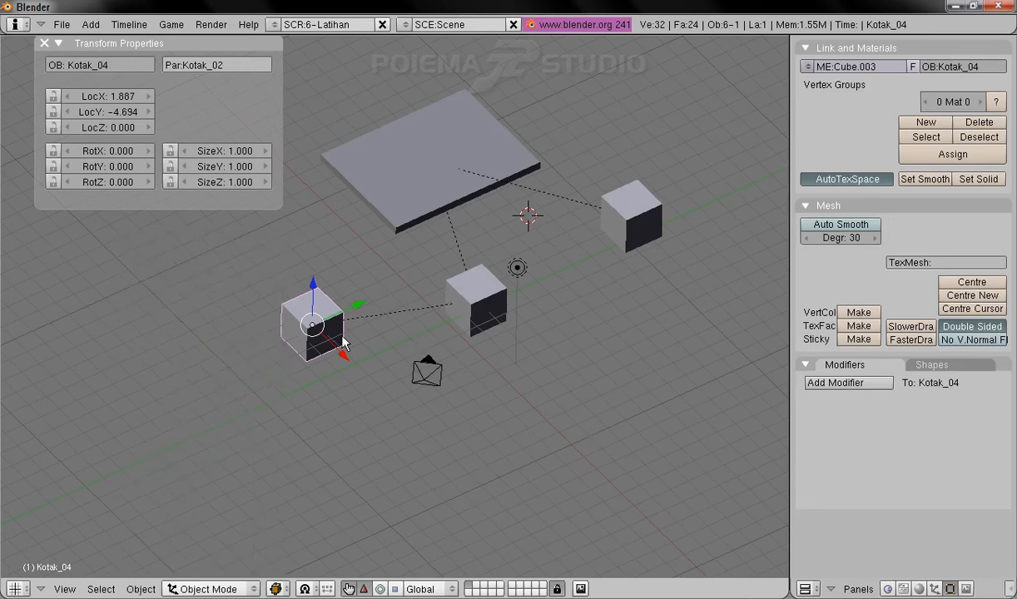
left_click(374, 370)
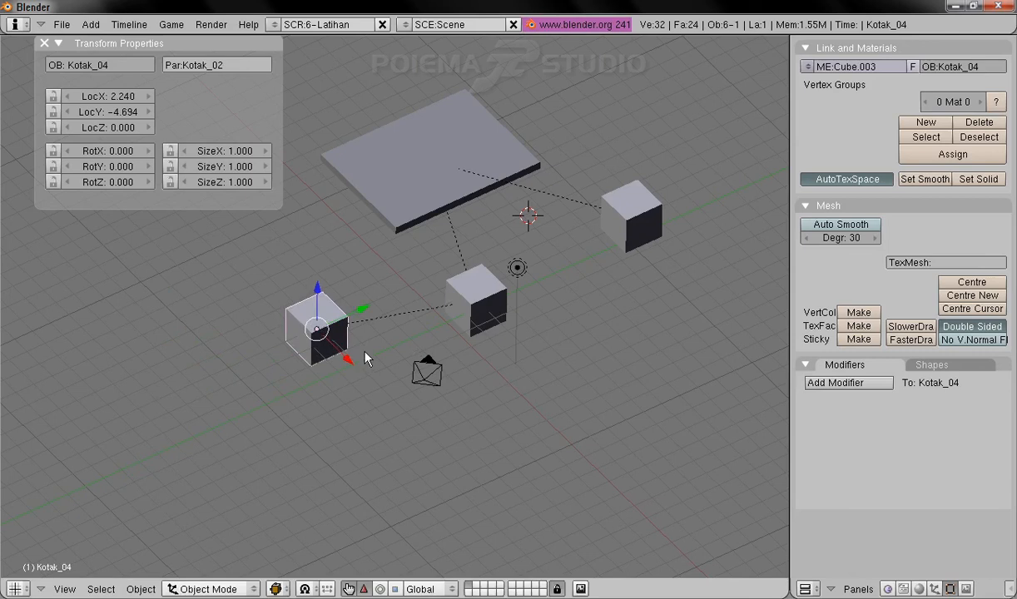
- Duplicate Kotak_04 and move the copy along the X axis to about 8.61
right_click(476, 307)
right_click(325, 320)
left_click(140, 590)
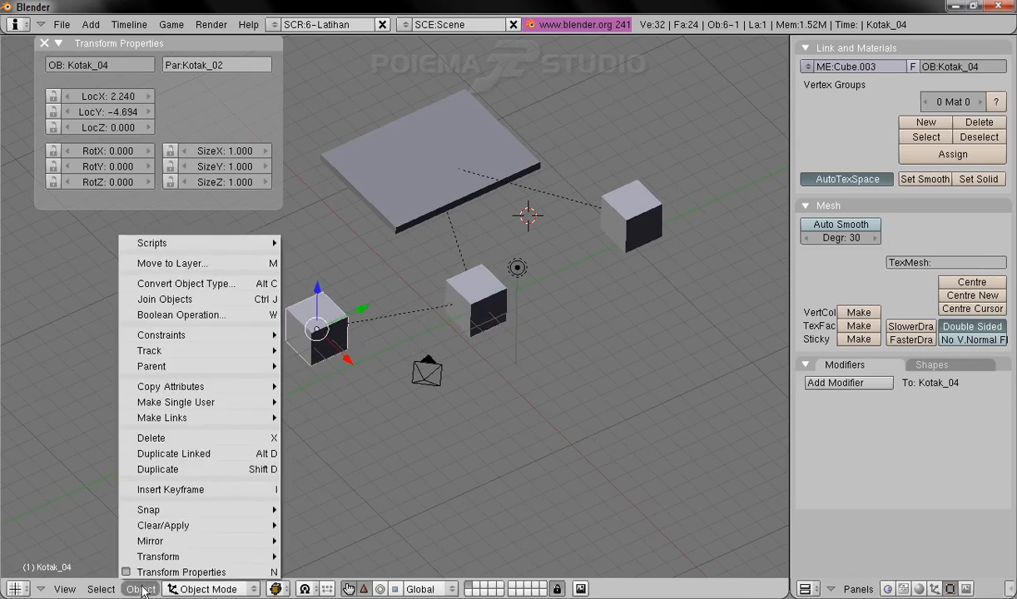
left_click(174, 471)
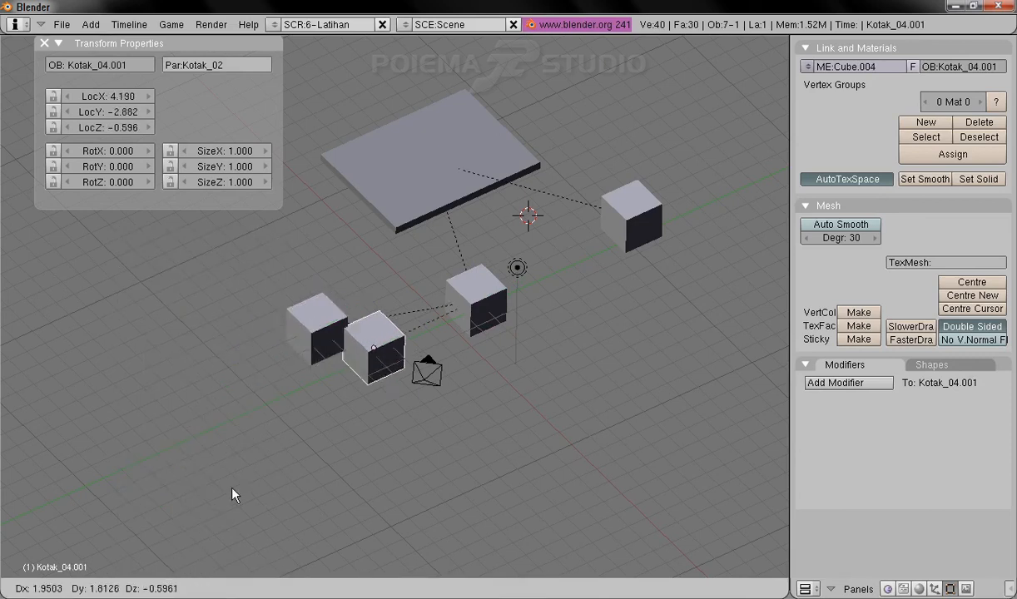
key("Escape")
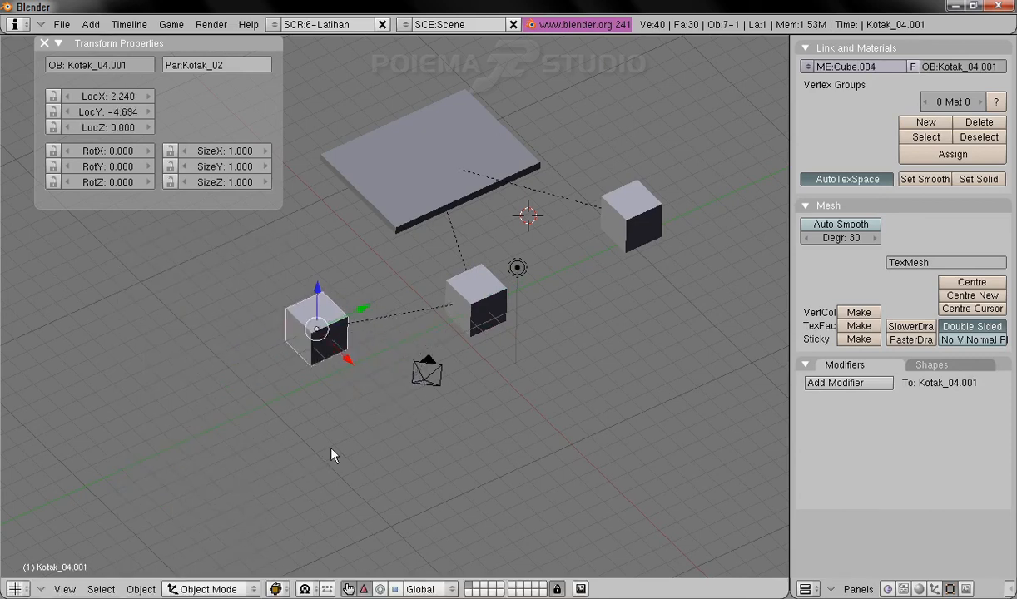
left_click_drag(348, 364, 427, 439)
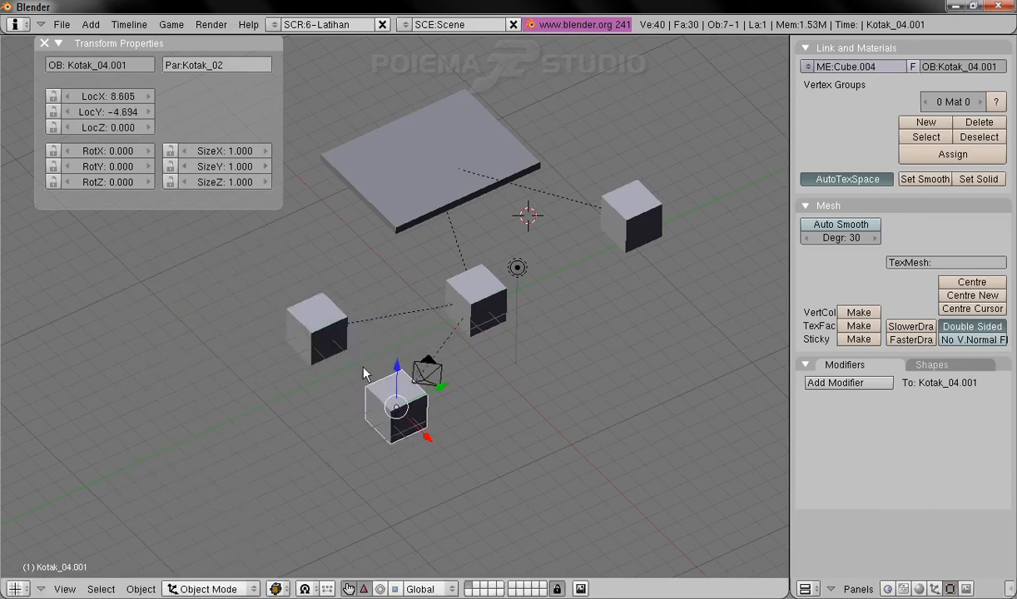
- Rename the duplicated cube as Kotak_05
left_click(140, 66)
left_click(140, 66)
key("BackSpace")
type("5")
key("Return")
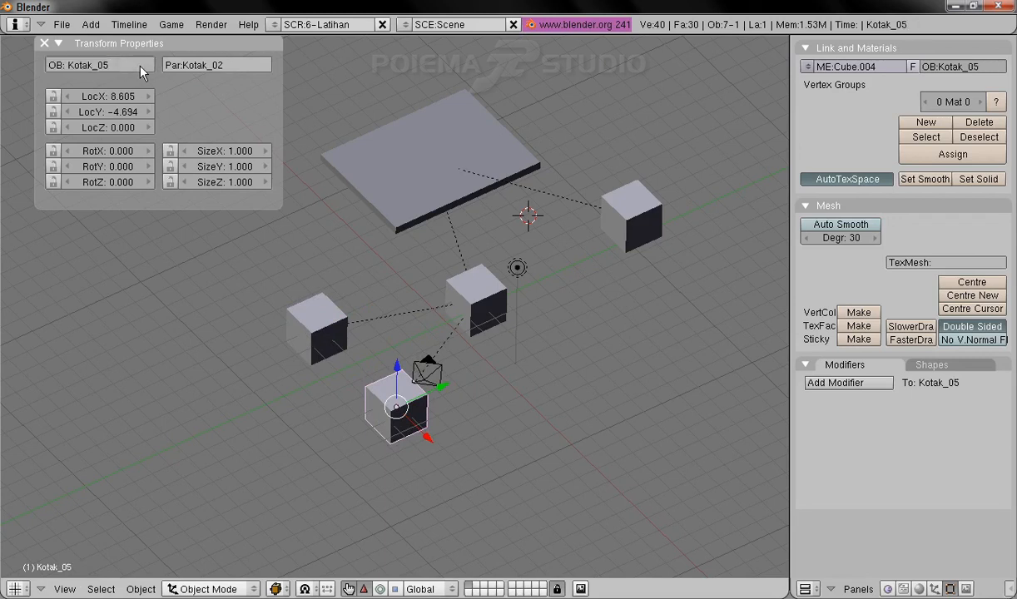
- Move Kotak_02 along the X axis to about 7.46 to test it as parent of two cubes
middle_click_drag(582, 454, 433, 481)
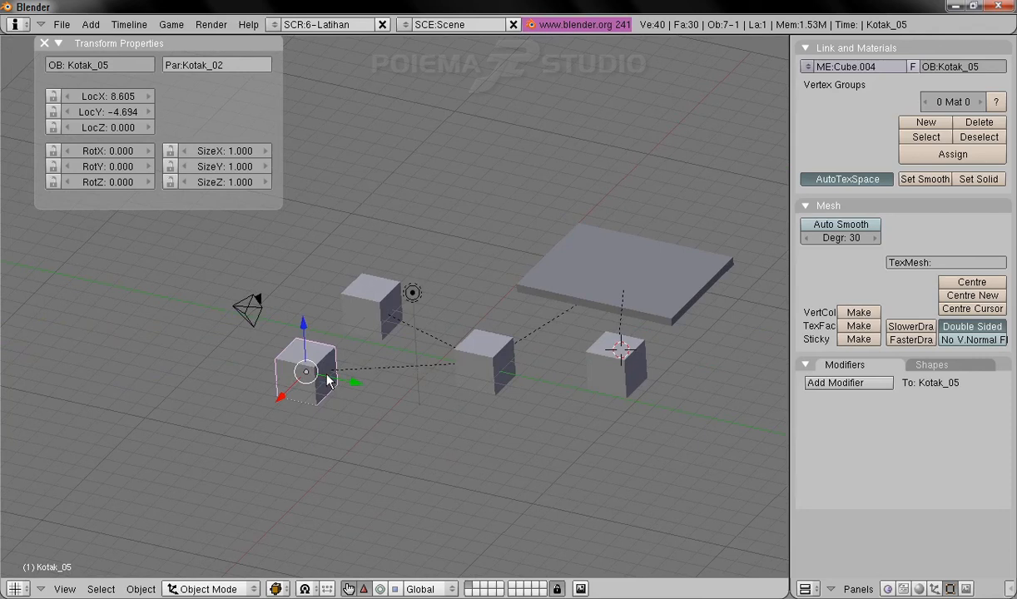
right_click(495, 383)
middle_click_drag(379, 445, 463, 406)
key("g")
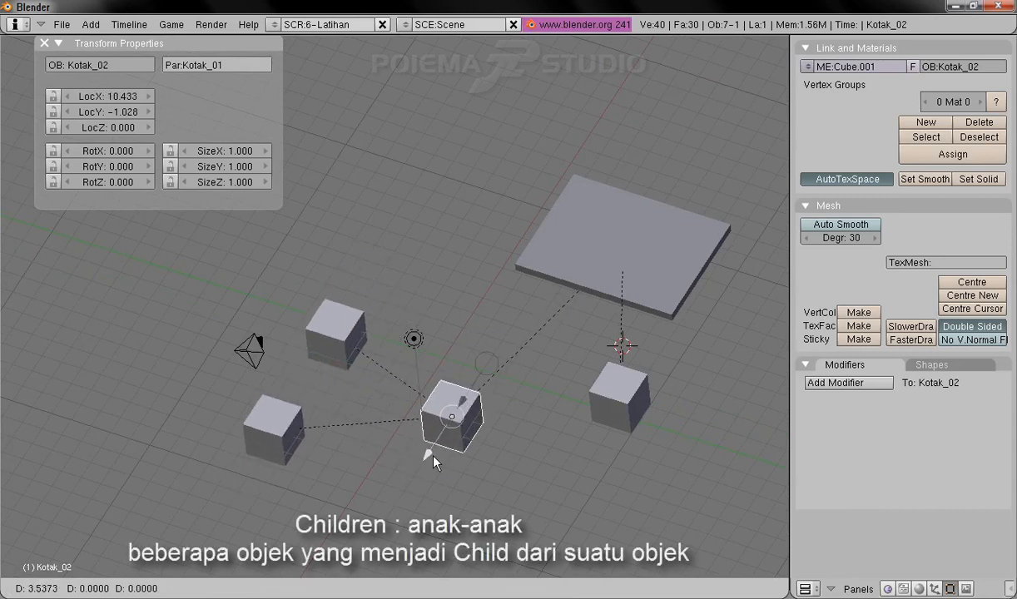
left_click(442, 393)
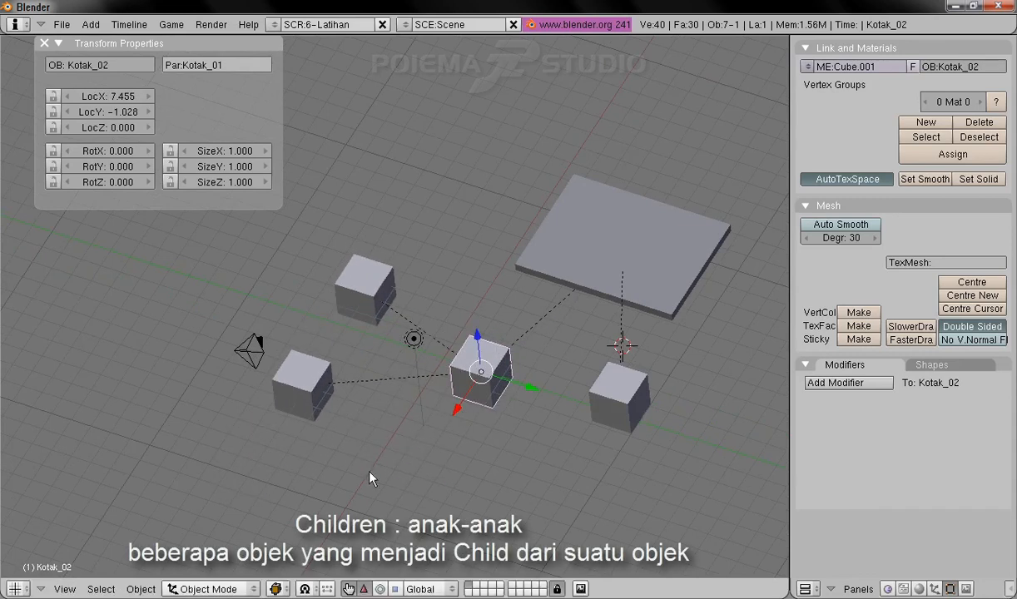
- Check the parents of Kotak_04 and Kotak_05, and move Kotak_02 along the Y axis to about -3.65
right_click(372, 310)
right_click(313, 393)
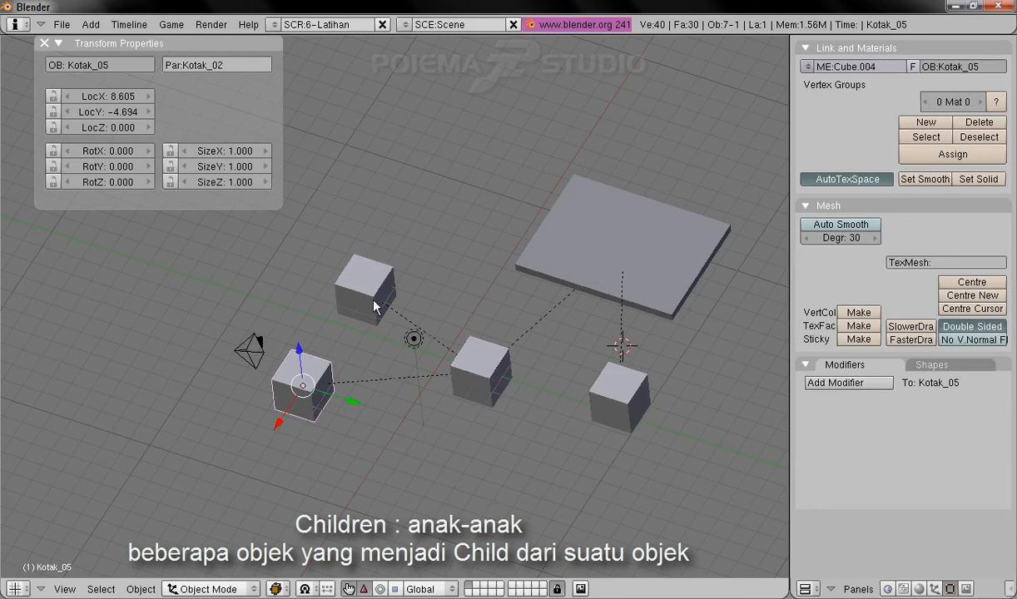
right_click(483, 367)
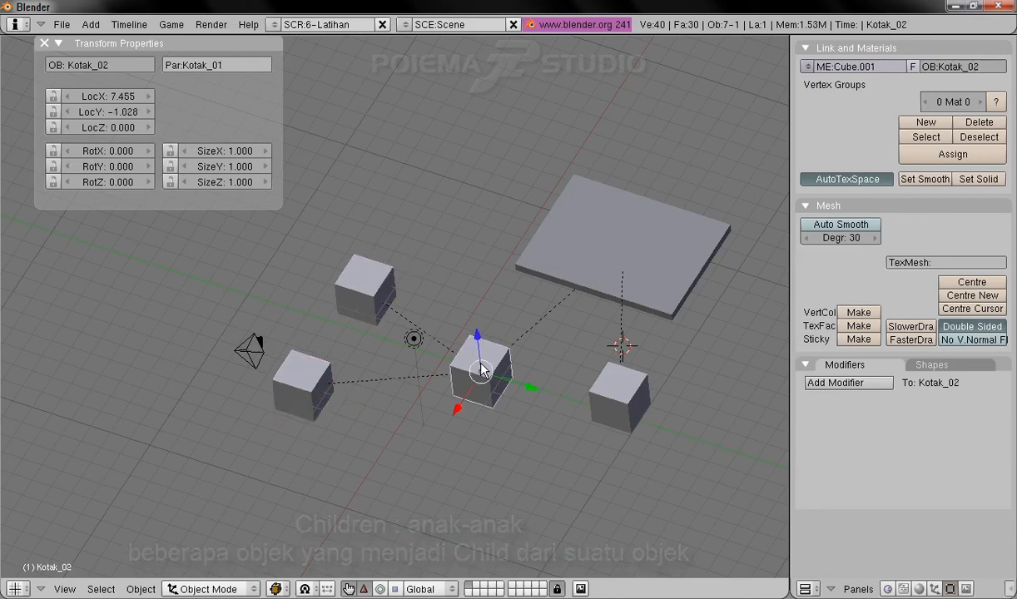
key("g")
left_click(481, 377)
- Move the child cubes independently along the X axis: Kotak_05 to about 10.94, and Kotak_04 in the negative direction
right_click(270, 404)
key("g")
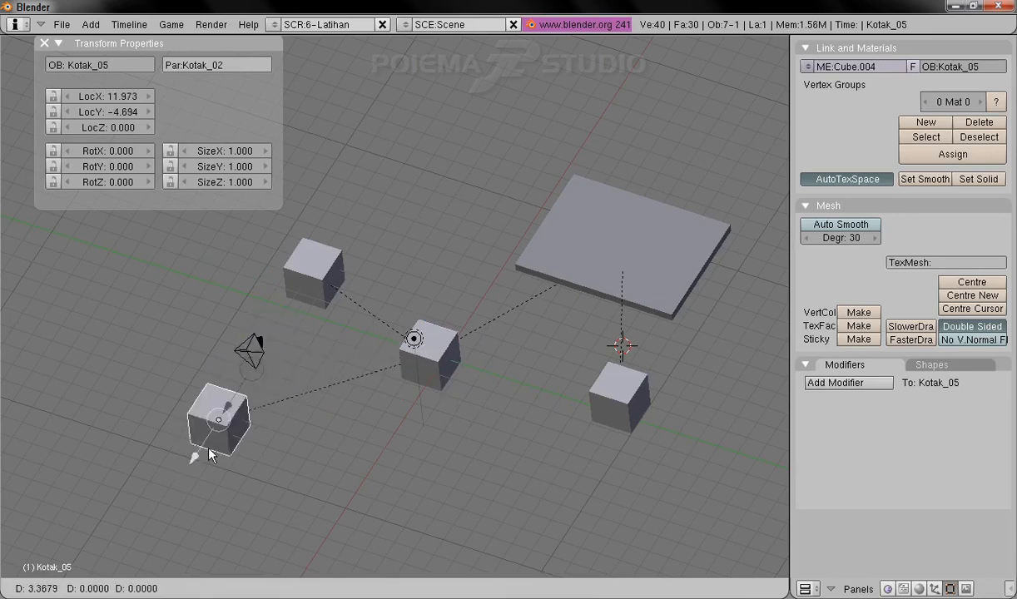
left_click(219, 439)
right_click(306, 271)
key("g")
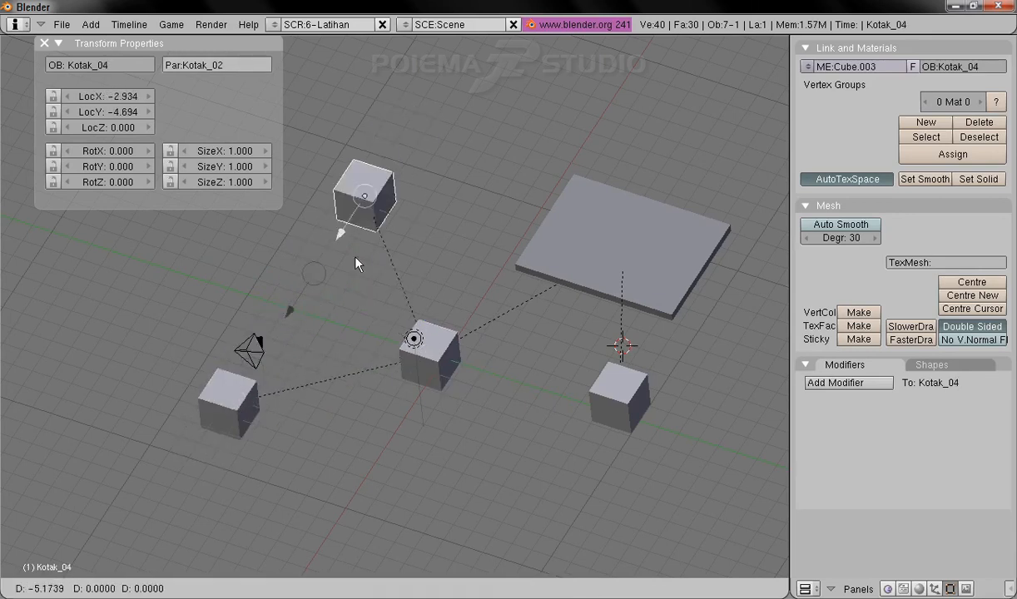
left_click(370, 256)
- Move Kotak_02 along the Y axis to about -3.90 and view the hierarchy from several angles
right_click(419, 360)
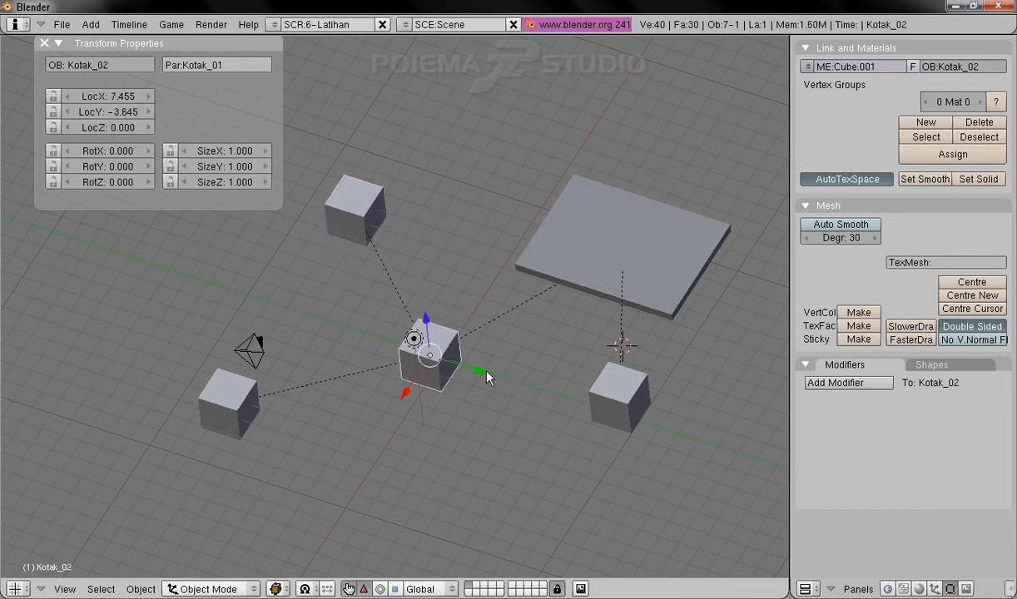
key("g")
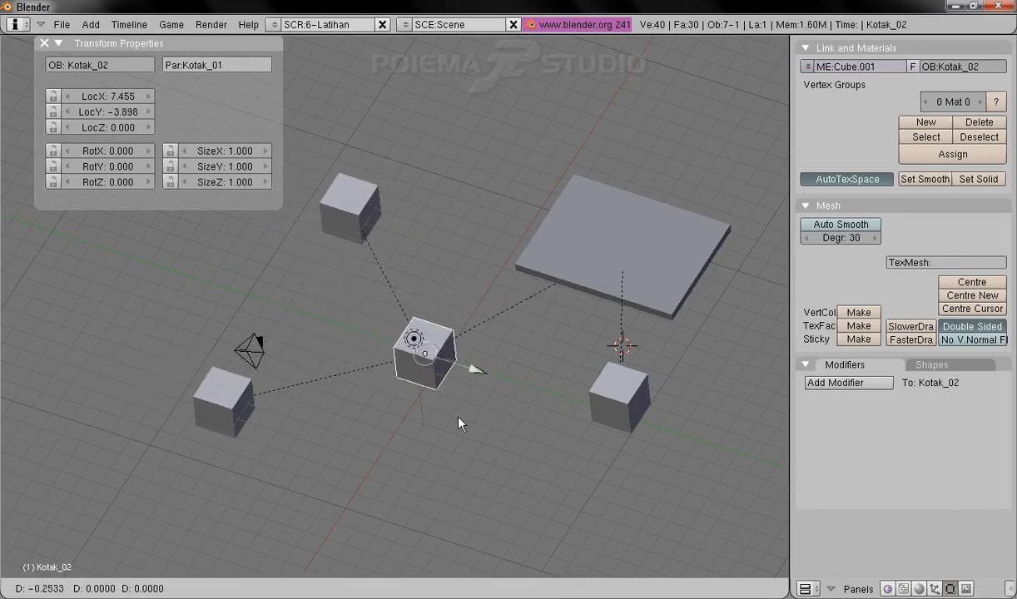
left_click(449, 381)
middle_click_drag(449, 381, 489, 402)
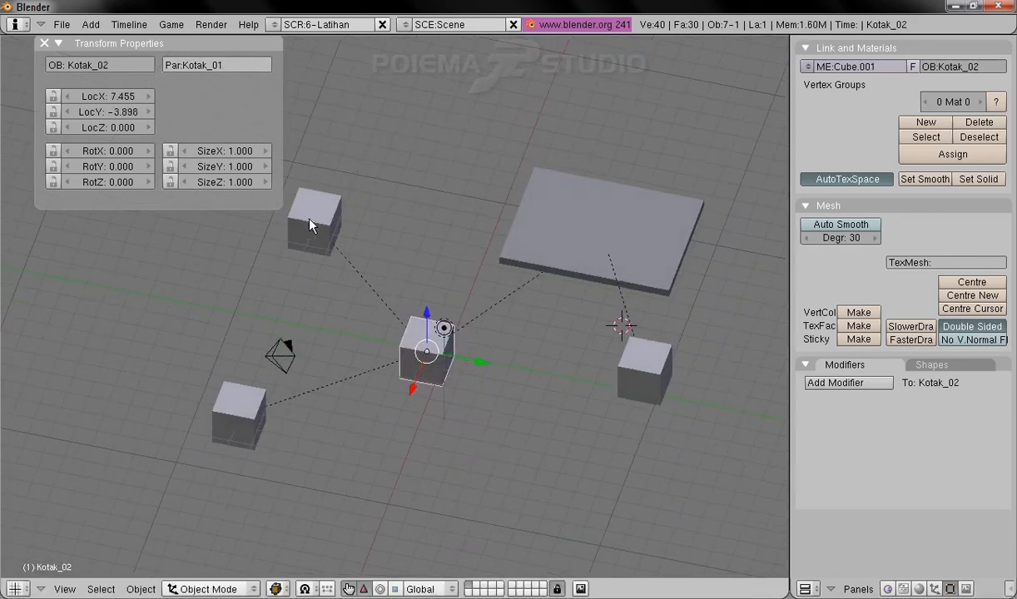
middle_click_drag(556, 439, 515, 404)
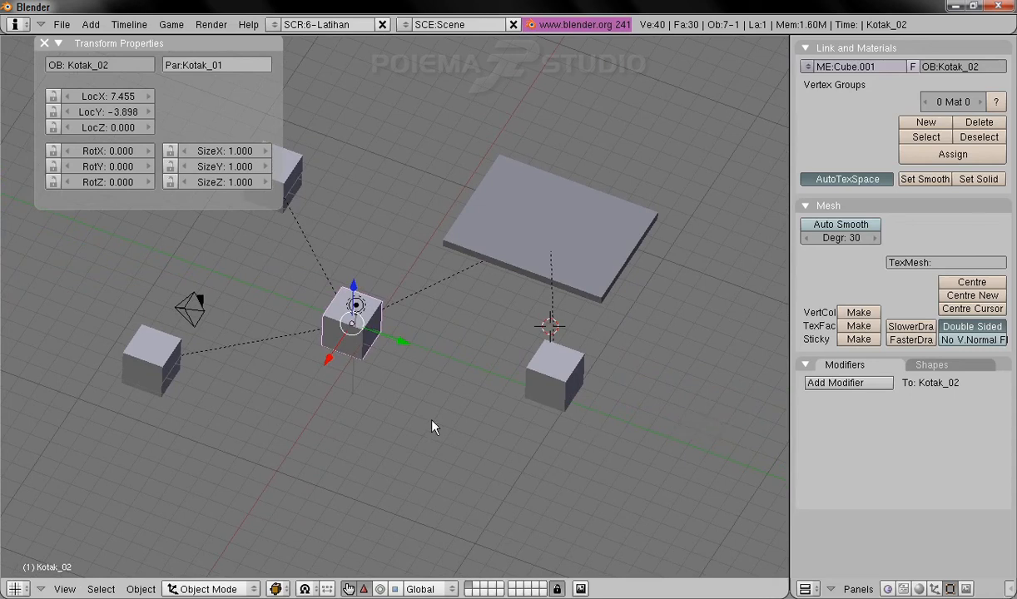
middle_click_drag(502, 395, 498, 439)
- Move Kotak_05 along the Y axis to about -2.84
right_click(237, 372)
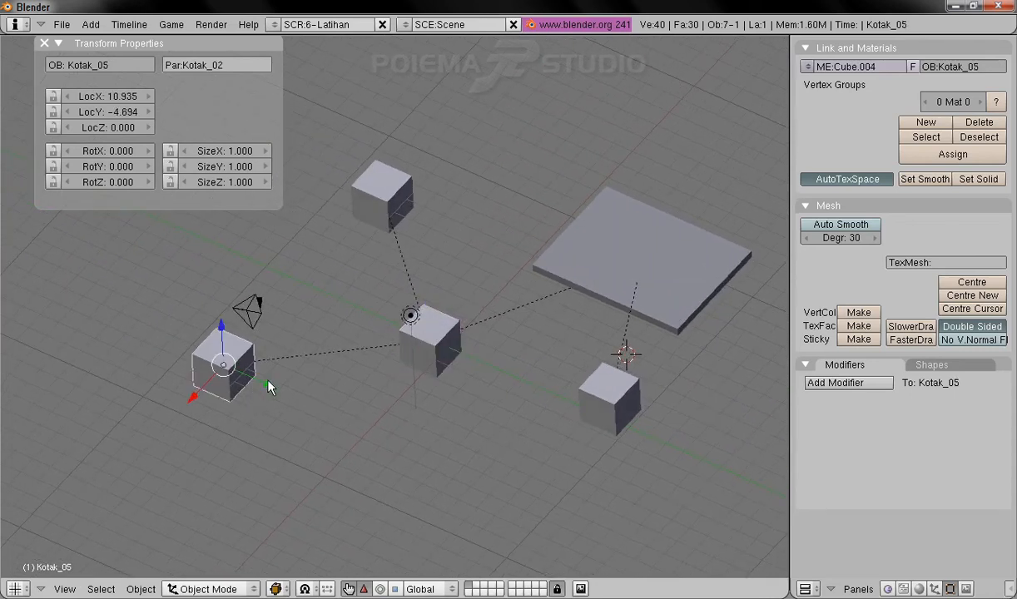
key("g")
left_click(287, 398)
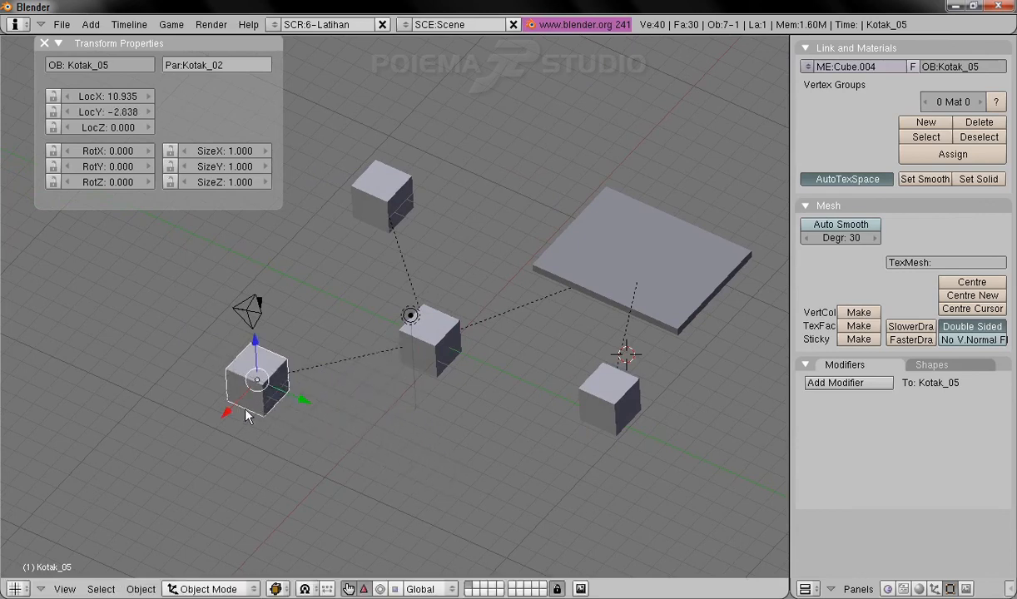
key("g")
key("Escape")
- Make Kotak_03 the parent of Kotak_05 in place of Kotak_02
right_click(611, 408, "shift")
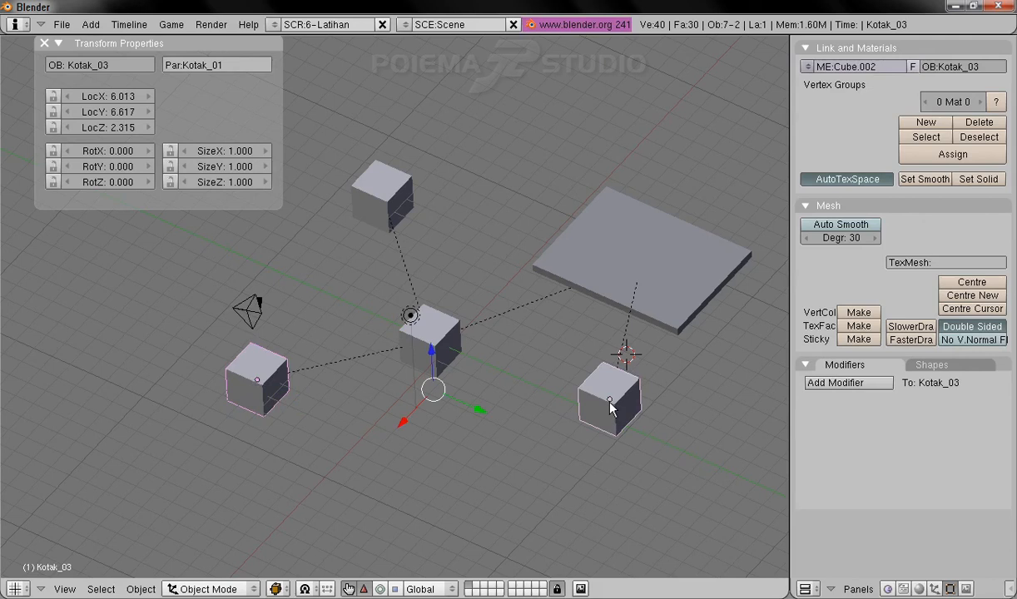
left_click(141, 590)
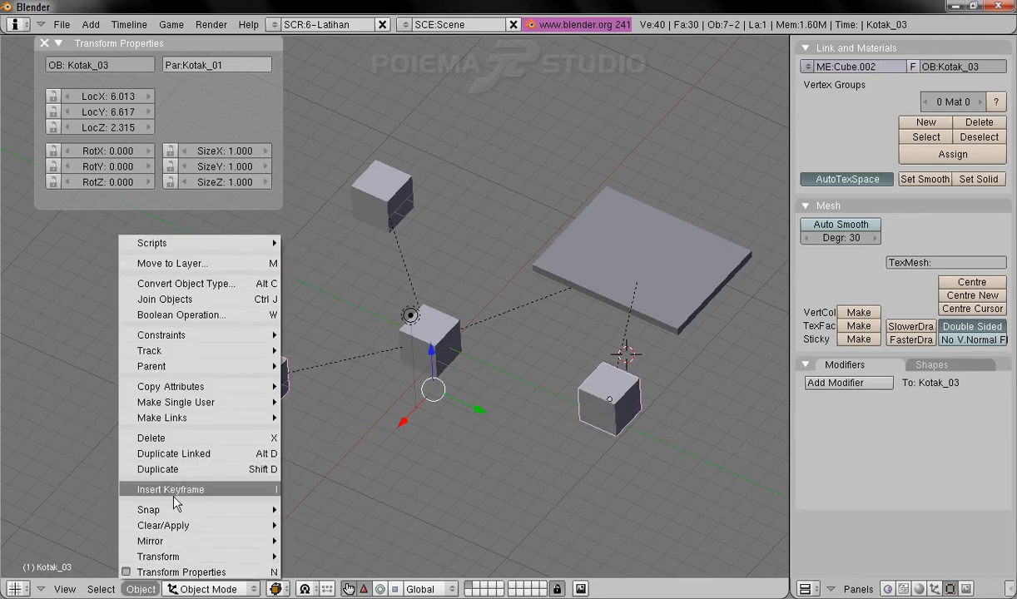
mouse_move(197, 365)
left_click(344, 364)
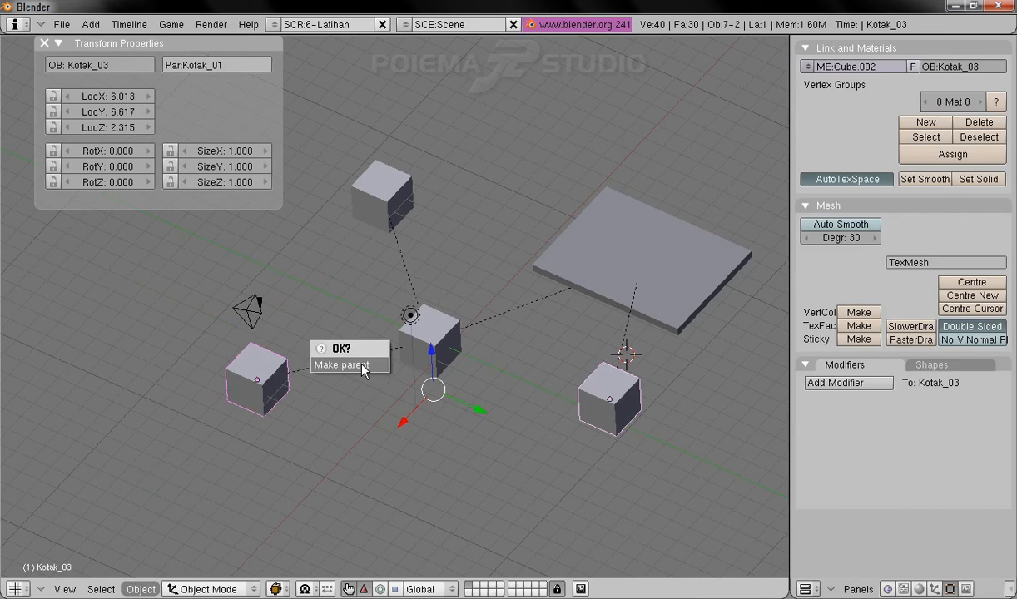
left_click(363, 366)
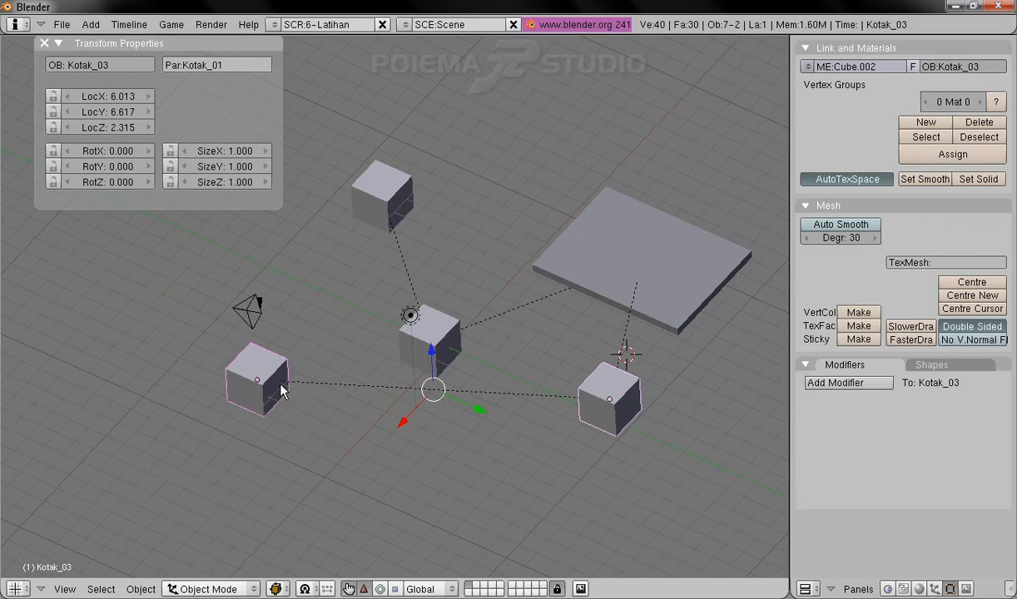
- Move Kotak_05 along the Y axis to about 7.00, and Kotak_03 to about X 6.81, Y 4.83
right_click(261, 412)
left_click_drag(295, 406, 537, 510)
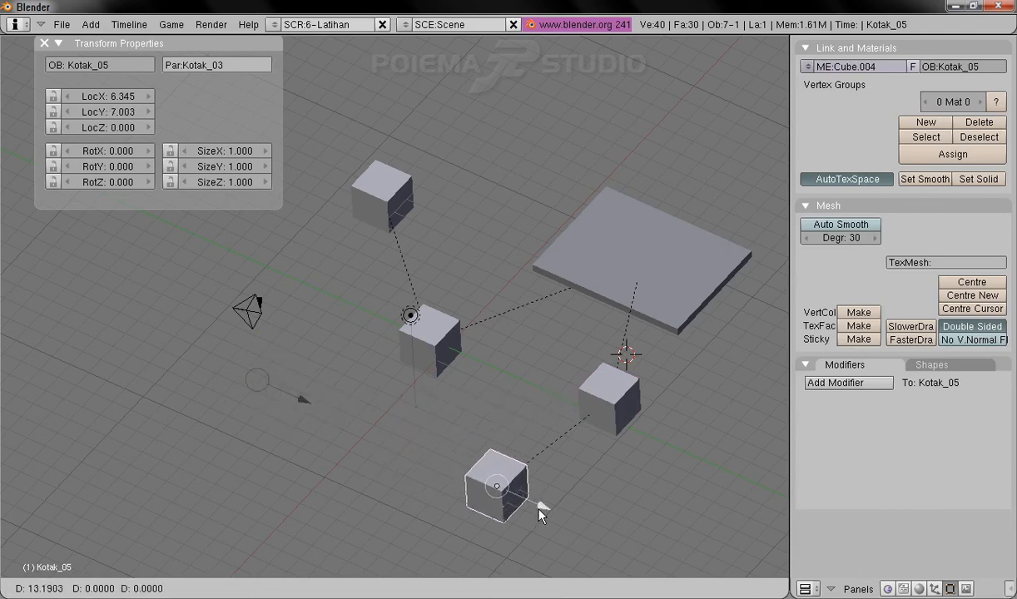
right_click(610, 422)
left_click_drag(656, 418, 540, 425)
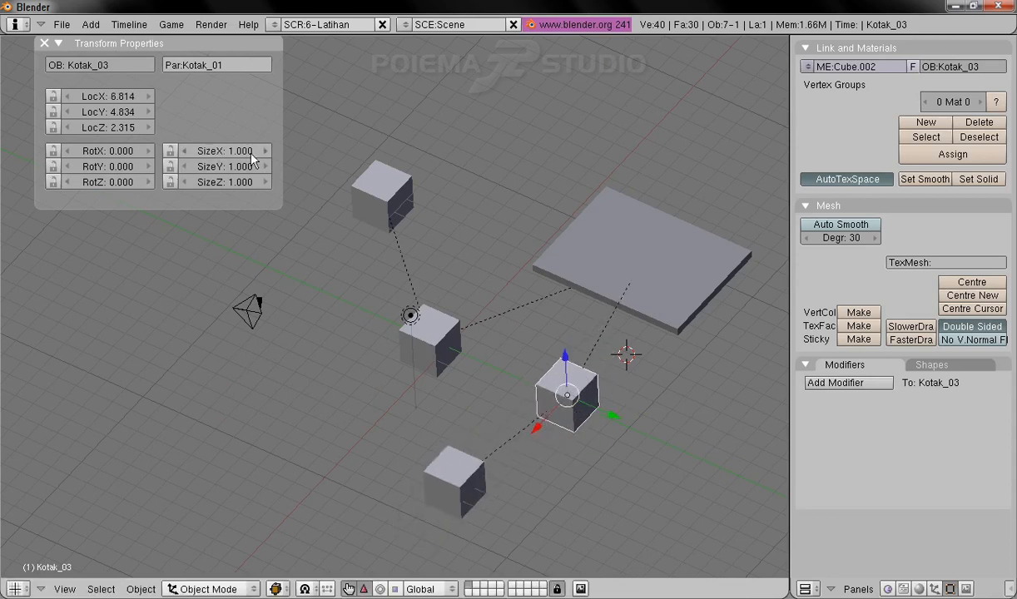
- Set the X size of Kotak_03 to 2
left_click(234, 152)
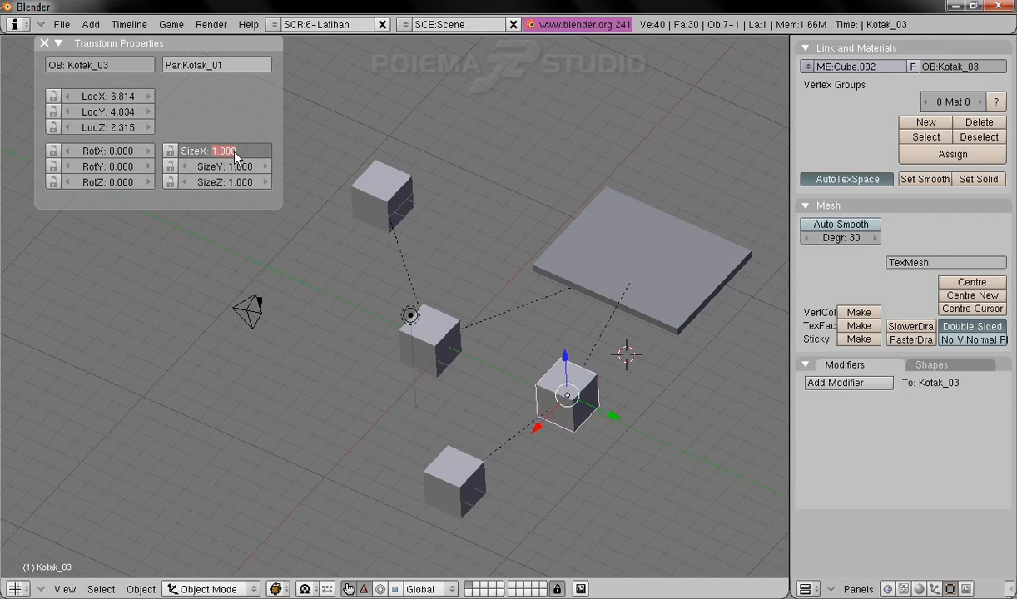
key("Return")
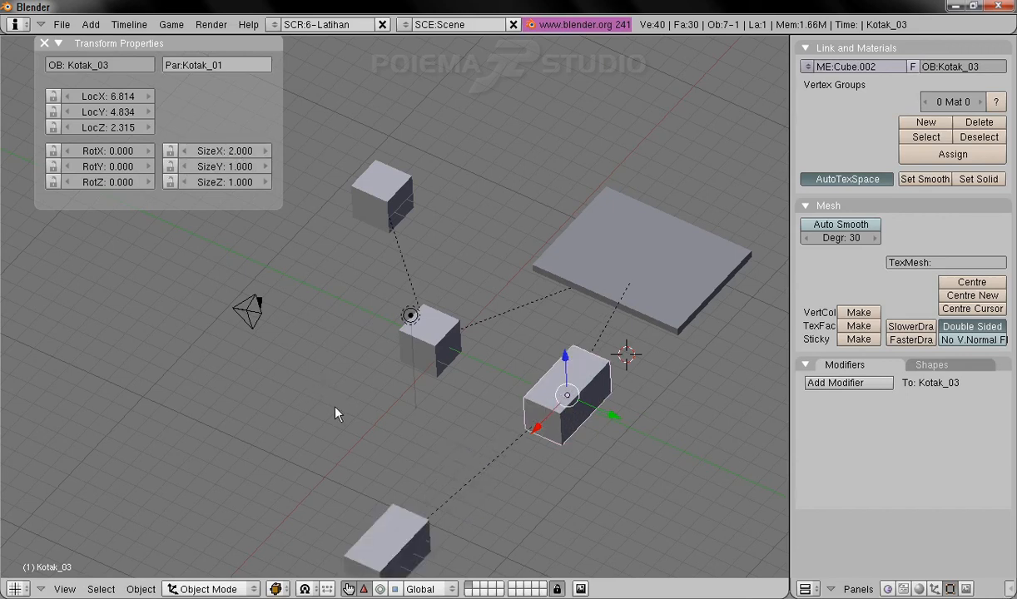
middle_click_drag(402, 444, 404, 360, "shift")
- Set the Z size of Kotak_02 to 0.2 and then to 3
right_click(415, 263)
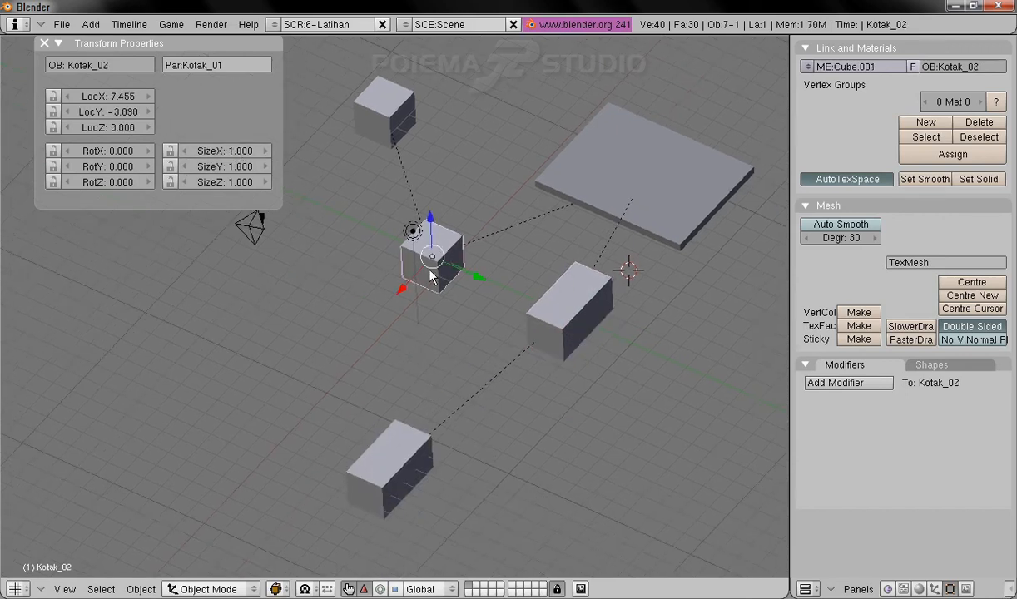
left_click(223, 183)
type(".2")
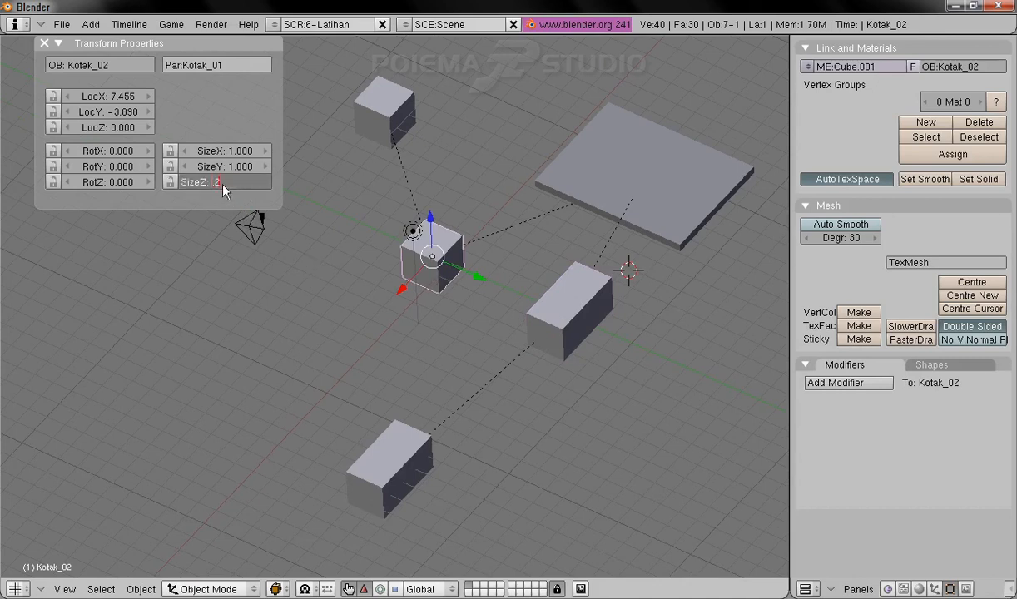
key("Return")
left_click(223, 185)
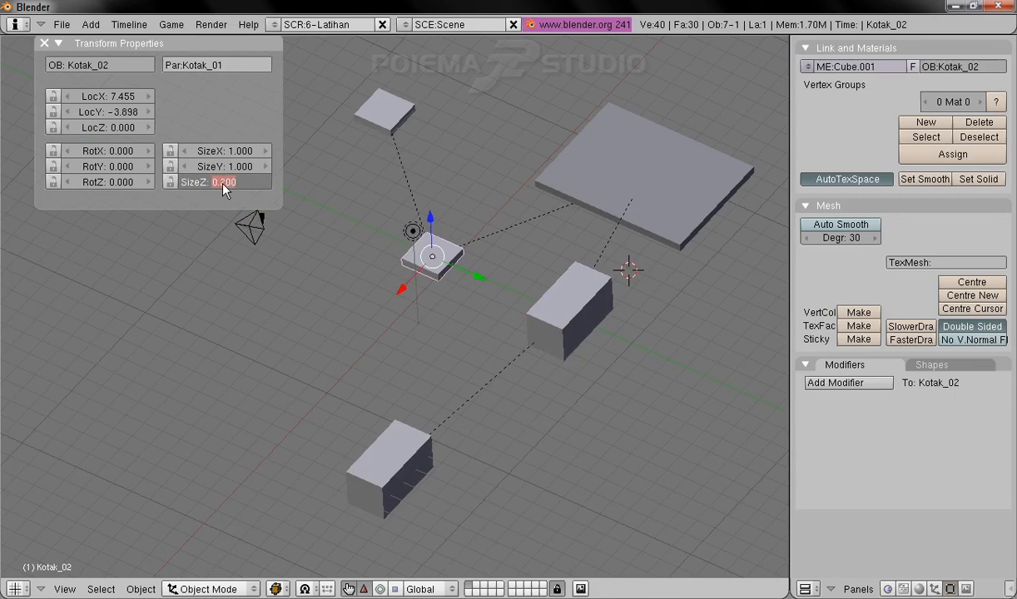
type("3")
key("Return")
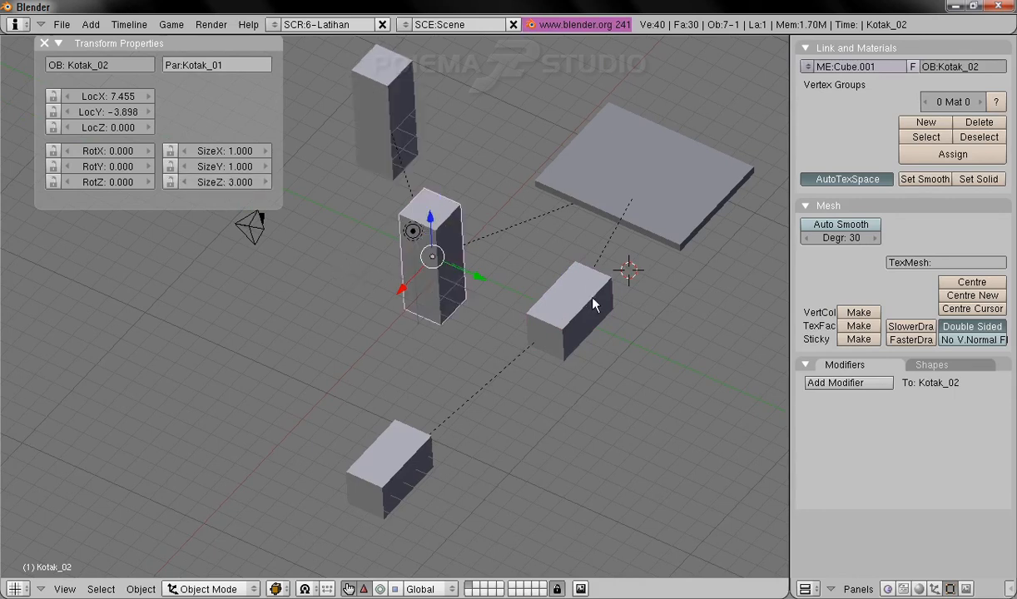
- Examine the scaled parent and child cubes and their relationship lines from several angles
middle_click_drag(593, 305, 487, 309)
middle_click_drag(649, 173, 658, 328)
middle_click_drag(60, 494, 168, 349)
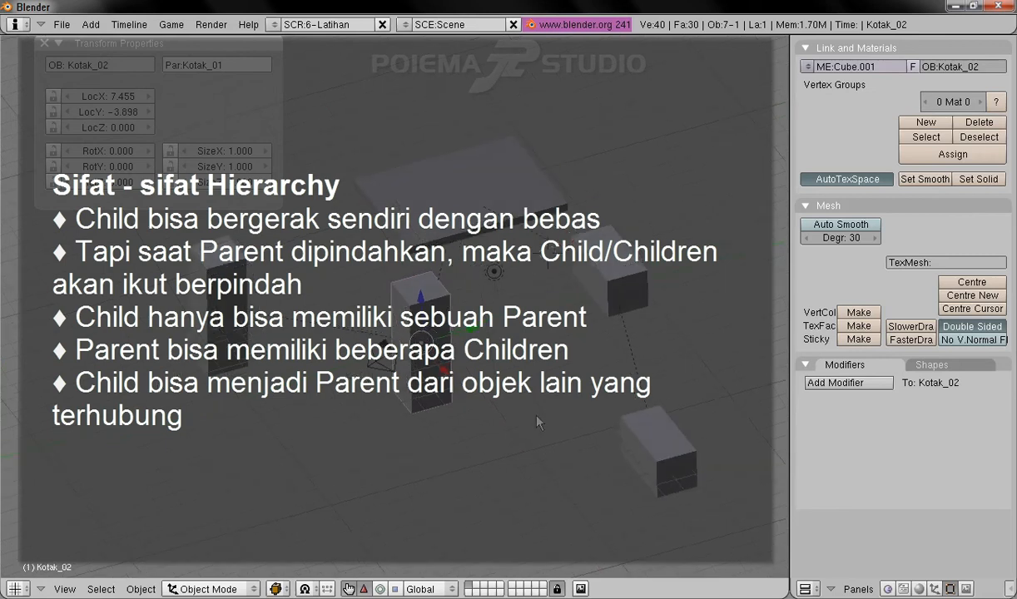
middle_click_drag(542, 443, 551, 423)
middle_click_drag(548, 527, 448, 433)
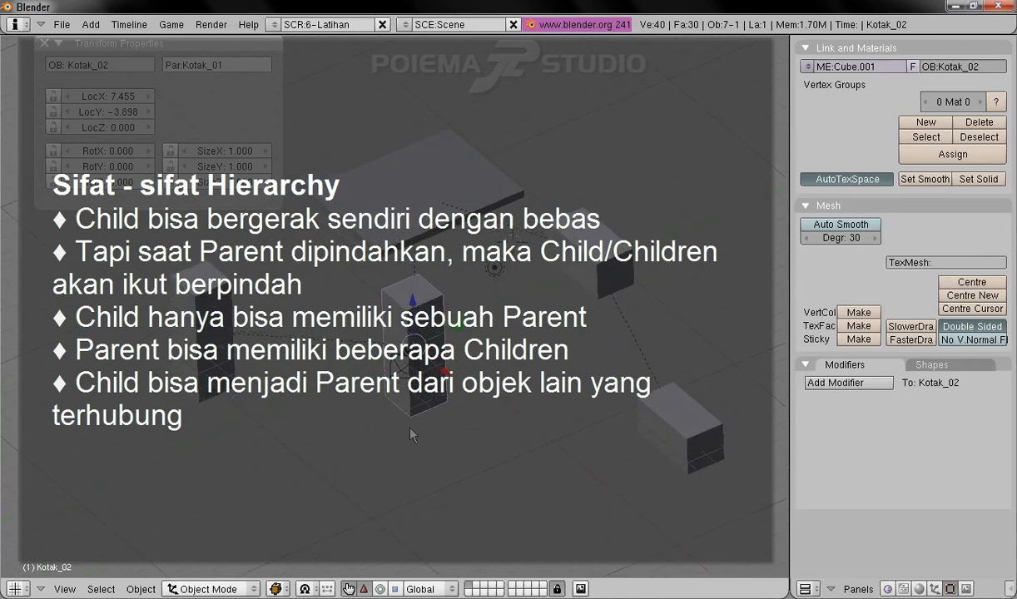
middle_click_drag(469, 380, 469, 390, "shift")
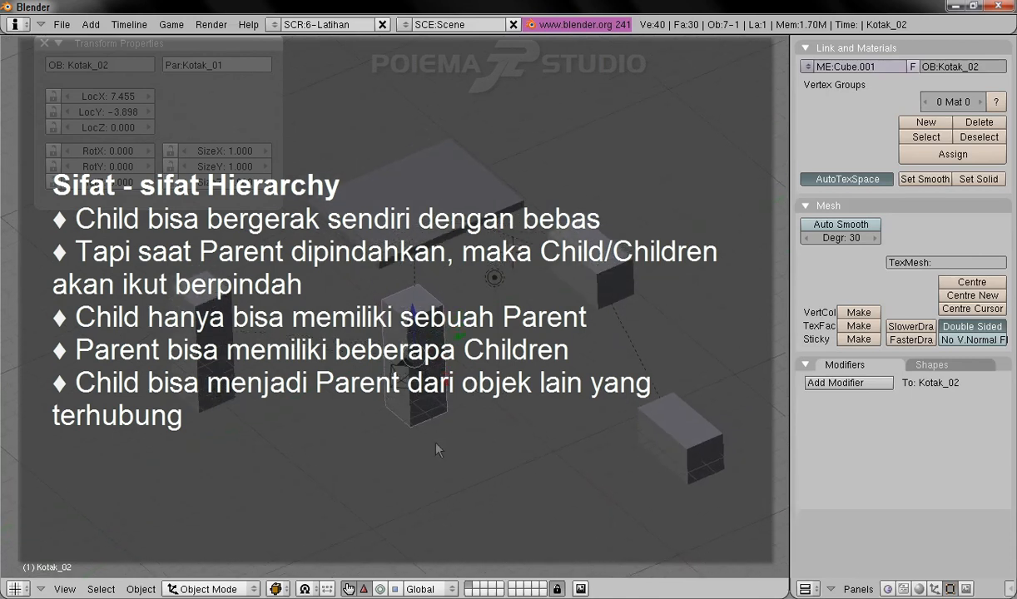
middle_click_drag(491, 454, 410, 464)
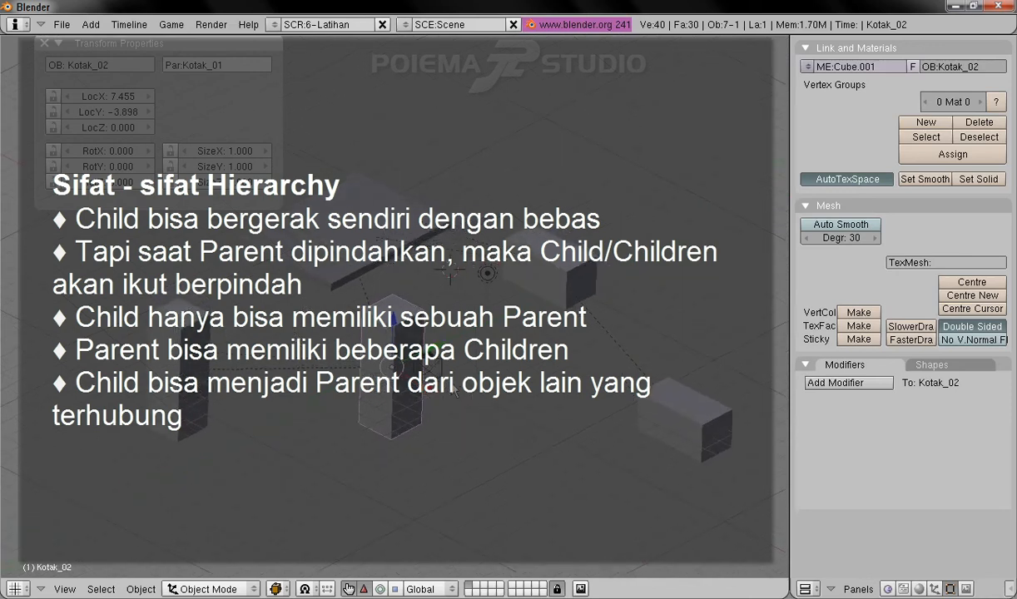
middle_click_drag(535, 322, 443, 300)
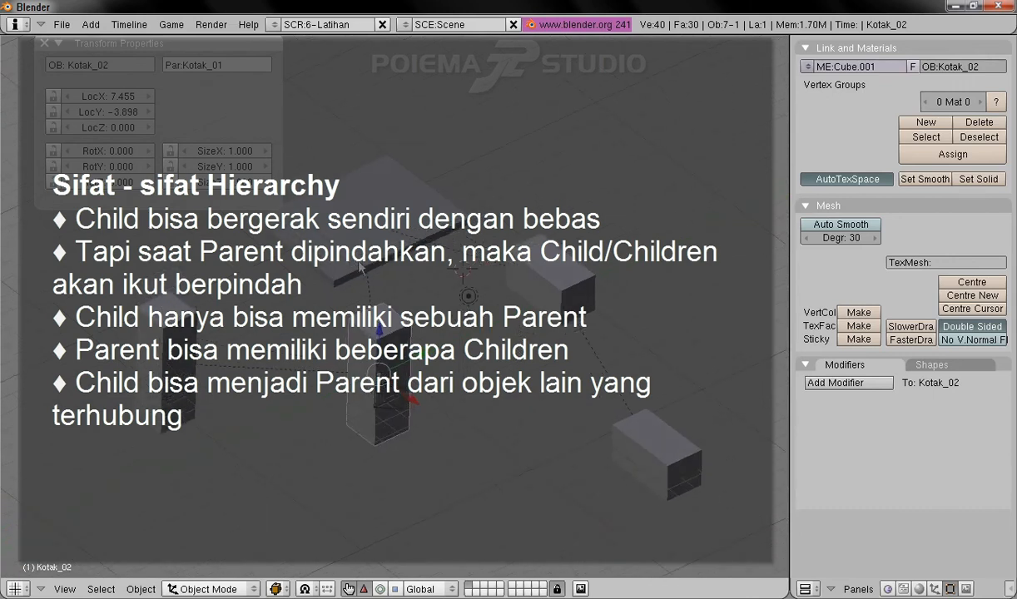
middle_click_drag(502, 375, 454, 359, "shift")
scroll(543, 325, "down", 3)
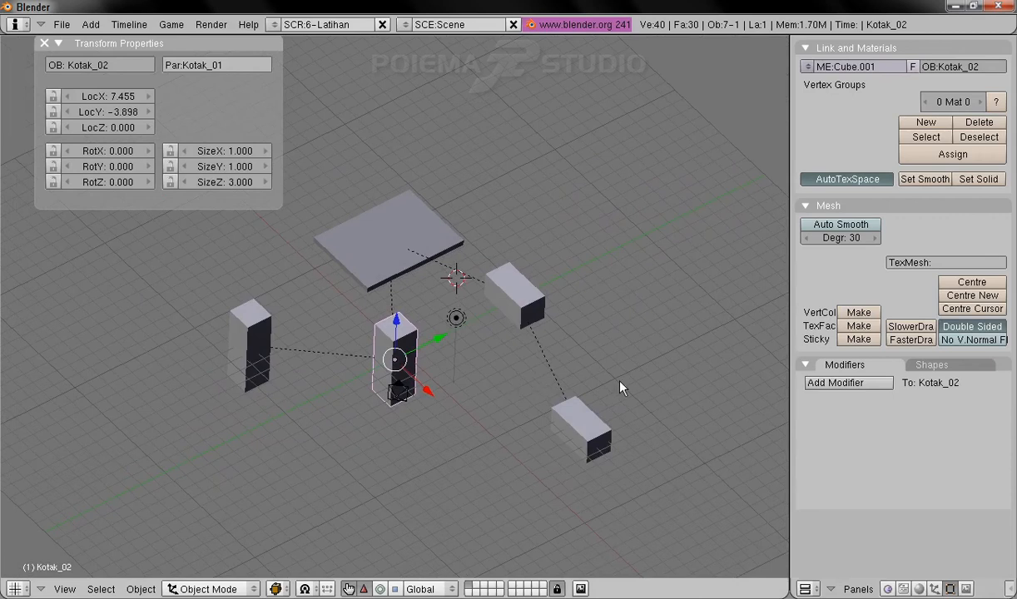
middle_click_drag(615, 397, 547, 406)
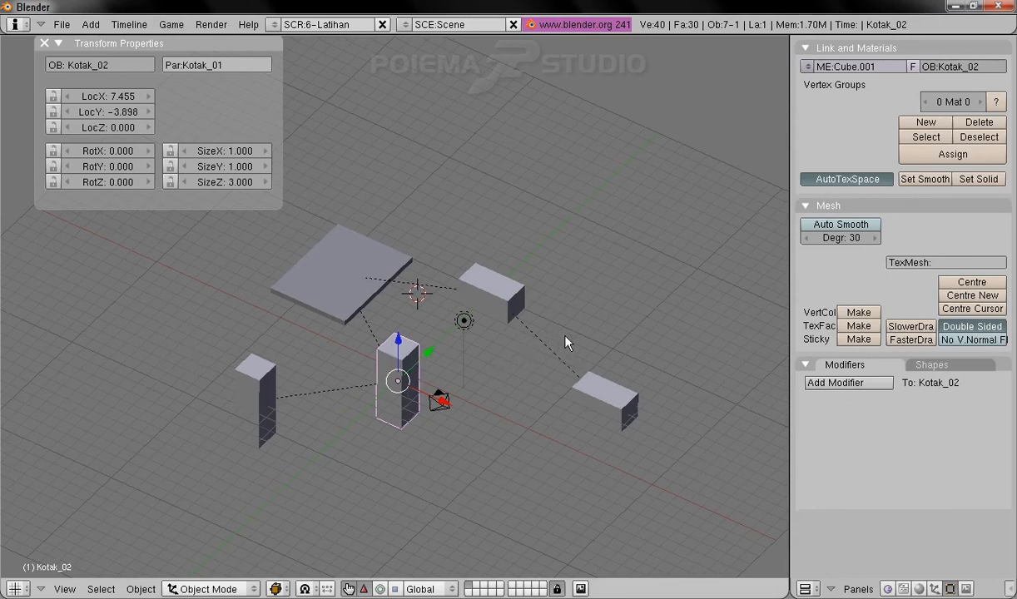
middle_click_drag(566, 340, 553, 351, "shift")
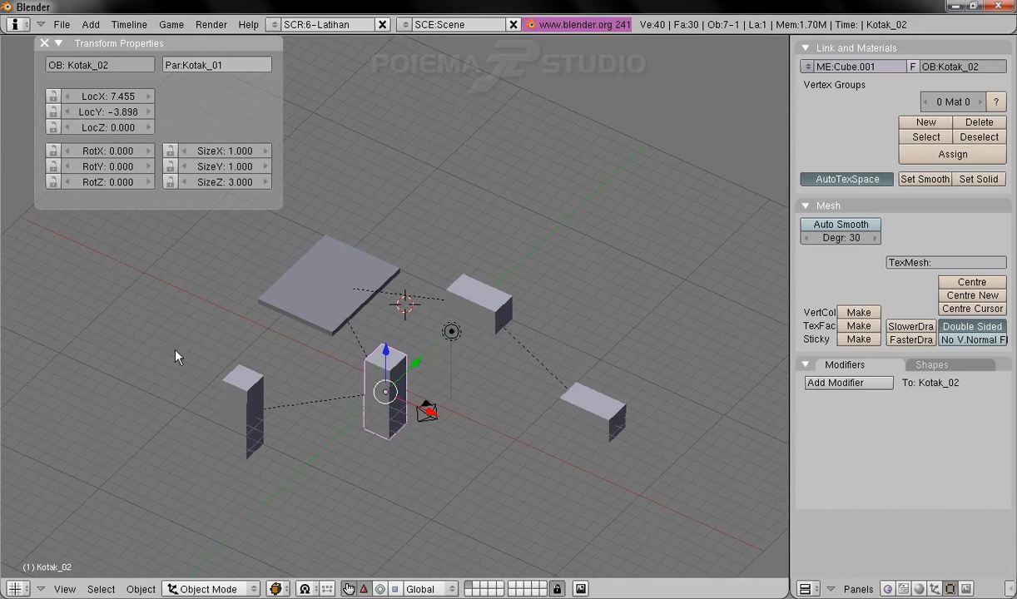
- Move the parent plate Kotak_01 along the Z and X axes to about X -7.25, Z 2.97
right_click(353, 302)
left_click_drag(330, 245, 402, 212)
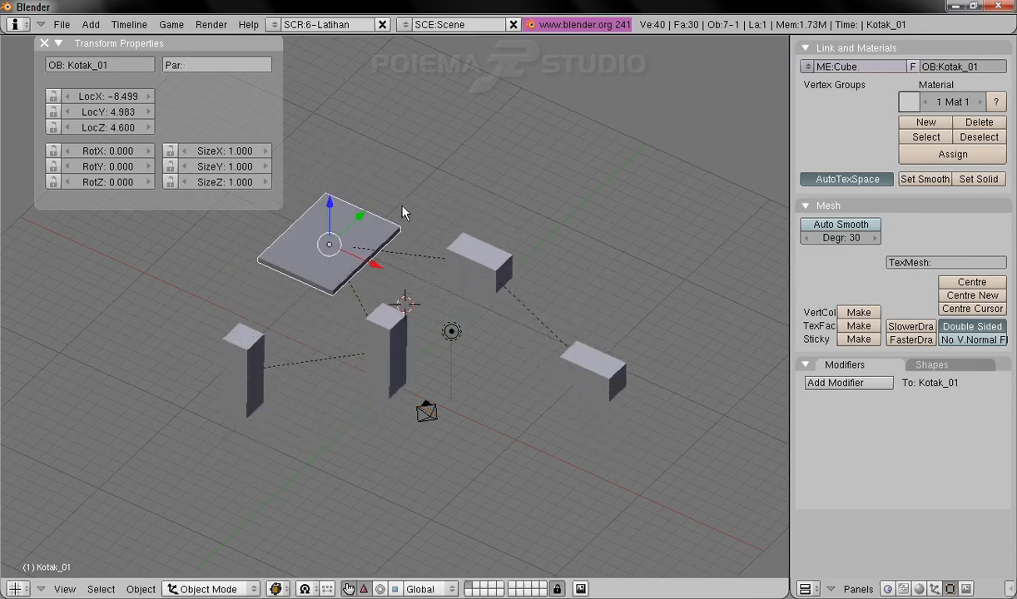
left_click_drag(375, 265, 377, 295)
mouse_move(349, 213)
left_mouse_down()
mouse_move(347, 202)
mouse_move(352, 231)
mouse_move(360, 223)
left_mouse_up()
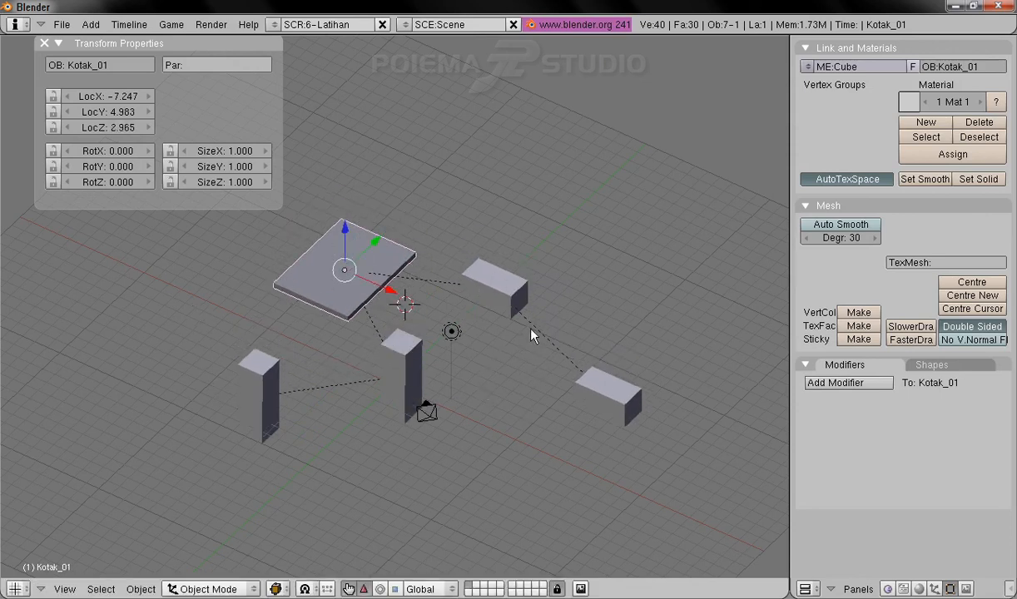
middle_click_drag(536, 337, 538, 354, "shift")
middle_click_drag(326, 386, 302, 323)
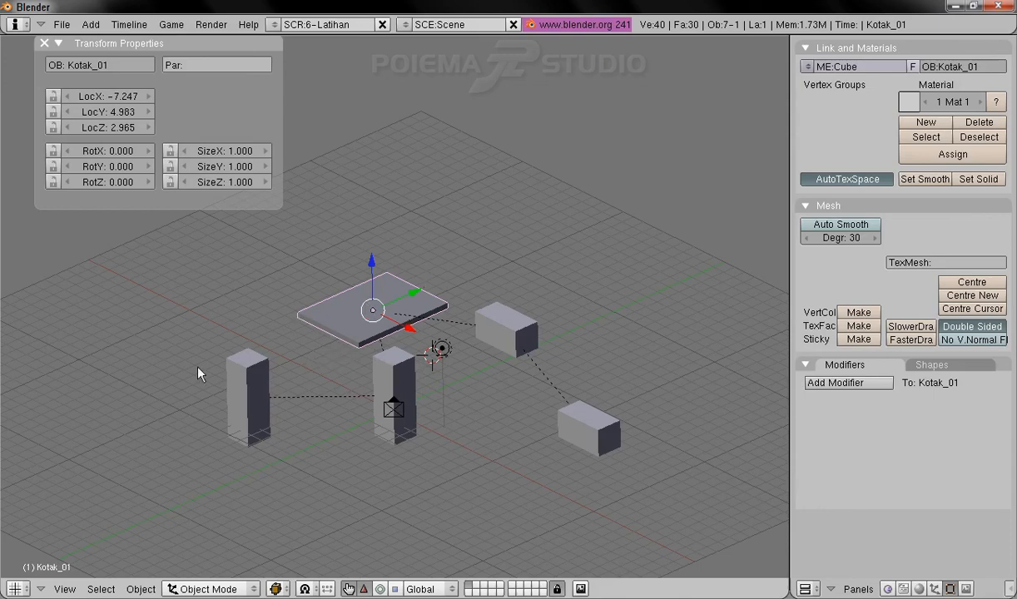
middle_click_drag(161, 393, 533, 402)
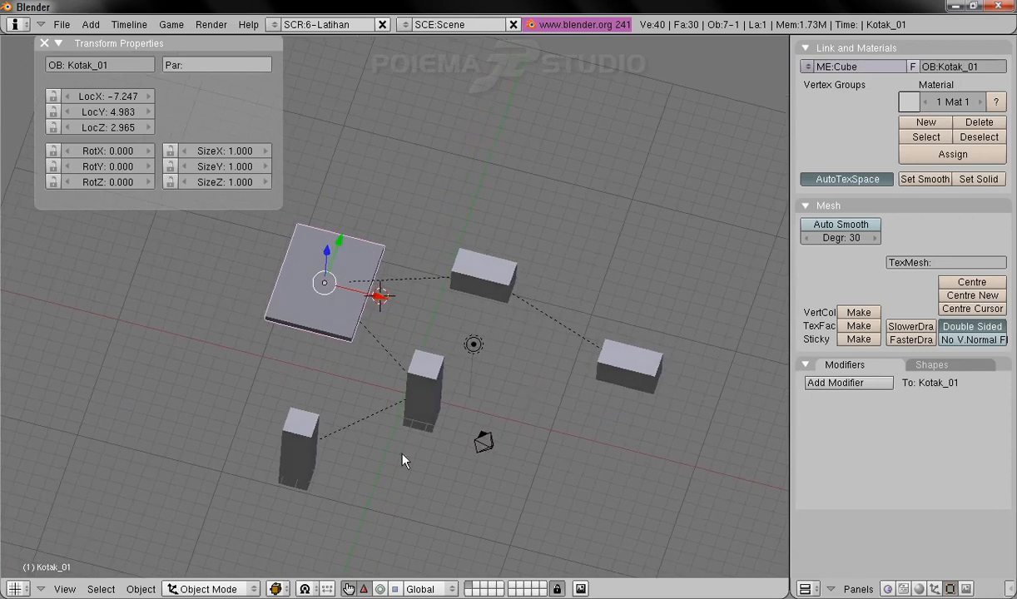
- Switch the viewport to the top view with the Kotak objects in sight
left_click(66, 590)
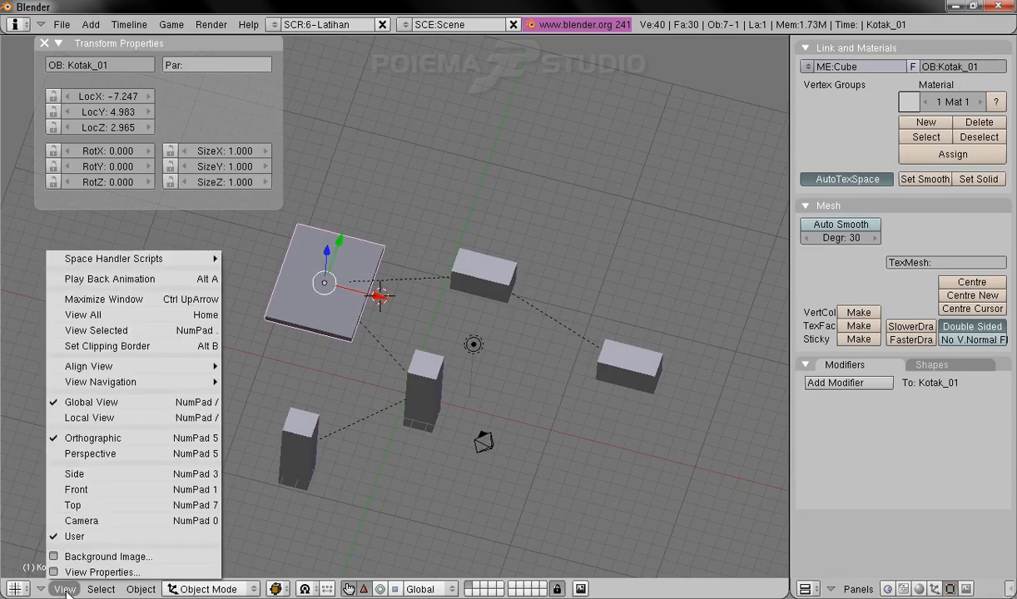
left_click(85, 509)
middle_click_drag(390, 383, 419, 443, "shift")
middle_click_drag(282, 380, 436, 389, "shift")
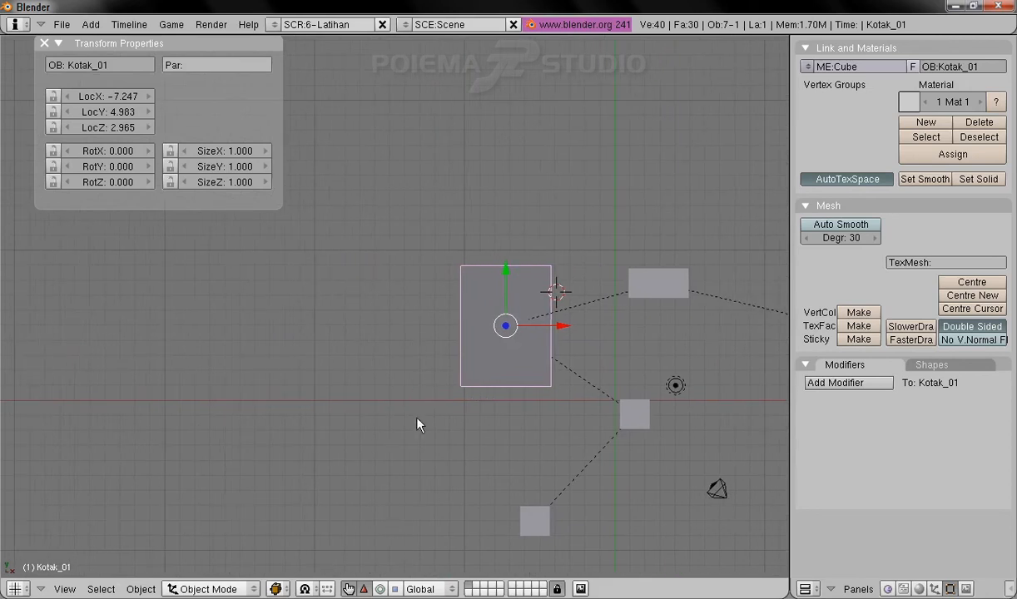
- Place the 3D cursor at X 0, Y 0, Z 0 through the view properties and move that panel off the objects
left_click(64, 589)
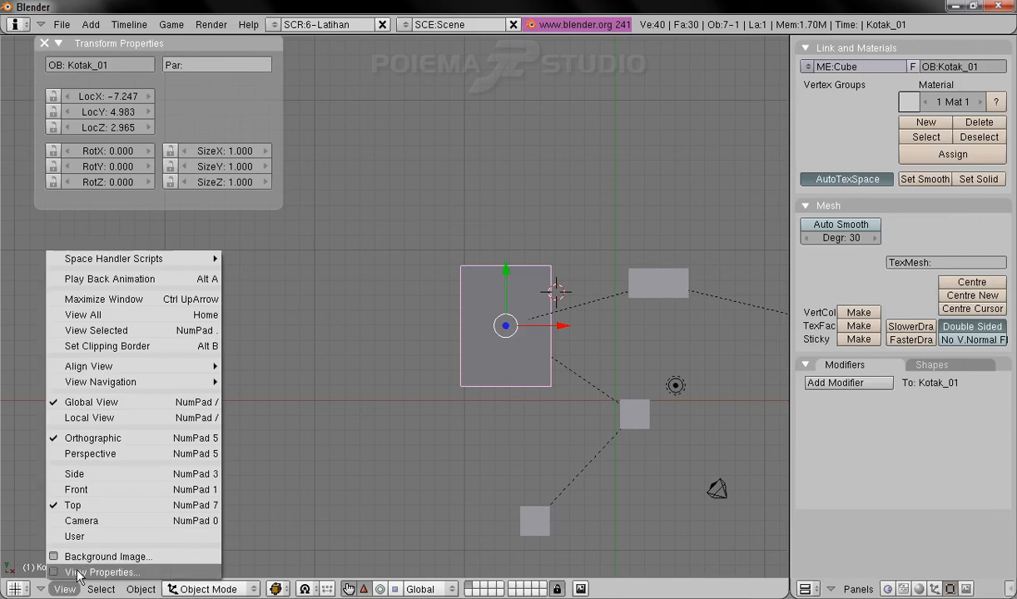
left_click(68, 573)
left_click(456, 495)
type("0")
key("Tab")
type("0")
key("Tab")
type("0")
key("Return")
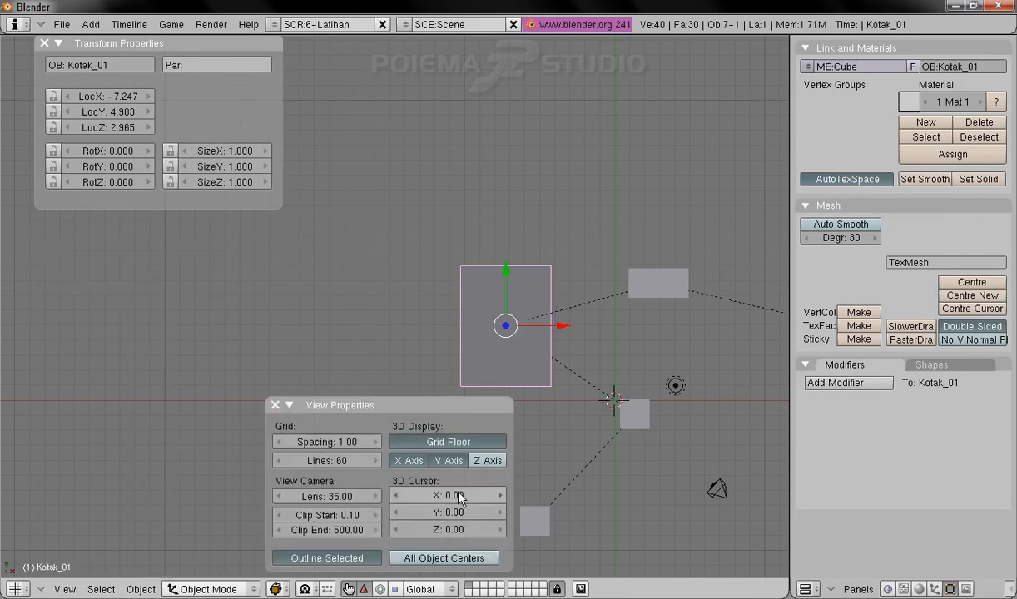
left_click_drag(426, 405, 206, 297)
middle_click_drag(560, 377, 491, 398, "shift")
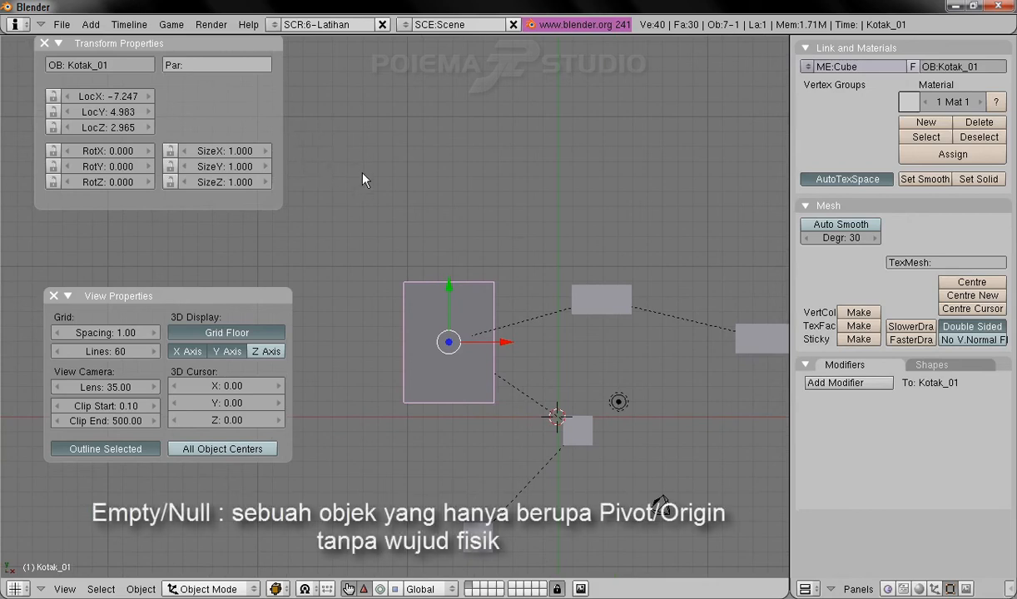
- Add an Empty at the 3D cursor and move it to about X 9.93, Y 13.15, away from the cubes
left_click(98, 26)
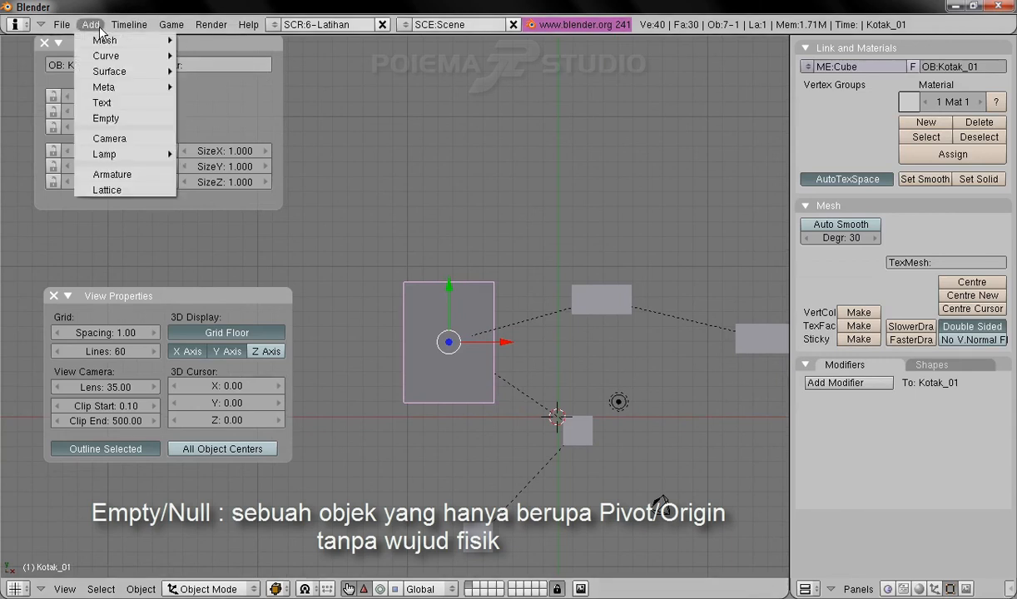
left_click(144, 121)
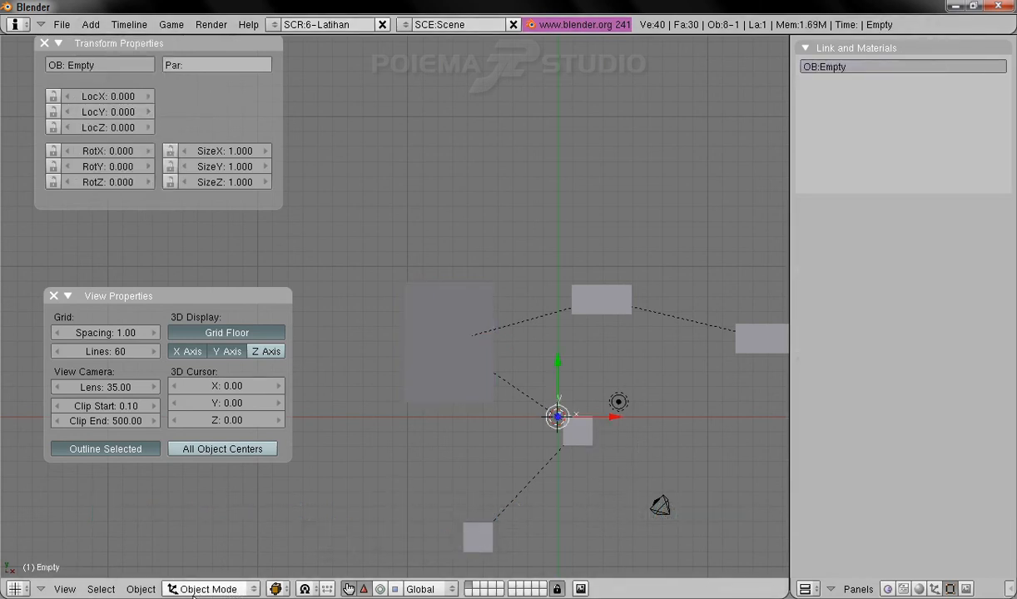
left_click_drag(617, 418, 738, 416)
middle_click_drag(697, 434, 604, 448, "shift")
left_click_drag(573, 377, 583, 190)
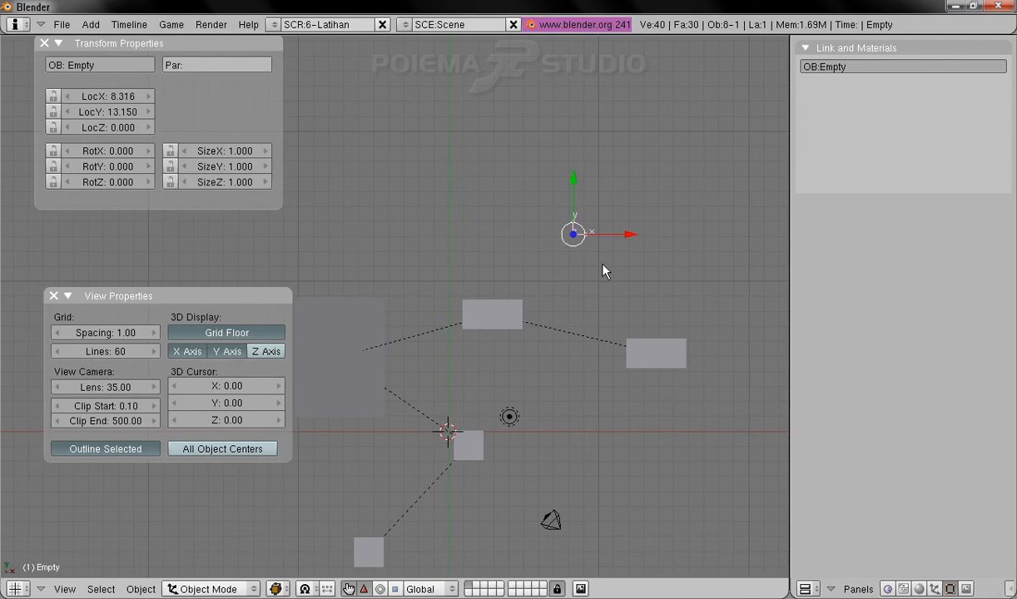
left_click_drag(612, 239, 637, 243)
middle_click_drag(647, 262, 584, 323, "shift")
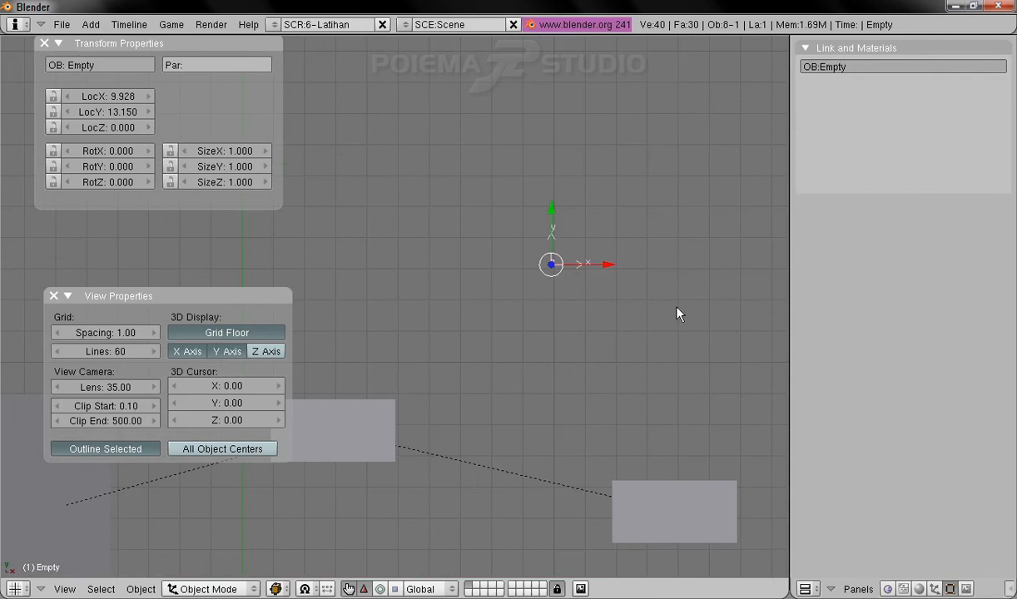
- Turn off the 3D transform manipulator and inspect the bare axes of the Empty from several angles
middle_click_drag(664, 368, 587, 386, "shift")
scroll(581, 393, "up", 2)
scroll(549, 341, "down", 2)
scroll(567, 389, "up", 1)
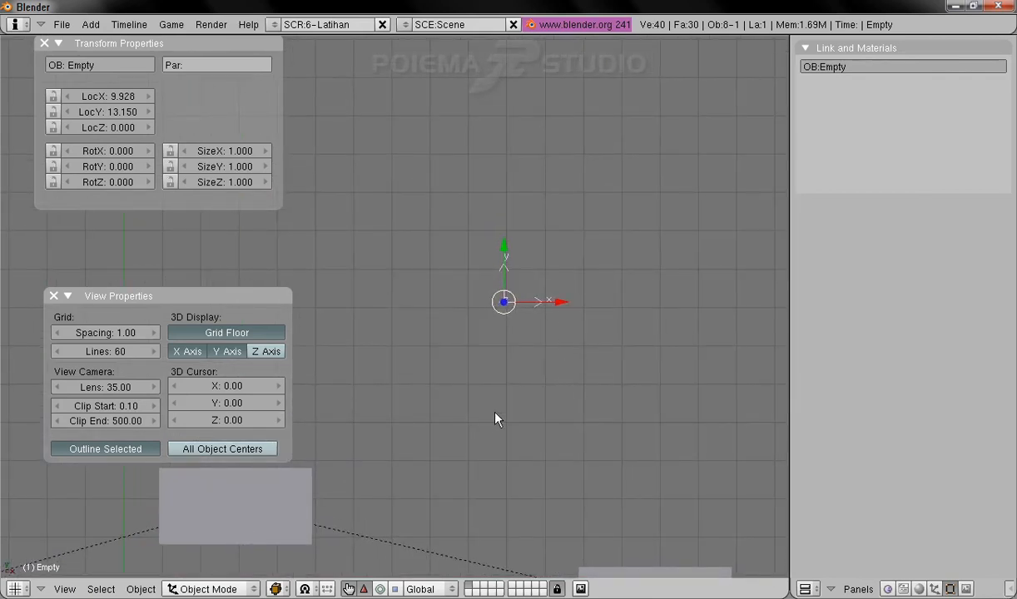
left_click(348, 590)
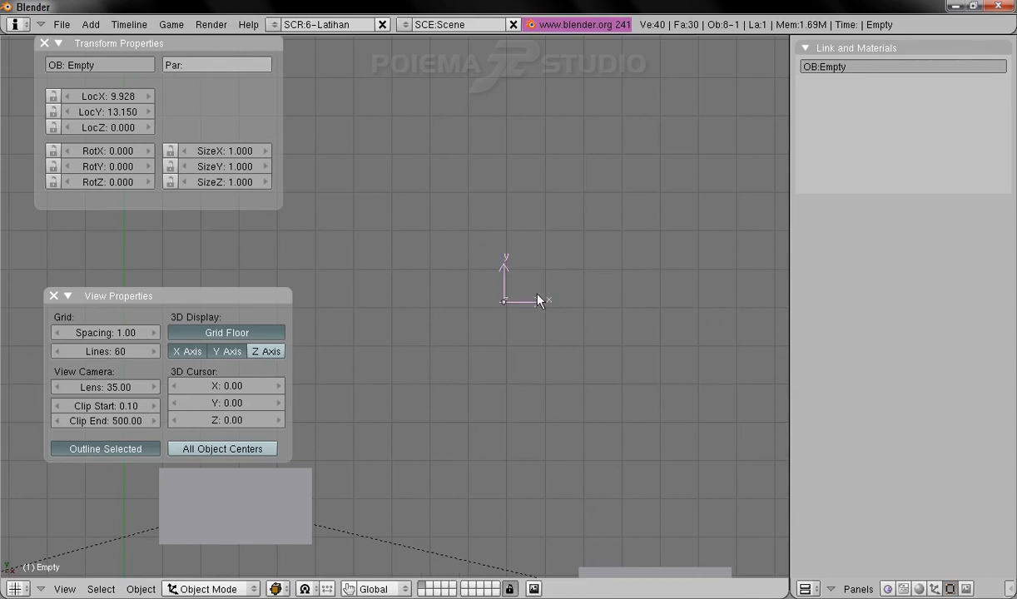
middle_click_drag(627, 400, 451, 367)
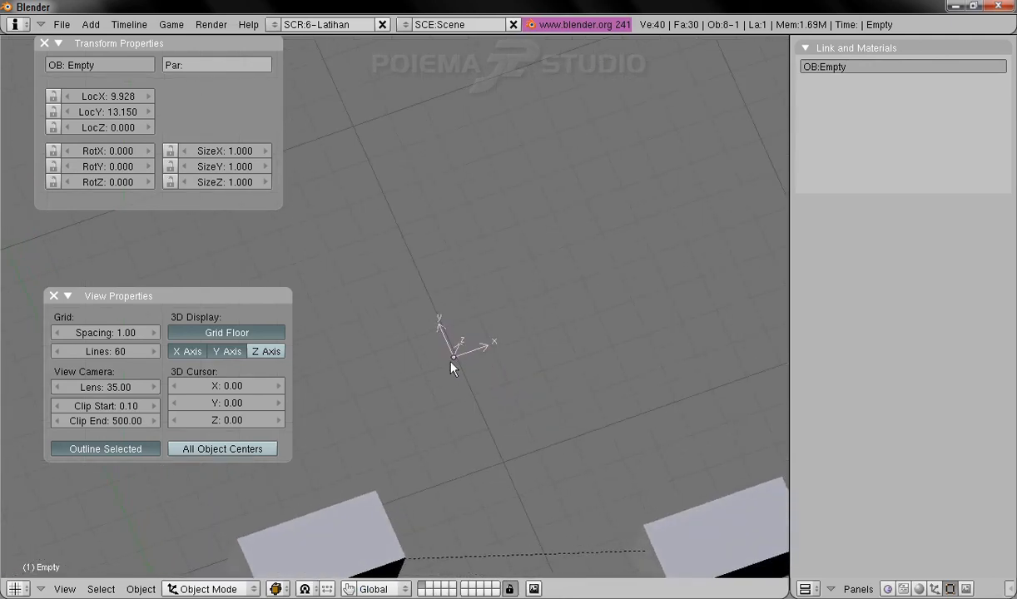
middle_click_drag(472, 432, 521, 314)
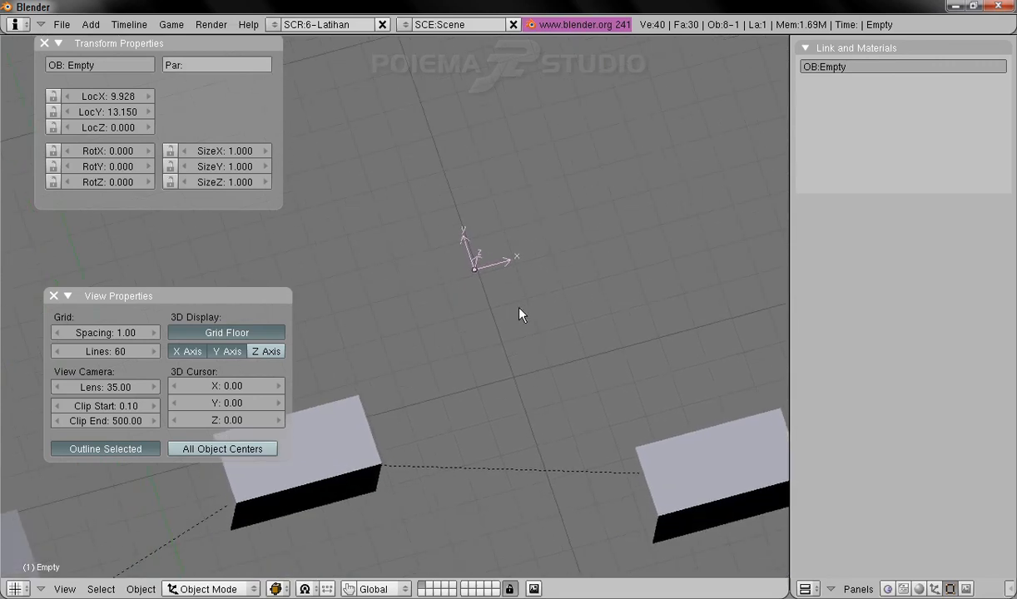
middle_click_drag(641, 298, 548, 381)
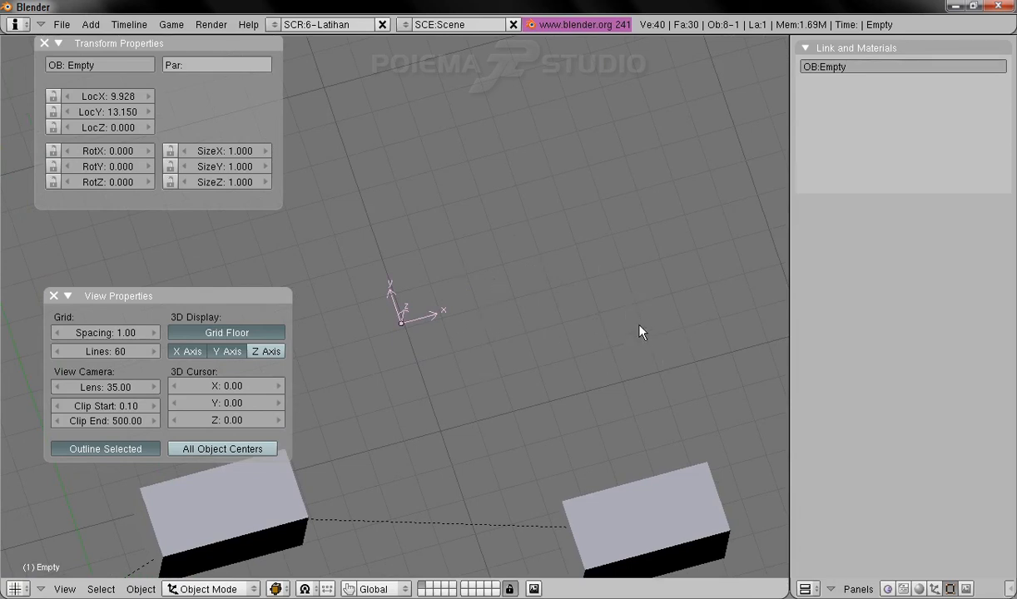
- Start a new file and confirm erasing the current scene
left_click(62, 24)
left_click(64, 42)
left_click(65, 46)
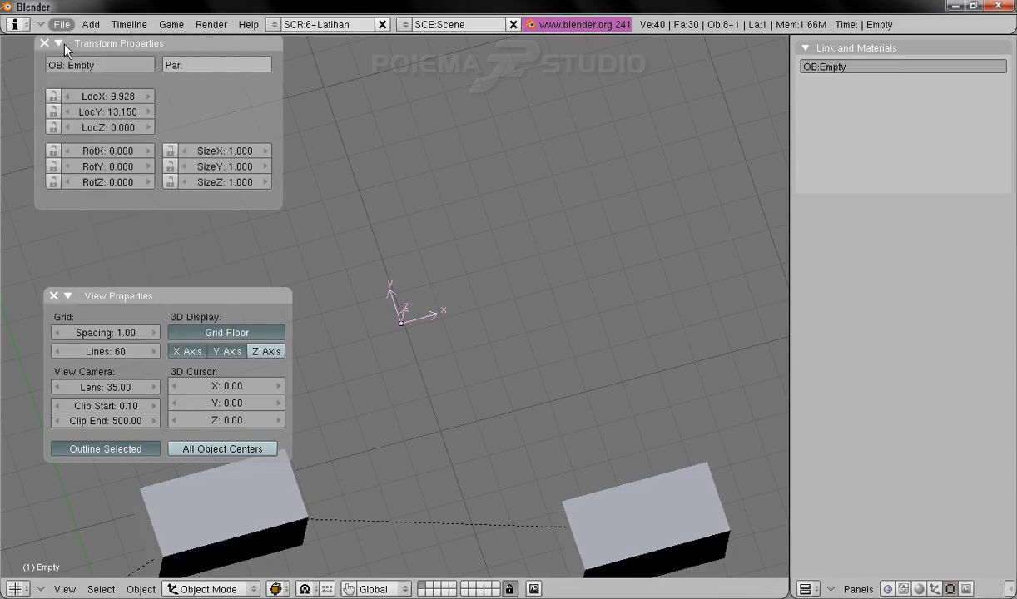
- Switch the new scene to the 6-Latihan screen layout
left_click(275, 24)
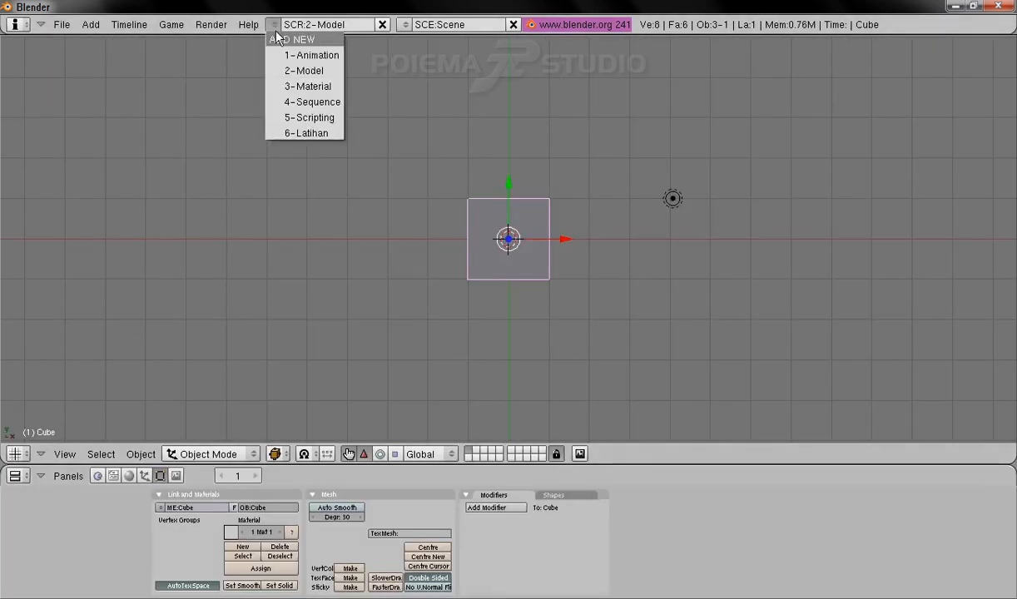
left_click(316, 134)
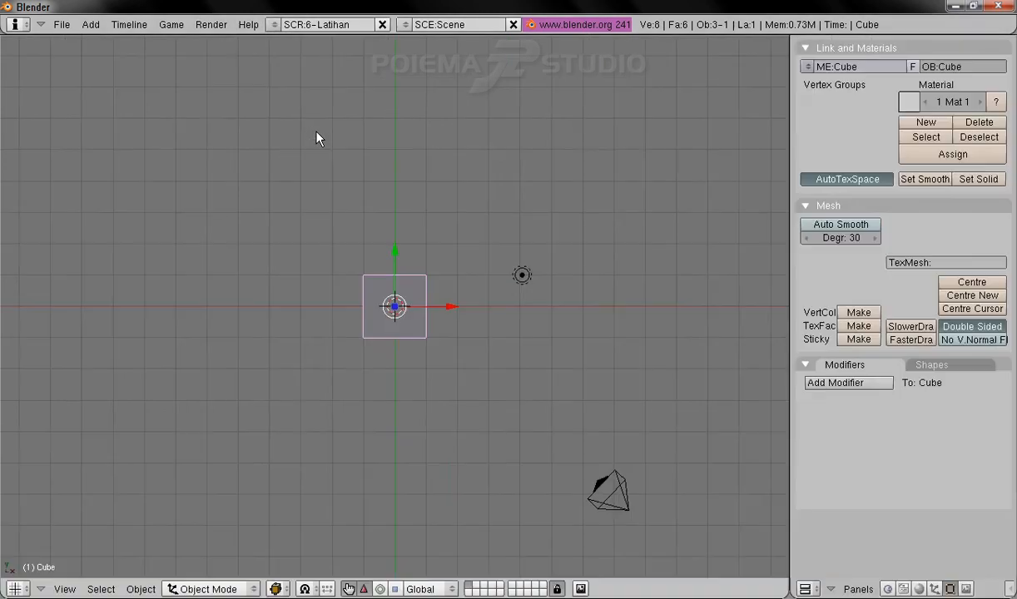
middle_click_drag(471, 284, 492, 290, "shift")
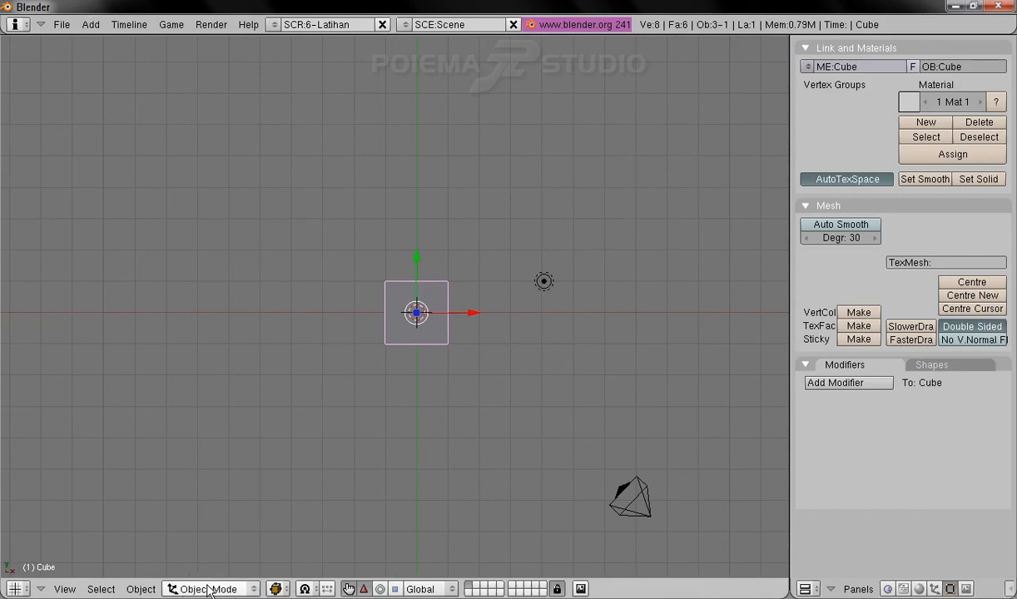
- Add an Empty at the cube's centre and view the scene from the front
left_click(89, 25)
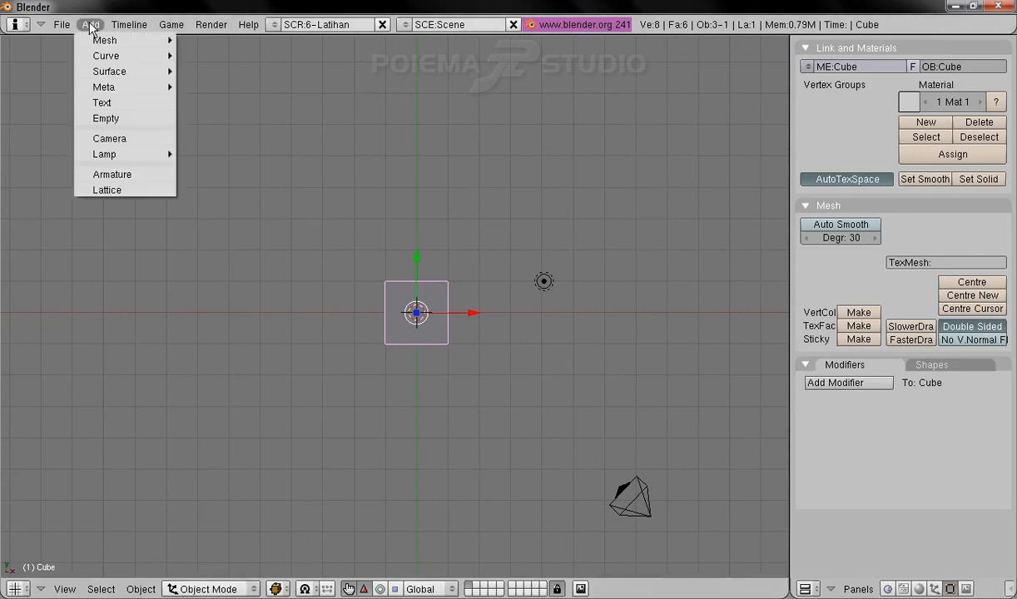
left_click(129, 122)
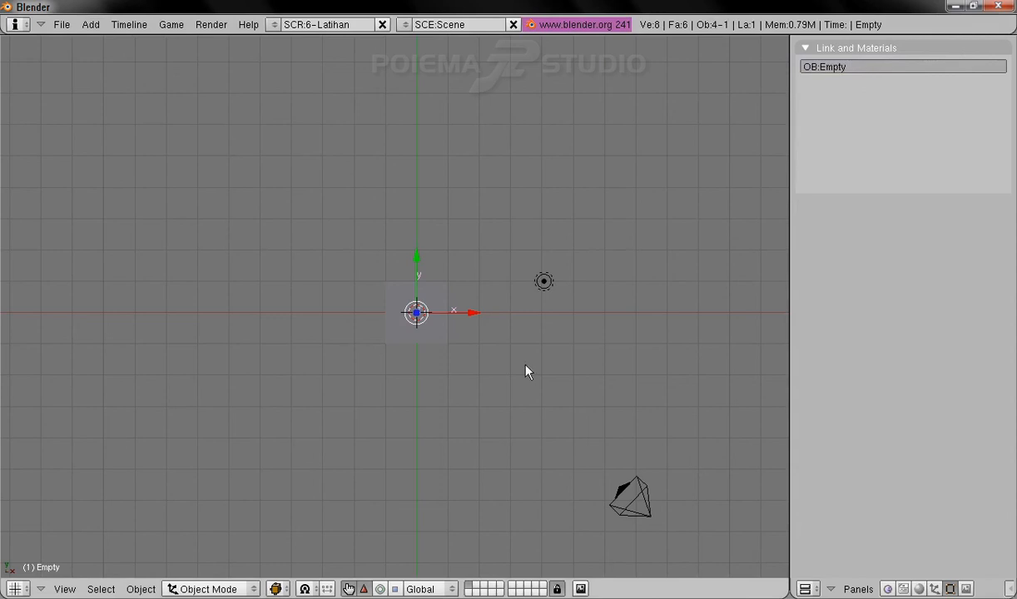
left_click(65, 590)
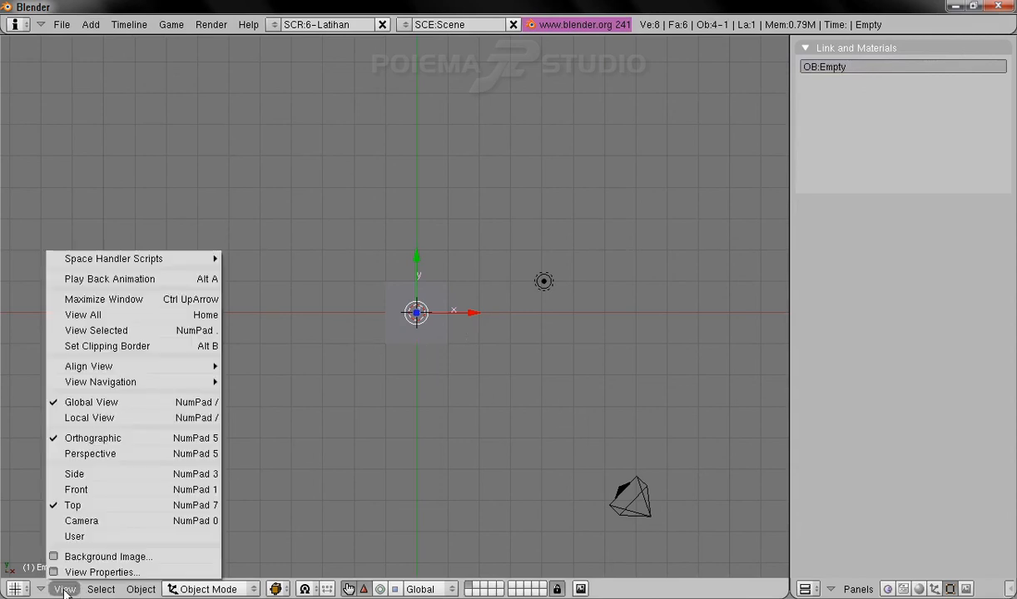
left_click(87, 491)
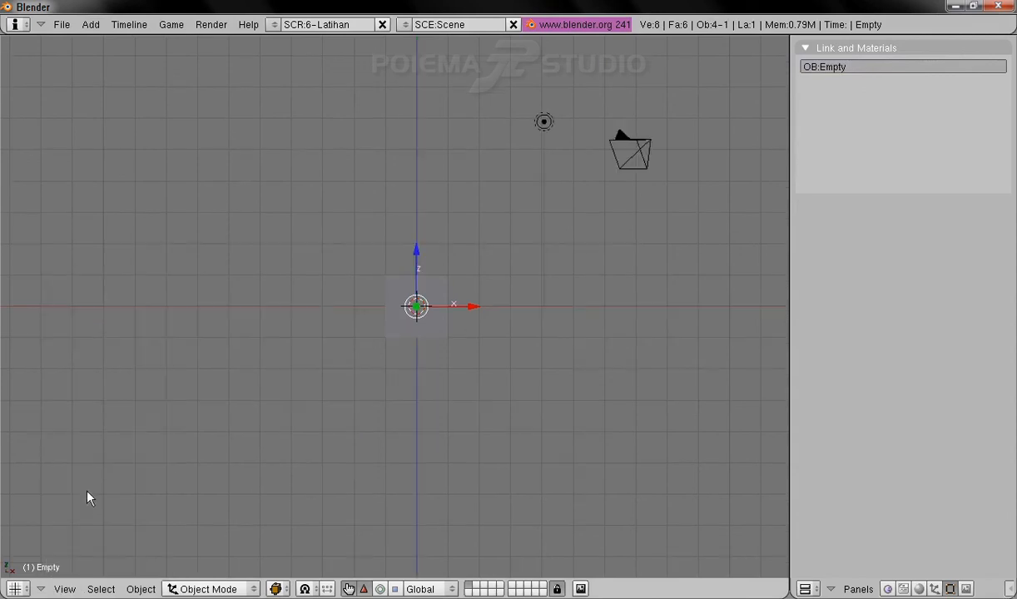
- Show the cube's transform properties and enlarge them until the values are easy to read
right_click(388, 334)
middle_click_drag(450, 339, 472, 480, "shift")
left_click(141, 589)
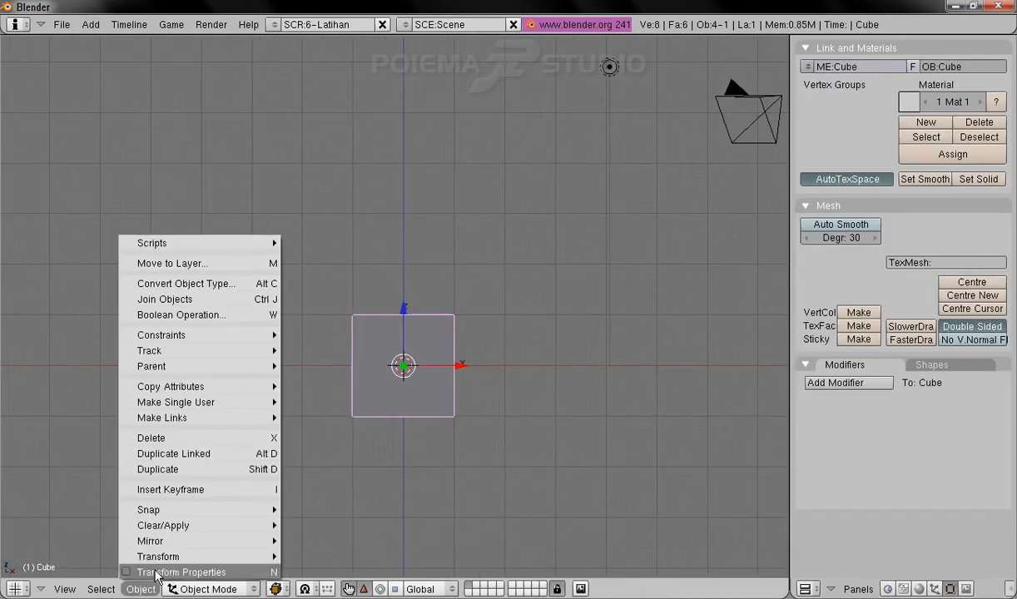
left_click(157, 573)
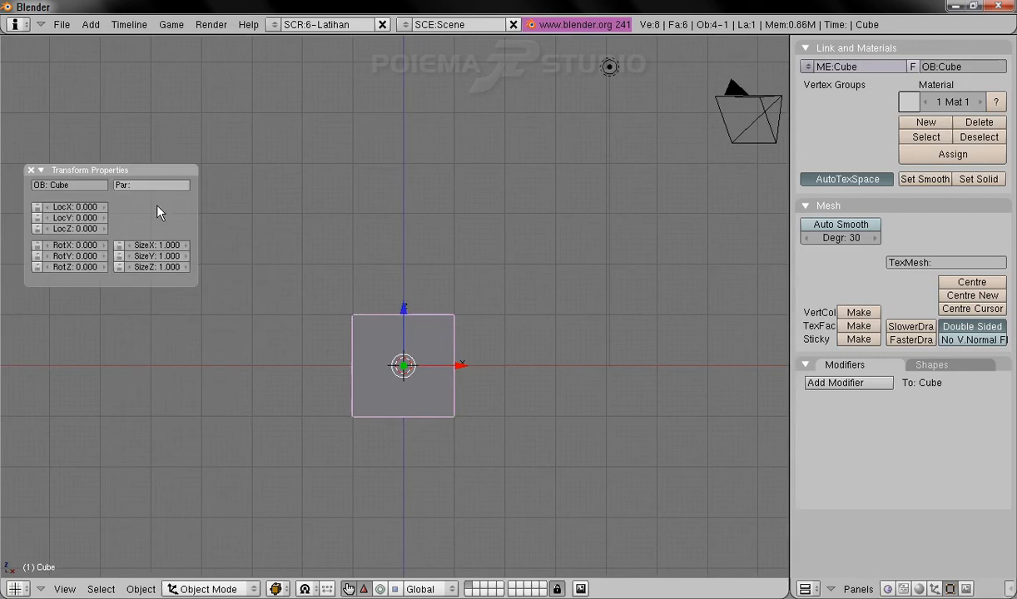
key("KP_Add")
key("KP_Add")
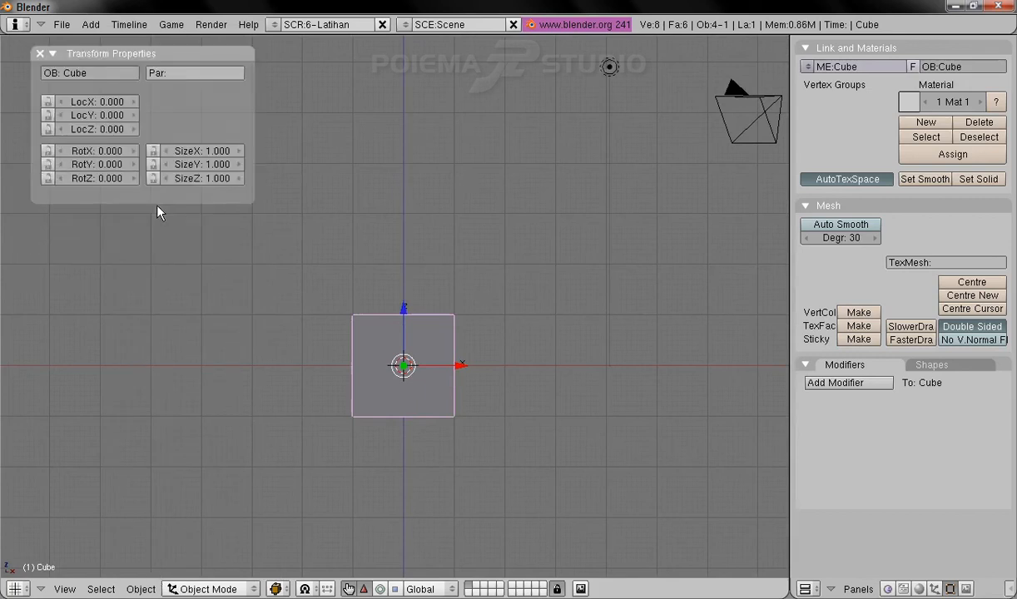
key("KP_Add")
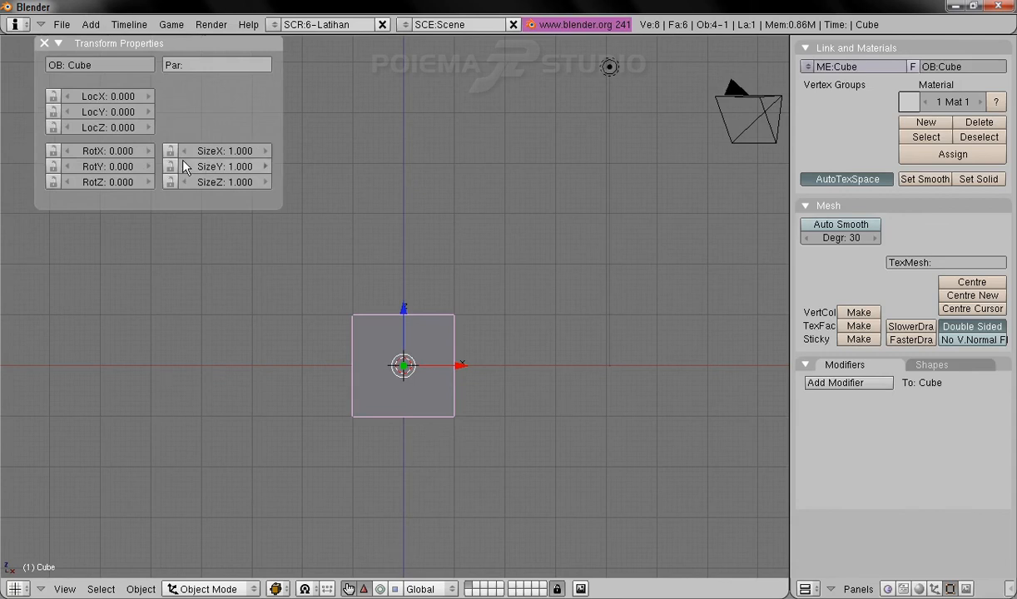
- Set the cube's Z location to -1
left_click(97, 127)
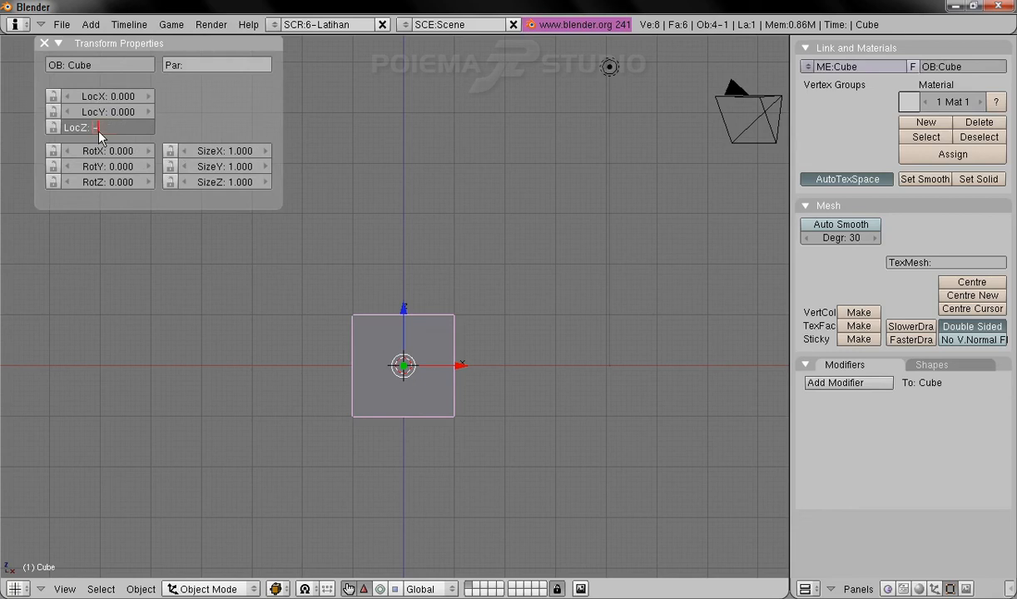
type("-1")
key("Return")
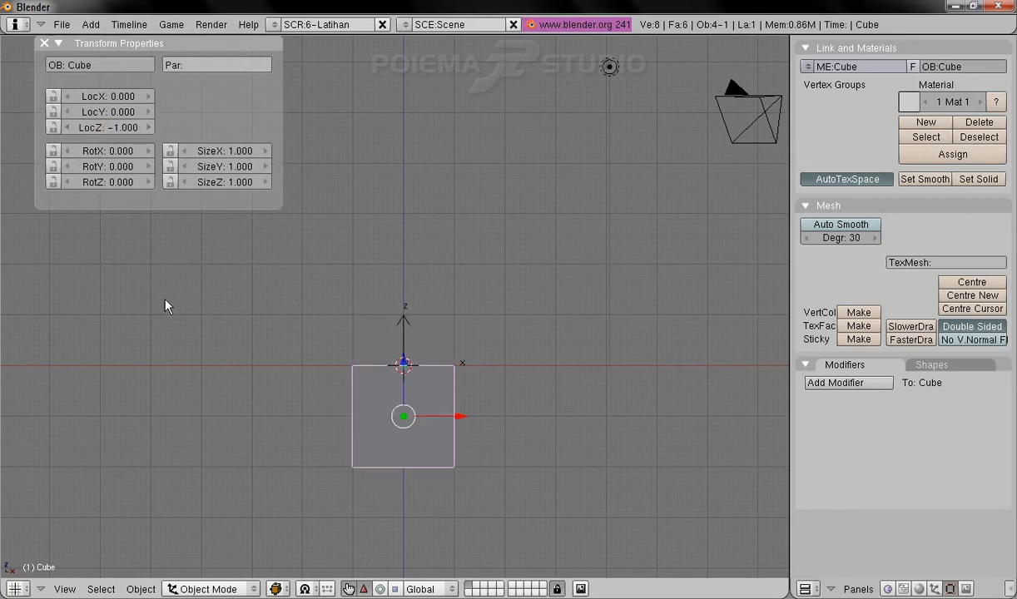
- Compare the positions and centre points of the Empty and the cube by selecting each object in turn
right_click(404, 333)
right_click(419, 445)
middle_click_drag(428, 419, 418, 428, "shift")
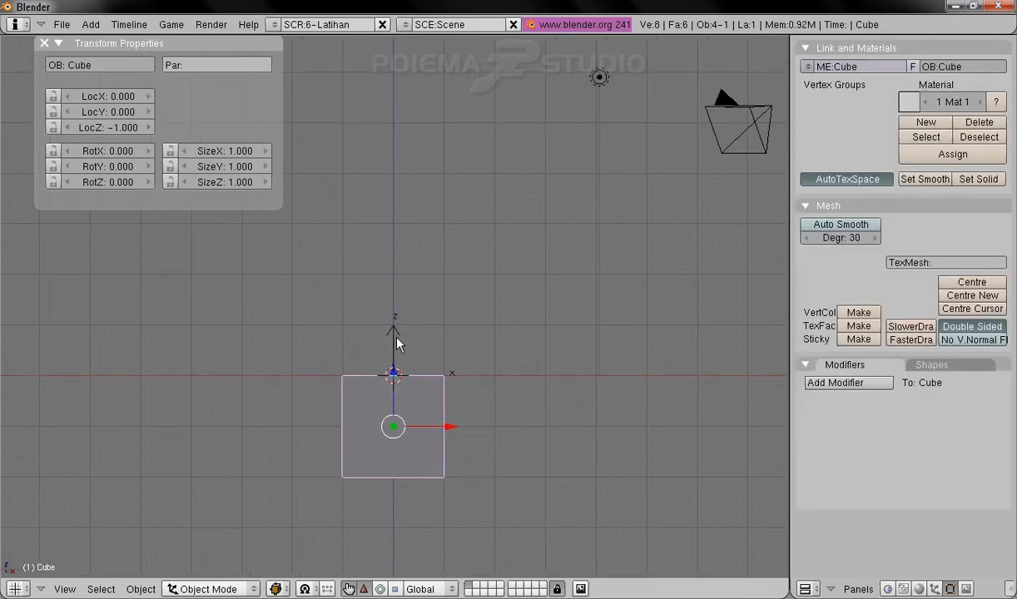
right_click(398, 338)
right_click(408, 450)
right_click(371, 333)
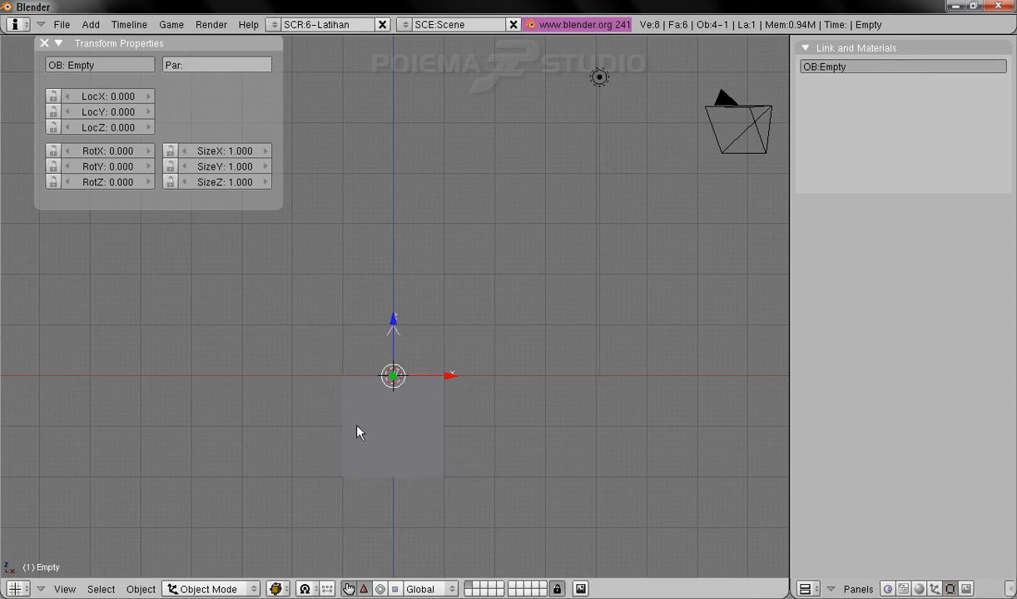
- Make the Empty the parent of the cube and check the parent shown in the cube's transform properties
right_click(434, 454)
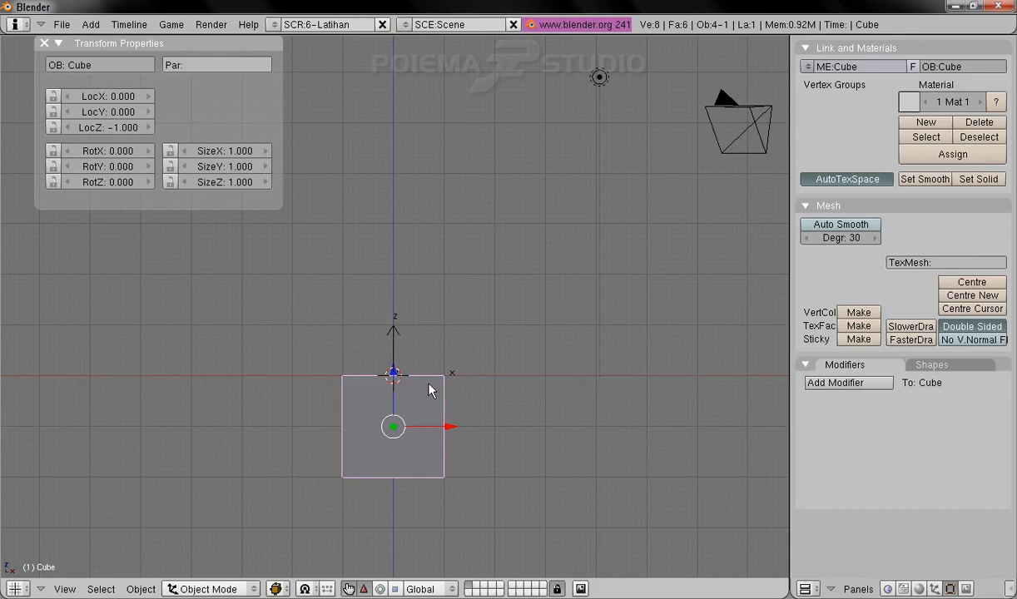
middle_click_drag(429, 391, 455, 387, "shift")
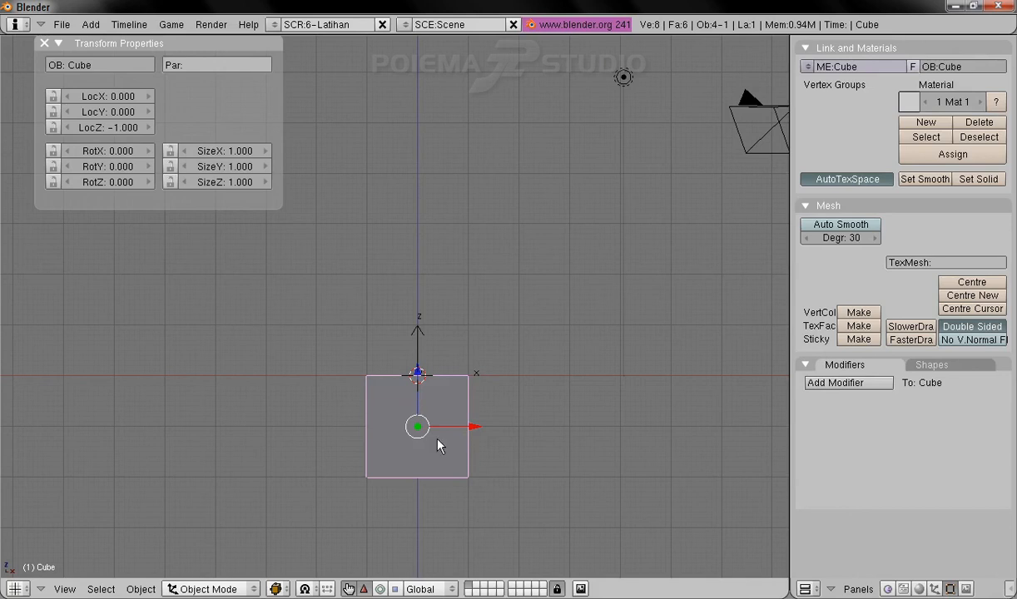
right_click(420, 341, "shift")
left_click(141, 590)
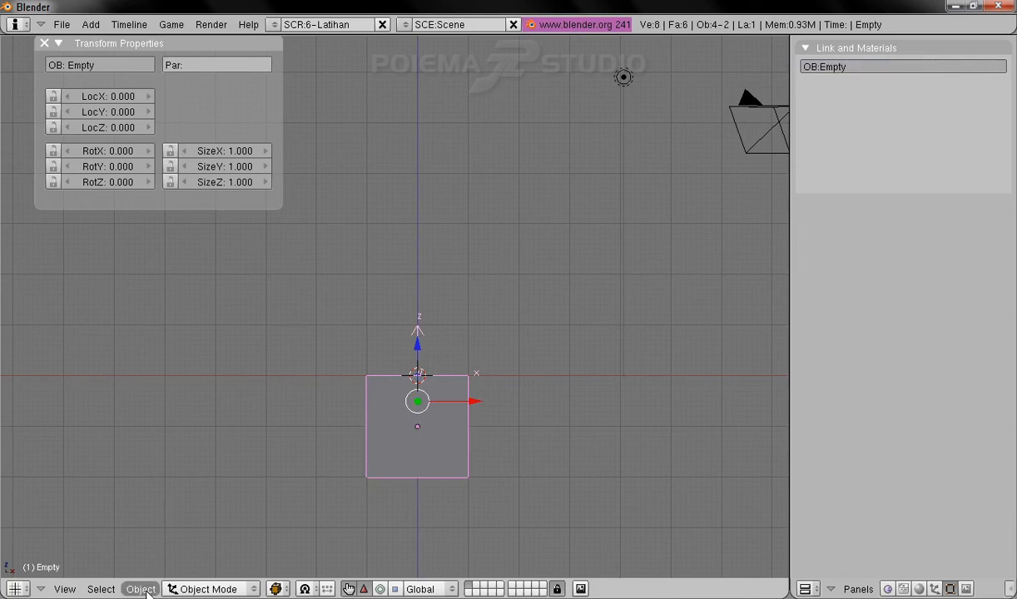
mouse_move(190, 367)
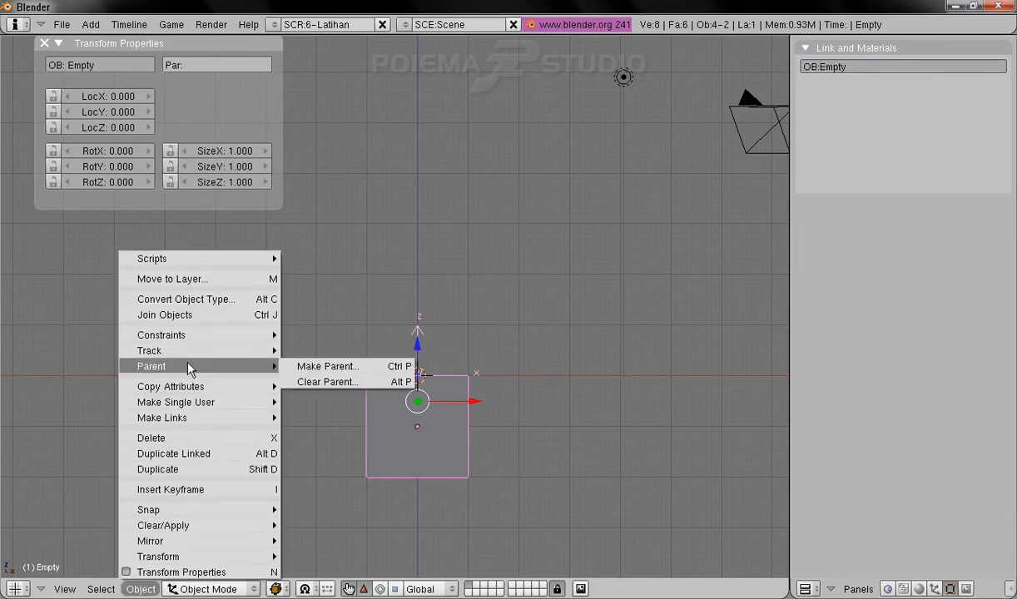
left_click(342, 366)
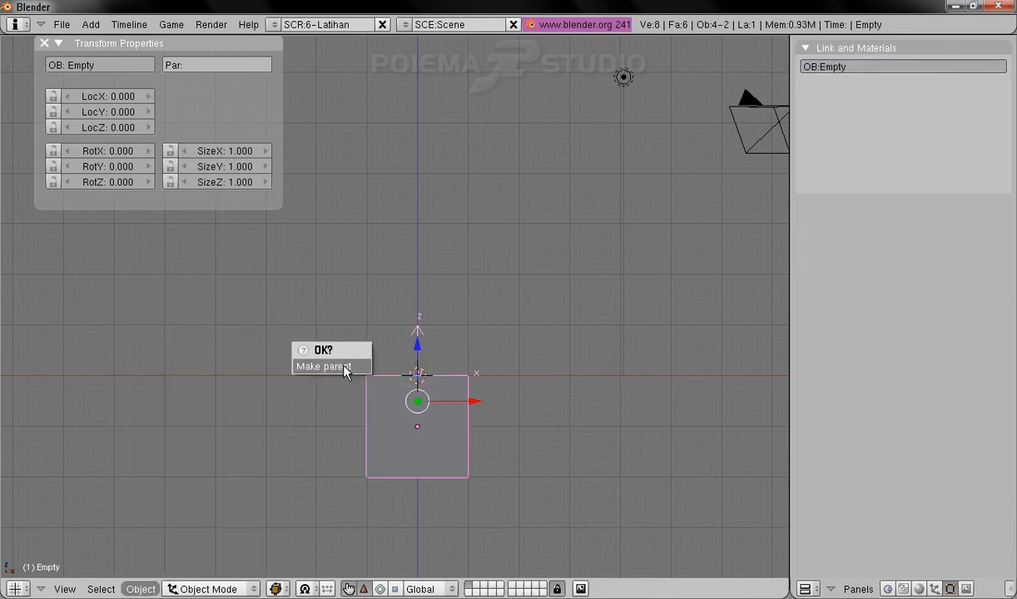
left_click(345, 367)
right_click(423, 468)
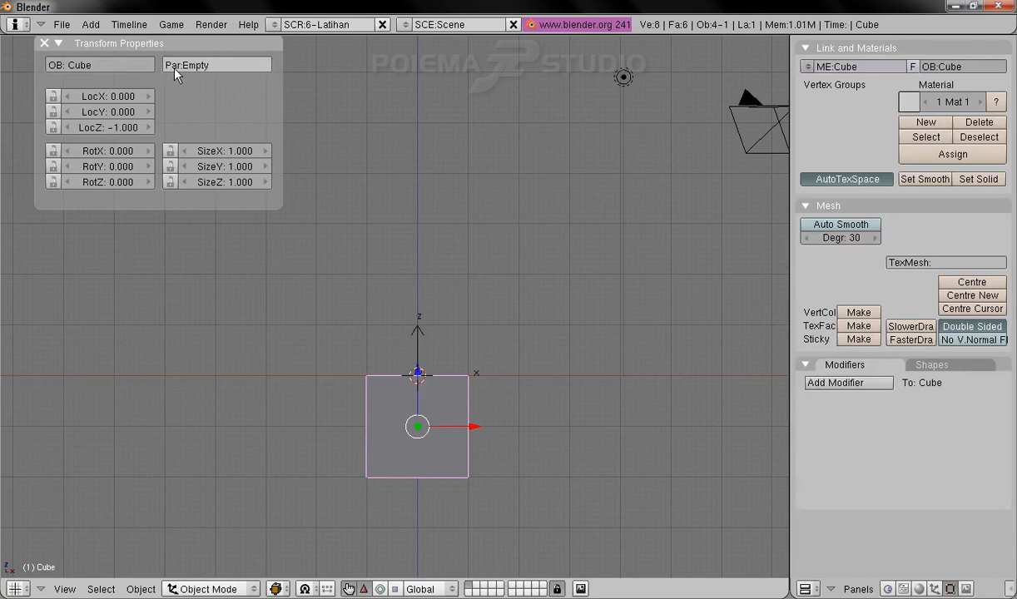
- Move the Empty to about X 0.85, Z 1.79 and rotate it to about -12.5° around Y
right_click(417, 346)
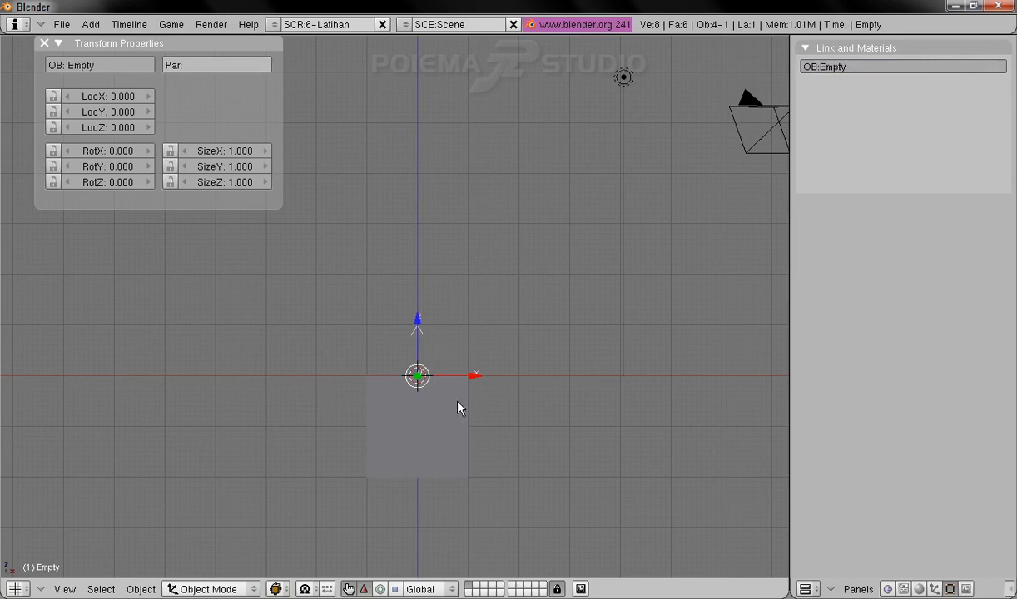
left_click_drag(416, 321, 432, 235)
left_click_drag(476, 286, 524, 363)
left_click(380, 590)
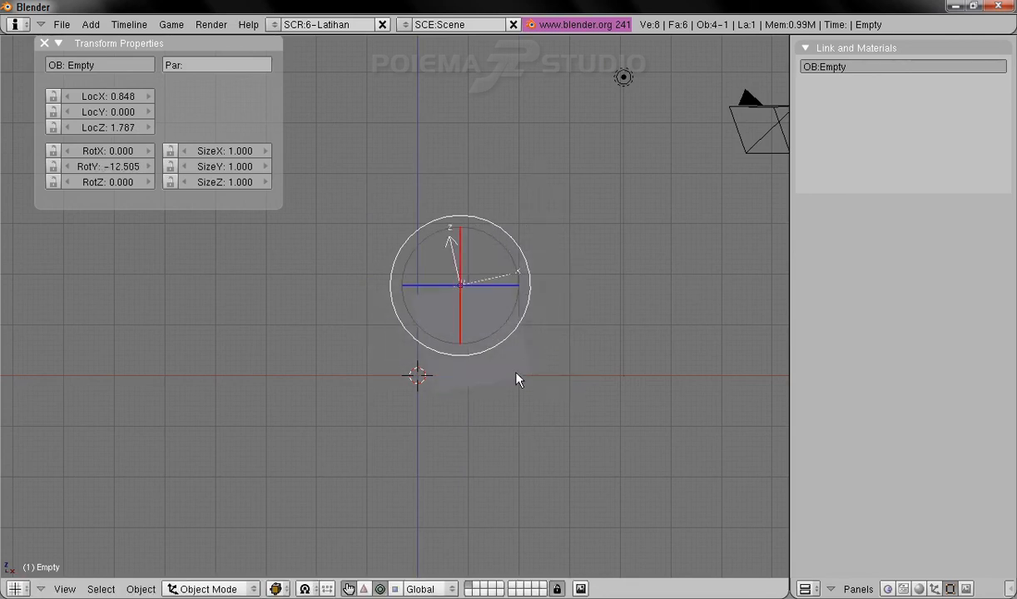
- Rotate the cube around its own centre to about -35.9° on Y and turn the Empty to about -29.6° on Y
right_click(515, 387)
left_click_drag(510, 404, 515, 348)
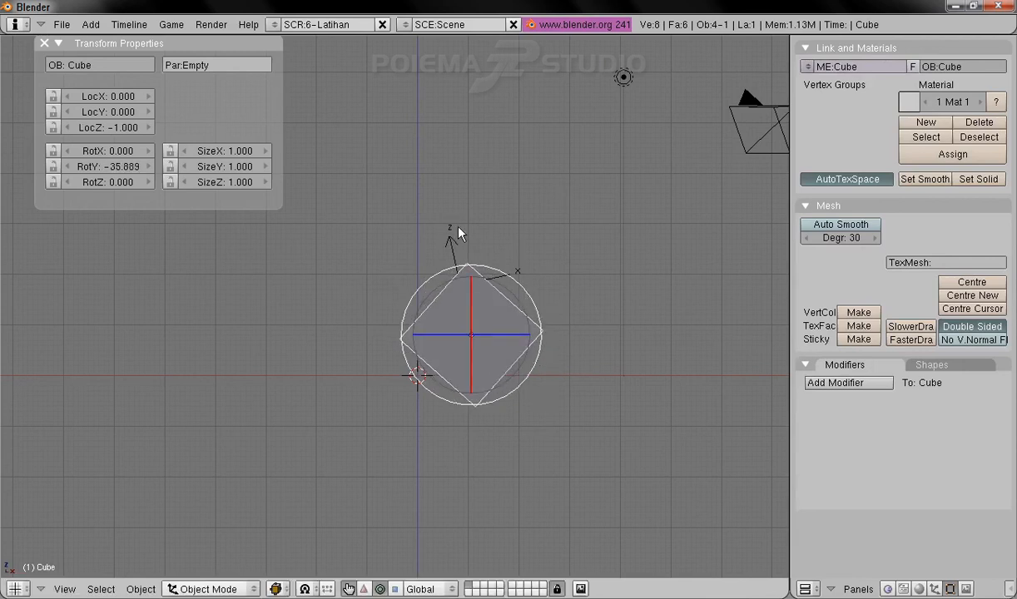
right_click(449, 225)
key("r")
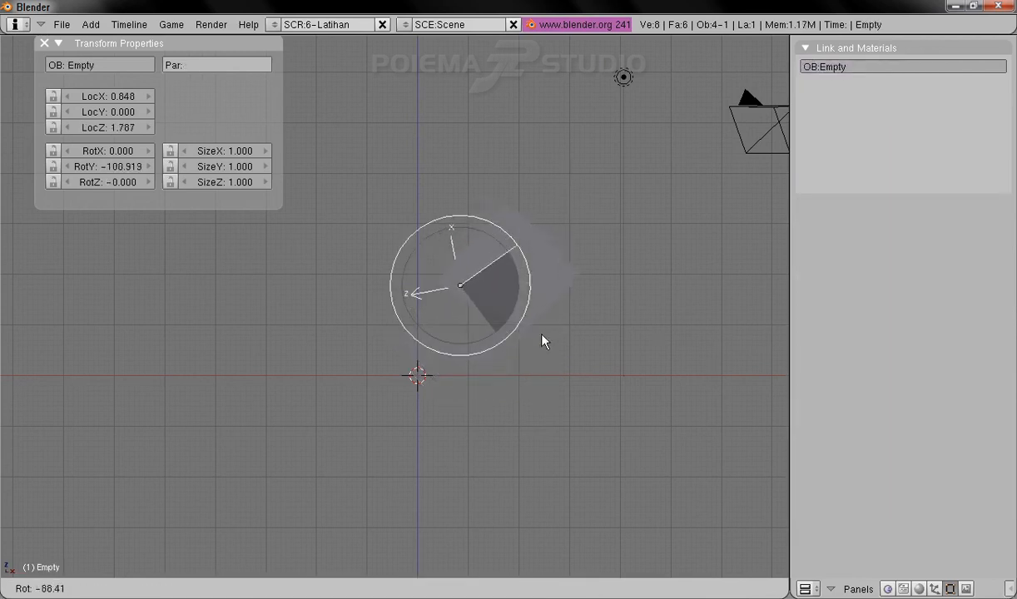
left_click(556, 360)
- Rotate the cube to about -90.3° on Y and swing the Empty to about 25.4° on Y
right_click(502, 381)
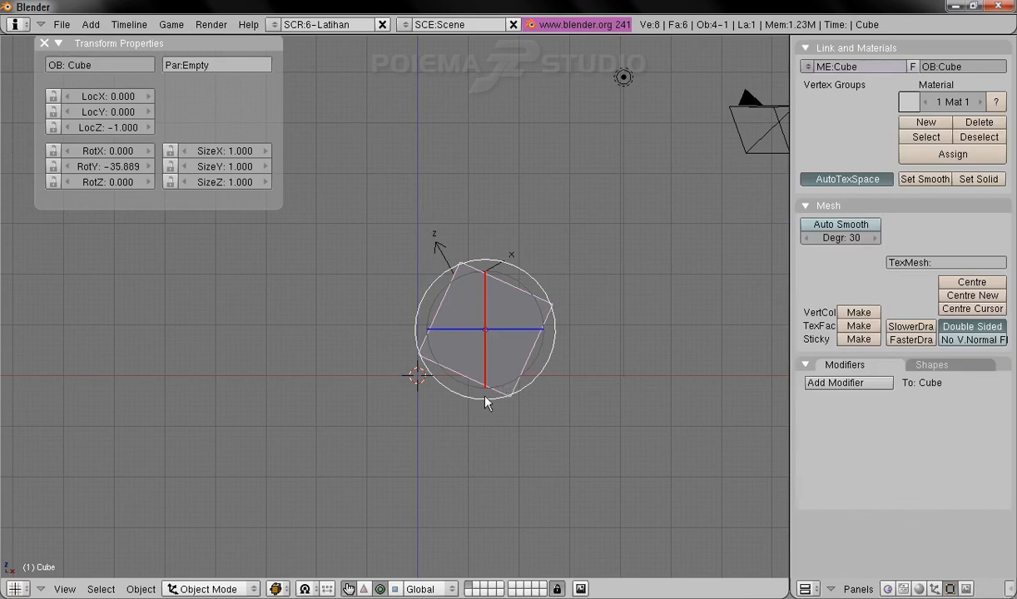
key("r")
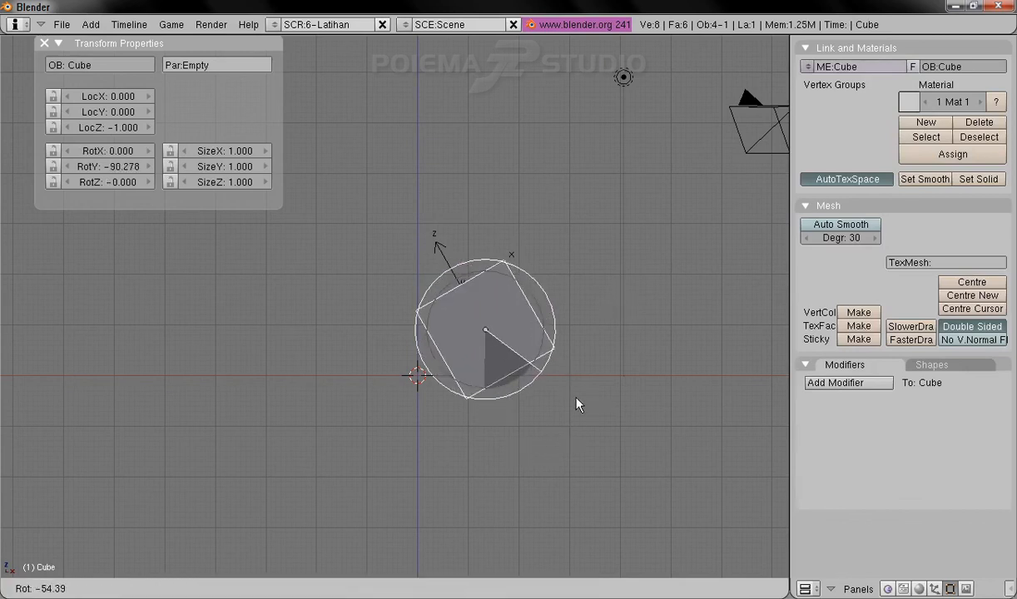
left_click(579, 406)
right_click(450, 252)
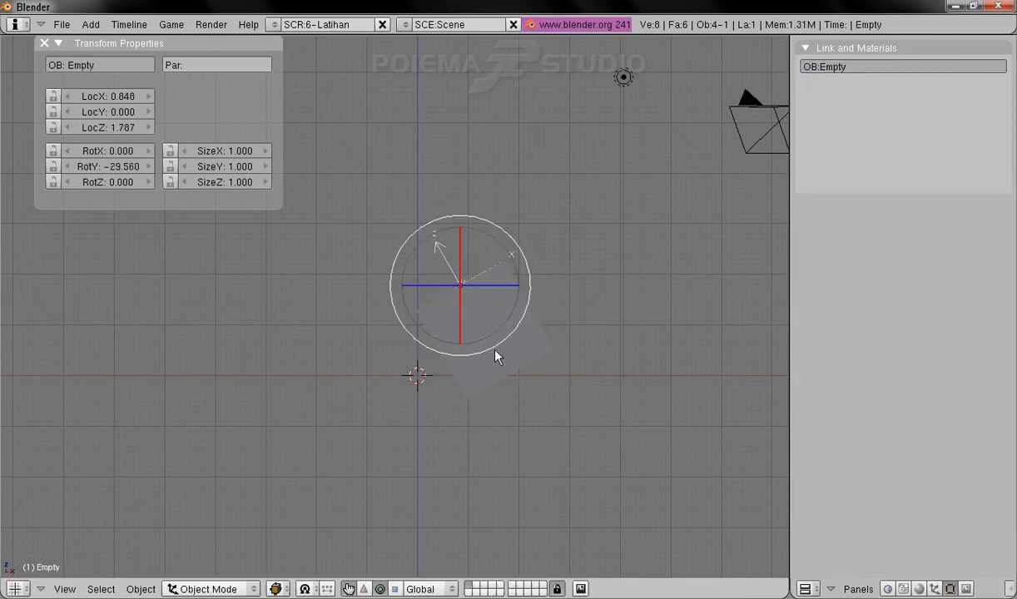
key("r")
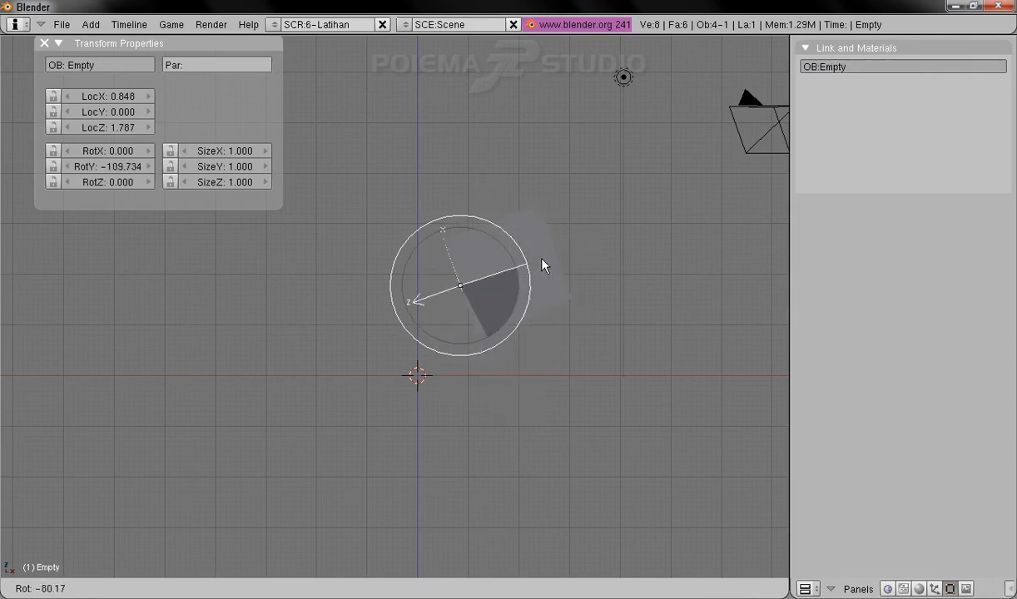
left_click(405, 401)
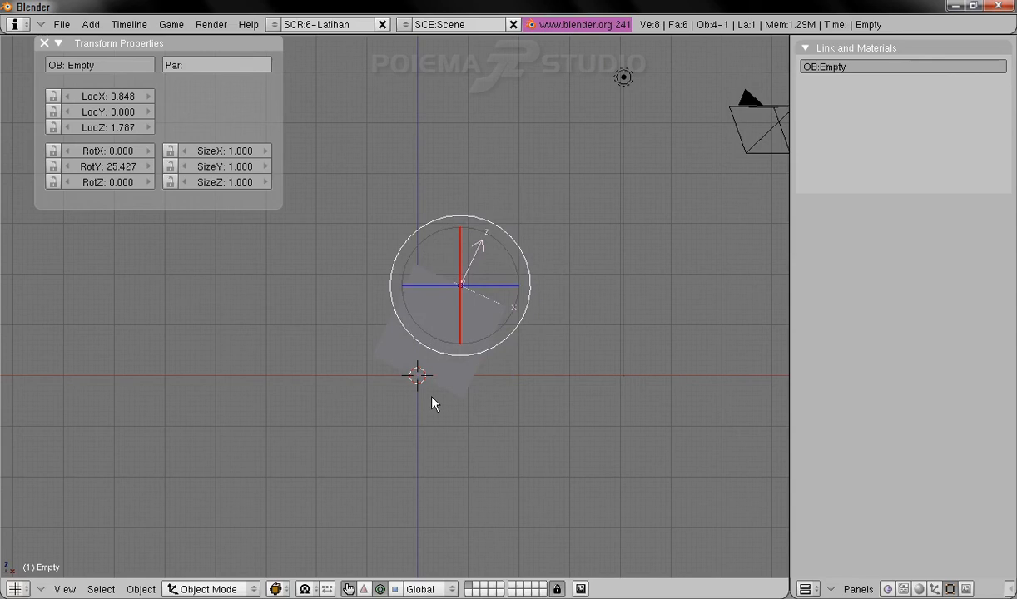
- Rotate the cube around its own centre in two passes to about -211.8° on Y
right_click(446, 365)
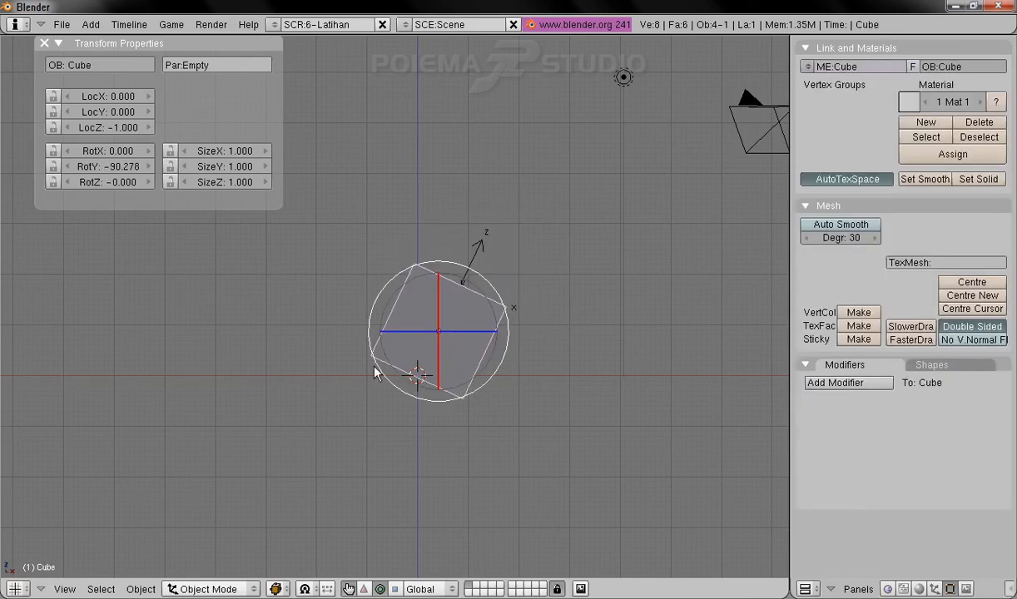
key("r")
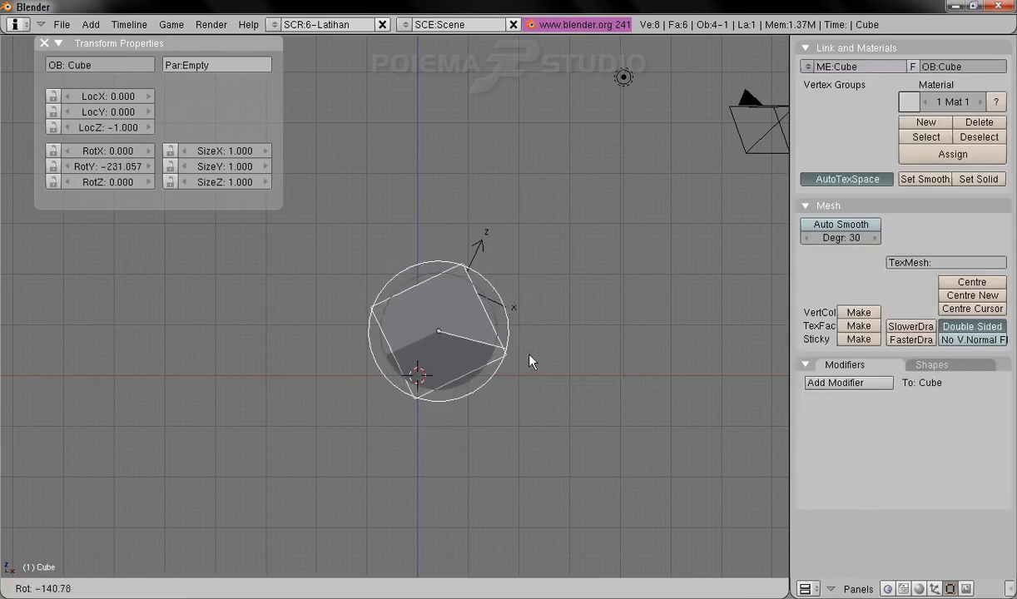
left_click(483, 407)
key("r")
left_click(422, 335)
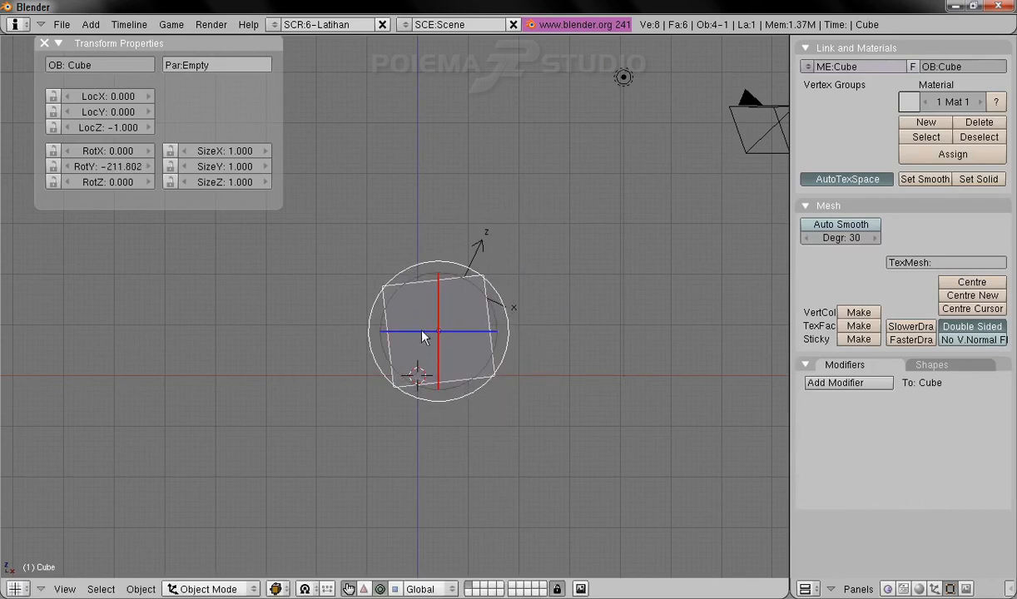
- Swing the Empty to a new Y rotation and rotate the cube around its own centre to about -199.1° on Y
right_click(479, 237)
key("r")
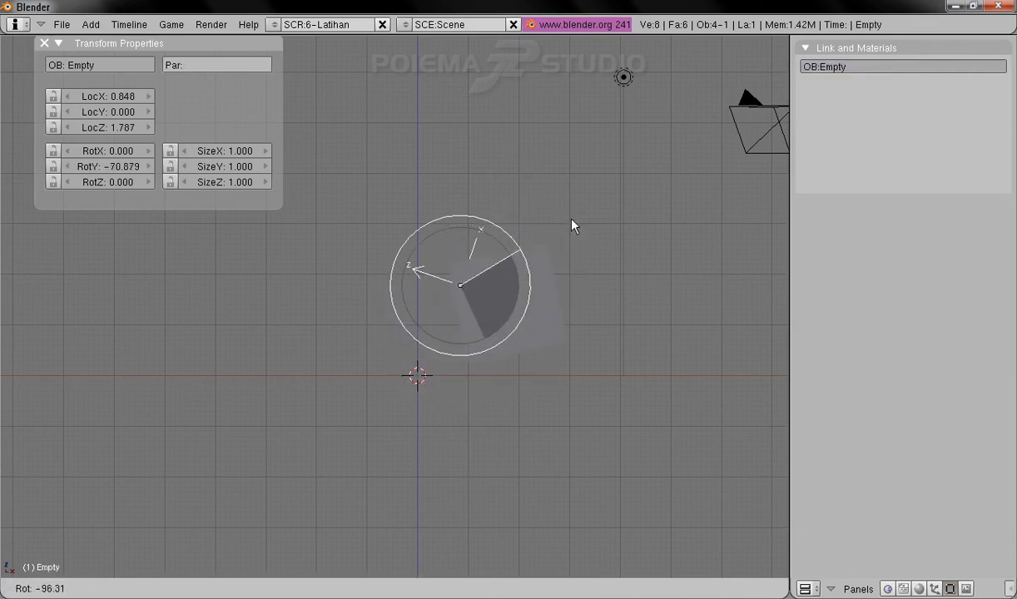
left_click(531, 342)
right_click(516, 360)
key("r")
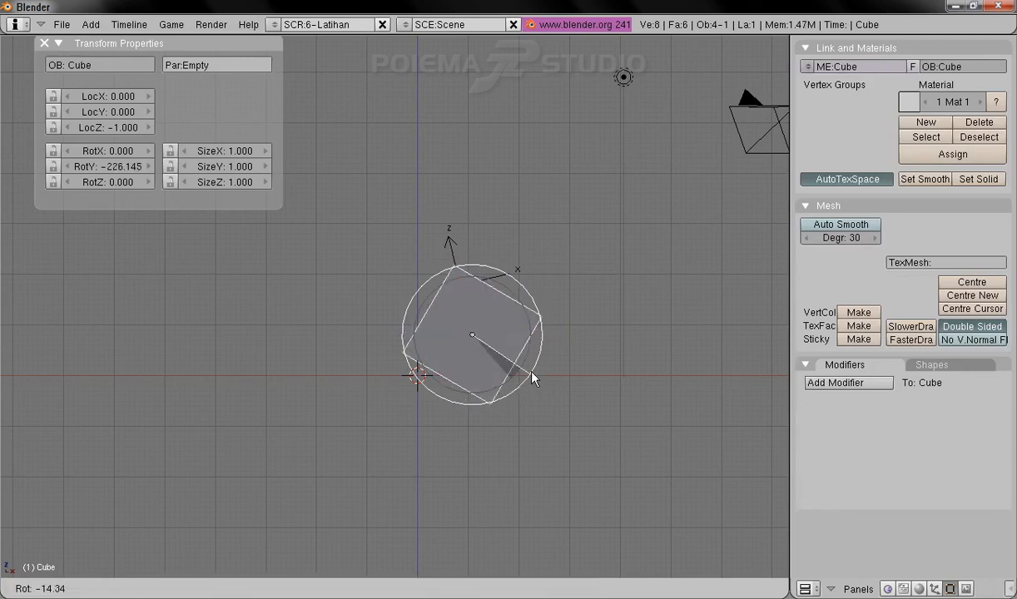
left_click(505, 400)
middle_click_drag(600, 275, 540, 323, "shift")
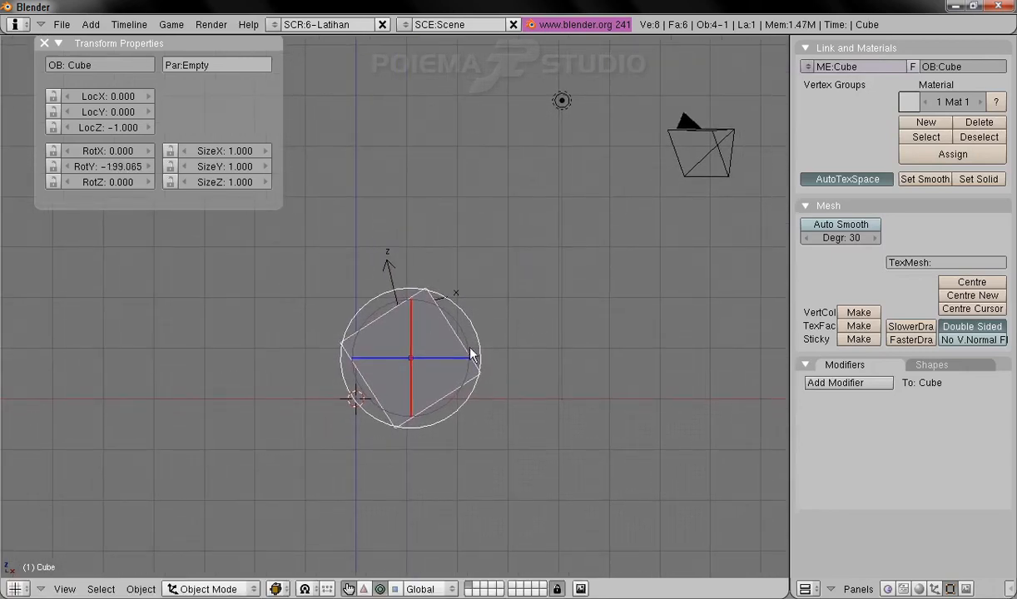
middle_click_drag(587, 350, 599, 374, "shift")
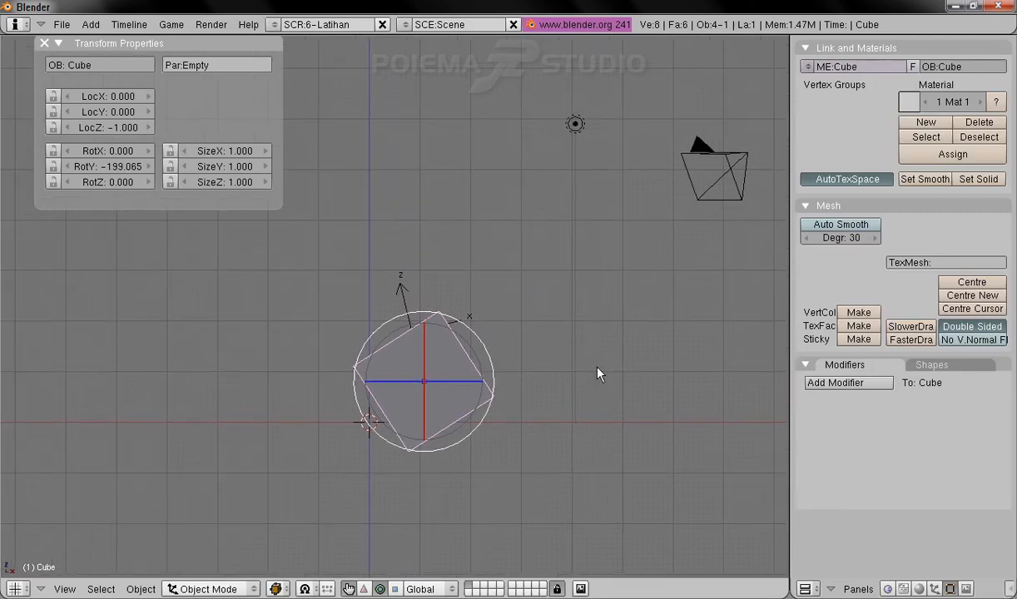
- Select the chair's legs, seat and backrest panel one by one to examine which object each is parented to
middle_click_drag(621, 410, 518, 386)
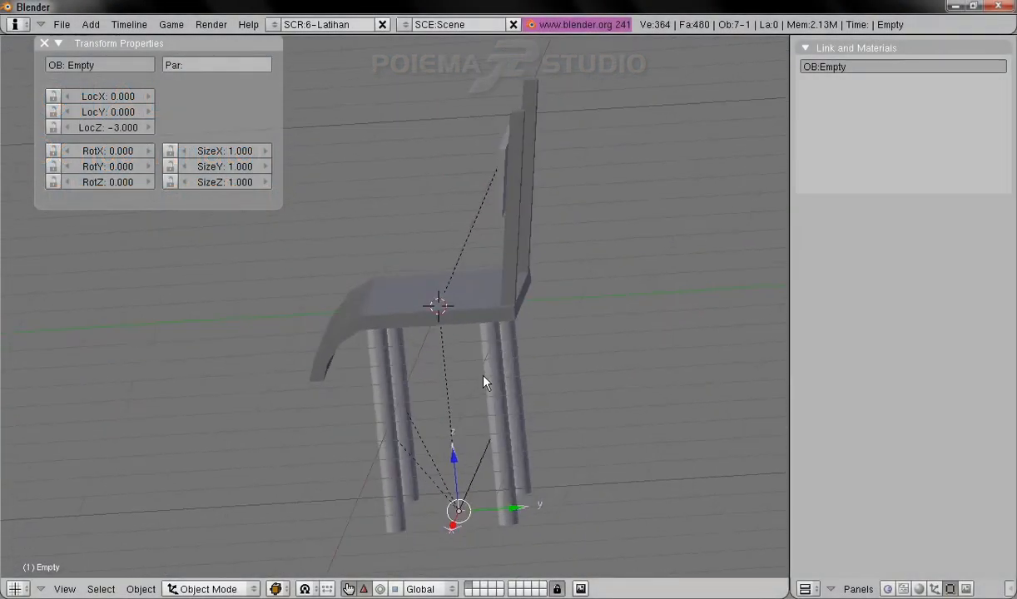
middle_click_drag(483, 377, 559, 366)
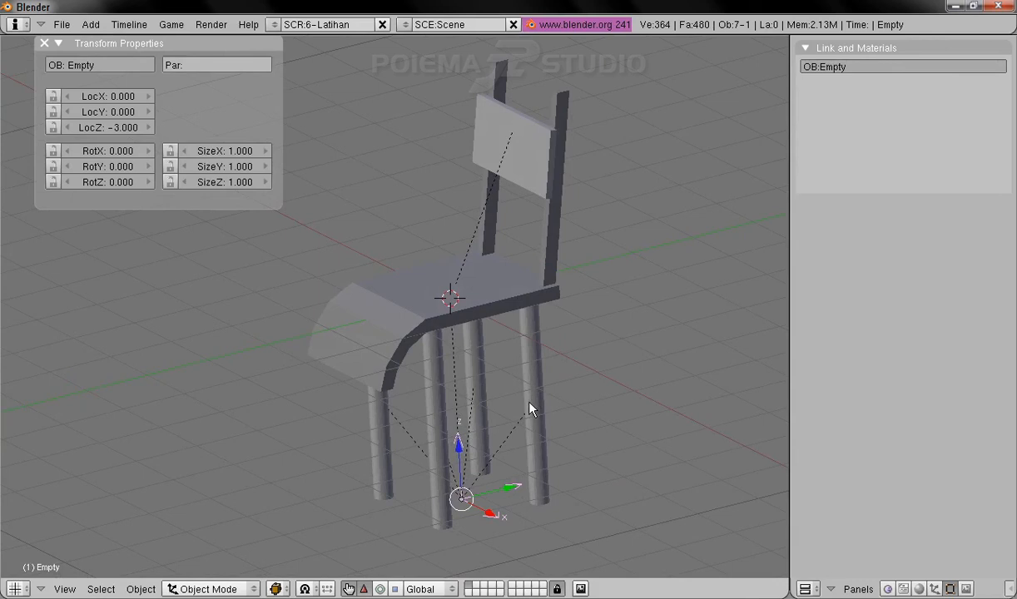
right_click(484, 376)
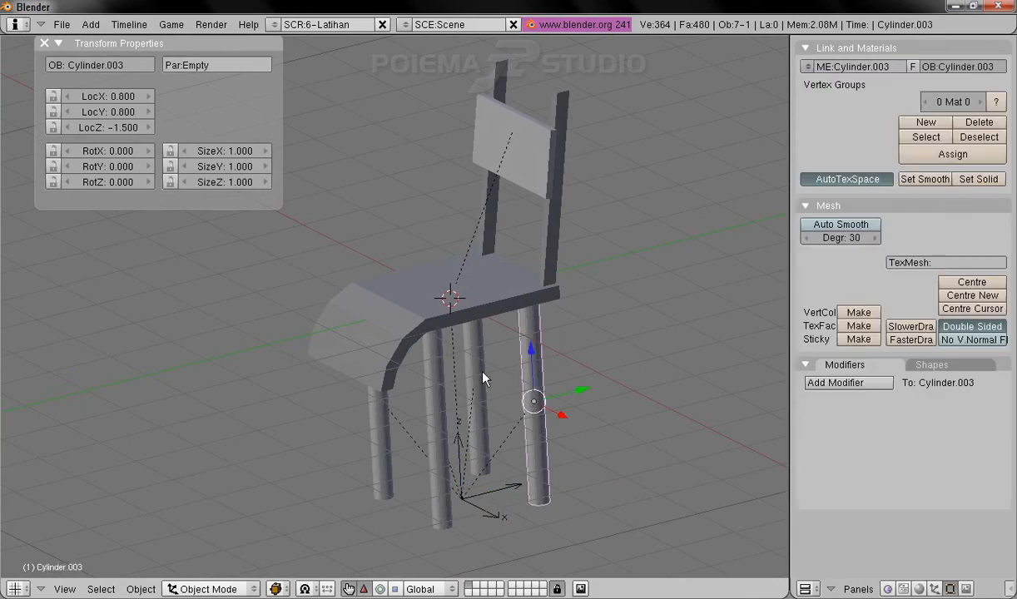
right_click(427, 412)
right_click(381, 425)
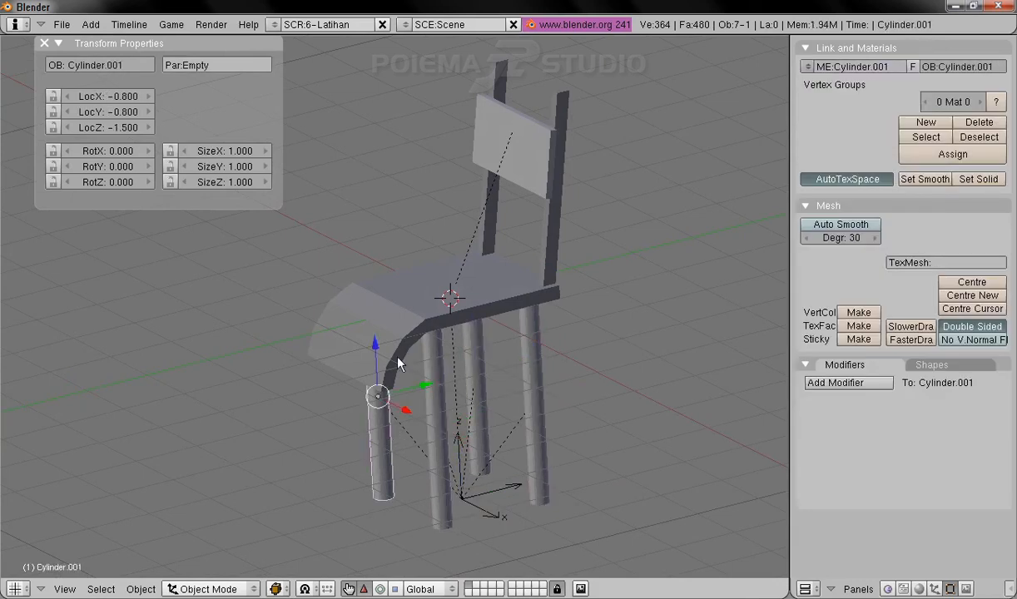
right_click(398, 313)
right_click(501, 158)
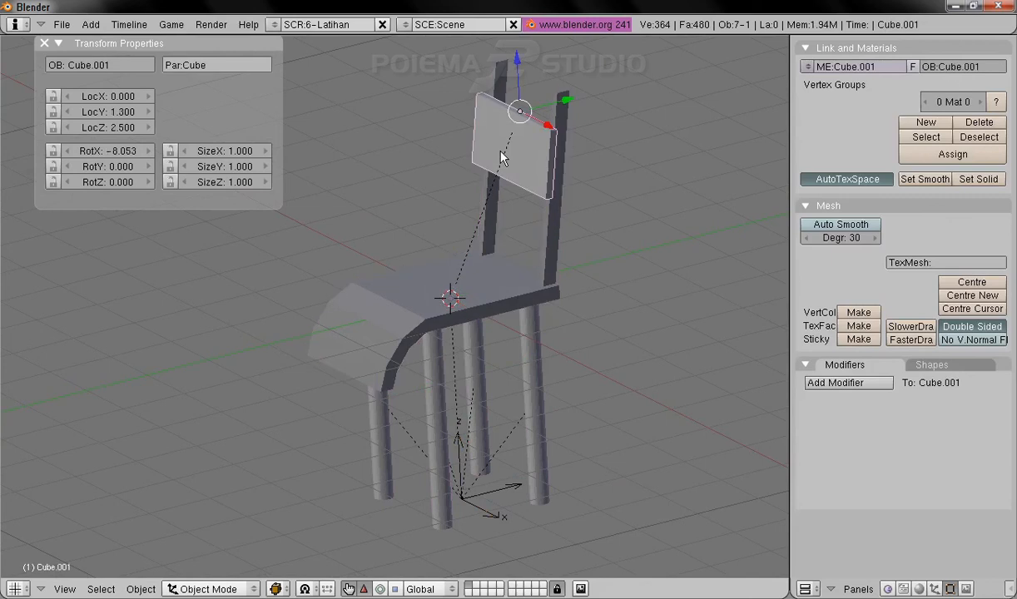
- Move the chair's Empty along Y to about 0.54 and rotate it to about -17.1° around Z
right_click(509, 497)
left_click_drag(515, 489, 545, 484)
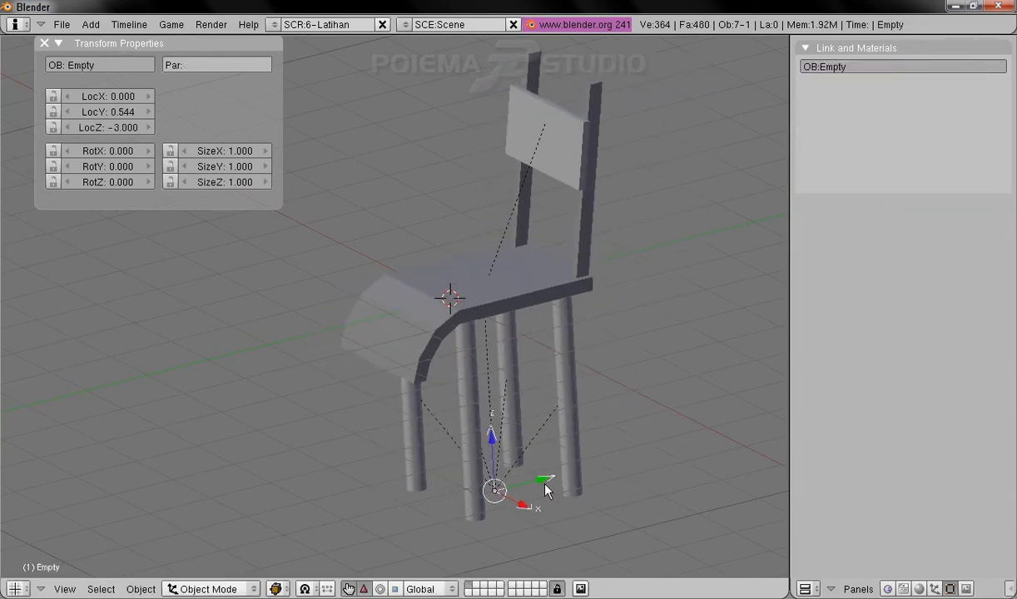
left_click(381, 590)
left_click_drag(471, 473, 390, 536)
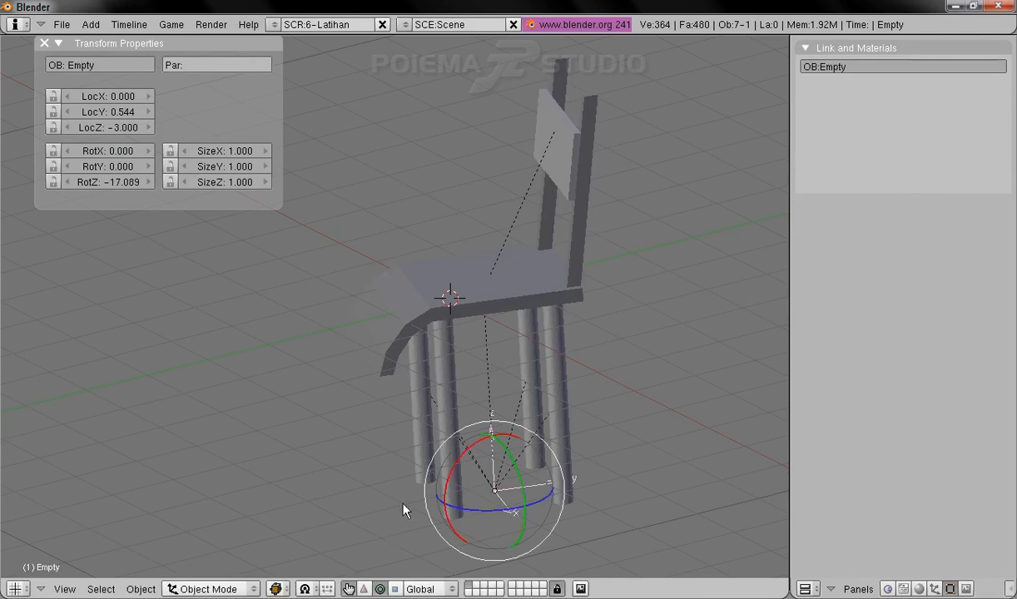
- Try to raise the chair's seat by about 0.29 along Z
right_click(468, 305)
left_click(364, 590)
left_click_drag(471, 258, 515, 220)
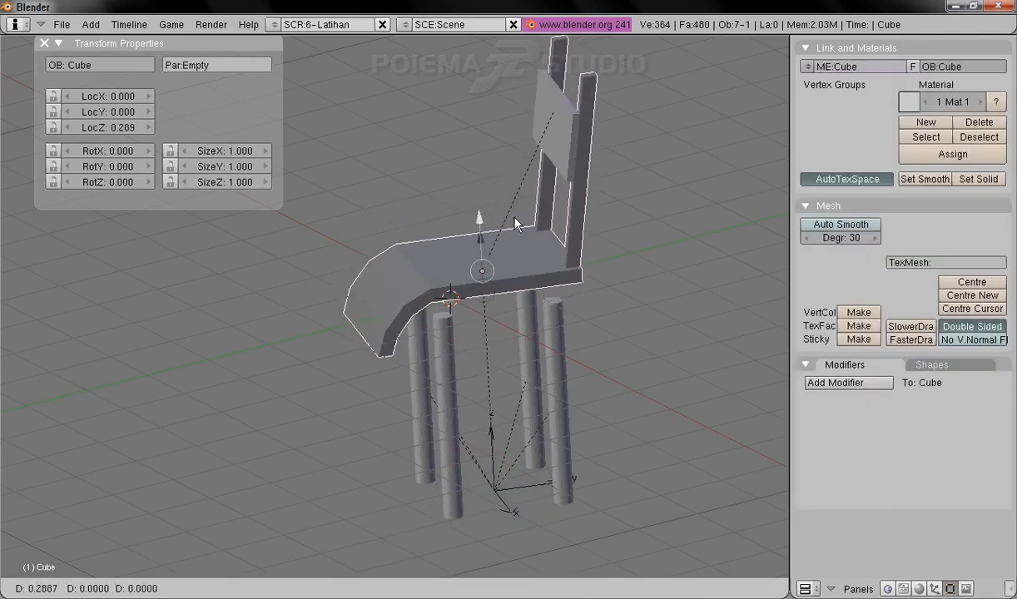
right_click(514, 224)
middle_click_drag(516, 223, 550, 218)
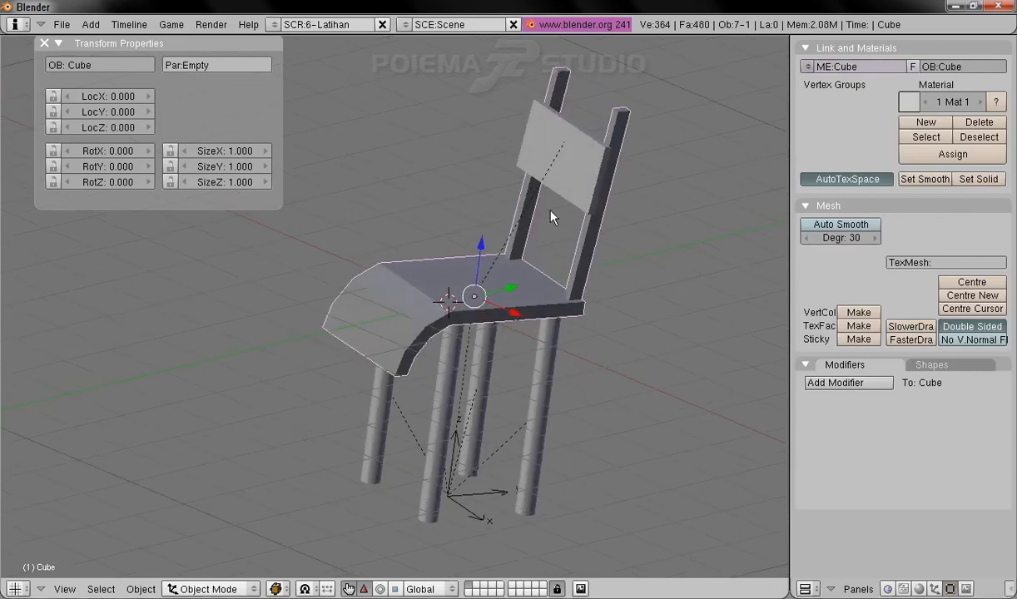
- Try to move the chair's backrest panel along Y
right_click(572, 171)
left_click_drag(612, 116, 532, 145)
right_click(533, 146)
middle_click_drag(504, 278, 508, 316, "shift")
middle_click_drag(590, 325, 605, 277)
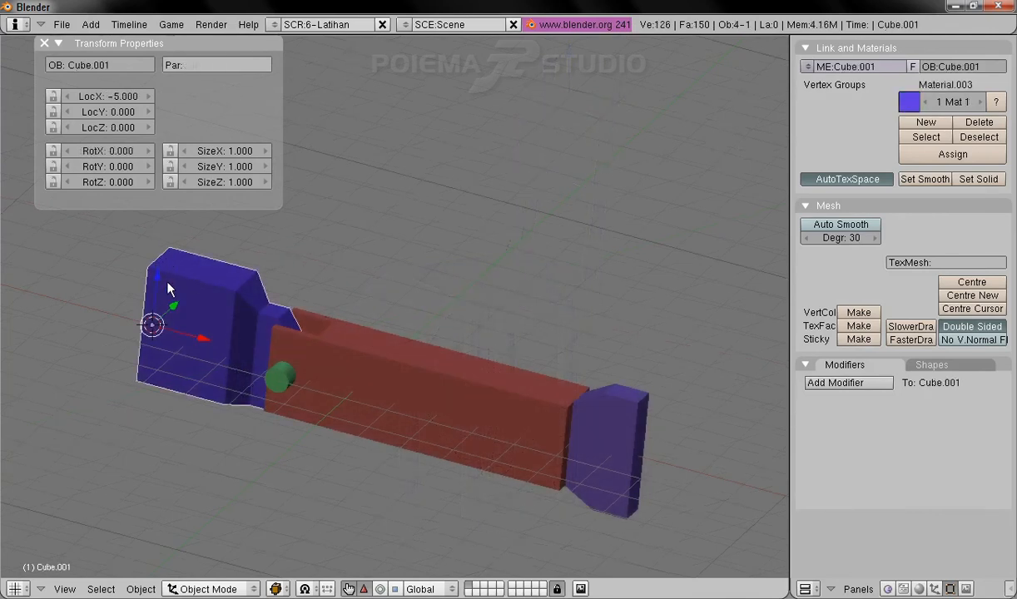
- Rotate the mechanical arm's blue base block around Y in both directions, ending at -30°
left_click(151, 168)
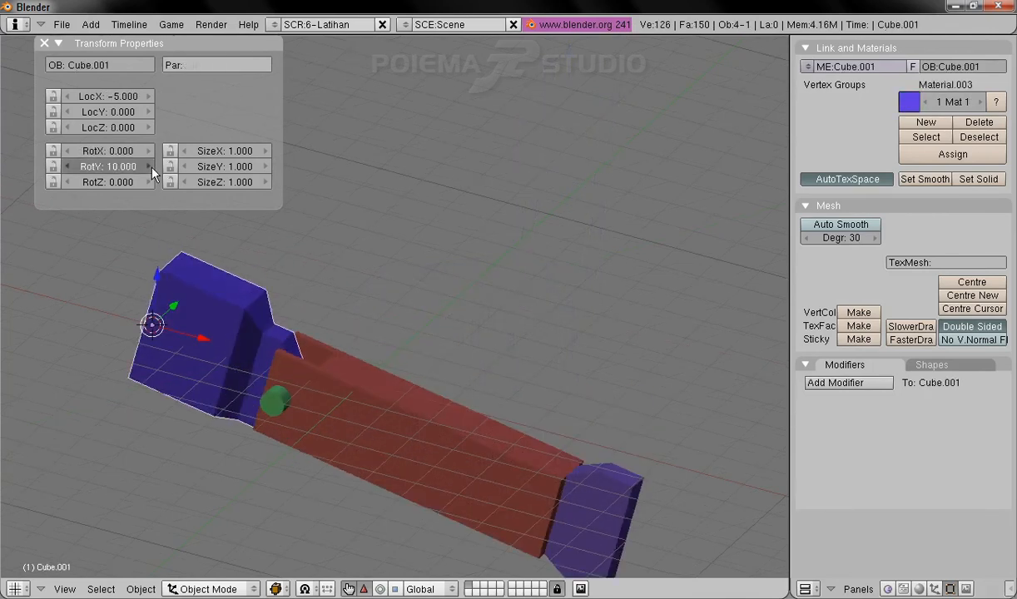
left_click(150, 167)
left_click(67, 167)
left_click(68, 167)
left_click(67, 168)
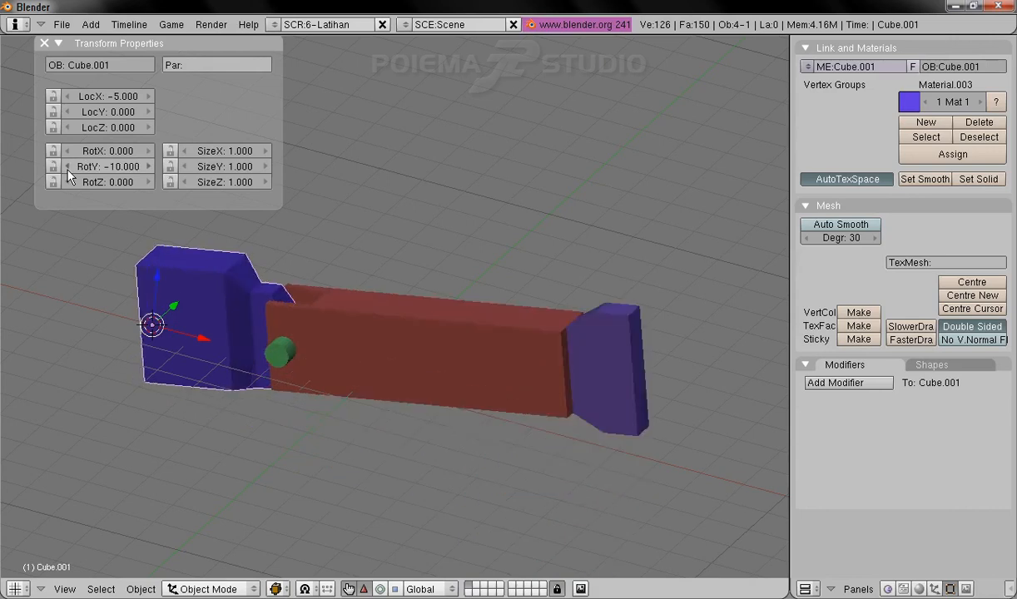
left_click(67, 167)
left_click(67, 167)
- Rotate the arm's green joint cylinder around Y to 30° and swing it back to -40°
right_click(267, 305)
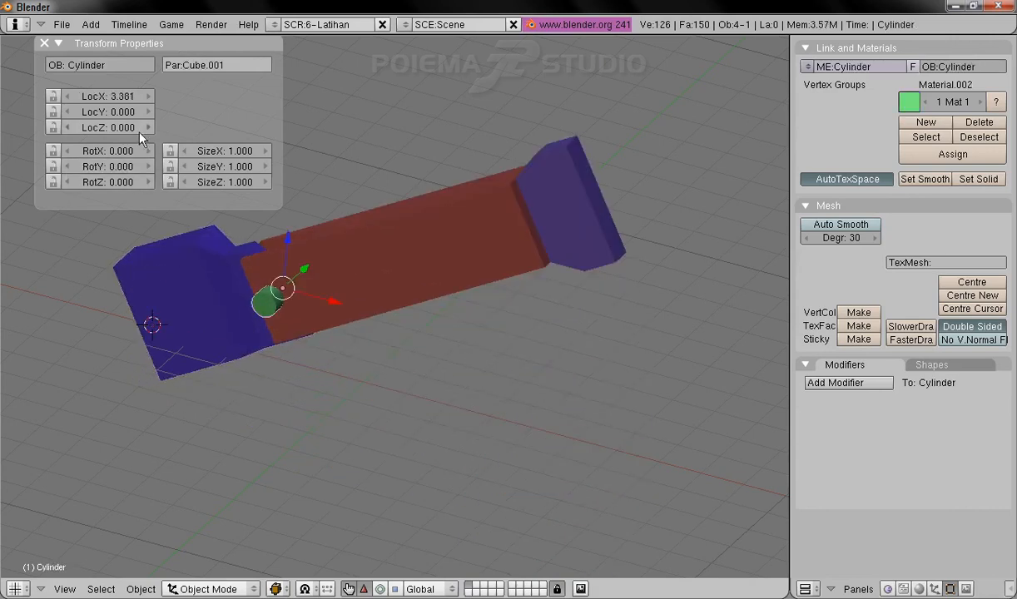
left_click(149, 167)
left_click(149, 167)
left_click(149, 167)
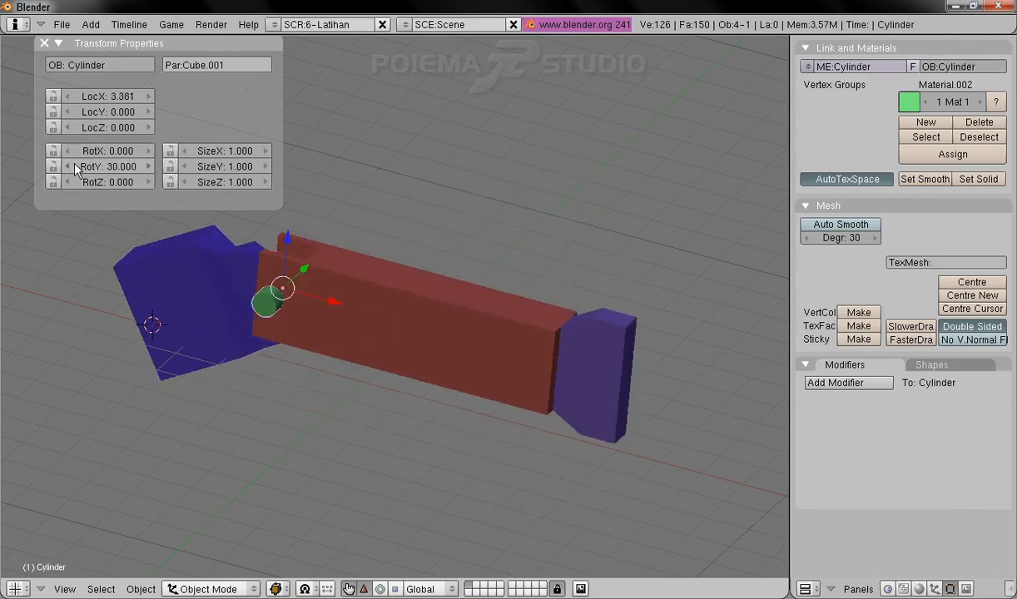
left_click(70, 167)
left_click(69, 166)
left_click(69, 166)
left_click(69, 167)
left_click(69, 166)
left_click(69, 167)
left_click(69, 166)
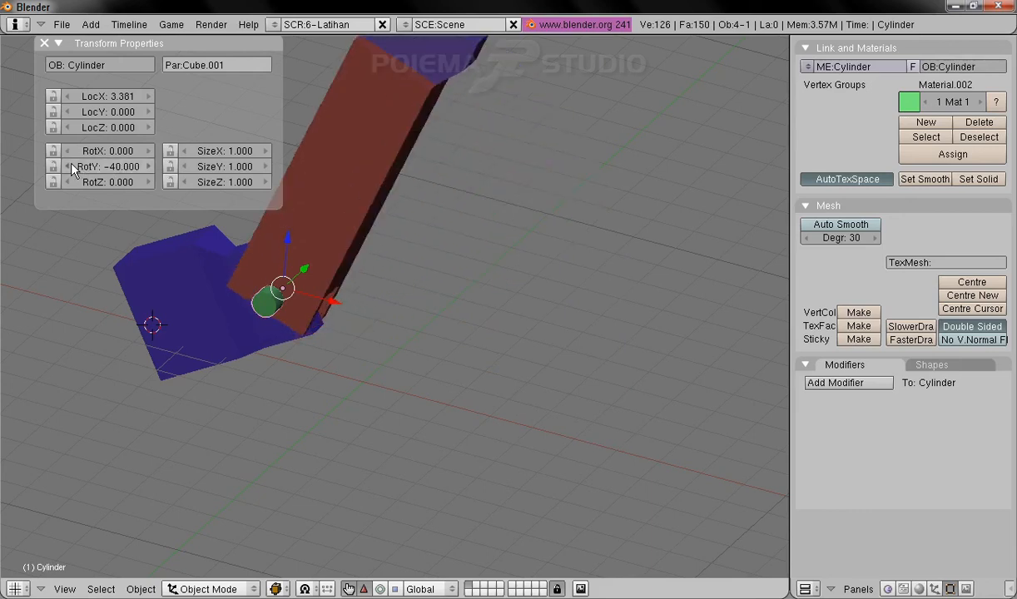
- Rotate the purple end piece of the arm to 50° around Z
middle_click_drag(441, 278, 447, 396, "shift")
right_click(427, 187)
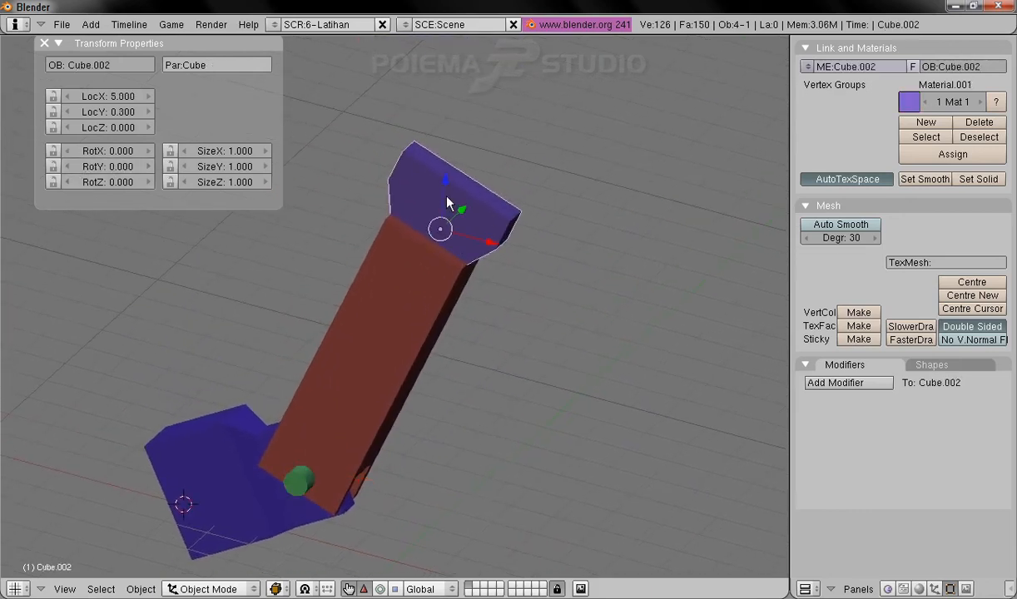
left_click(150, 181)
left_click(150, 181)
left_click(150, 182)
left_click(149, 181)
left_click(150, 182)
middle_click_drag(609, 204, 450, 483)
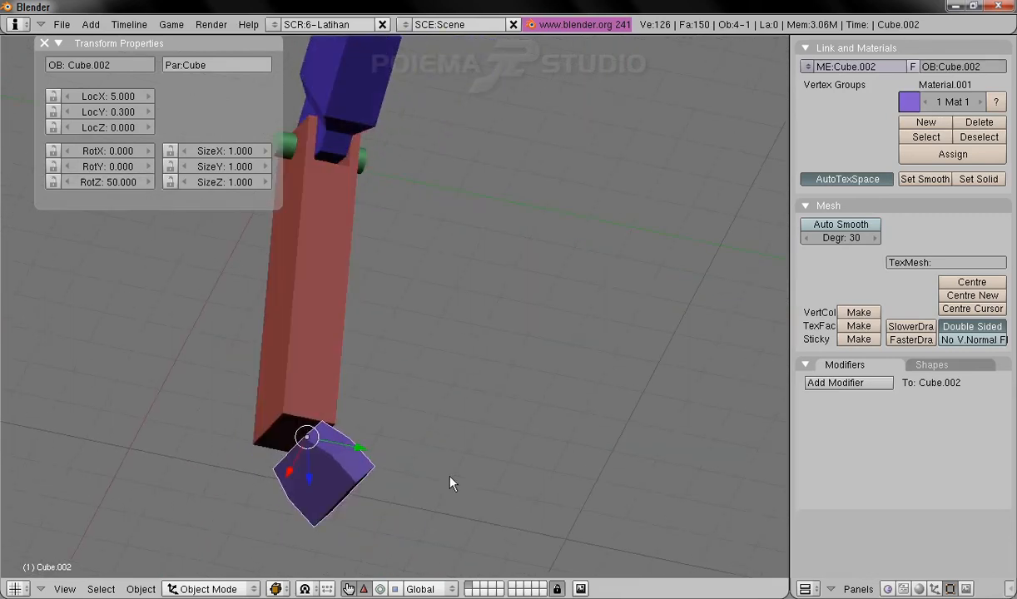
- Turn the purple end piece back to 10° around Z and reset its Z rotation to 0
left_click(66, 181)
left_click(66, 182)
left_click(66, 181)
left_click(65, 181)
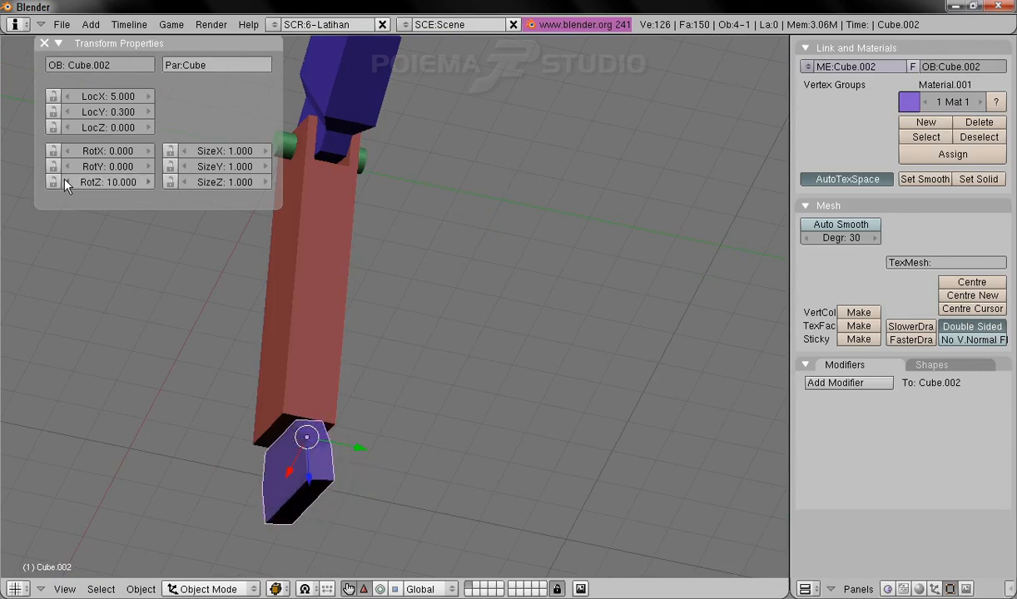
left_click(110, 180)
type("0")
key("Return")
- Swing the green joint cylinder around Y to -20°, on to -110°, and partly back past -70°
middle_click_drag(345, 470, 527, 418)
right_click(376, 402)
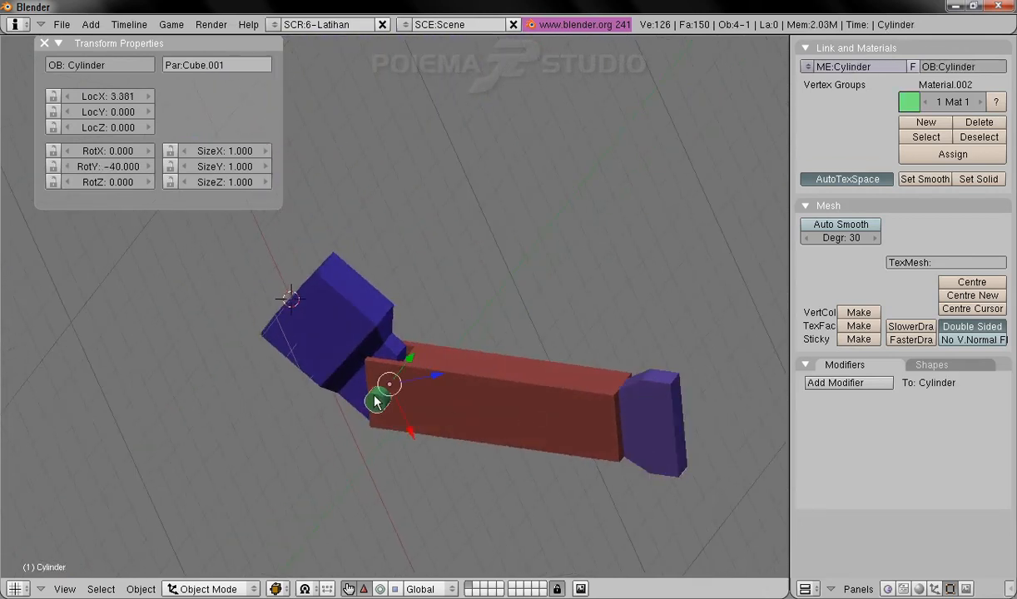
left_click(150, 165)
left_click(151, 165)
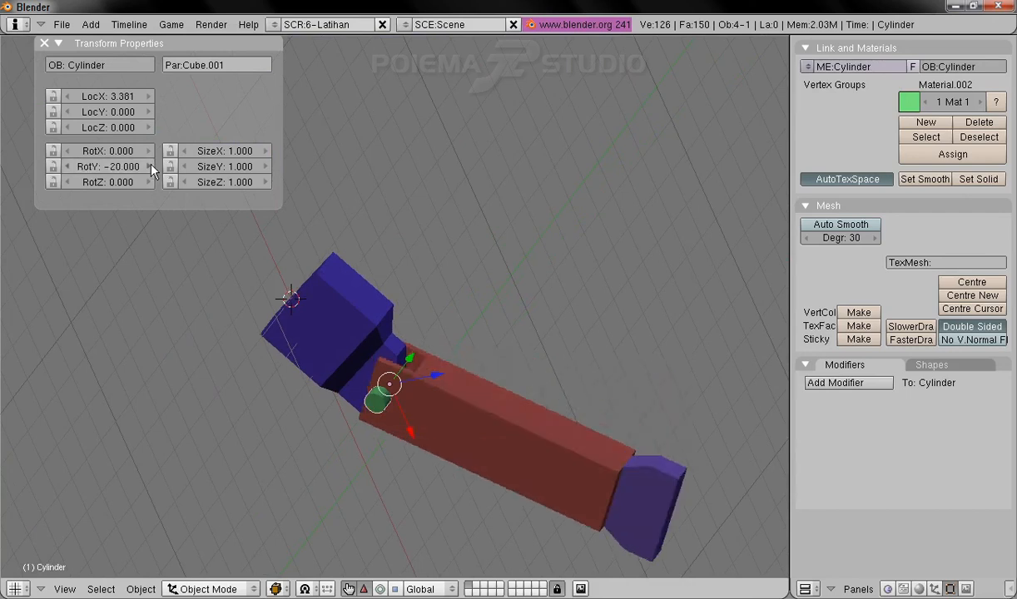
left_click_drag(76, 166, 73, 166)
left_click(71, 166)
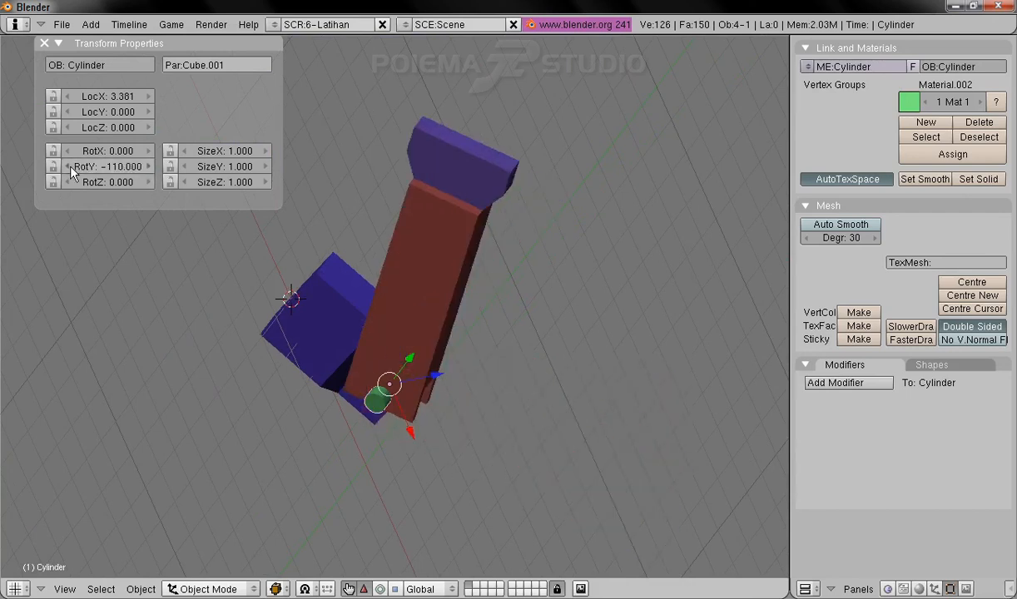
left_click(147, 166)
left_click(148, 166)
left_click(147, 167)
left_click(147, 167)
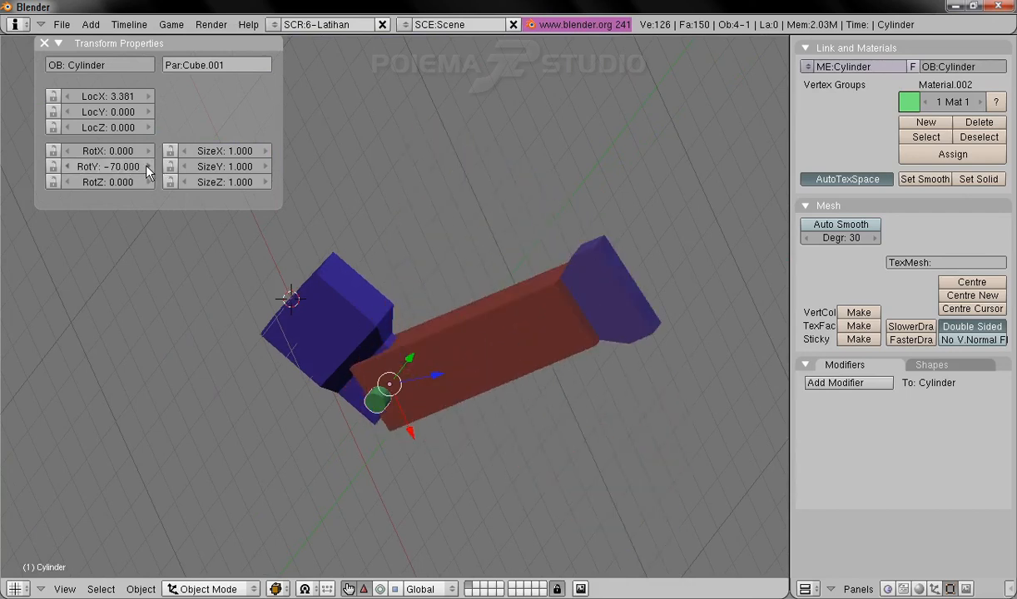
left_click(147, 167)
- Rotate the arm's blue base block to 50° around Z
right_click(343, 312)
middle_click_drag(348, 330, 279, 330)
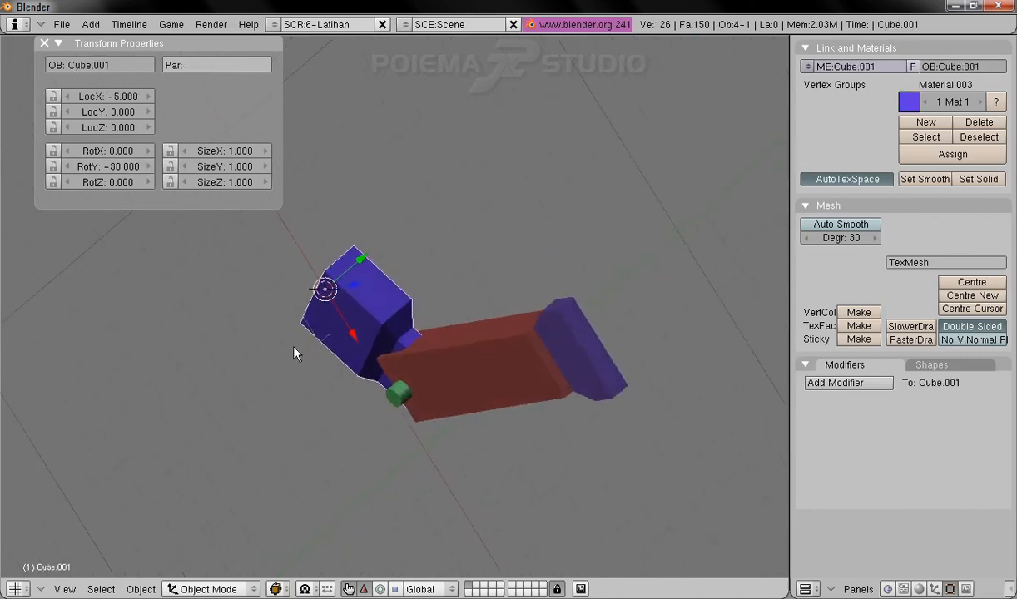
left_click(149, 182)
left_click(149, 183)
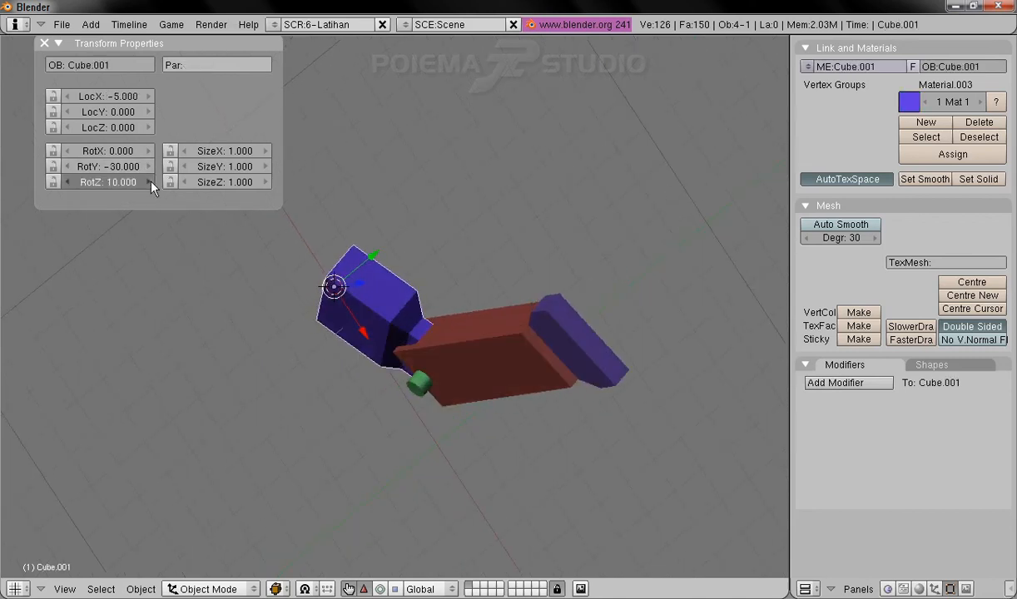
left_click(149, 182)
left_click(149, 182)
left_click(149, 182)
- Rotate the arm's purple end piece around Z in positive 10° increments
middle_click_drag(193, 256, 244, 353)
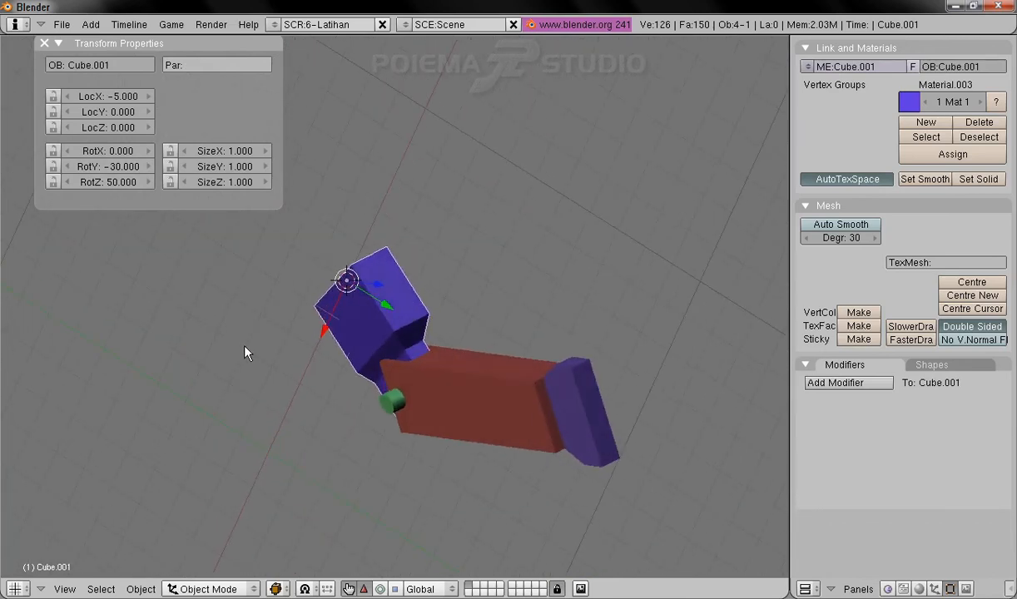
right_click(571, 450)
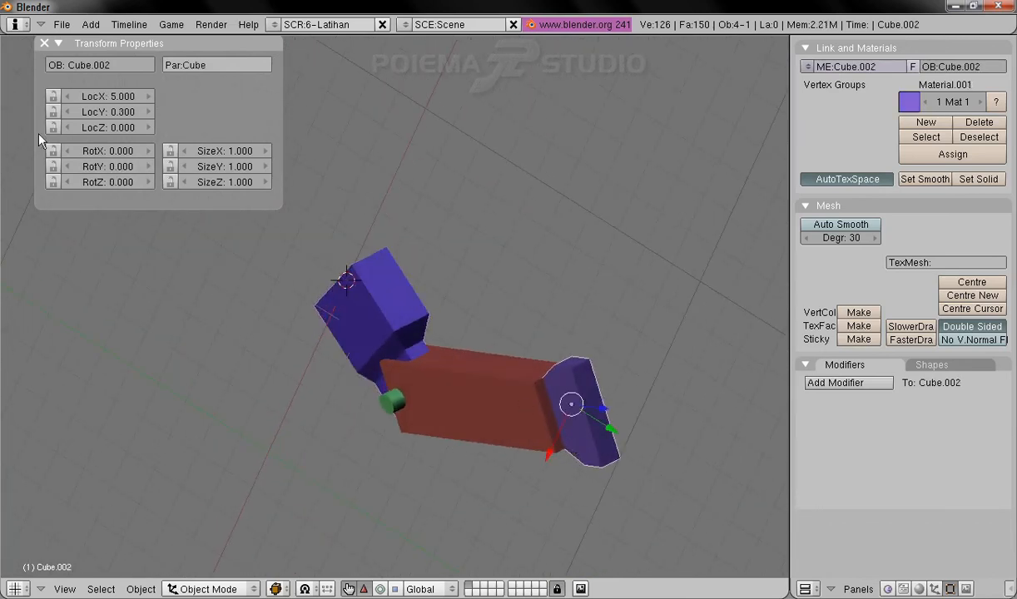
left_click(149, 182)
left_click(149, 182)
left_click(149, 183)
left_click(149, 182)
left_click(149, 182)
middle_click_drag(390, 278, 346, 299)
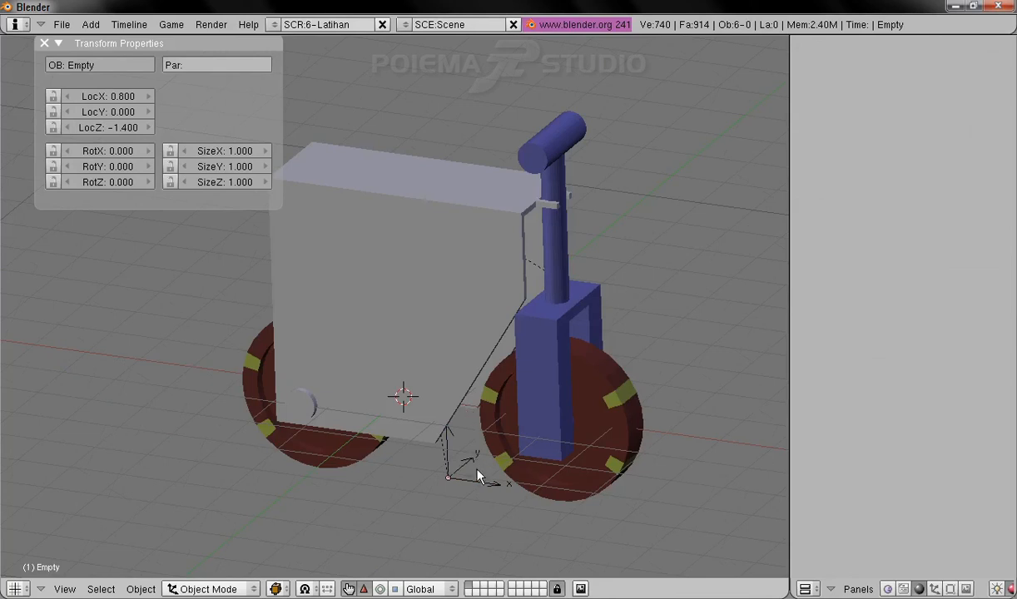
- Turn the scooter's blue steering fork around Z to 40° and swing it the other way to -40°
right_click(563, 296)
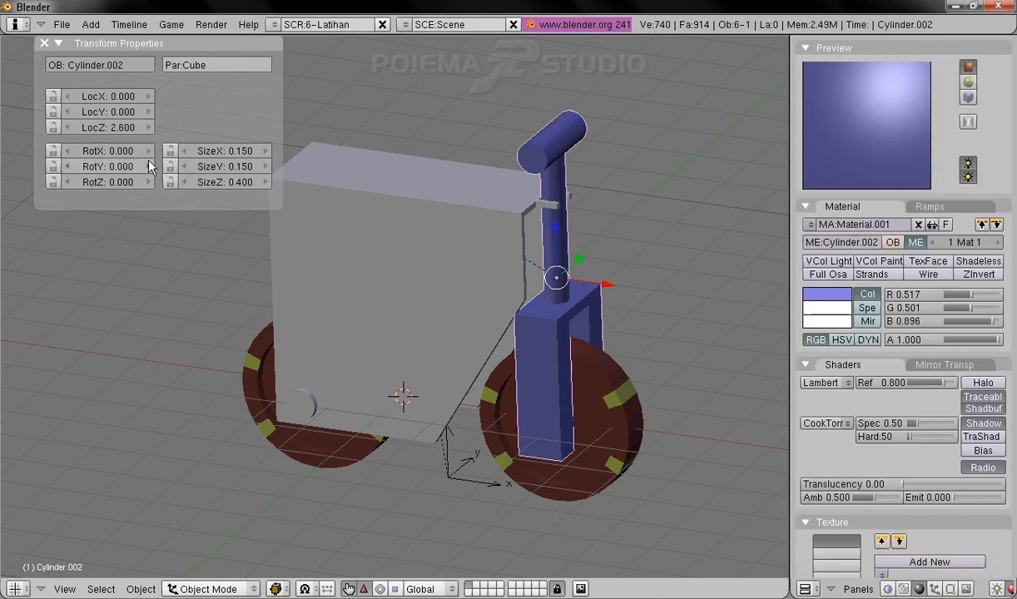
left_click(149, 182)
left_click(147, 184)
left_click(147, 184)
left_click(147, 184)
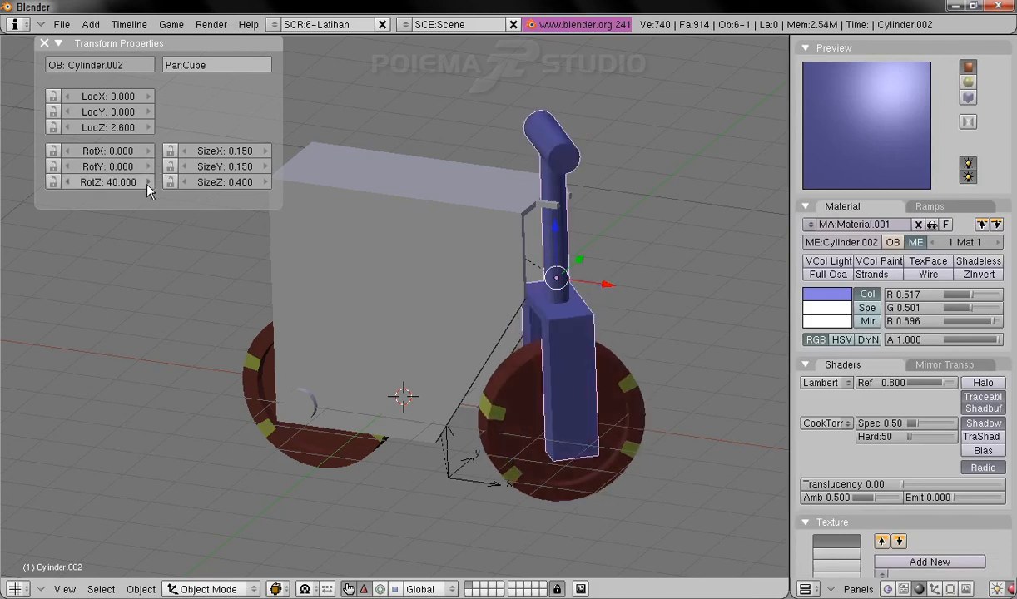
left_click(66, 184)
left_click(66, 184)
left_click(67, 183)
left_click(66, 184)
left_click(67, 183)
left_click(66, 183)
left_click(67, 184)
left_click(67, 183)
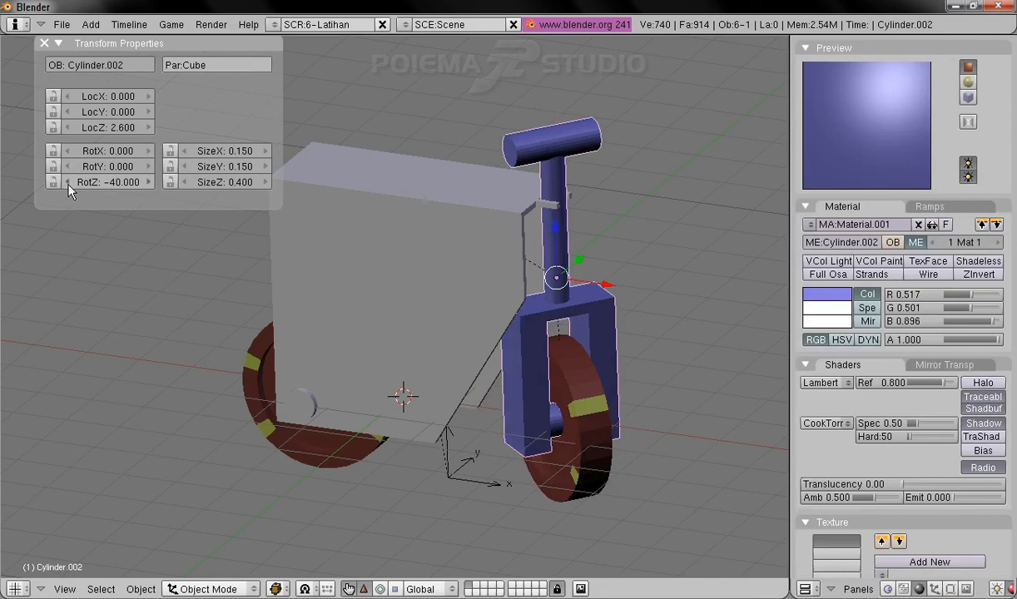
- Turn the scooter's blue steering fork around Z to -10°
right_click(567, 464)
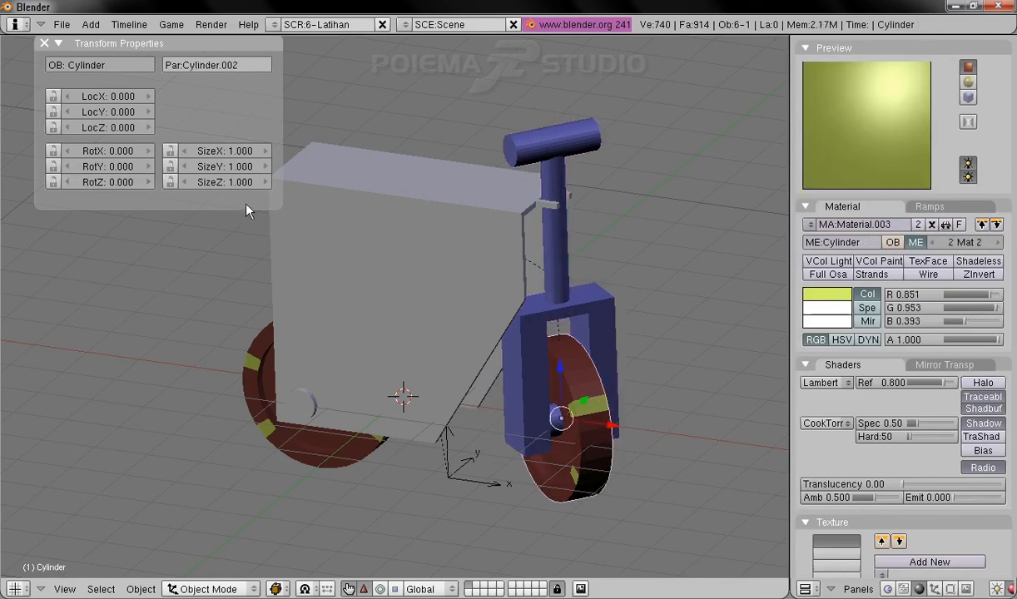
right_click(532, 275)
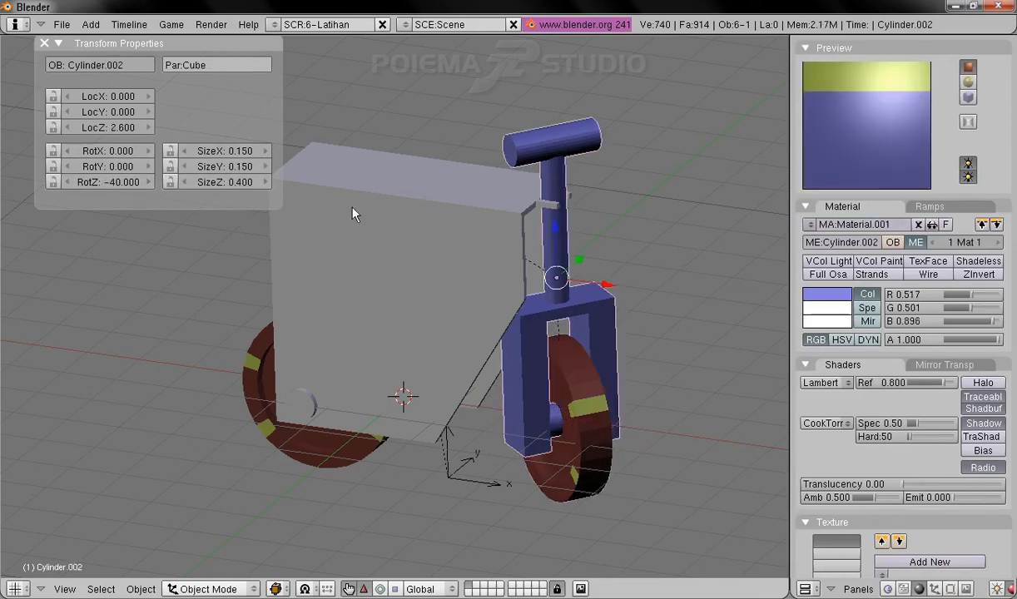
left_click(149, 182)
left_click(150, 183)
left_click(149, 183)
- Spin the scooter's front wheel around Y to 140°
right_click(634, 443)
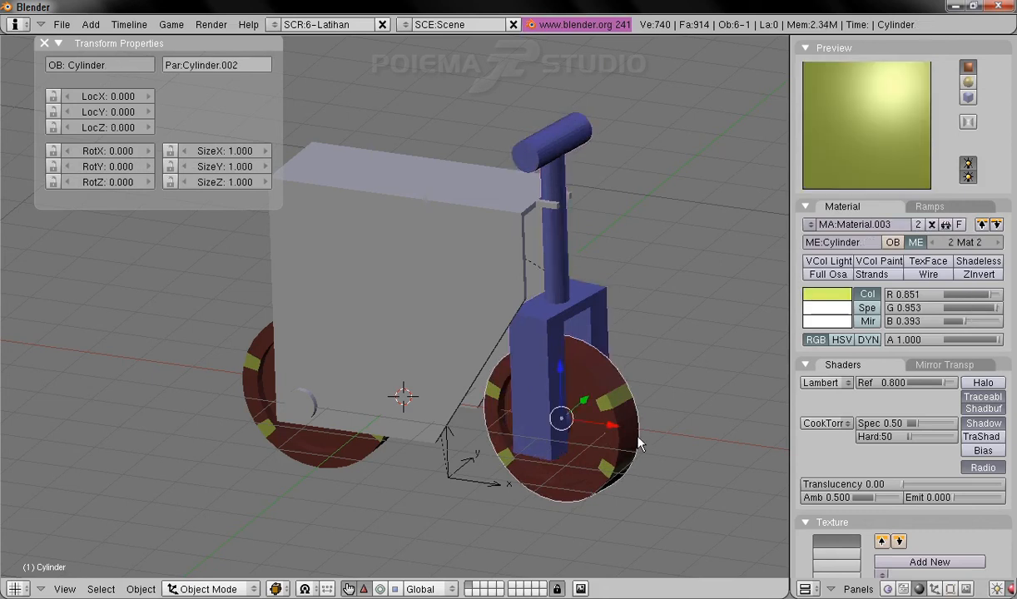
left_click(151, 166)
left_click(152, 166)
left_click(152, 165)
left_click(152, 166)
left_click(151, 165)
left_click(152, 165)
left_click(151, 165)
left_click(151, 166)
left_click(151, 166)
left_click(152, 166)
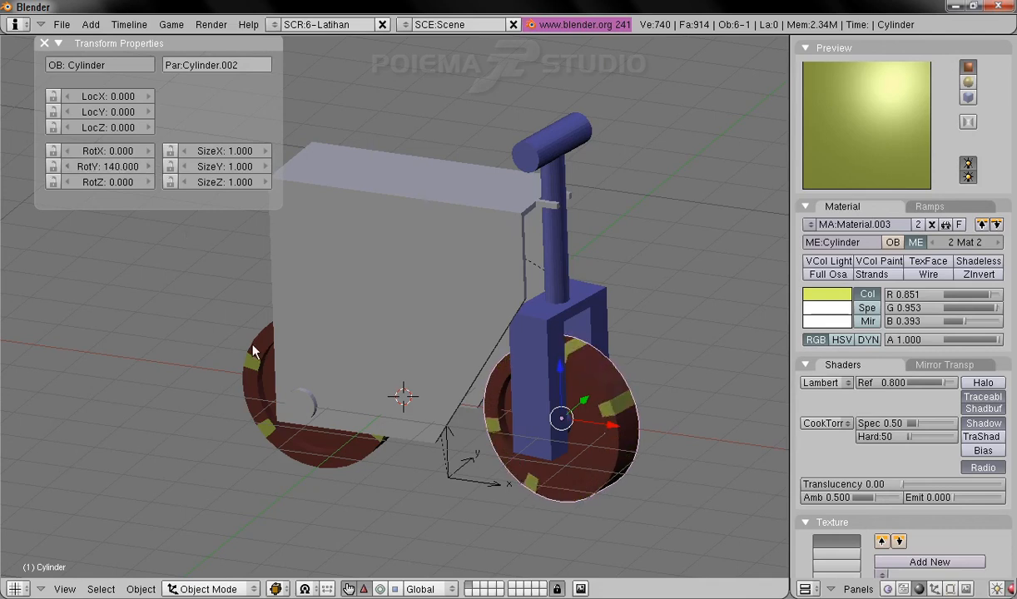
- Spin the scooter's rear wheel around Y in positive 10° increments to past 130°
right_click(244, 341)
left_click(149, 165)
left_click(149, 165)
left_click(149, 165)
left_click(149, 165)
left_click(149, 165)
double_click(149, 165)
left_click(150, 165)
double_click(149, 165)
left_click(150, 166)
left_click(149, 167)
left_click(150, 166)
left_click(150, 167)
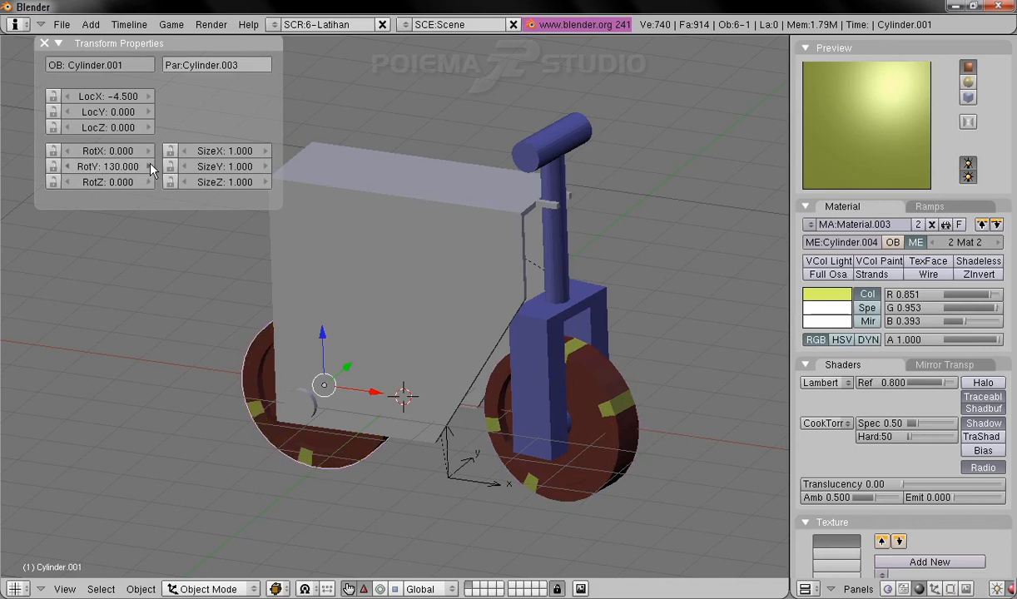
- Slide the Empty that carries the whole scooter along the X axis to about 1.05
right_click(480, 484)
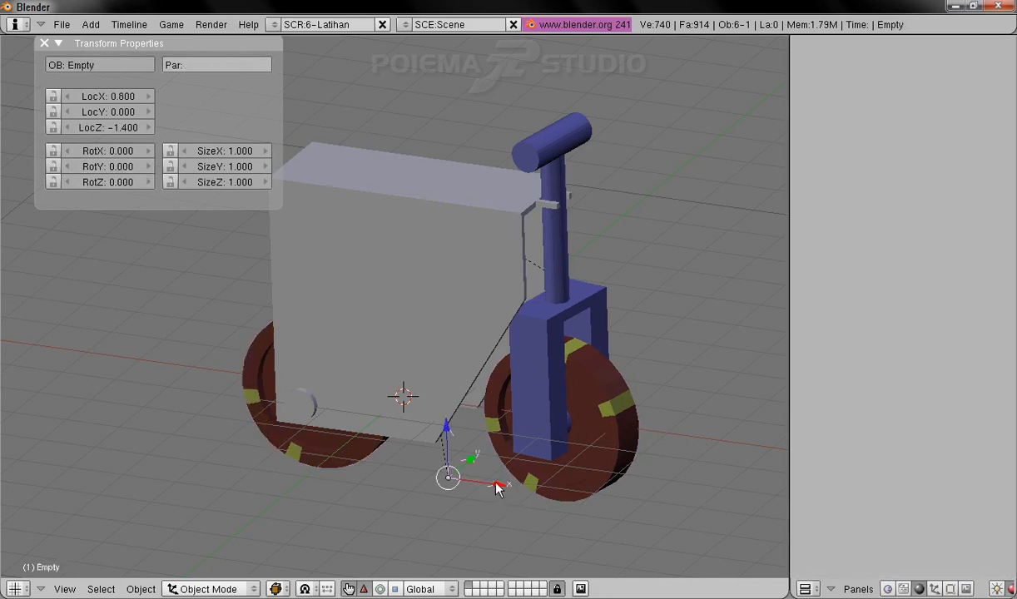
key("g")
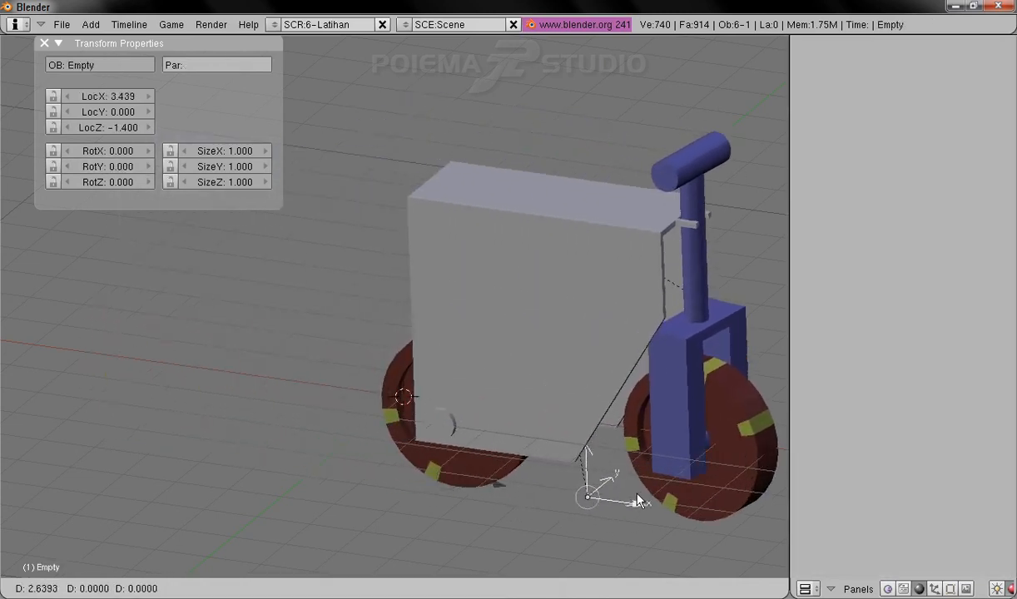
left_click(514, 447)
- Tilt the scooter's parent Empty around X to 30° and lean it the other way to -40°
left_click(150, 152)
left_click(150, 152)
left_click(149, 151)
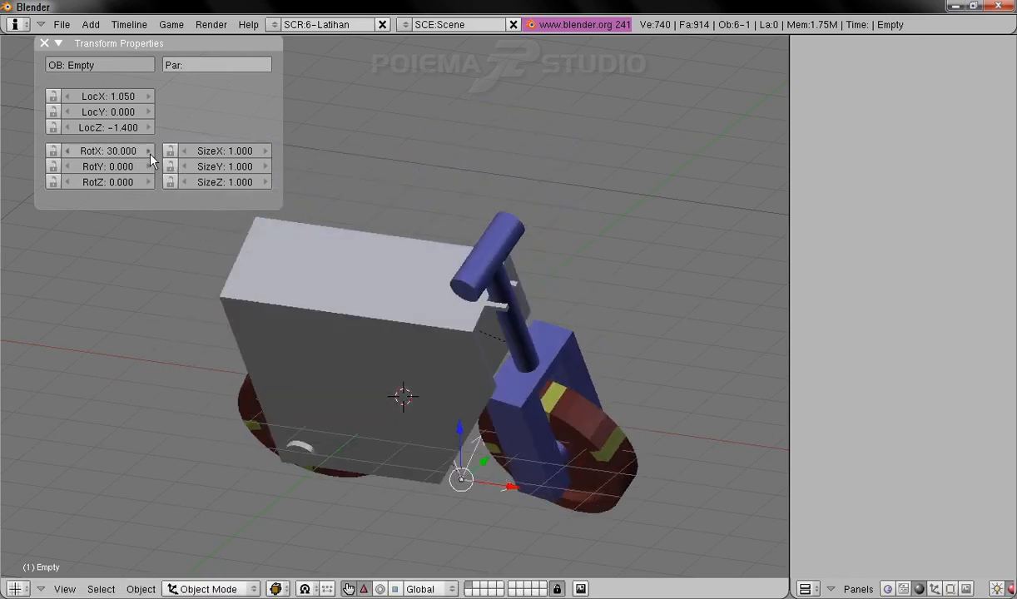
left_click(70, 151)
left_click(70, 152)
left_click(70, 151)
left_click(70, 152)
left_click(70, 152)
left_click(70, 152)
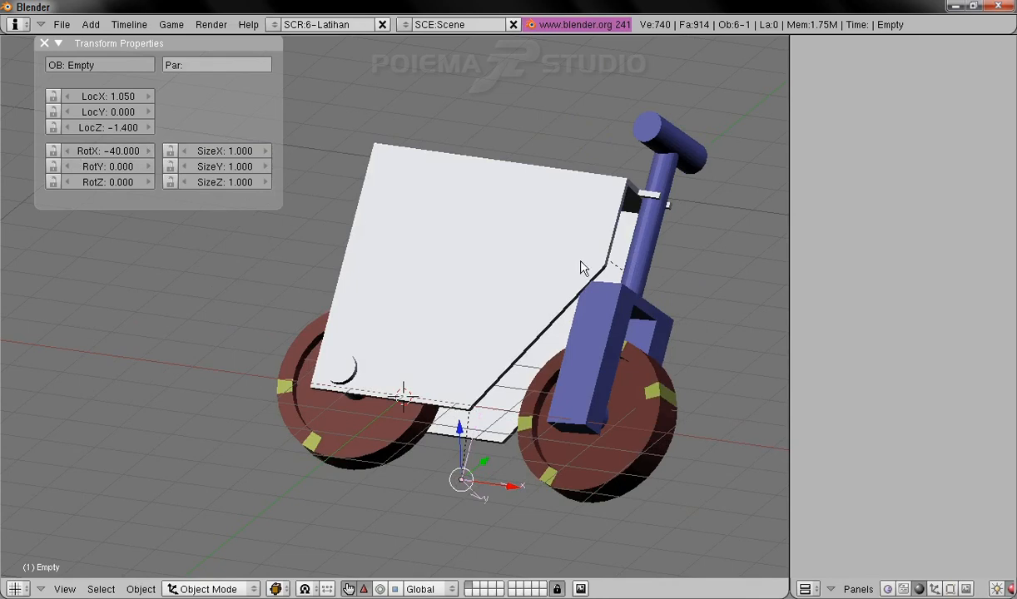
- Turn the leaning scooter's blue steering fork around Z to 50°
right_click(650, 307)
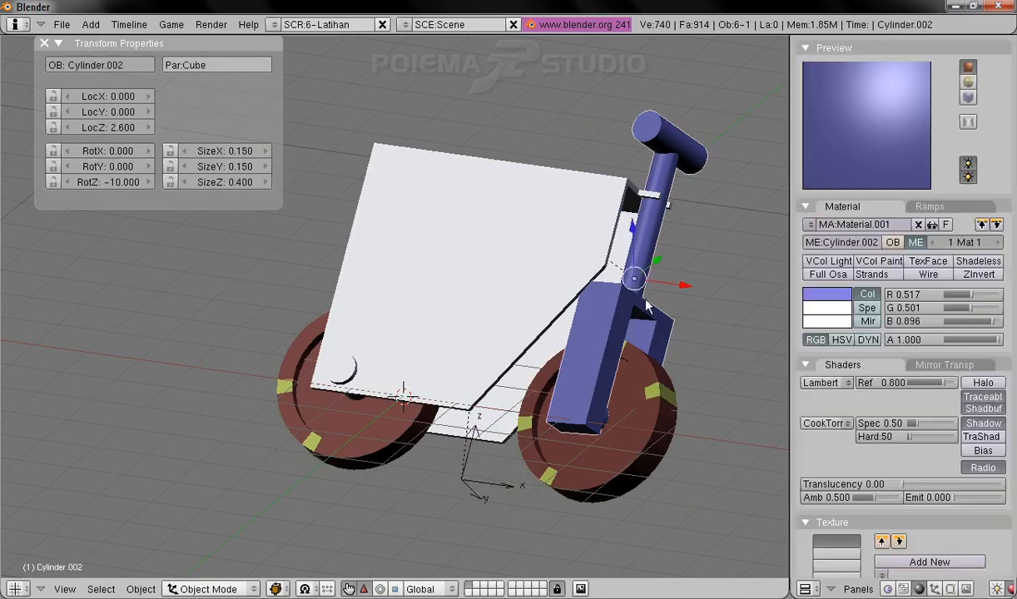
left_click(150, 182)
left_click(151, 182)
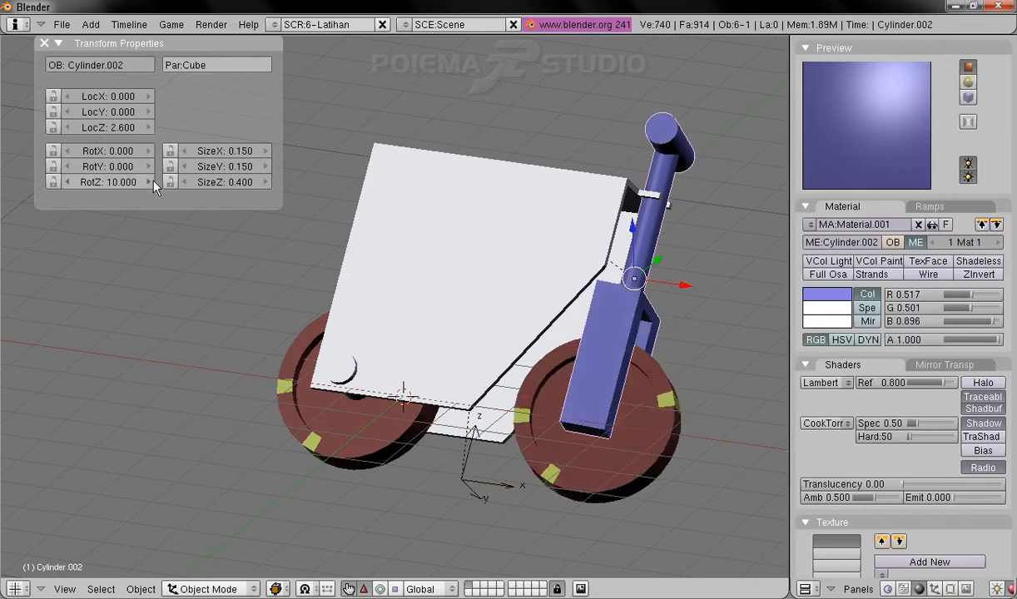
left_click(150, 182)
left_click(151, 182)
left_click(151, 183)
left_click(151, 182)
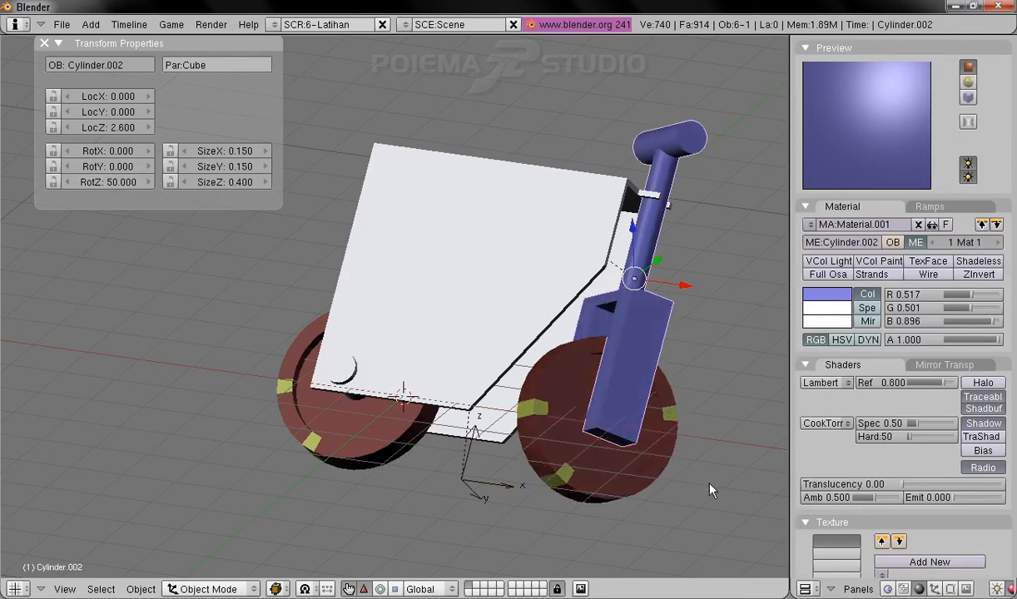
- Spin the scooter's front wheel around Y in positive 10° increments to past 240°
right_click(656, 471)
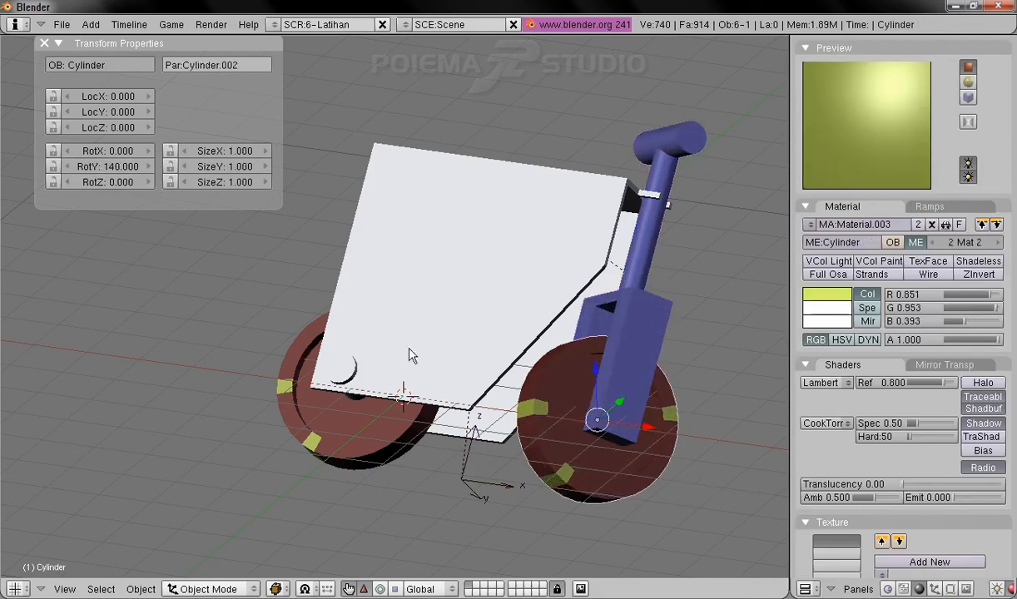
left_click(151, 166)
left_click(151, 167)
left_click(151, 166)
left_click(151, 167)
left_click(150, 167)
left_click(150, 166)
left_click(150, 167)
left_click(150, 166)
left_click(150, 167)
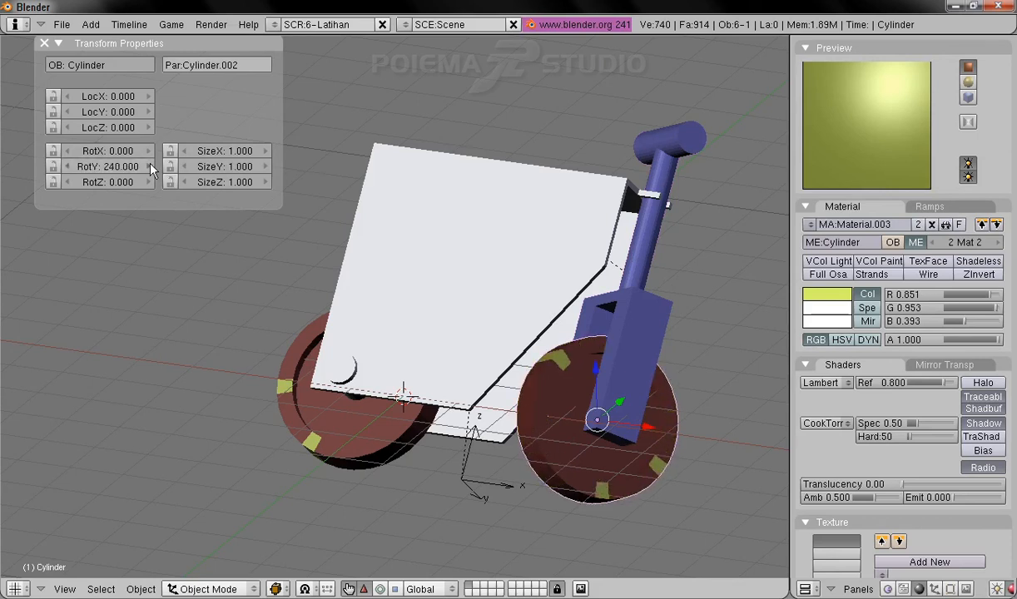
left_click(151, 166)
- Reset the parent Empty's X rotation to 0 to stand the scooter upright
right_click(477, 492)
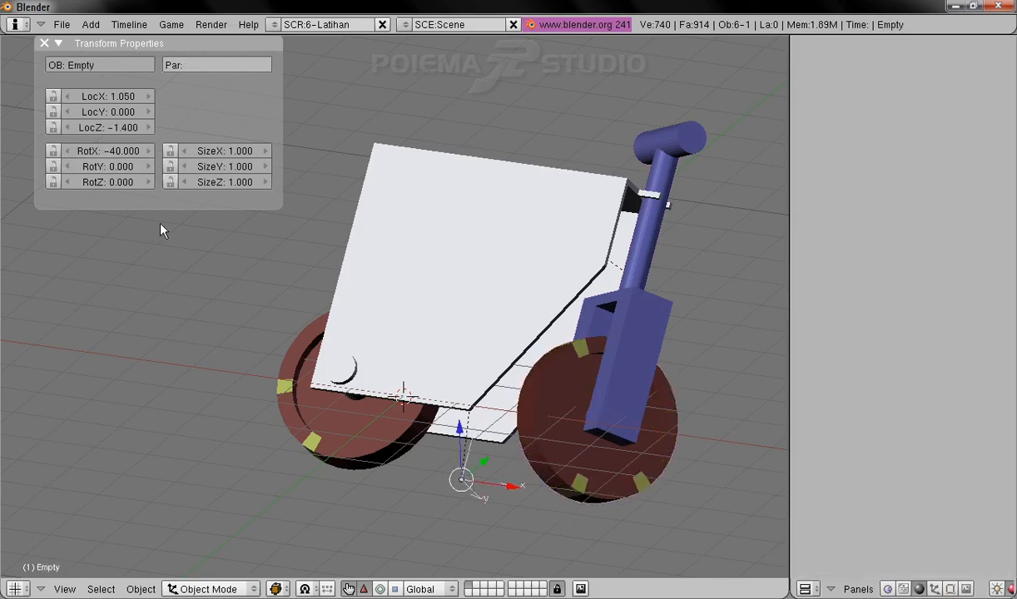
left_click(123, 153)
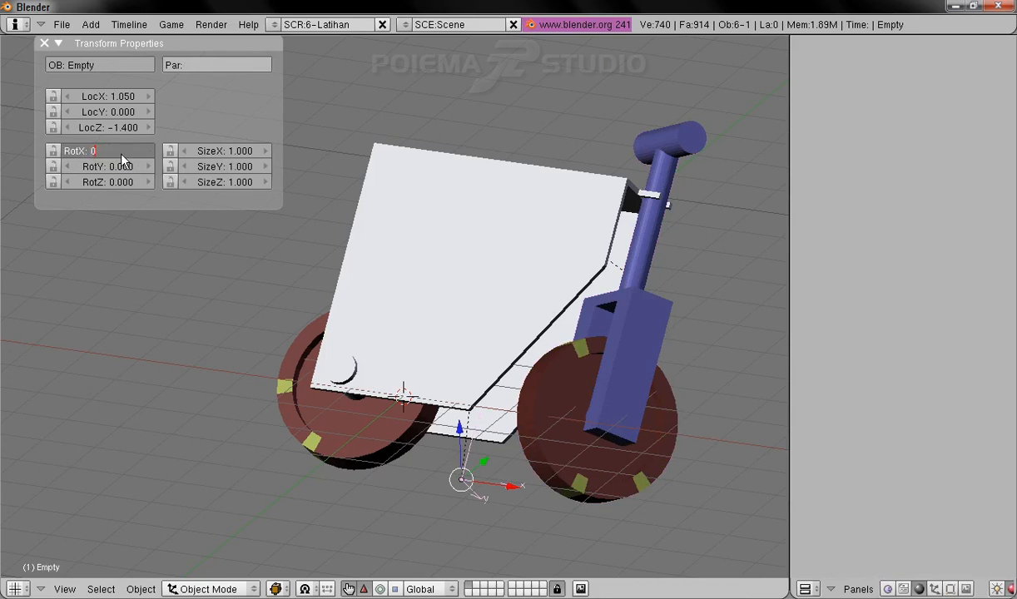
type("0")
key("Return")
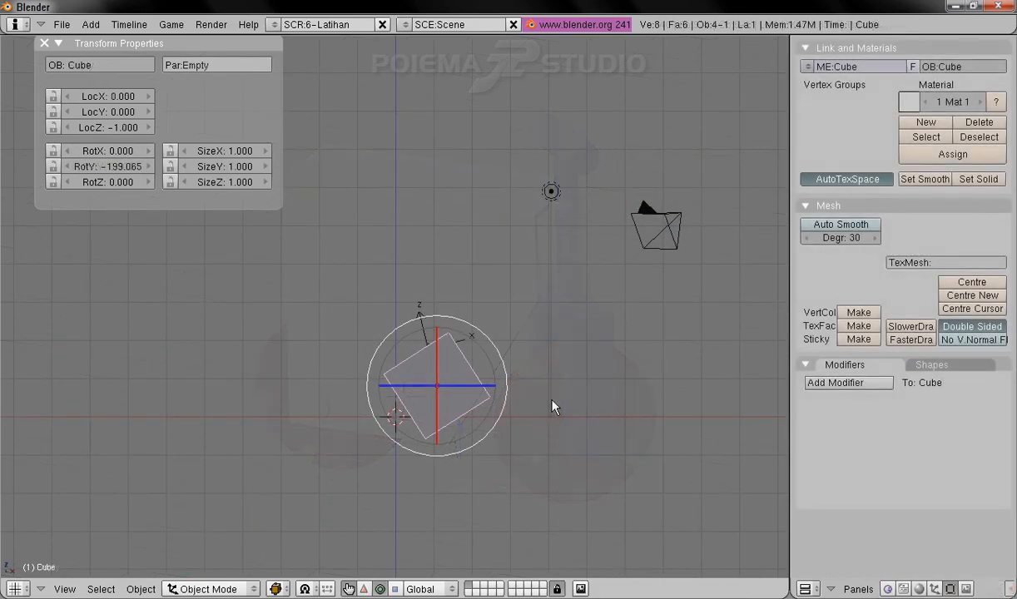